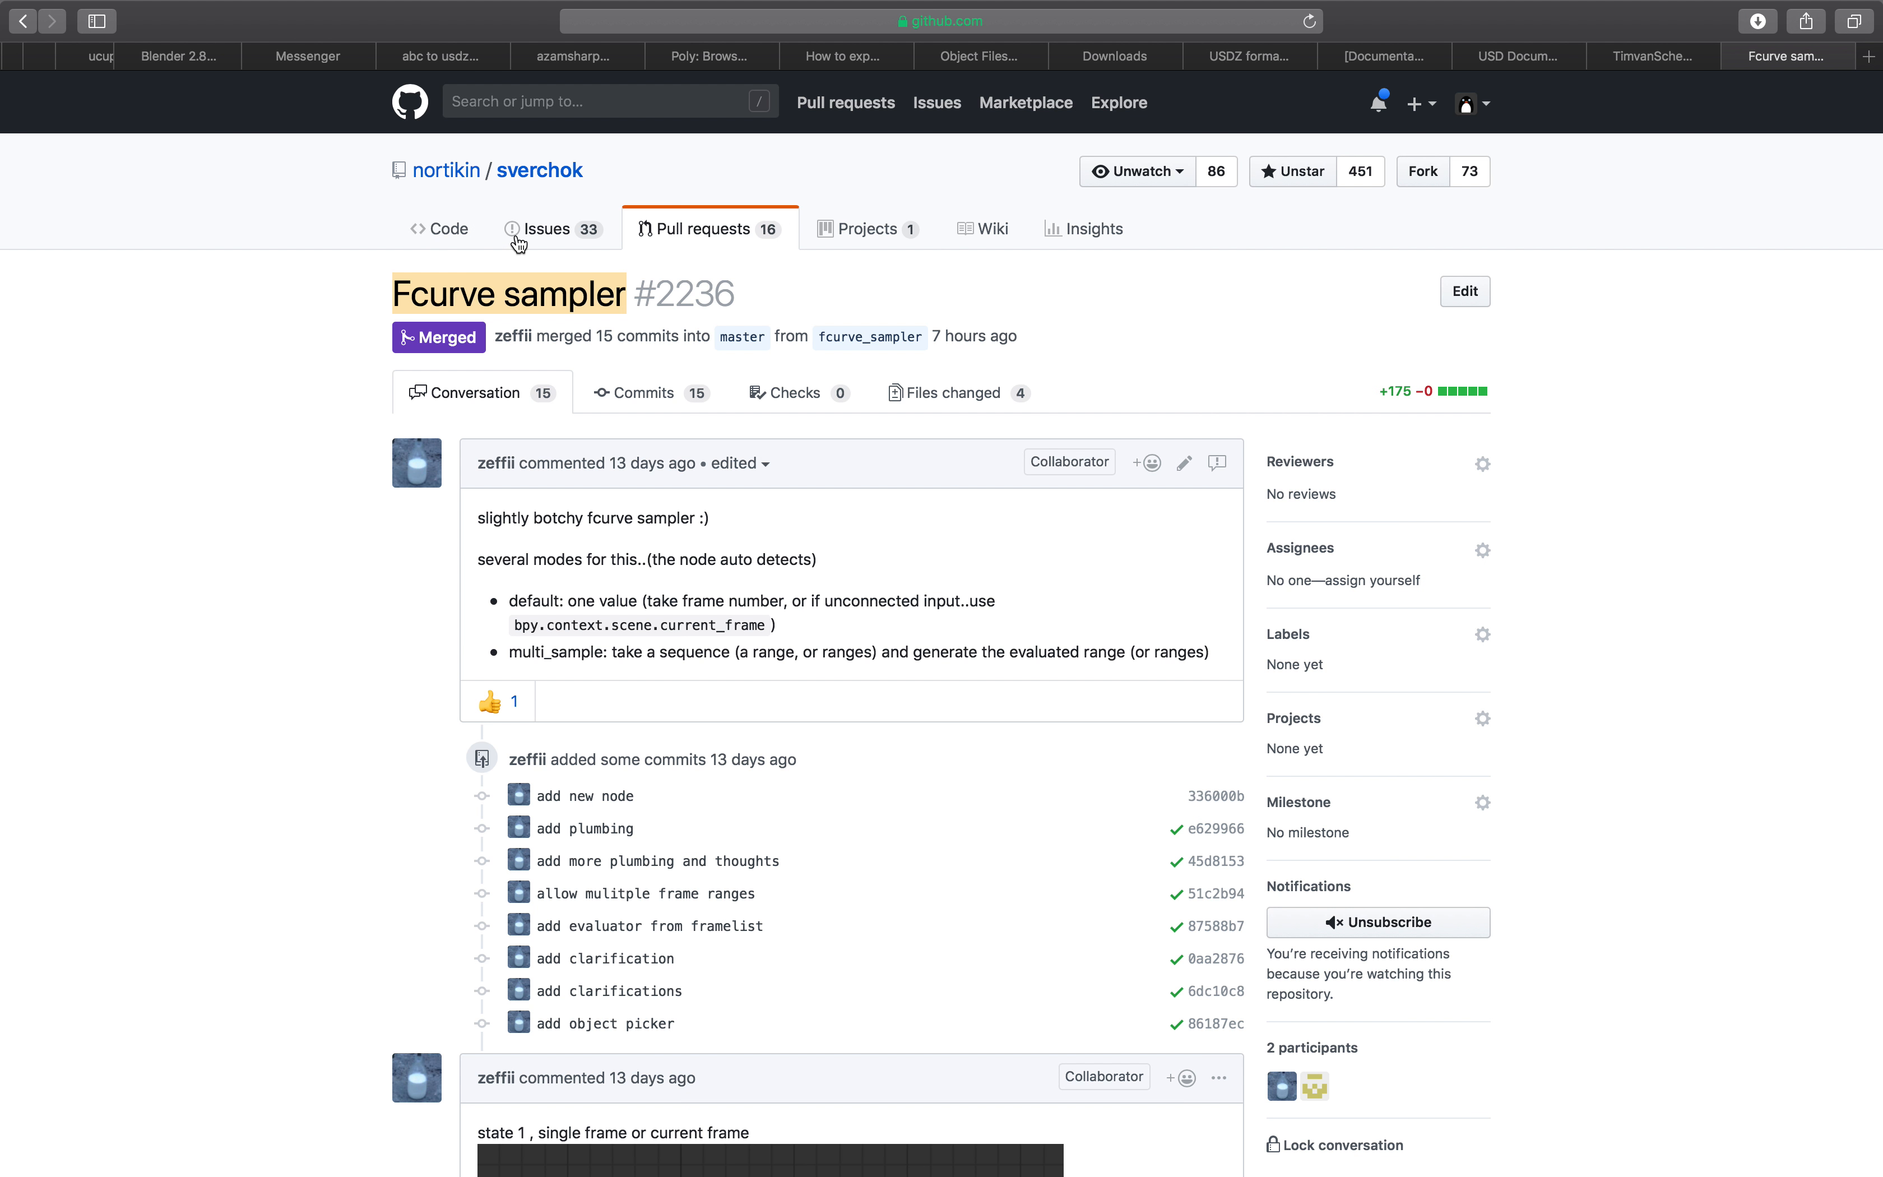
Examine the discussion and example images in the Sverchok Fcurve sampler pull request #2236.
scroll(342, 388, "down", 20)
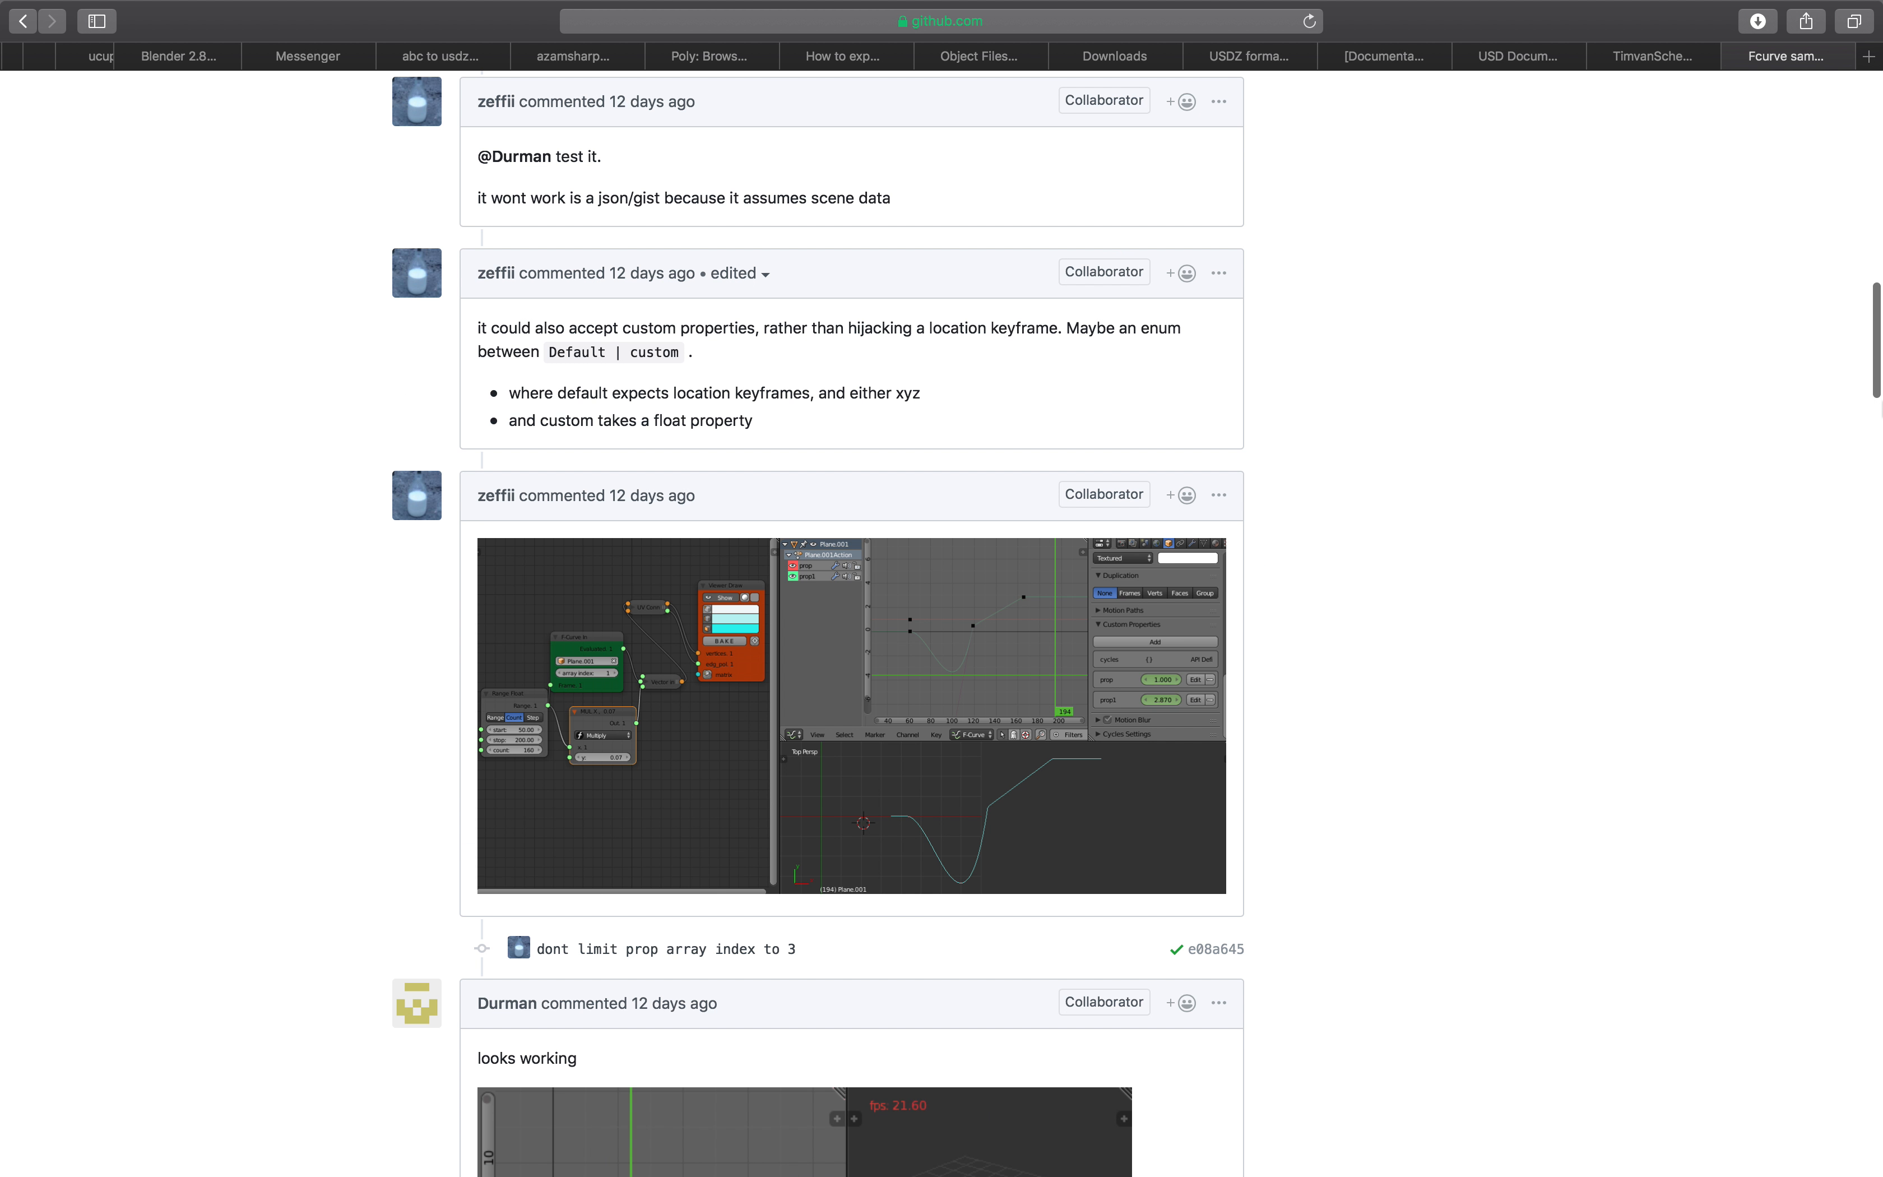
left_click_drag(1872, 333, 1872, 489)
scroll(845, 480, "up", 3)
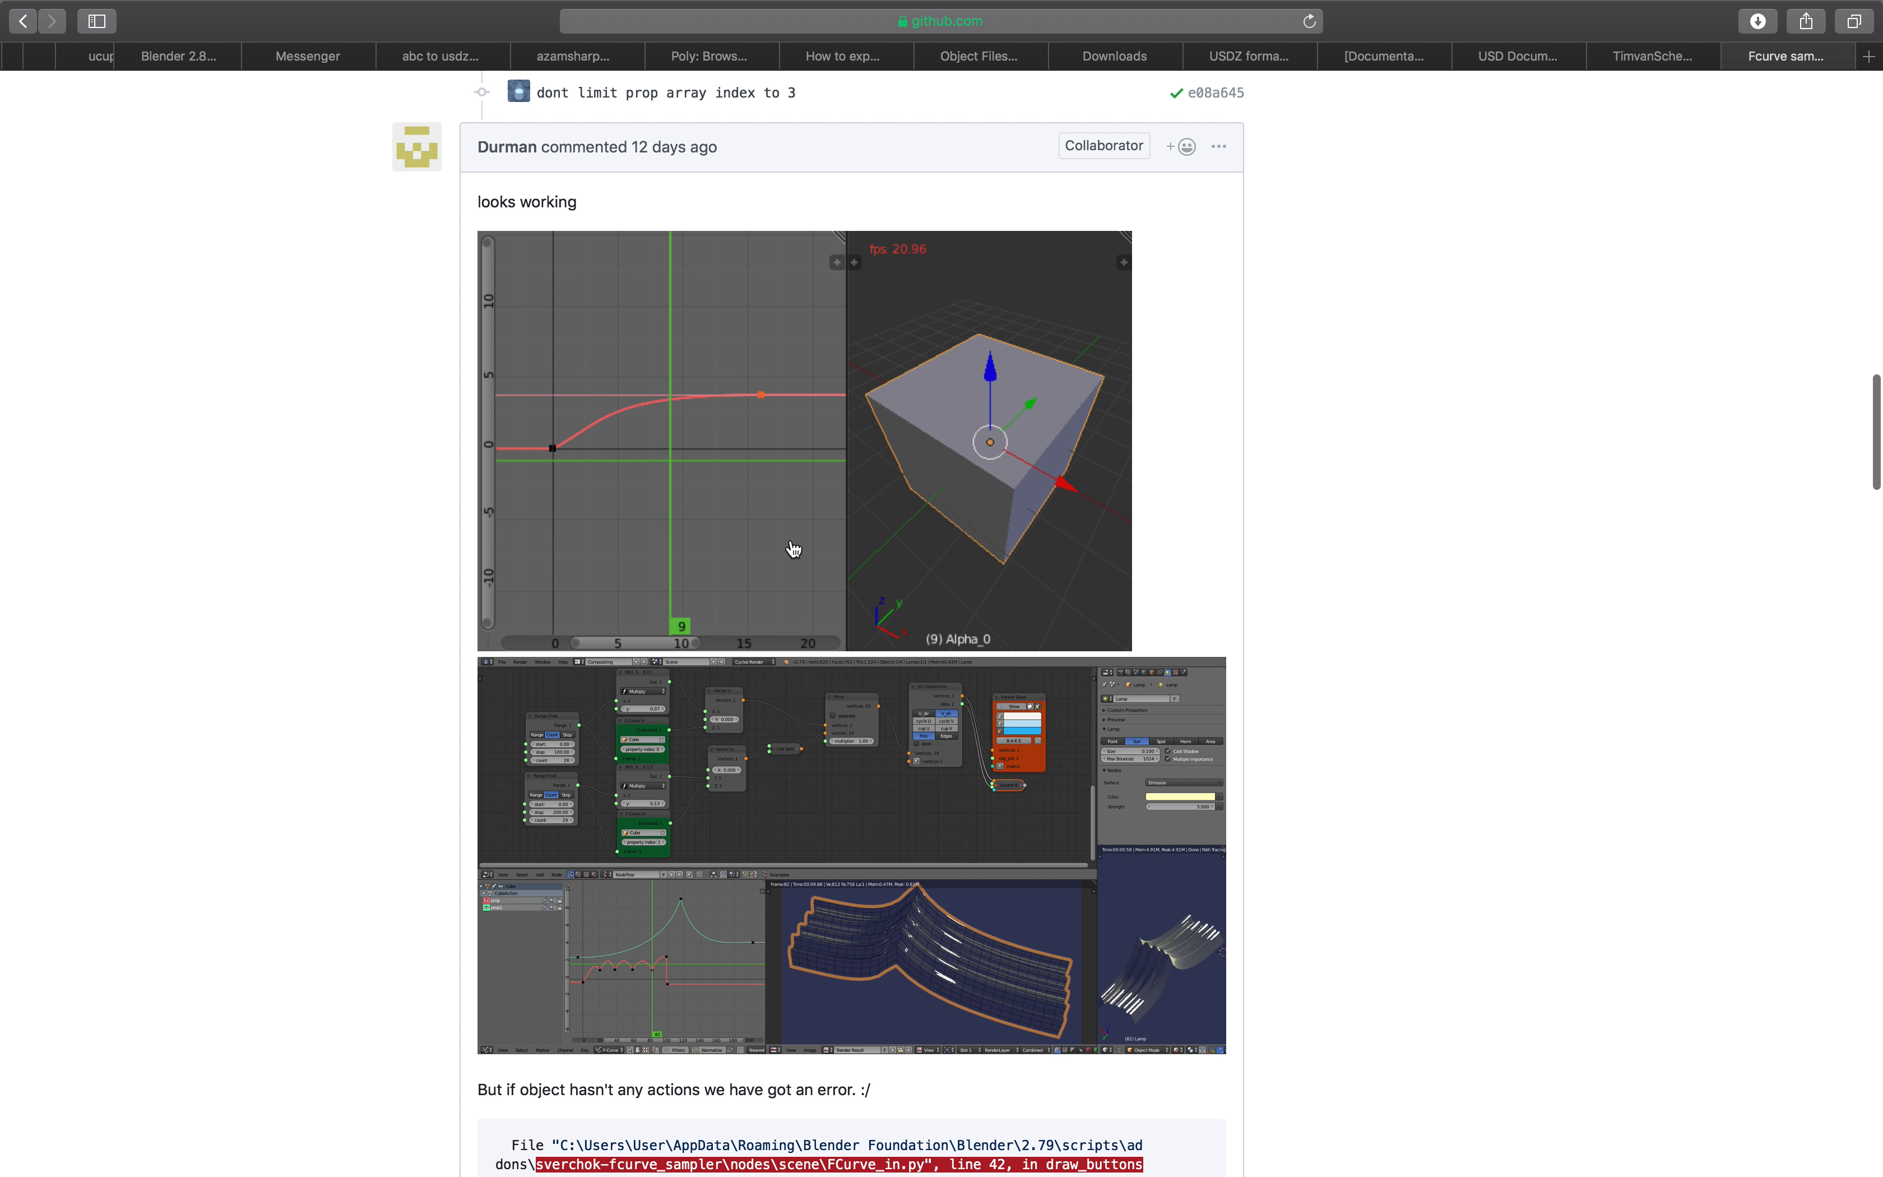
scroll(850, 693, "down", 2)
scroll(851, 692, "down", 20)
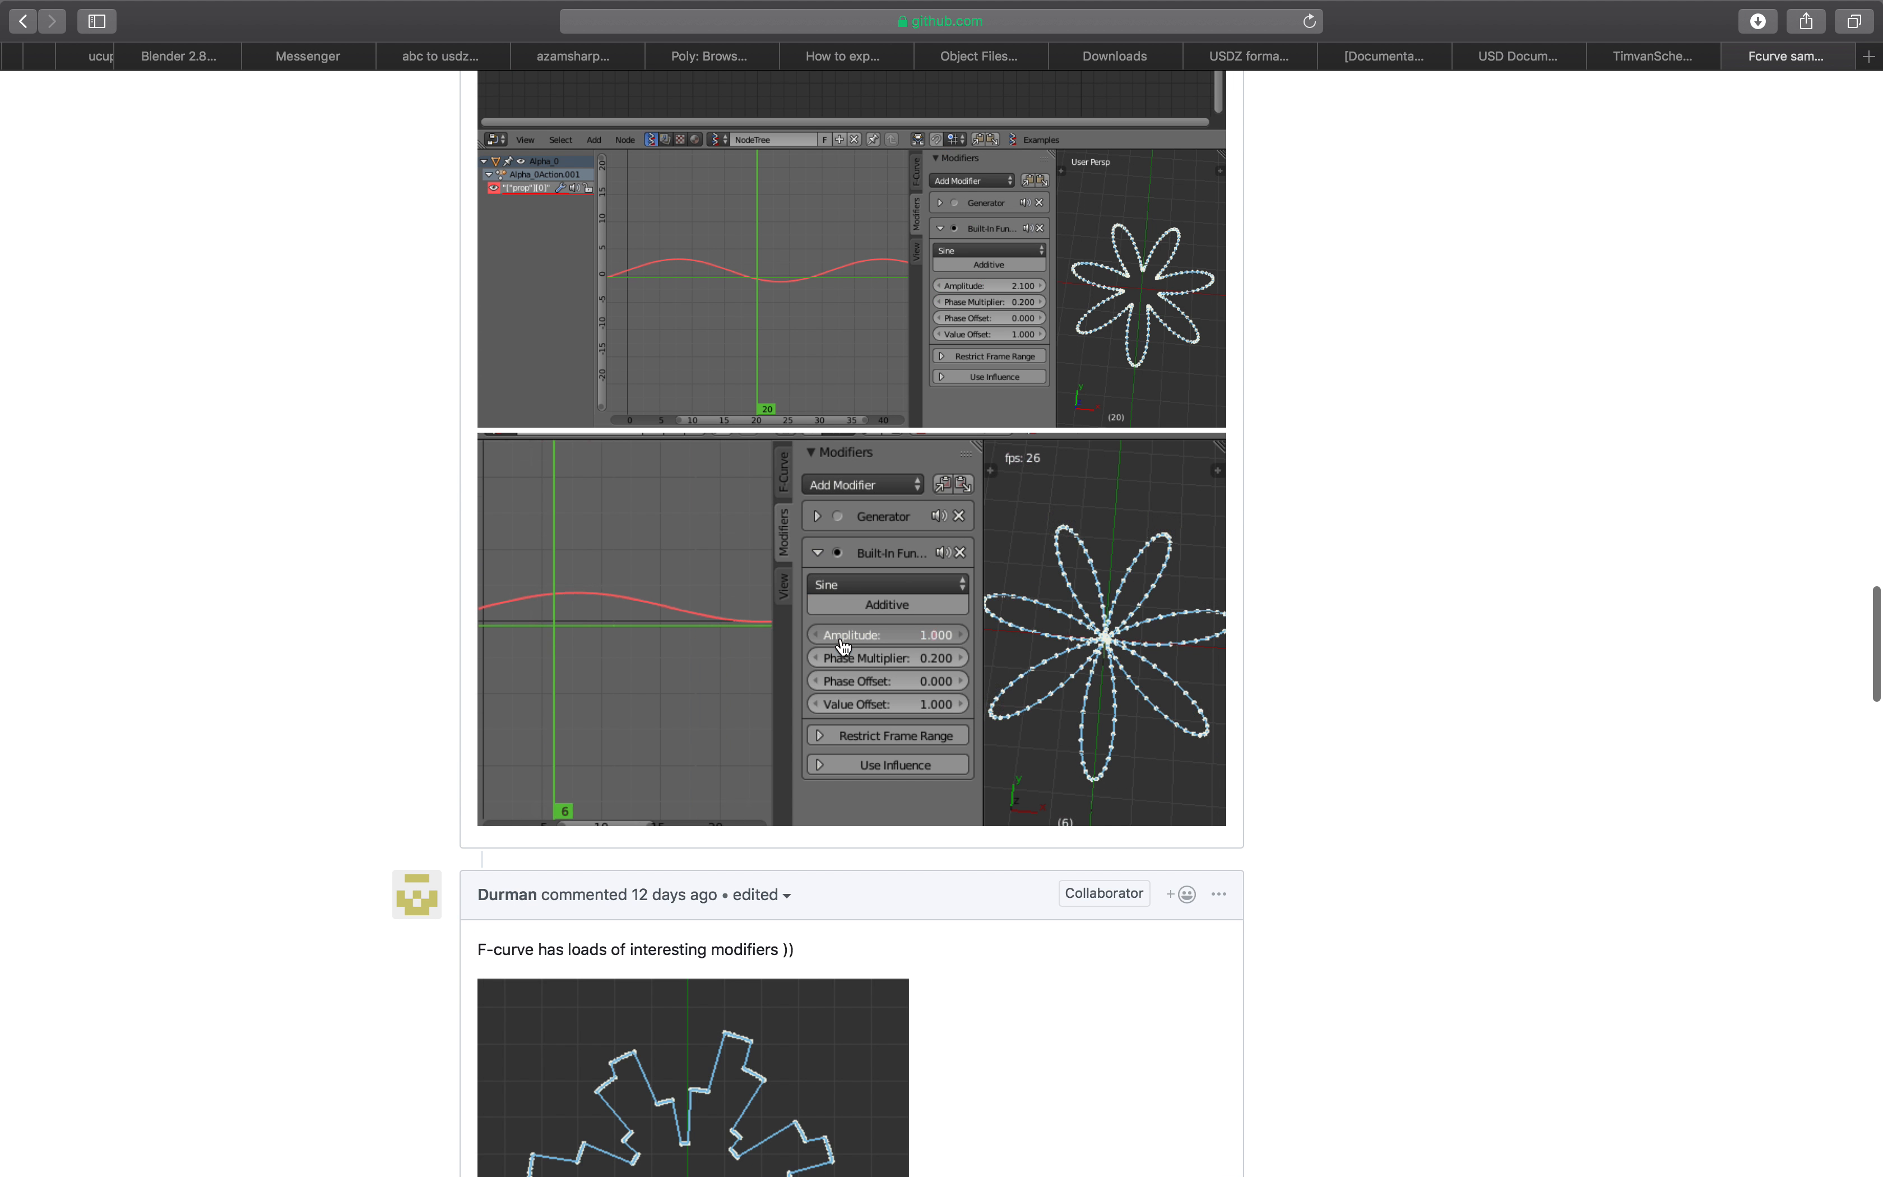
scroll(846, 651, "down", 10)
scroll(848, 639, "up", 18)
scroll(866, 644, "down", 18)
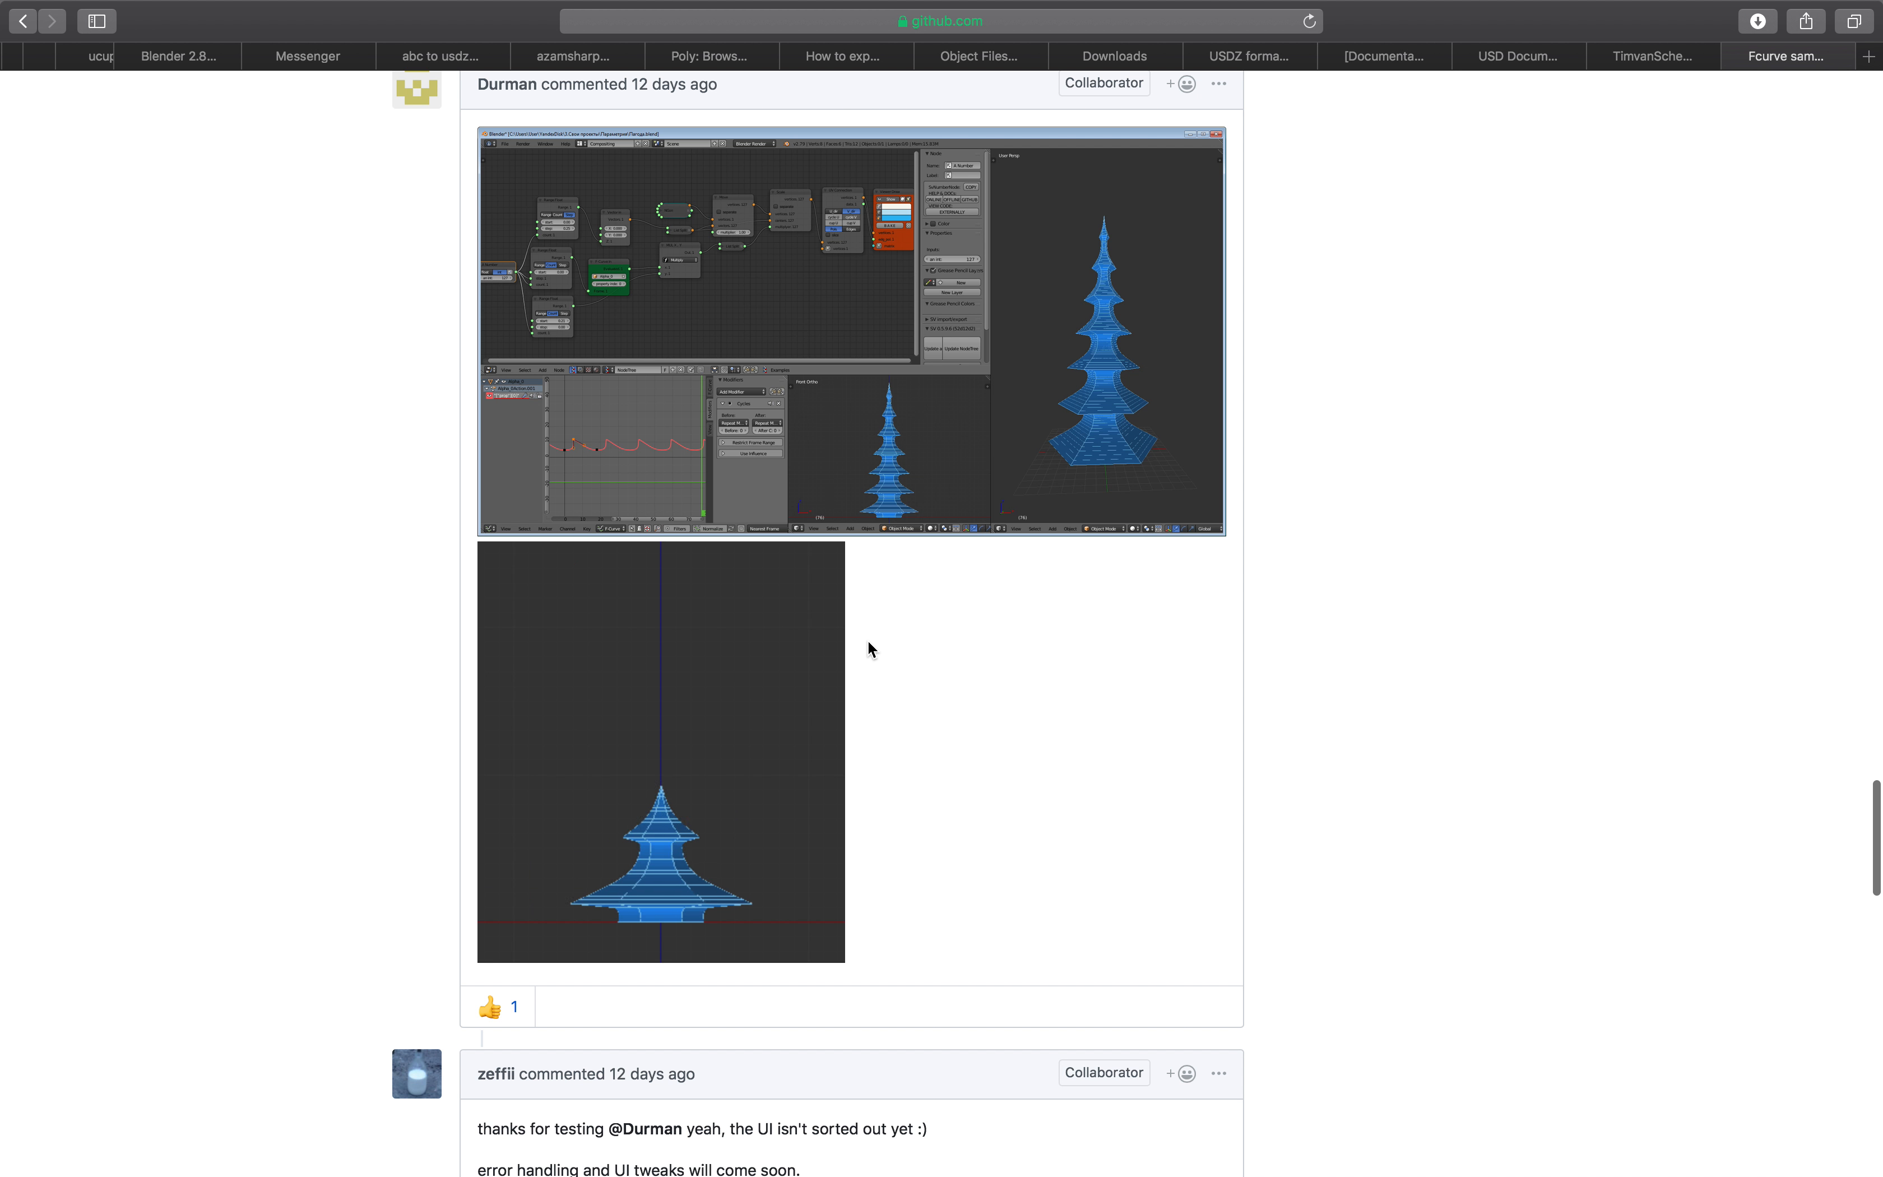
scroll(867, 640, "up", 20)
scroll(881, 615, "up", 20)
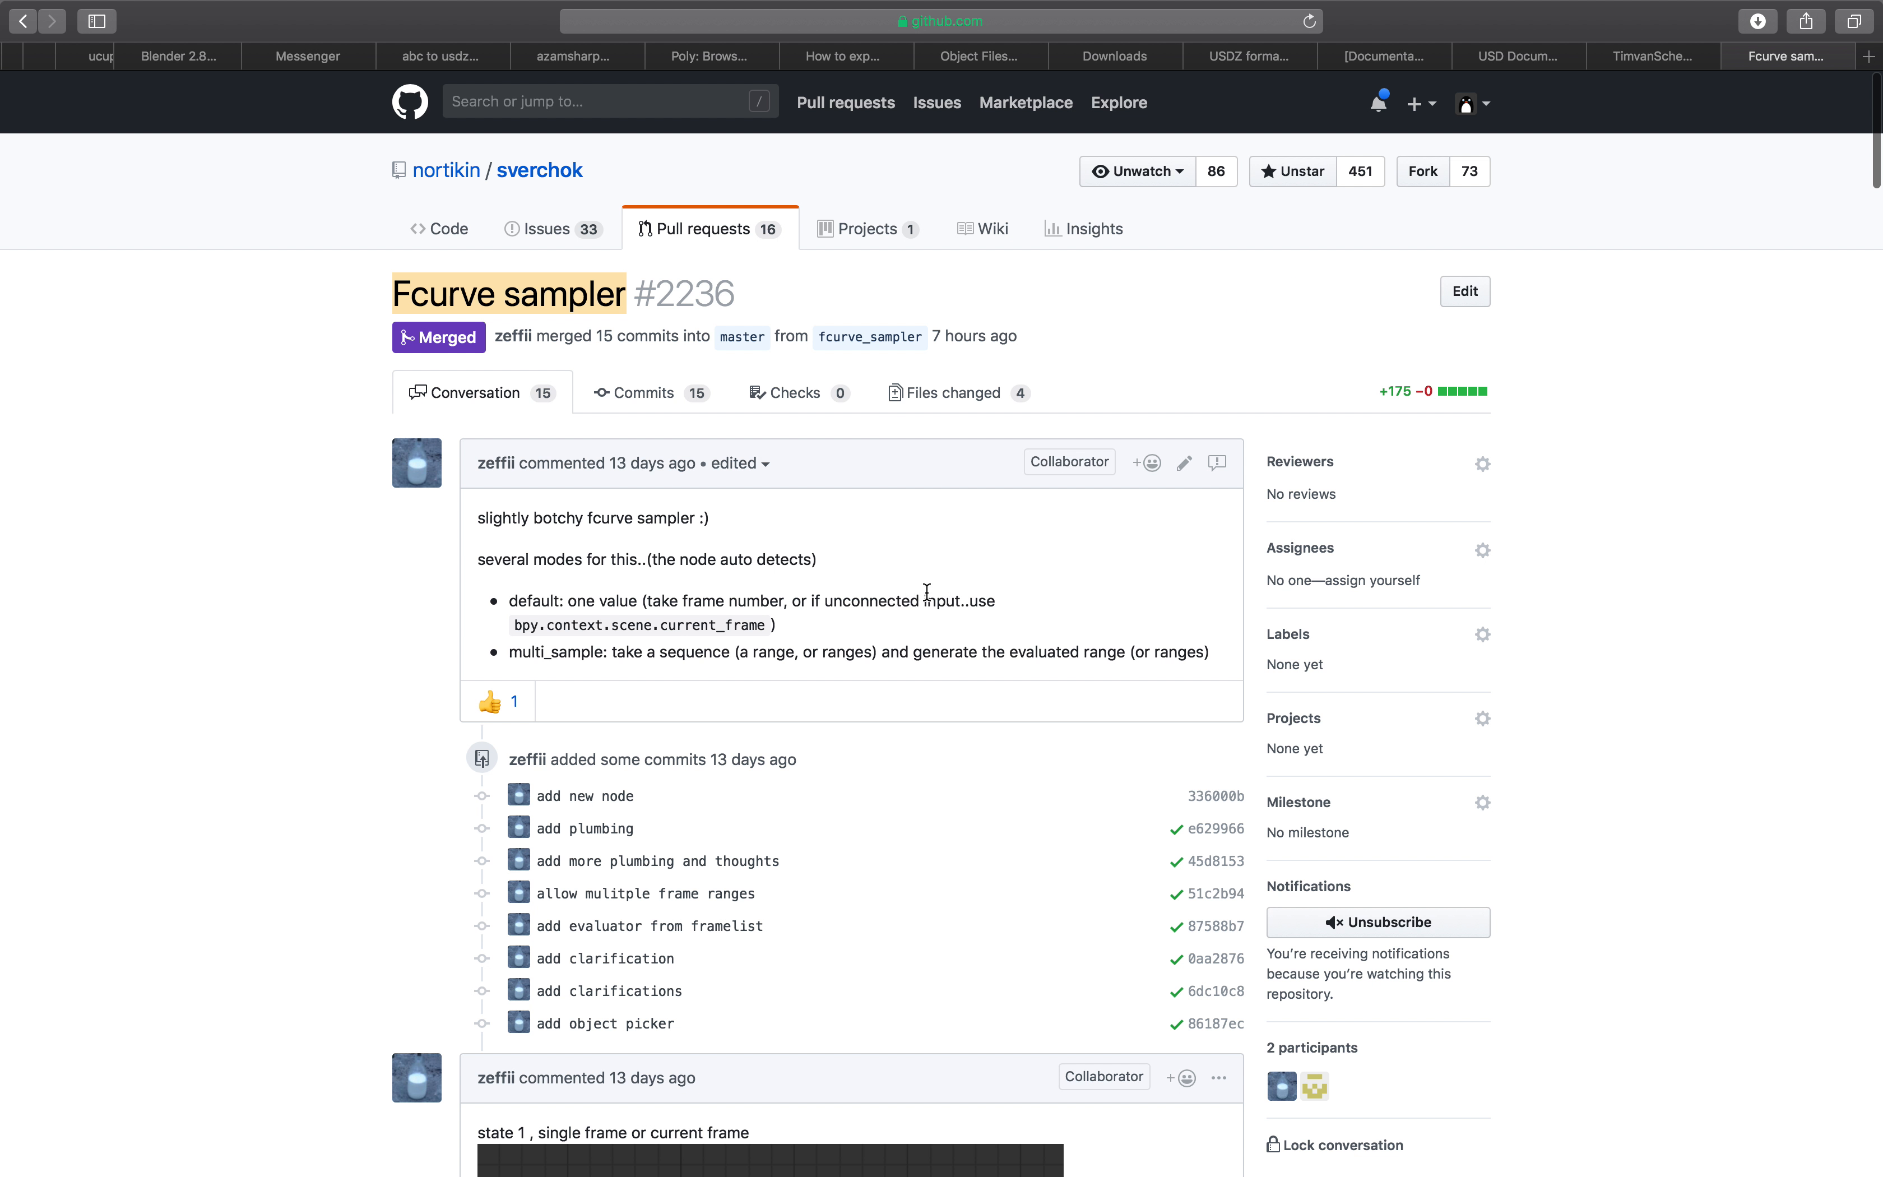
scroll(927, 592, "down", 15)
scroll(923, 595, "up", 20)
Switch to Blender and delete every object in the default scene.
key("ctrl+Left")
scroll(1044, 476, "down", 3)
scroll(1051, 454, "up", 2)
key("a")
key("a")
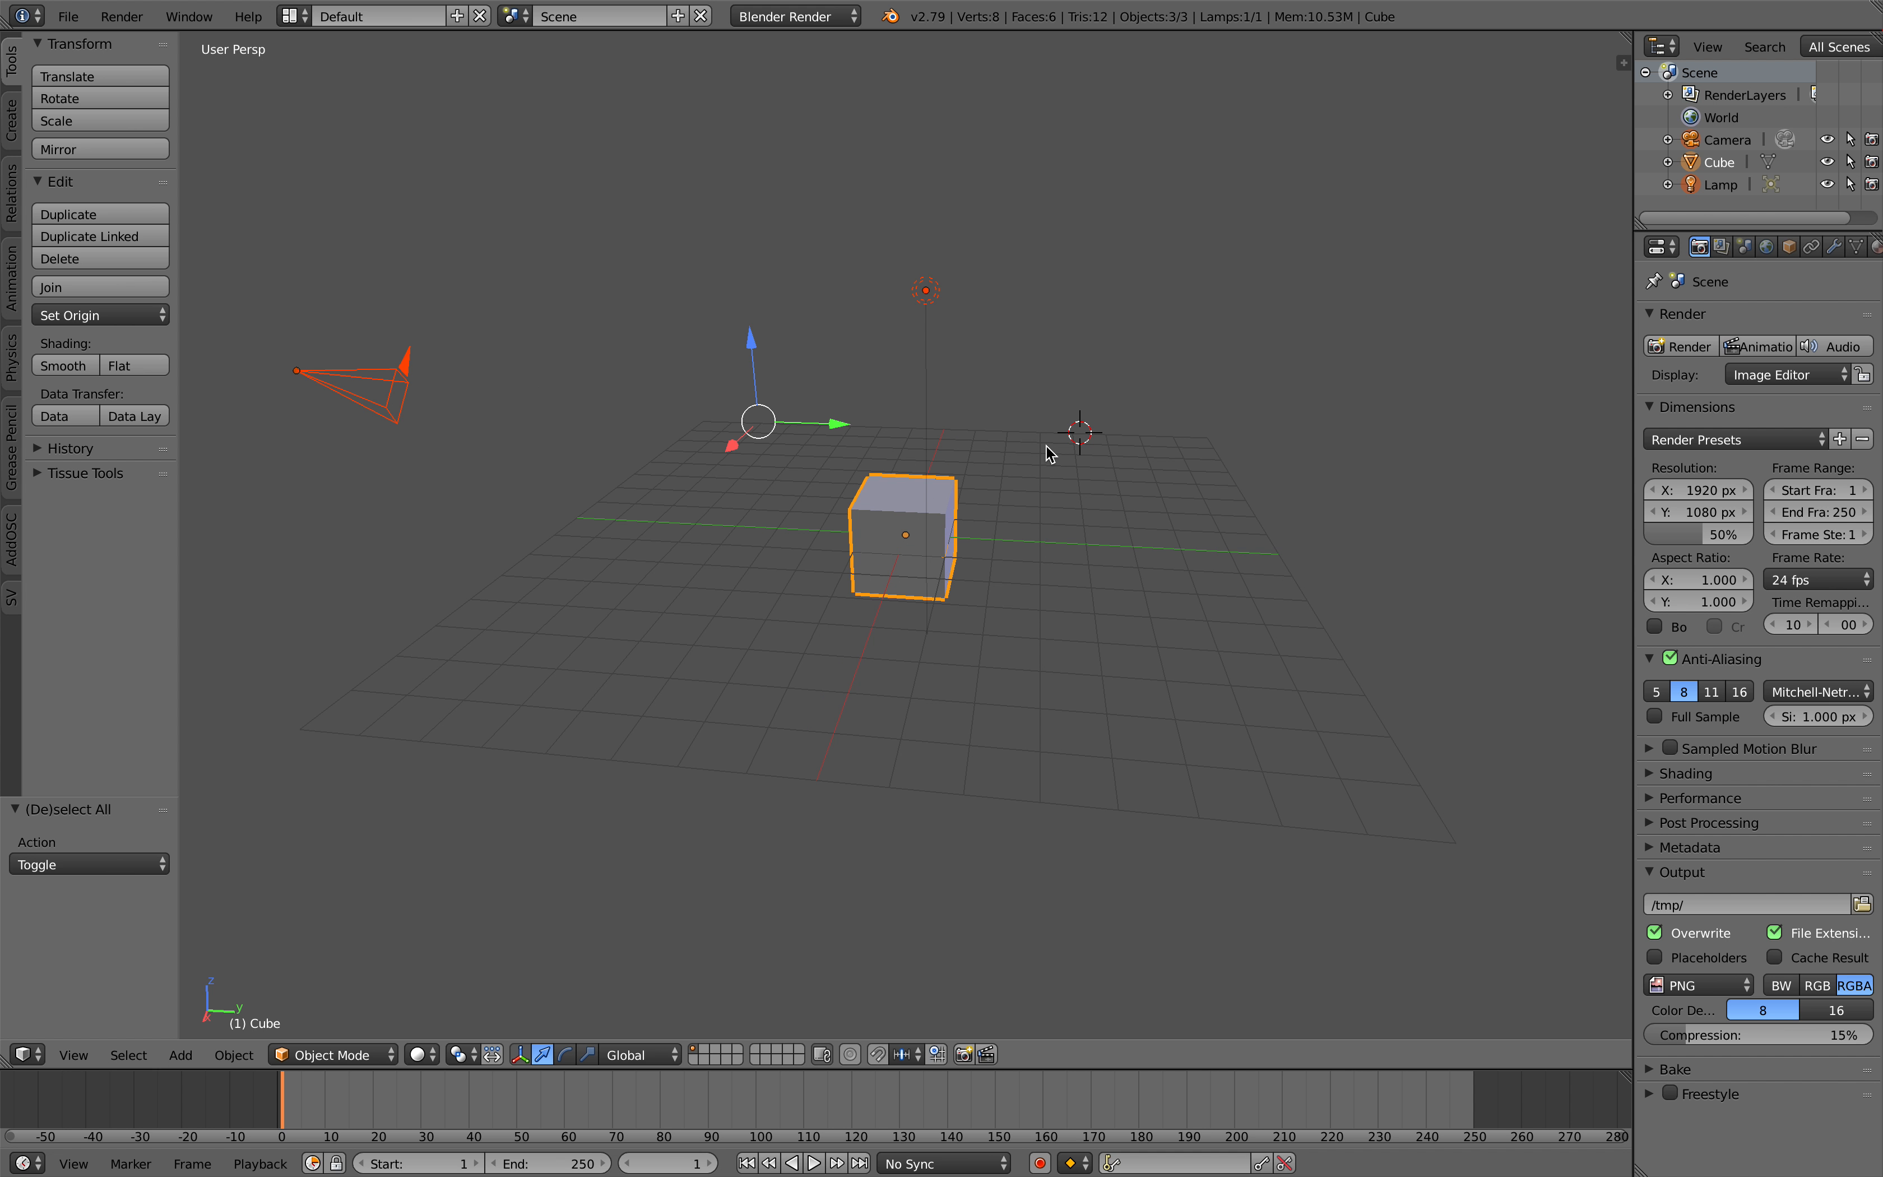
key("Delete")
middle_click_drag(1051, 454, 871, 459)
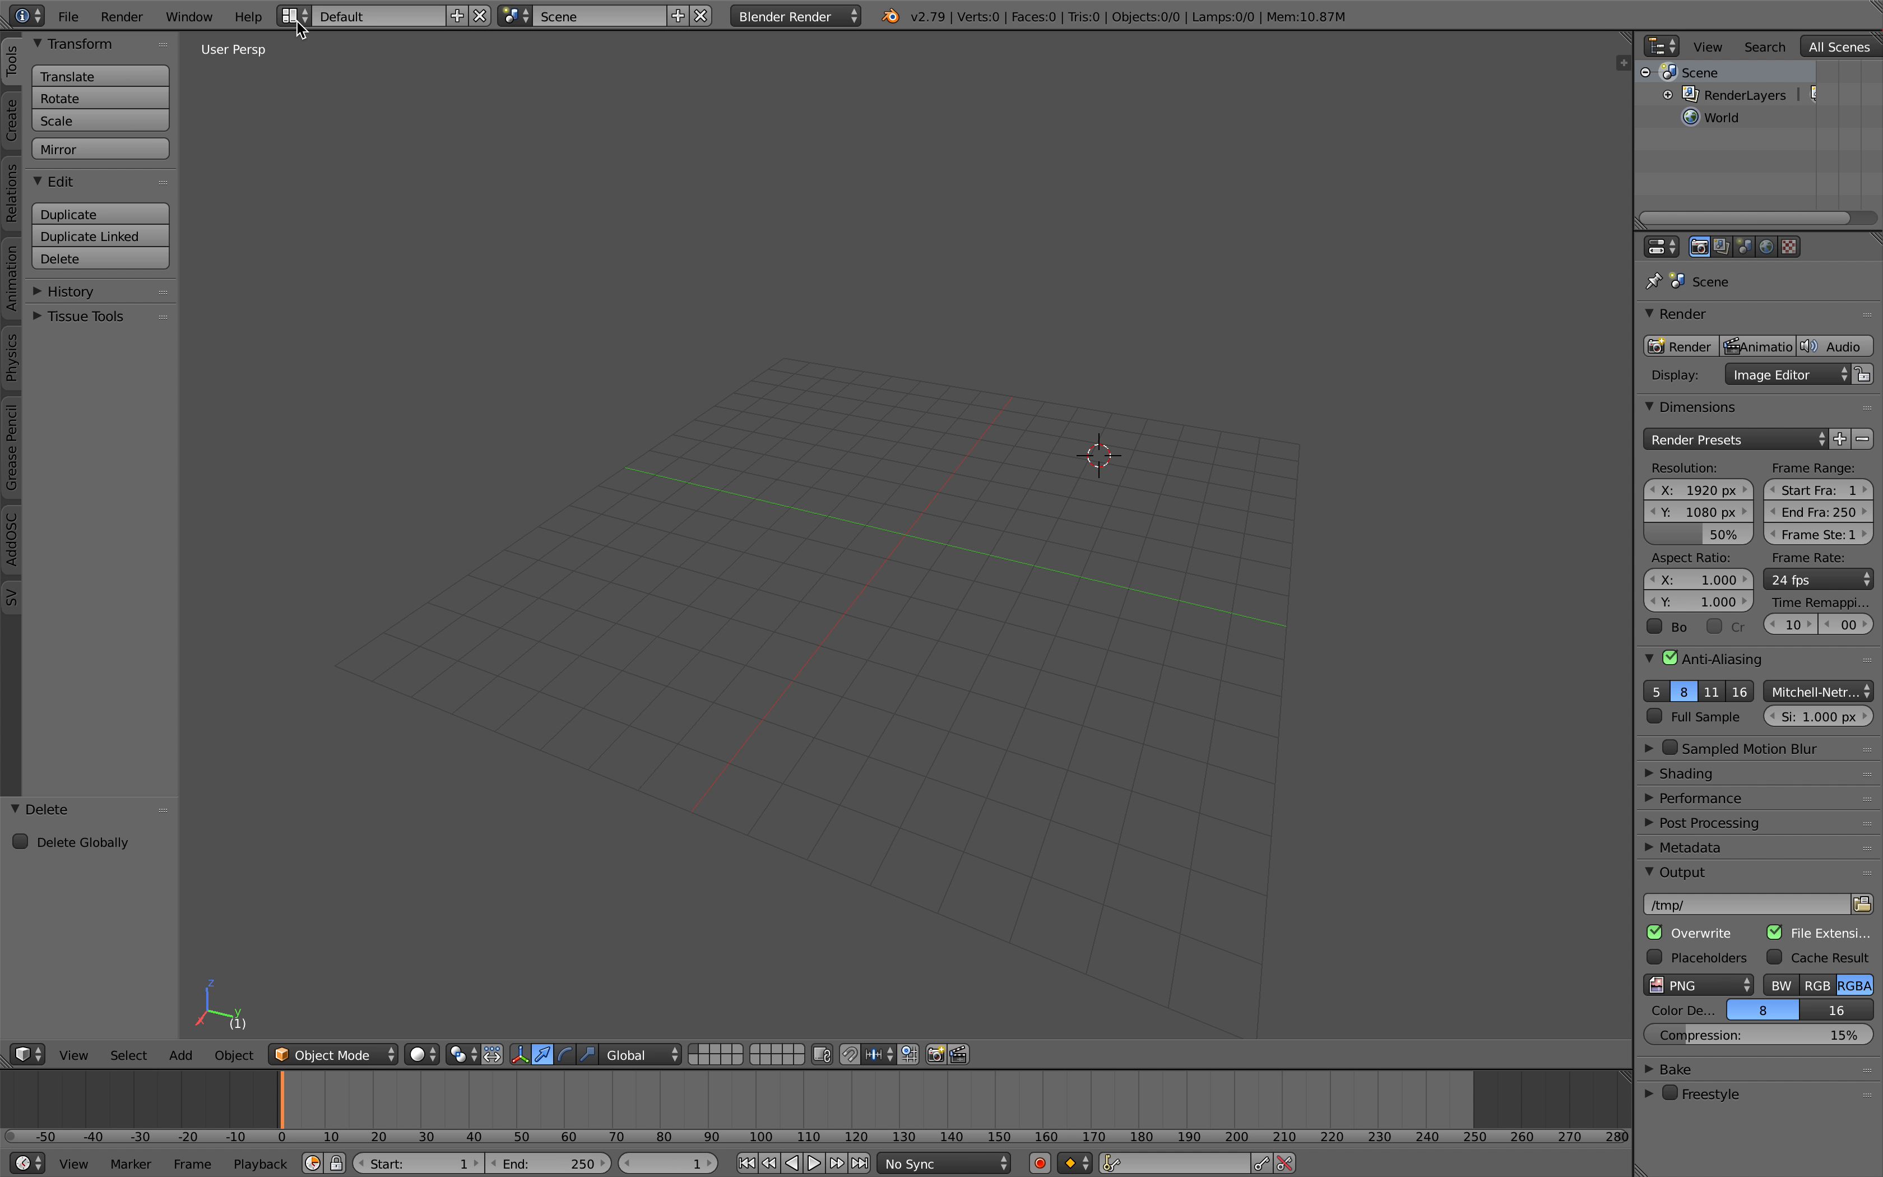
Save the scene to the Desktop folder as sv_curveSampler_0.blend.
left_click(68, 15)
left_click(124, 88)
left_click(381, 100)
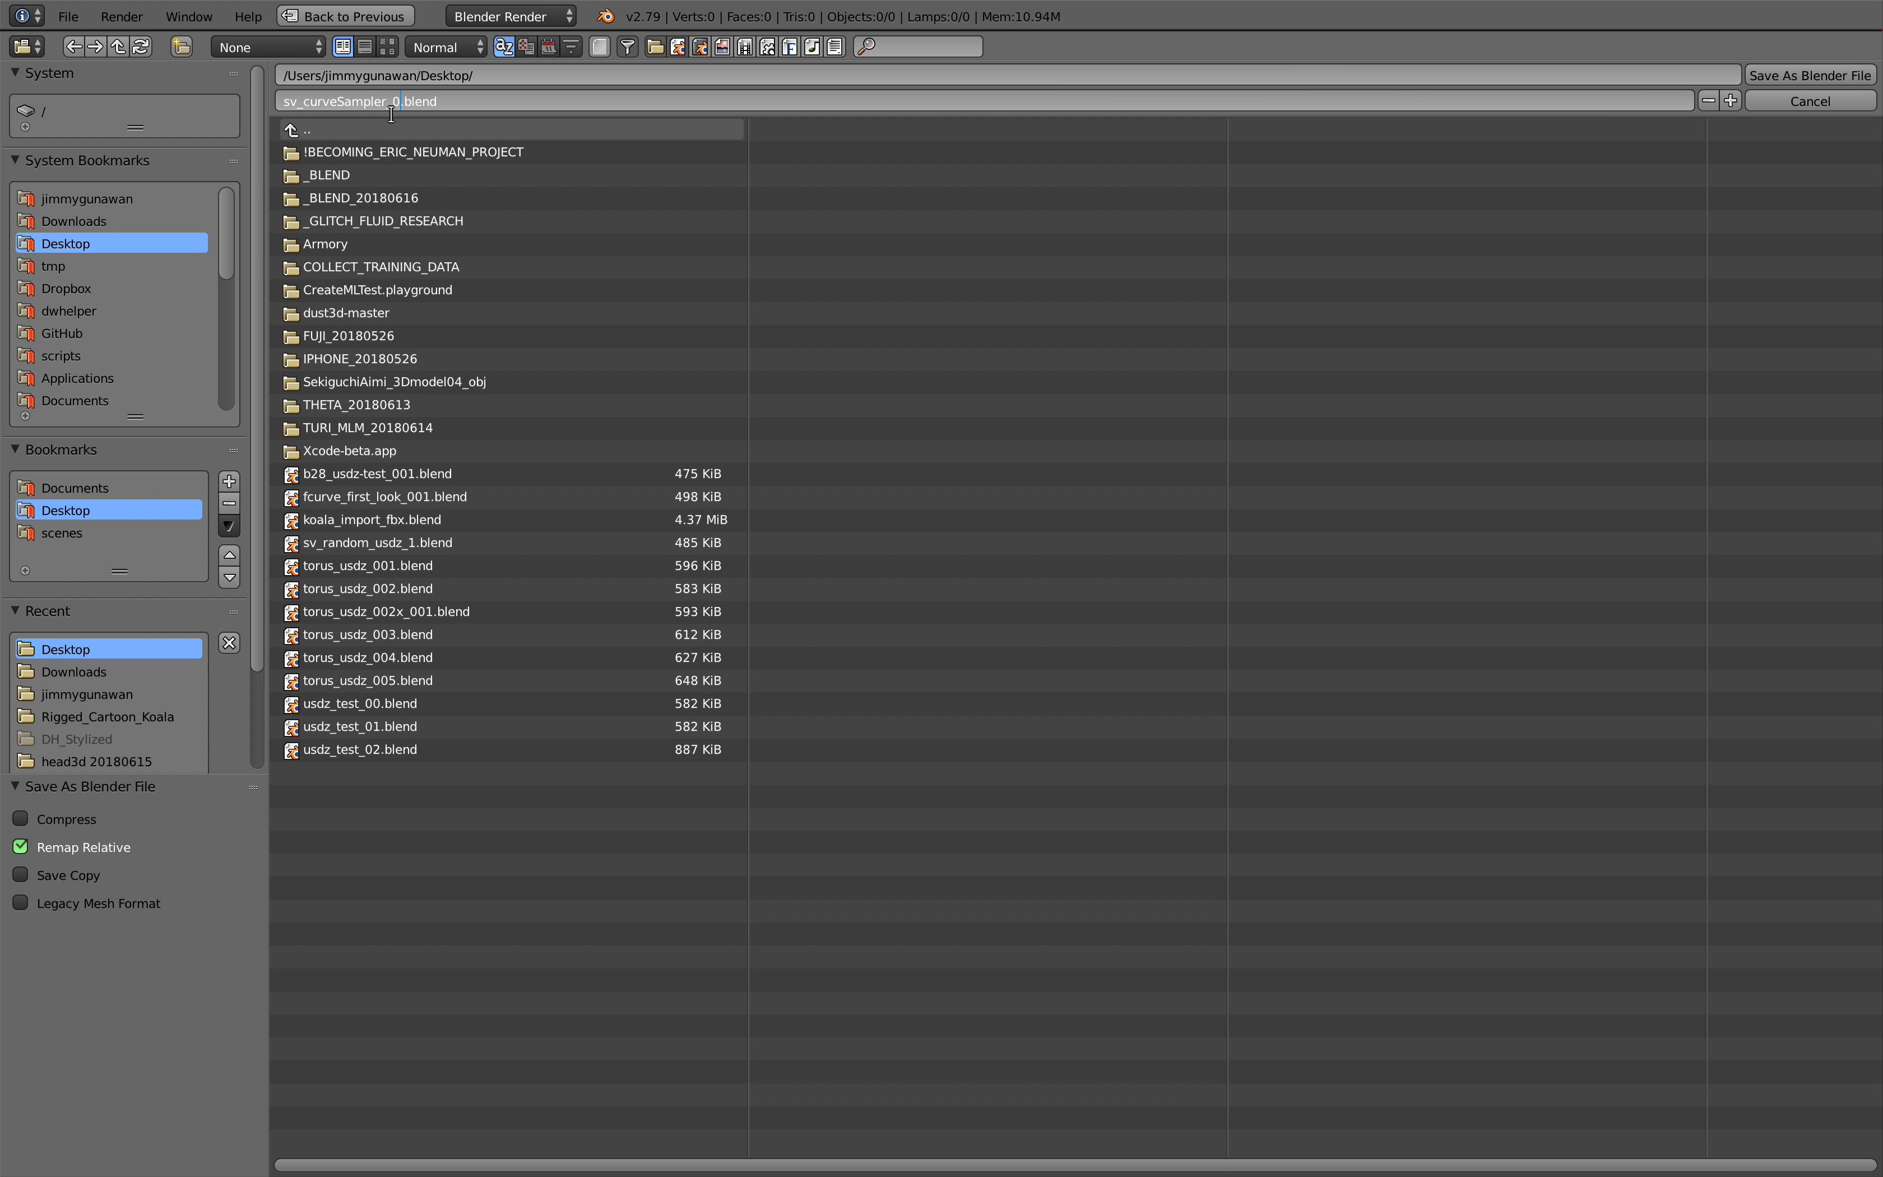
left_click(1768, 78)
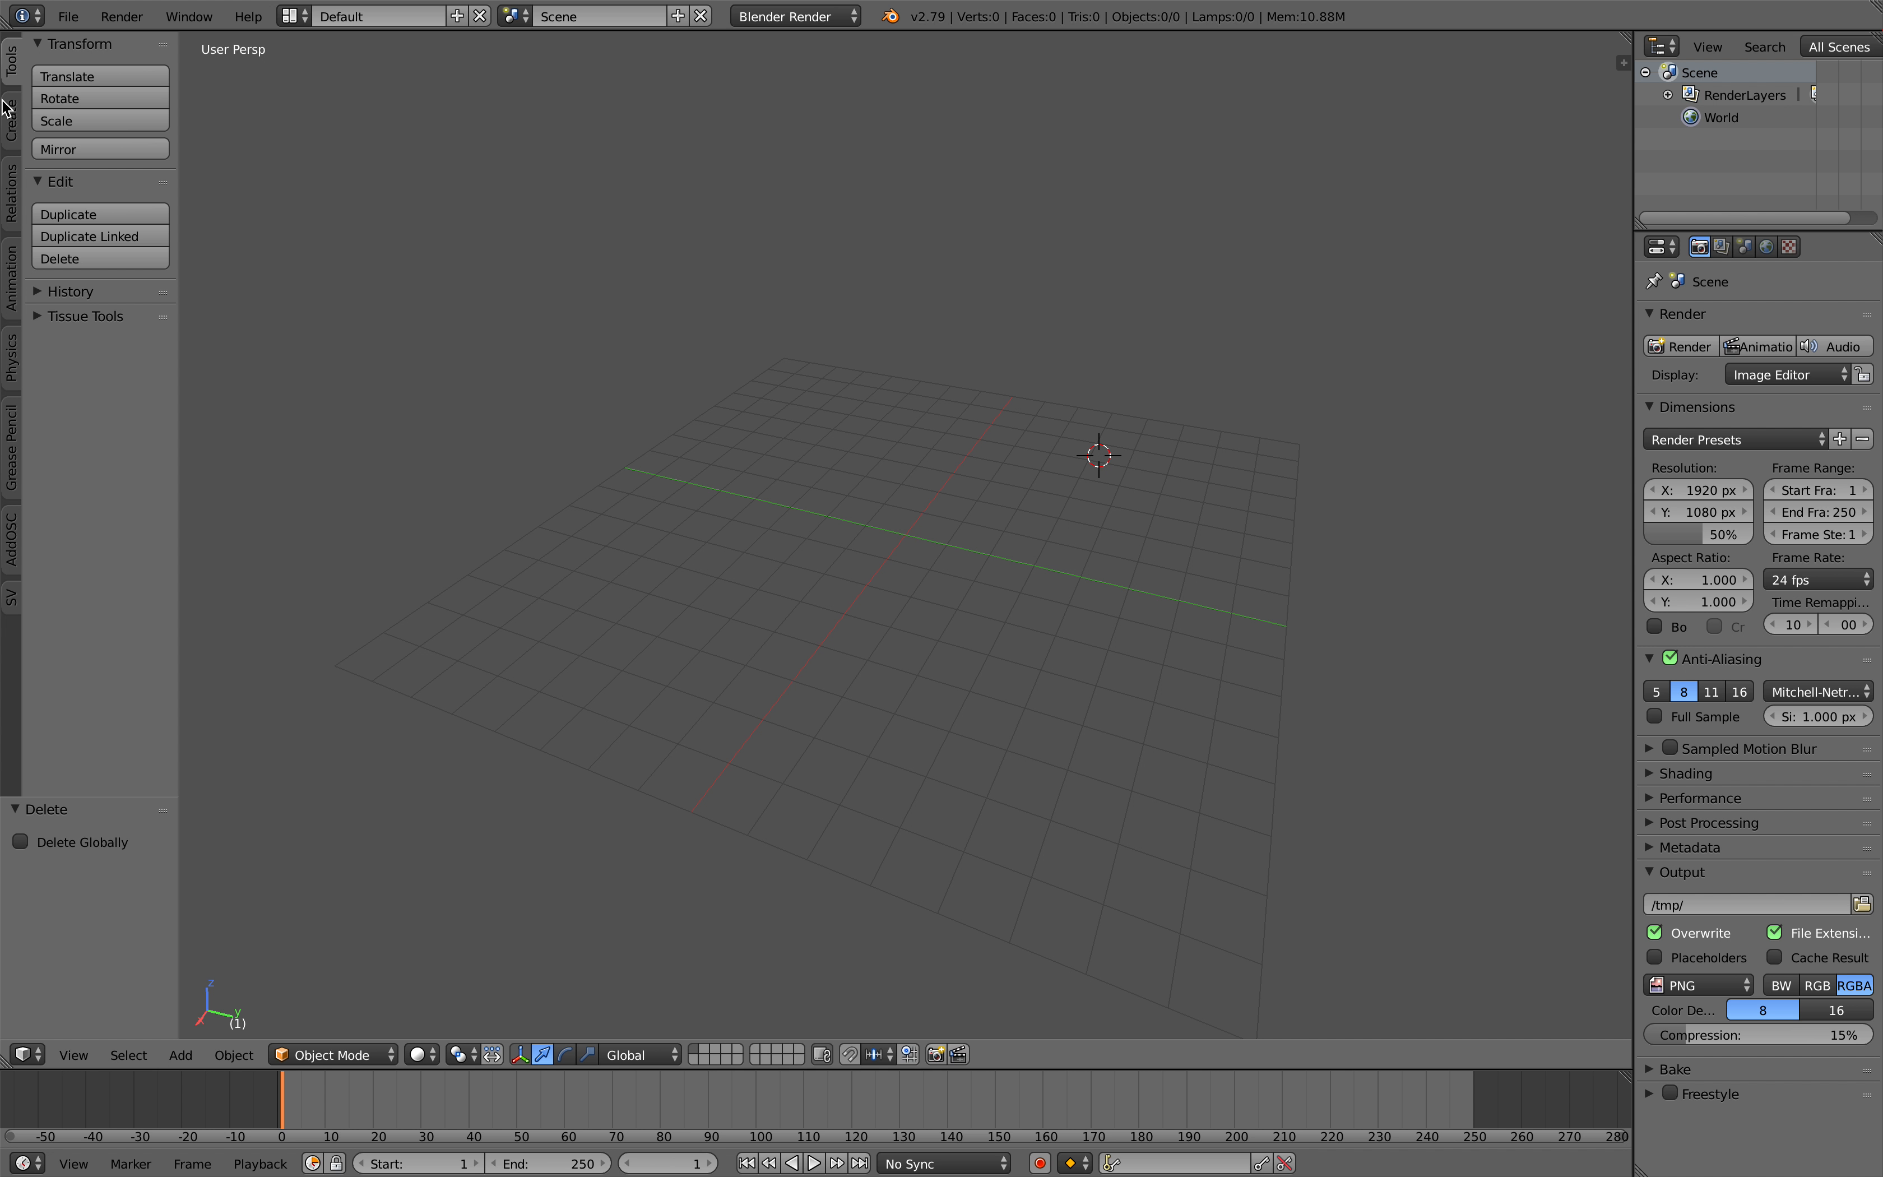
Set up the Compositing layout with the image editor merged into the 3D view and a new Sverchok node tree.
left_click(293, 16)
left_click(373, 88)
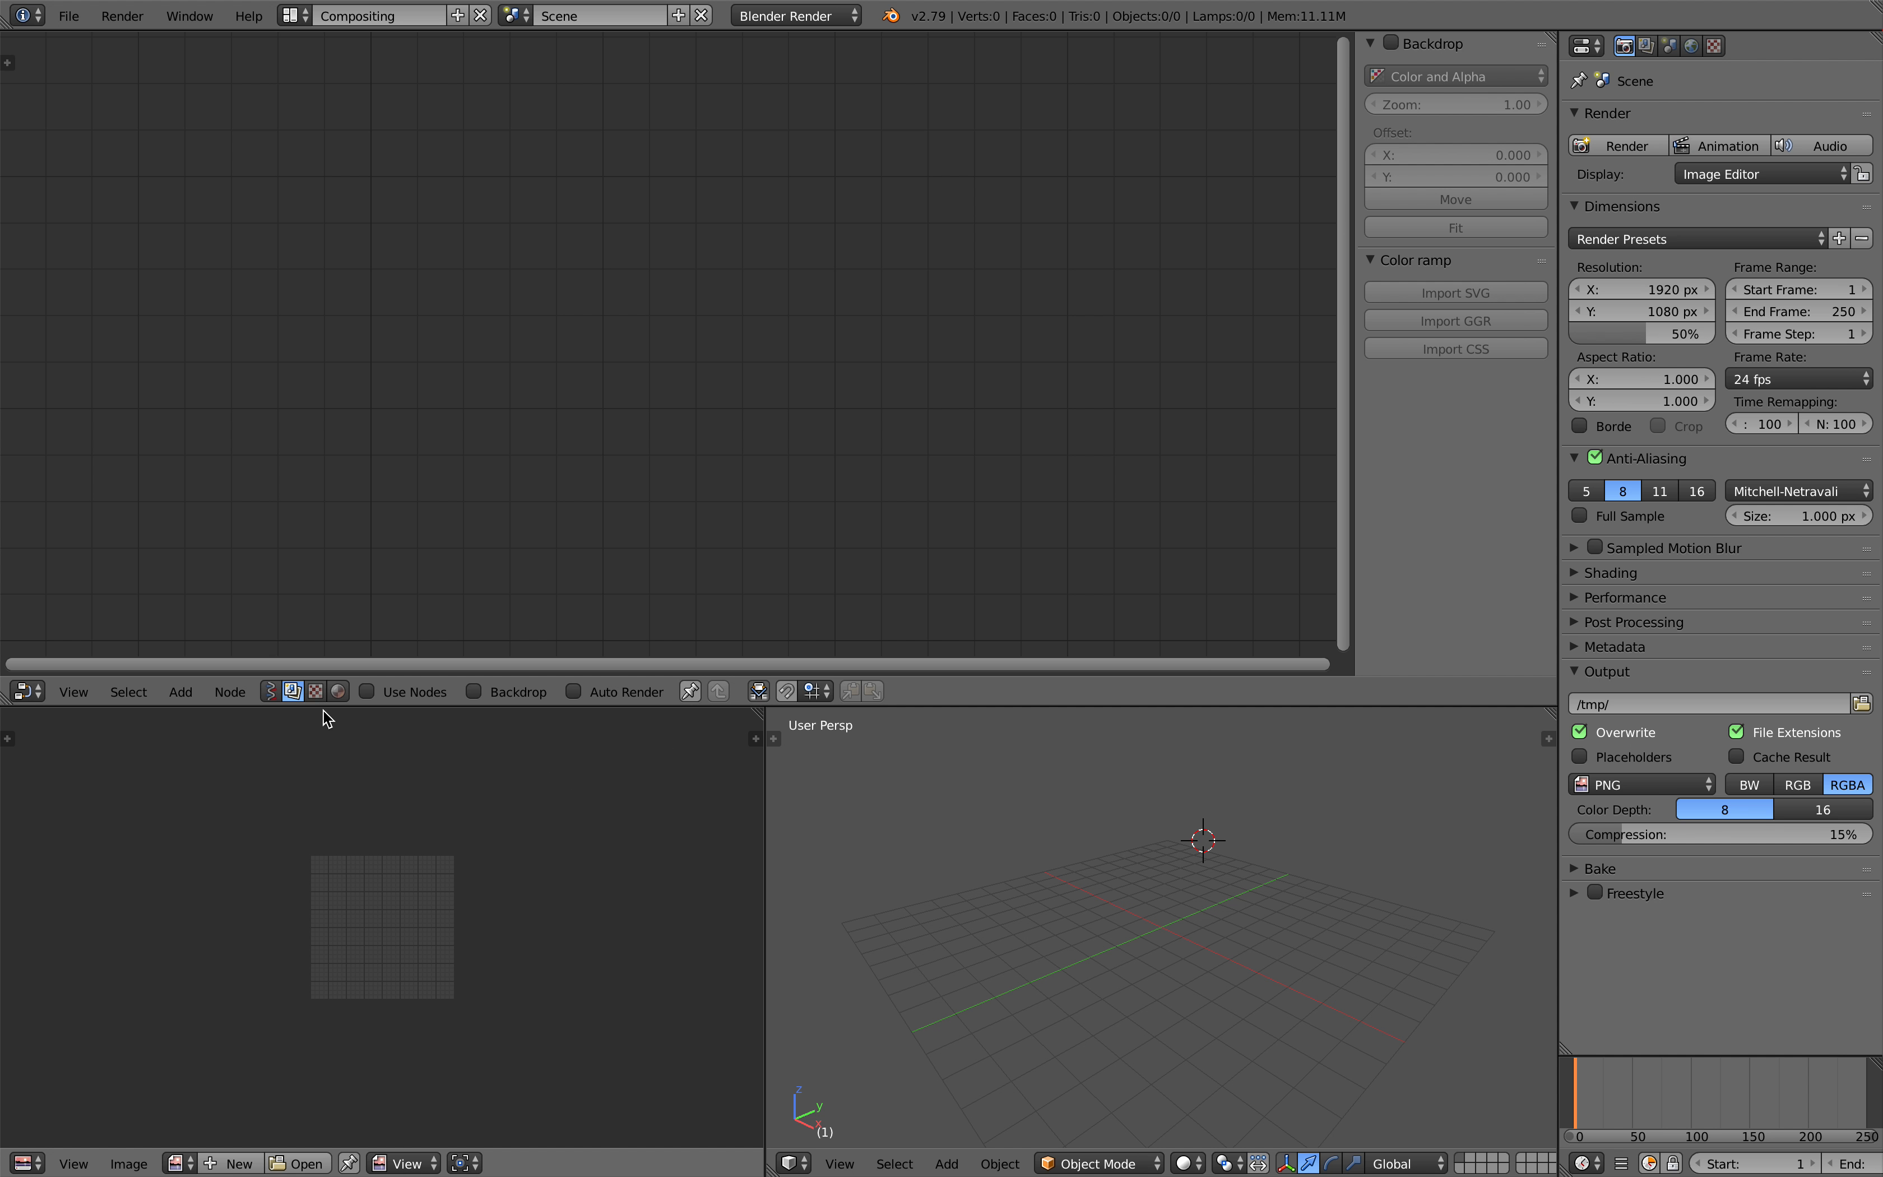
left_click(366, 691)
mouse_move(759, 714)
left_mouse_down()
mouse_move(781, 722)
mouse_move(732, 720)
left_mouse_up()
left_click(457, 691)
Add an F-Curve In node to the node tree by searching for "curv".
key("shift+a")
left_click(479, 361)
type("curv")
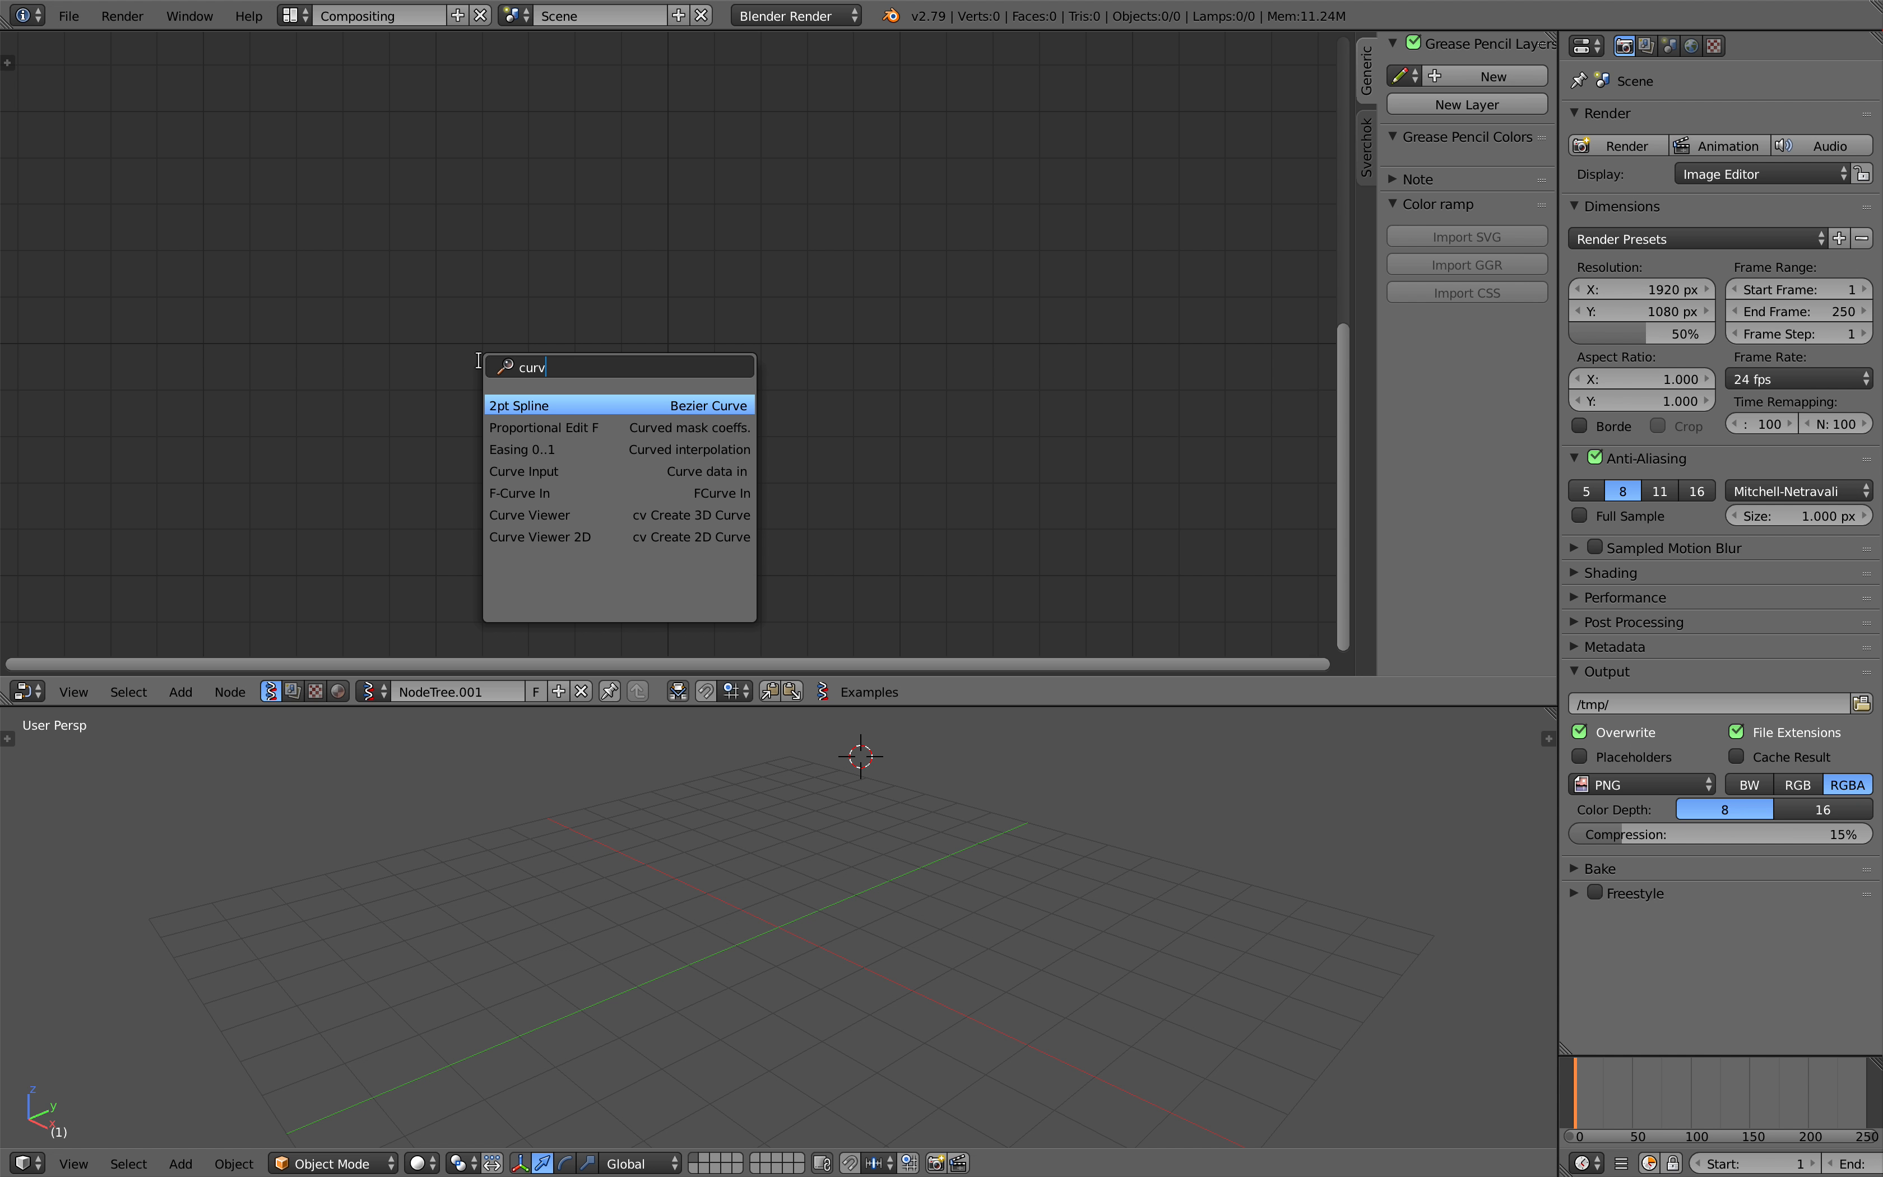
key("Down")
key("Down")
key("Down")
key("Down")
key("Return")
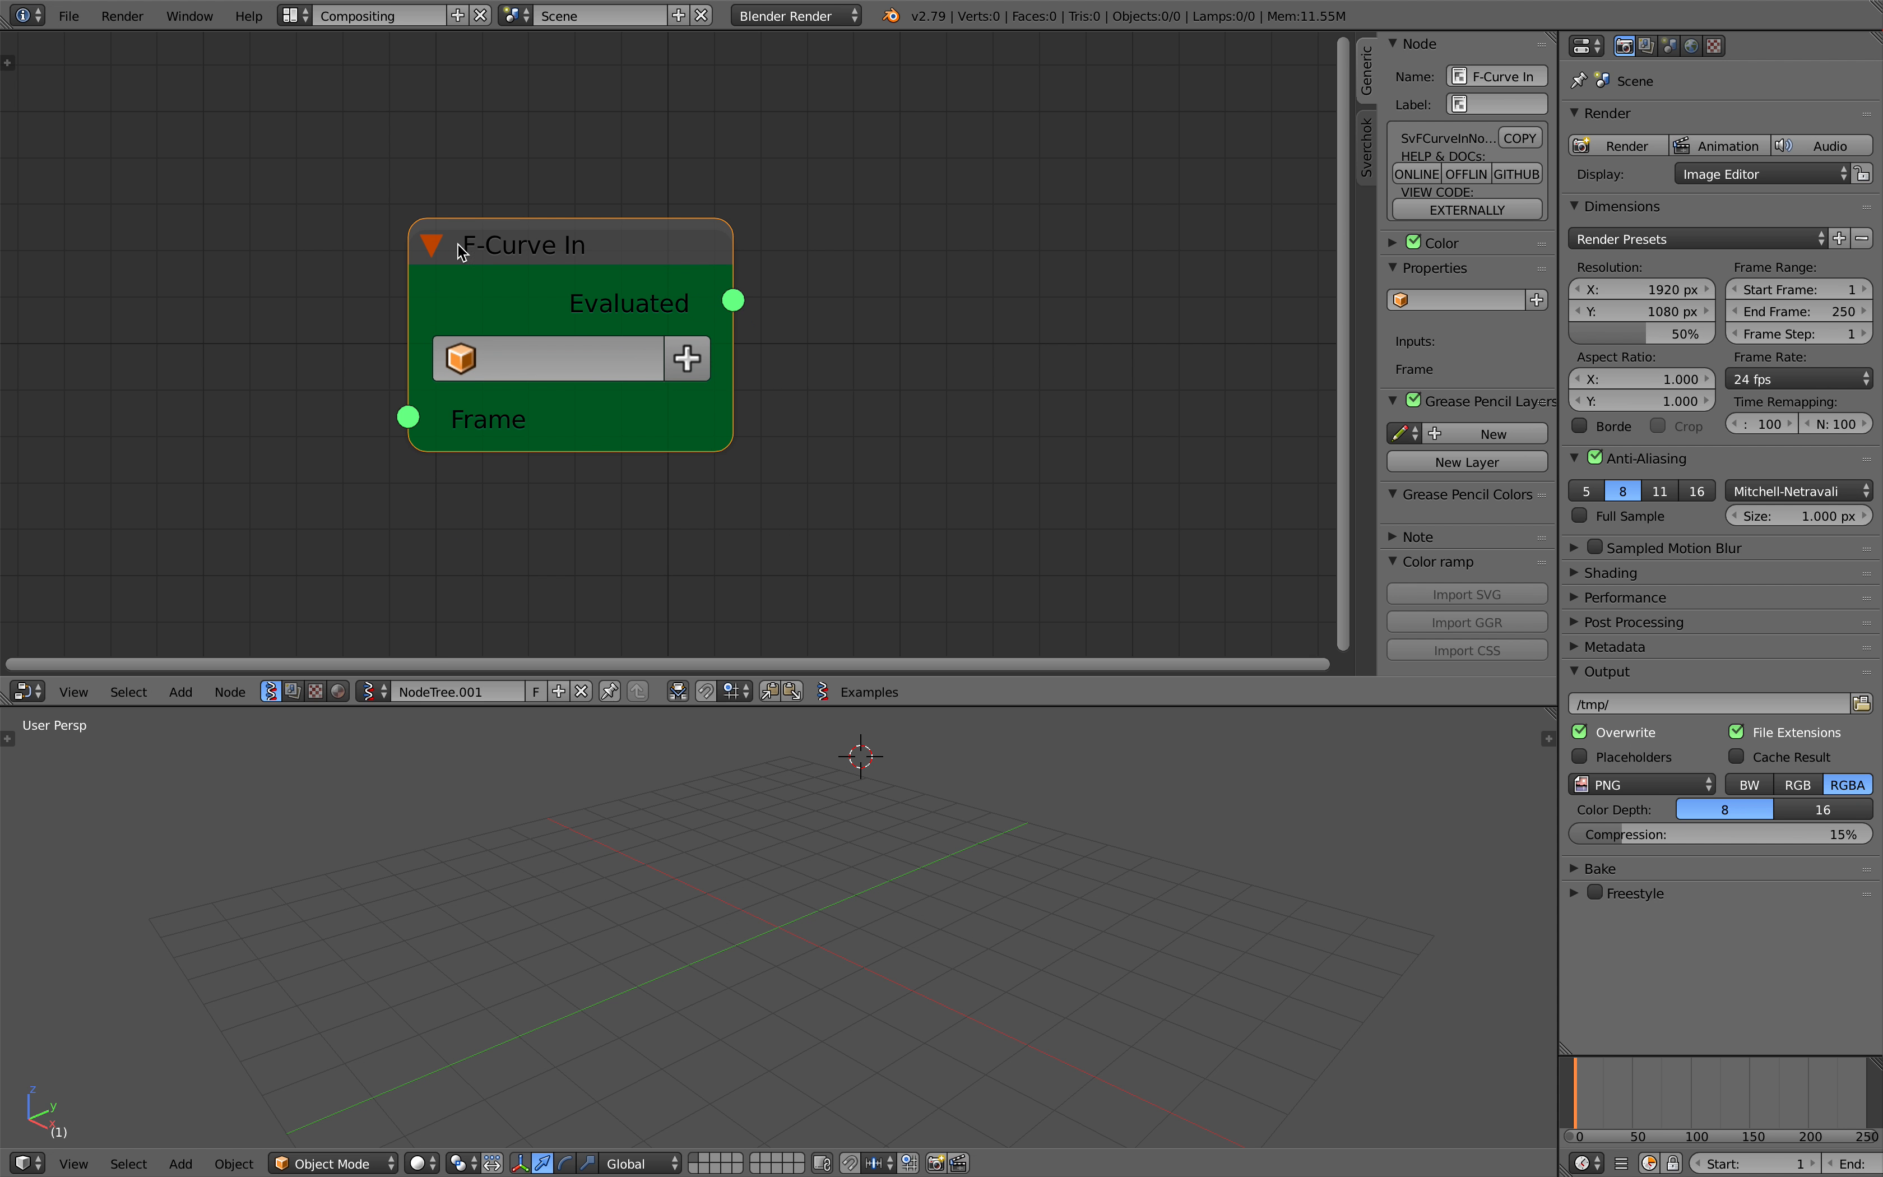
scroll(925, 408, "down", 4)
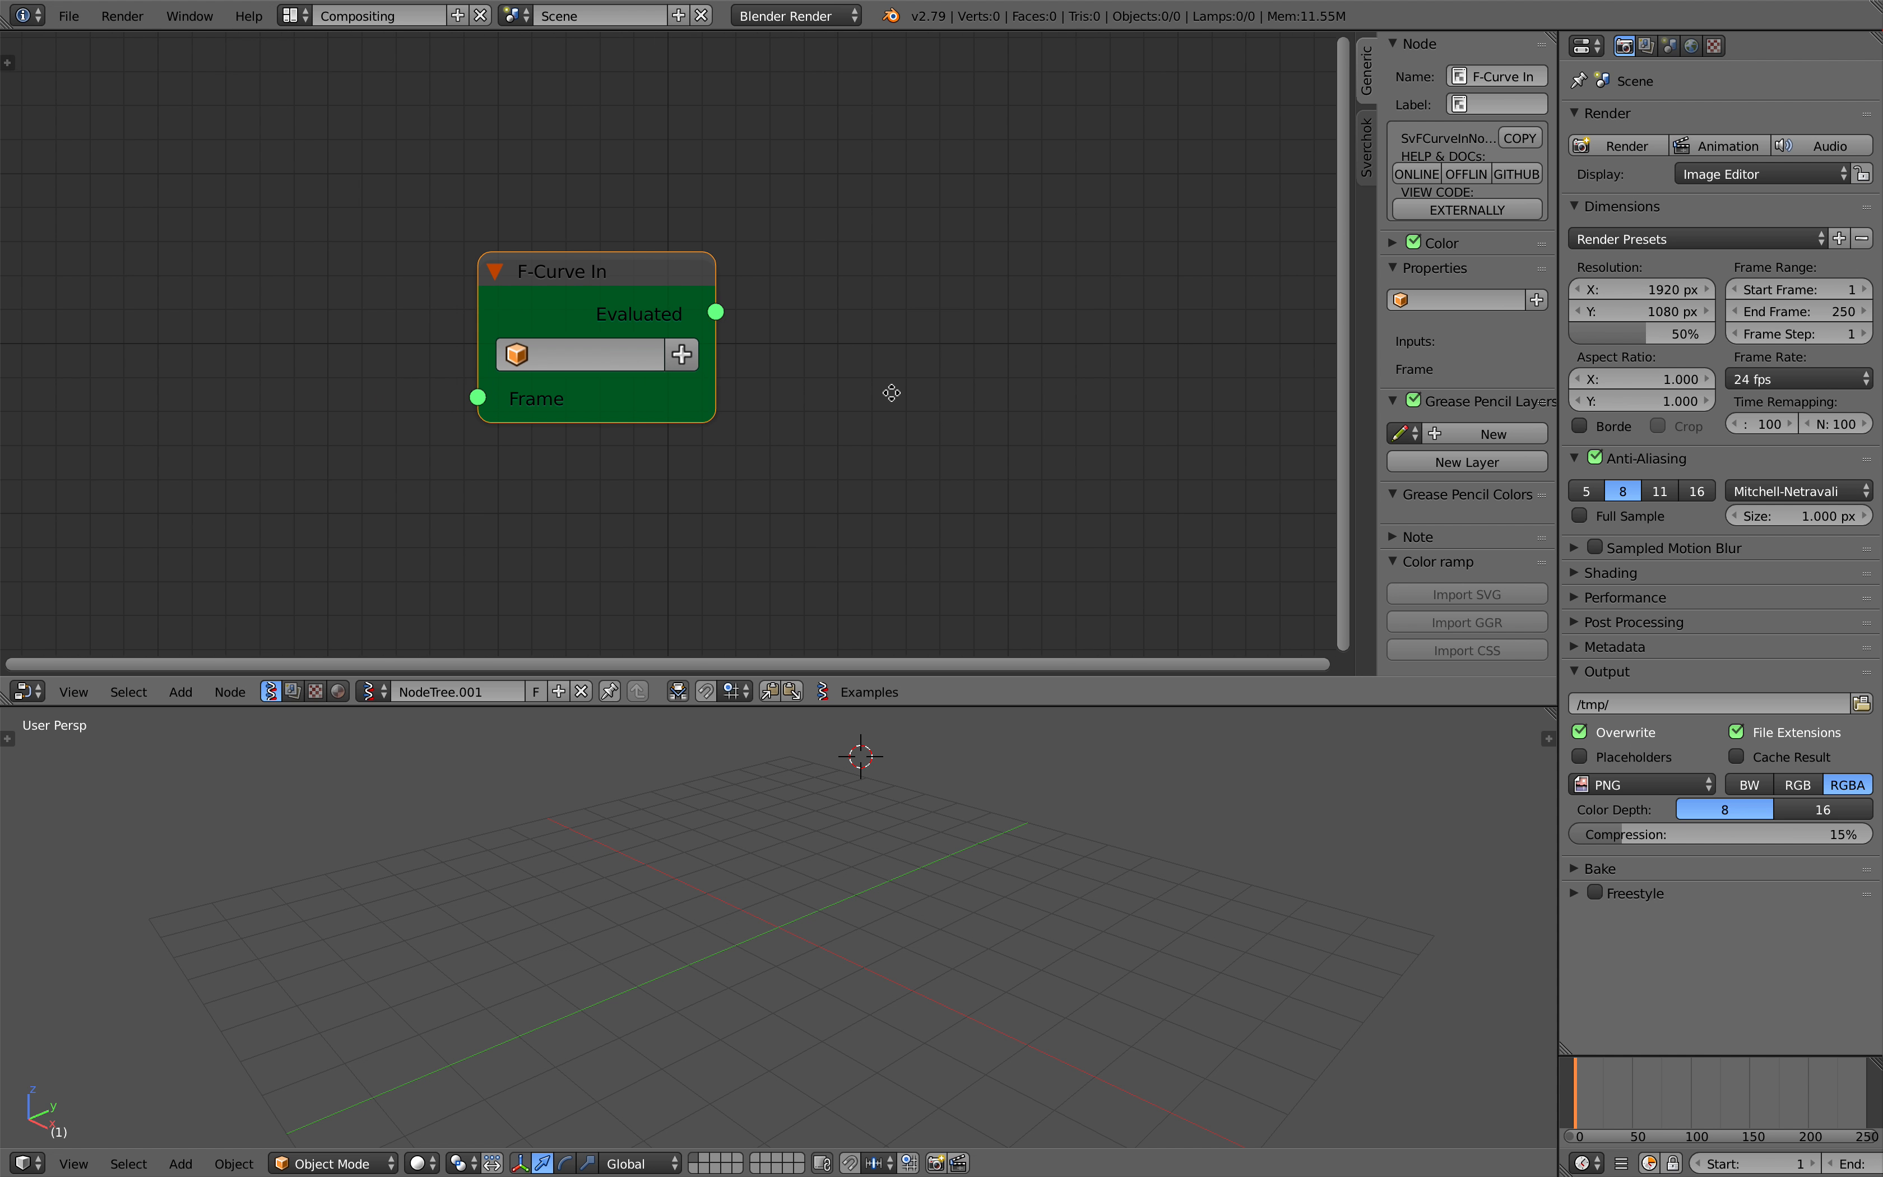
middle_click_drag(925, 408, 735, 365)
Enlarge the 3D view and add a mesh cube to the scene.
left_click_drag(1012, 704, 1027, 539)
left_click(912, 648)
key("shift+a")
mouse_move(902, 746)
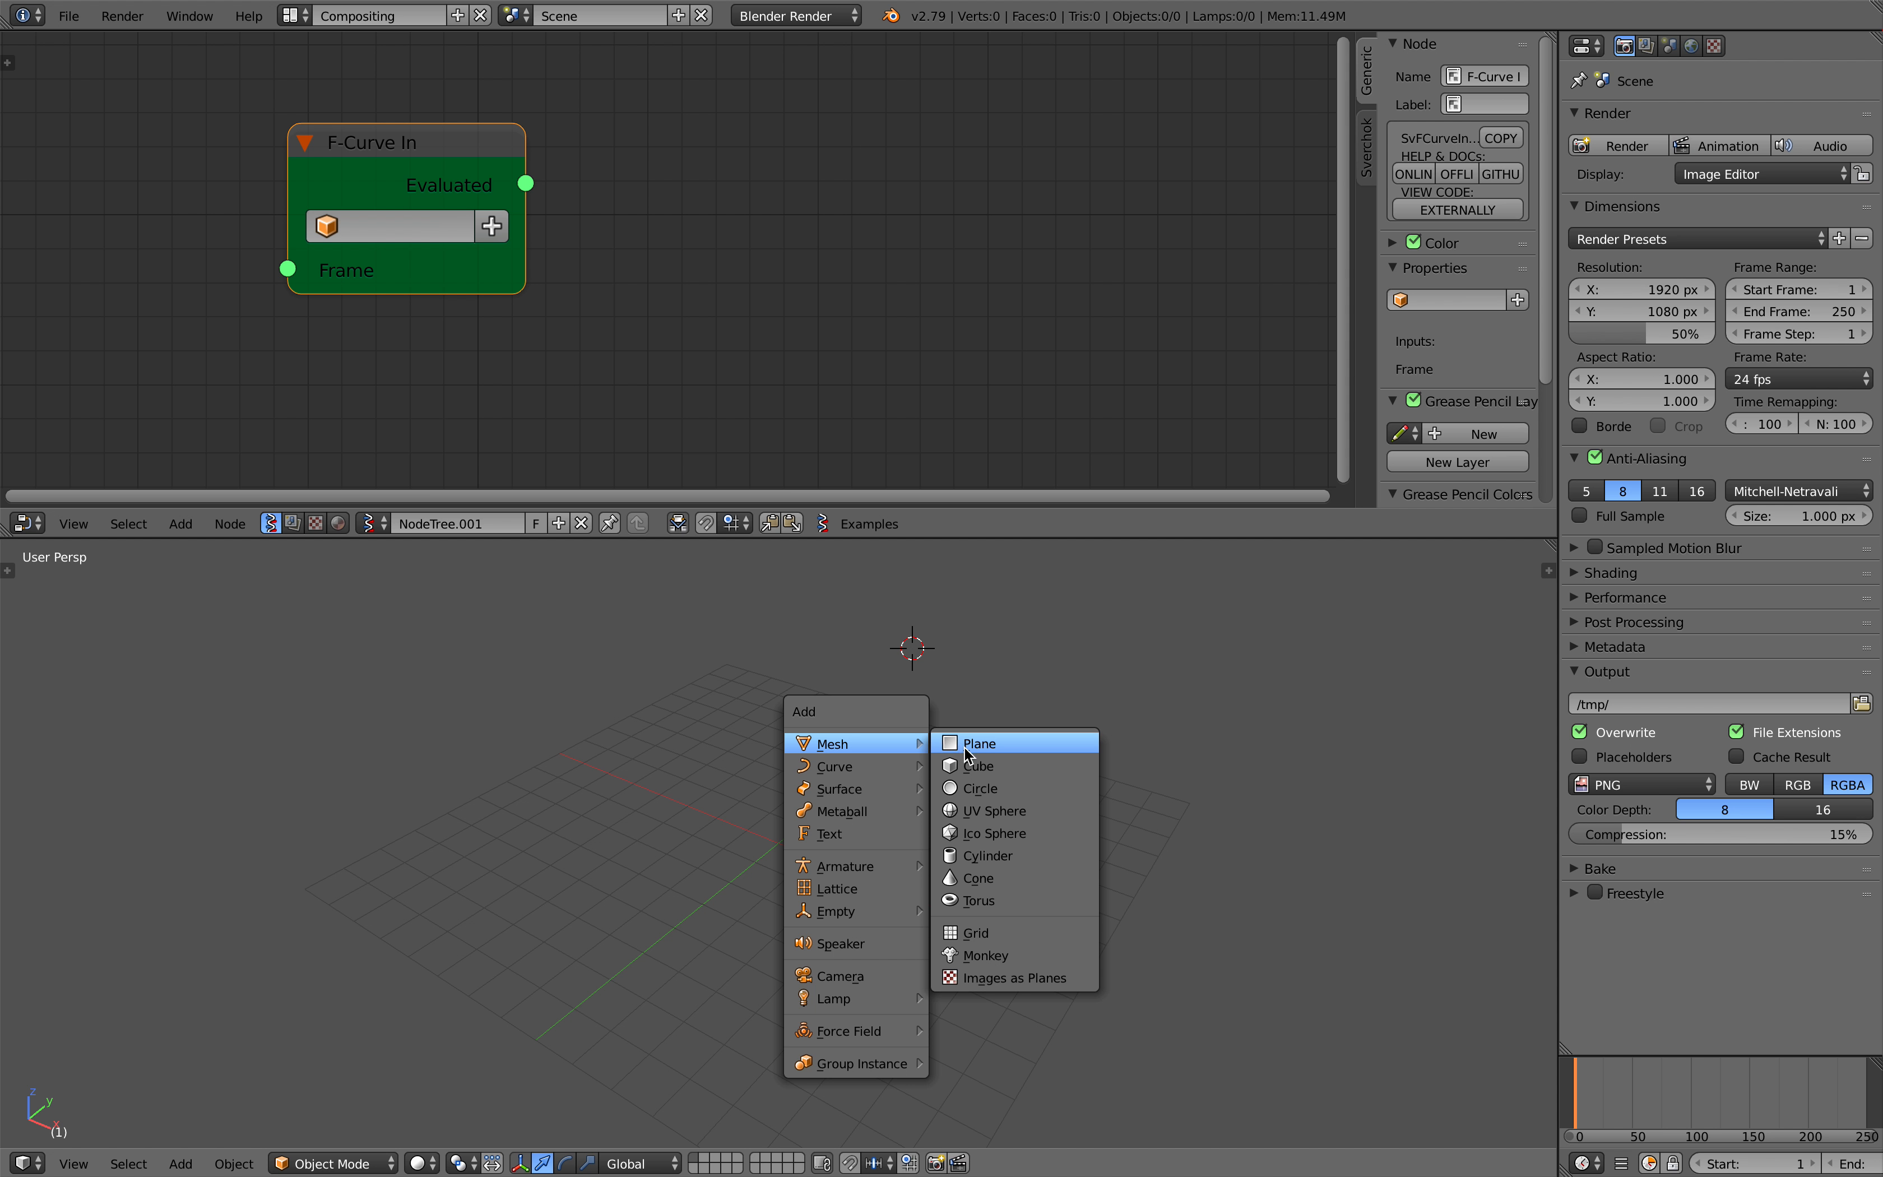
left_click(1001, 755)
scroll(1001, 753, "up", 2)
scroll(989, 760, "down", 4)
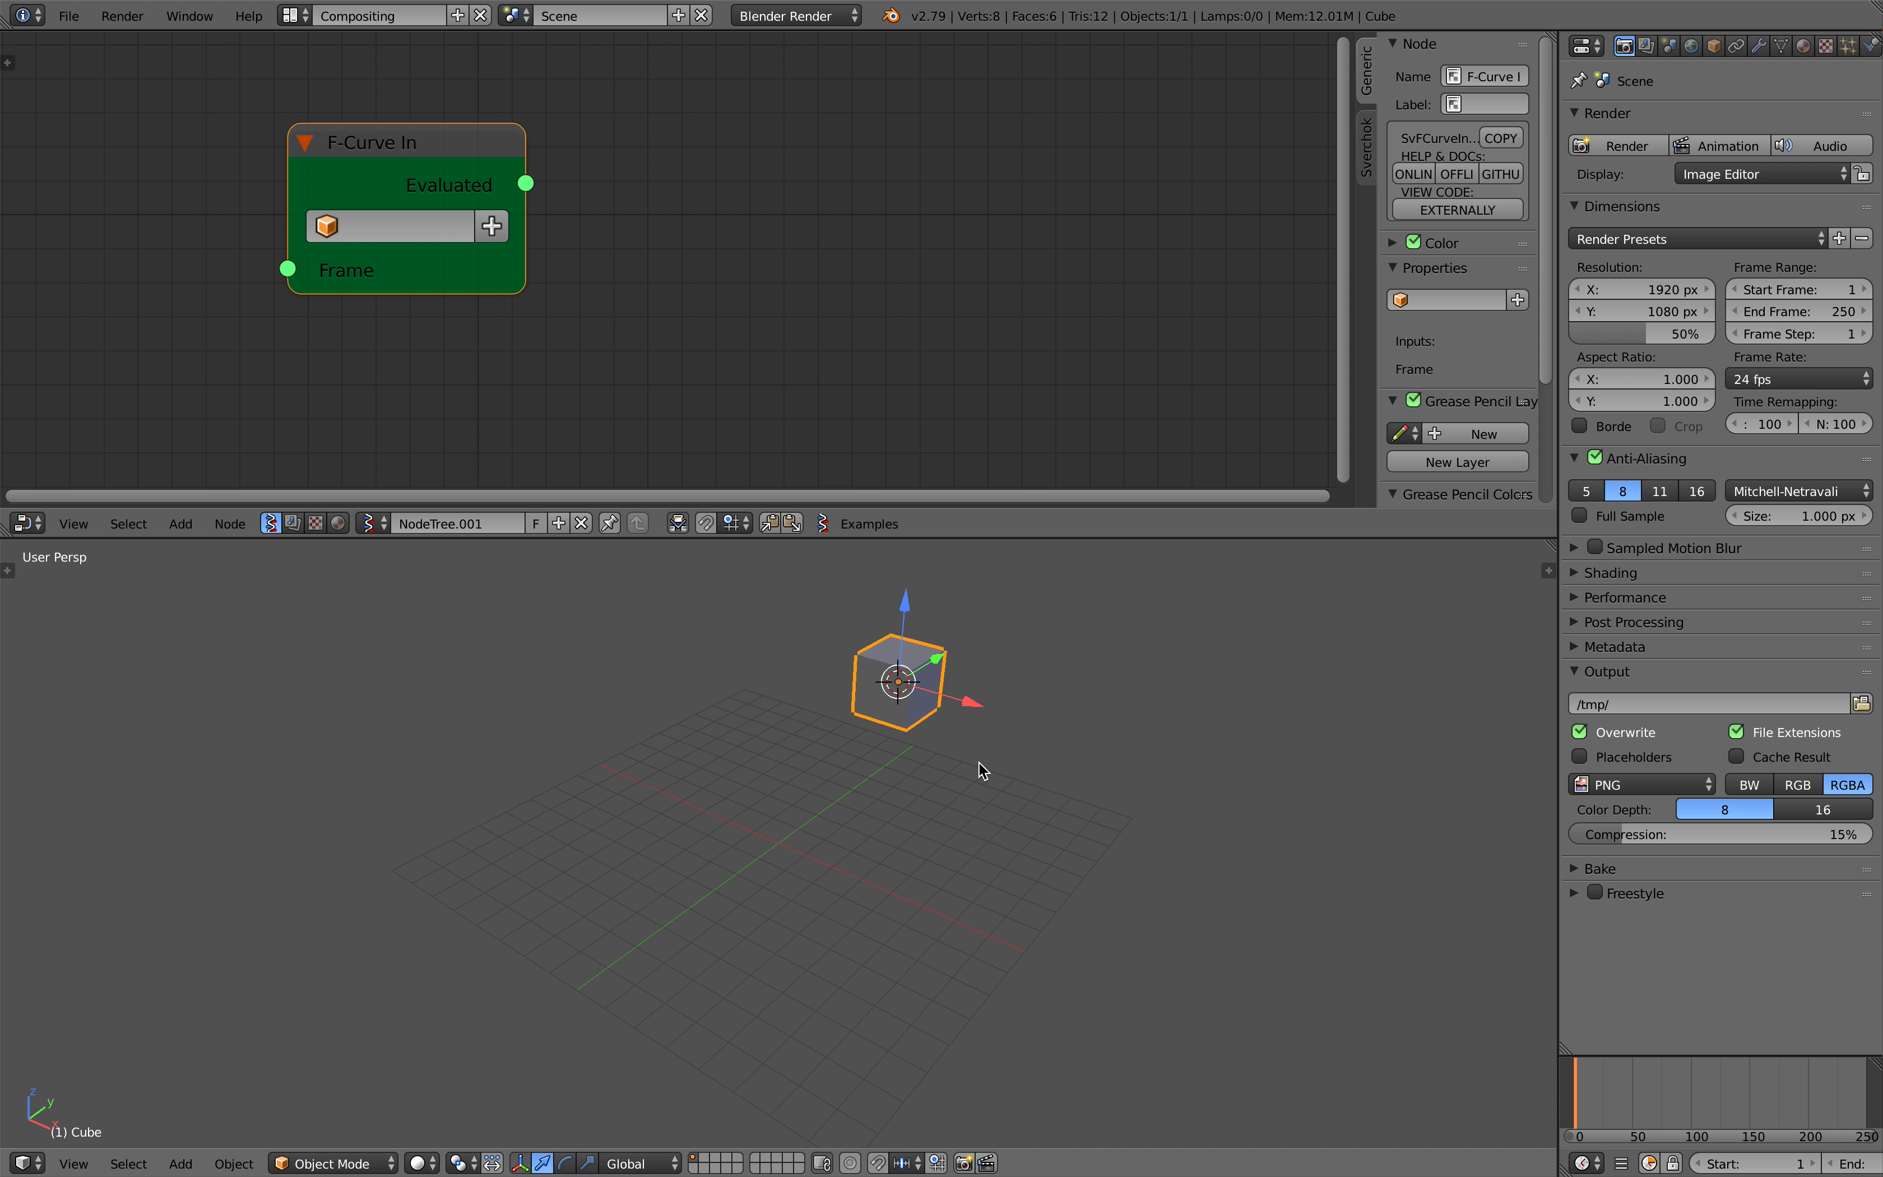
Reset the cube's location to the world origin.
key("alt+g")
scroll(978, 766, "up", 4)
middle_click_drag(977, 765, 987, 747)
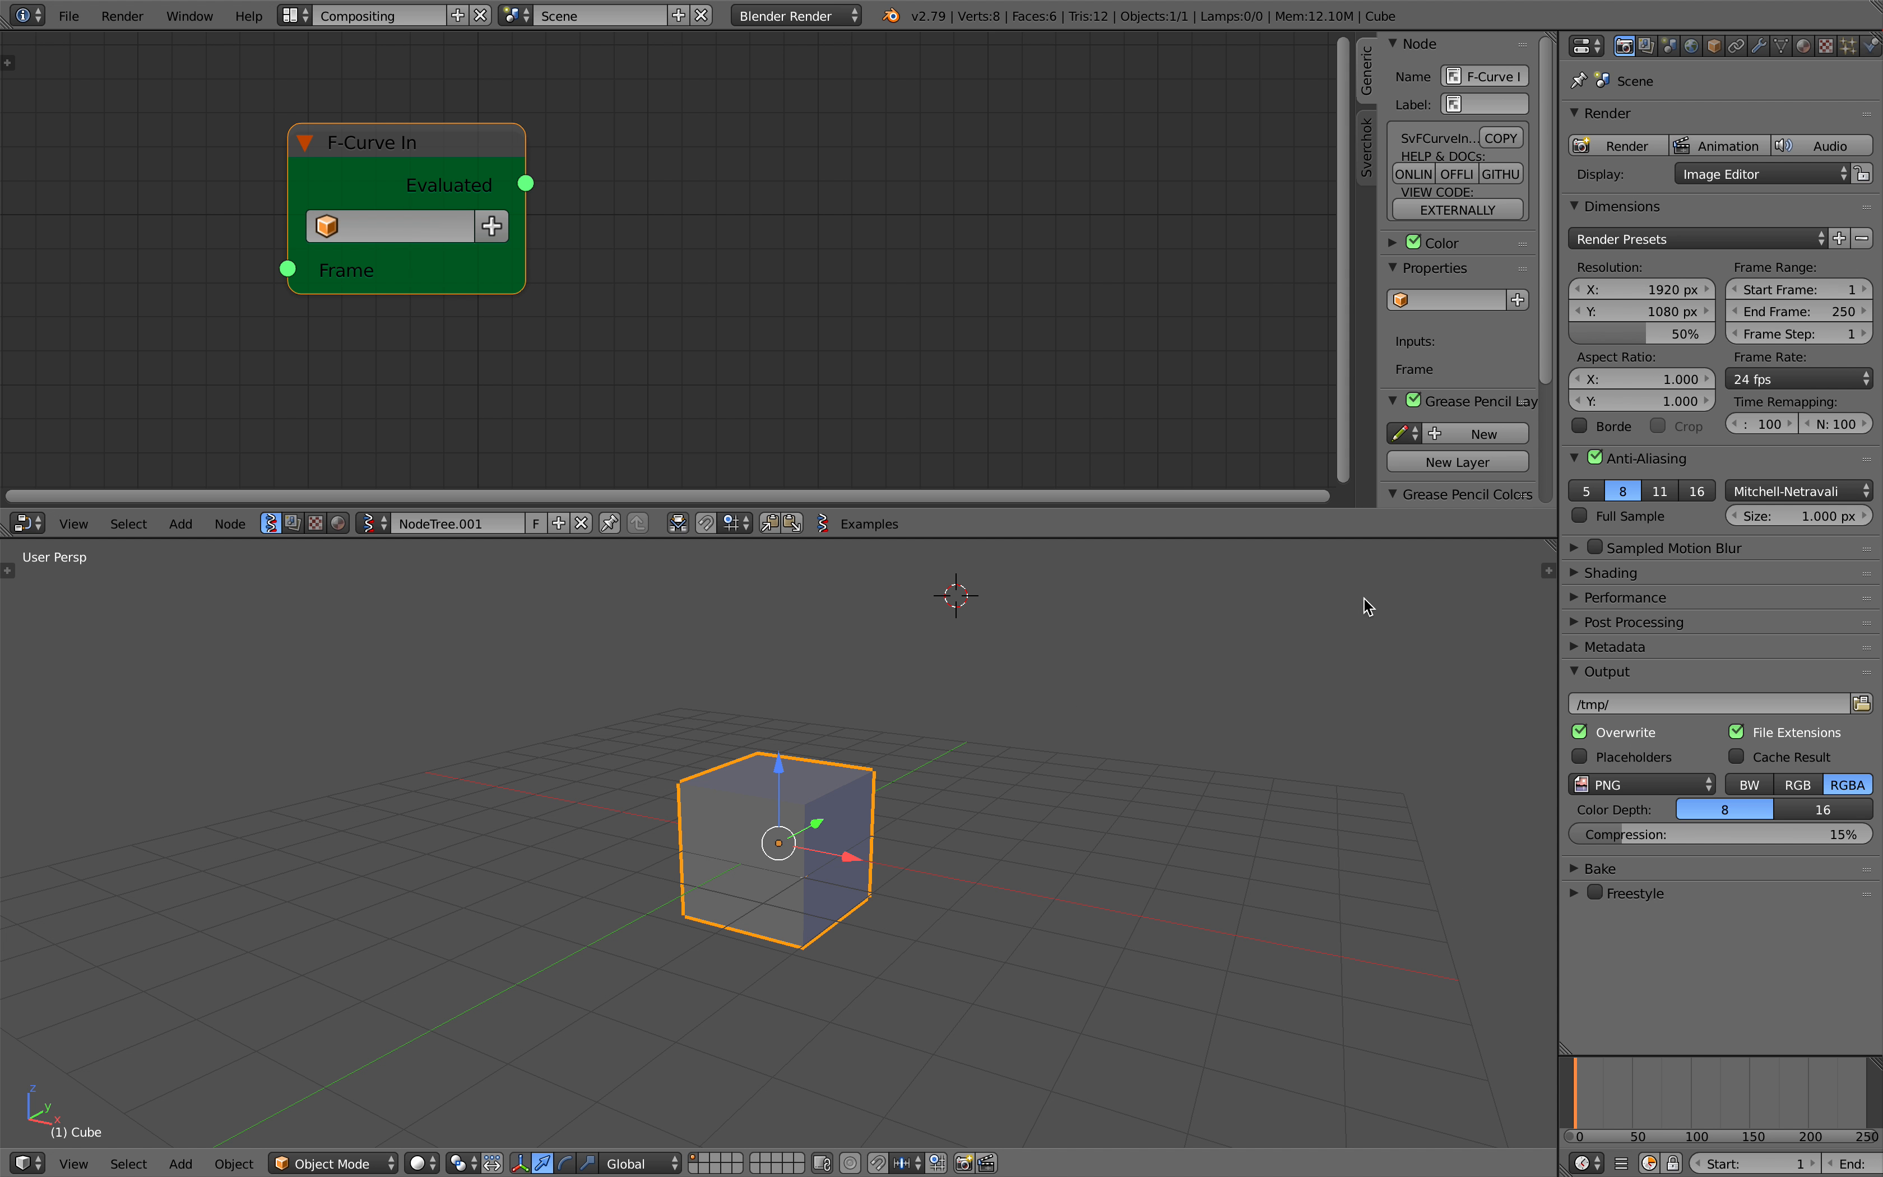
middle_click_drag(1201, 674, 1122, 706)
middle_click_drag(1325, 638, 986, 686)
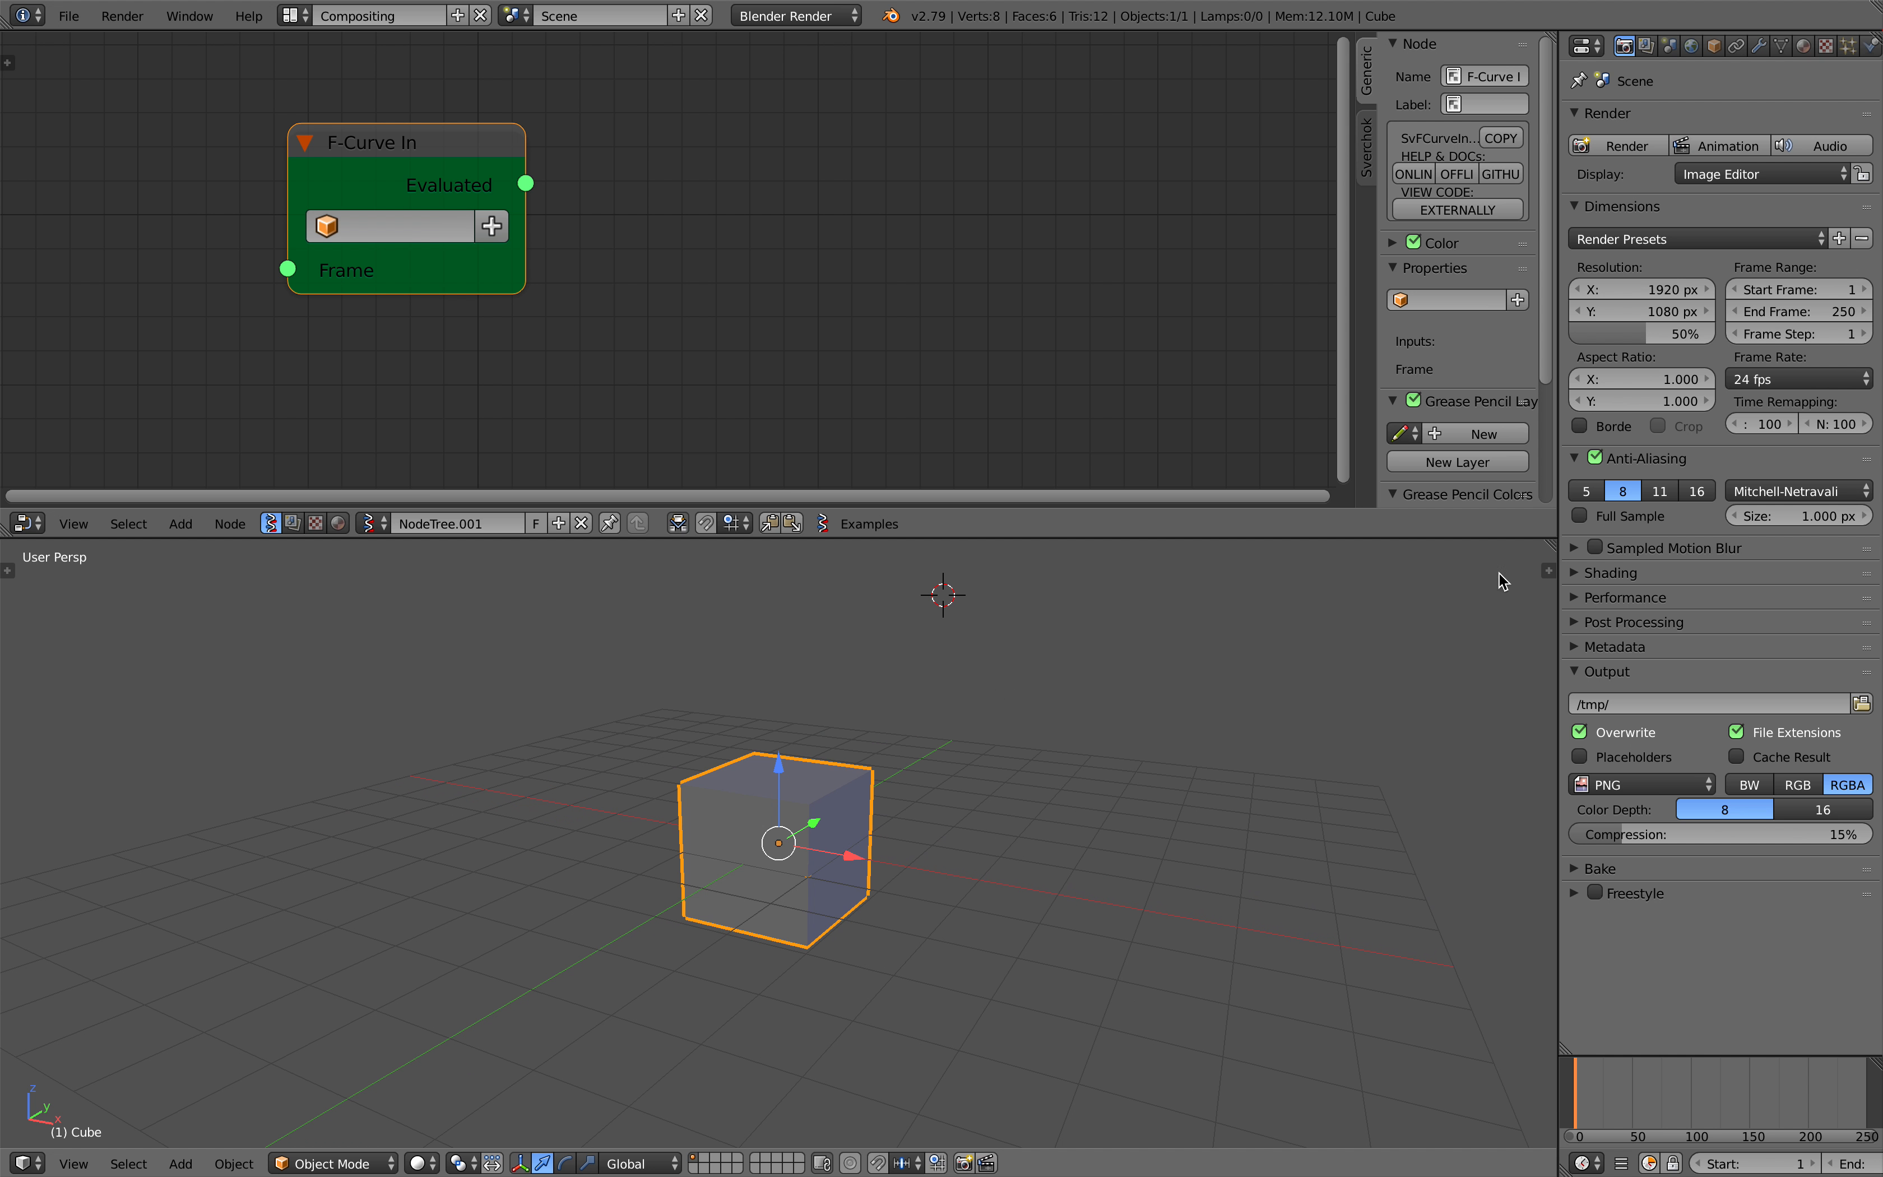
Show the 3D view's transform properties and widen the Properties editor and timeline column.
left_click(1545, 567)
middle_click_drag(1020, 648, 1044, 646)
middle_click_drag(945, 690, 921, 692)
scroll(753, 762, "down", 1)
middle_click_drag(929, 783, 932, 797)
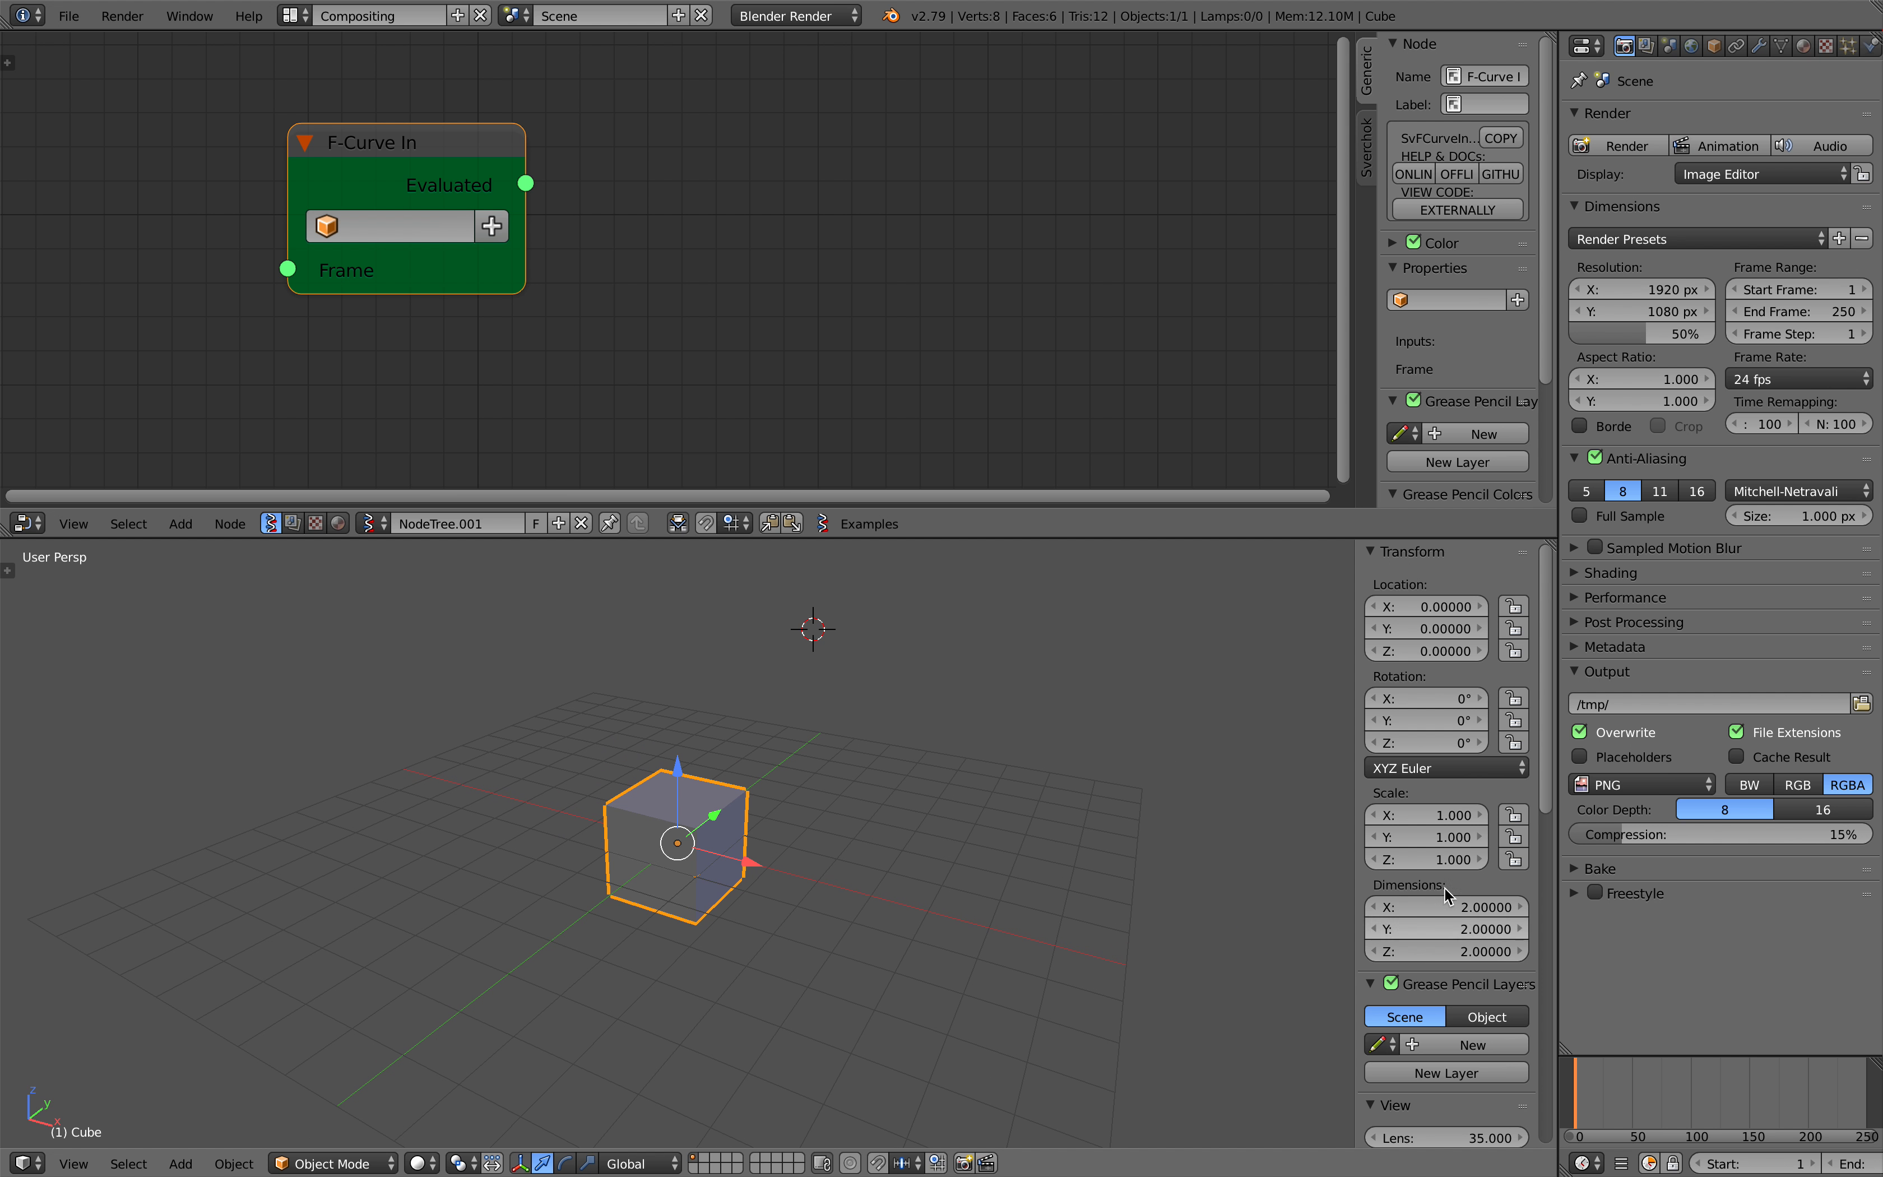
left_click_drag(1557, 819, 1426, 848)
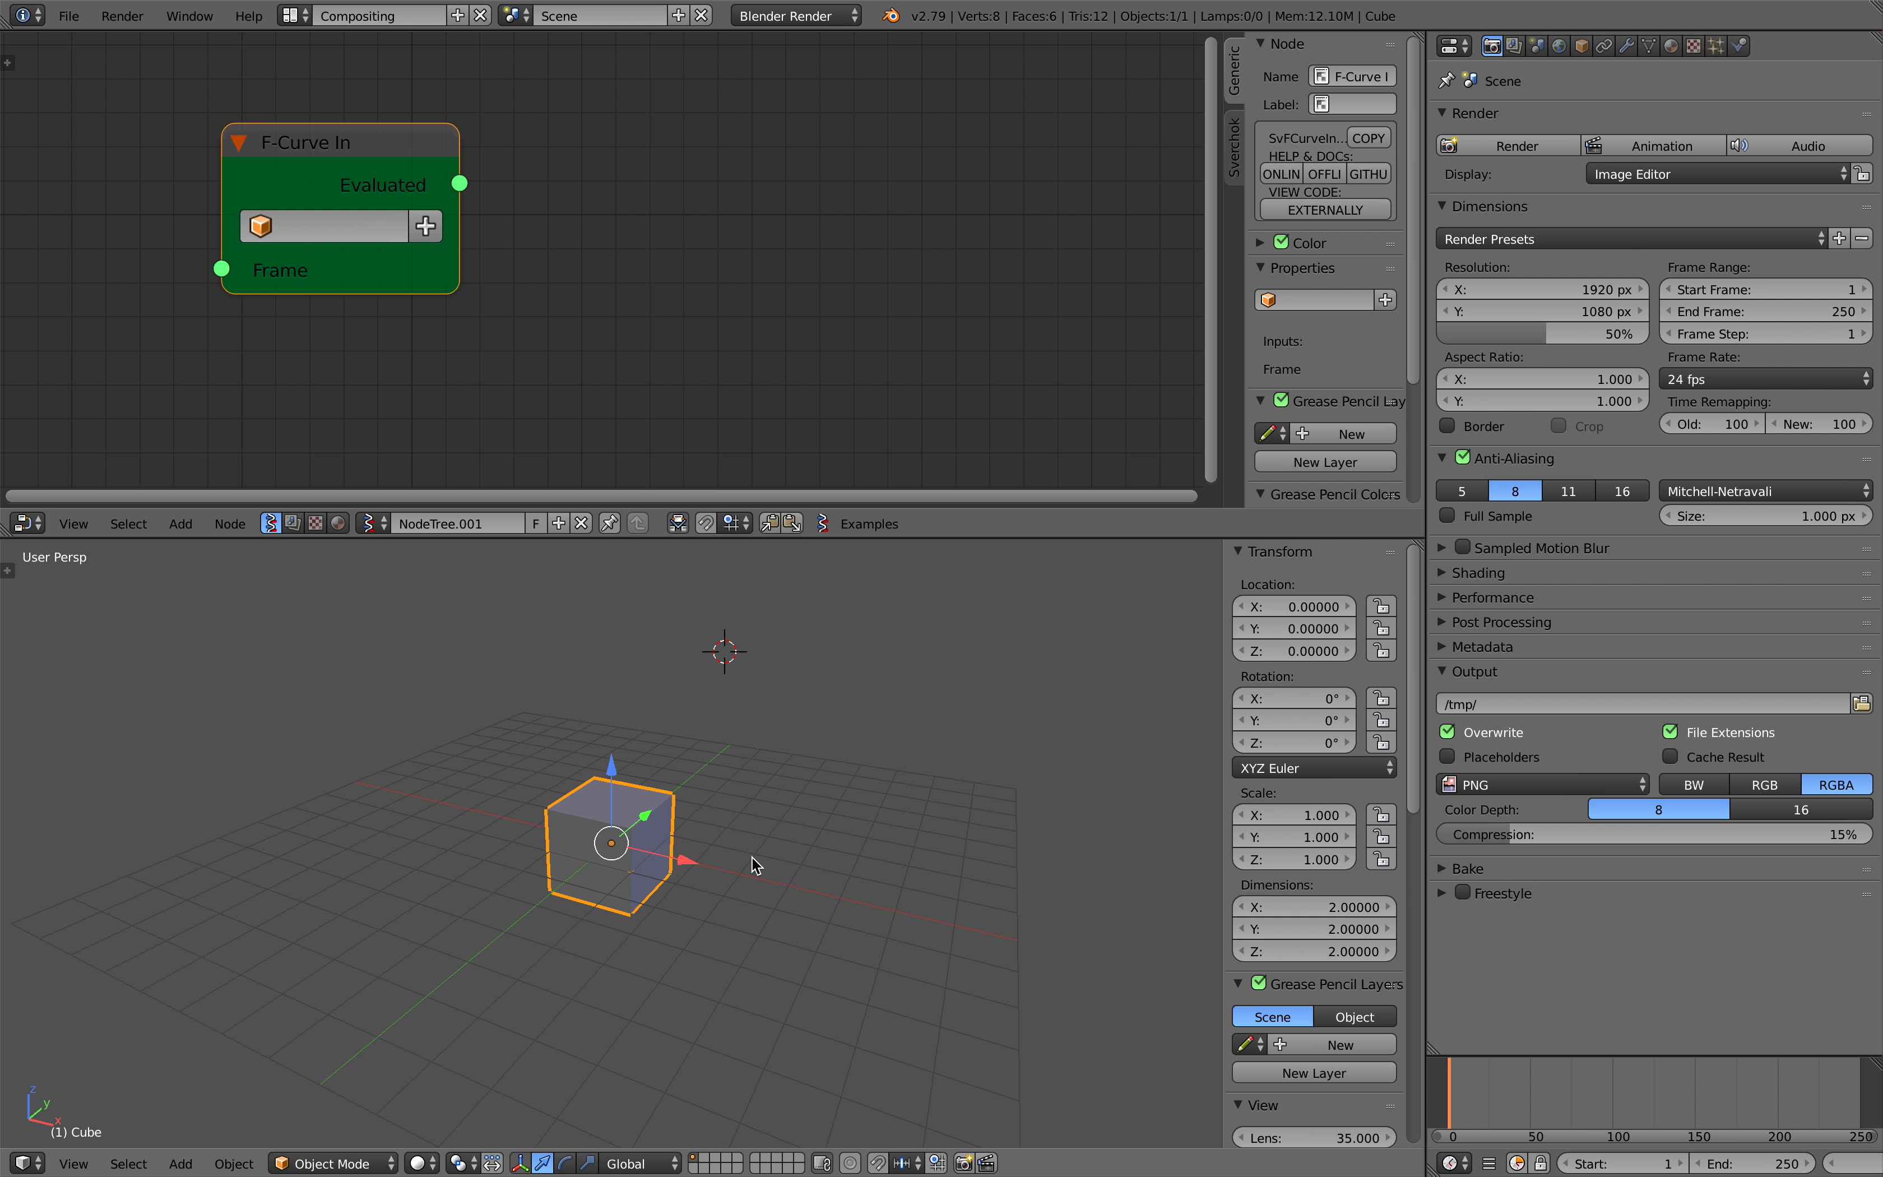
Keyframe the cube's location at frame 1 and, raised to about 3.4 on Z, at frame 20.
key("i")
middle_click_drag(645, 782, 630, 792)
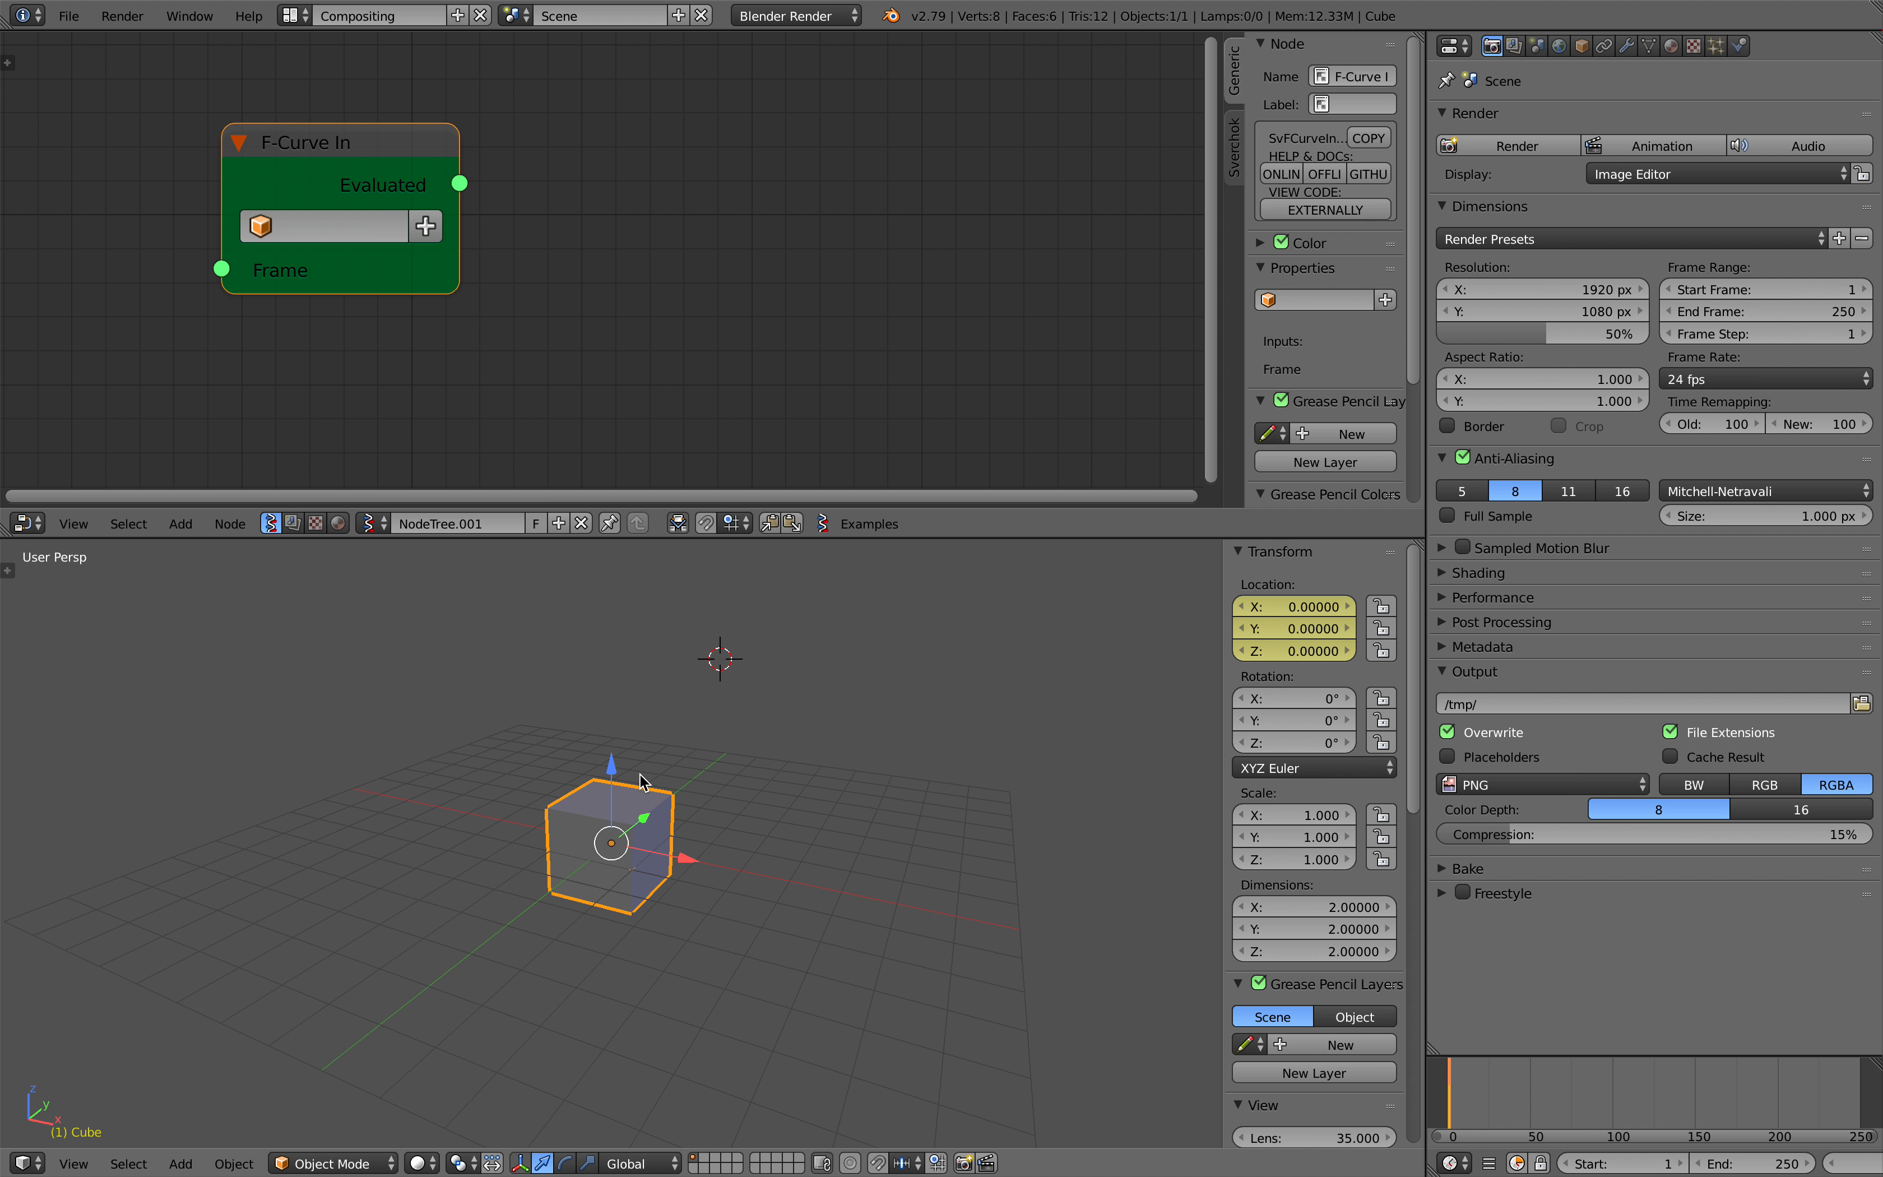
left_click(1476, 1099)
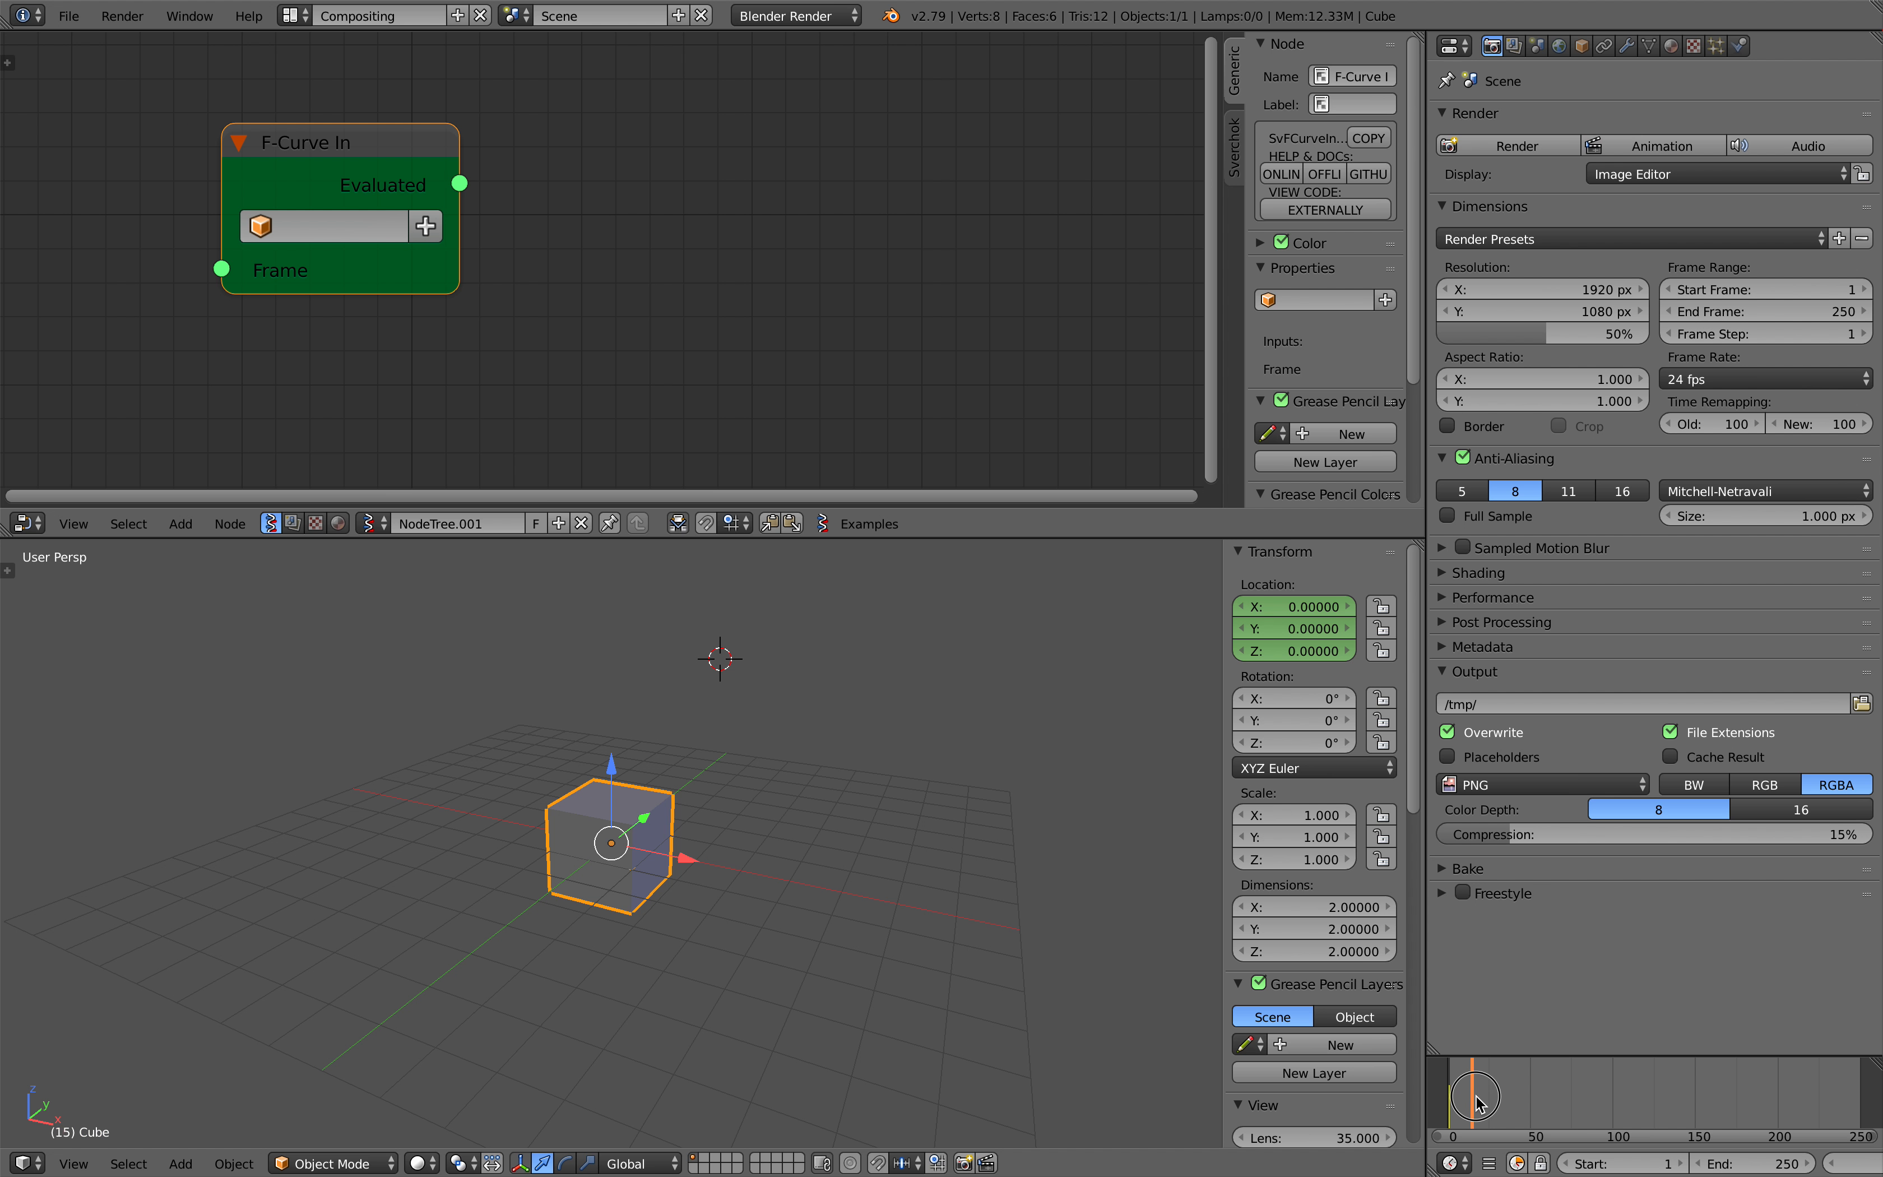
left_click_drag(611, 766, 899, 637)
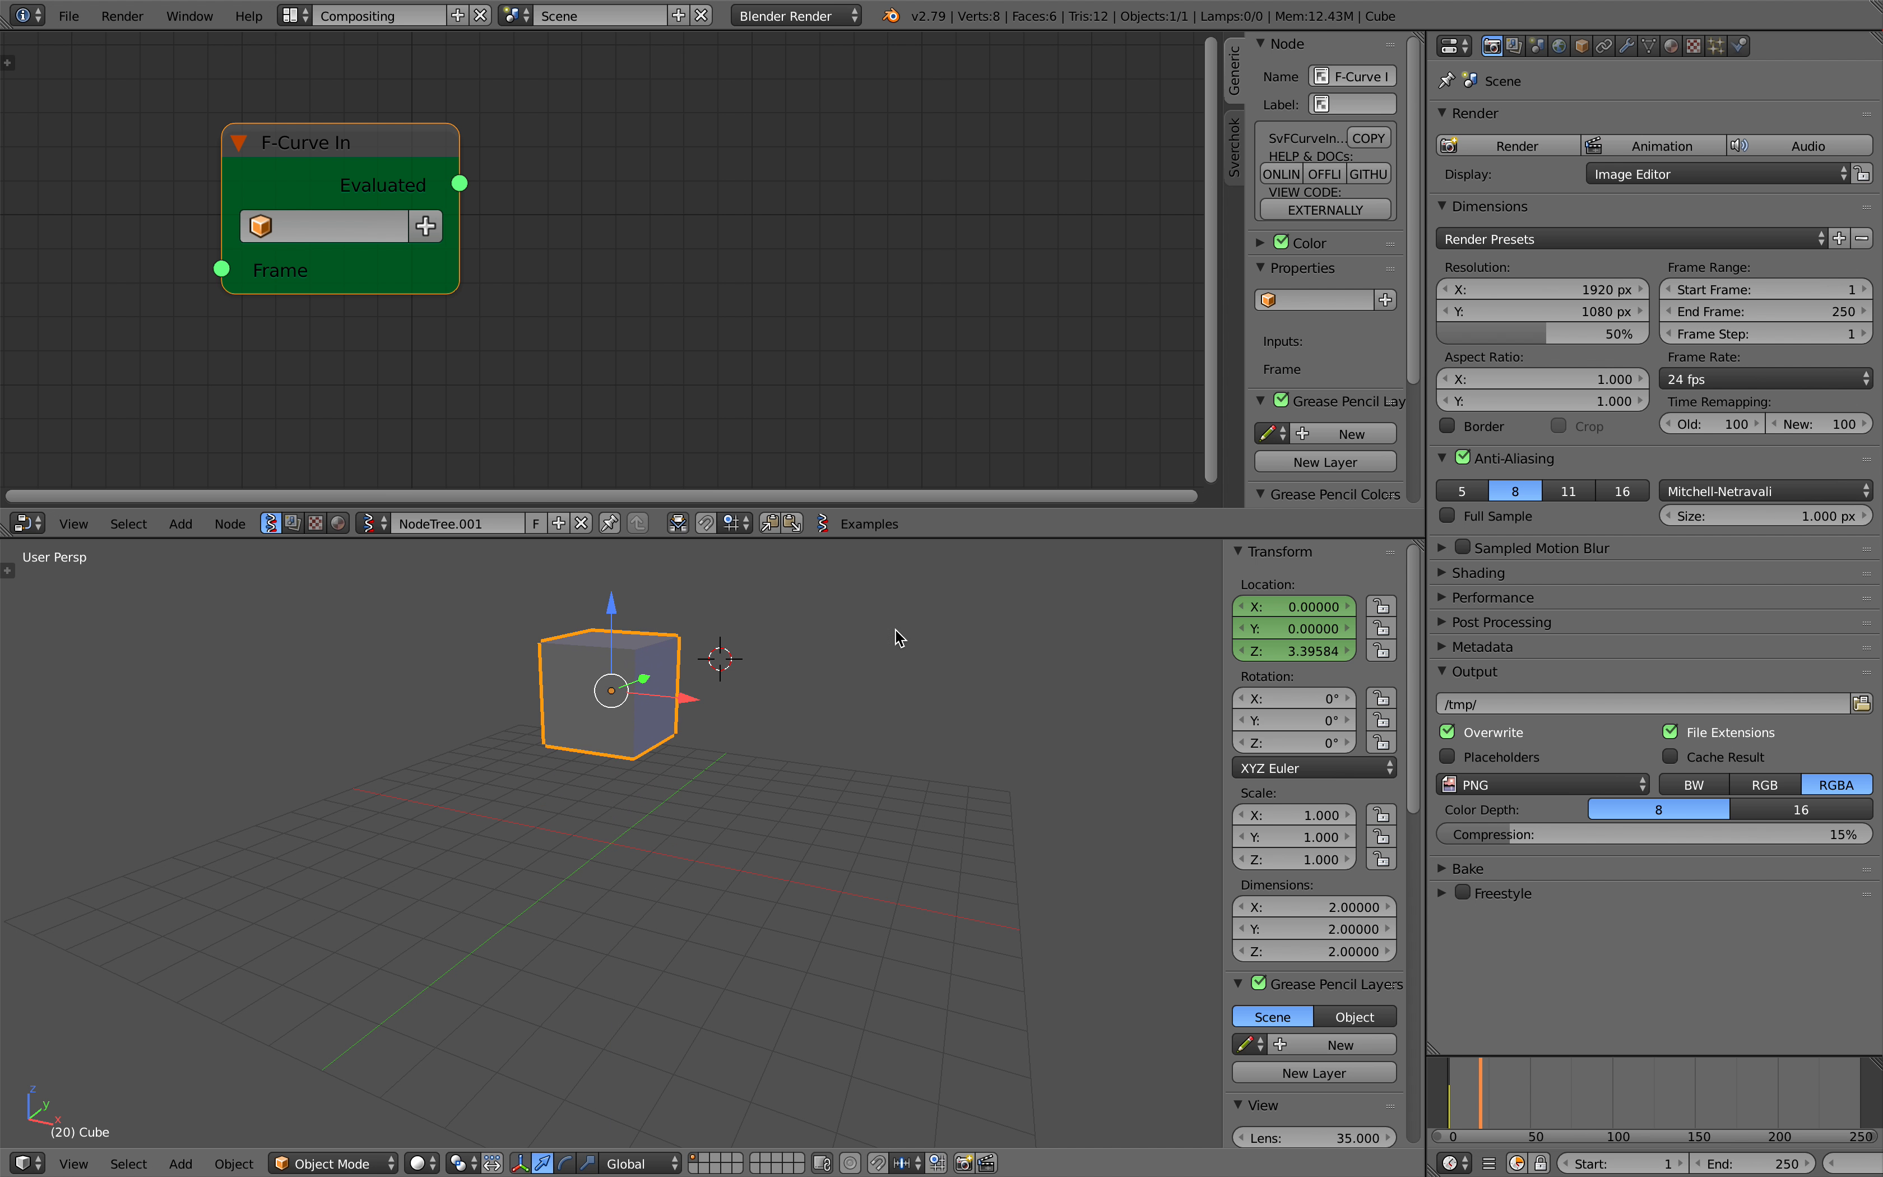
key("i")
Lower the cube to about -3.33 on Z at frame 38 and keyframe its location.
left_click(1510, 1055)
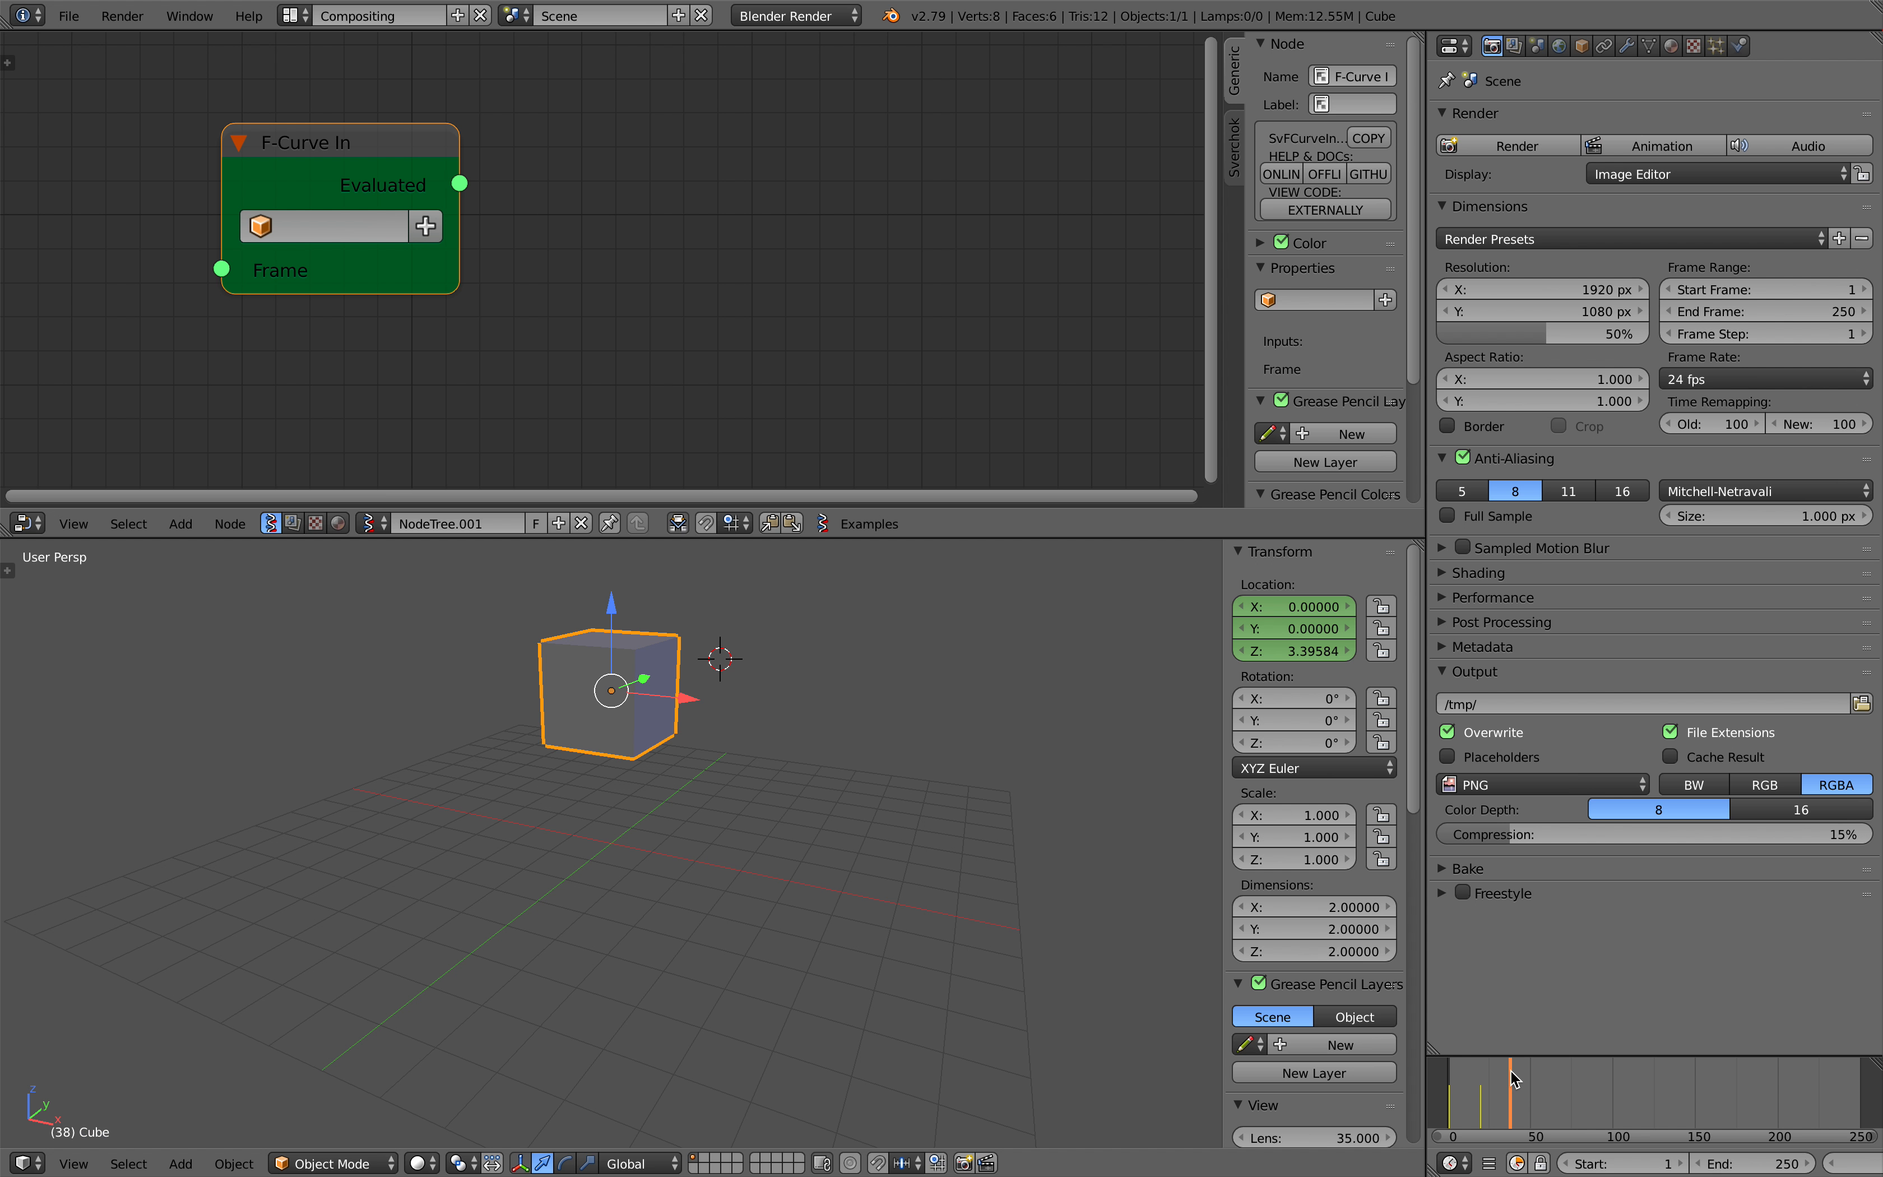
left_click_drag(593, 615, 691, 876)
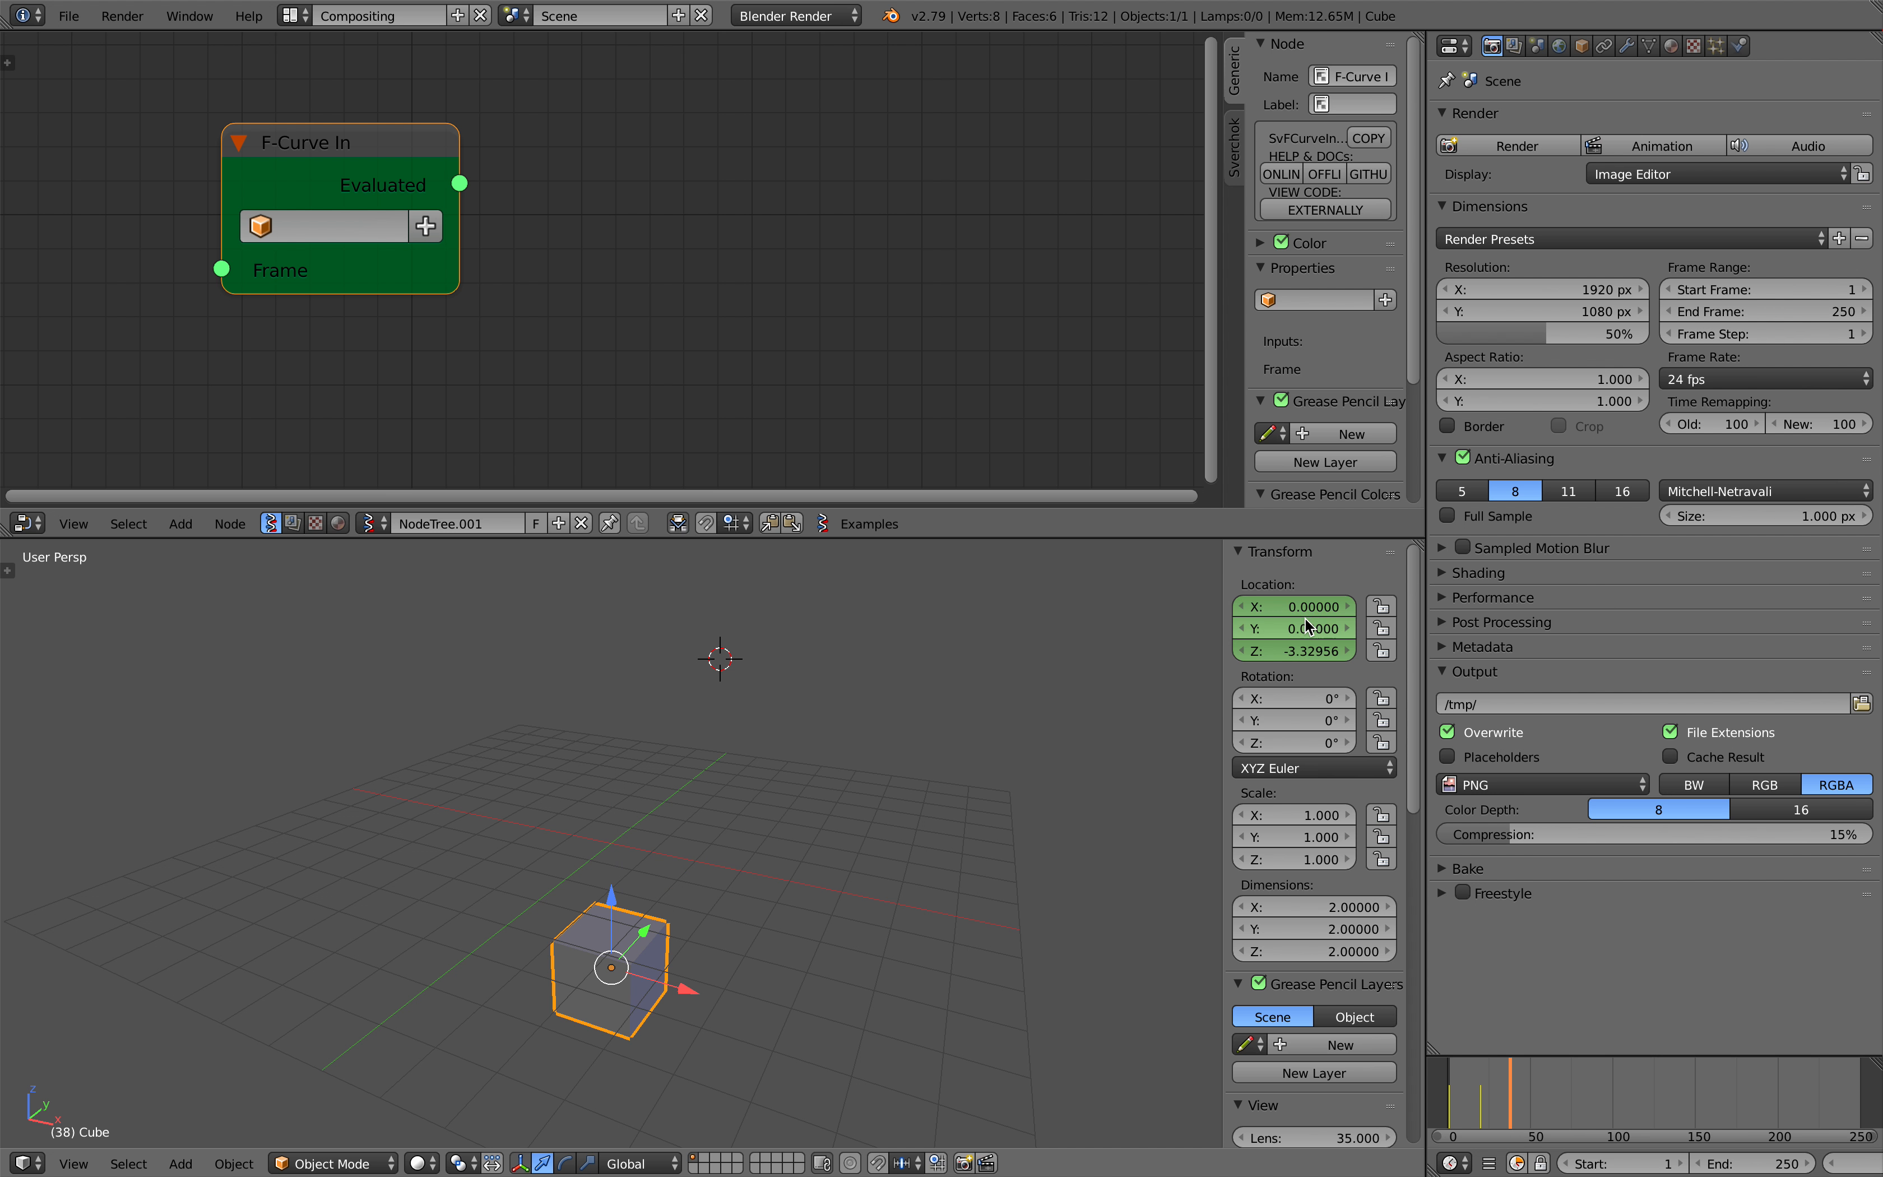
key("i")
Raise the cube to about 1.55 on Z at frame 59, keyframe its location, and scrub through the animation.
left_click(1551, 1113)
left_click_drag(1548, 1109, 1546, 1108)
middle_click_drag(635, 854, 651, 824)
left_click_drag(612, 875, 614, 703)
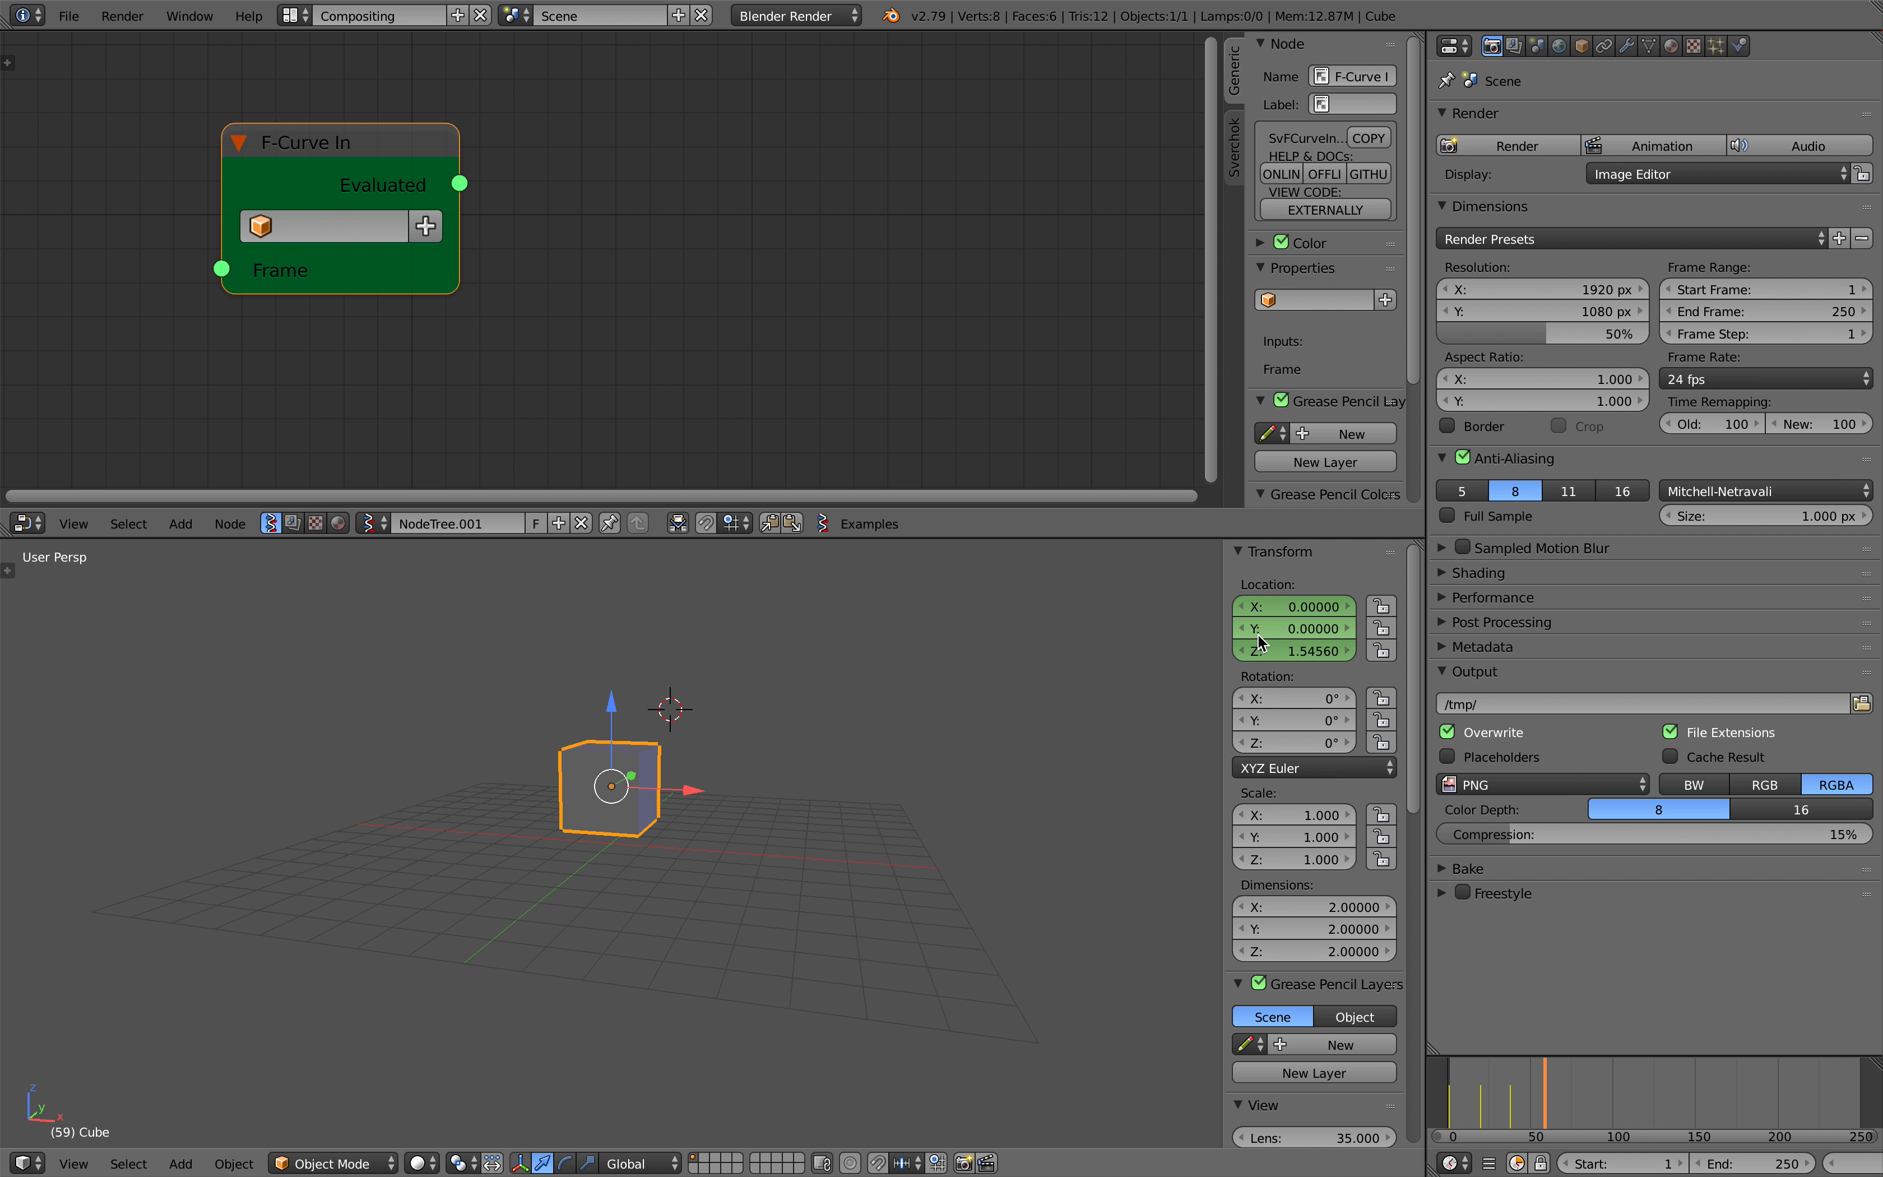
key("i")
left_click_drag(1440, 1090, 1531, 1089)
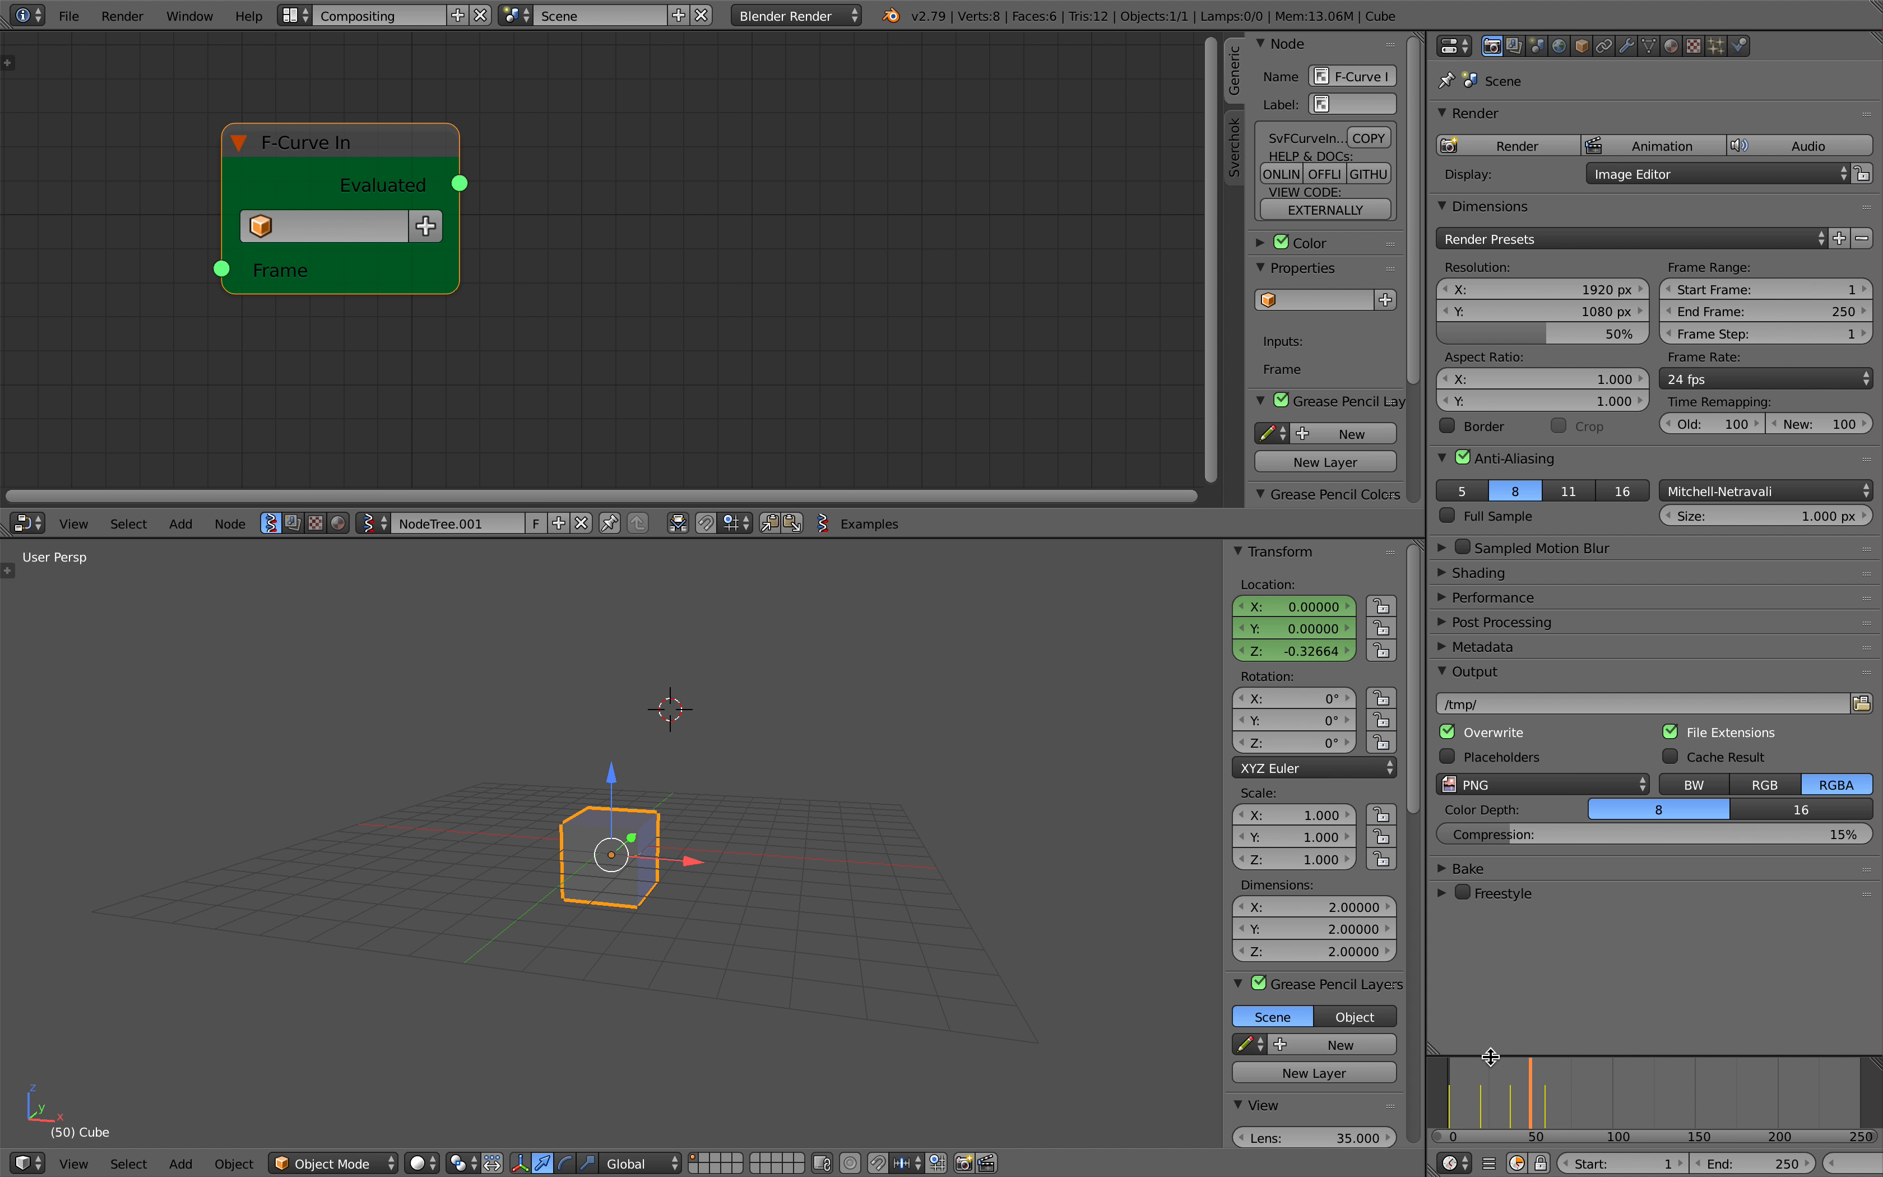
Assign the Cube object to the F-Curve In node and widen the node.
left_click(334, 225)
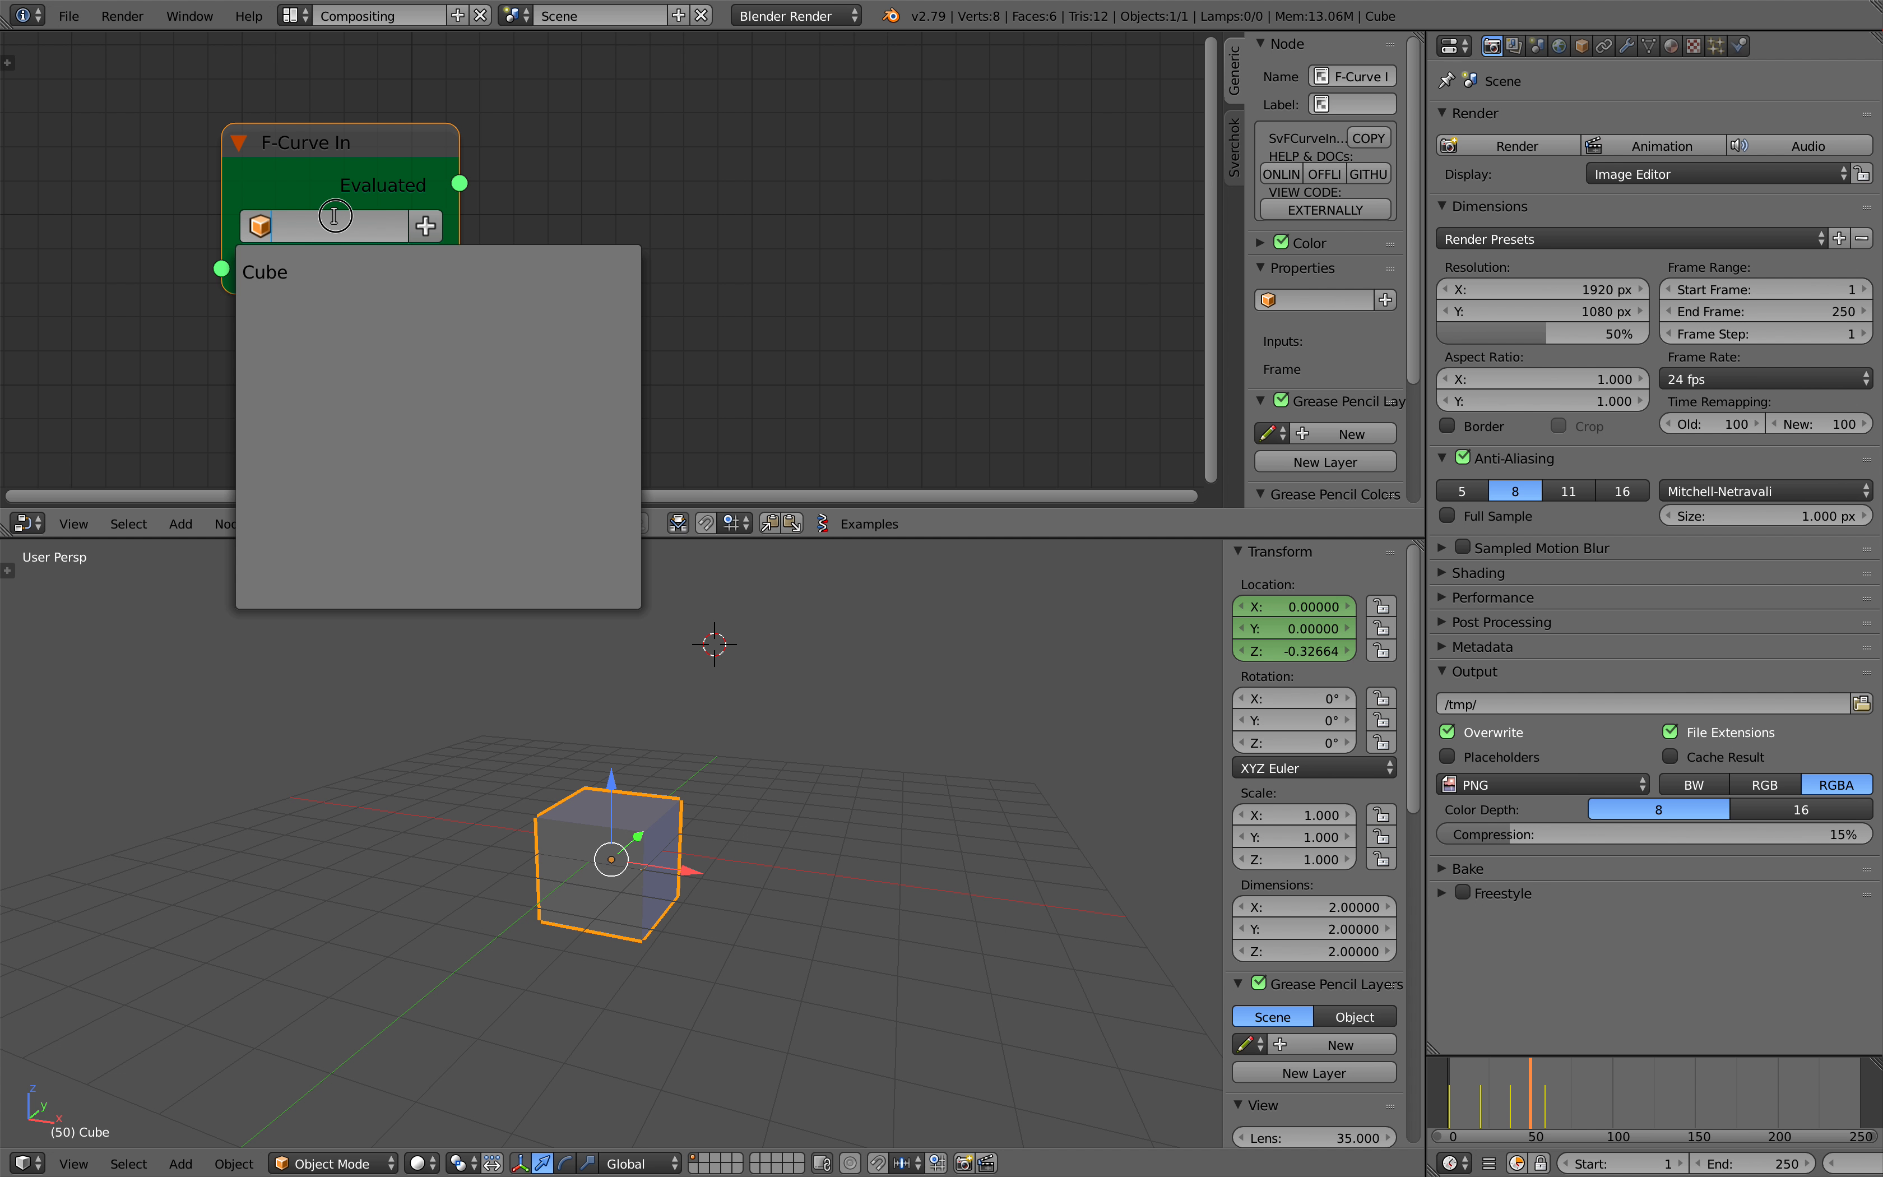
left_click(283, 270)
left_click_drag(401, 177, 441, 173)
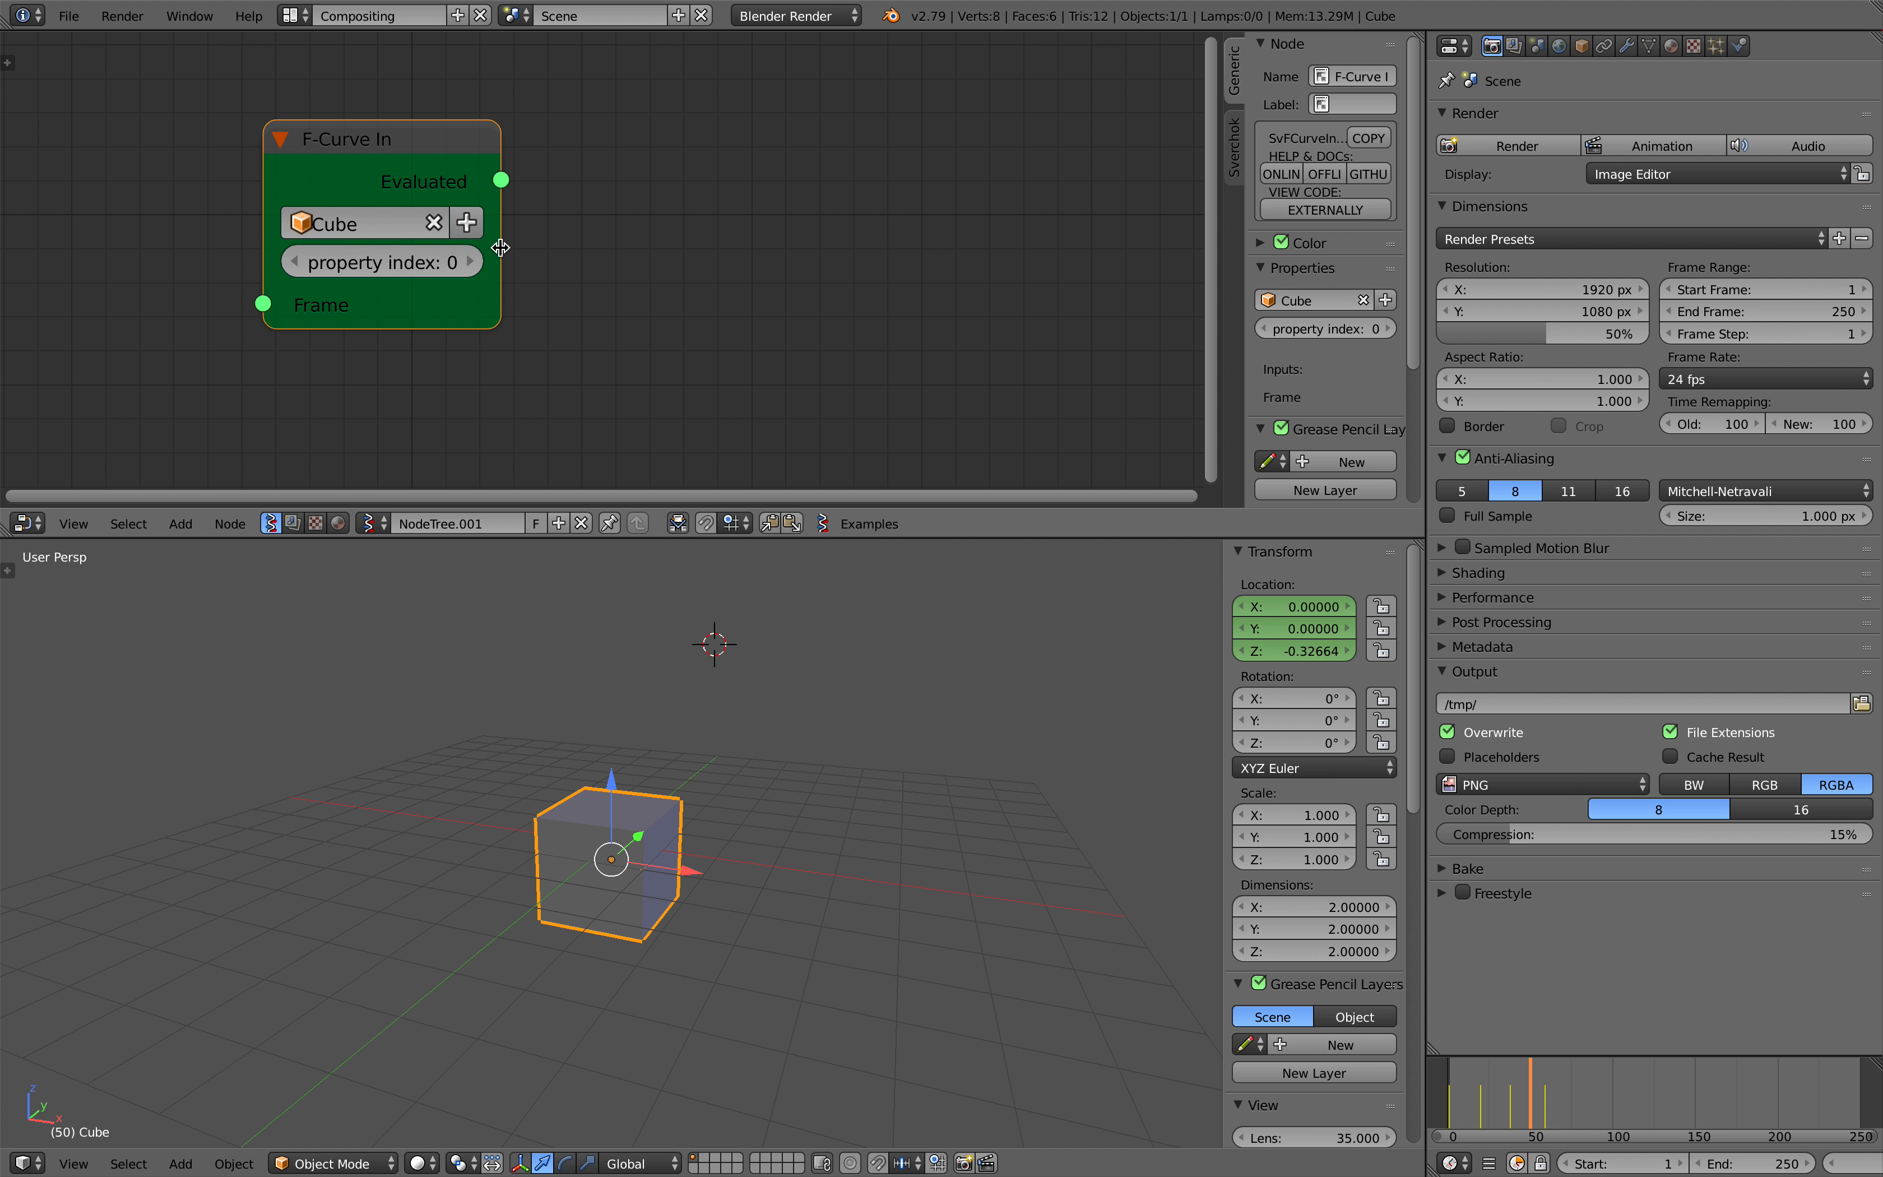
left_click_drag(500, 248, 560, 180)
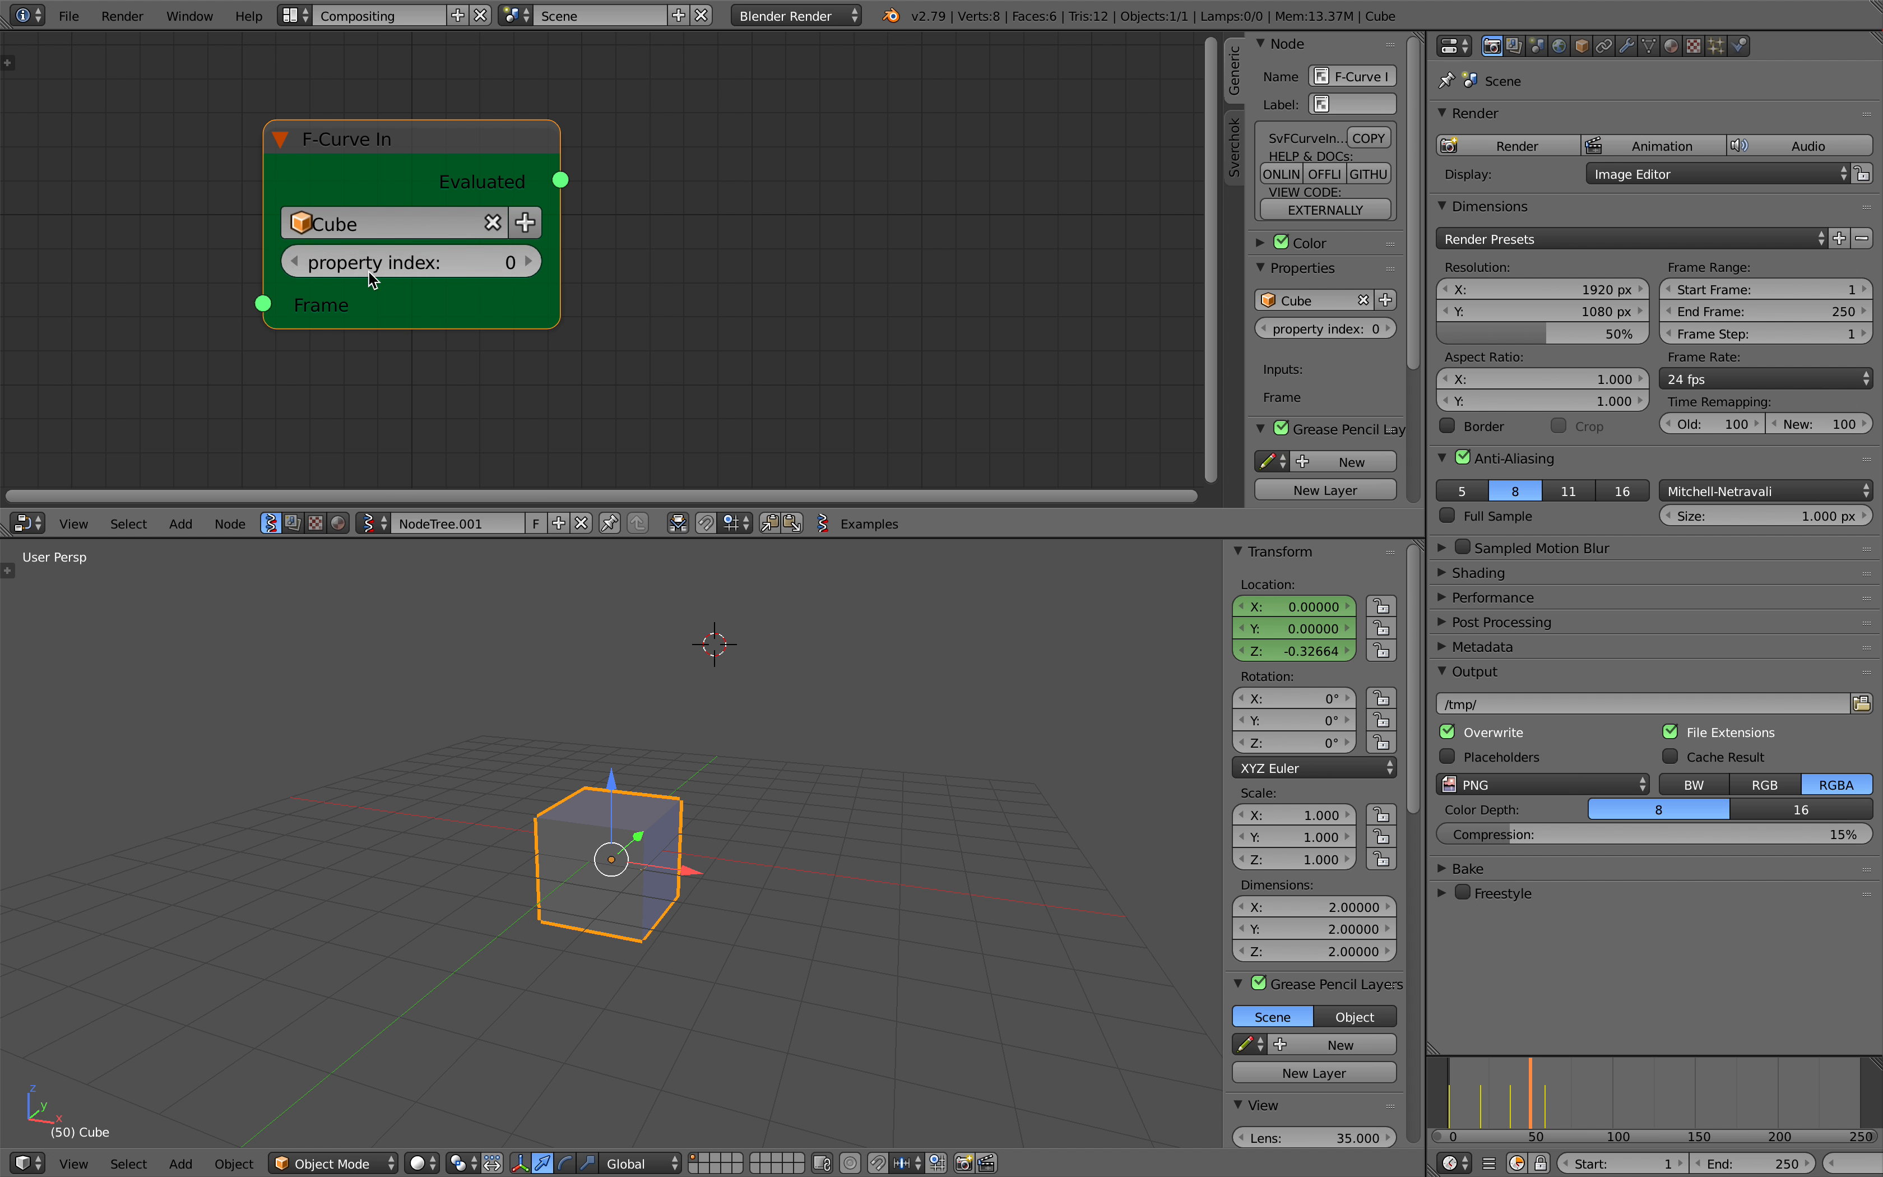
Split the 3D view into two side-by-side areas and change the new one to the Graph Editor.
middle_click_drag(627, 826, 599, 825)
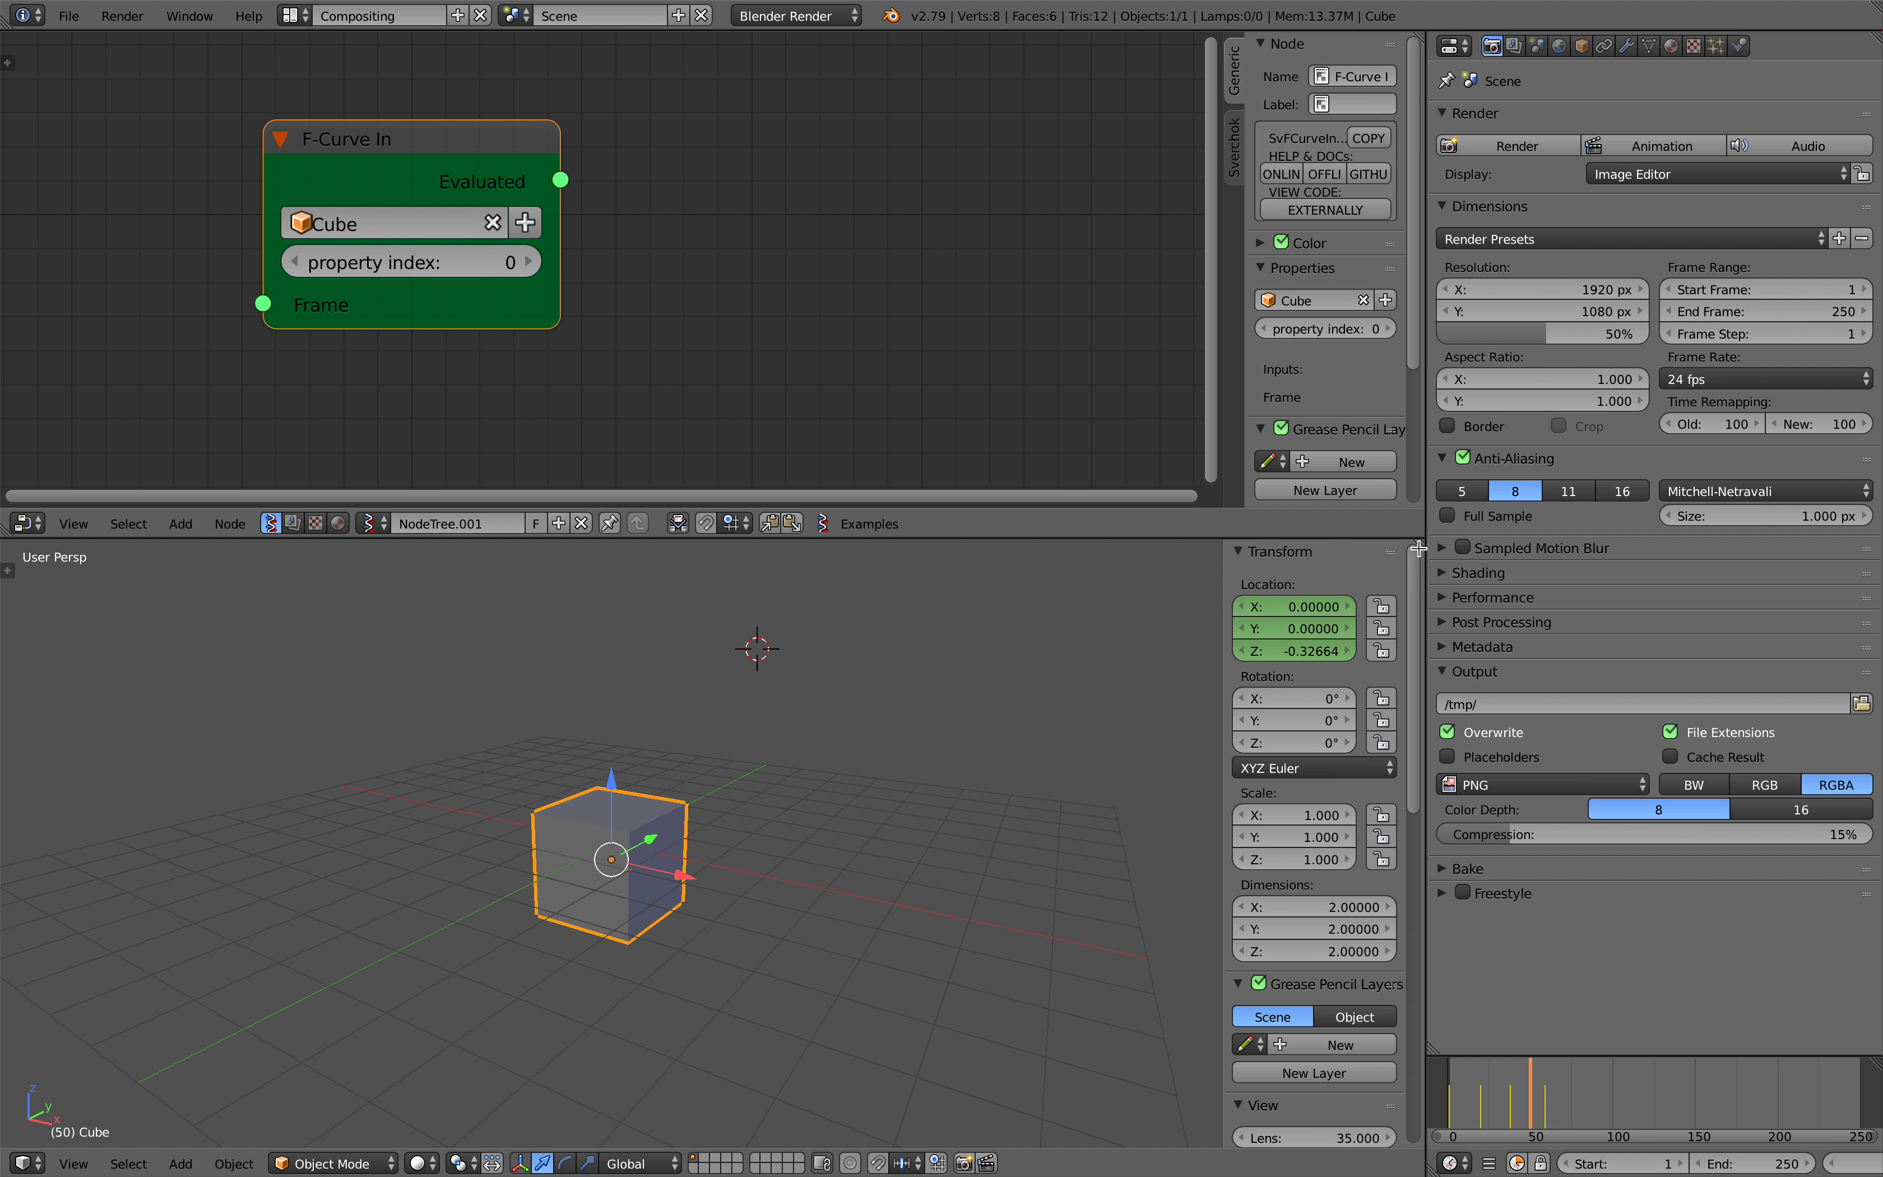
left_click_drag(1418, 540, 720, 569)
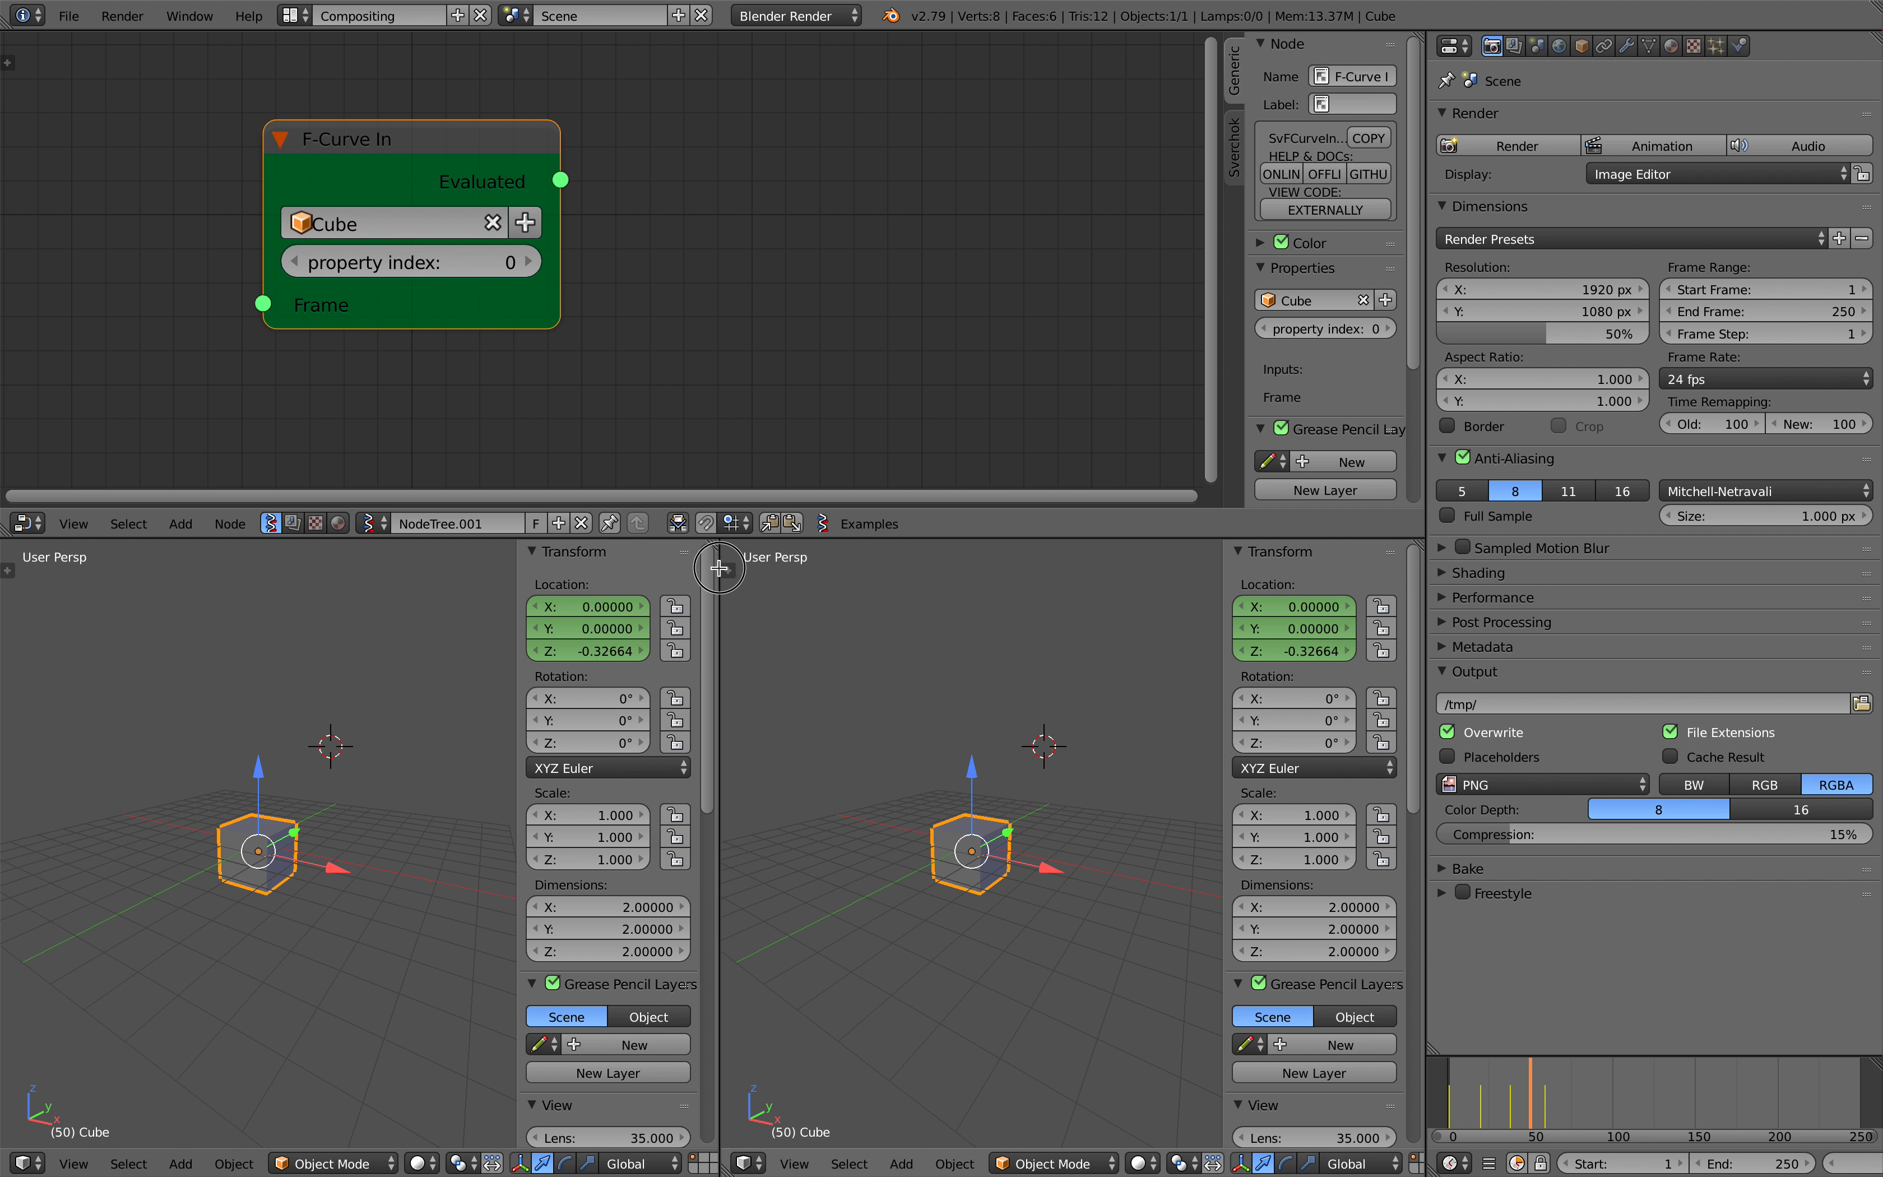
left_click(749, 1165)
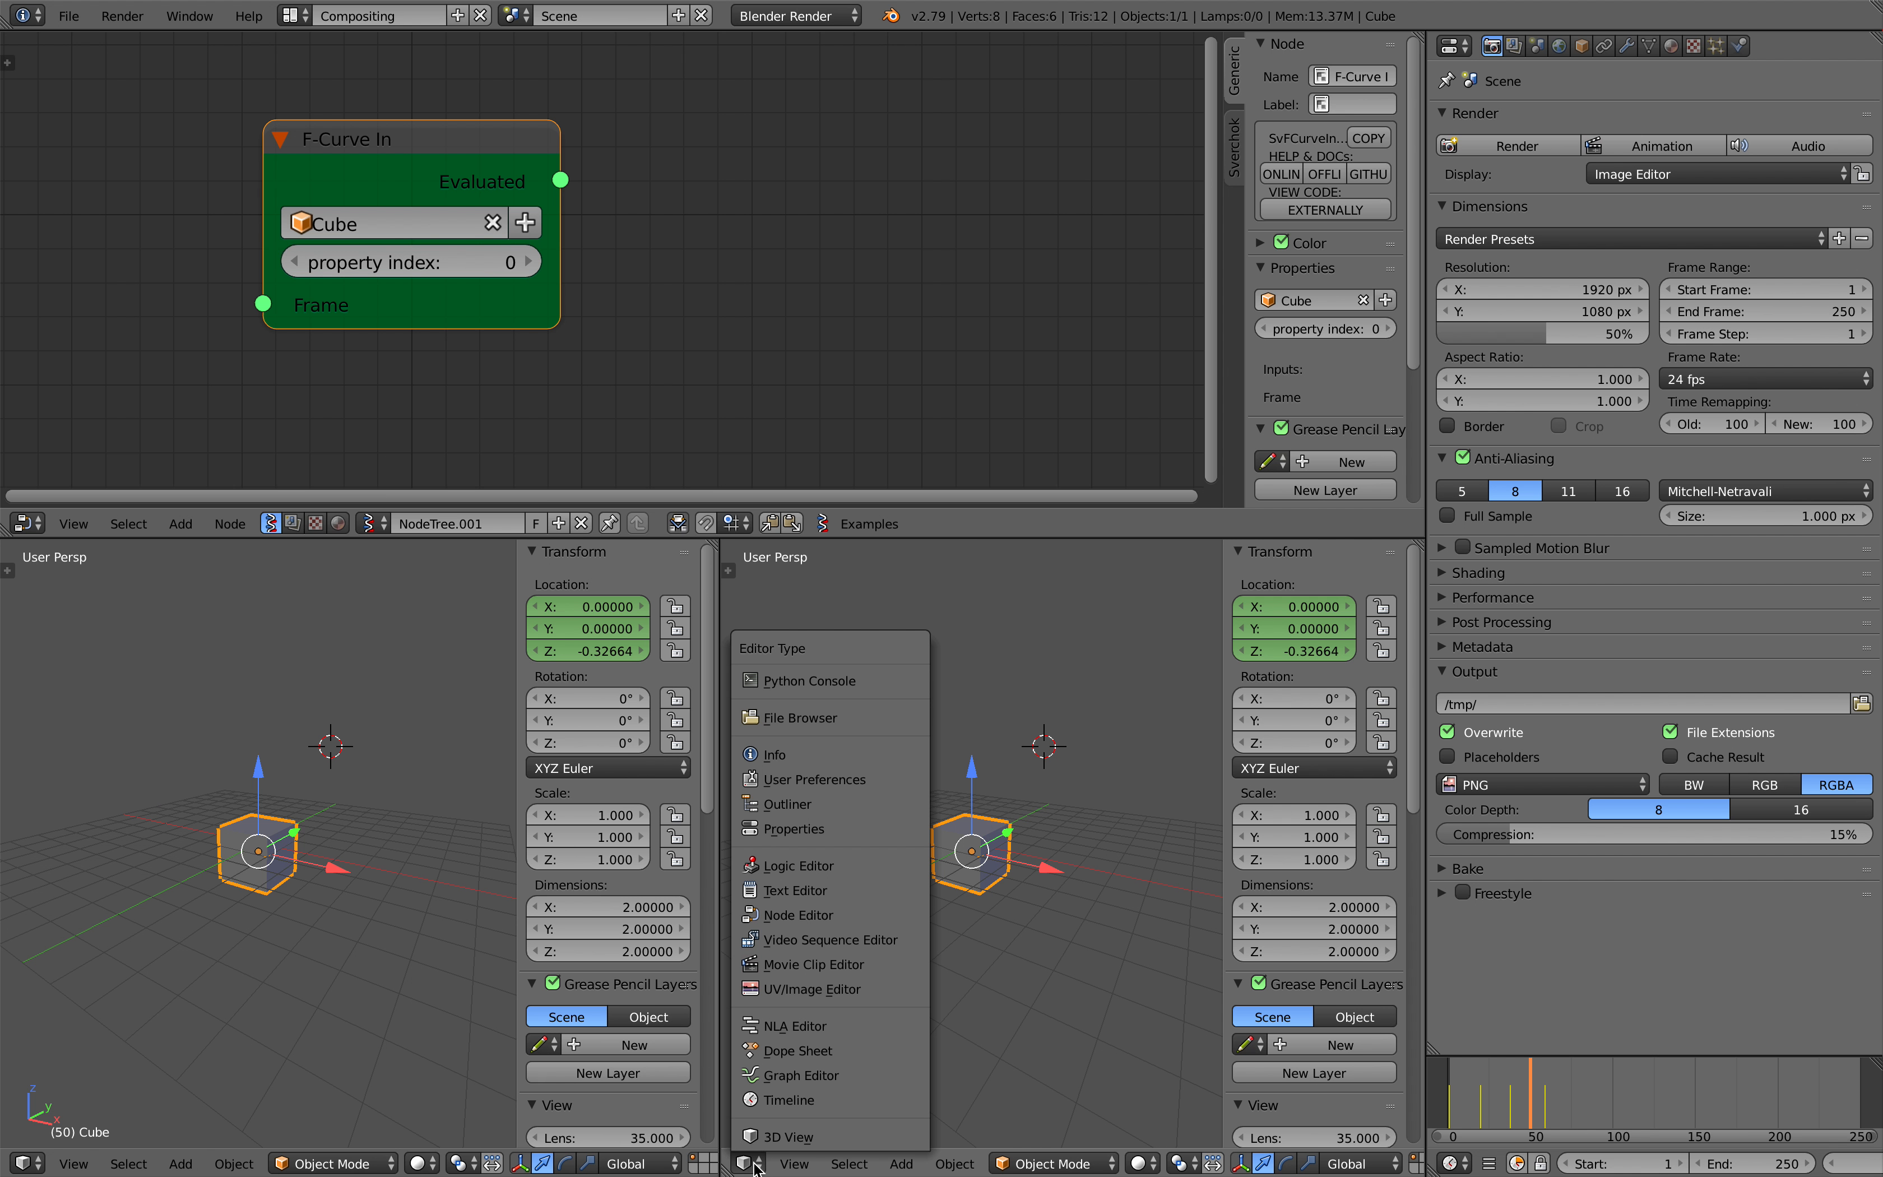
left_click(824, 1079)
Examine the cube's X, Y and Z Location curves in the Graph Editor while scrubbing the animation.
middle_click_drag(1106, 708, 1310, 706)
left_click(1256, 704)
key("a")
mouse_move(1309, 704)
left_mouse_down()
mouse_move(1251, 685)
mouse_move(1312, 669)
left_mouse_up()
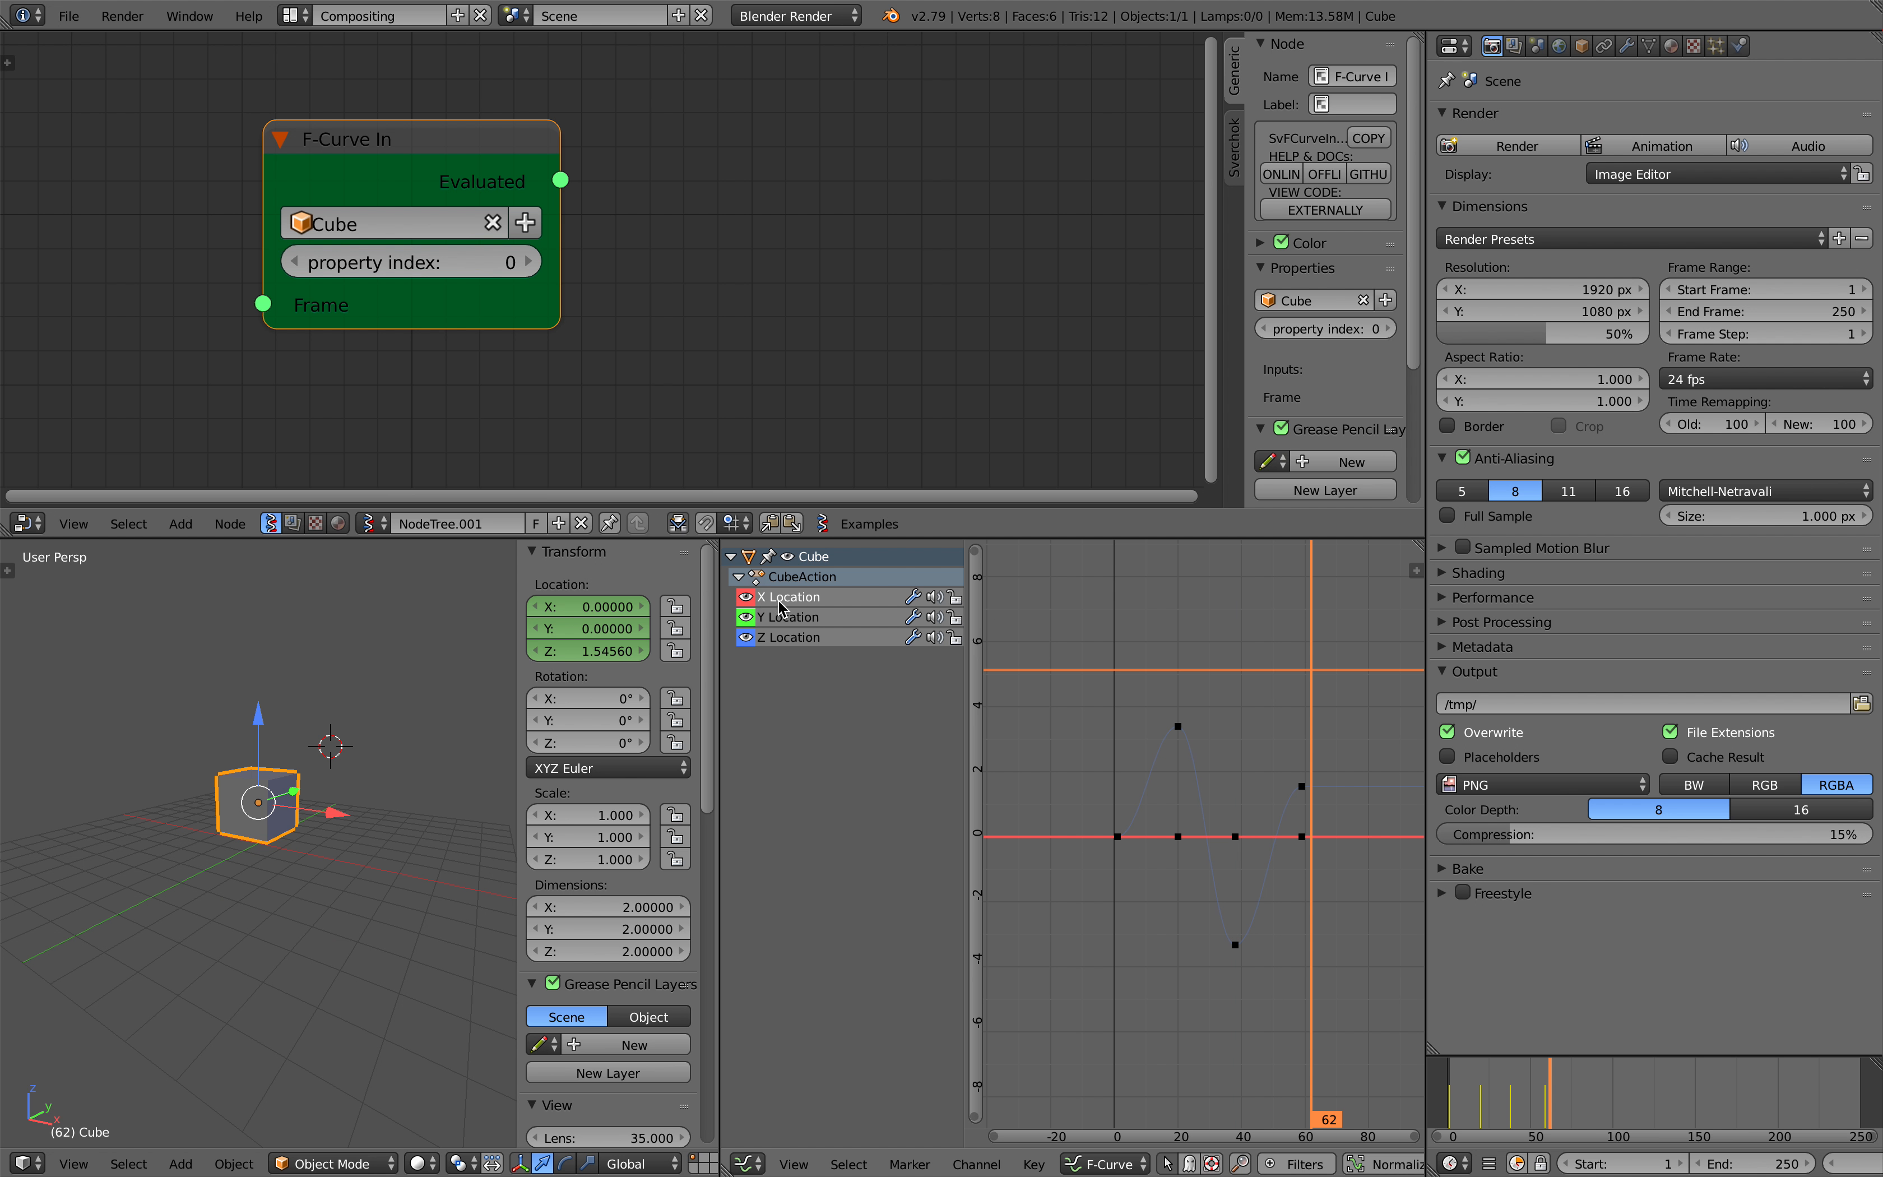
left_click(799, 638)
left_click(799, 617)
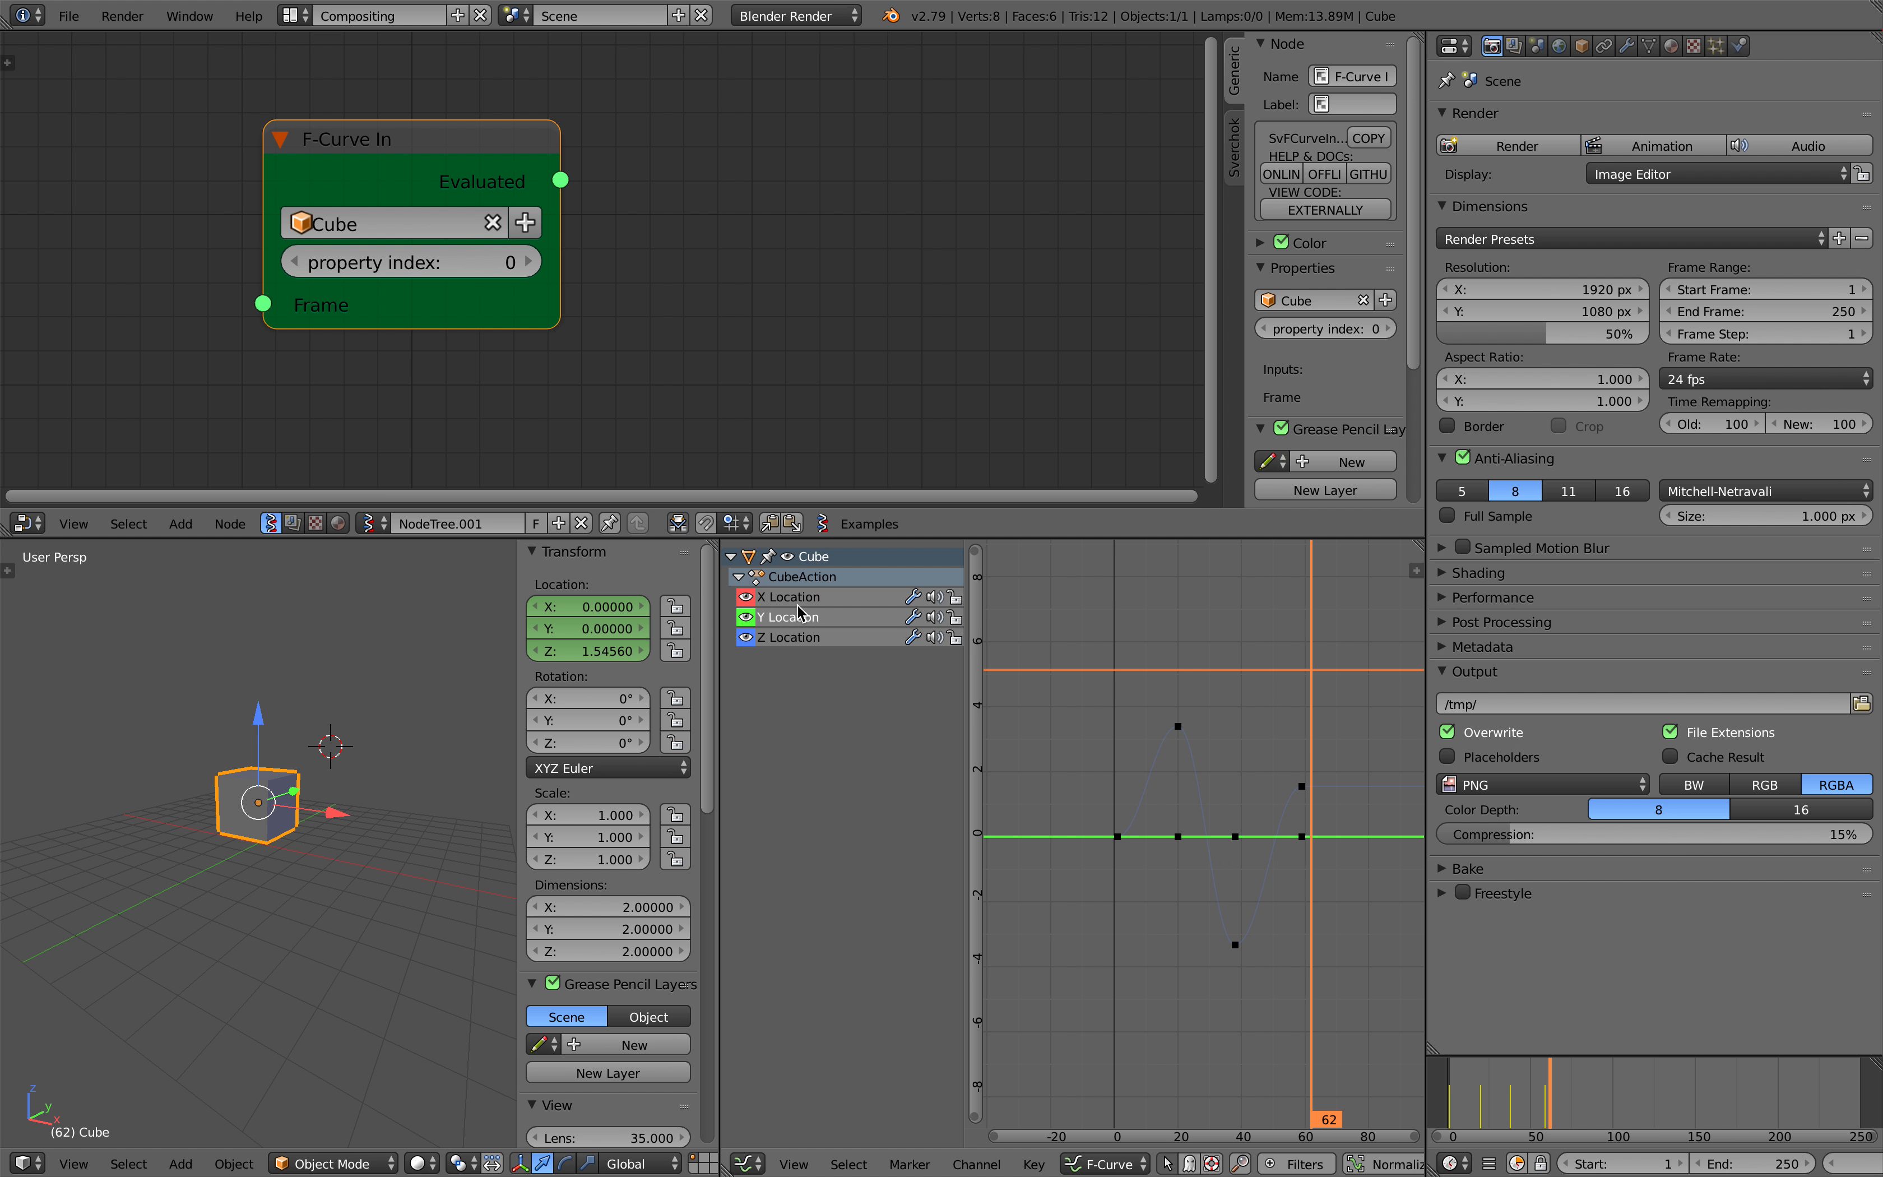
left_click(802, 640)
left_click(795, 617)
left_click_drag(1556, 1101, 1511, 1101)
scroll(330, 821, "up", 1)
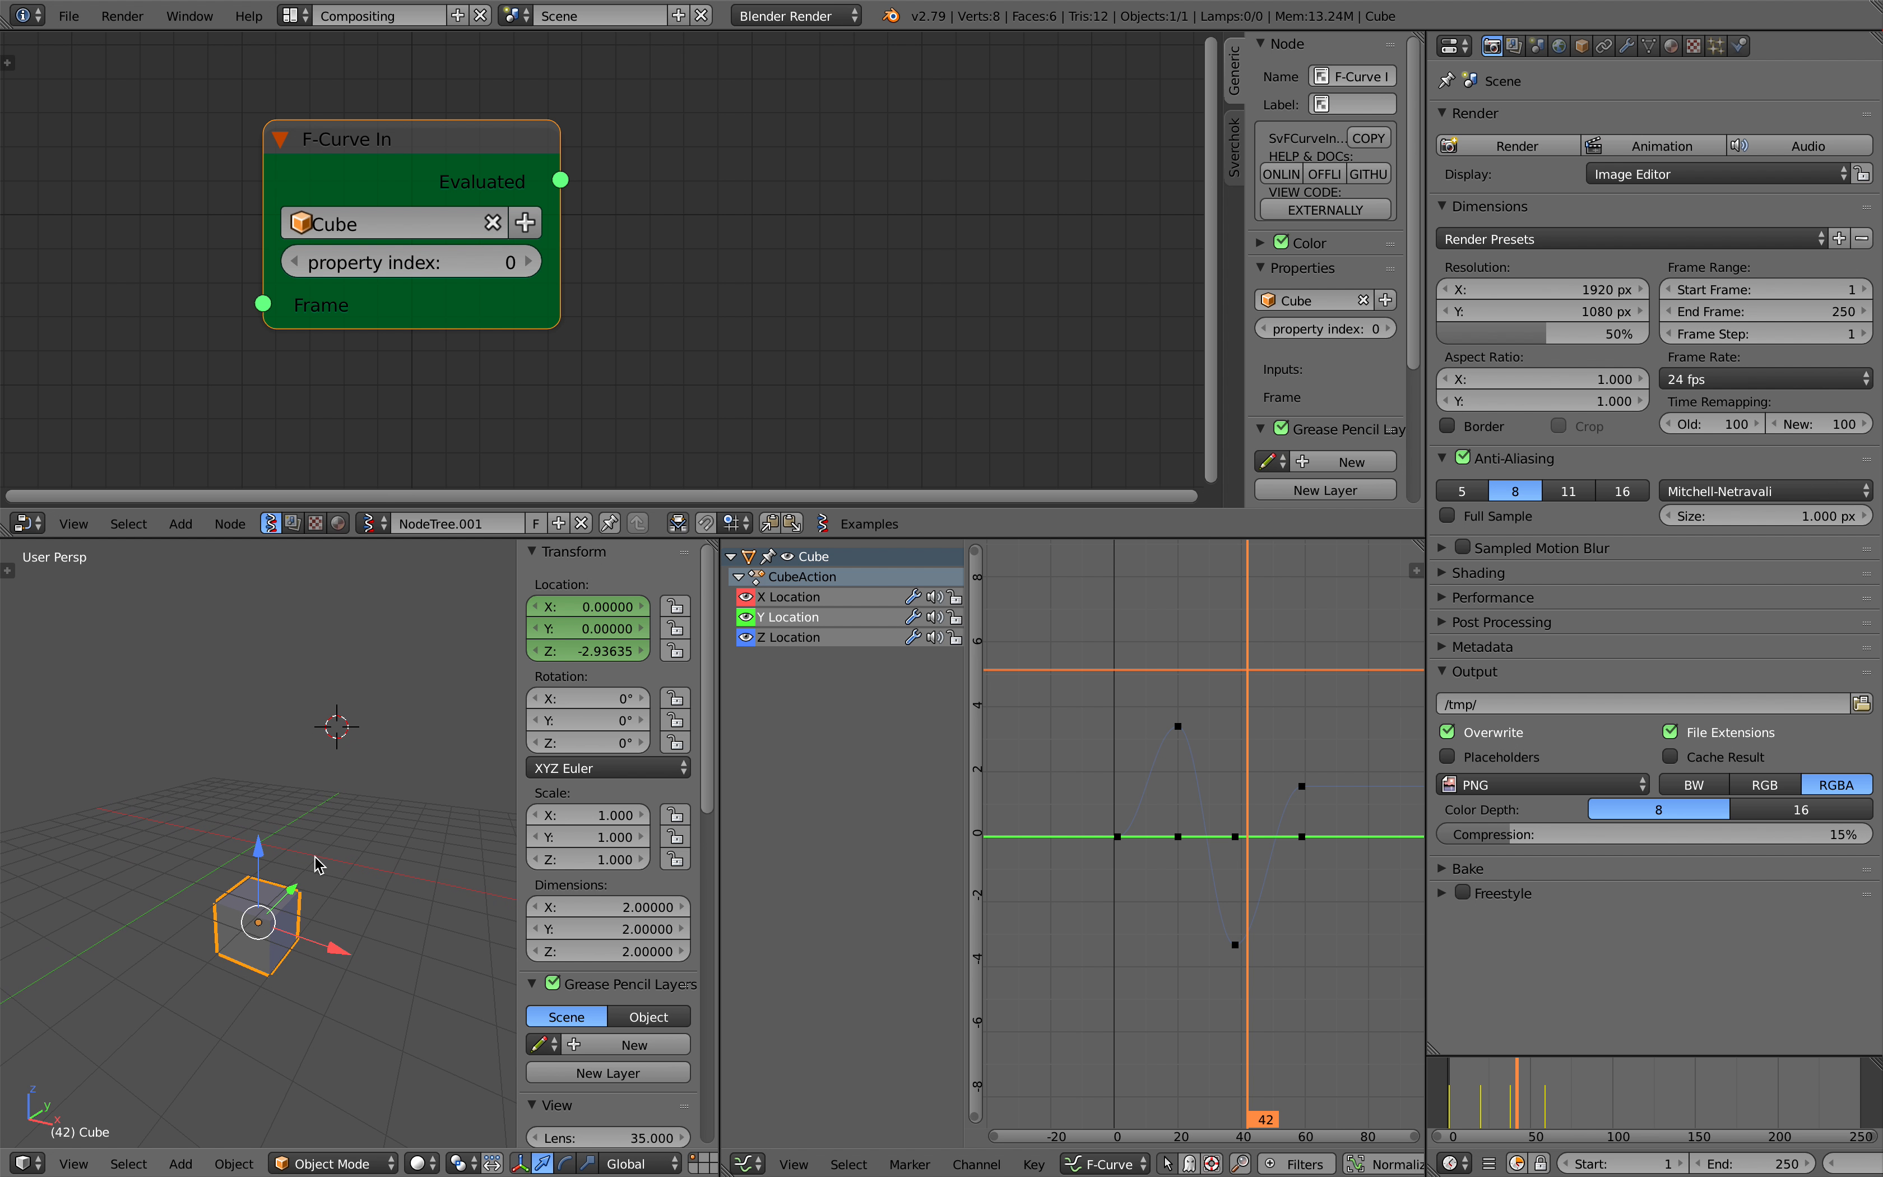
Isolate the cube's Z Location curve in the Graph Editor and scrub the animation to frame 20.
left_click(810, 637)
left_click(1506, 1113)
mouse_move(1136, 739)
left_mouse_down()
mouse_move(1210, 740)
mouse_move(1160, 735)
left_mouse_up()
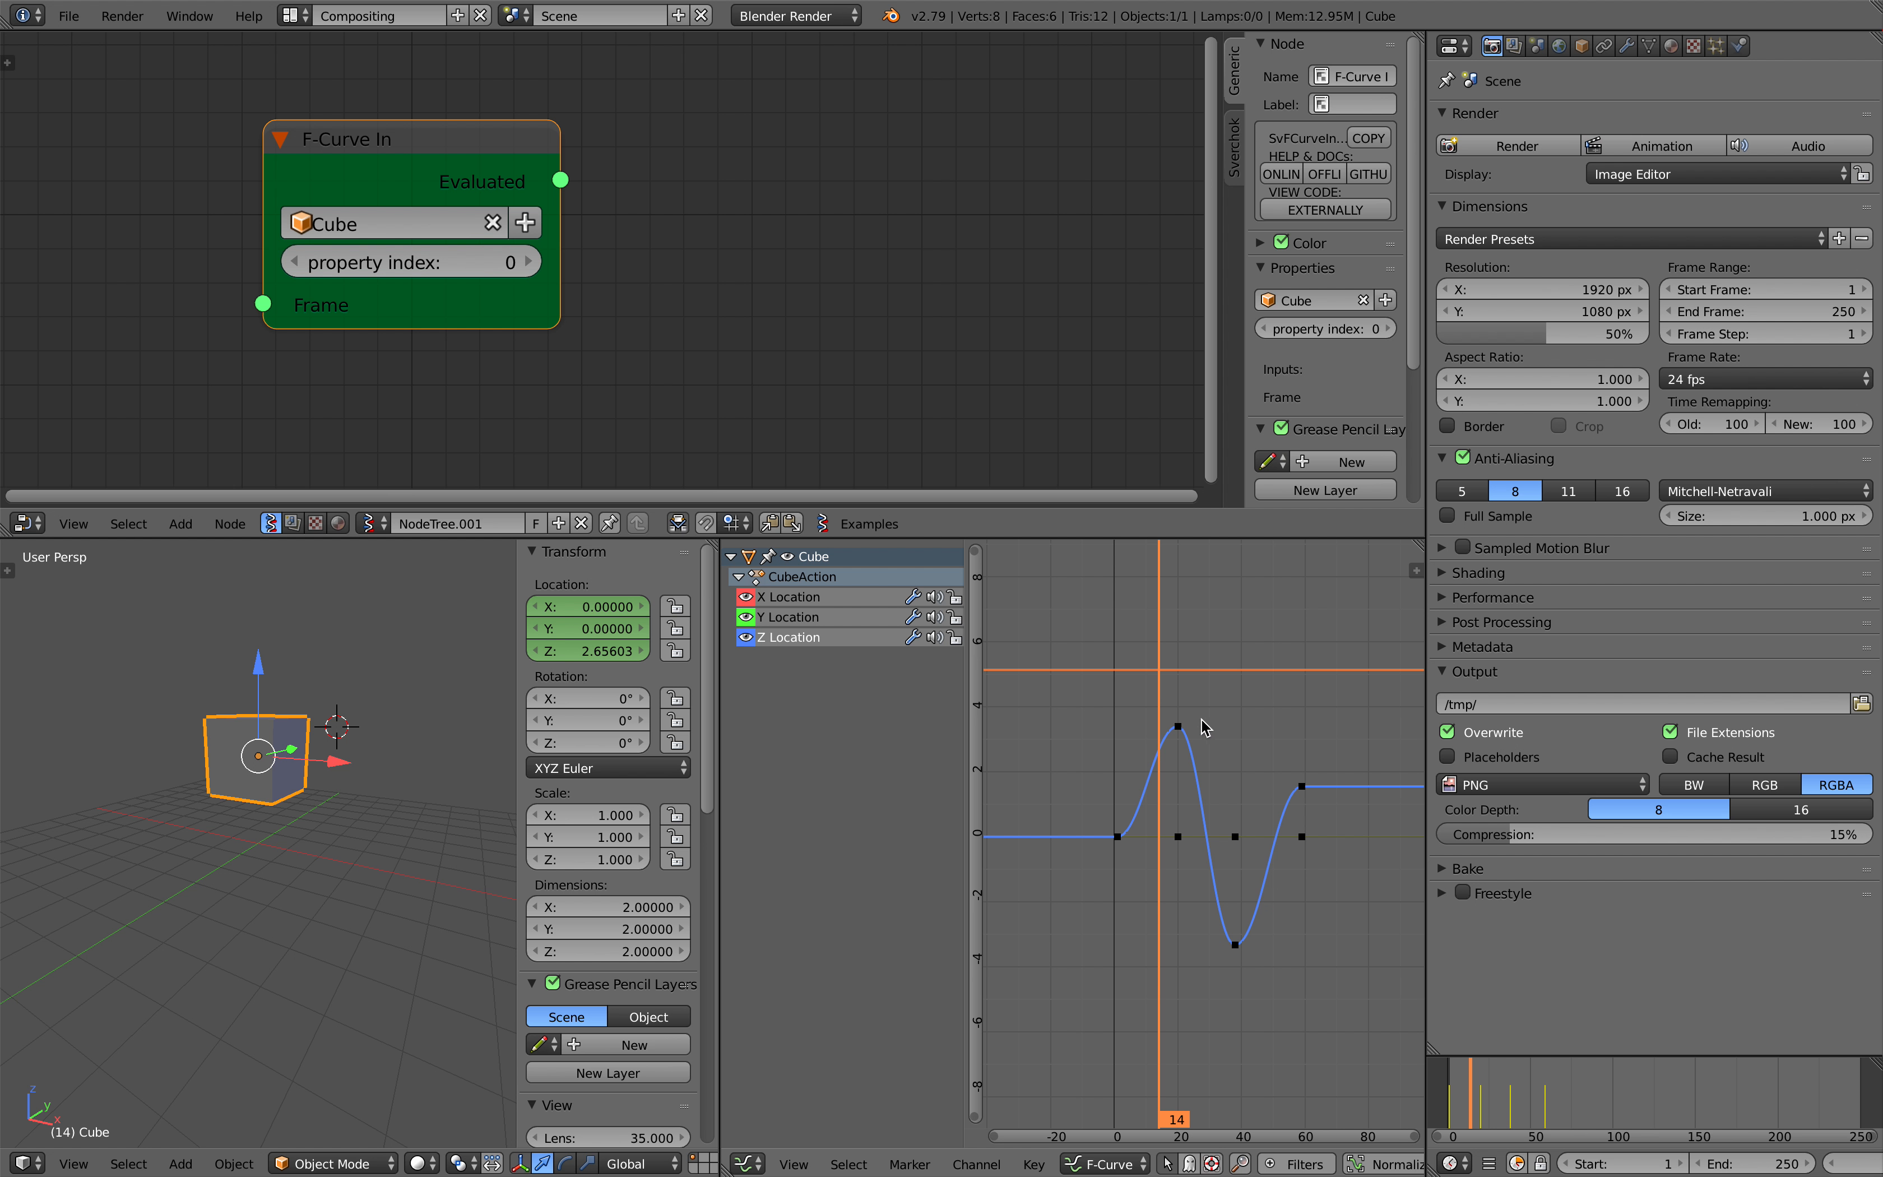
mouse_move(1475, 1074)
left_mouse_down()
mouse_move(1534, 1074)
mouse_move(1468, 1074)
mouse_move(1485, 1074)
left_mouse_up()
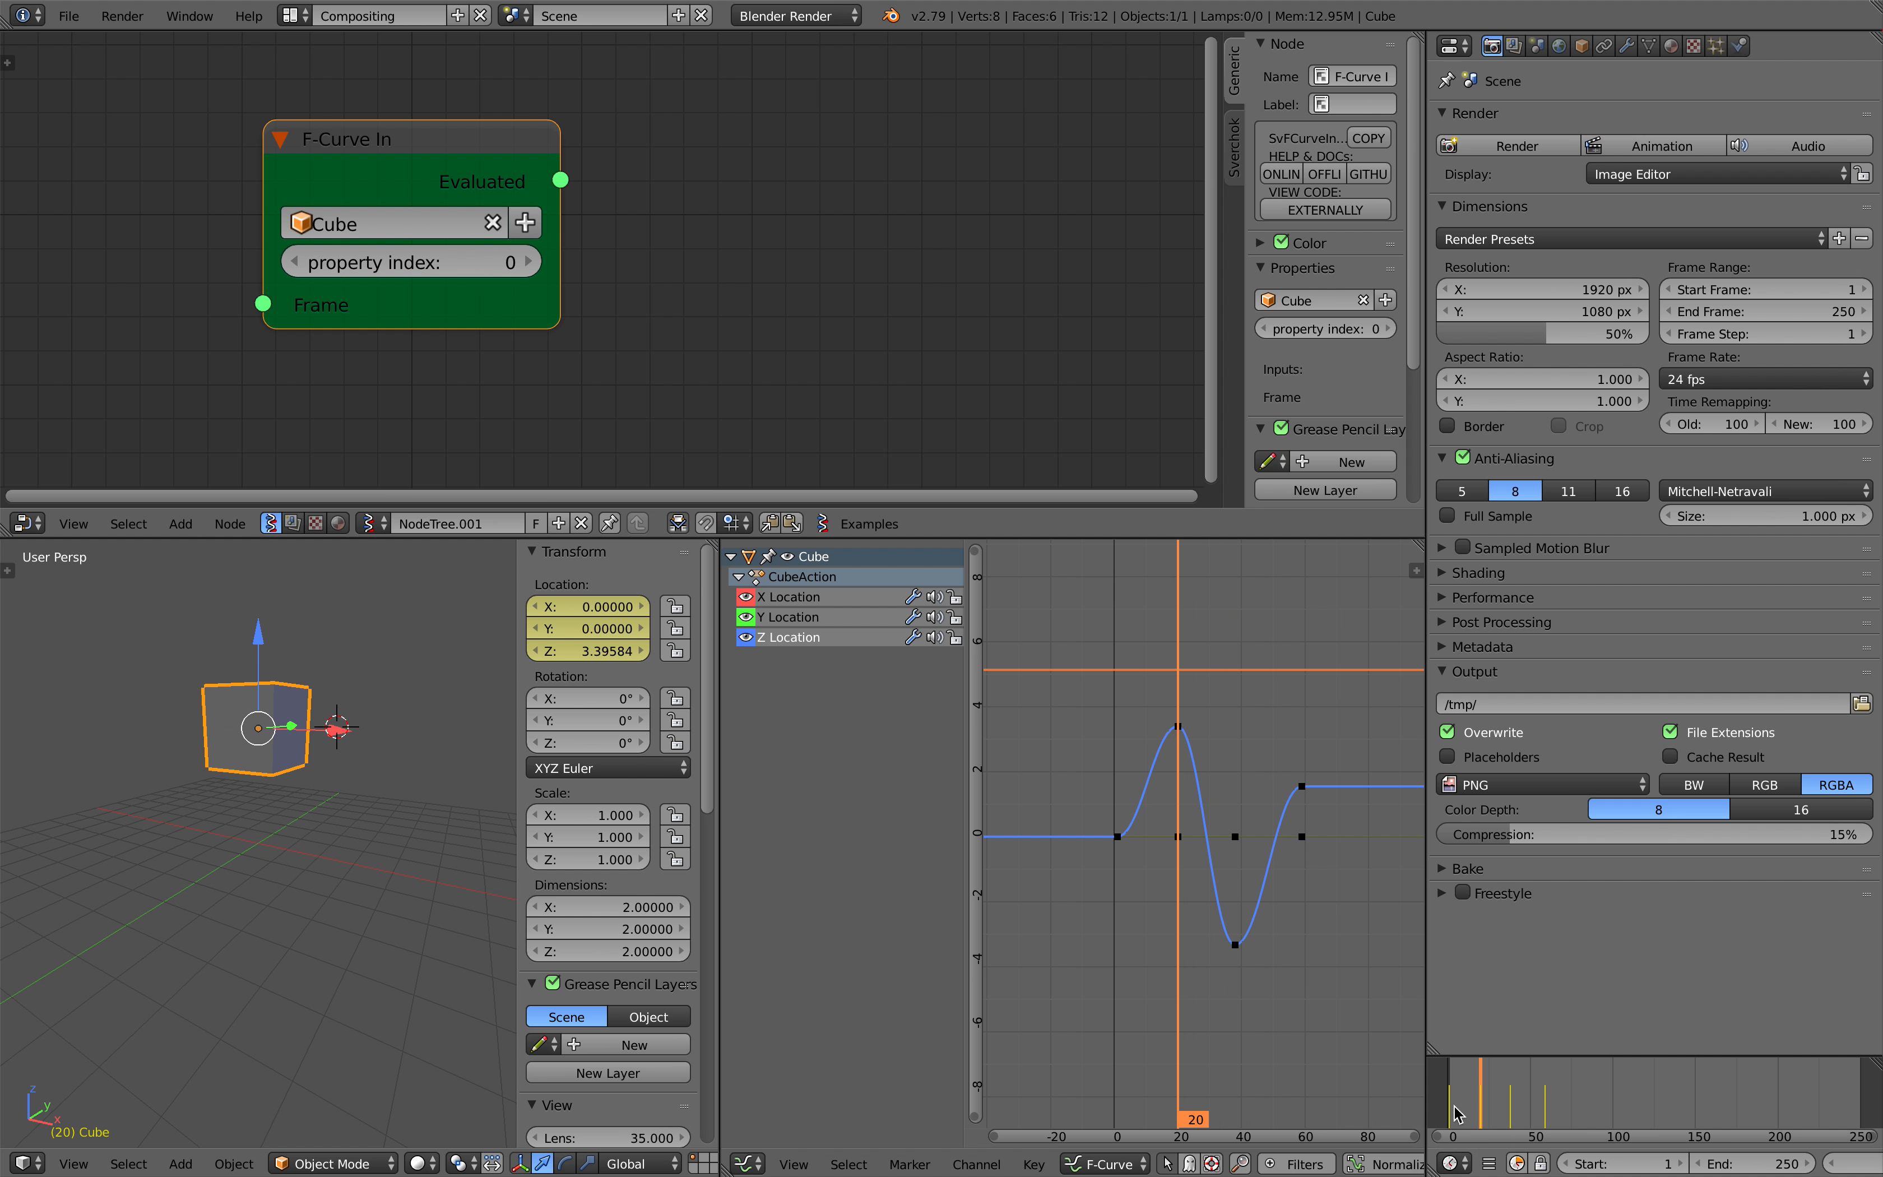
scroll(467, 306, "down", 1)
middle_click_drag(336, 732, 325, 796)
scroll(328, 756, "up", 2)
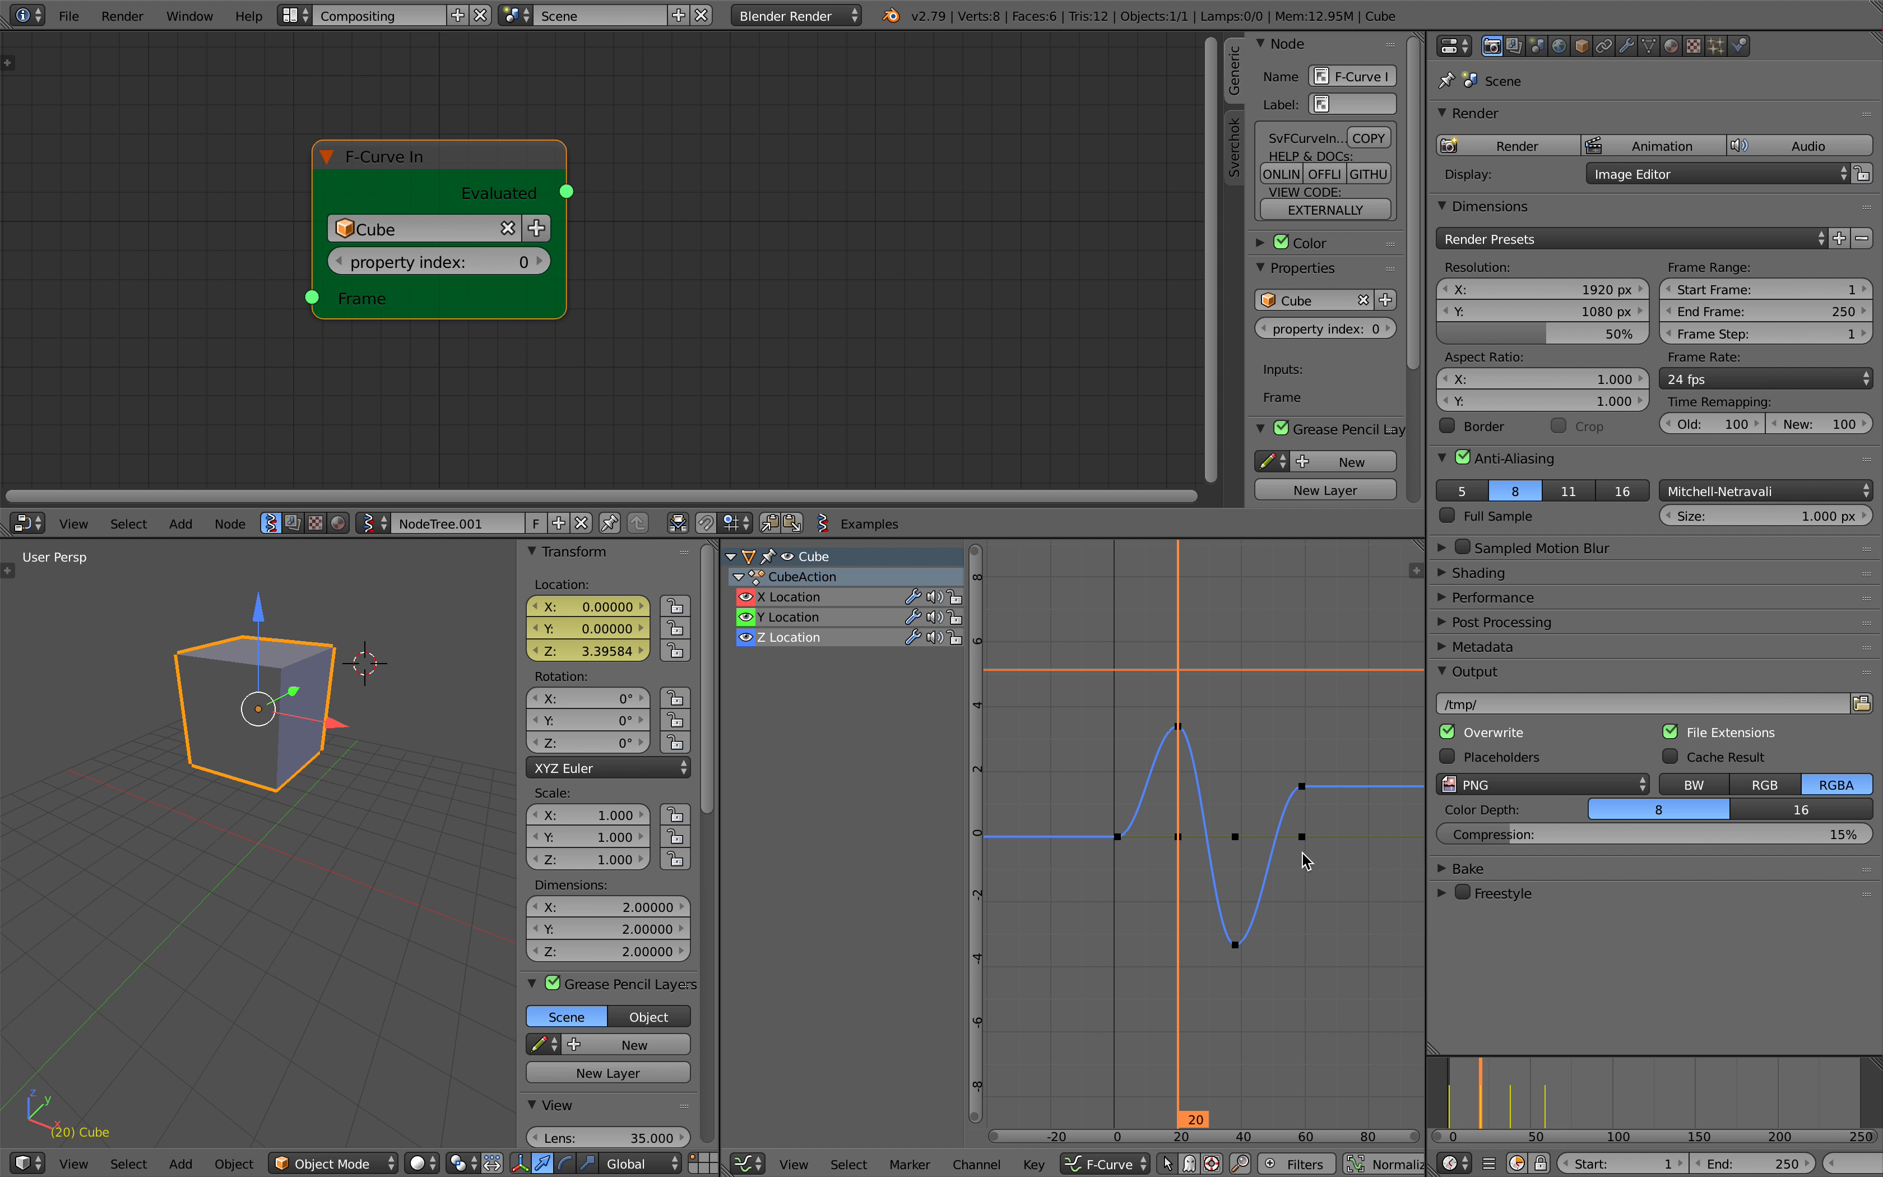
Reposition the F-Curve In node and hide the node editor's properties sidebar.
left_click_drag(427, 150, 388, 99)
scroll(690, 256, "down", 3)
middle_click_drag(698, 254, 711, 267)
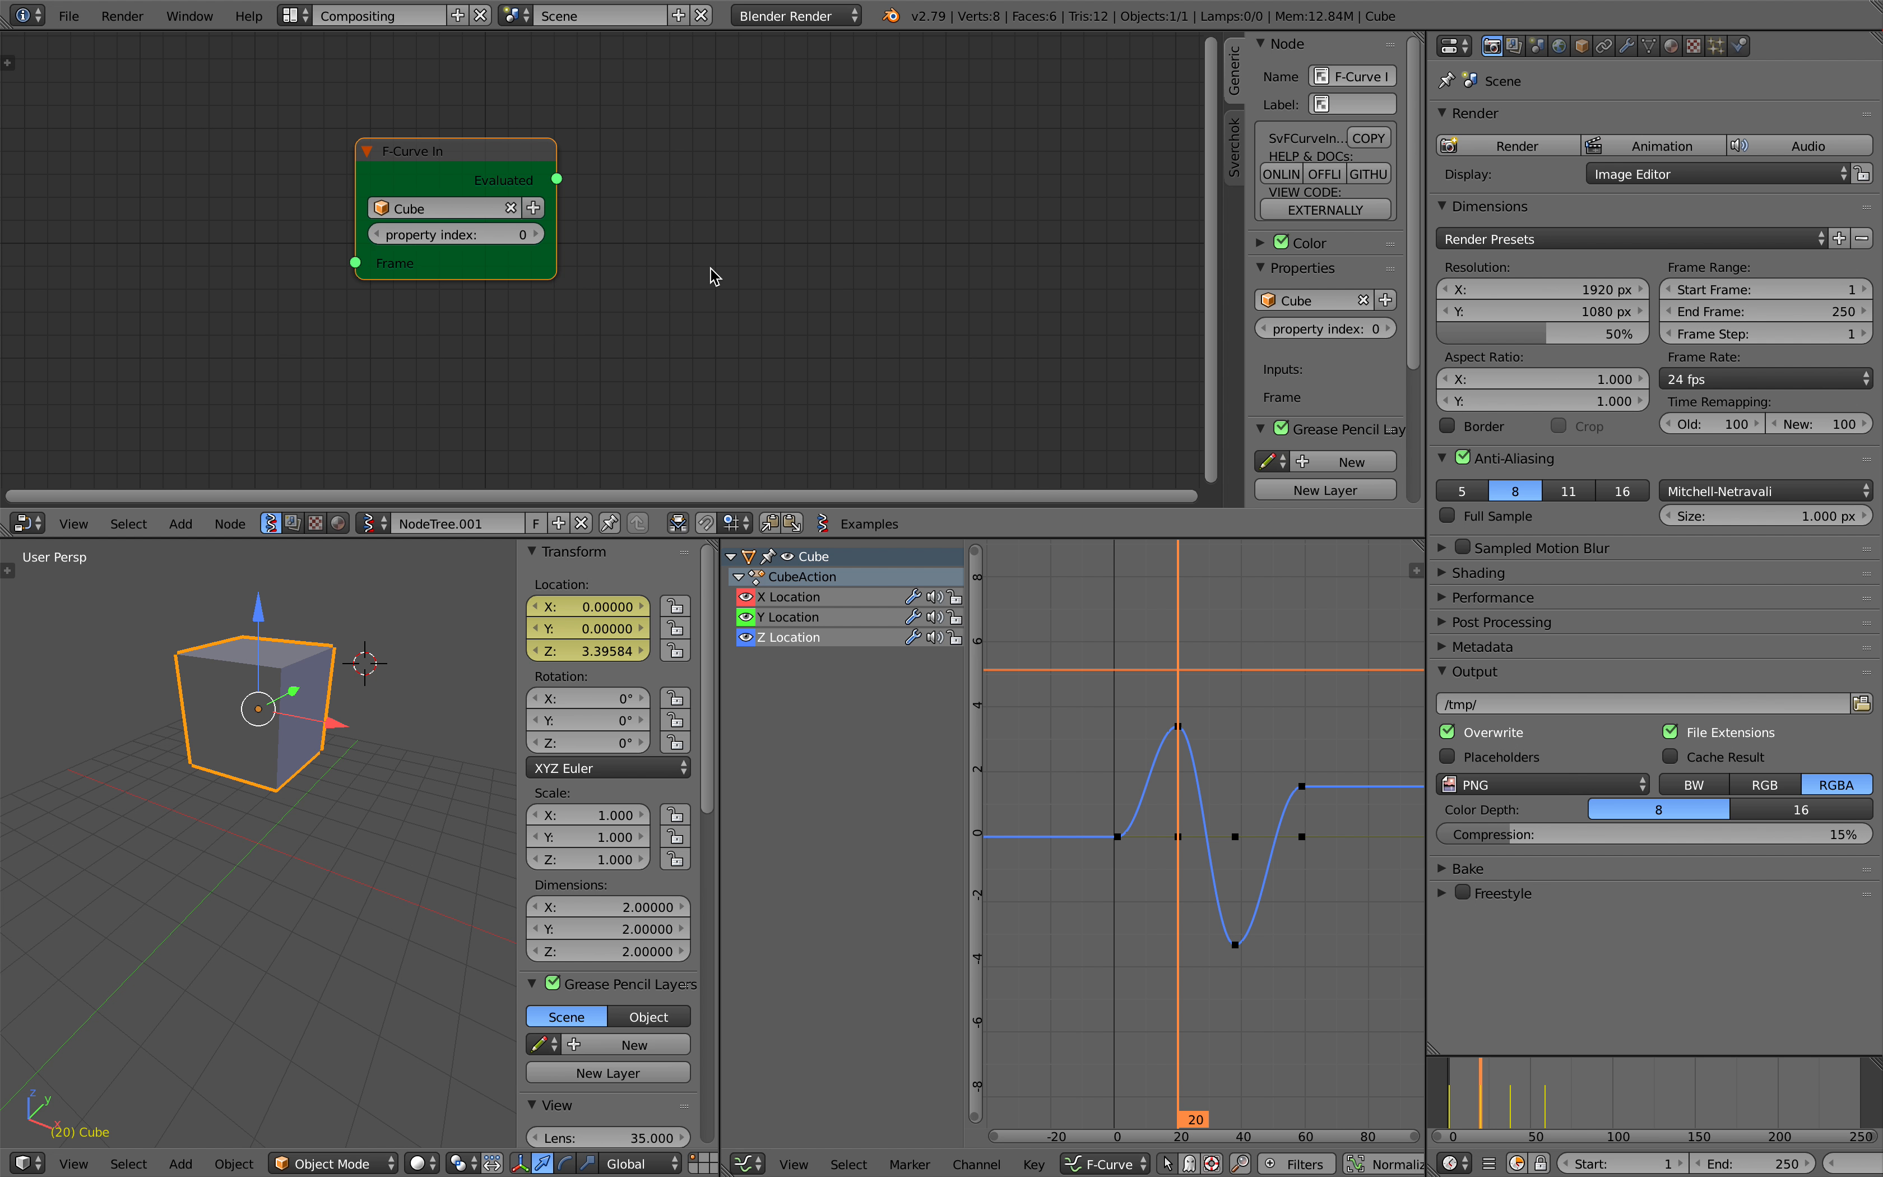
mouse_move(1225, 177)
left_mouse_down()
mouse_move(1126, 184)
mouse_move(1200, 185)
left_mouse_up()
key("n")
scroll(798, 240, "down", 1)
scroll(798, 231, "up", 3)
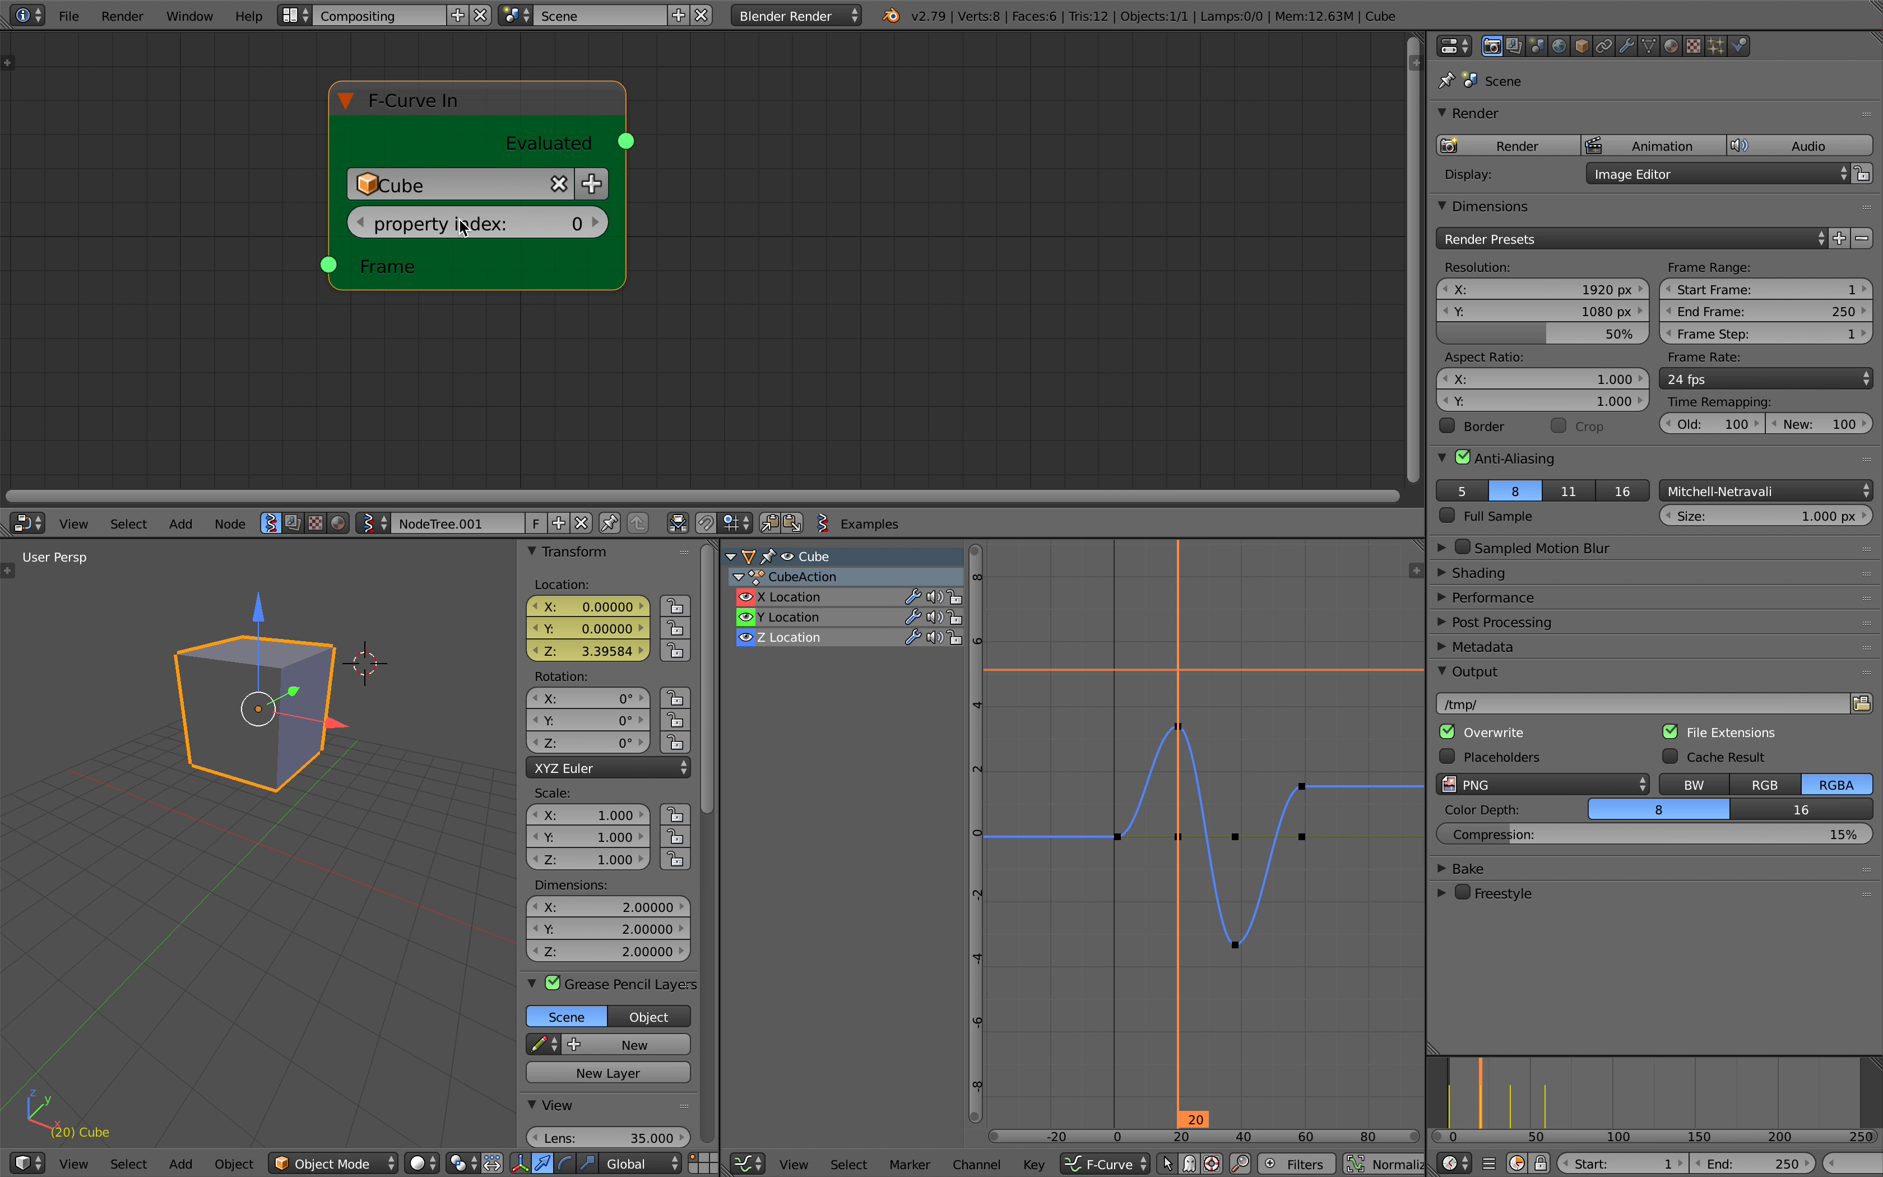
Set the F-Curve In node's property index to 2 and widen the node slightly.
scroll(1082, 753, "down", 1)
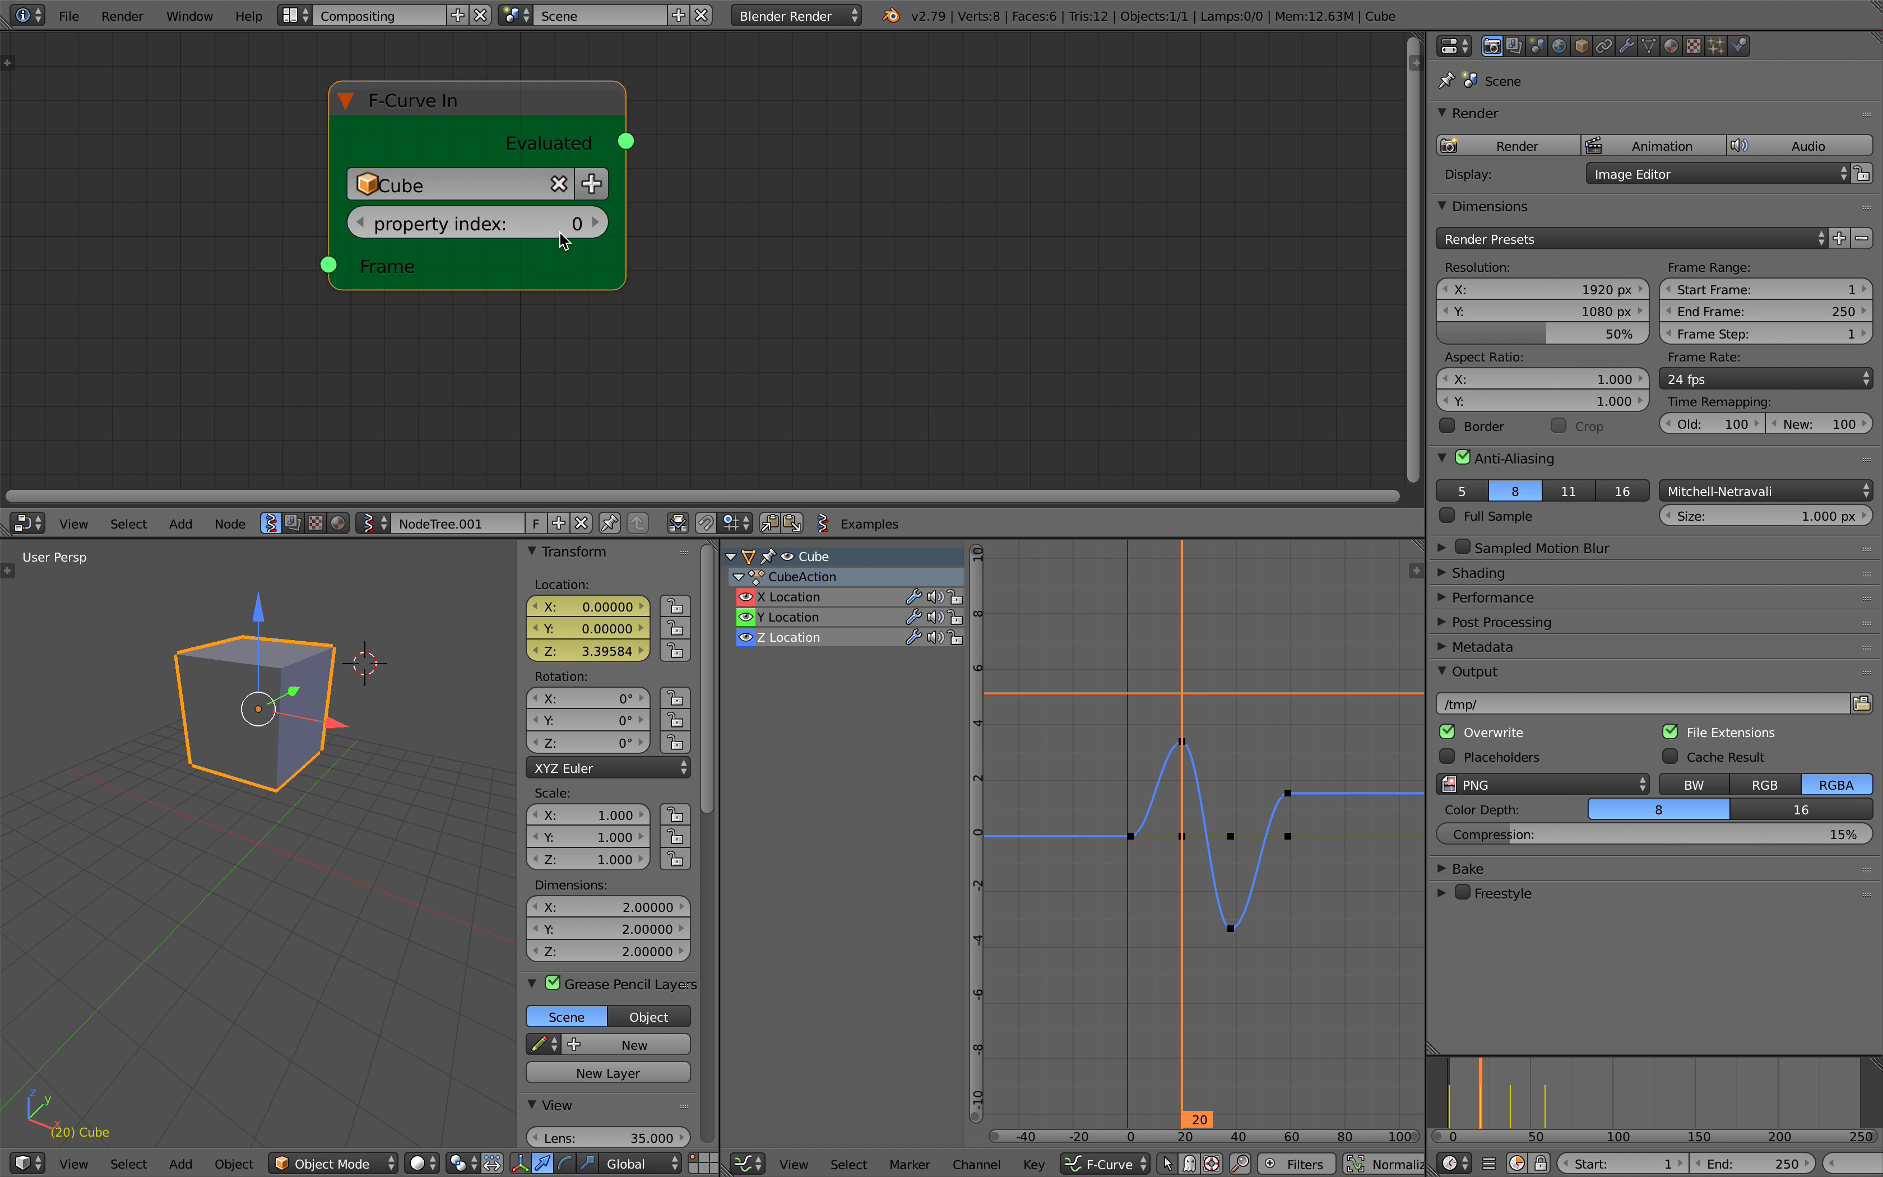
left_click(597, 224)
left_click(599, 224)
left_click_drag(624, 244, 641, 244)
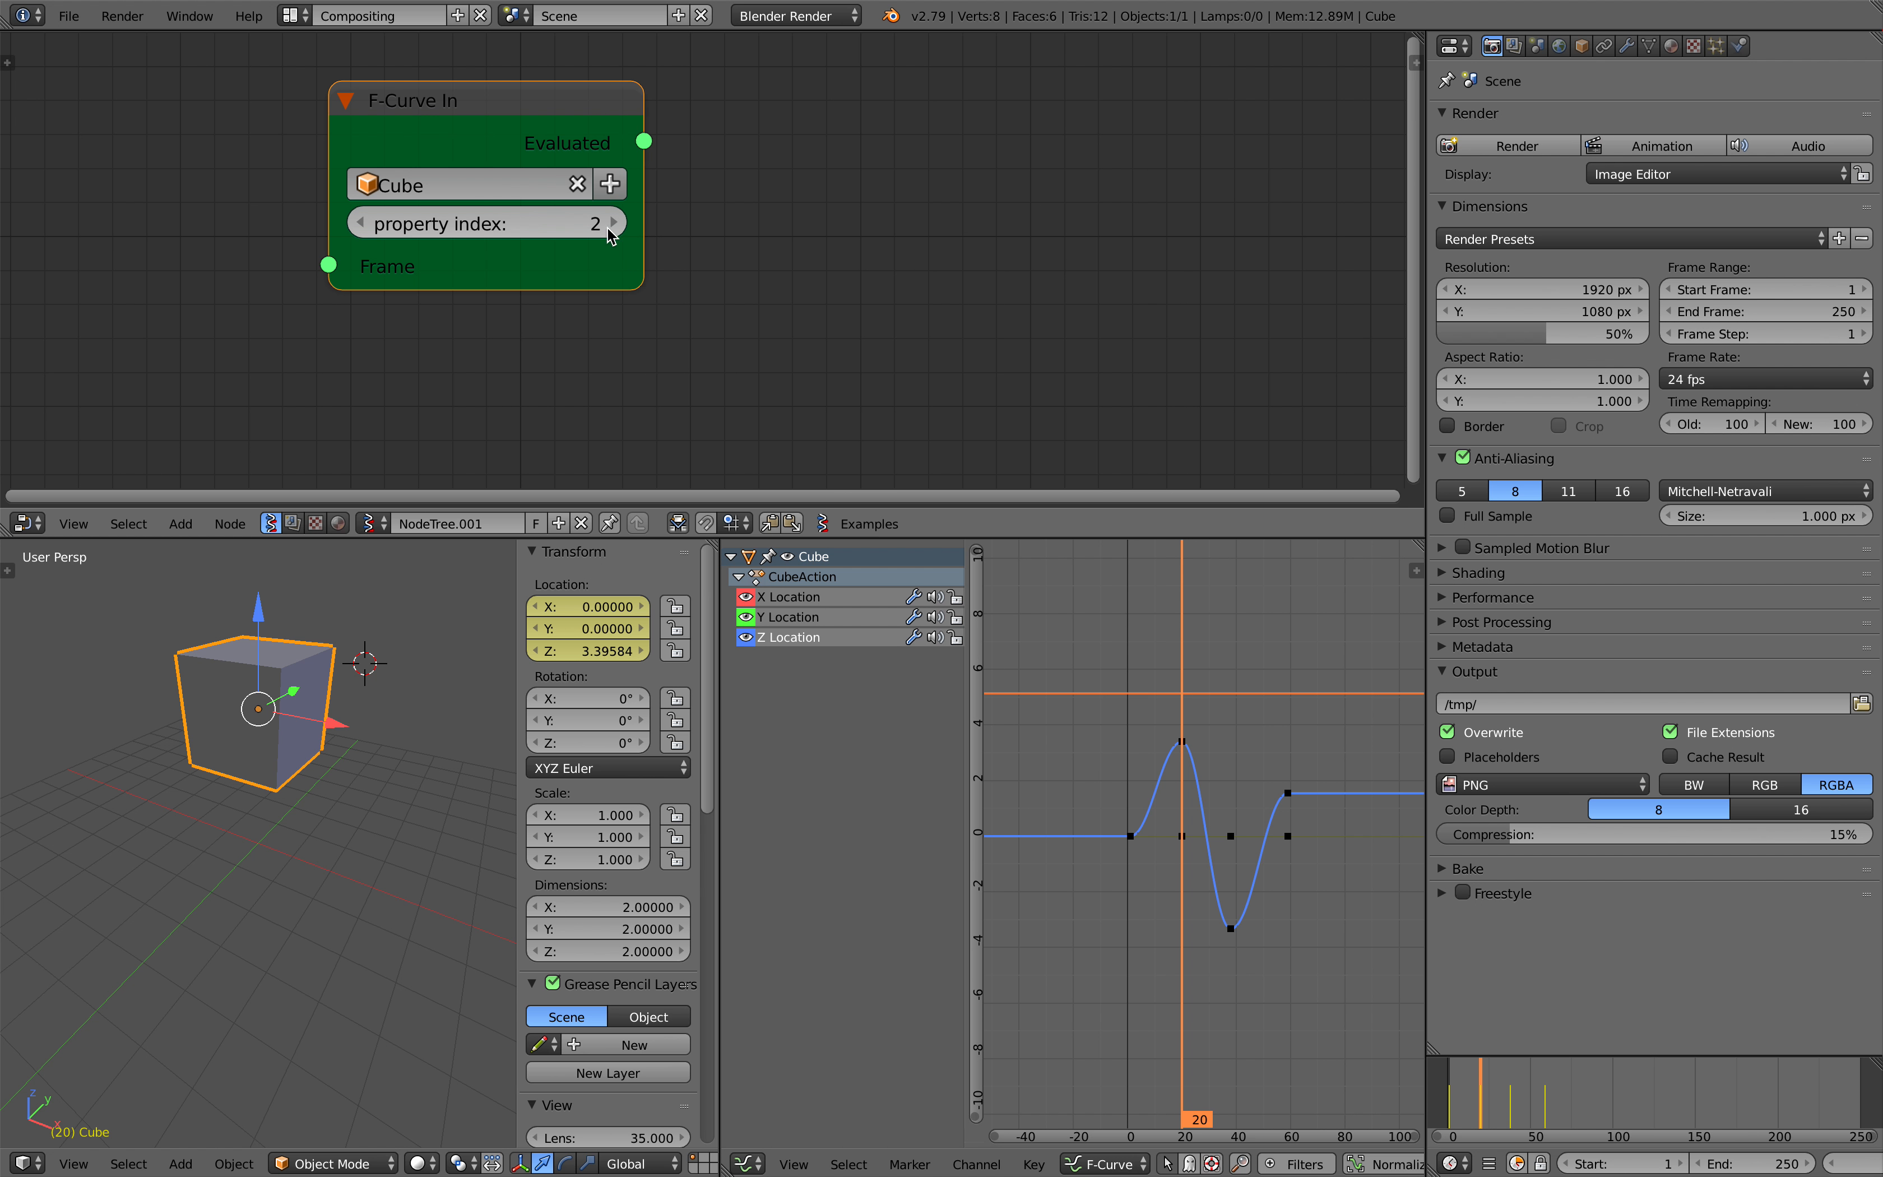
scroll(727, 227, "down", 1)
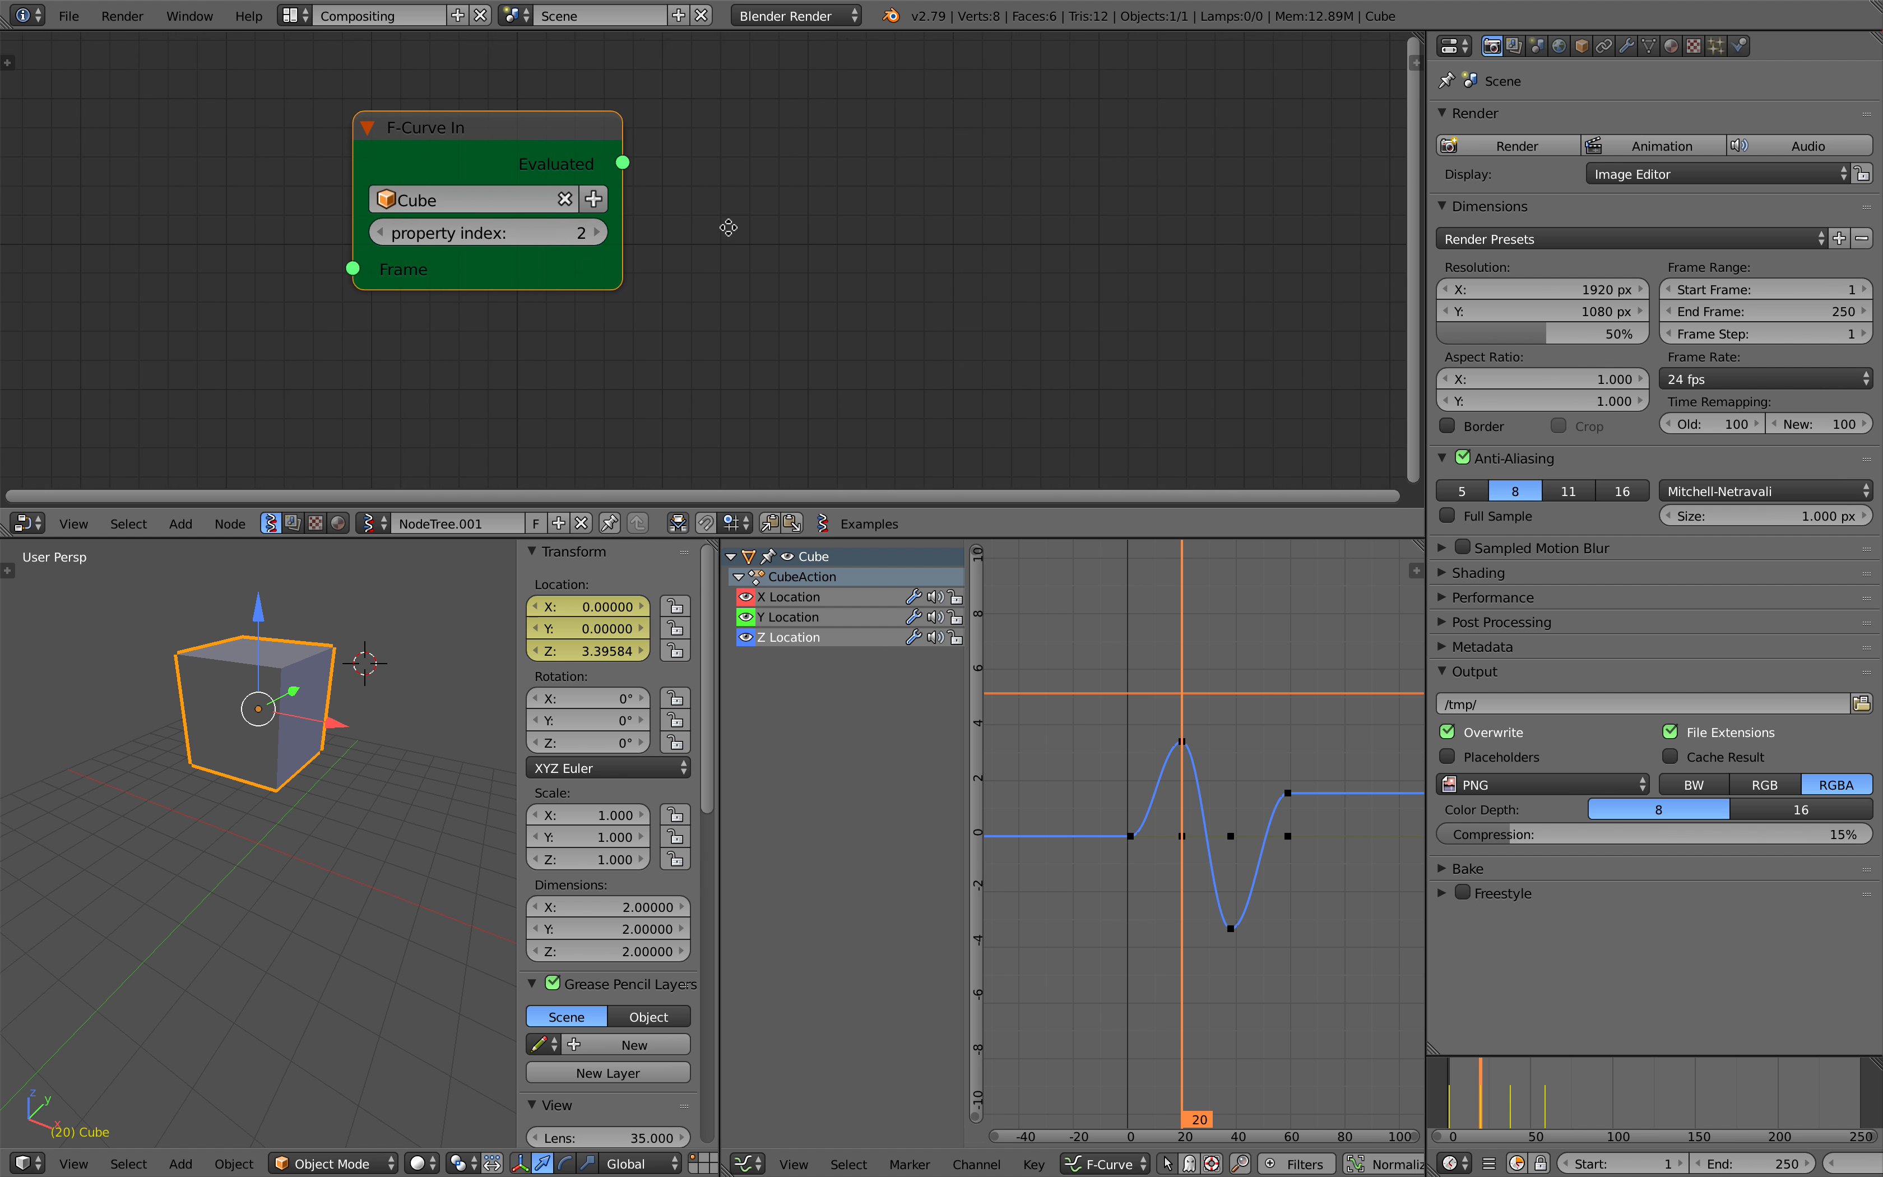
Add a Stethoscope MK2 node and connect F-Curve In's Evaluated output to its Data input.
key("shift+a")
left_click(803, 166)
type("steth")
key("Down")
key("Return")
left_click_drag(619, 164, 797, 378)
scroll(785, 366, "down", 2)
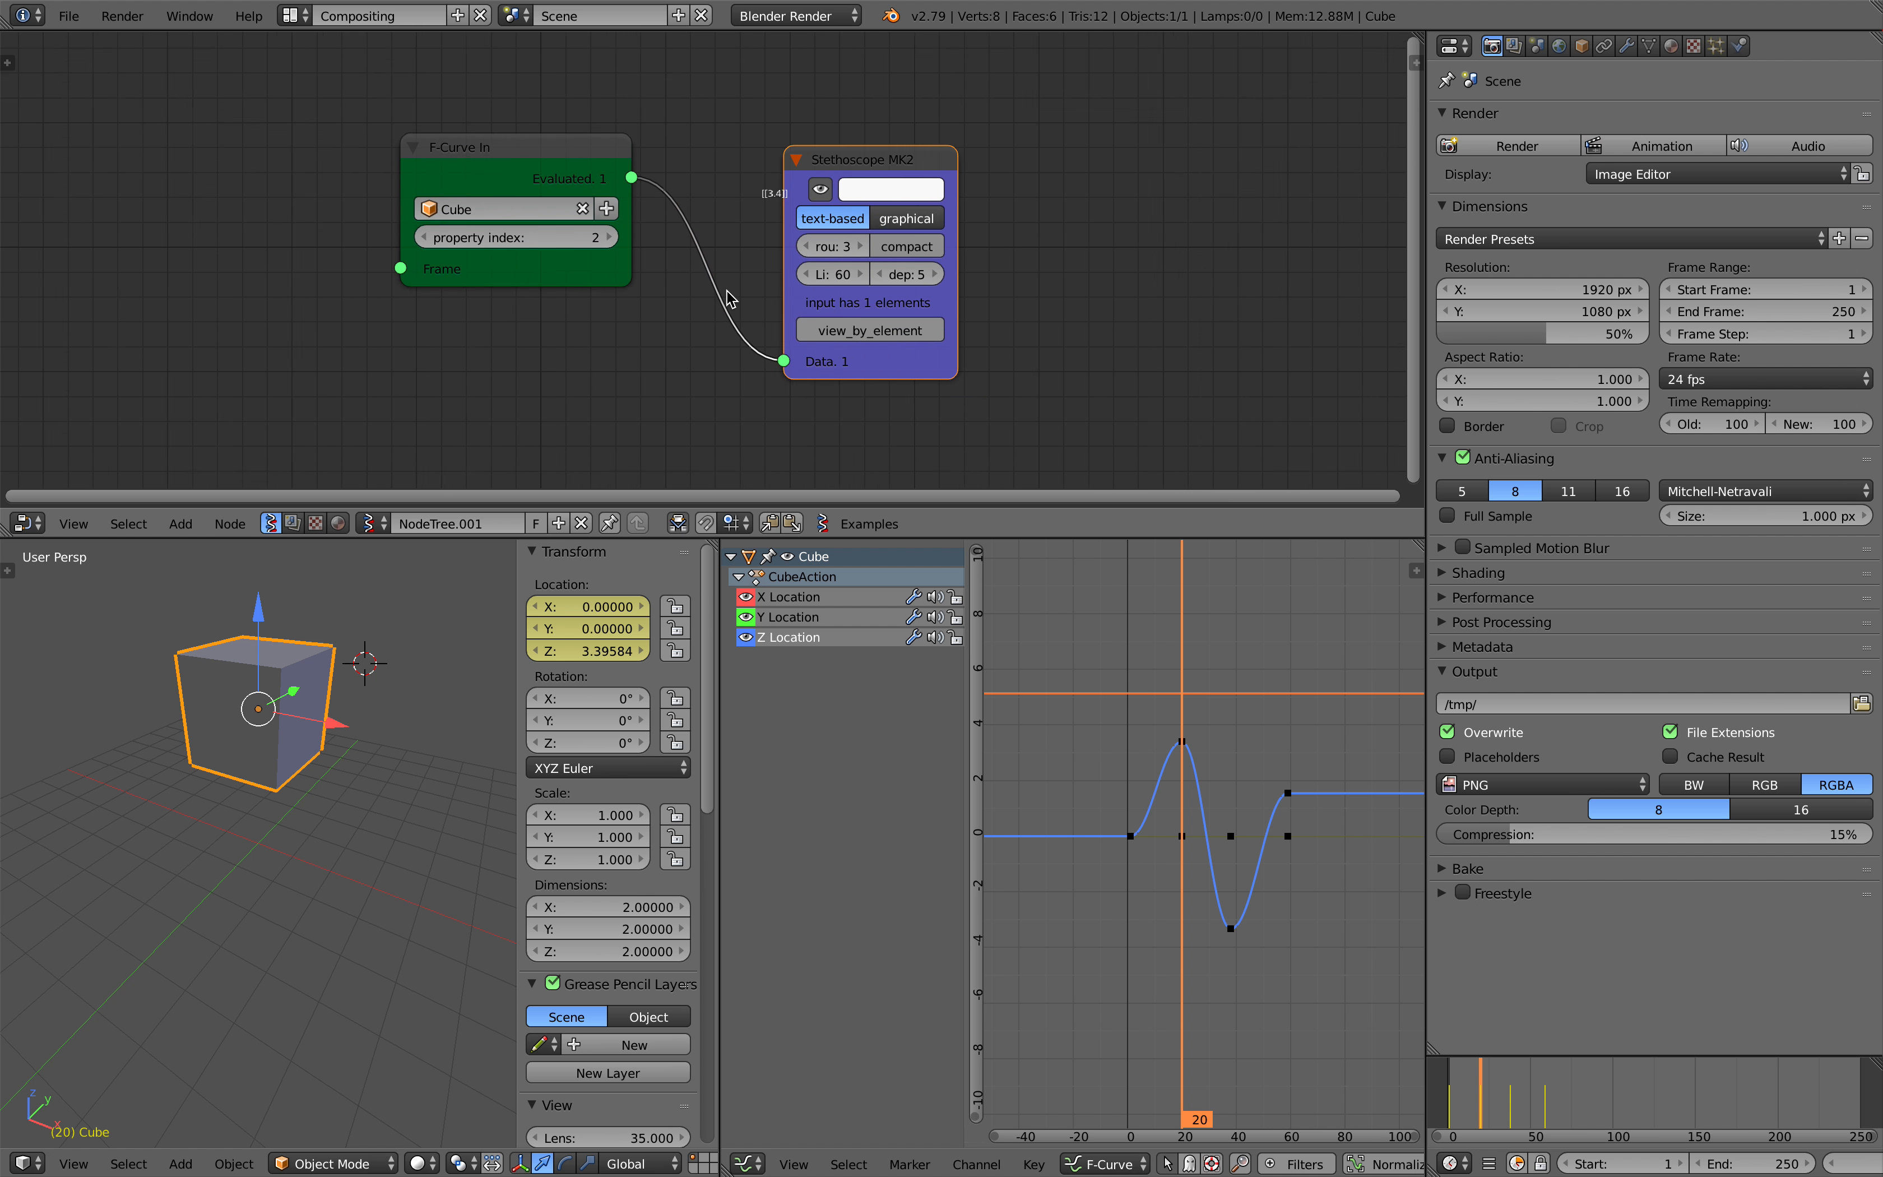
Scrub the animation to its last keyframe and set the animation's end frame to 64.
left_click_drag(1501, 1103, 1580, 1078)
scroll(1549, 1091, "up", 3)
scroll(1570, 1077, "down", 3)
scroll(1740, 1168, "down", 3)
scroll(1741, 1168, "up", 2)
left_click(1566, 1097)
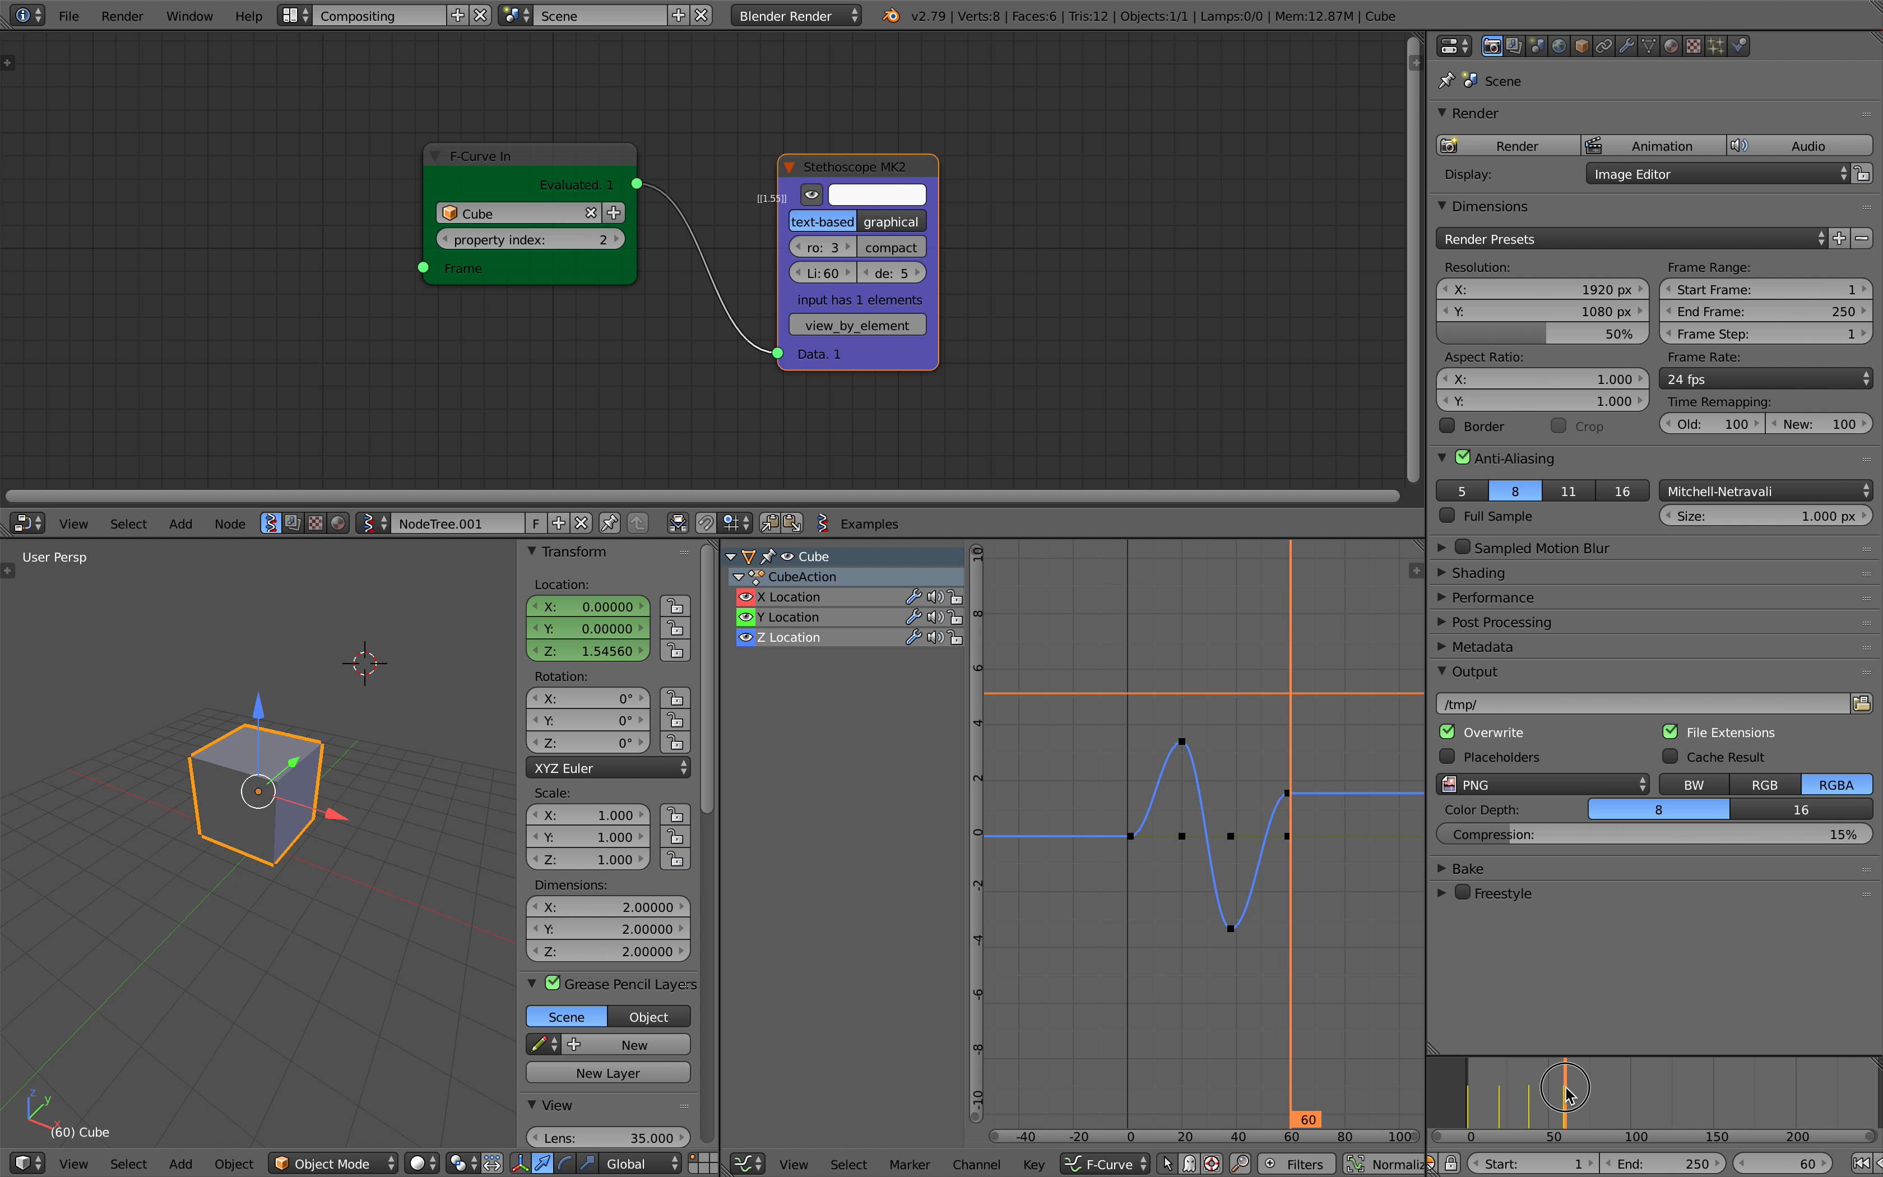
left_click_drag(1662, 1163, 1621, 1163)
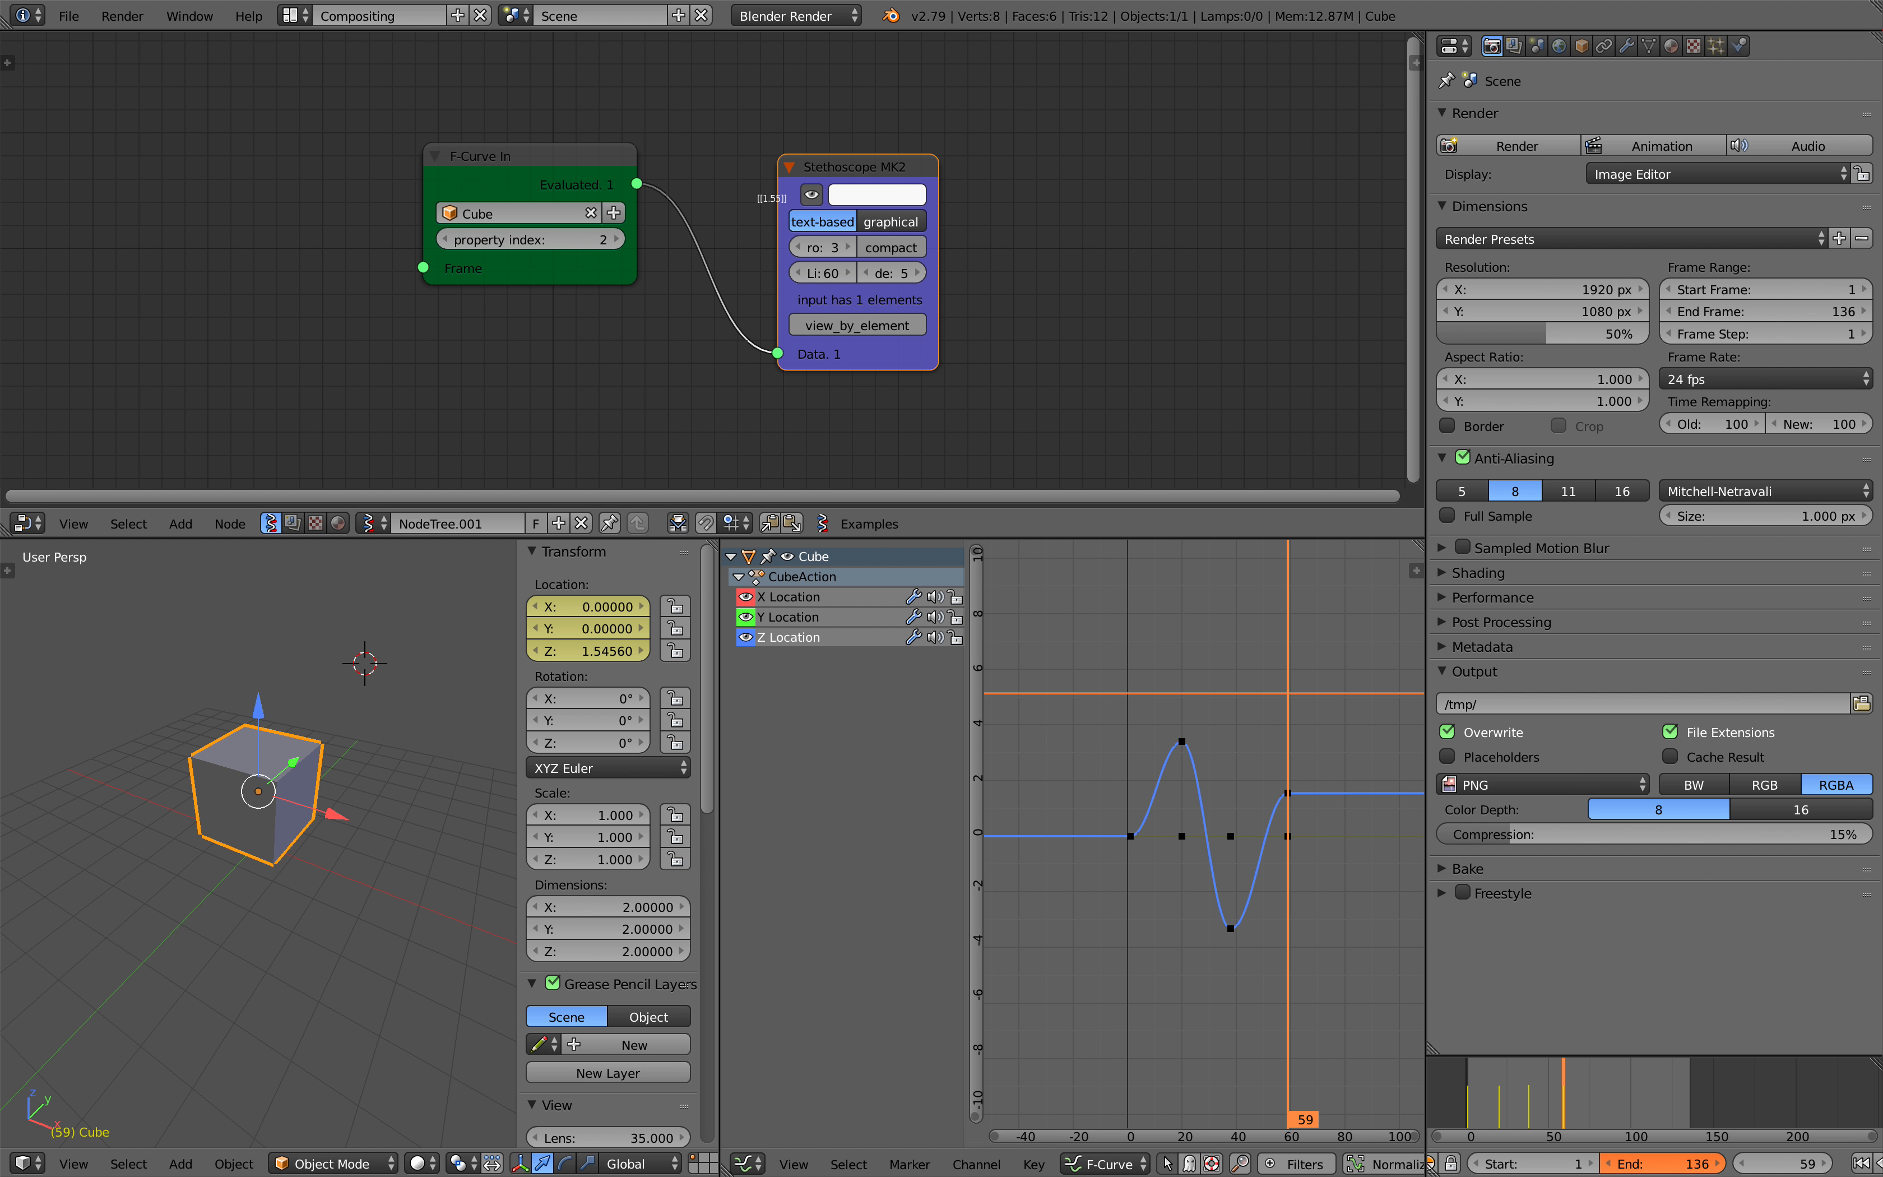
scroll(1647, 1097, "up", 3)
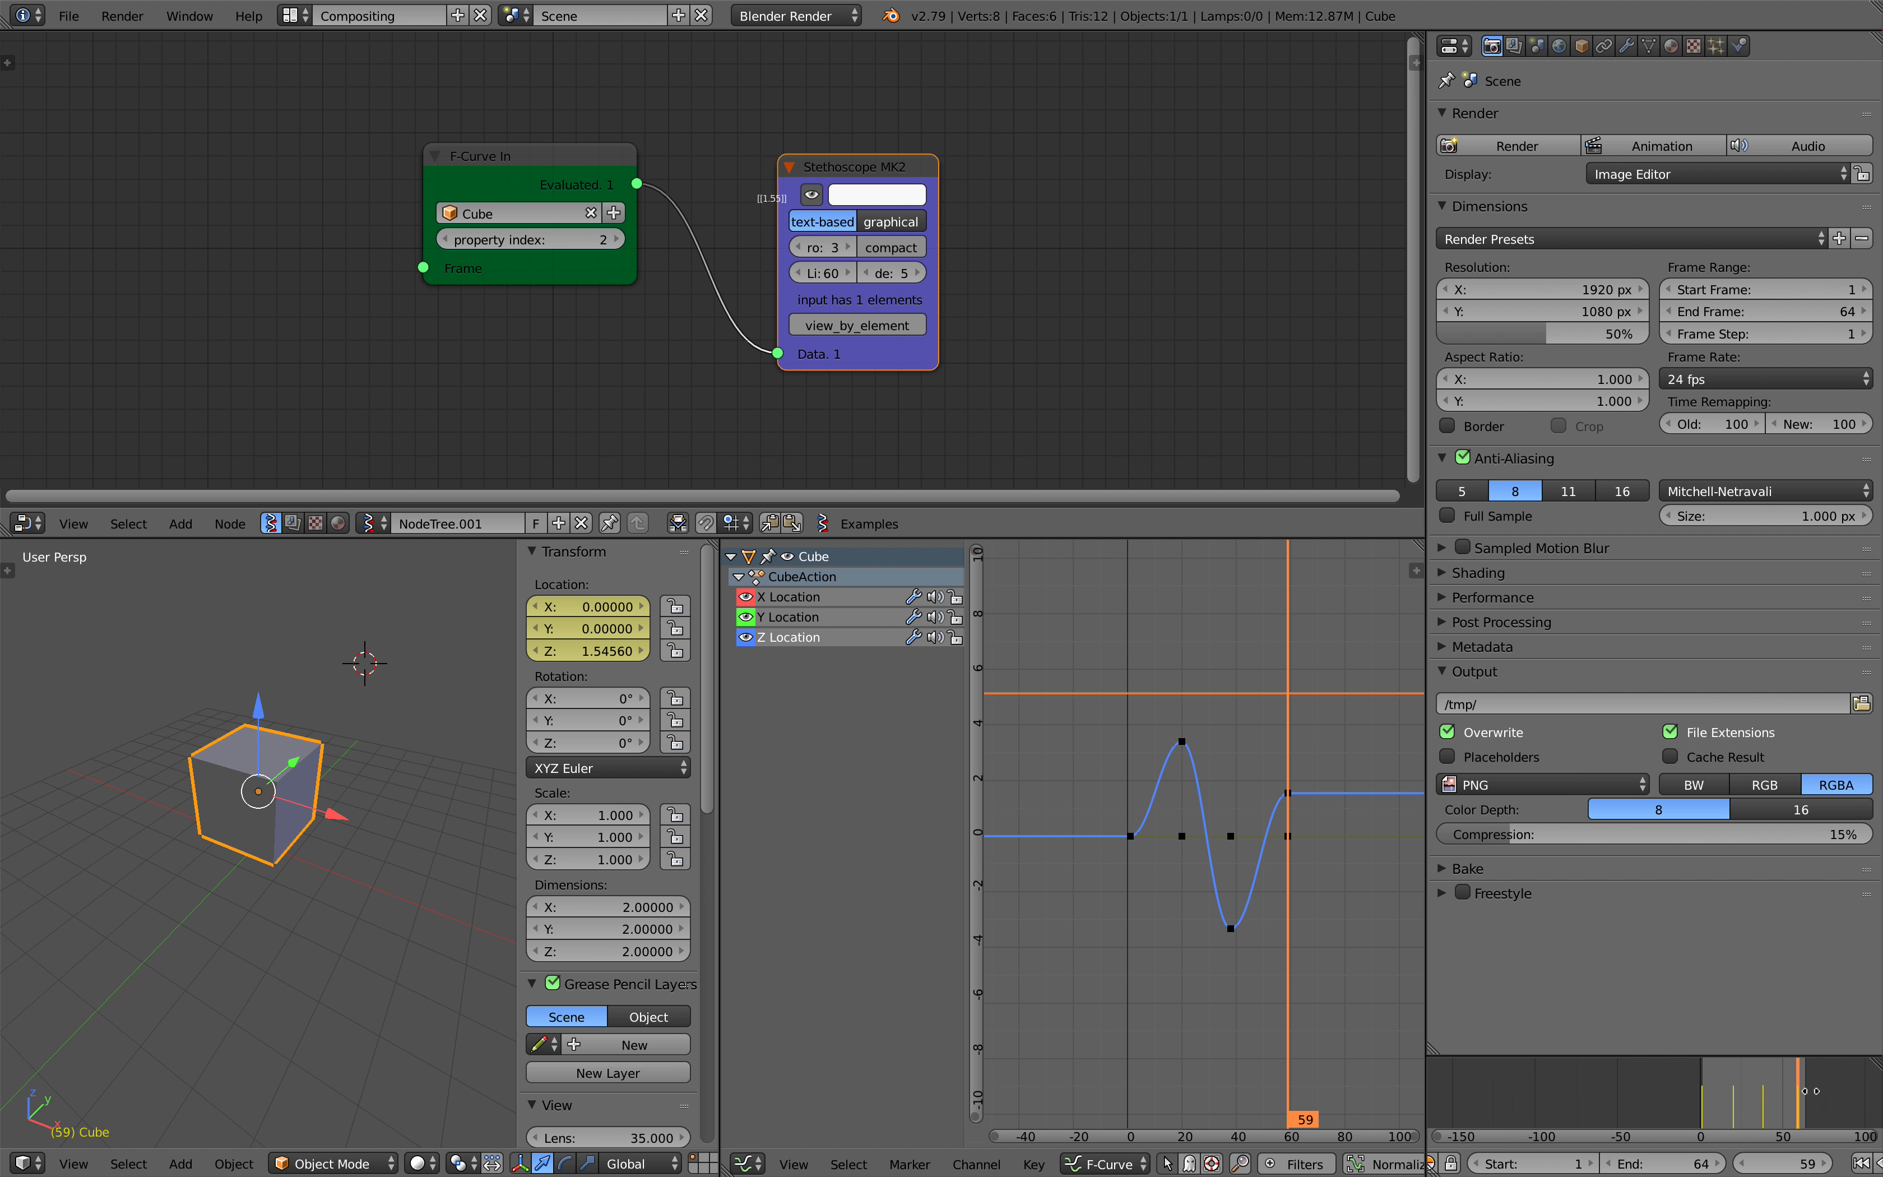
Scrub the animation to frame 16, comparing the Stethoscope's output with the Z Location curve.
left_click(1640, 1097)
left_click_drag(1647, 1097, 1712, 1093)
scroll(1245, 834, "up", 4)
middle_click_drag(1245, 834, 1241, 864, "ctrl")
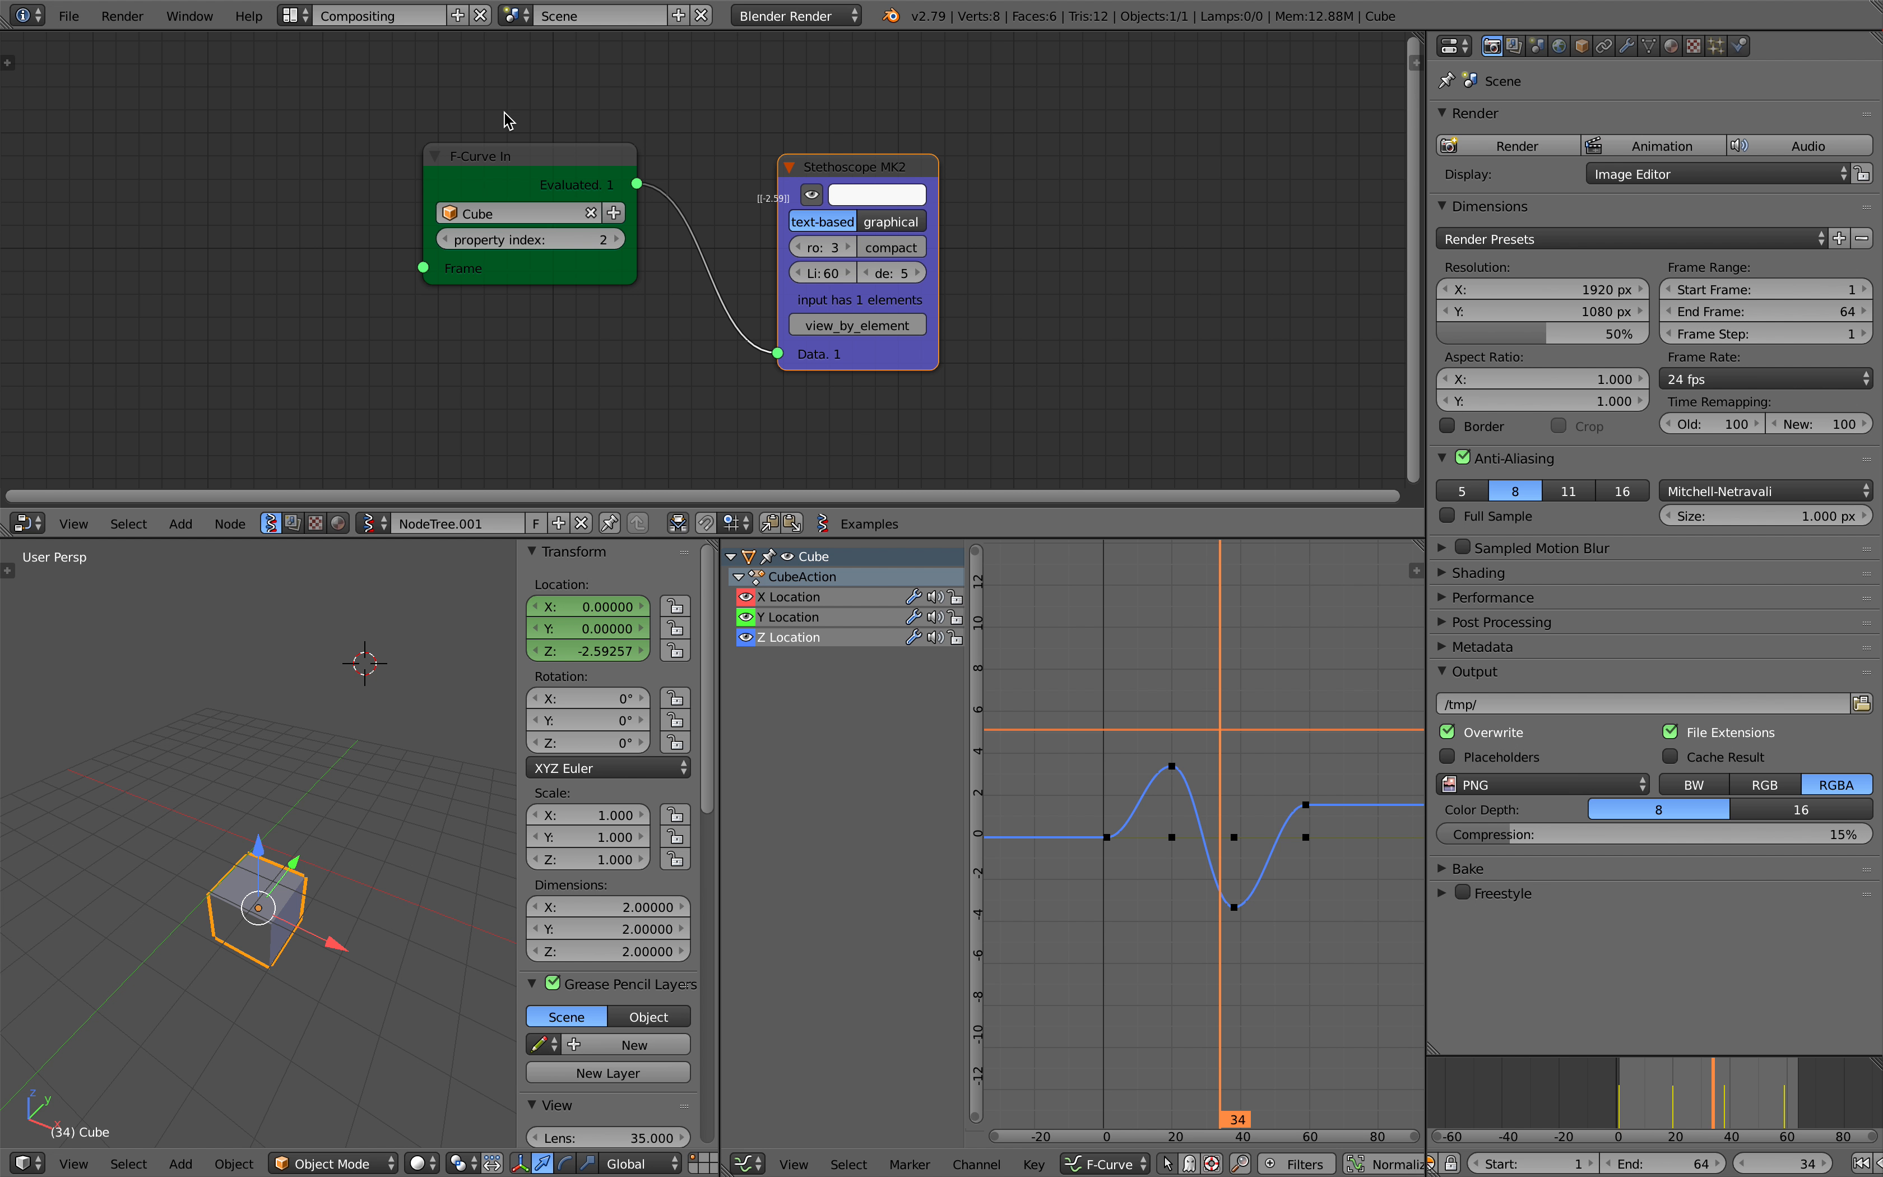
scroll(504, 121, "down", 1)
left_click(516, 162)
middle_click_drag(589, 196, 658, 172)
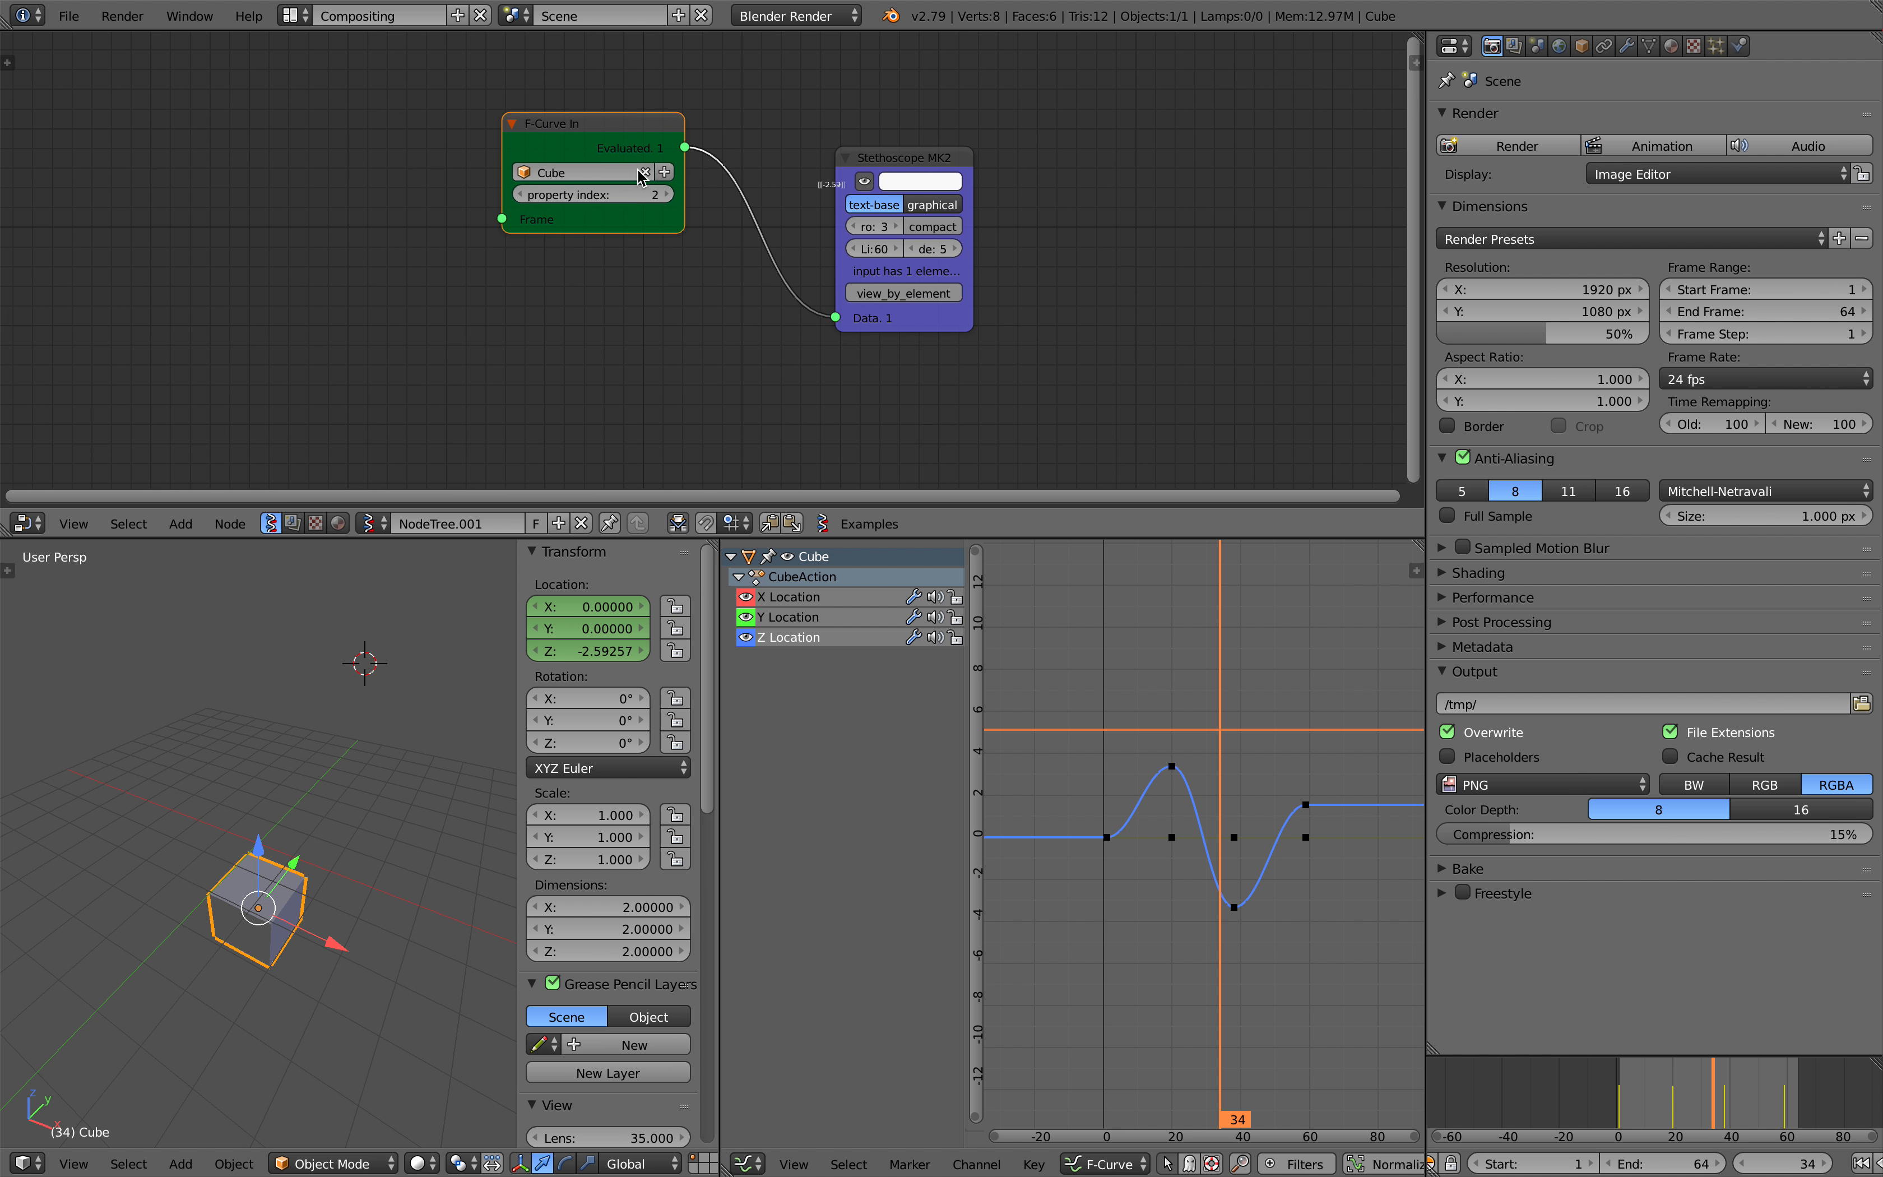
mouse_move(1672, 1111)
left_mouse_down()
mouse_move(1628, 1102)
mouse_move(1662, 1102)
left_mouse_up()
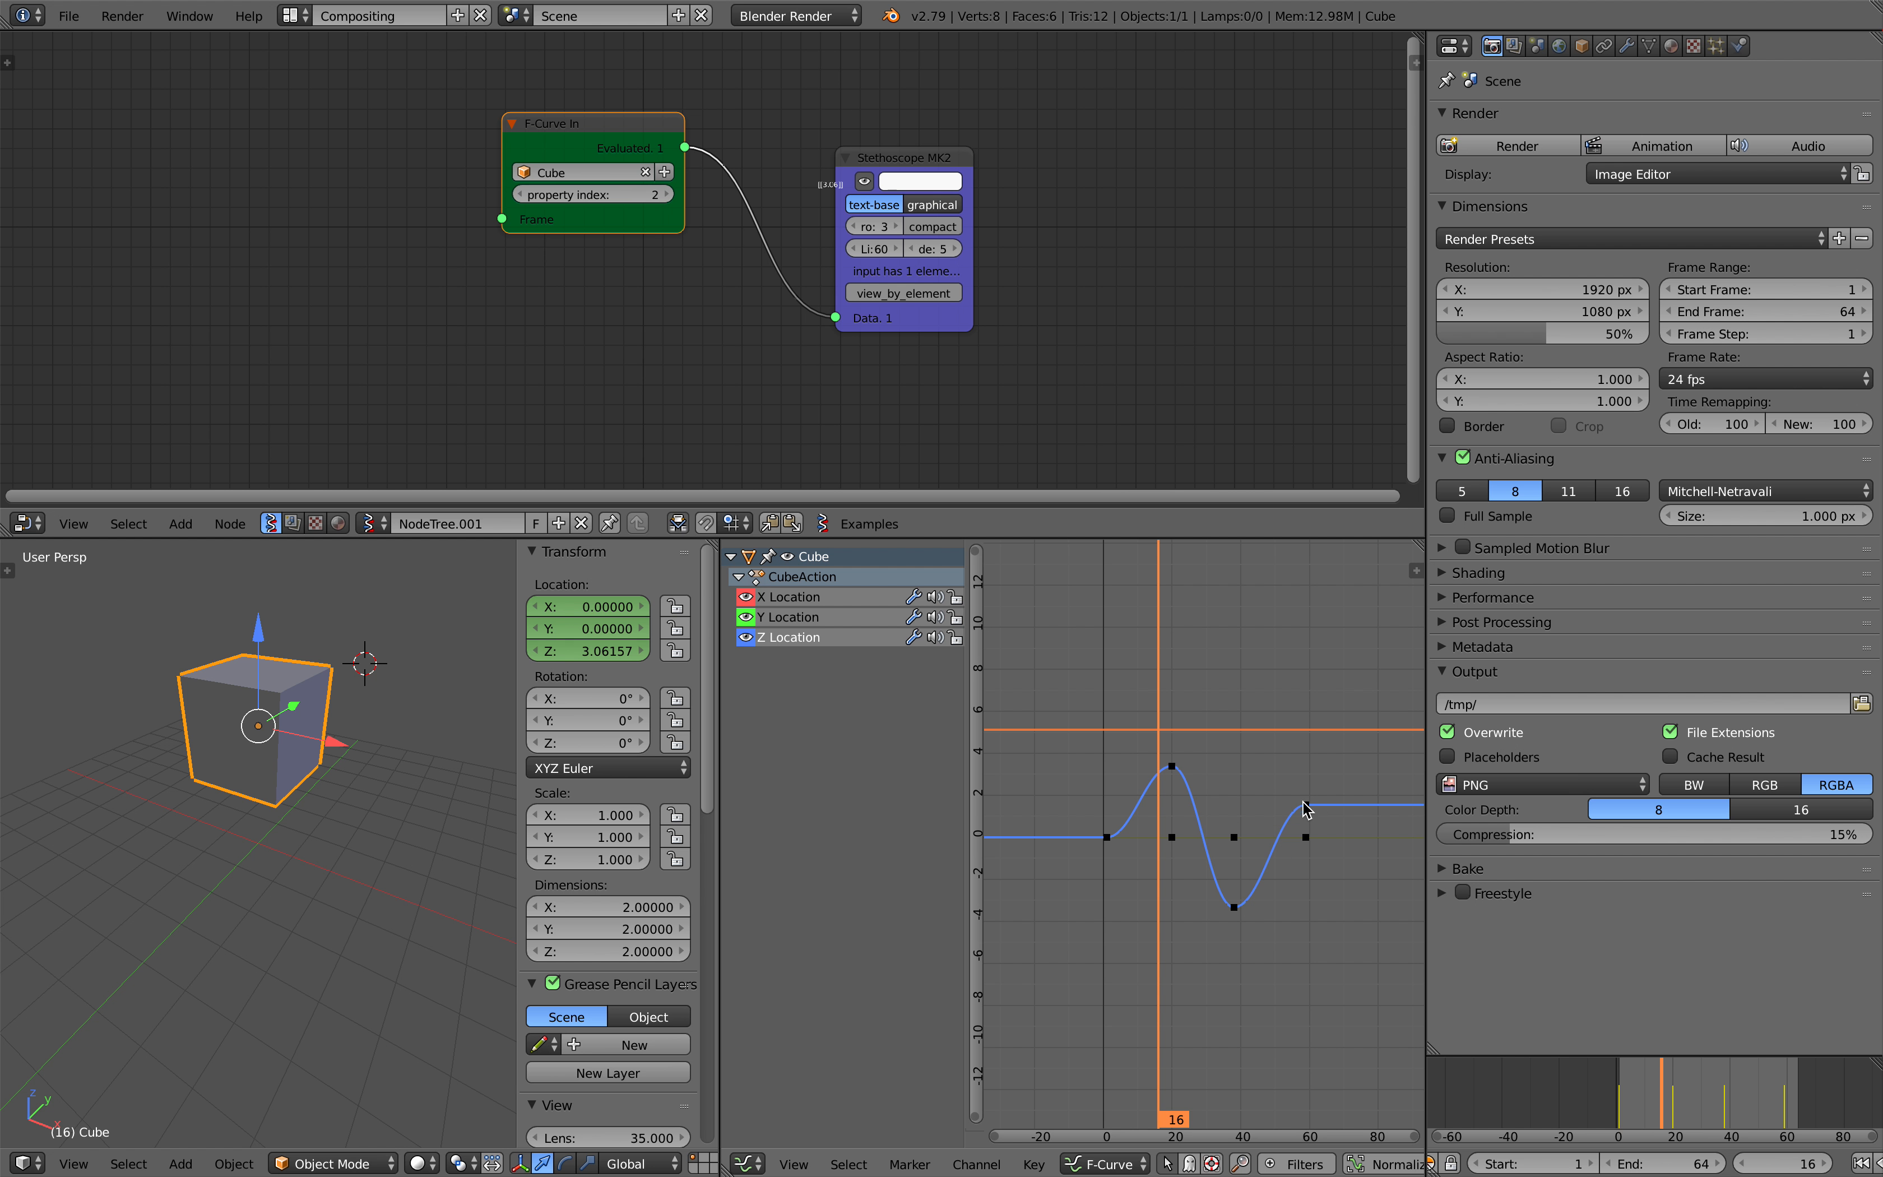
Add an Int node to the left of the F-Curve In node.
scroll(451, 310, "down", 1)
scroll(317, 241, "up", 2)
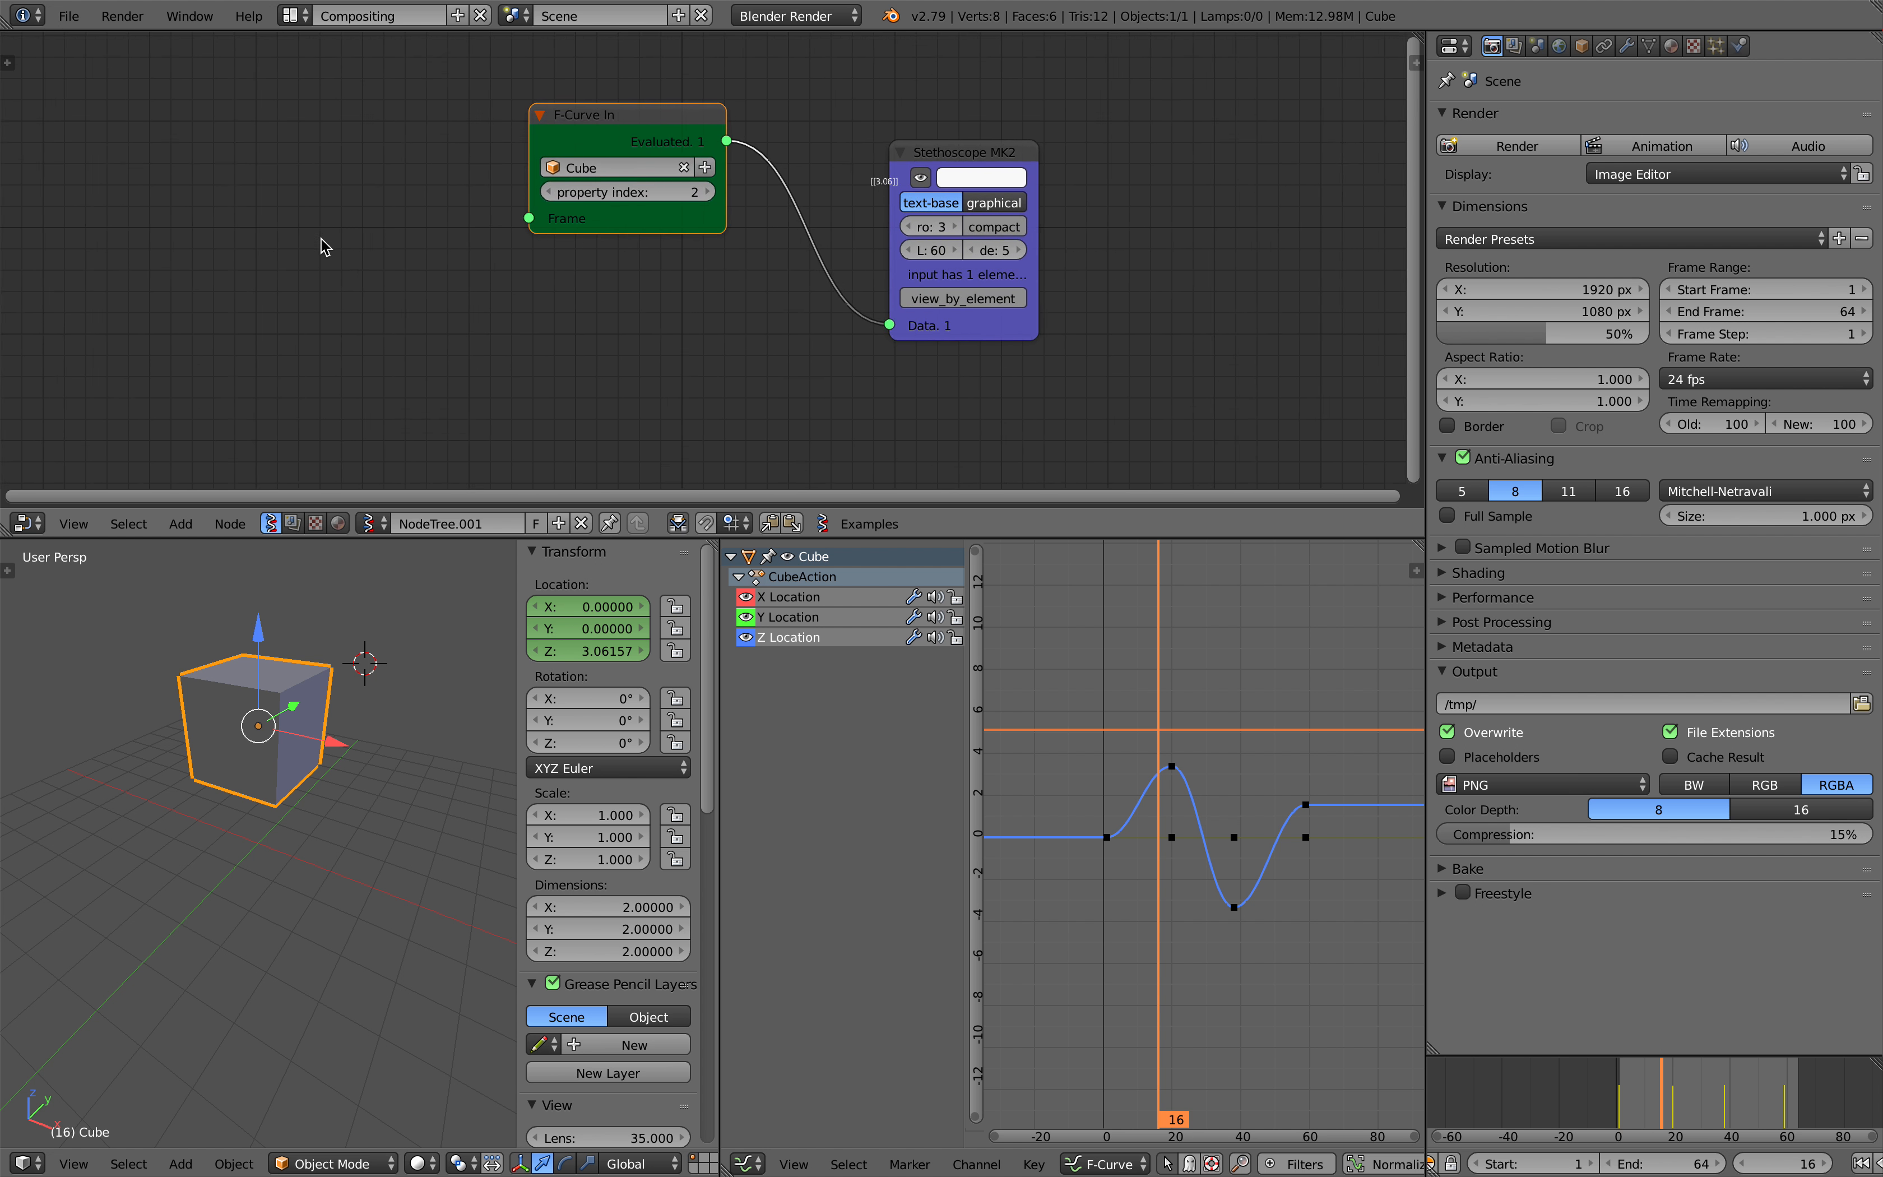
middle_click_drag(517, 264, 461, 259)
scroll(473, 225, "up", 1)
left_click_drag(412, 220, 371, 212)
key("shift+a")
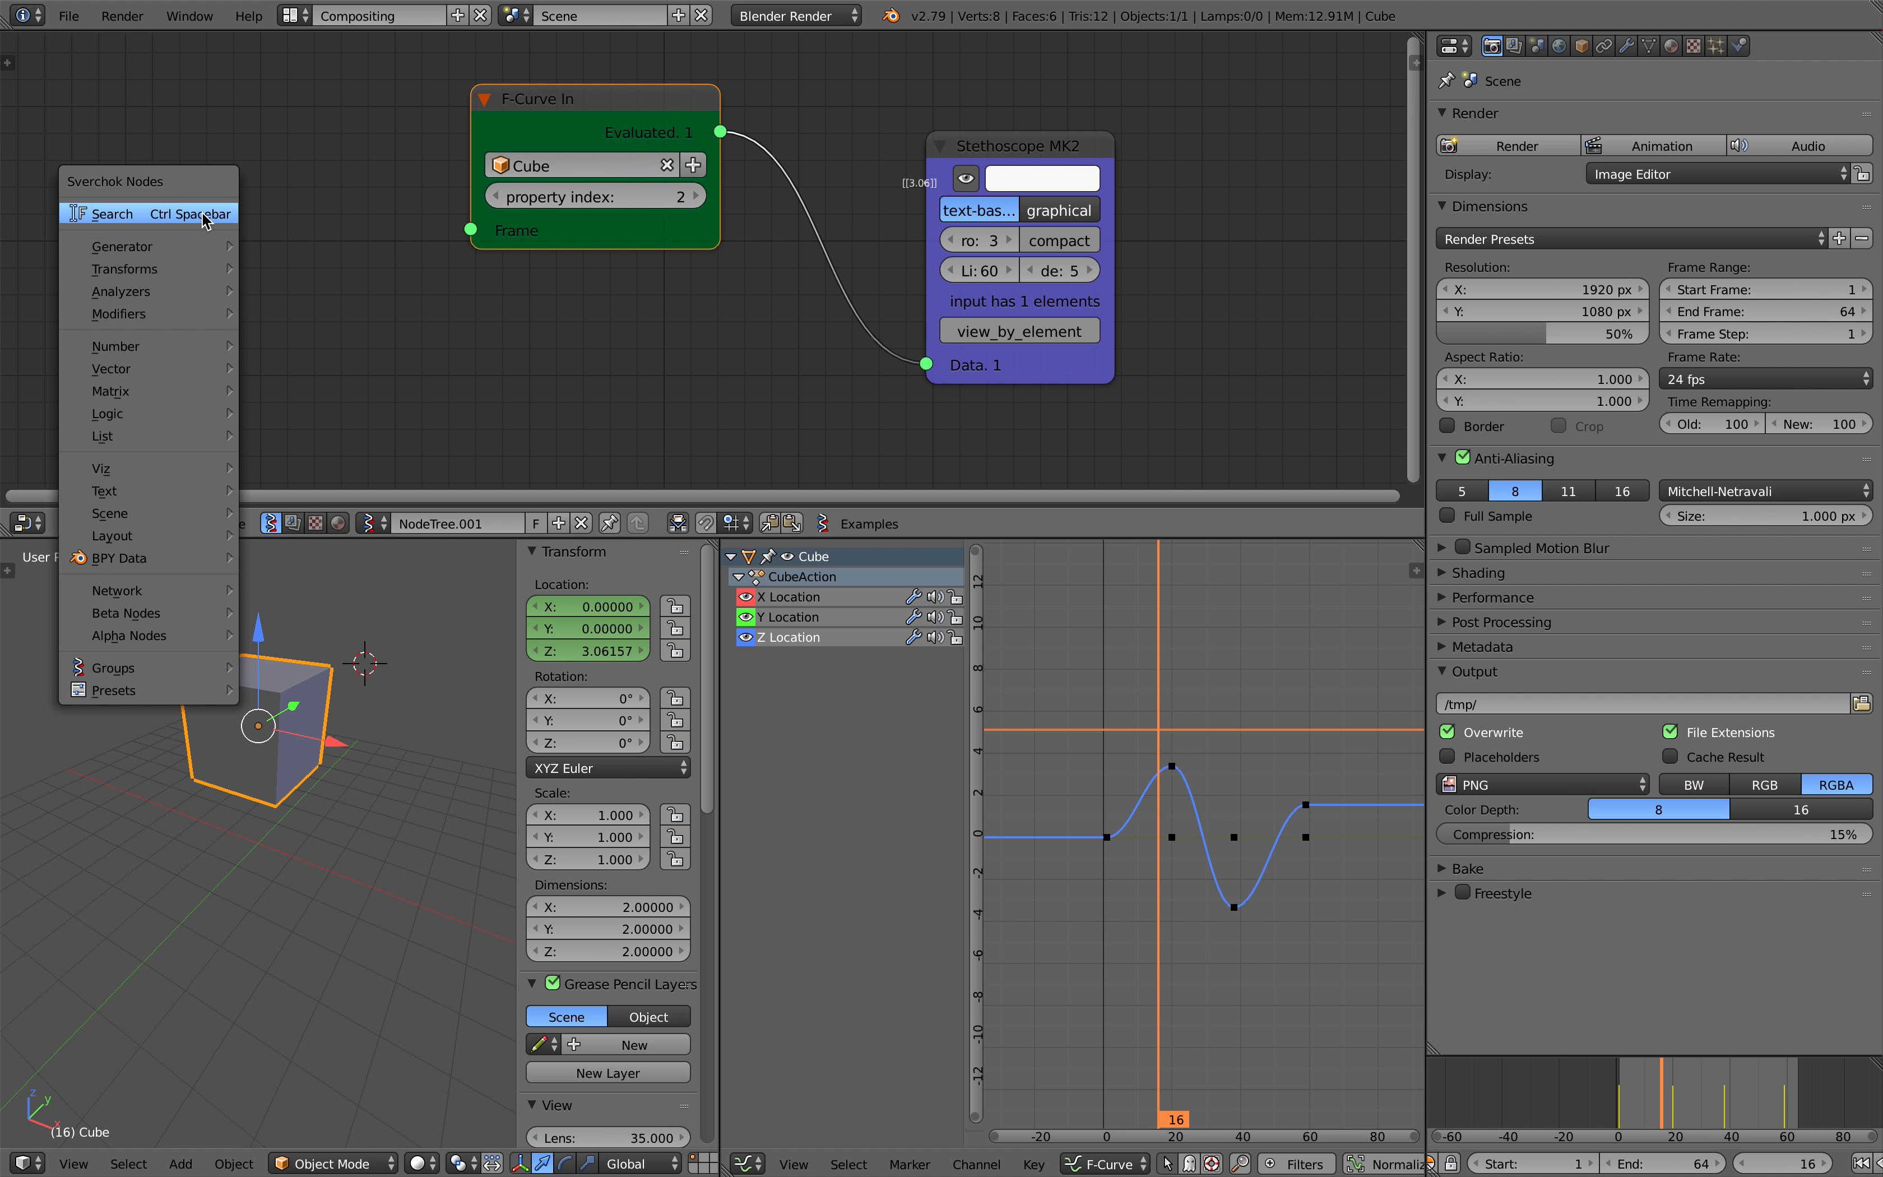
left_click(205, 206)
type("int")
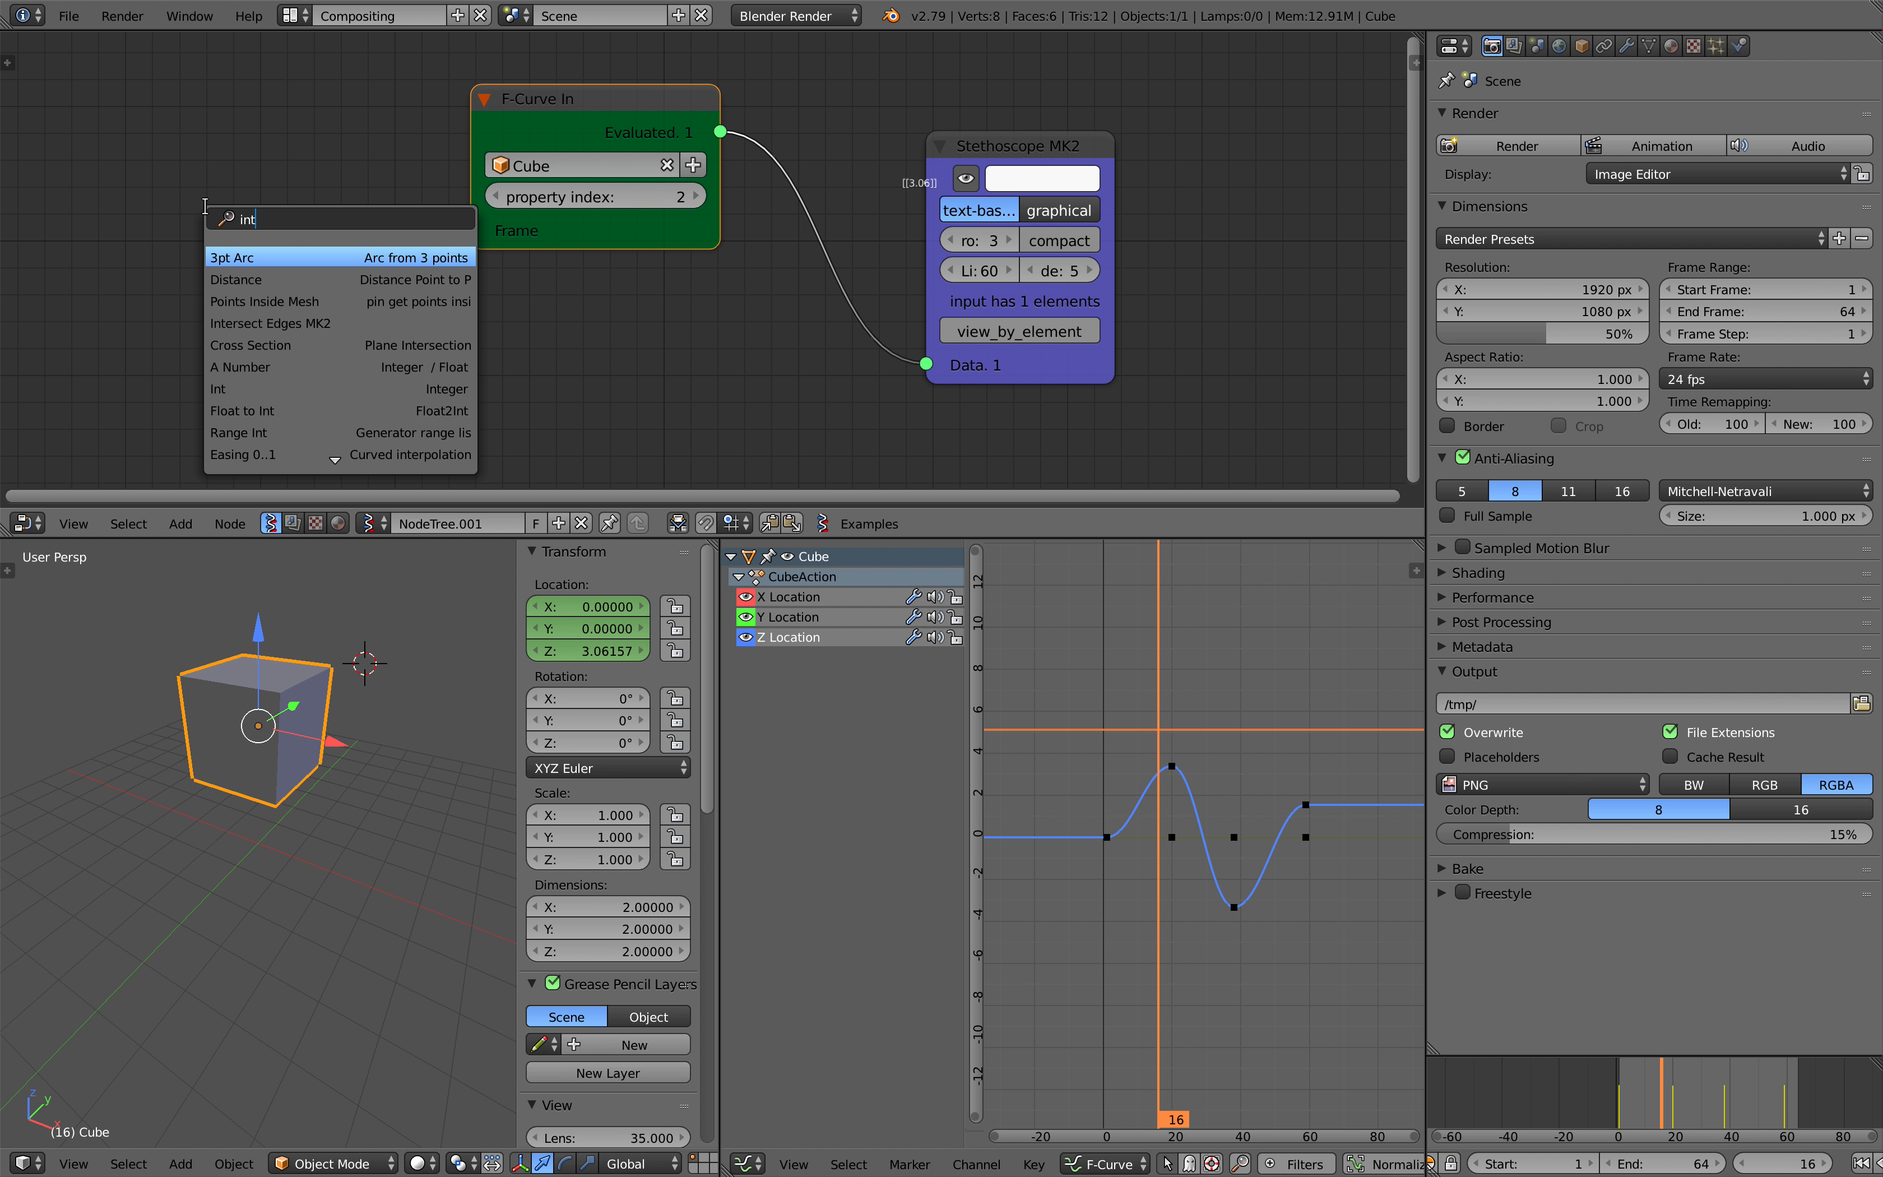
key("Down")
key("Down")
key("Down")
key("Down")
key("Down")
key("Down")
key("Return")
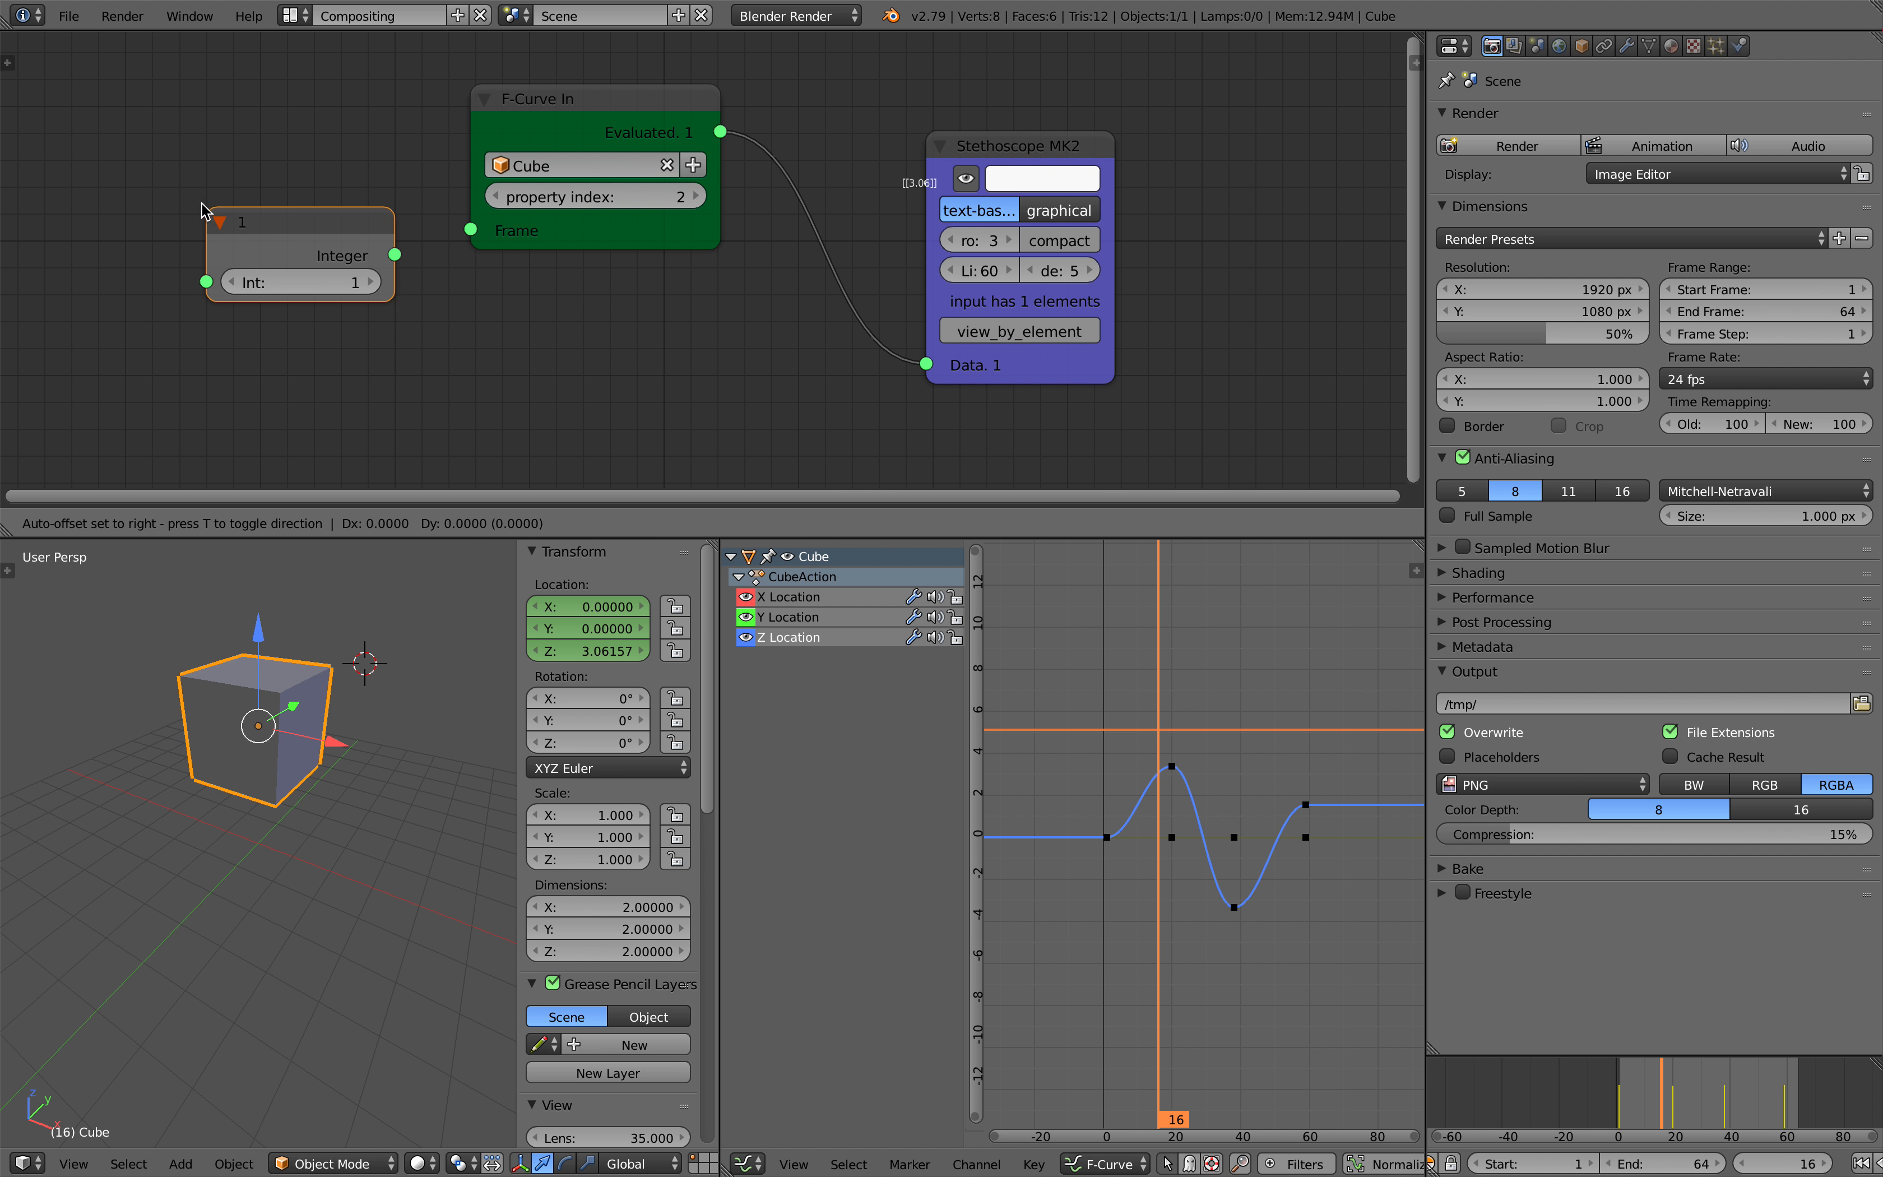
left_click(140, 168)
Add an A Number node below the Int node and connect it to F-Curve In's Frame input.
key("shift+a")
left_click(374, 399)
type("float")
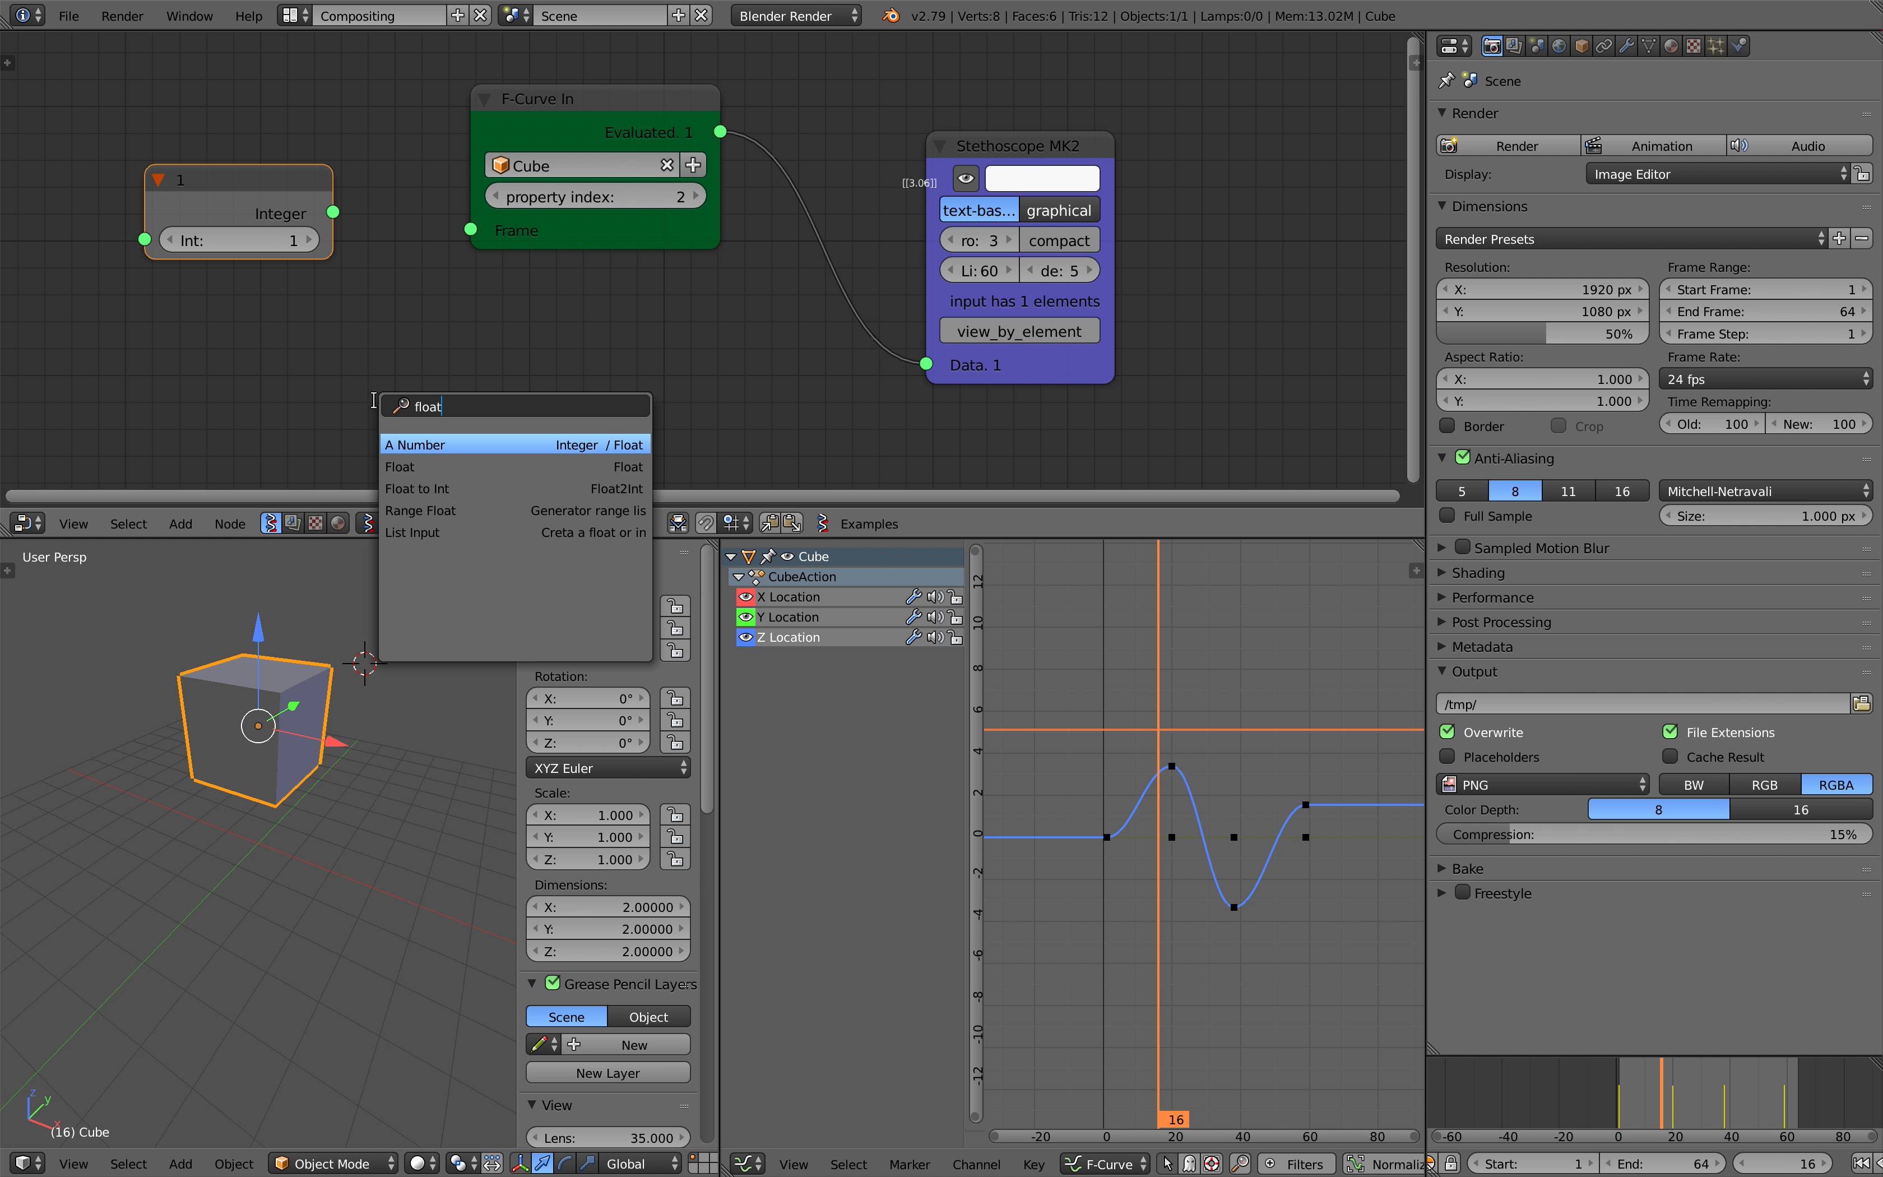
key("Return")
left_click(166, 347)
left_click_drag(204, 323, 479, 220)
Test the A Number node with integer frames such as 28 and 6, and float frames such as 6.30 and 5.40.
left_click(263, 346)
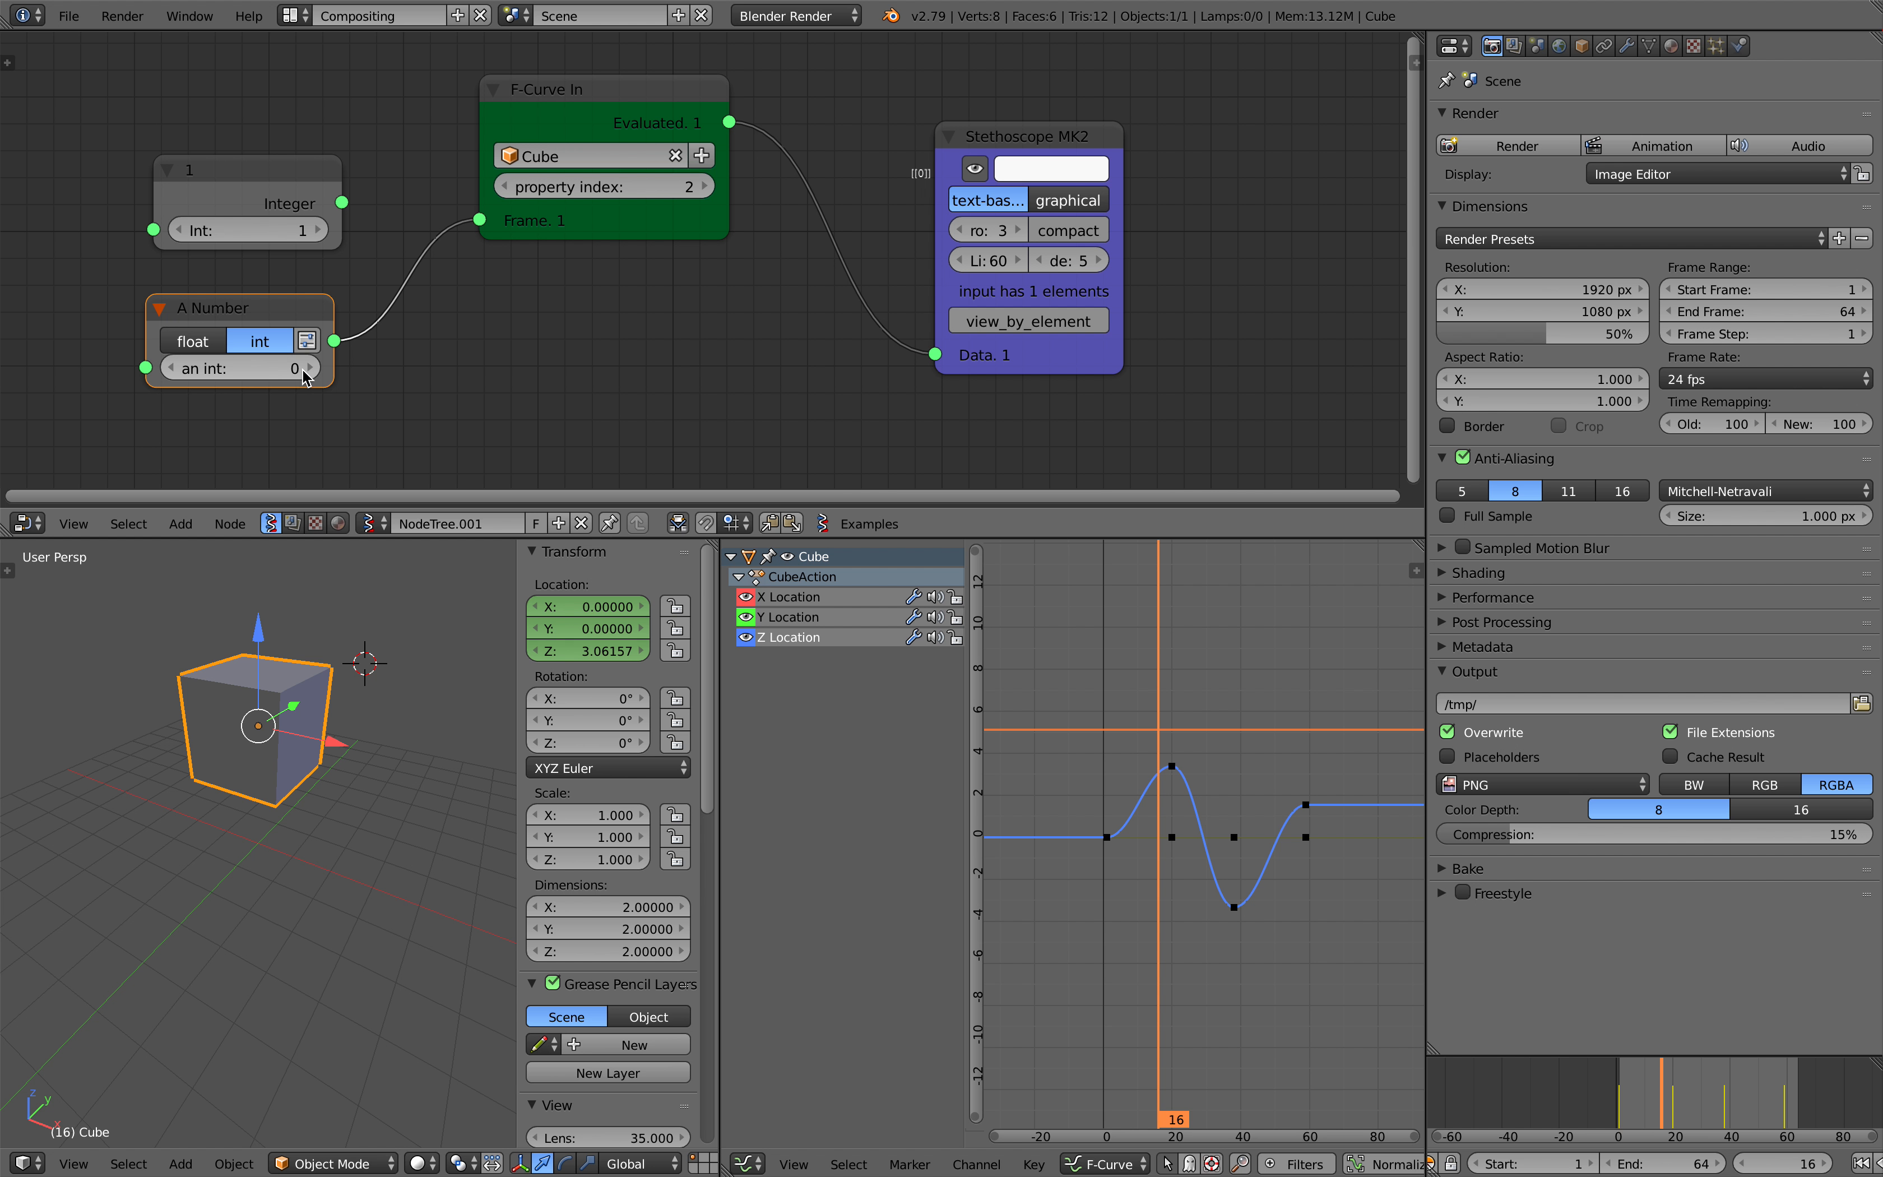
left_click_drag(309, 372, 358, 372)
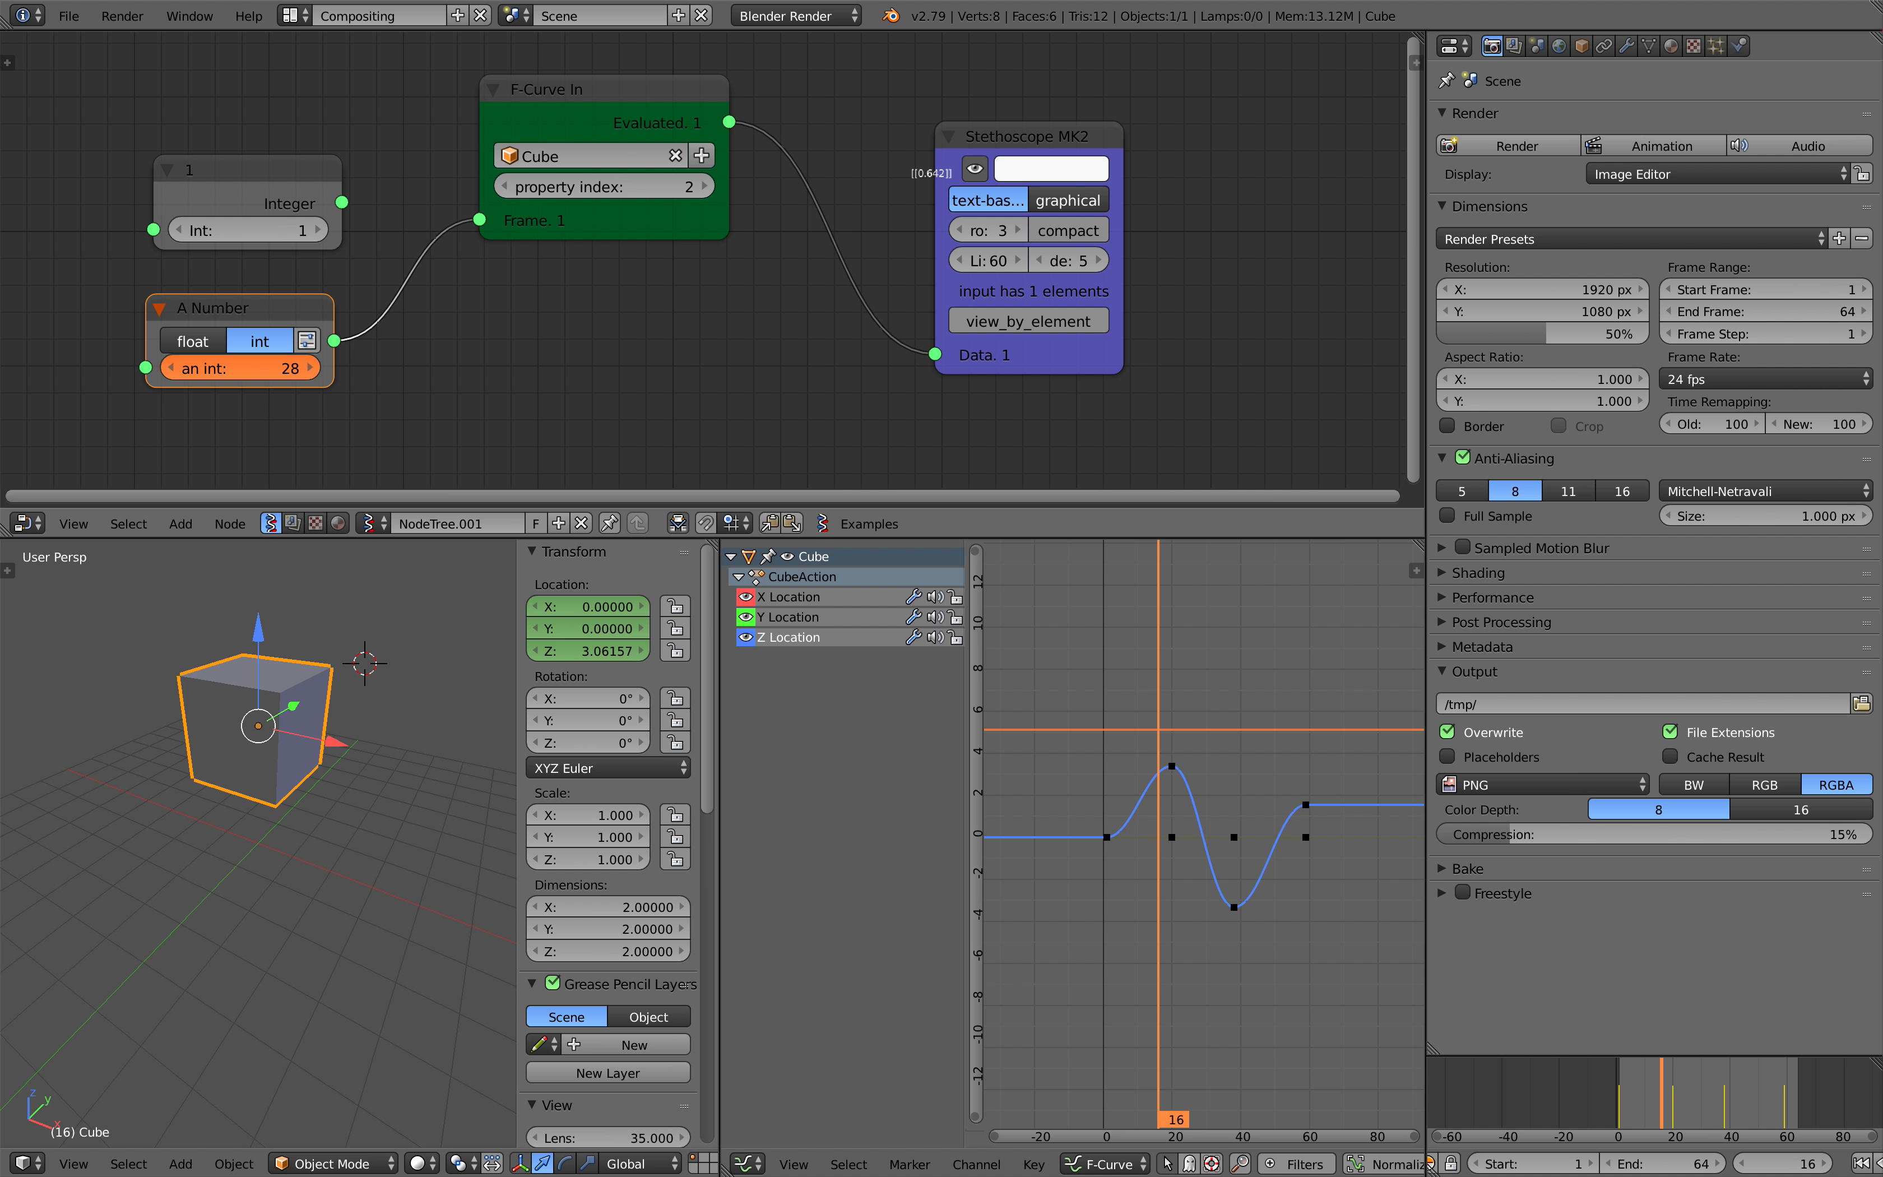
left_click_drag(311, 372, 267, 372)
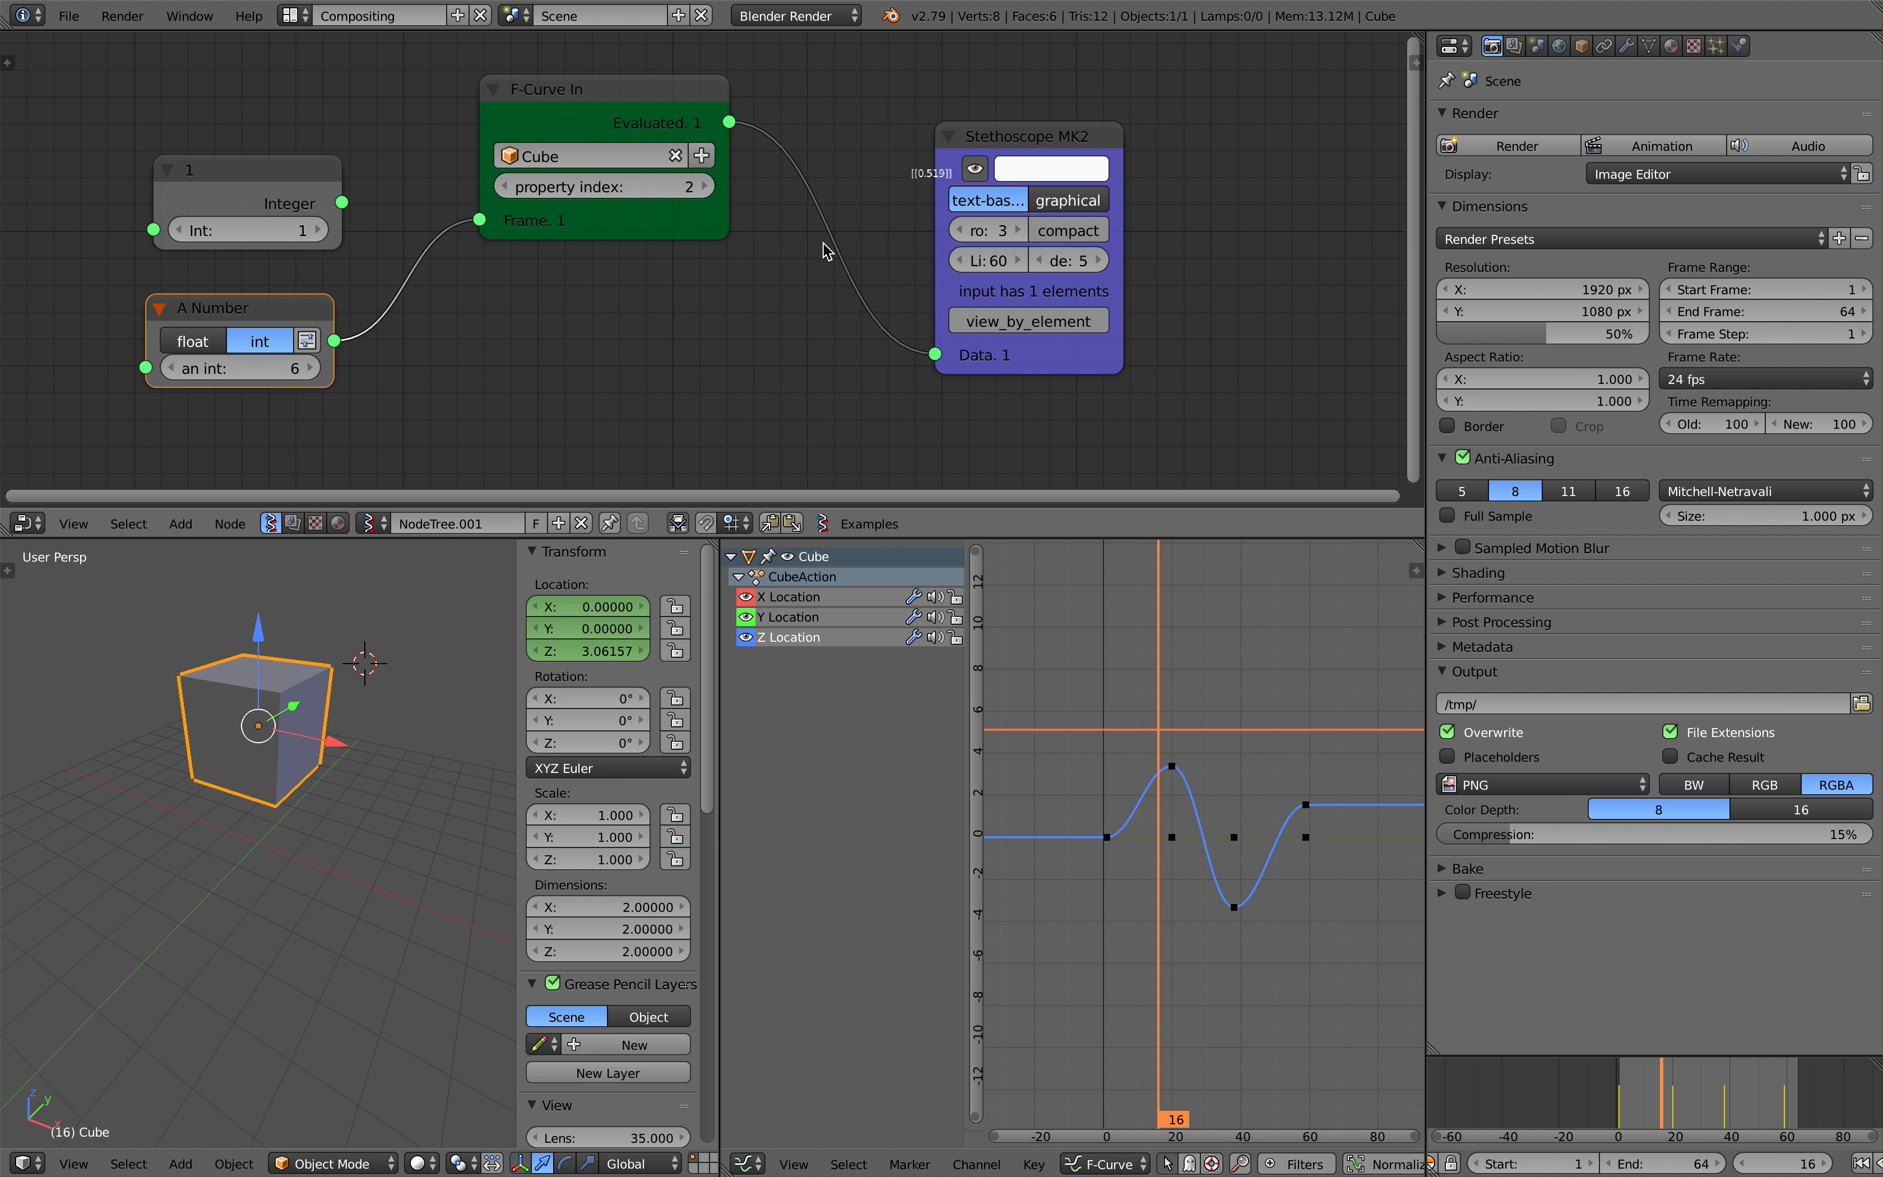
left_click_drag(973, 152, 1044, 152)
left_click_drag(265, 368, 226, 368)
left_click(206, 343)
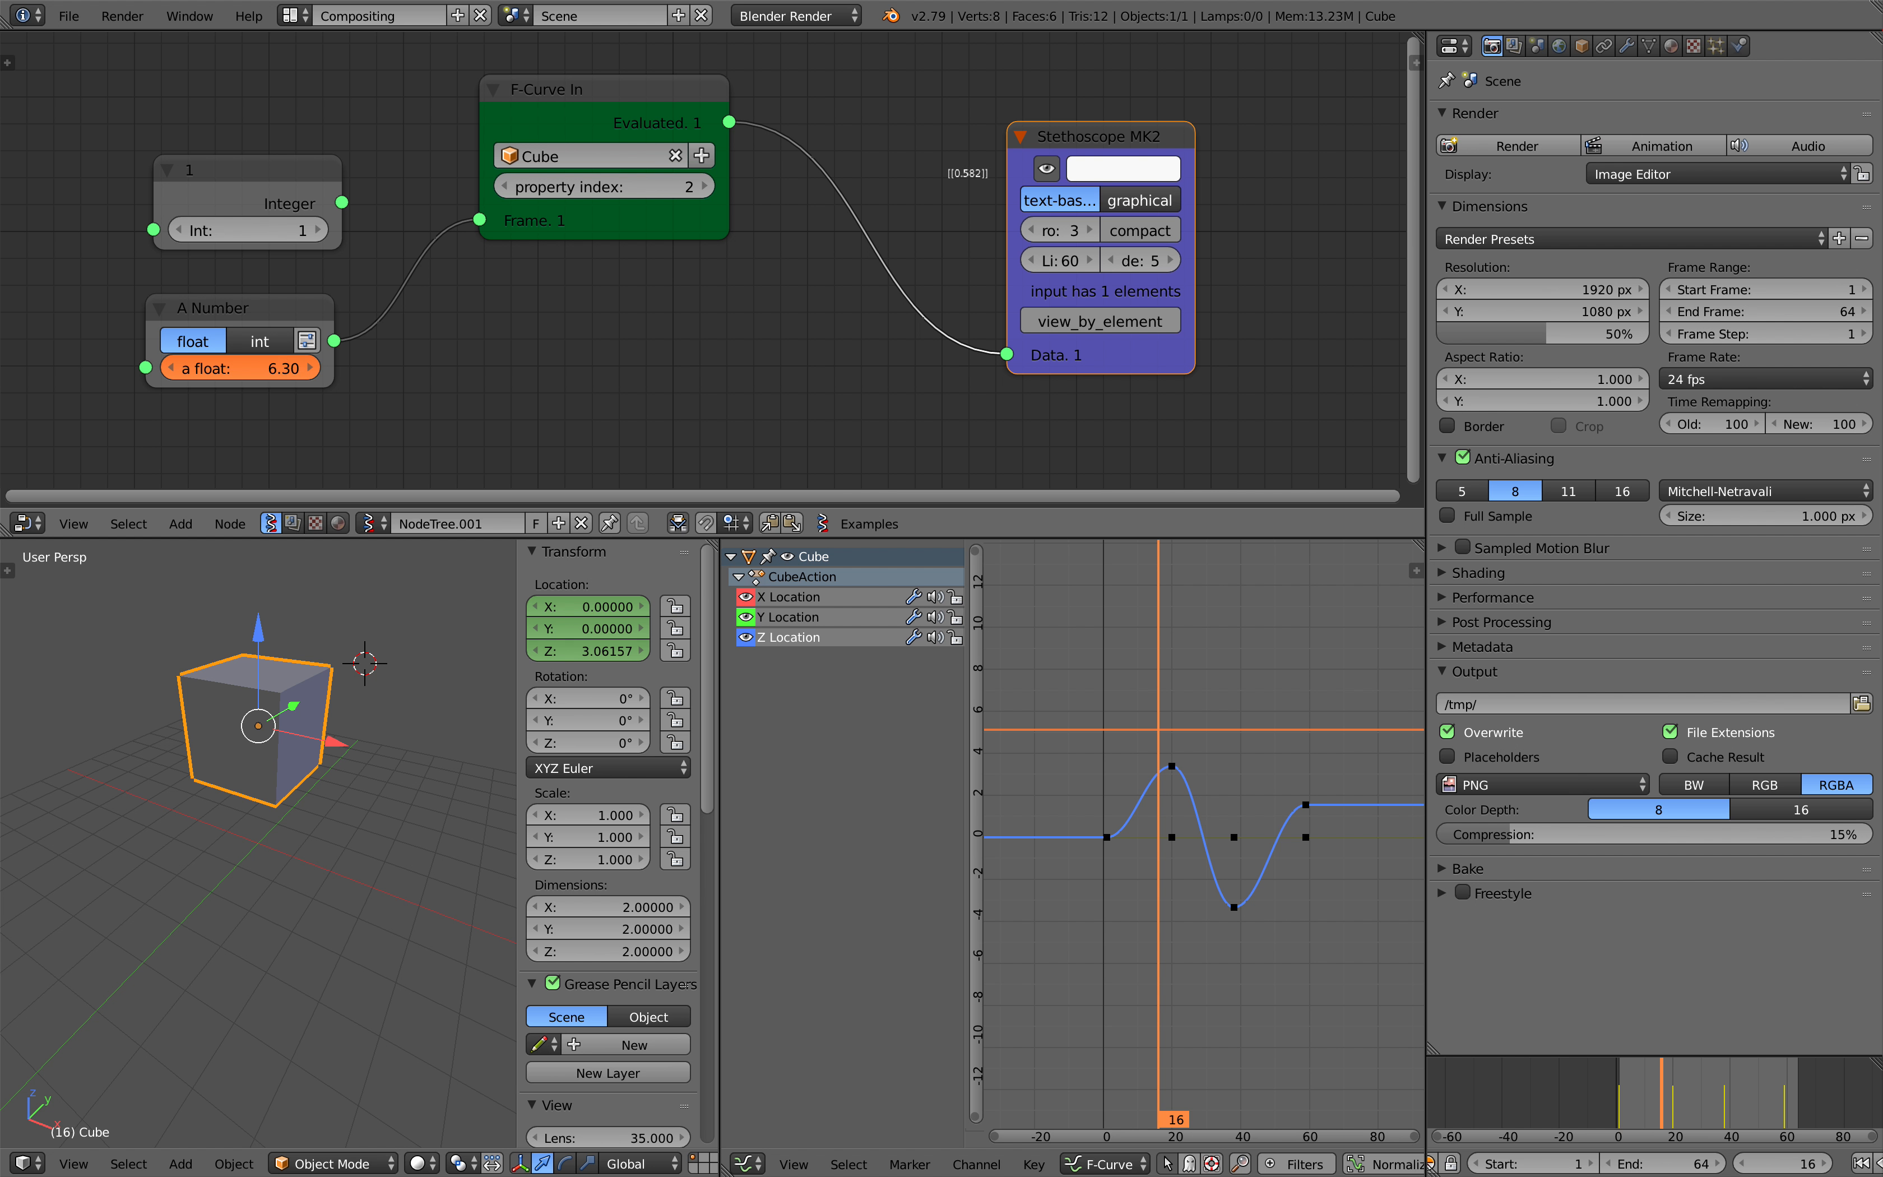
left_click_drag(226, 368, 319, 318)
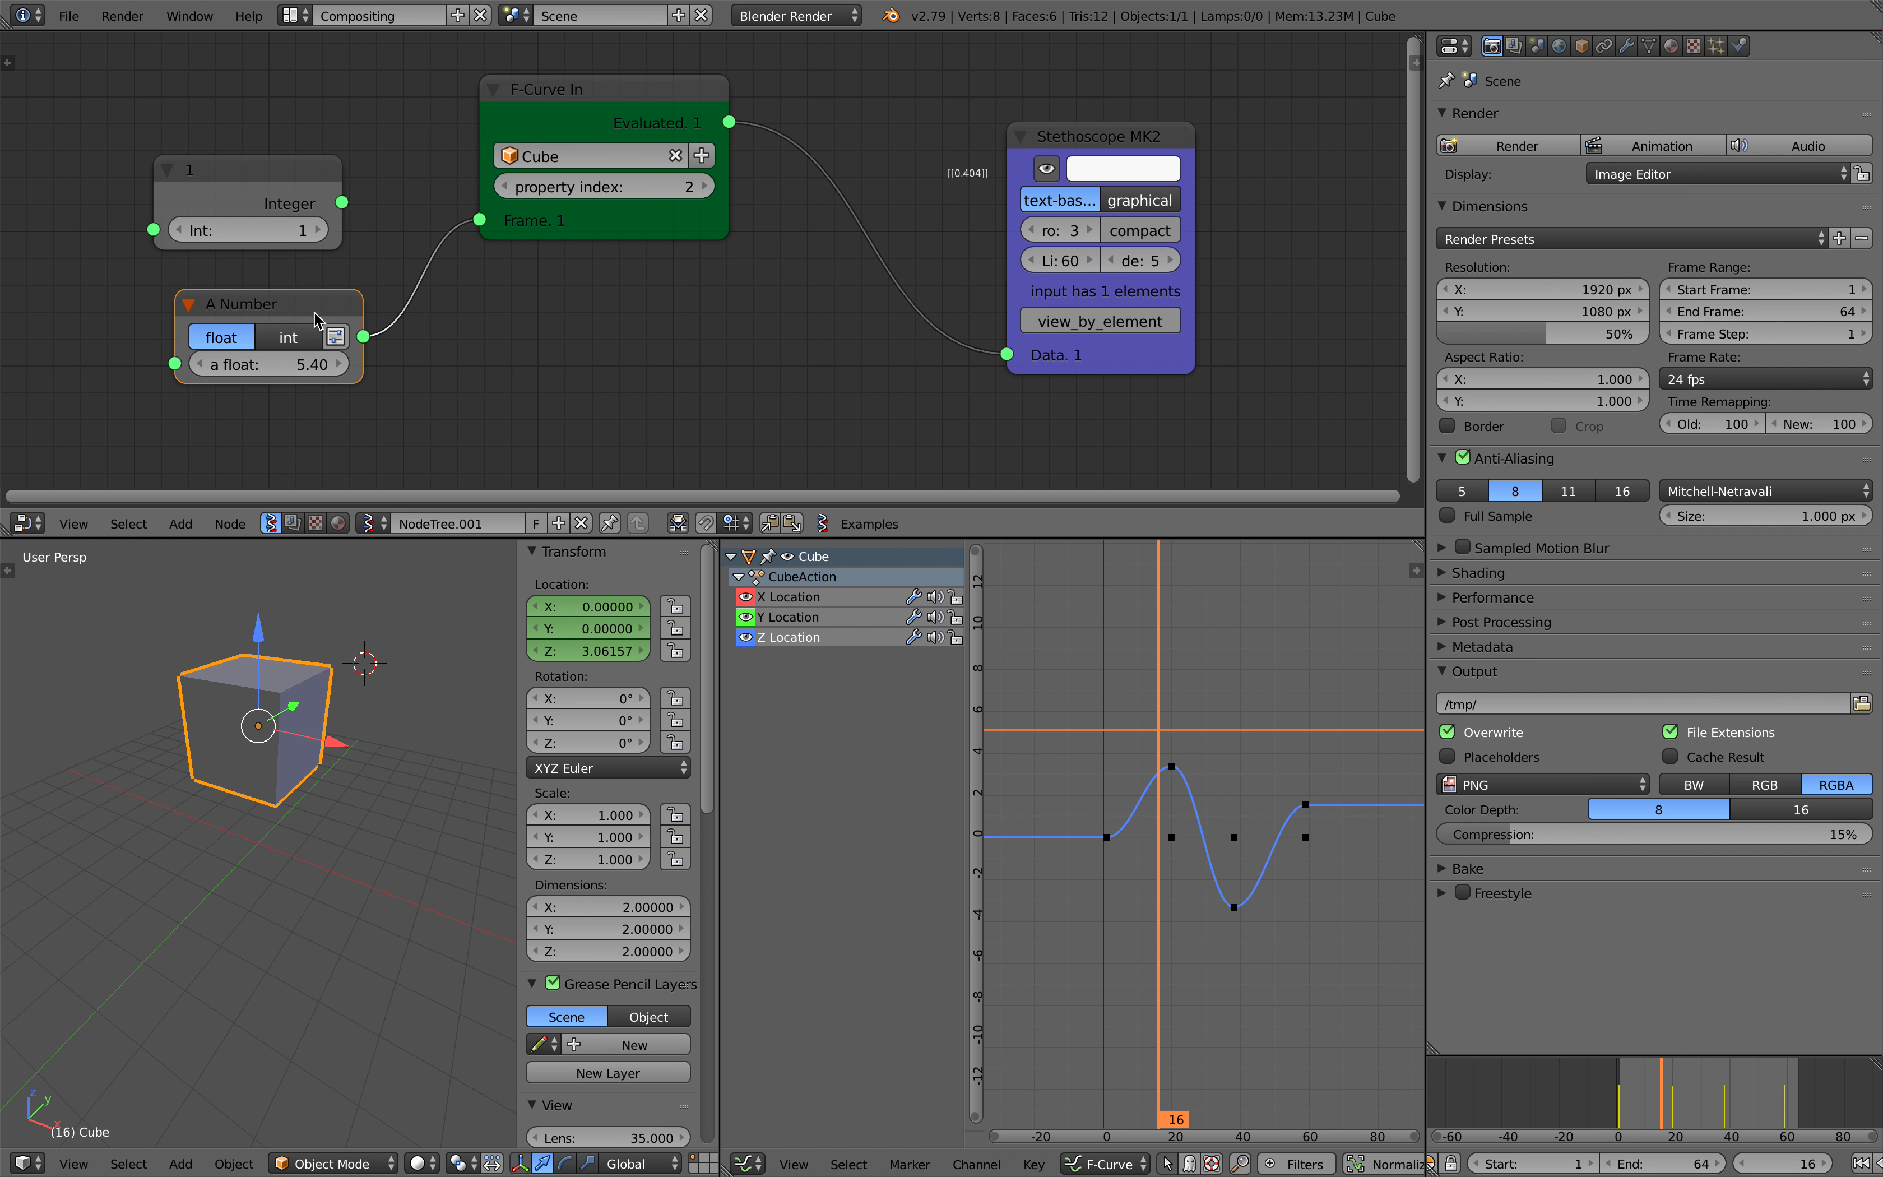
Delete the A Number and Int nodes.
key("x")
left_click(262, 192)
key("x")
Add a Range Int node to the left of the F-Curve In node.
key("shift+a")
left_click(262, 192)
type("ran")
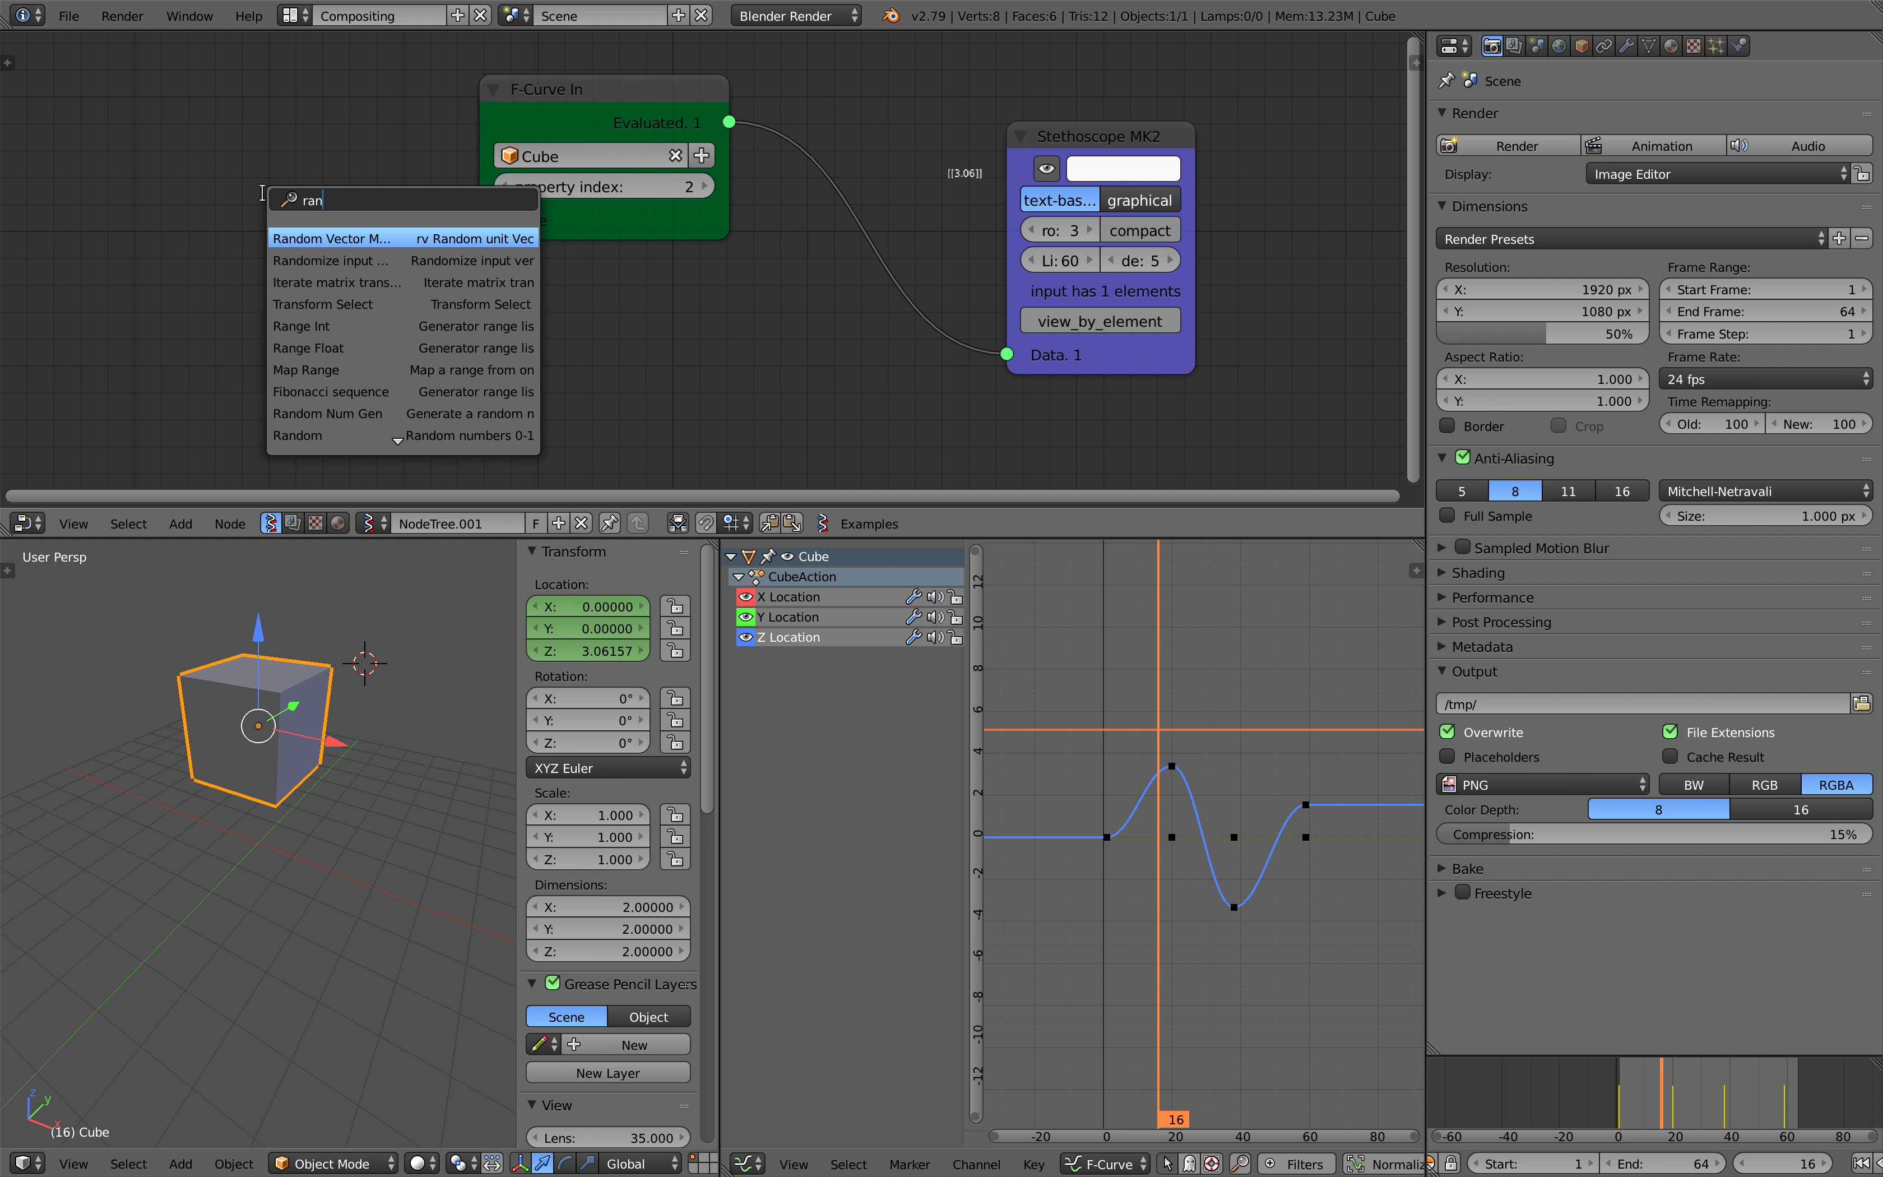
type("ge")
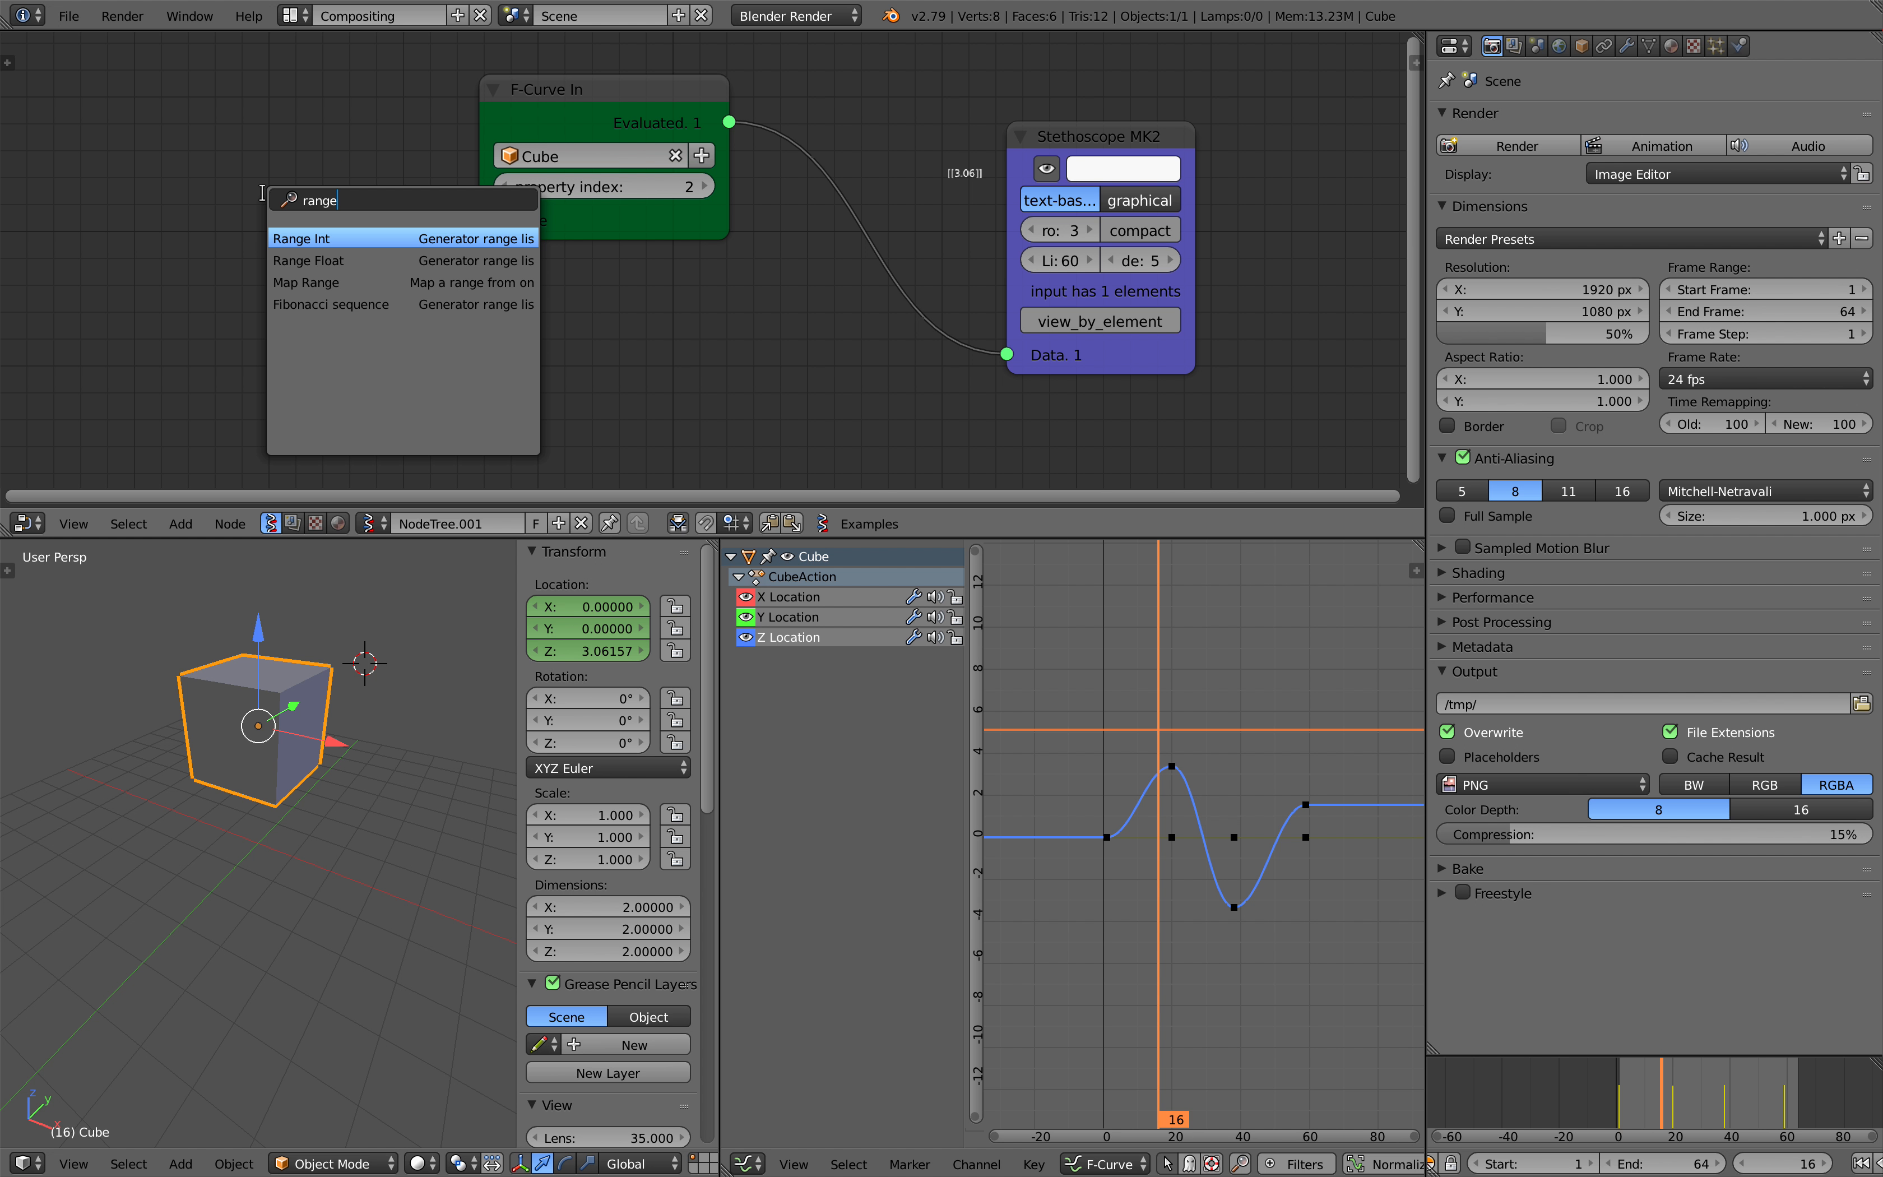
left_click(307, 239)
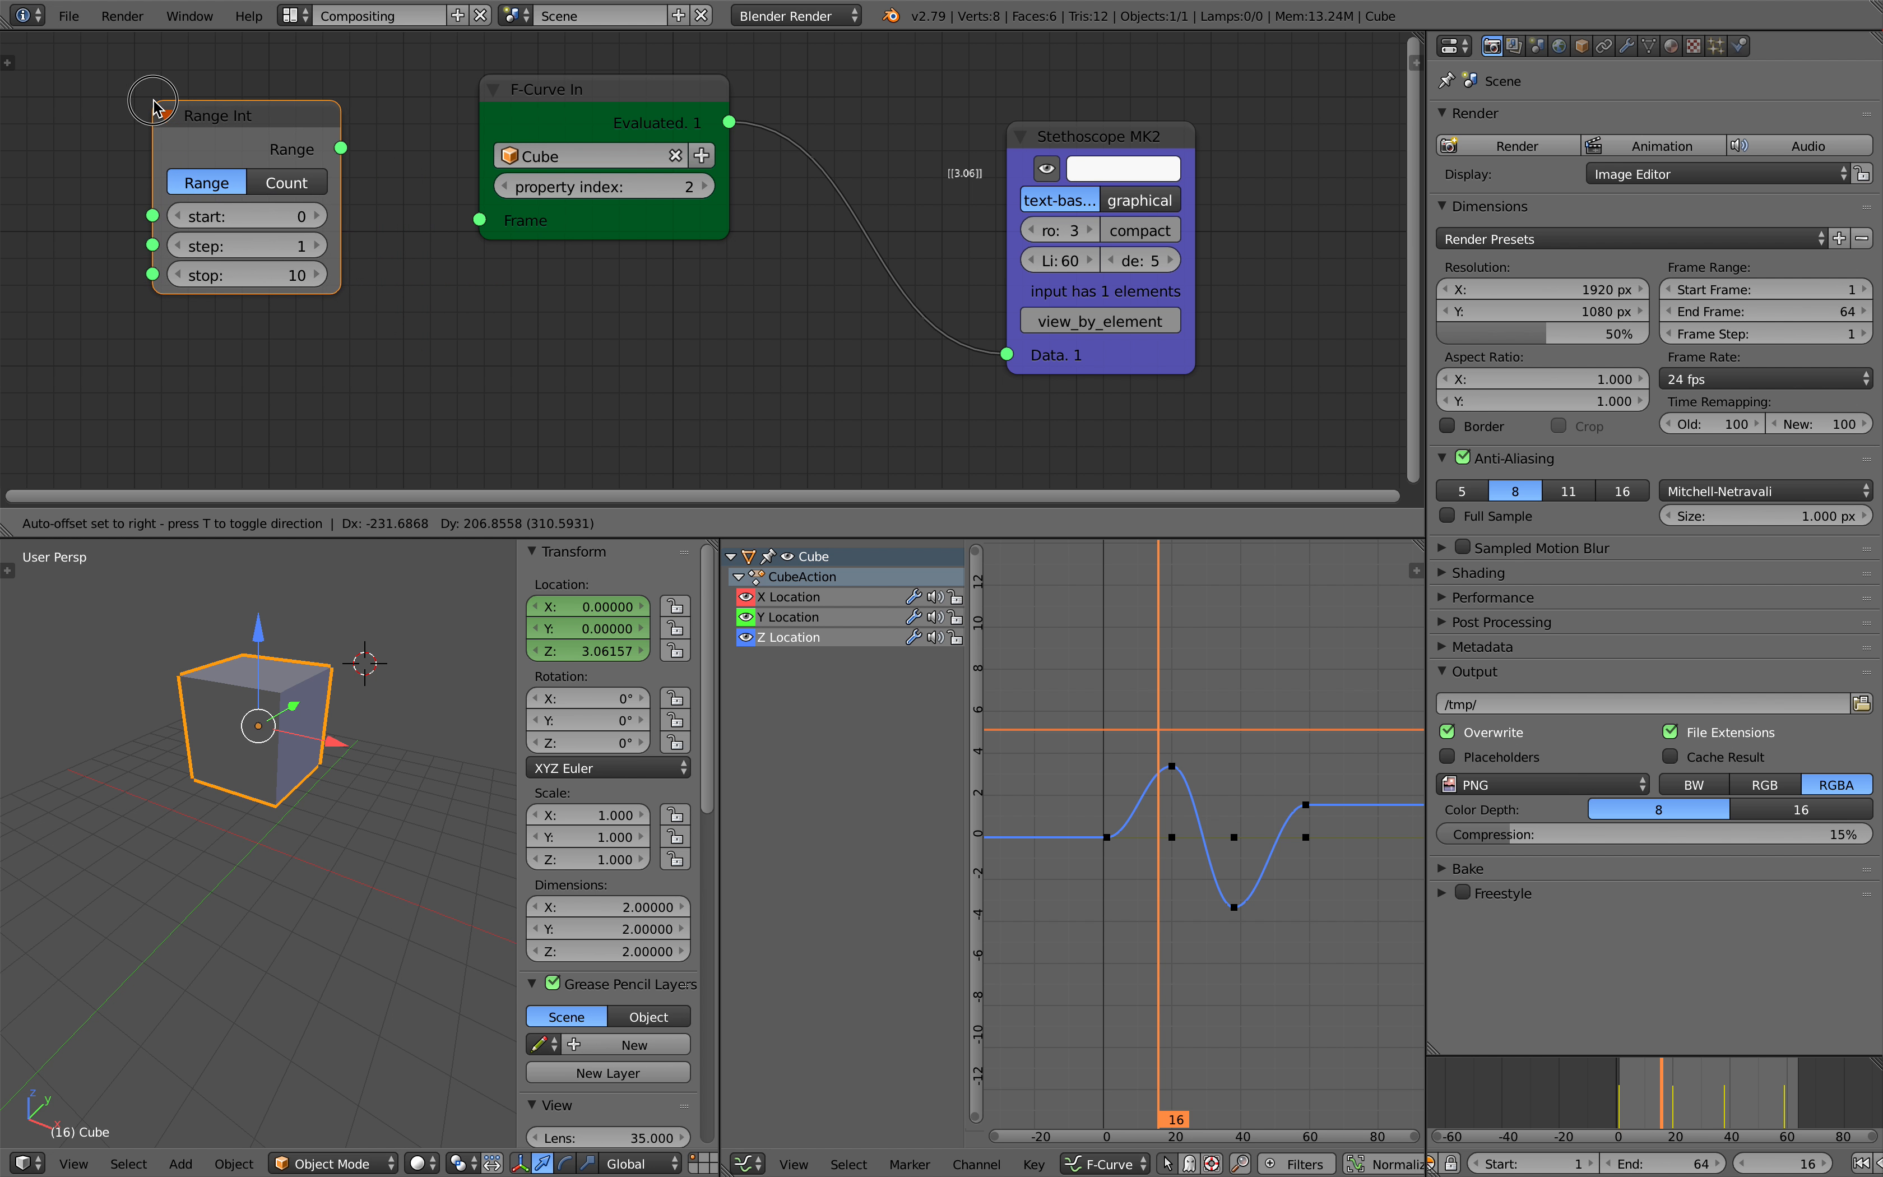
Add a Range Float node below the Range Int node.
key("shift+a")
left_click(437, 304)
type("range f")
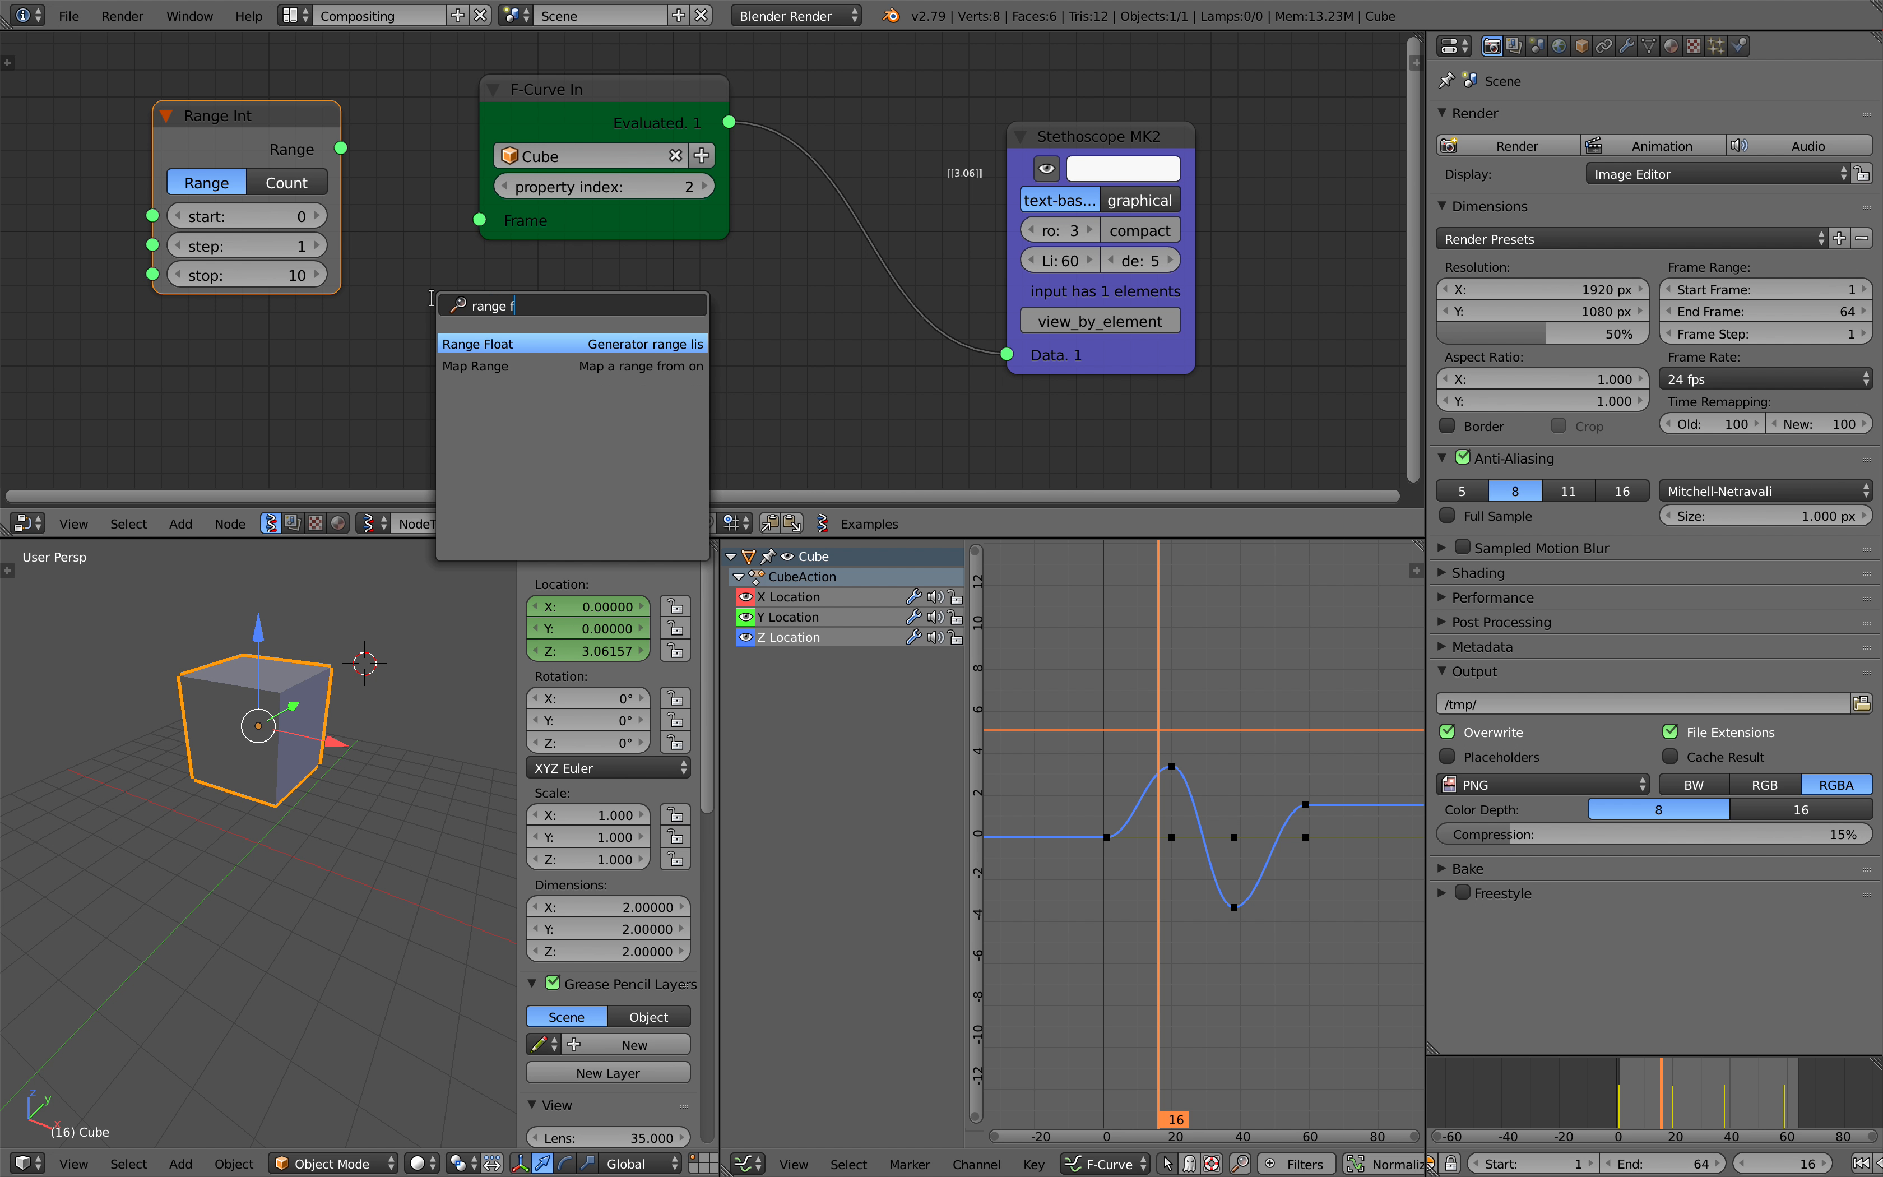
key("Return")
left_click(146, 340)
scroll(334, 323, "down", 1)
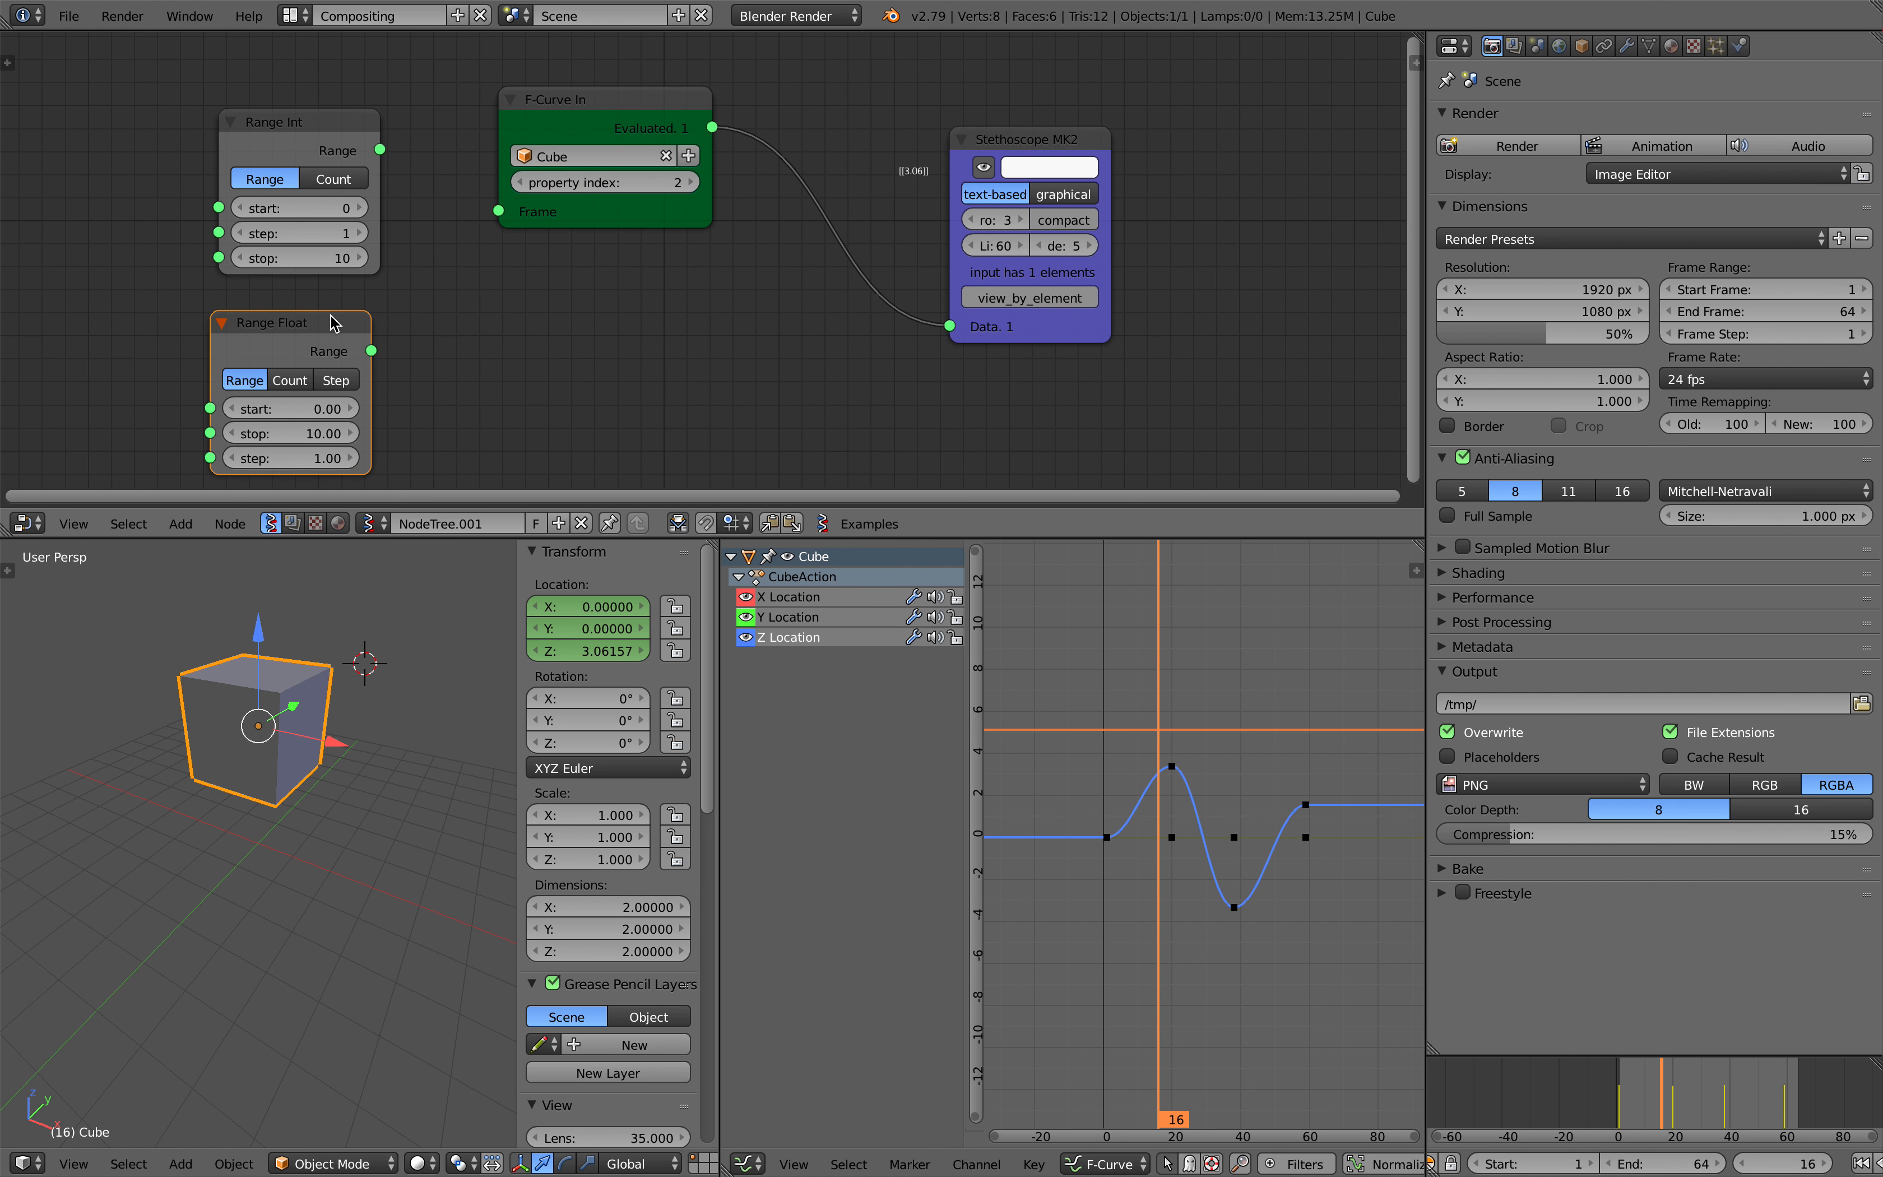
Adjust the positions of the F-Curve In and Range Int nodes and set Range Int's stop value to 65.
left_click_drag(579, 126, 634, 165)
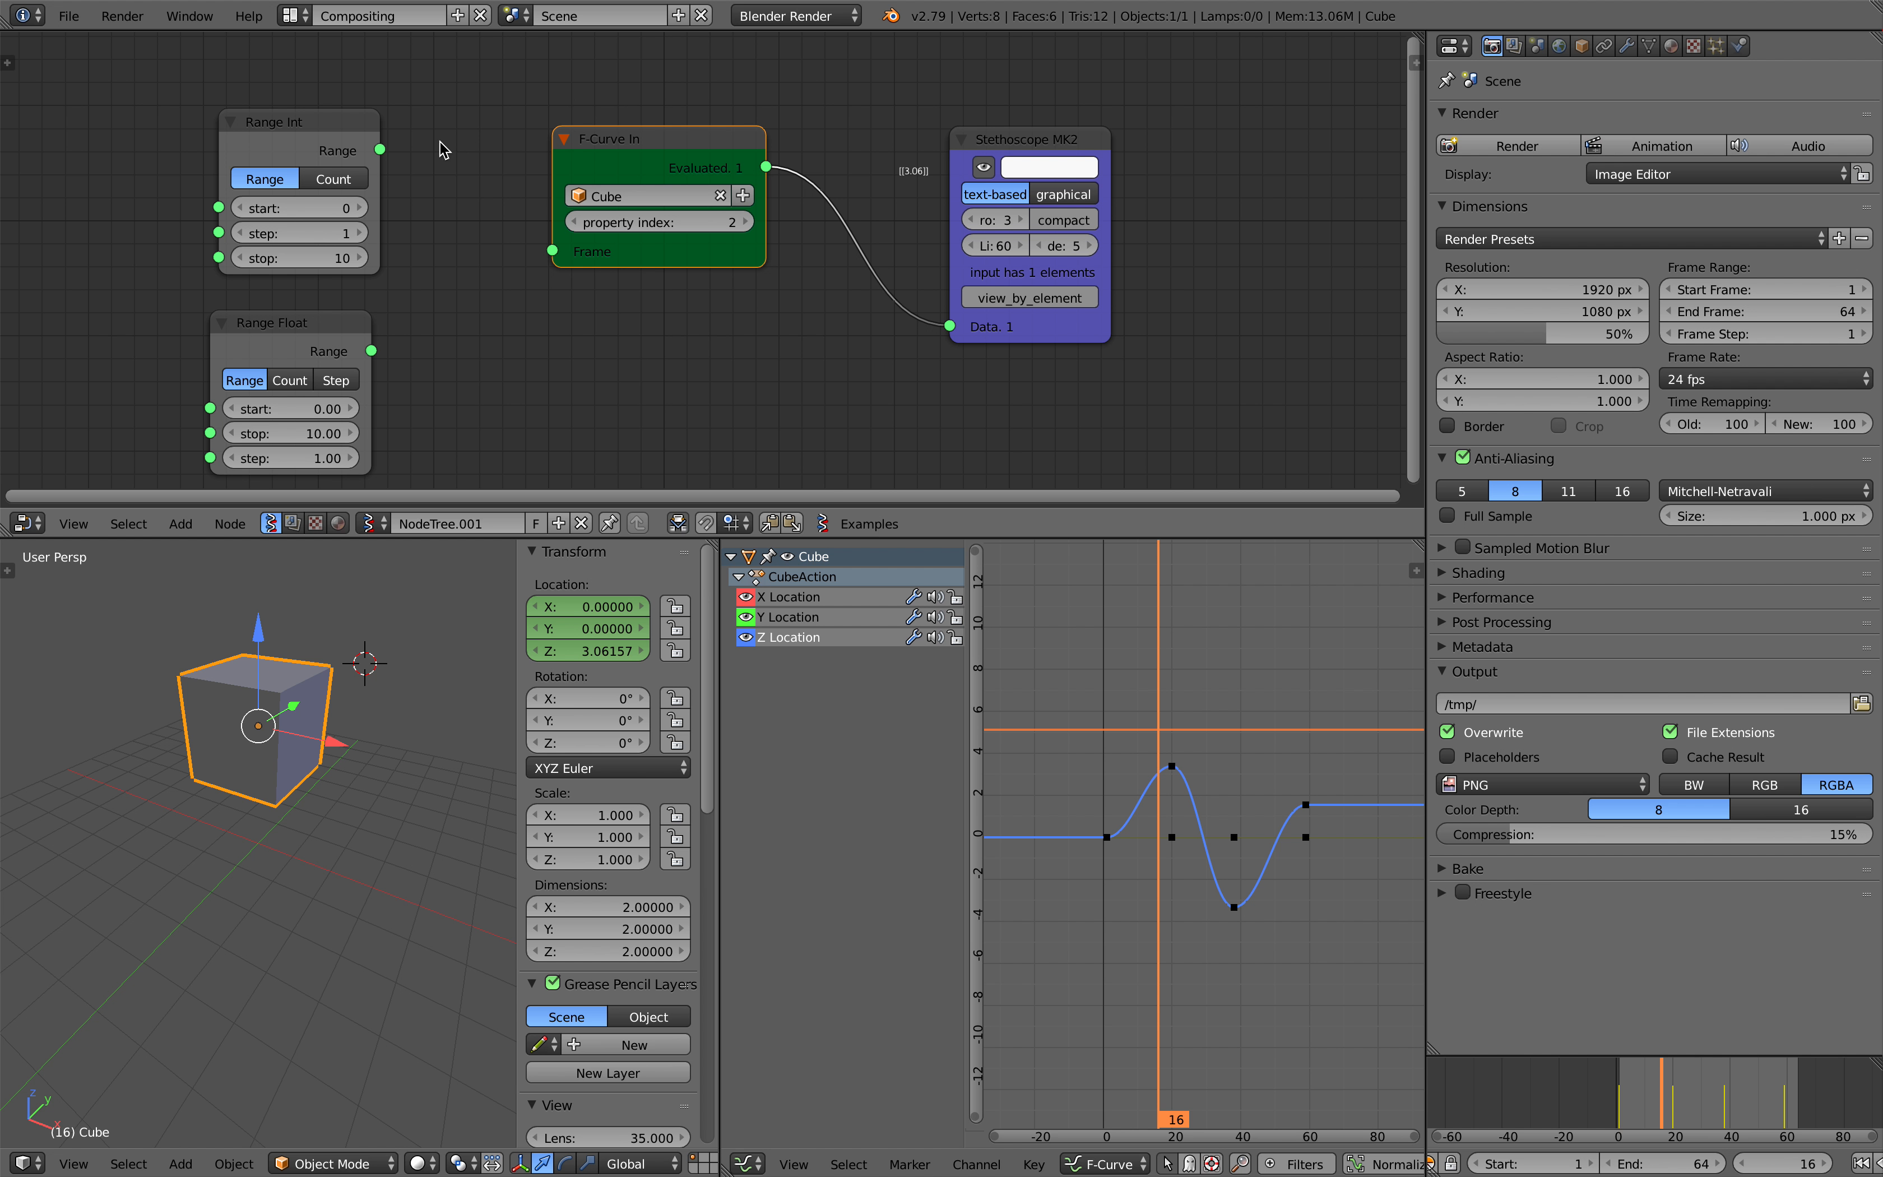
left_click_drag(376, 150, 401, 145)
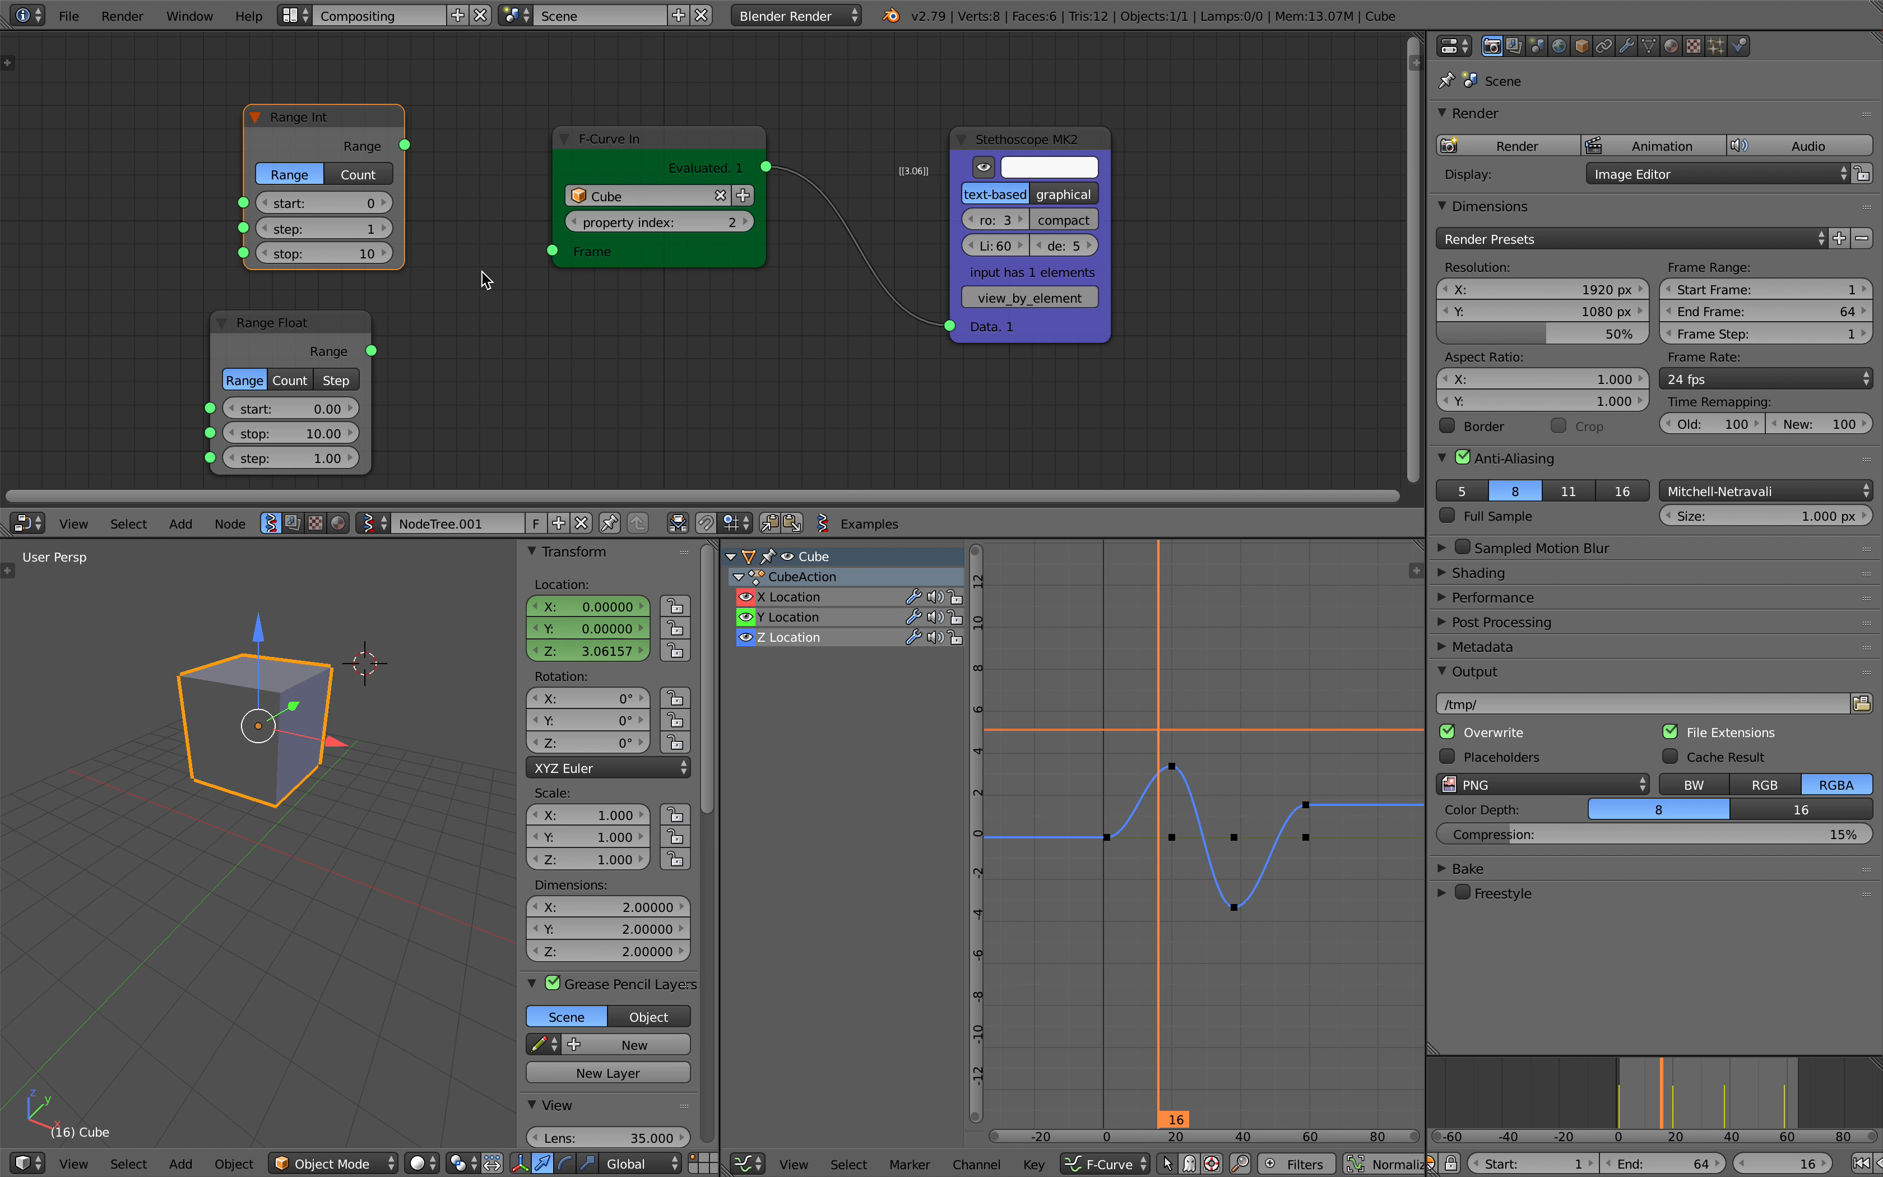
left_click_drag(326, 116, 328, 118)
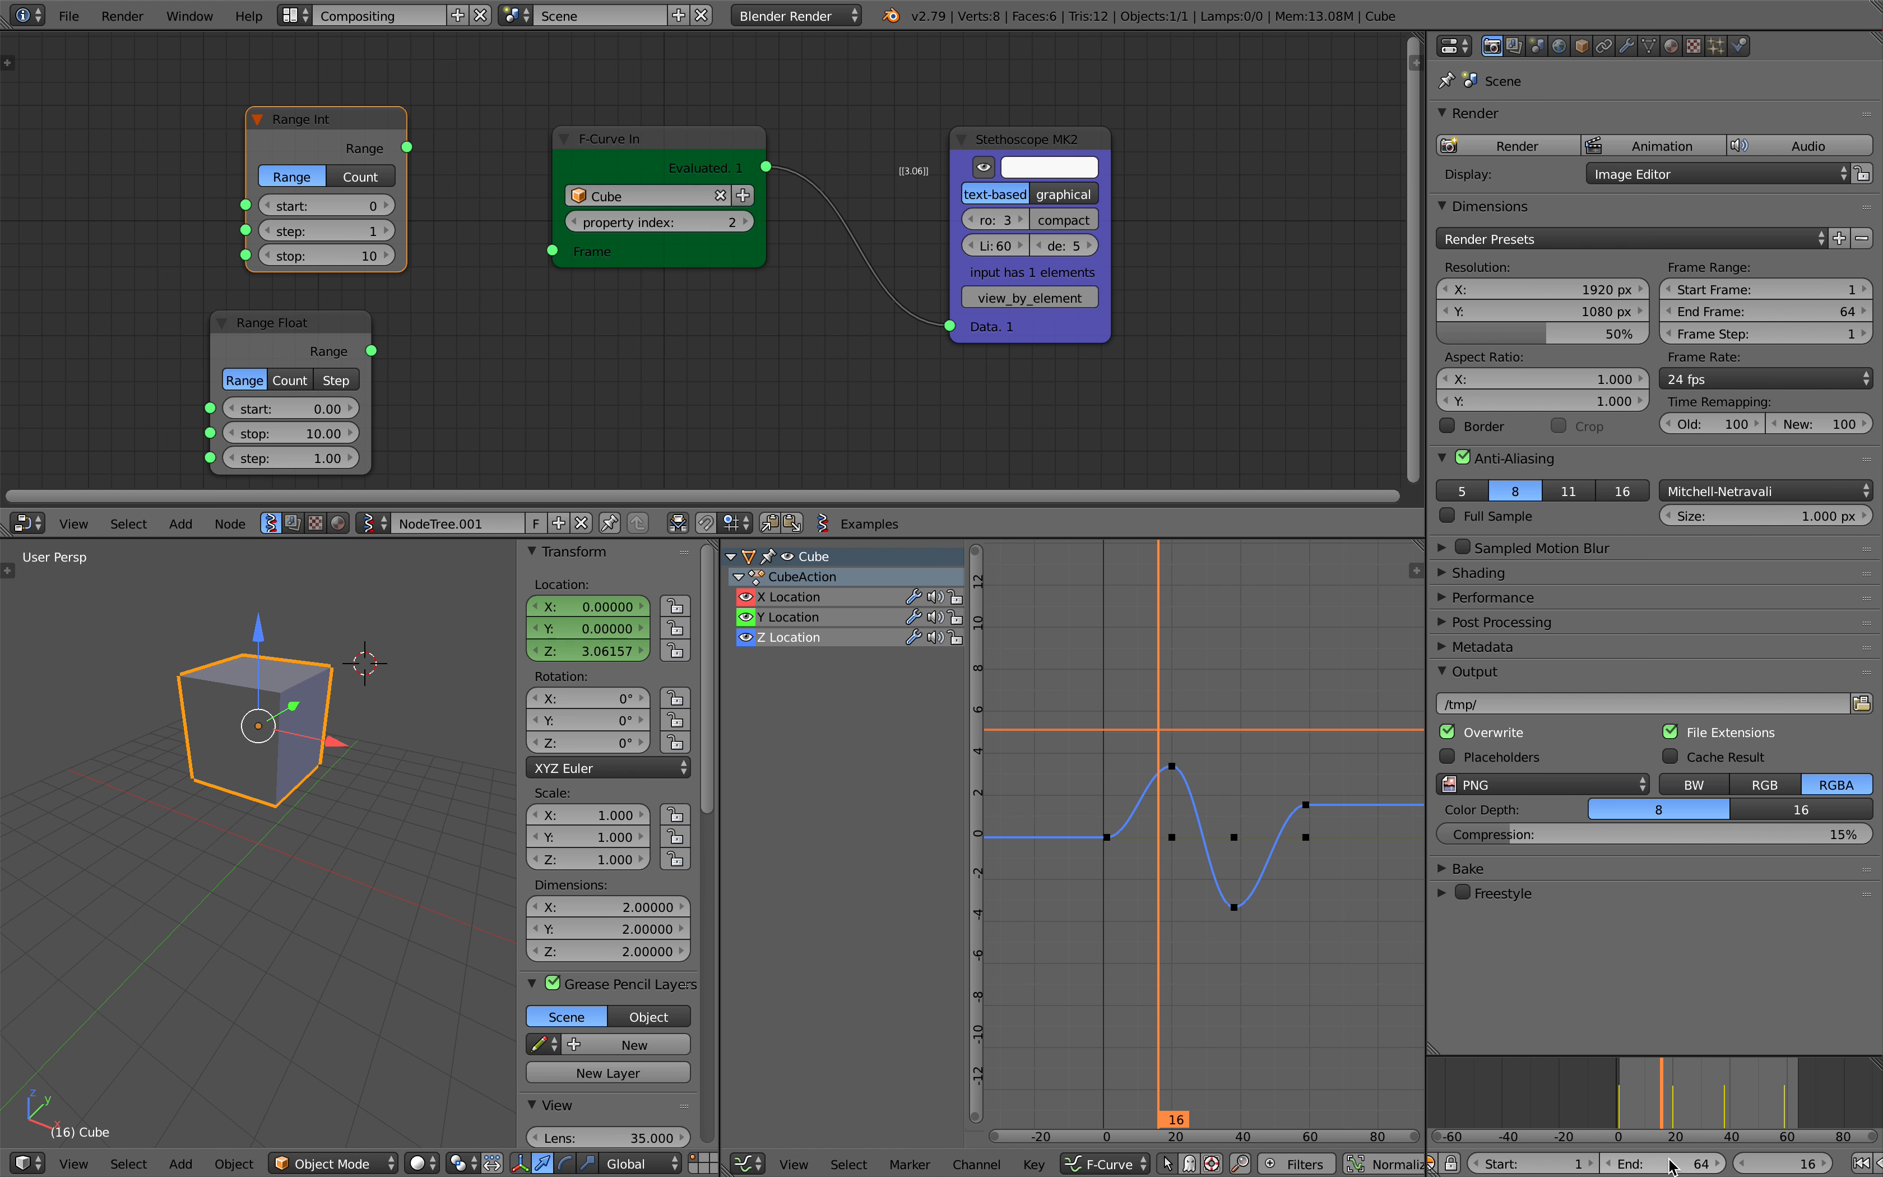
left_click(358, 180)
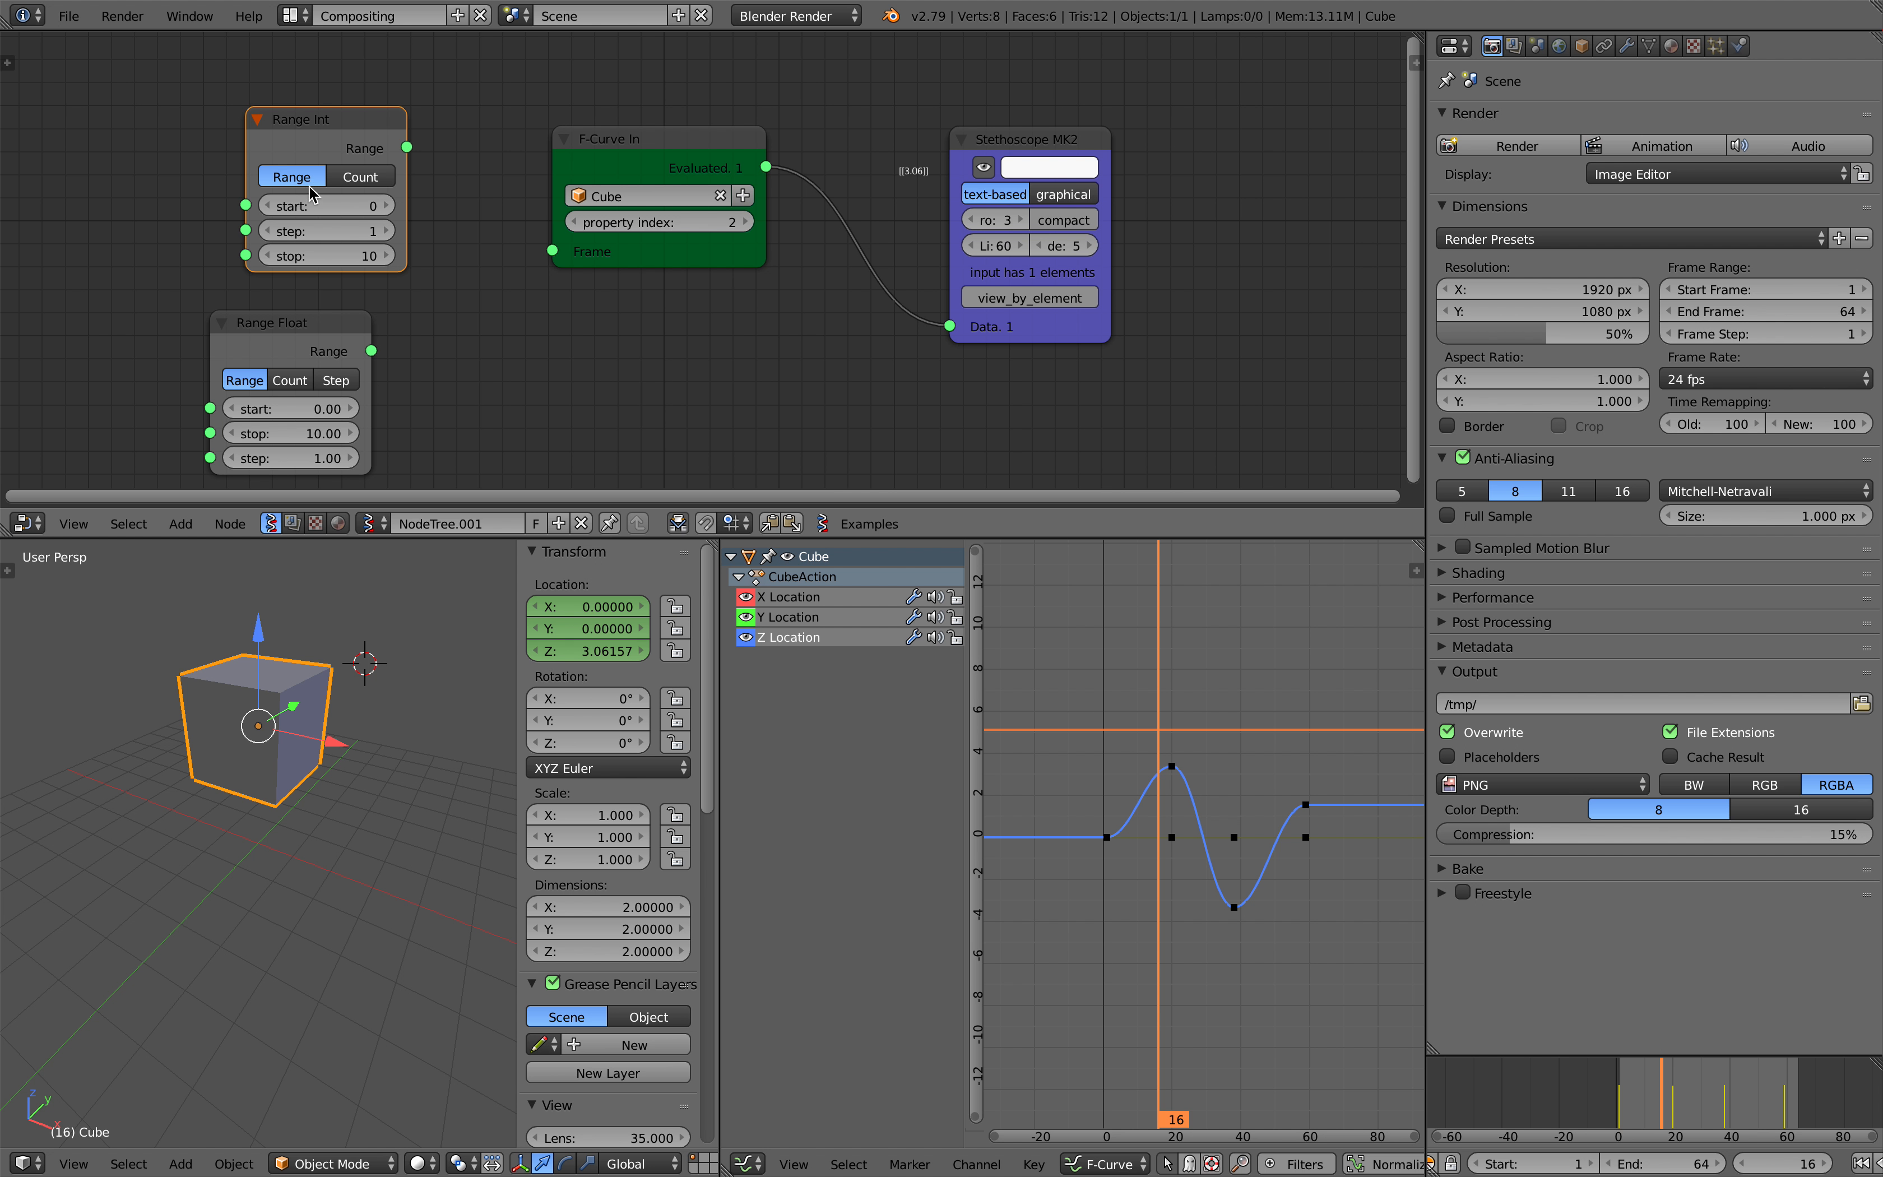
type("65")
key("Return")
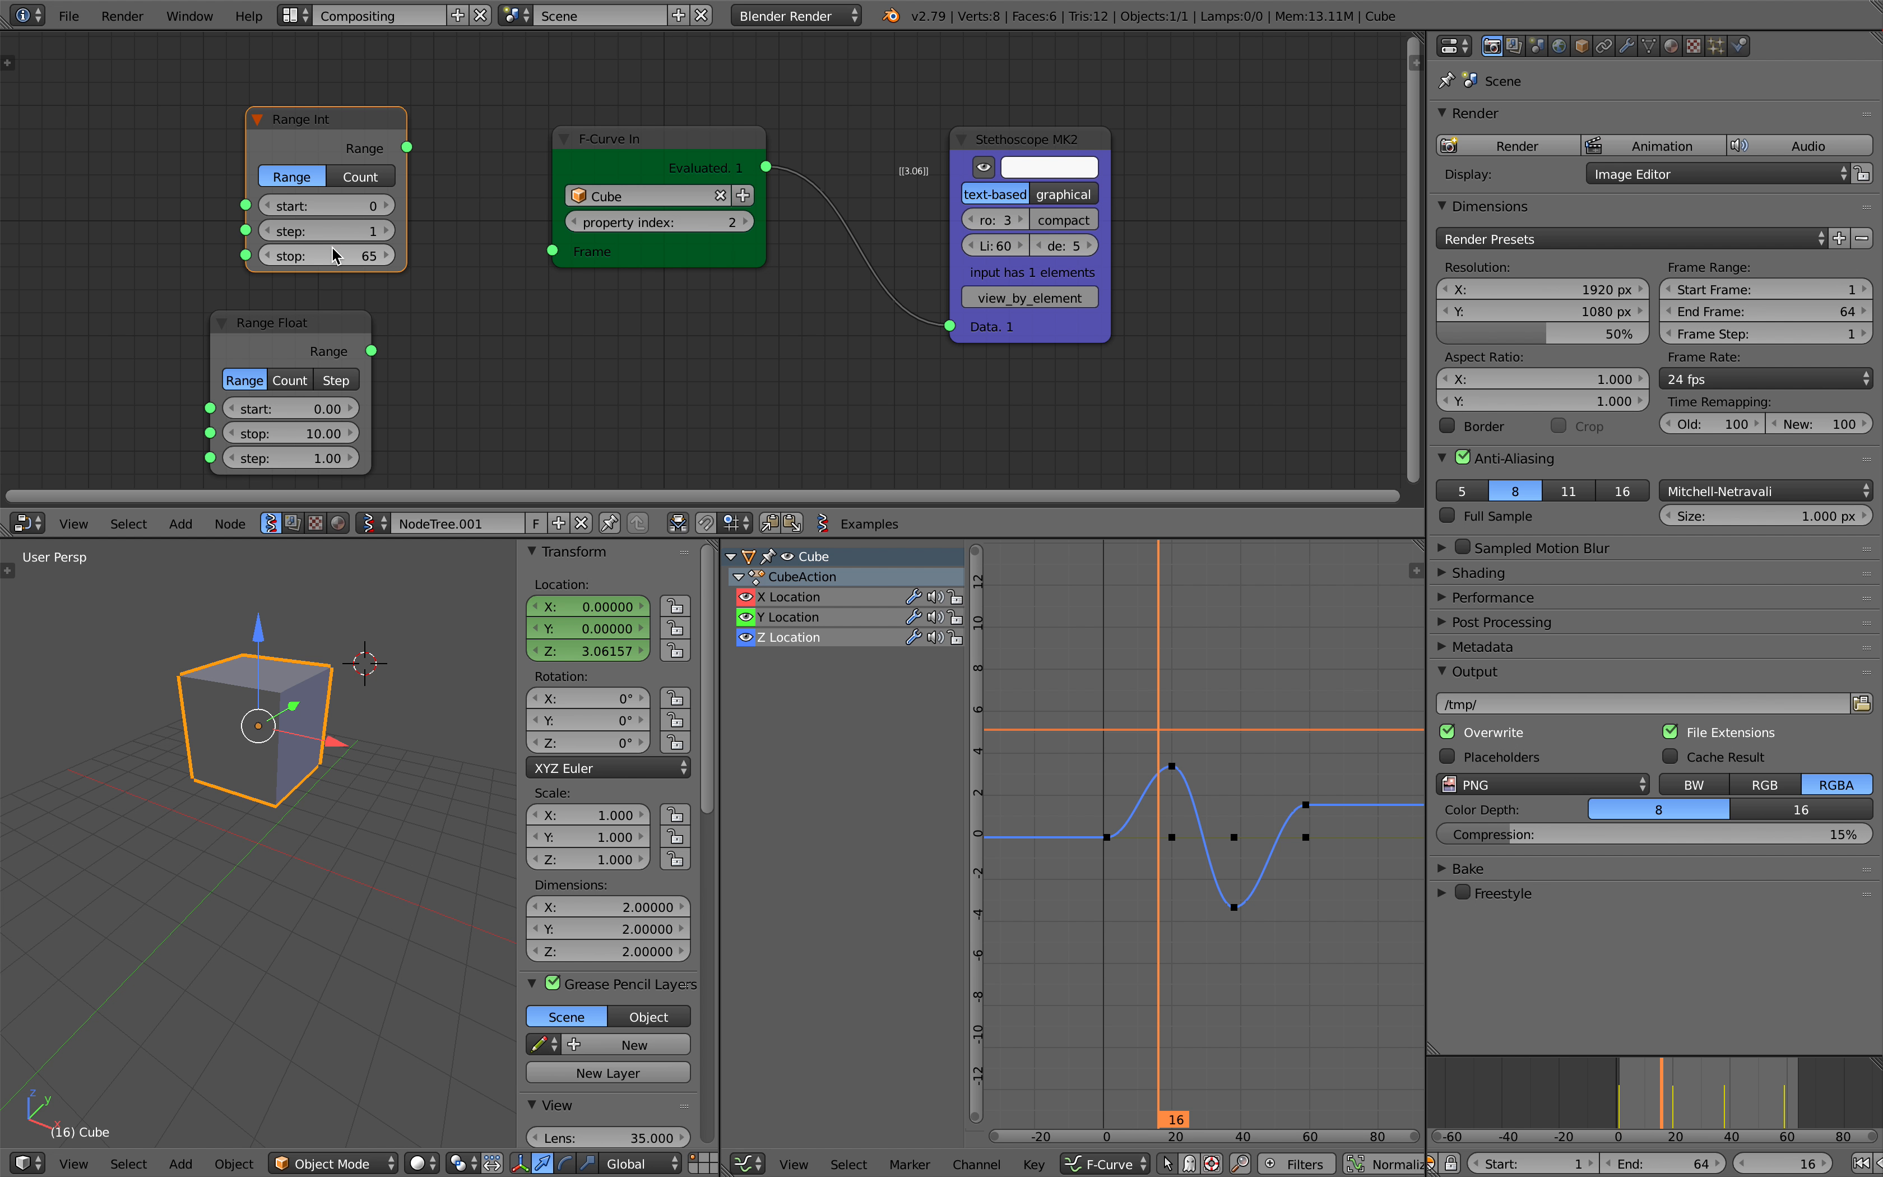
Connect Range Int's output to the Frame input of F-Curve In and adjust the placement of the F-Curve In and Stethoscope nodes.
left_click_drag(406, 147, 551, 250)
left_click_drag(602, 148, 585, 141)
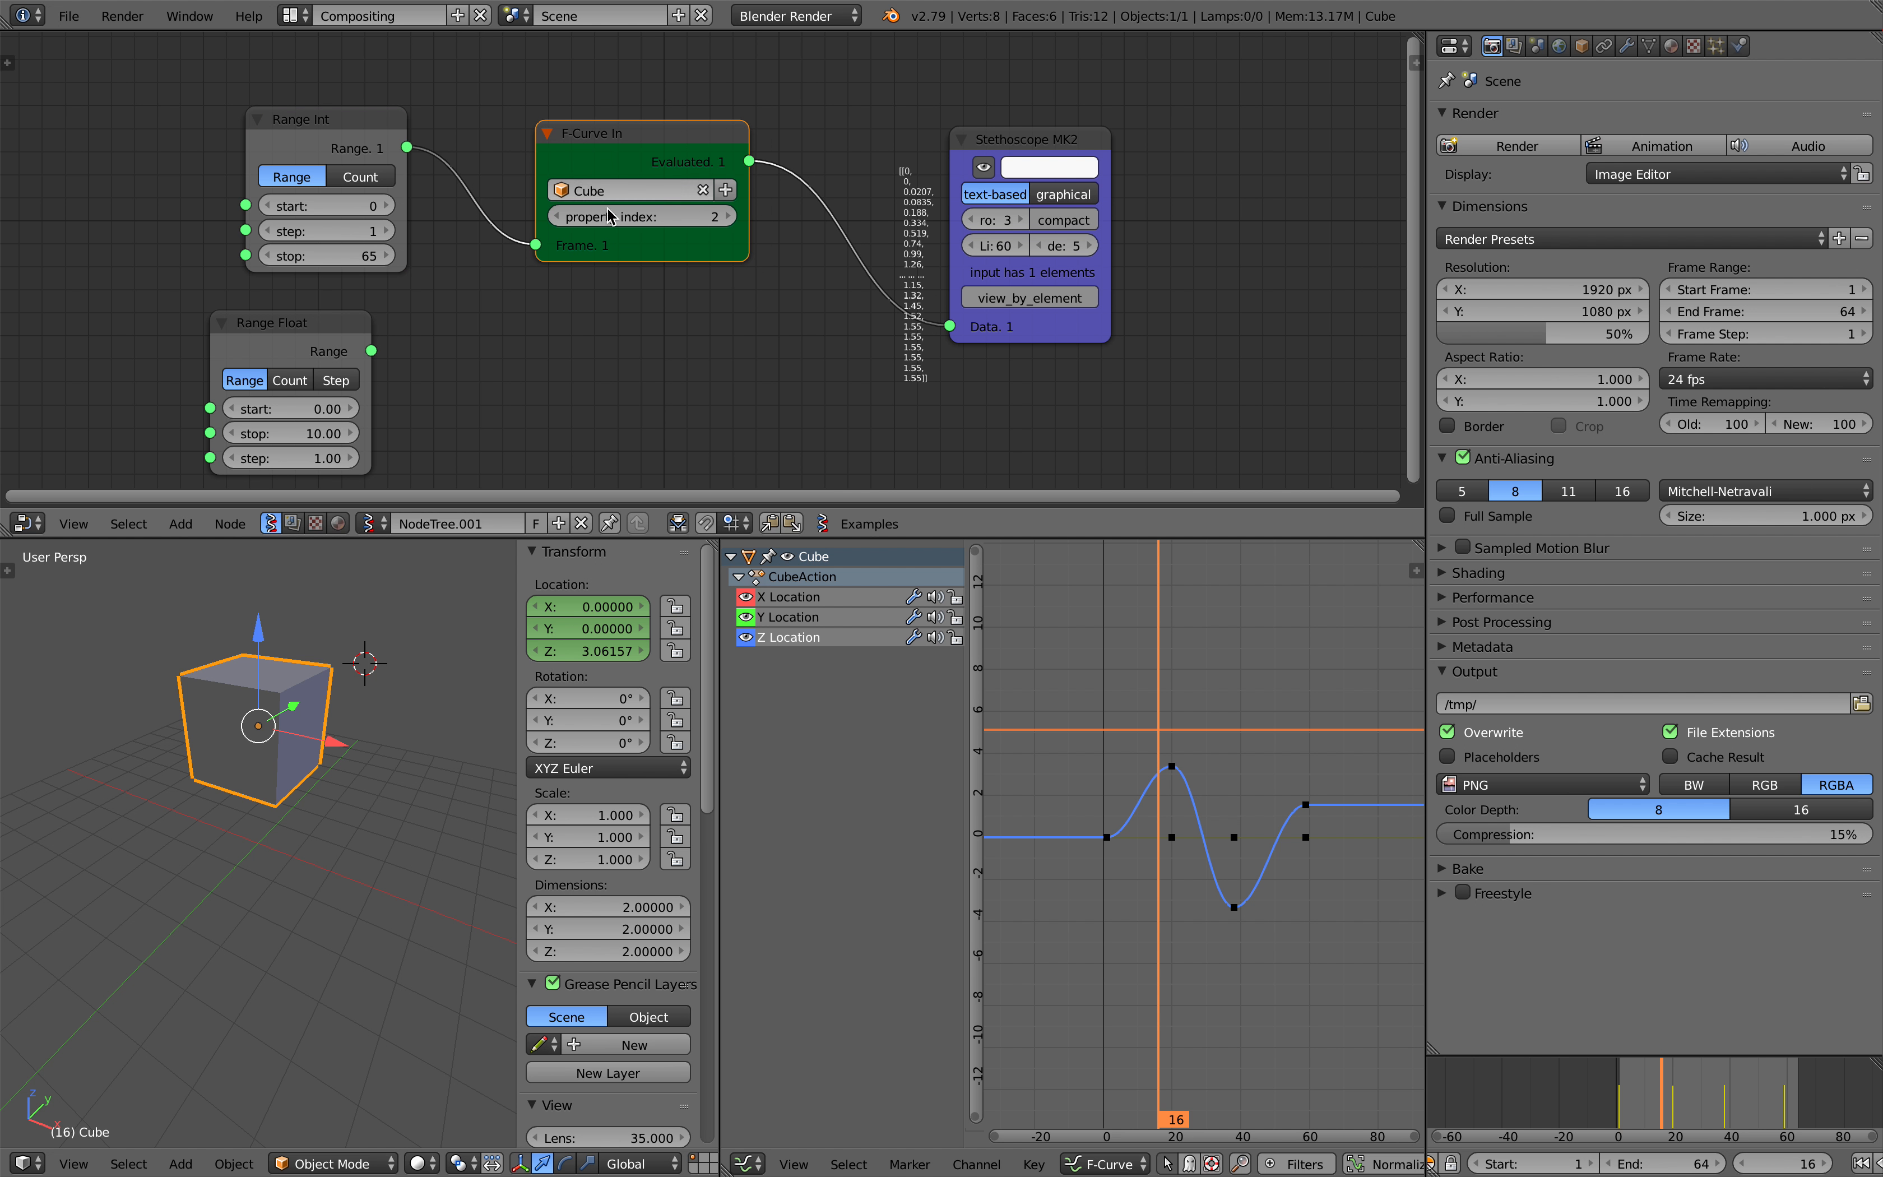
middle_click_drag(753, 268, 503, 264)
scroll(502, 265, "up", 3)
left_click_drag(795, 112, 909, 119)
scroll(689, 260, "down", 2)
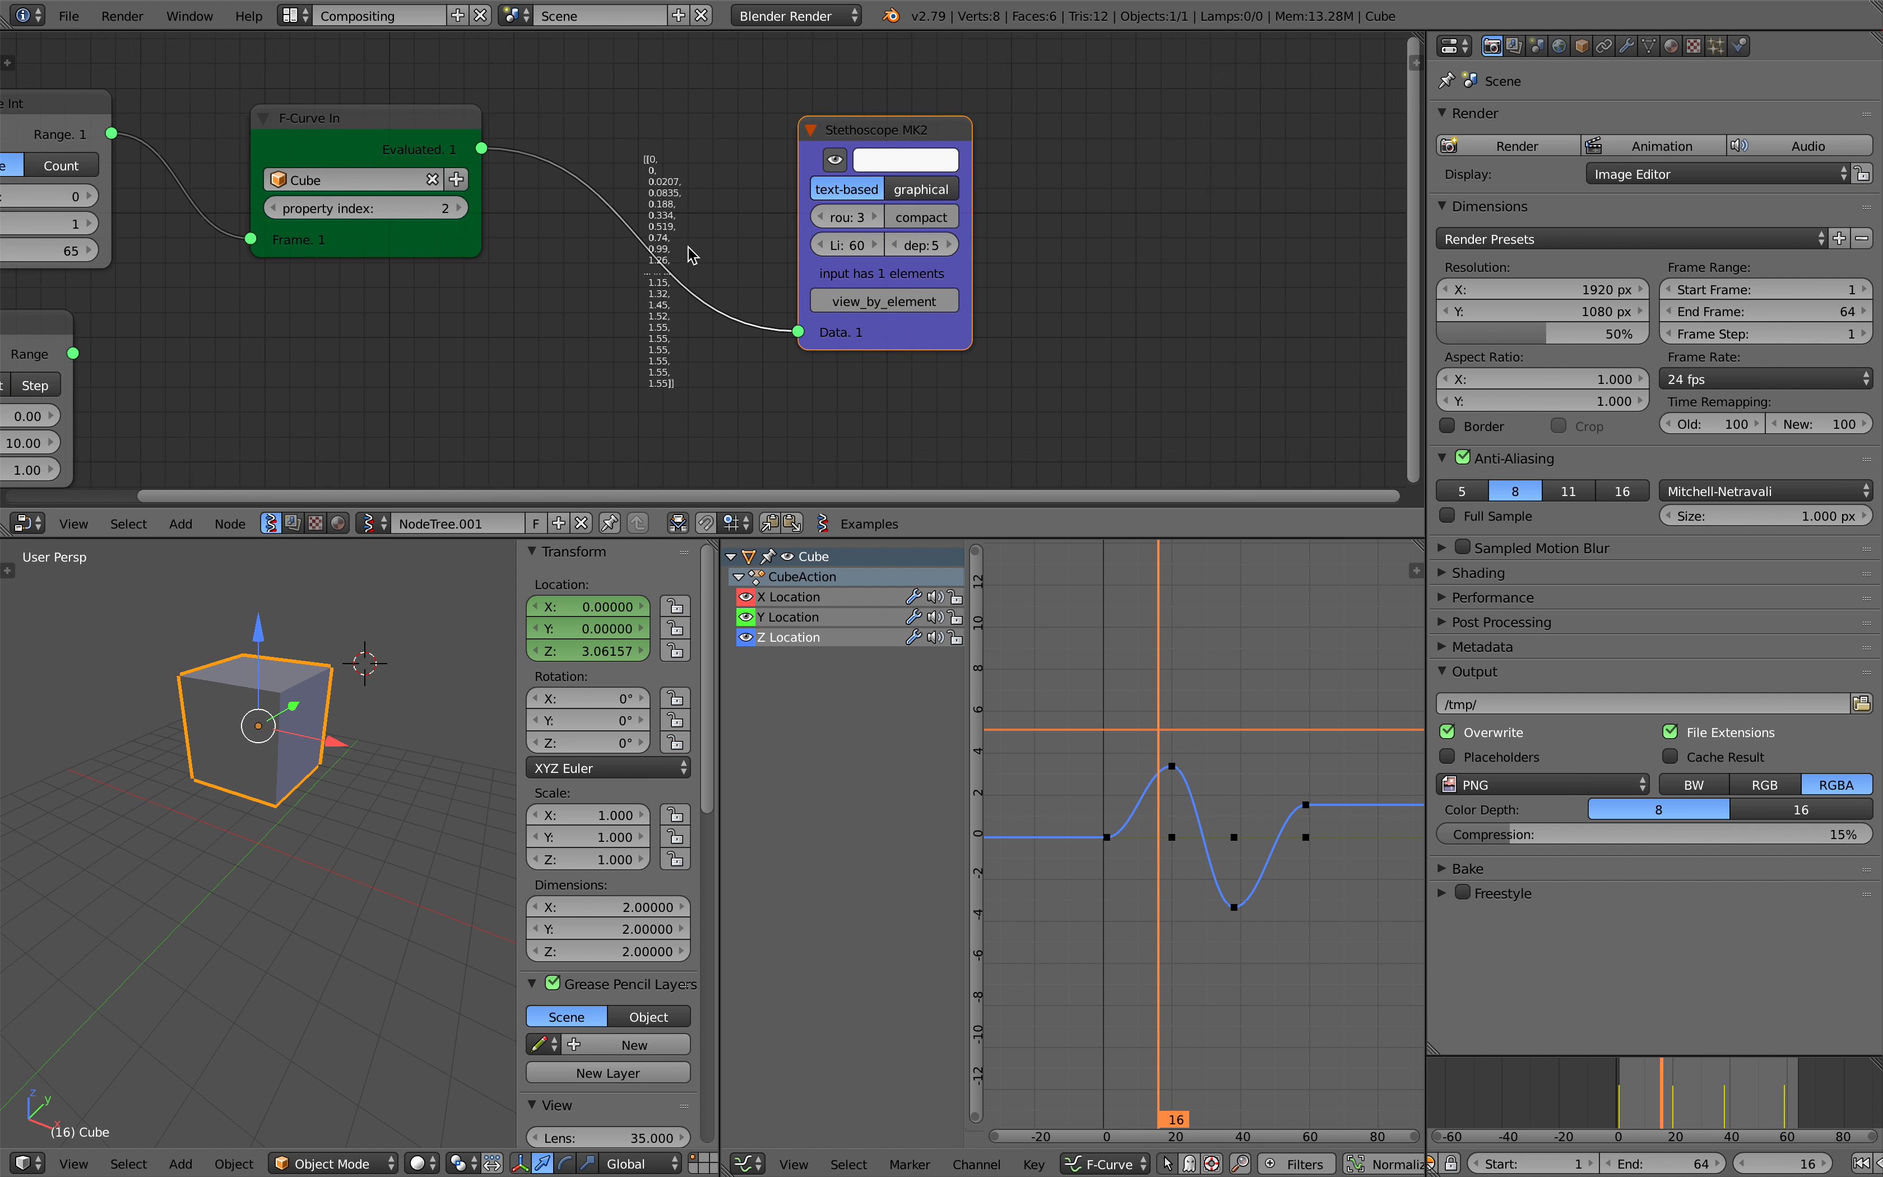
Move the Stethoscope MK2 node higher to free space beneath it for more nodes.
middle_click_drag(678, 222, 808, 235)
scroll(801, 305, "down", 3)
middle_click_drag(803, 312, 701, 301)
left_click_drag(896, 313, 917, 264)
middle_click_drag(473, 432, 506, 418)
mouse_move(432, 730)
middle_mouse_down("shift")
mouse_move(332, 756)
mouse_move(403, 743)
middle_mouse_up("shift")
scroll(333, 757, "down", 3)
middle_click_drag(740, 353, 729, 333)
Add a Viewer Draw node below the Stethoscope MK2 node.
key("shift+a")
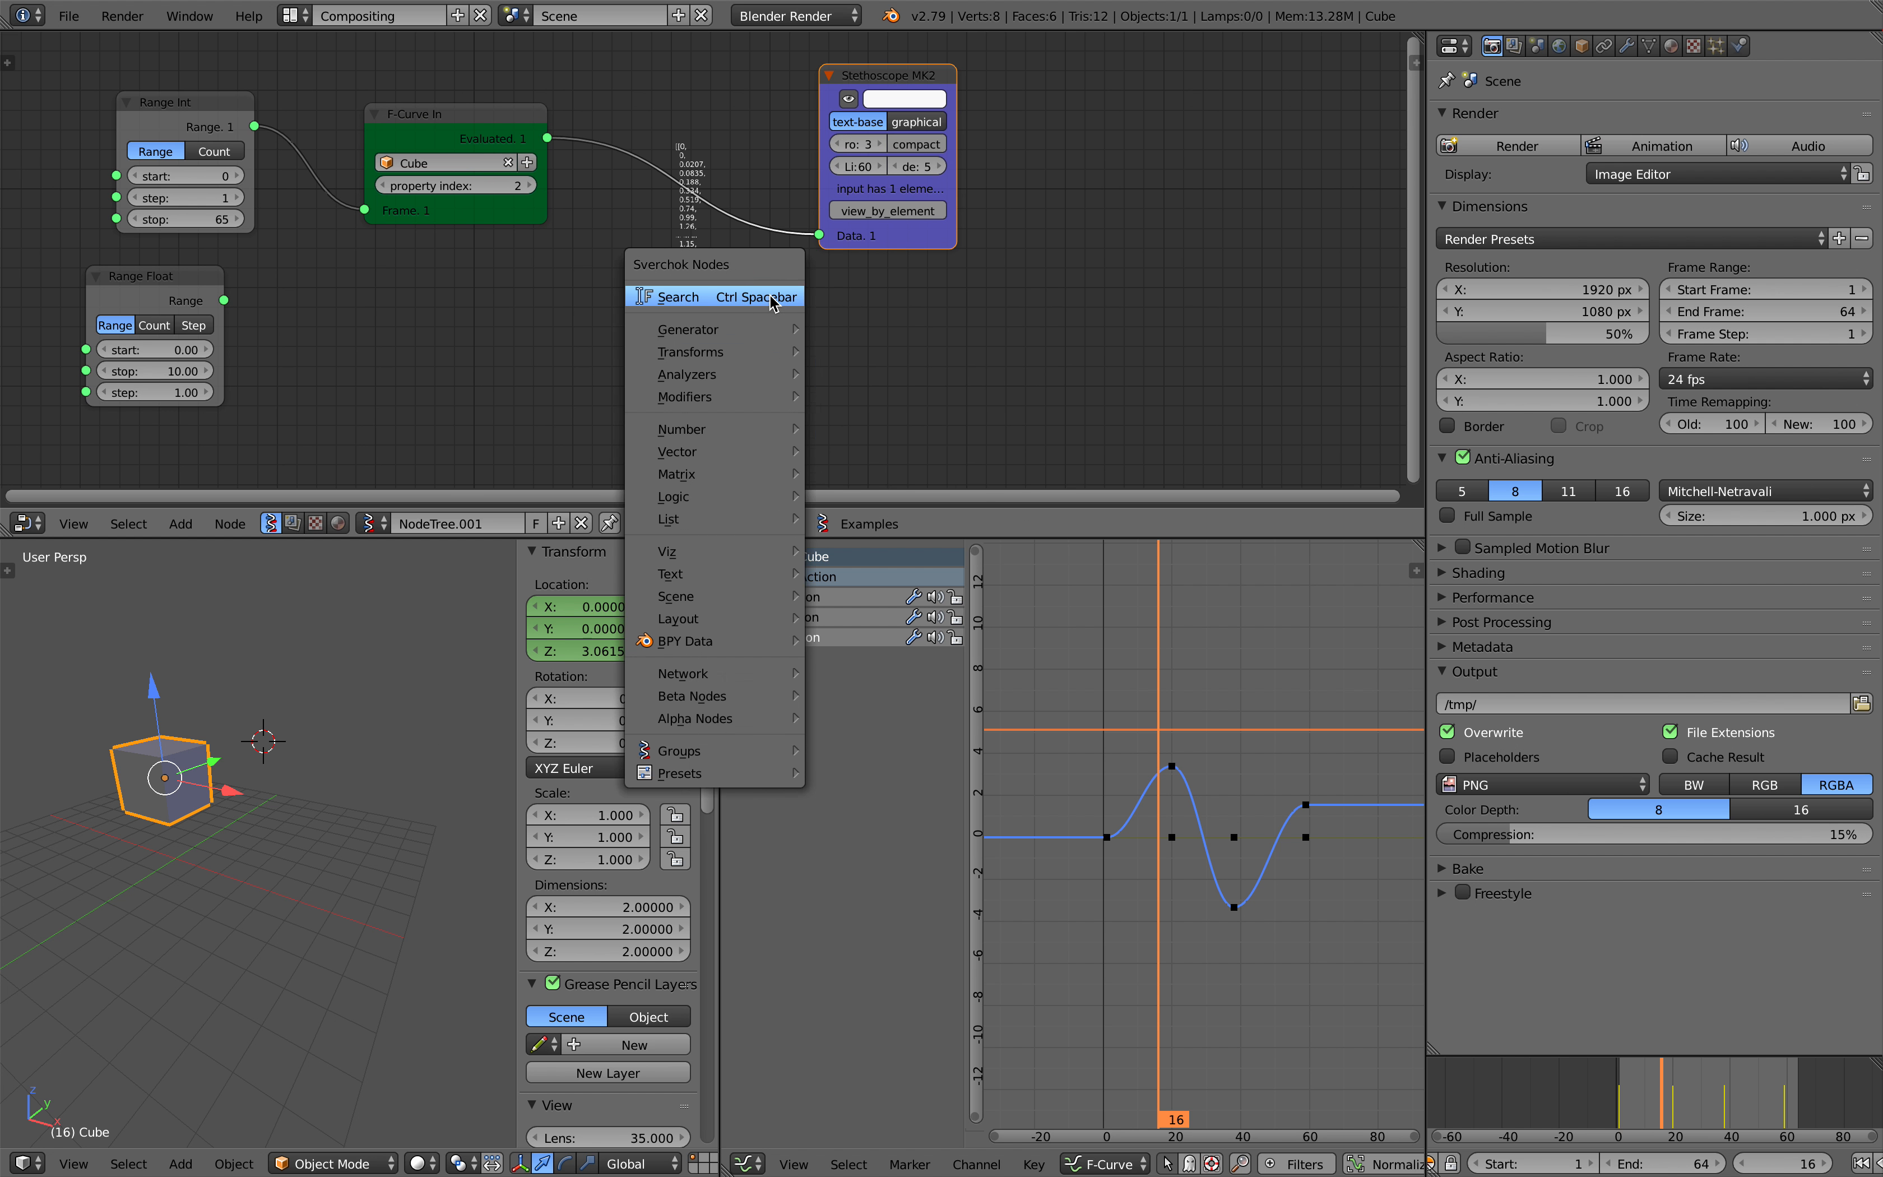
left_click(769, 298)
type("viewer")
key("Return")
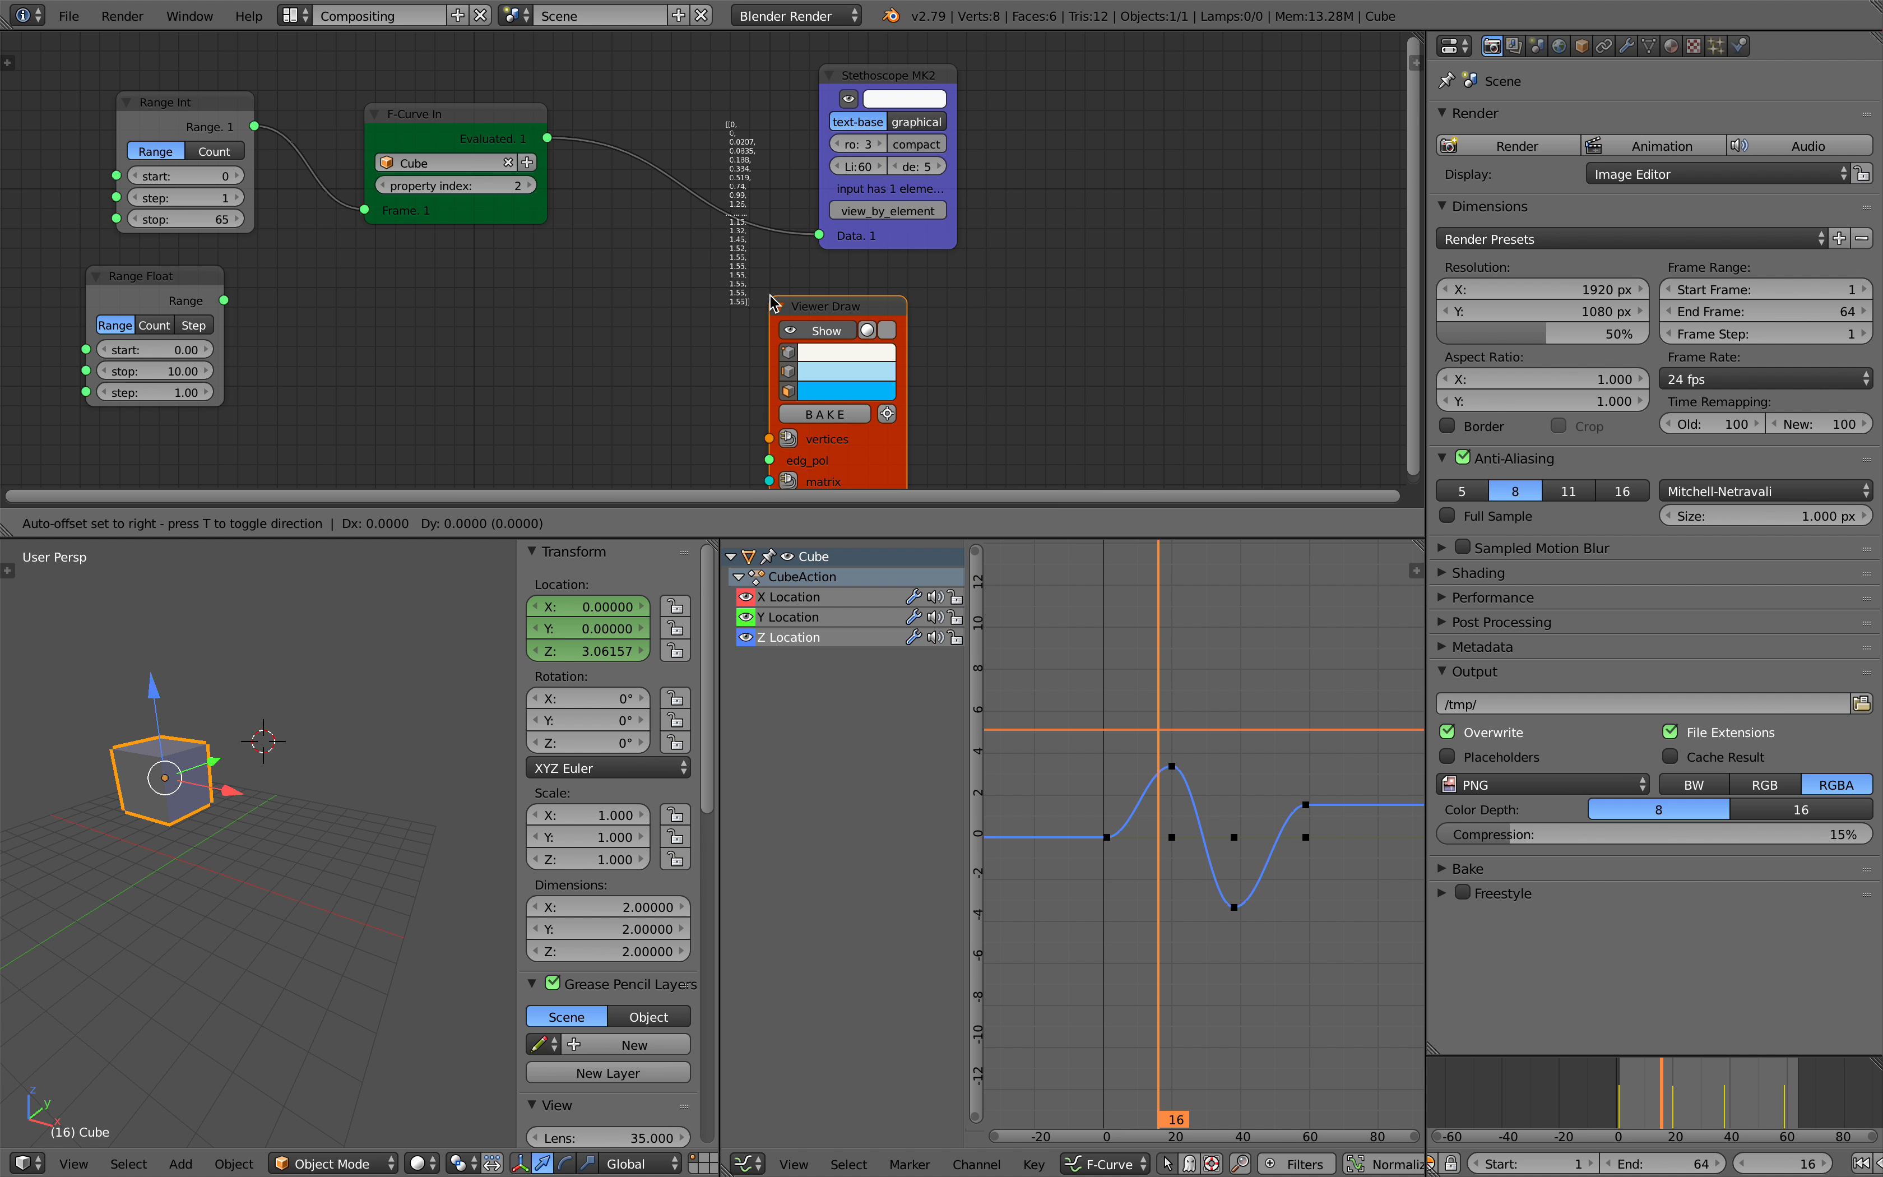
left_click(683, 254)
middle_click_drag(629, 251, 655, 252)
Add a Vector In node between F-Curve In and Viewer Draw.
key("shift+a")
left_click(586, 252)
type("vector i")
key("Return")
left_click(589, 262)
Feed F-Curve In's output into Vector In's Z and link its vectors to Viewer Draw's vertices, spacing out the nodes.
mouse_move(555, 144)
left_mouse_down()
mouse_move(521, 148)
mouse_move(557, 187)
mouse_move(541, 315)
mouse_move(584, 381)
left_mouse_up()
left_click_drag(791, 259, 974, 214)
left_click_drag(684, 289, 729, 389)
middle_click_drag(377, 726, 382, 722)
left_click_drag(790, 258, 876, 266)
left_click_drag(970, 215, 1024, 194)
middle_click_drag(181, 889, 188, 886)
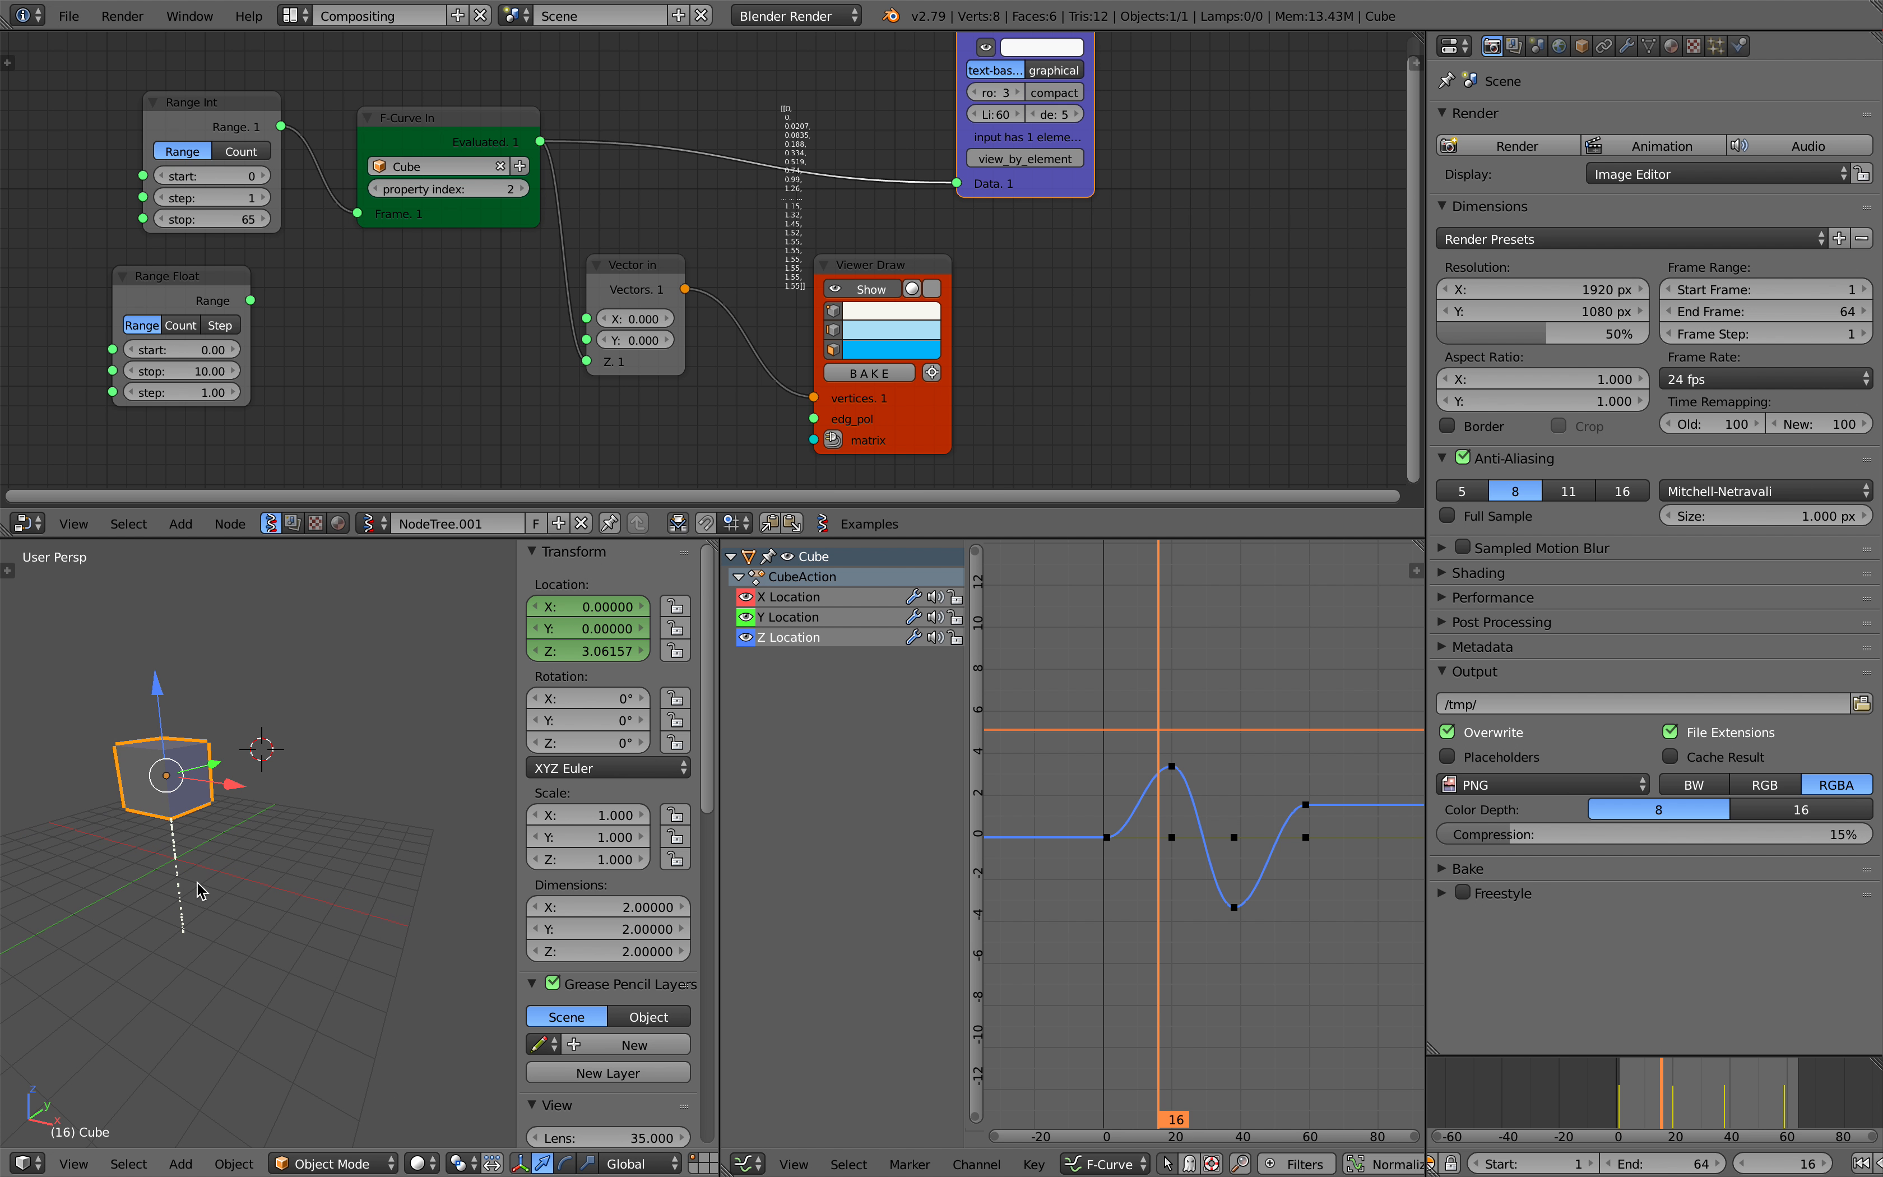
Link Range Int's output to Vector In's X input and tidy the positions of both nodes.
middle_click_drag(706, 126, 718, 134)
left_click_drag(634, 277, 666, 258)
left_click_drag(234, 131, 231, 148)
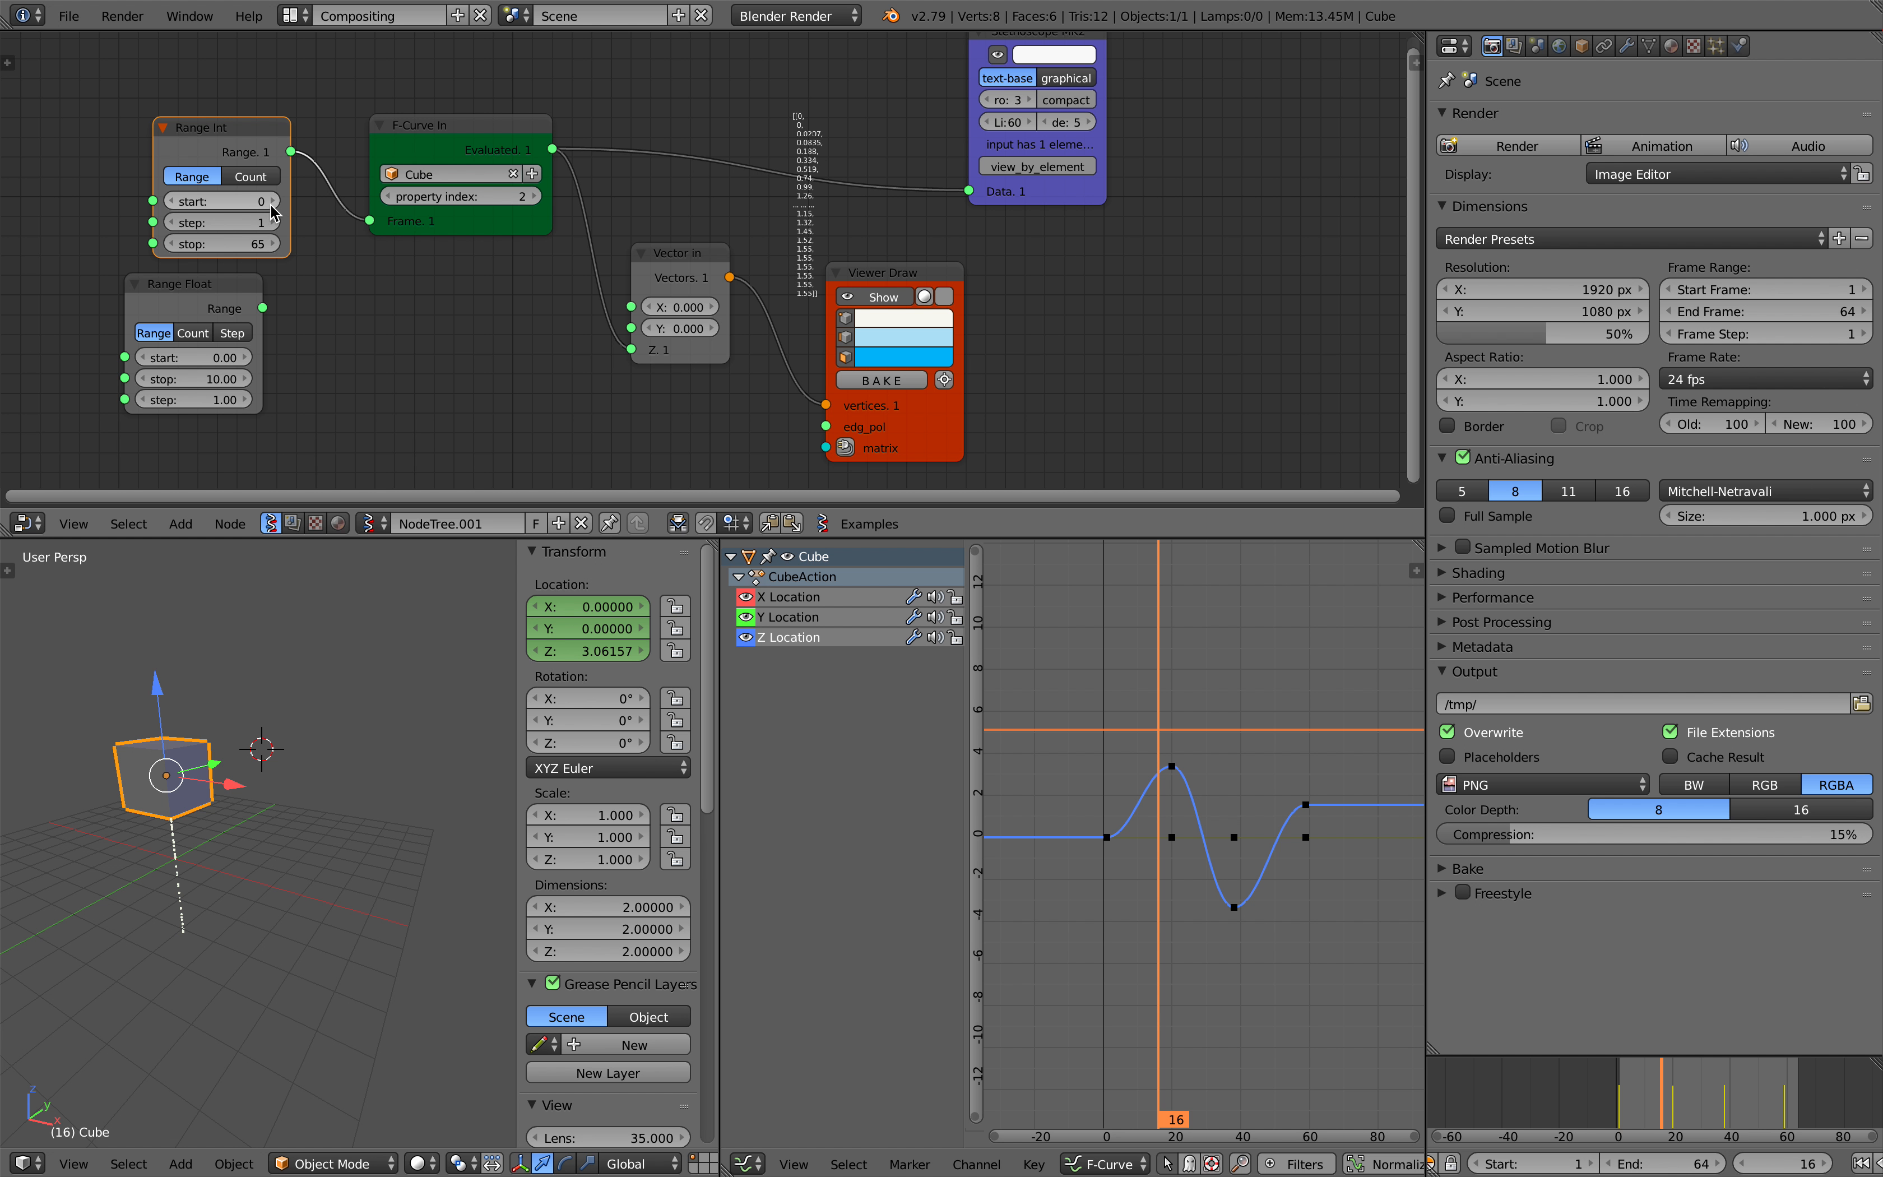
left_click_drag(288, 153, 631, 306)
mouse_move(377, 814)
middle_mouse_down()
mouse_move(416, 785)
mouse_move(397, 819)
middle_mouse_up()
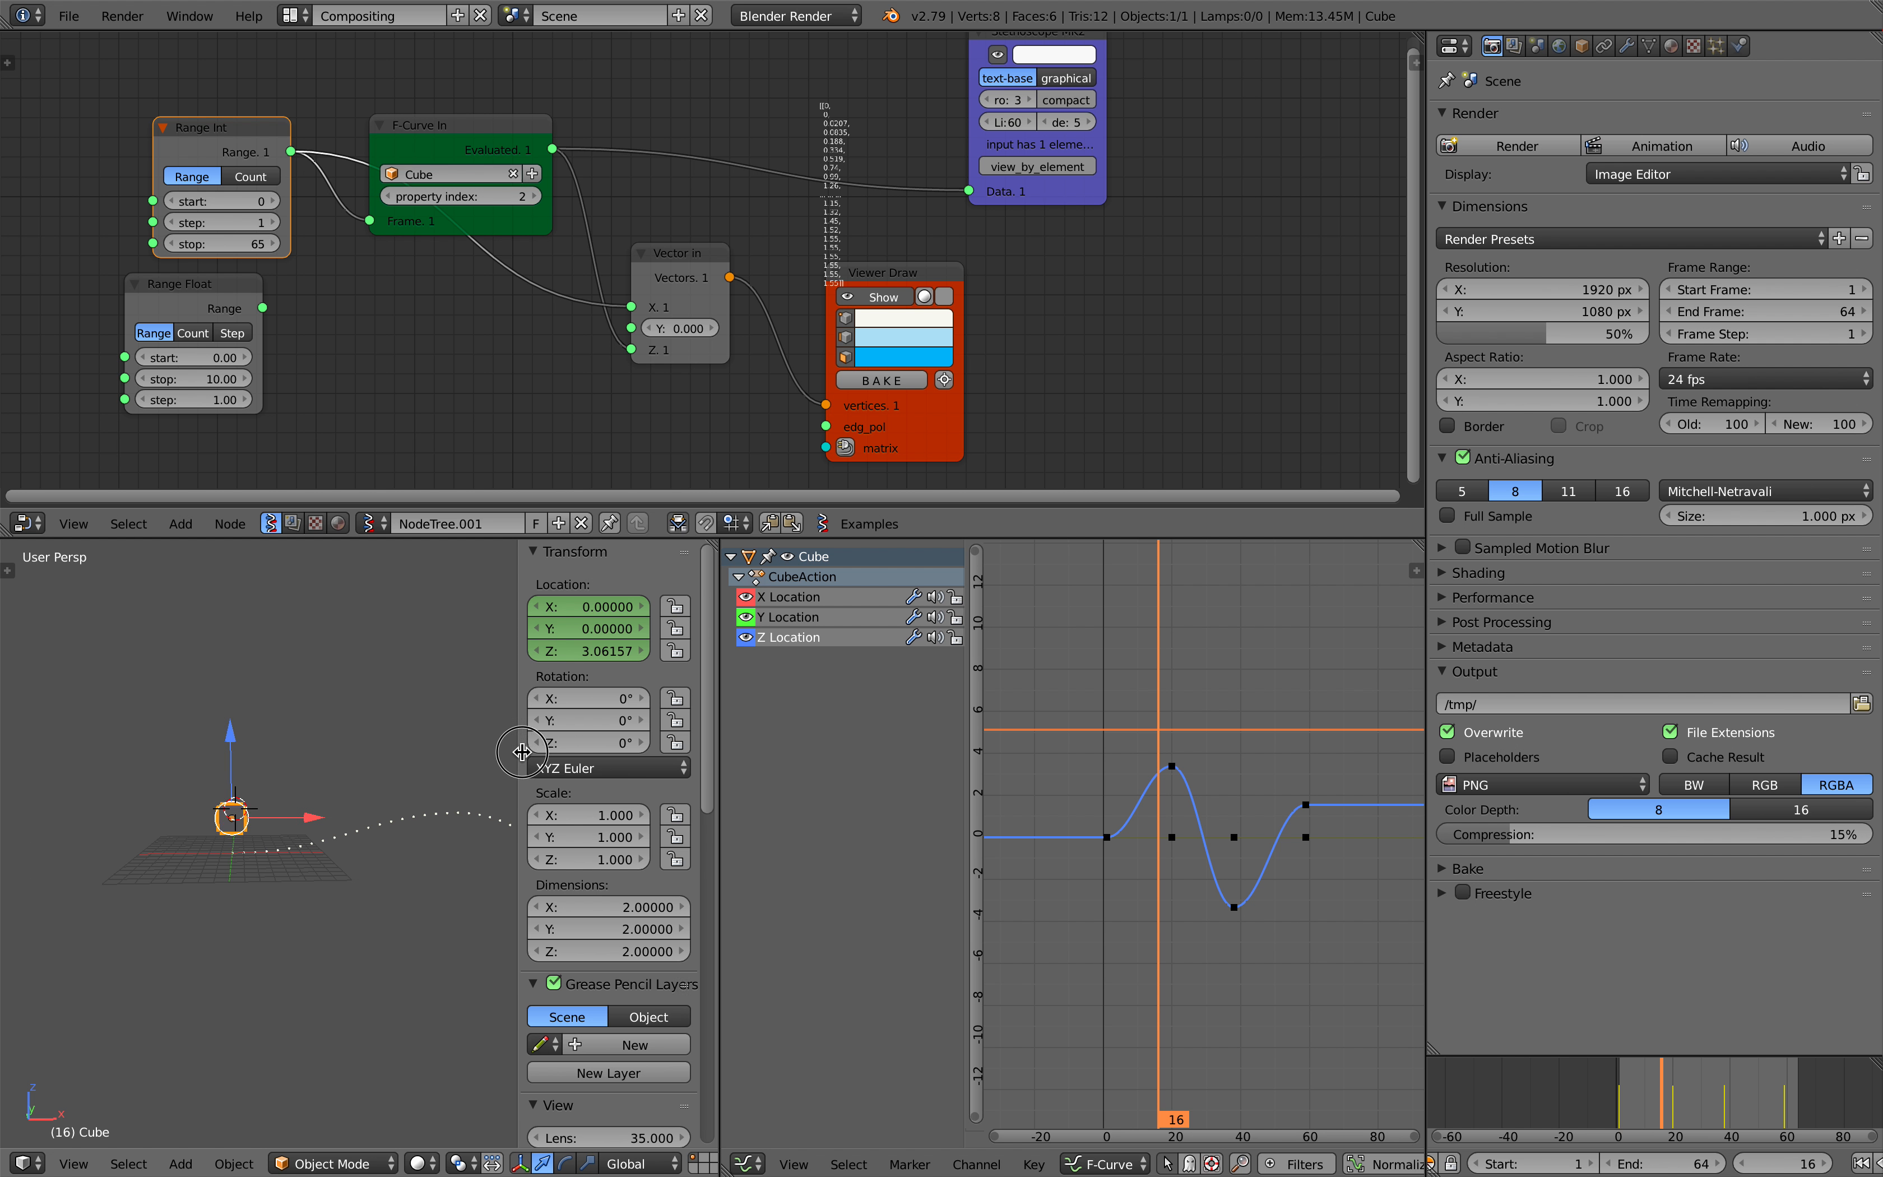
Hide the properties region of the 3D view, frame the whole plotted point curve, and save the file.
left_click_drag(517, 752, 704, 752)
scroll(475, 754, "up", 1)
scroll(463, 762, "down", 3)
middle_click_drag(532, 769, 353, 811, "shift")
scroll(285, 809, "up", 1)
key("ctrl+s")
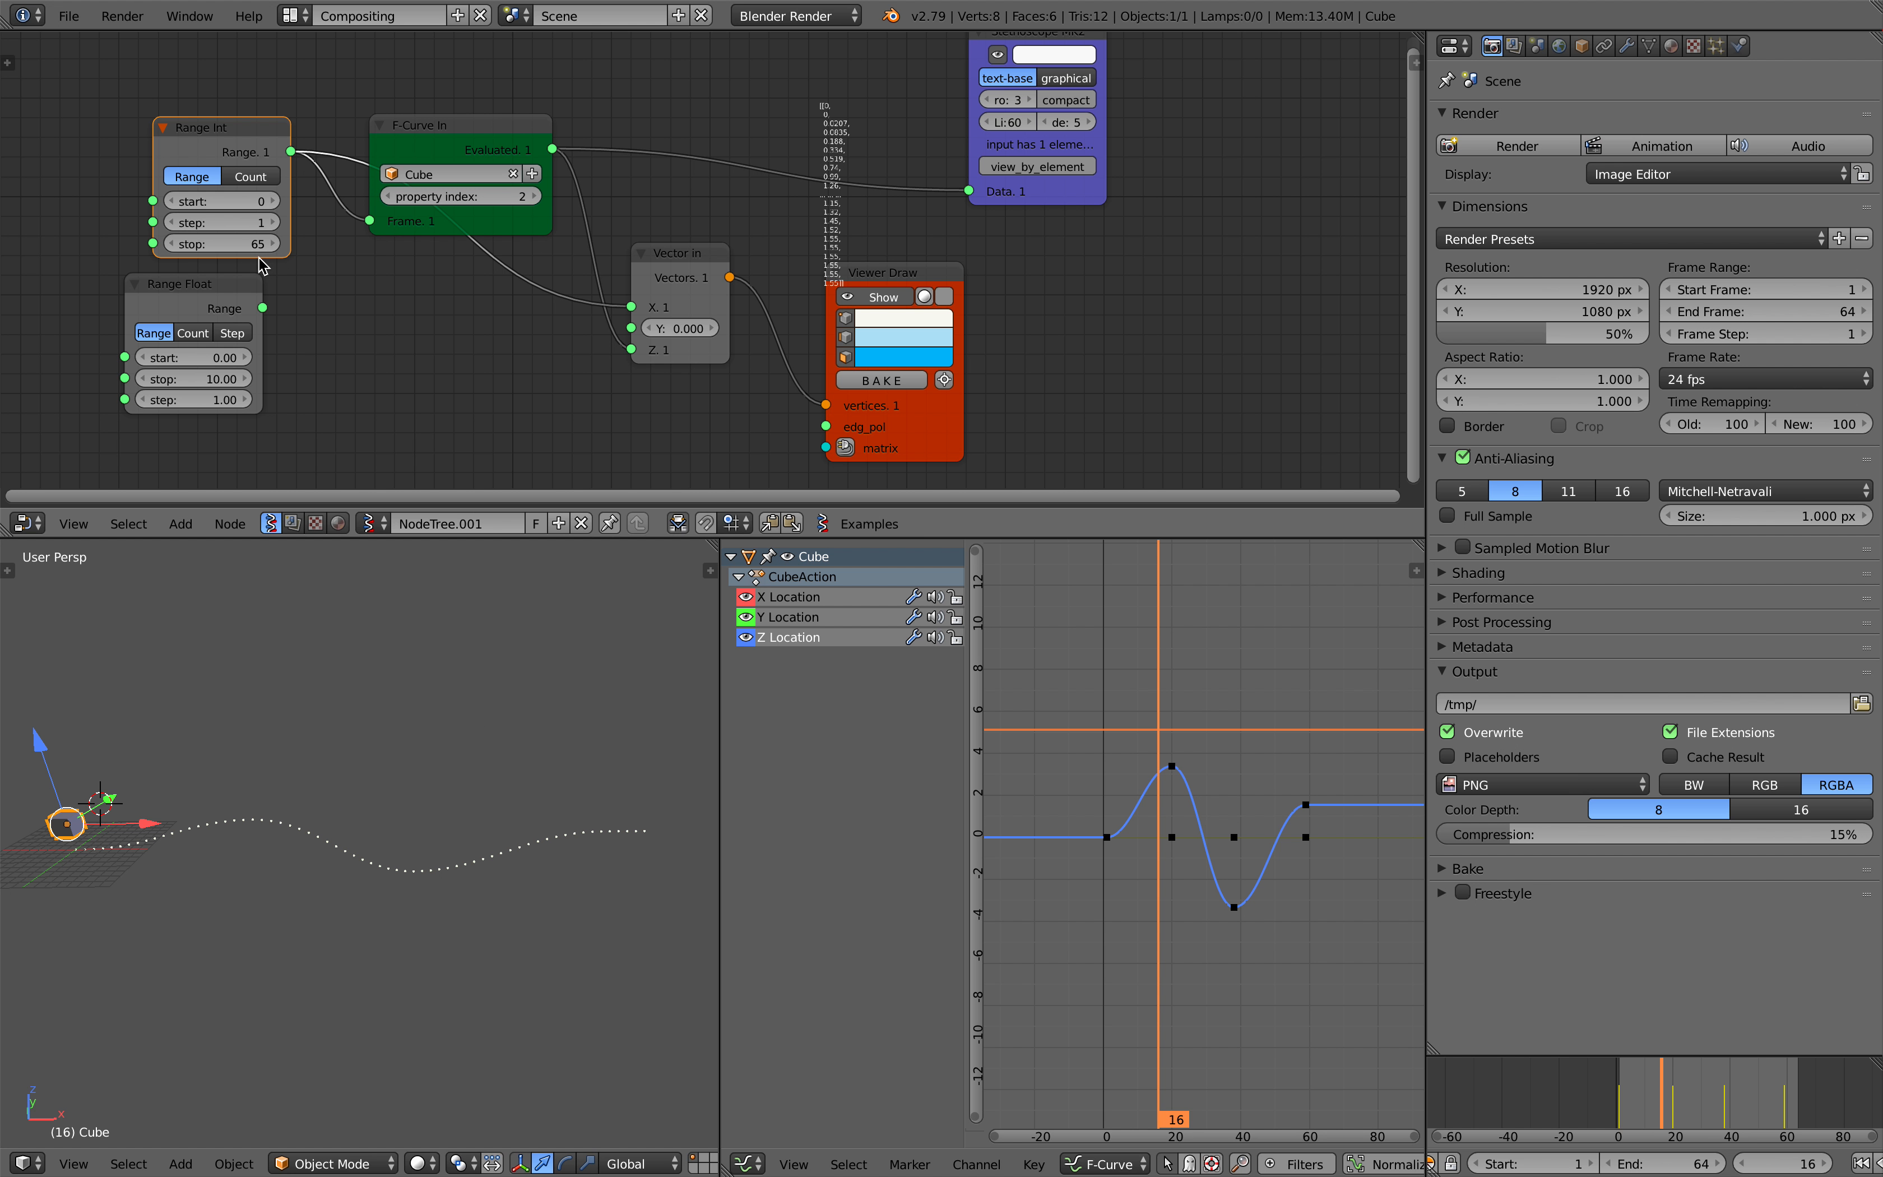
scroll(532, 342, "down", 1)
key("ctrl+s")
Move Vector In and Viewer Draw farther right and place the Stethoscope MK2 node above them.
left_click_drag(1036, 201, 1063, 186)
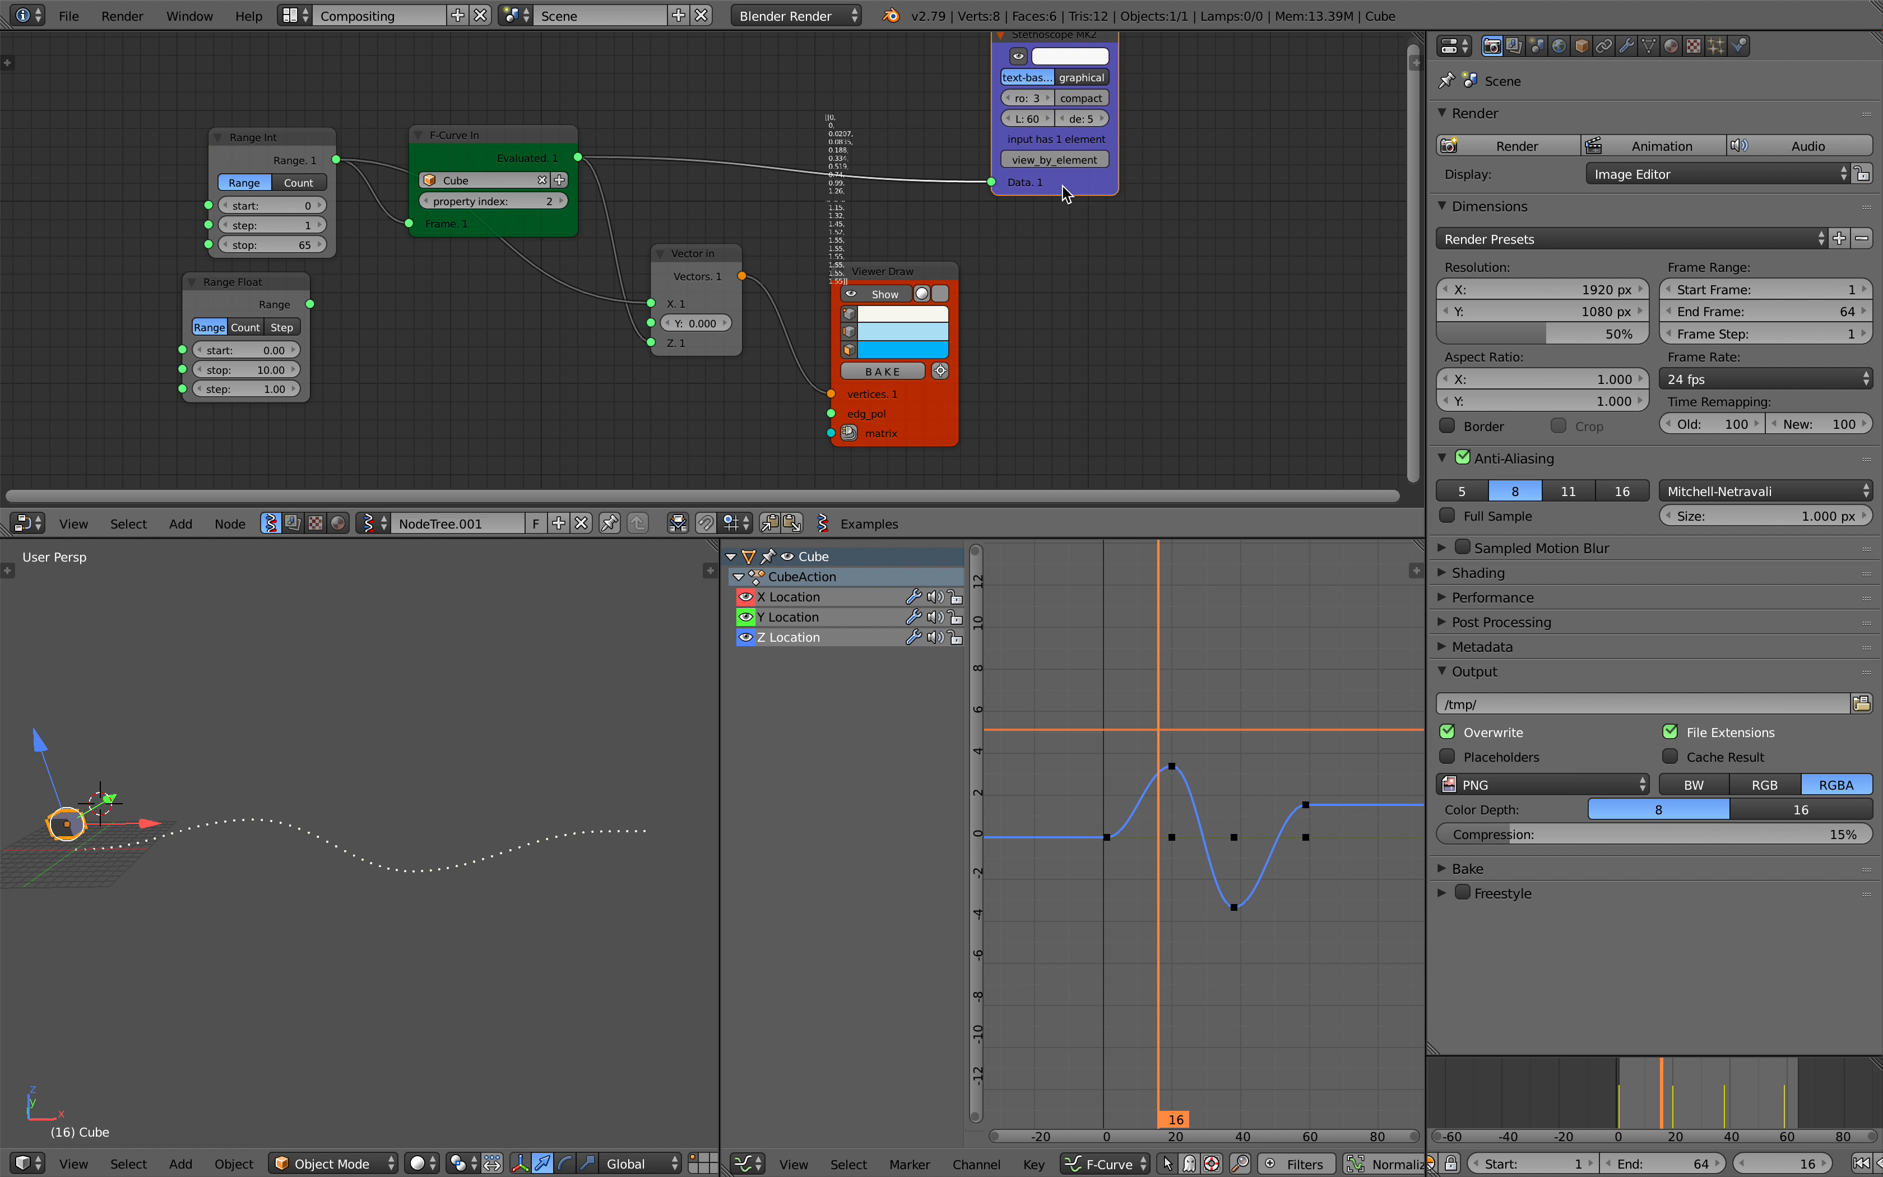
left_click_drag(926, 277, 1036, 260)
left_click_drag(688, 254, 743, 249)
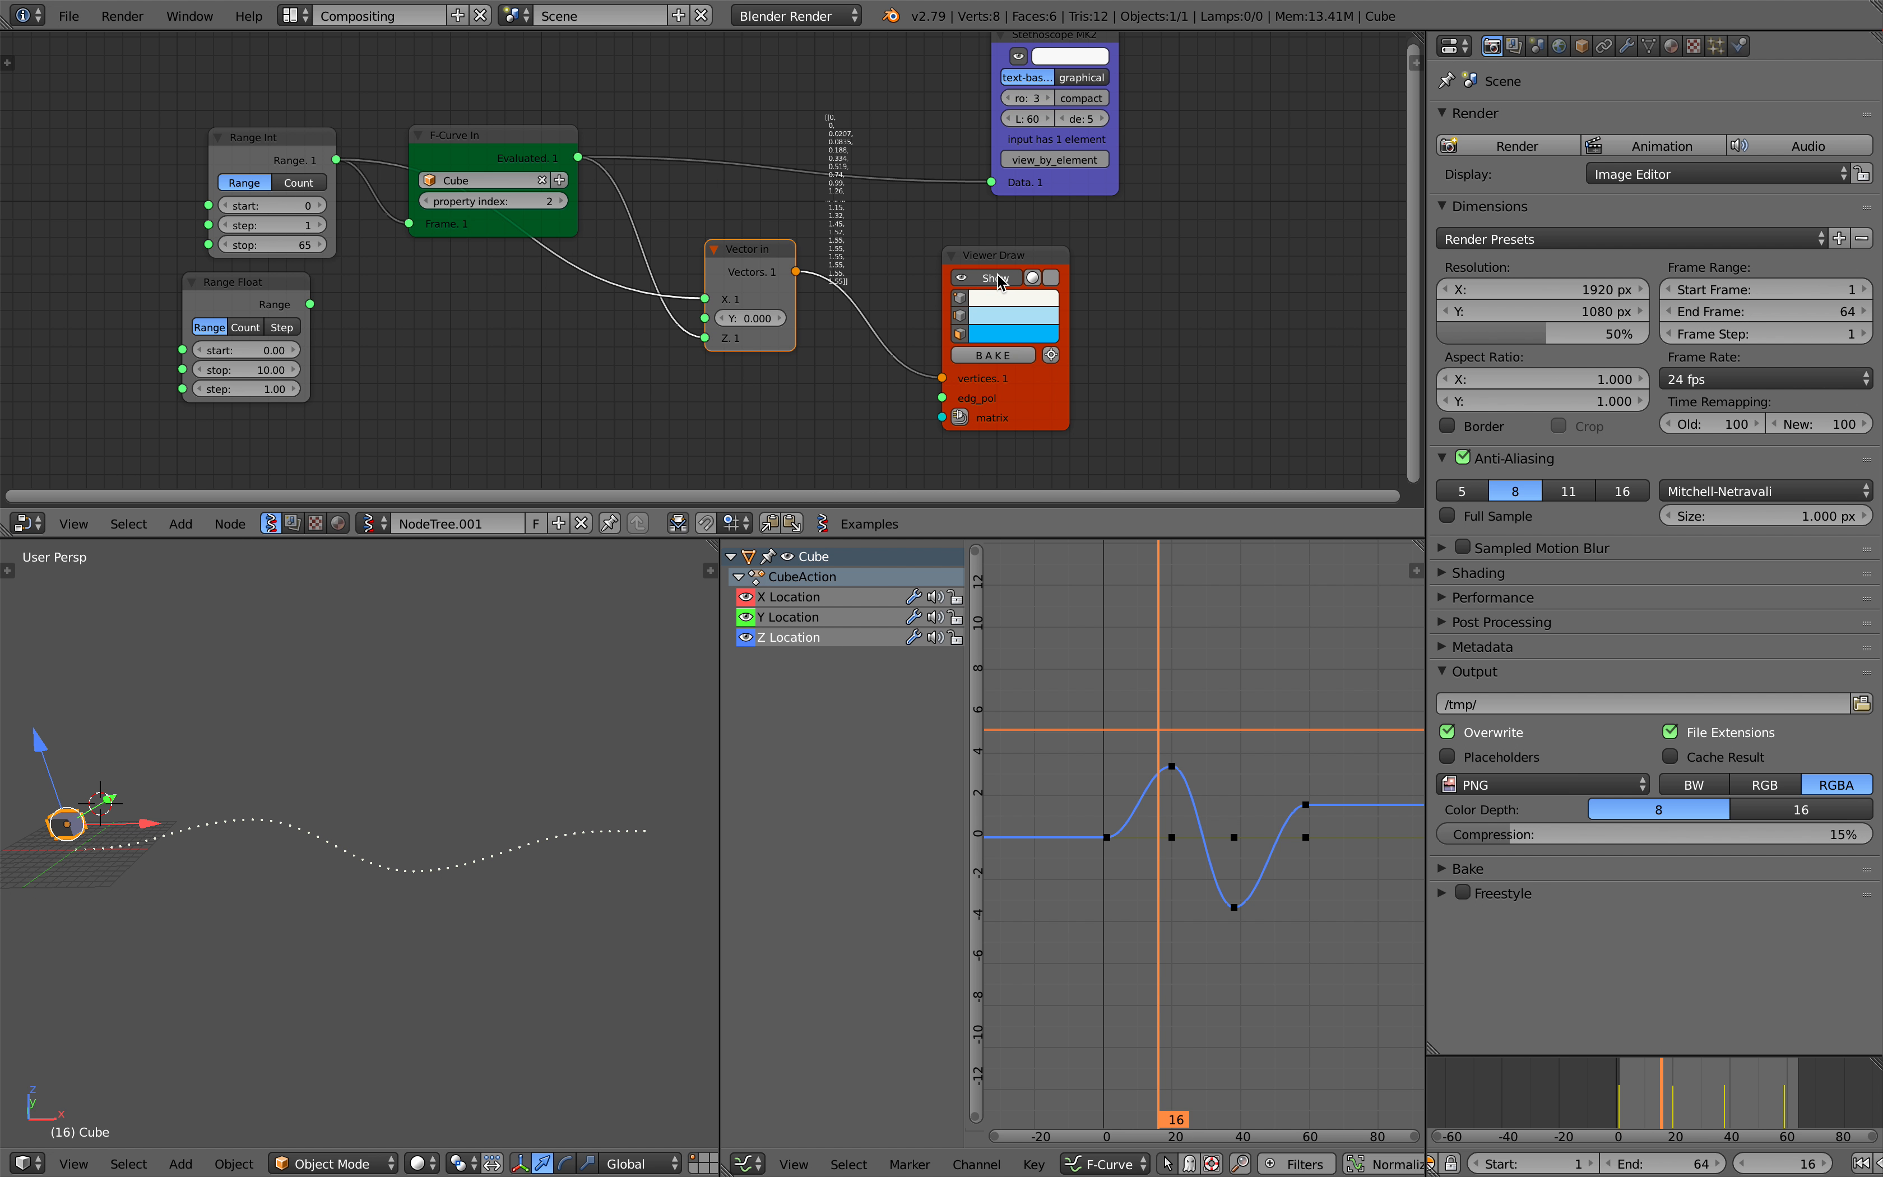
mouse_move(998, 268)
left_mouse_down()
mouse_move(1060, 260)
mouse_move(1002, 198)
left_mouse_up()
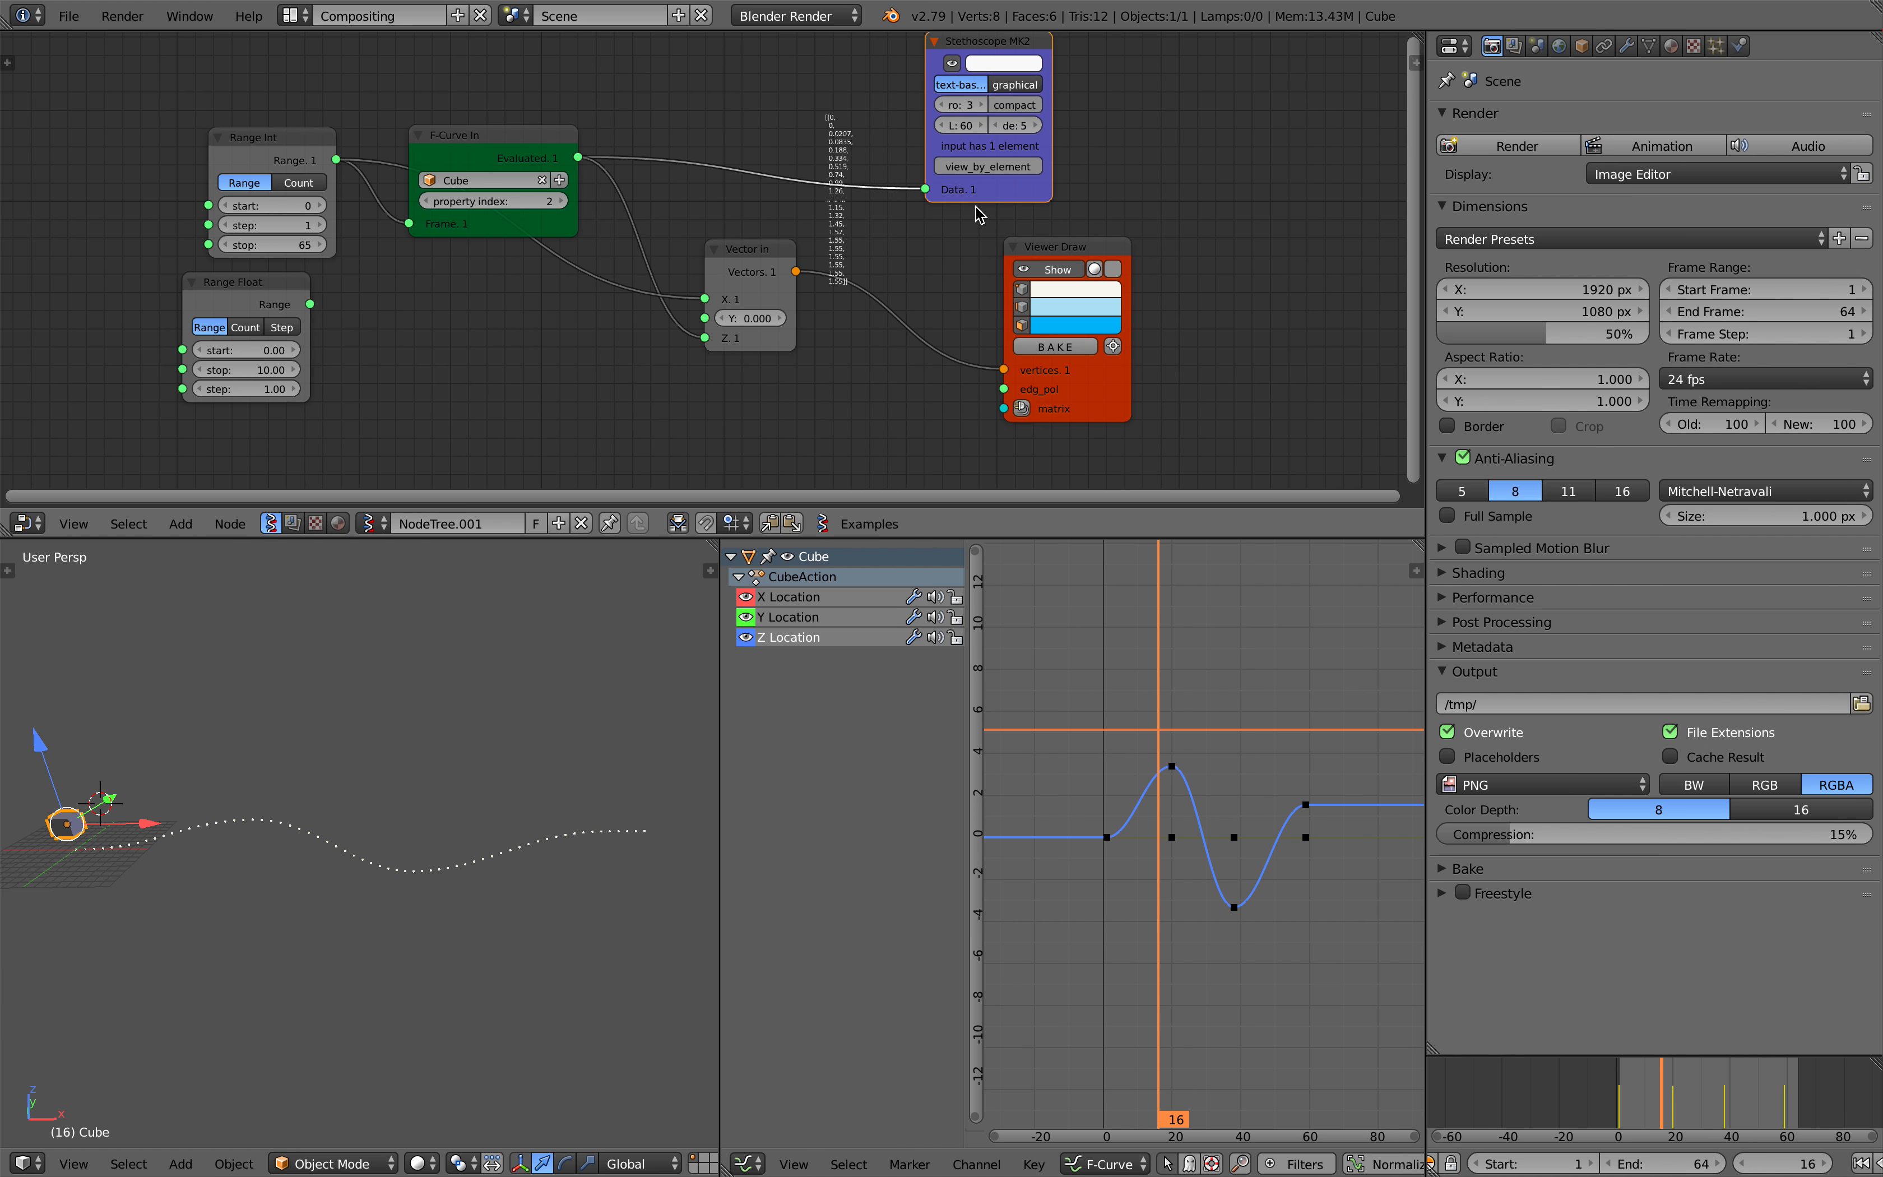
middle_click_drag(434, 261, 521, 265)
Switch Range Int to Count mode with step 7 and count 56, and move the F-Curve In node up.
left_click_drag(385, 251, 412, 251)
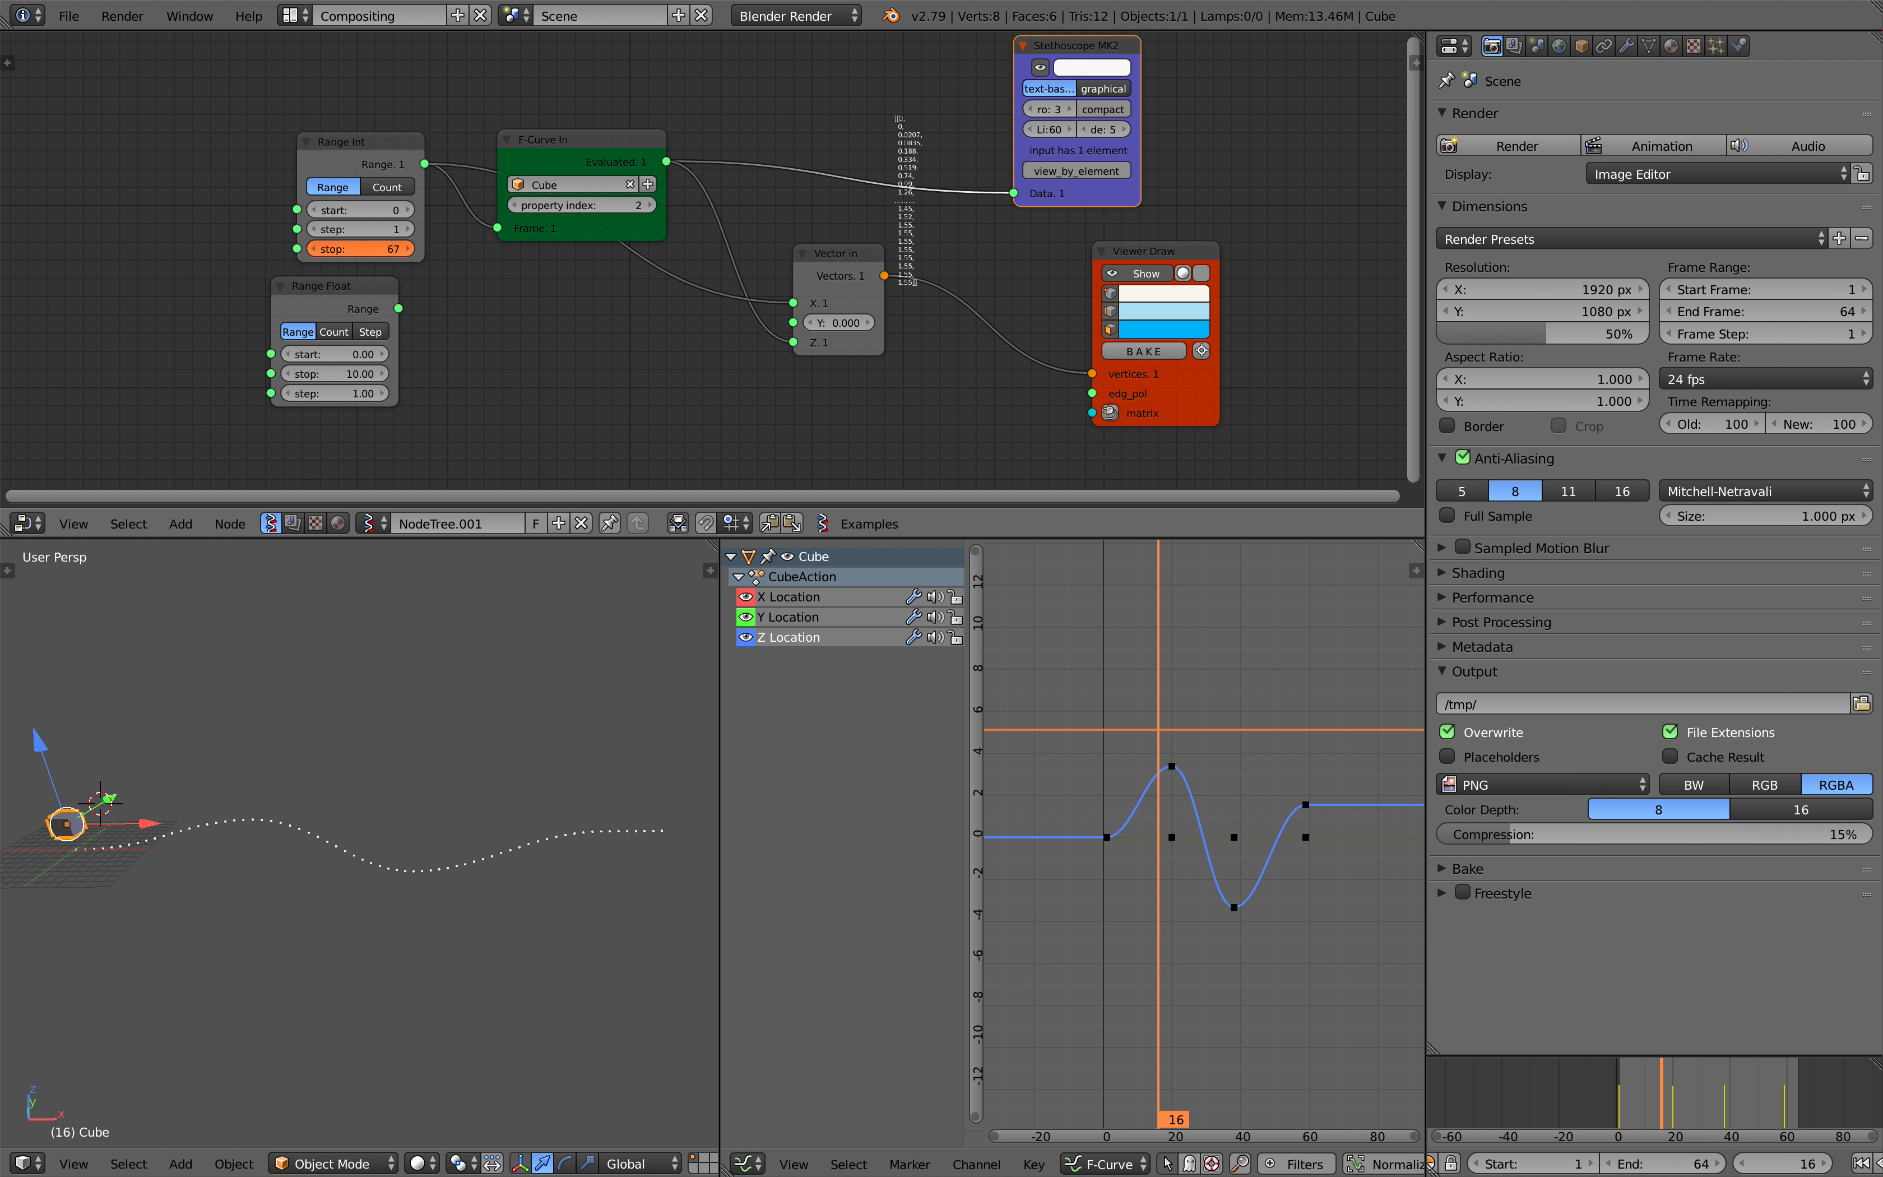
left_click(387, 188)
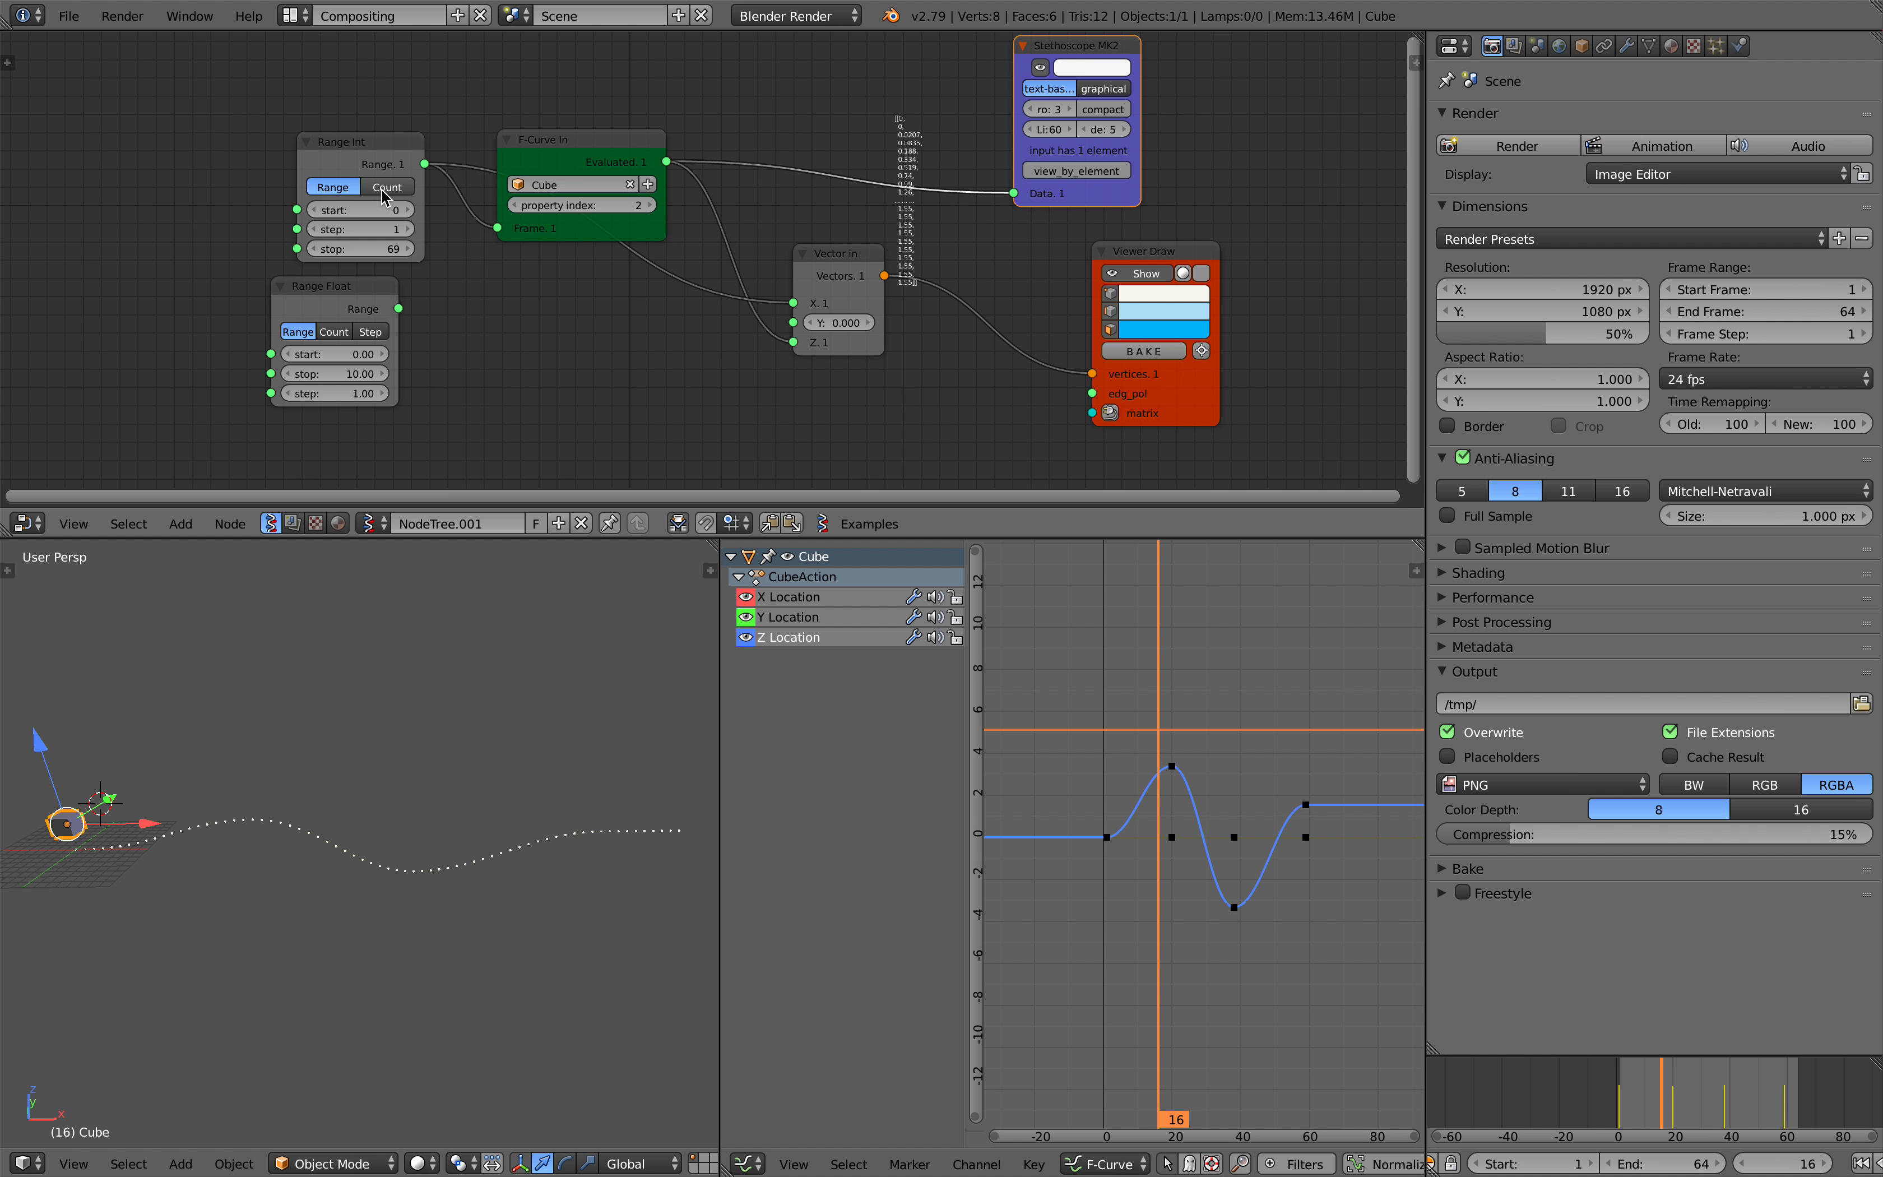
left_click_drag(566, 173, 572, 102)
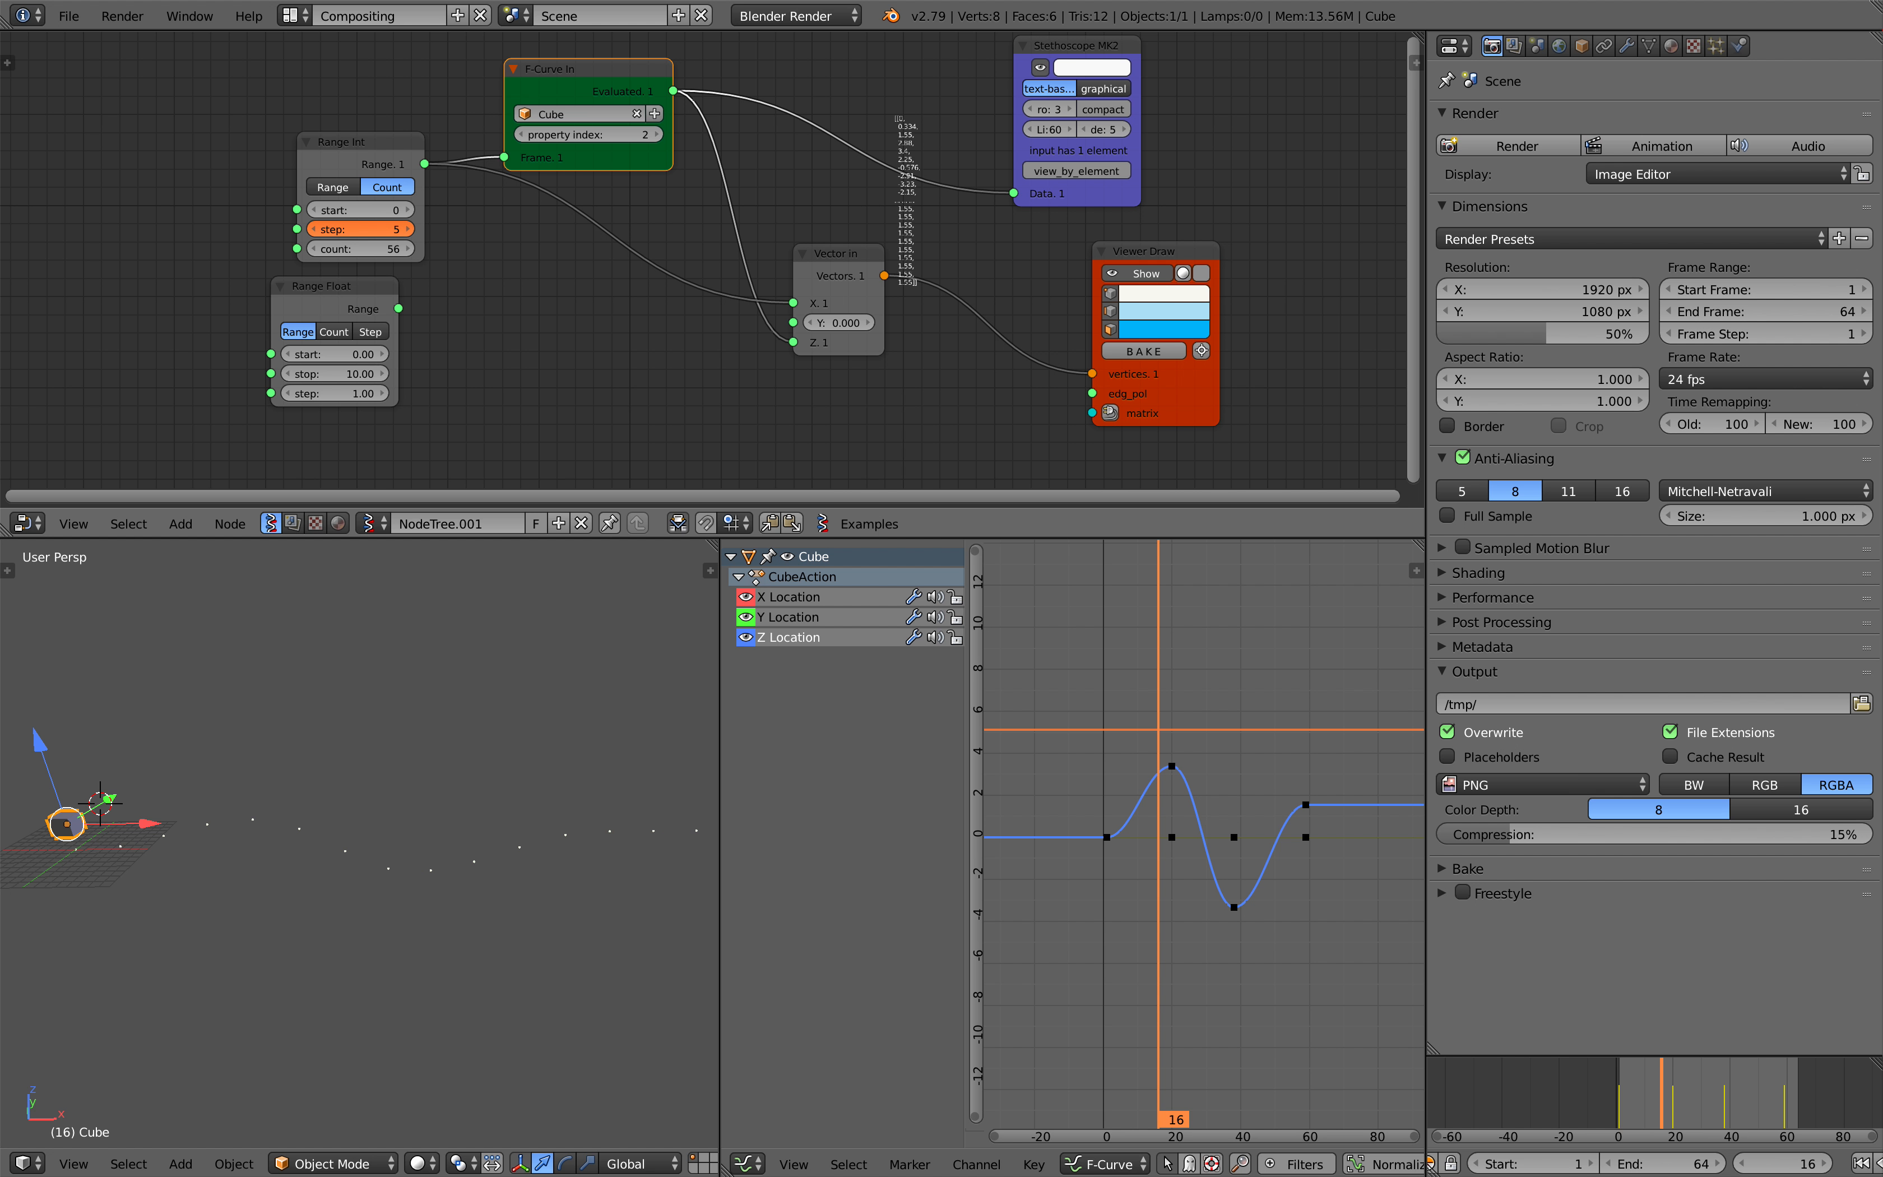
scroll(539, 880, "down", 1)
middle_click_drag(539, 881, 562, 862)
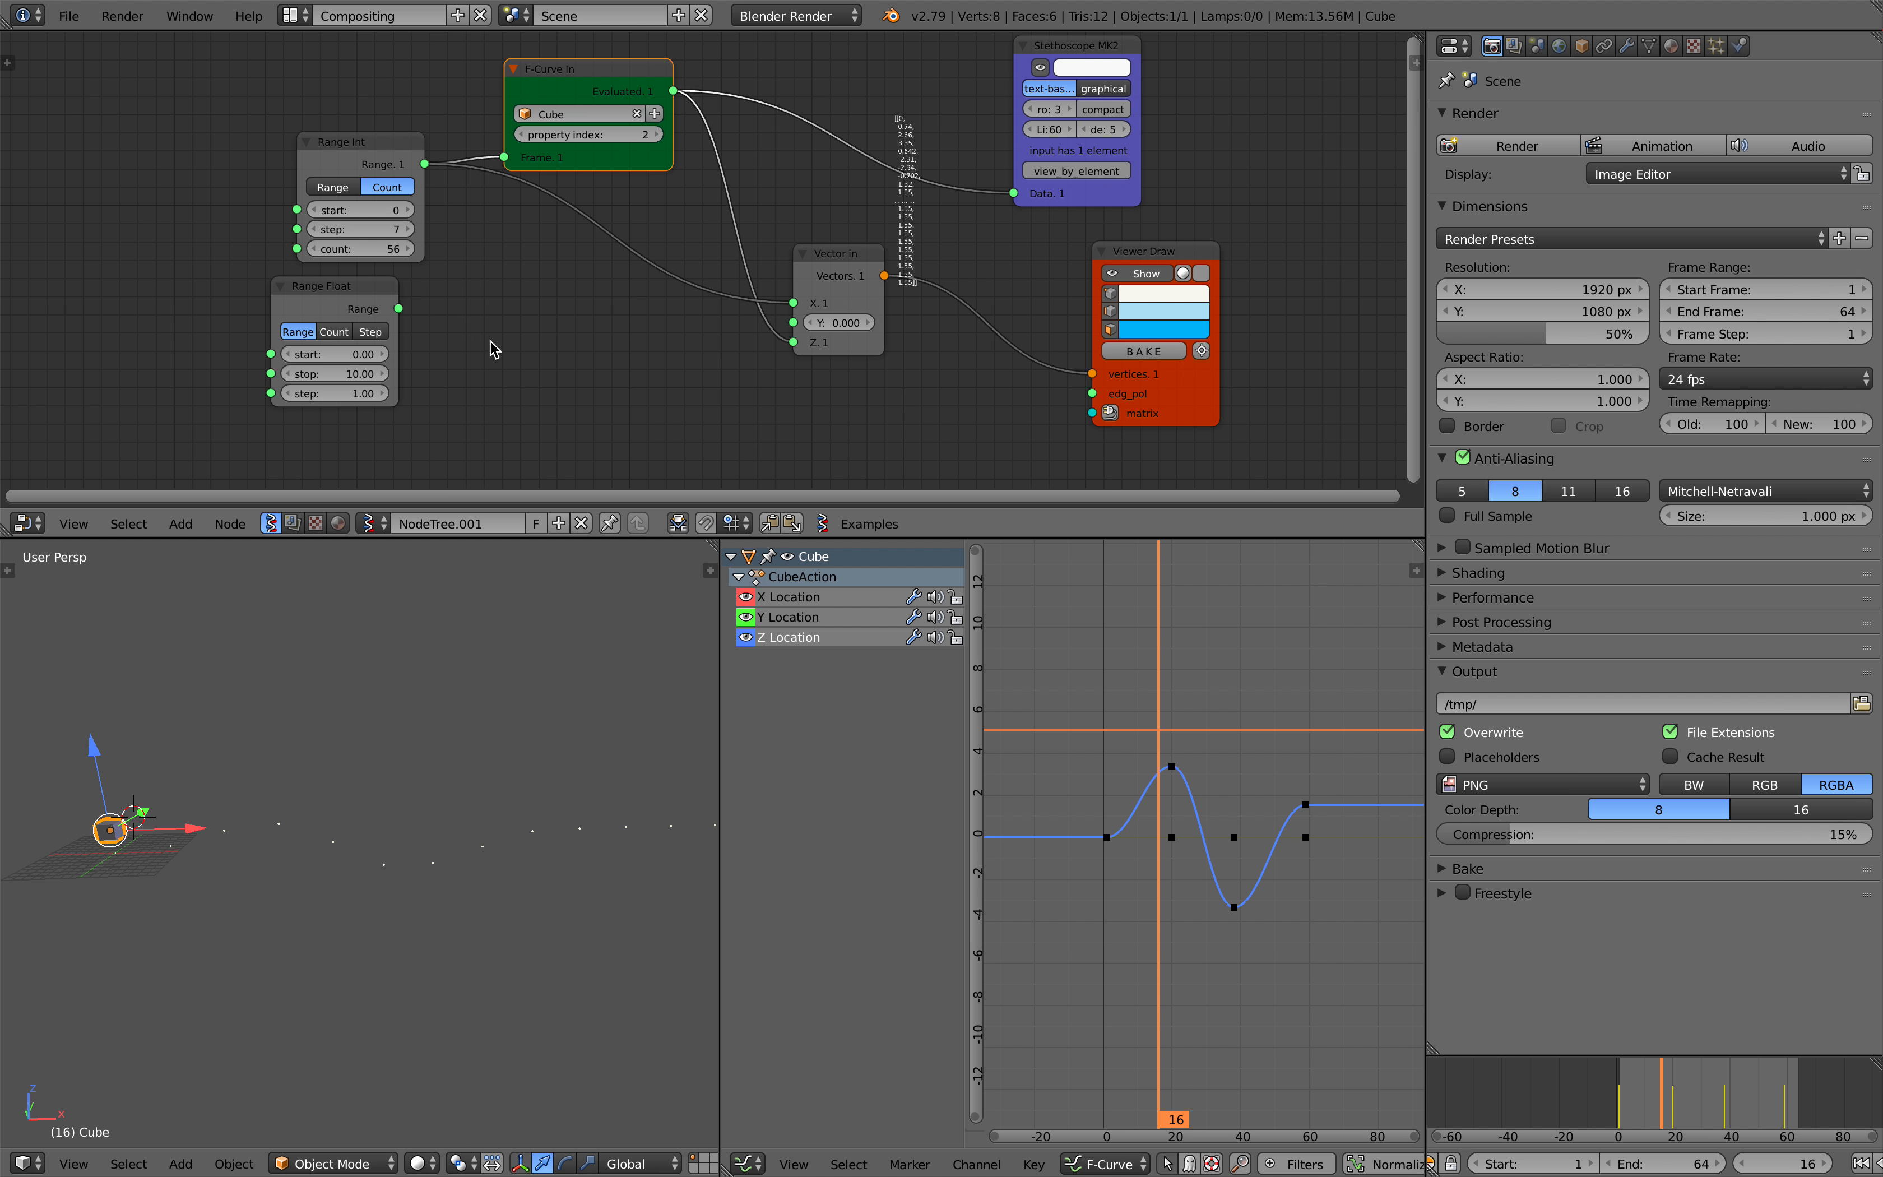
middle_click_drag(490, 349, 414, 340)
scroll(547, 795, "down", 2)
Set Range Int's step to 2 and inspect the resulting points in the 3D view.
left_click(304, 220)
type("2")
key("Return")
scroll(424, 688, "up", 2)
left_click_drag(303, 220, 318, 220)
middle_click_drag(342, 702, 330, 704)
scroll(290, 202, "up", 2)
Delete the Range Int node and link Range Float to the F-Curve In Frame and Vector In X inputs instead.
left_click_drag(219, 136, 195, 147)
left_click_drag(214, 302, 208, 348)
scroll(774, 260, "down", 2)
left_click(320, 233)
middle_click_drag(321, 234, 306, 150)
key("x")
left_click_drag(336, 340, 307, 289)
left_click_drag(358, 295, 751, 303)
Set Range Float to Count mode with a count of 30 and a stop value of 55.36.
scroll(389, 862, "up", 2)
scroll(386, 855, "down", 1)
middle_click_drag(328, 817, 518, 812, "shift")
scroll(307, 363, "up", 1)
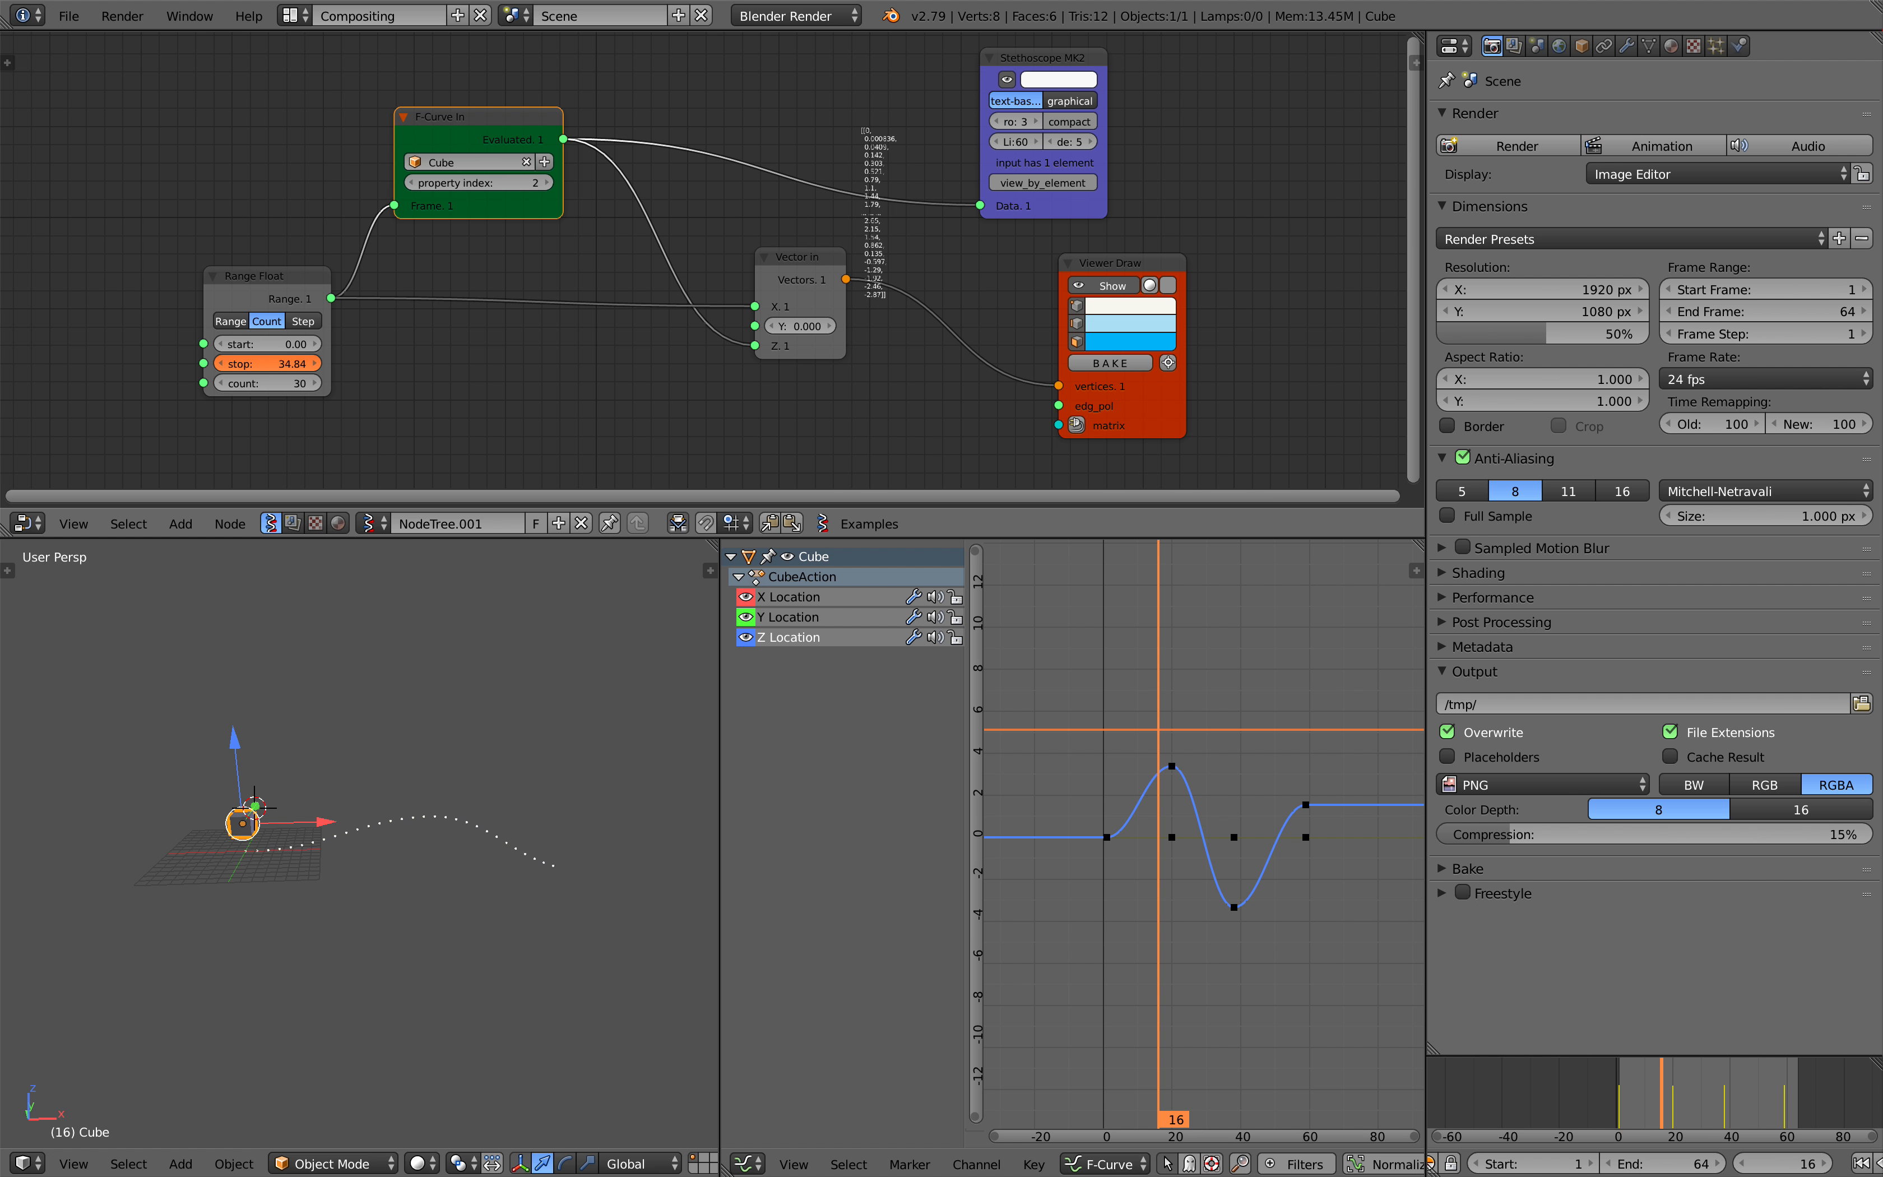
left_click_drag(268, 363, 249, 364)
scroll(588, 813, "down", 1)
left_click_drag(269, 363, 274, 363)
middle_click_drag(523, 841, 268, 831)
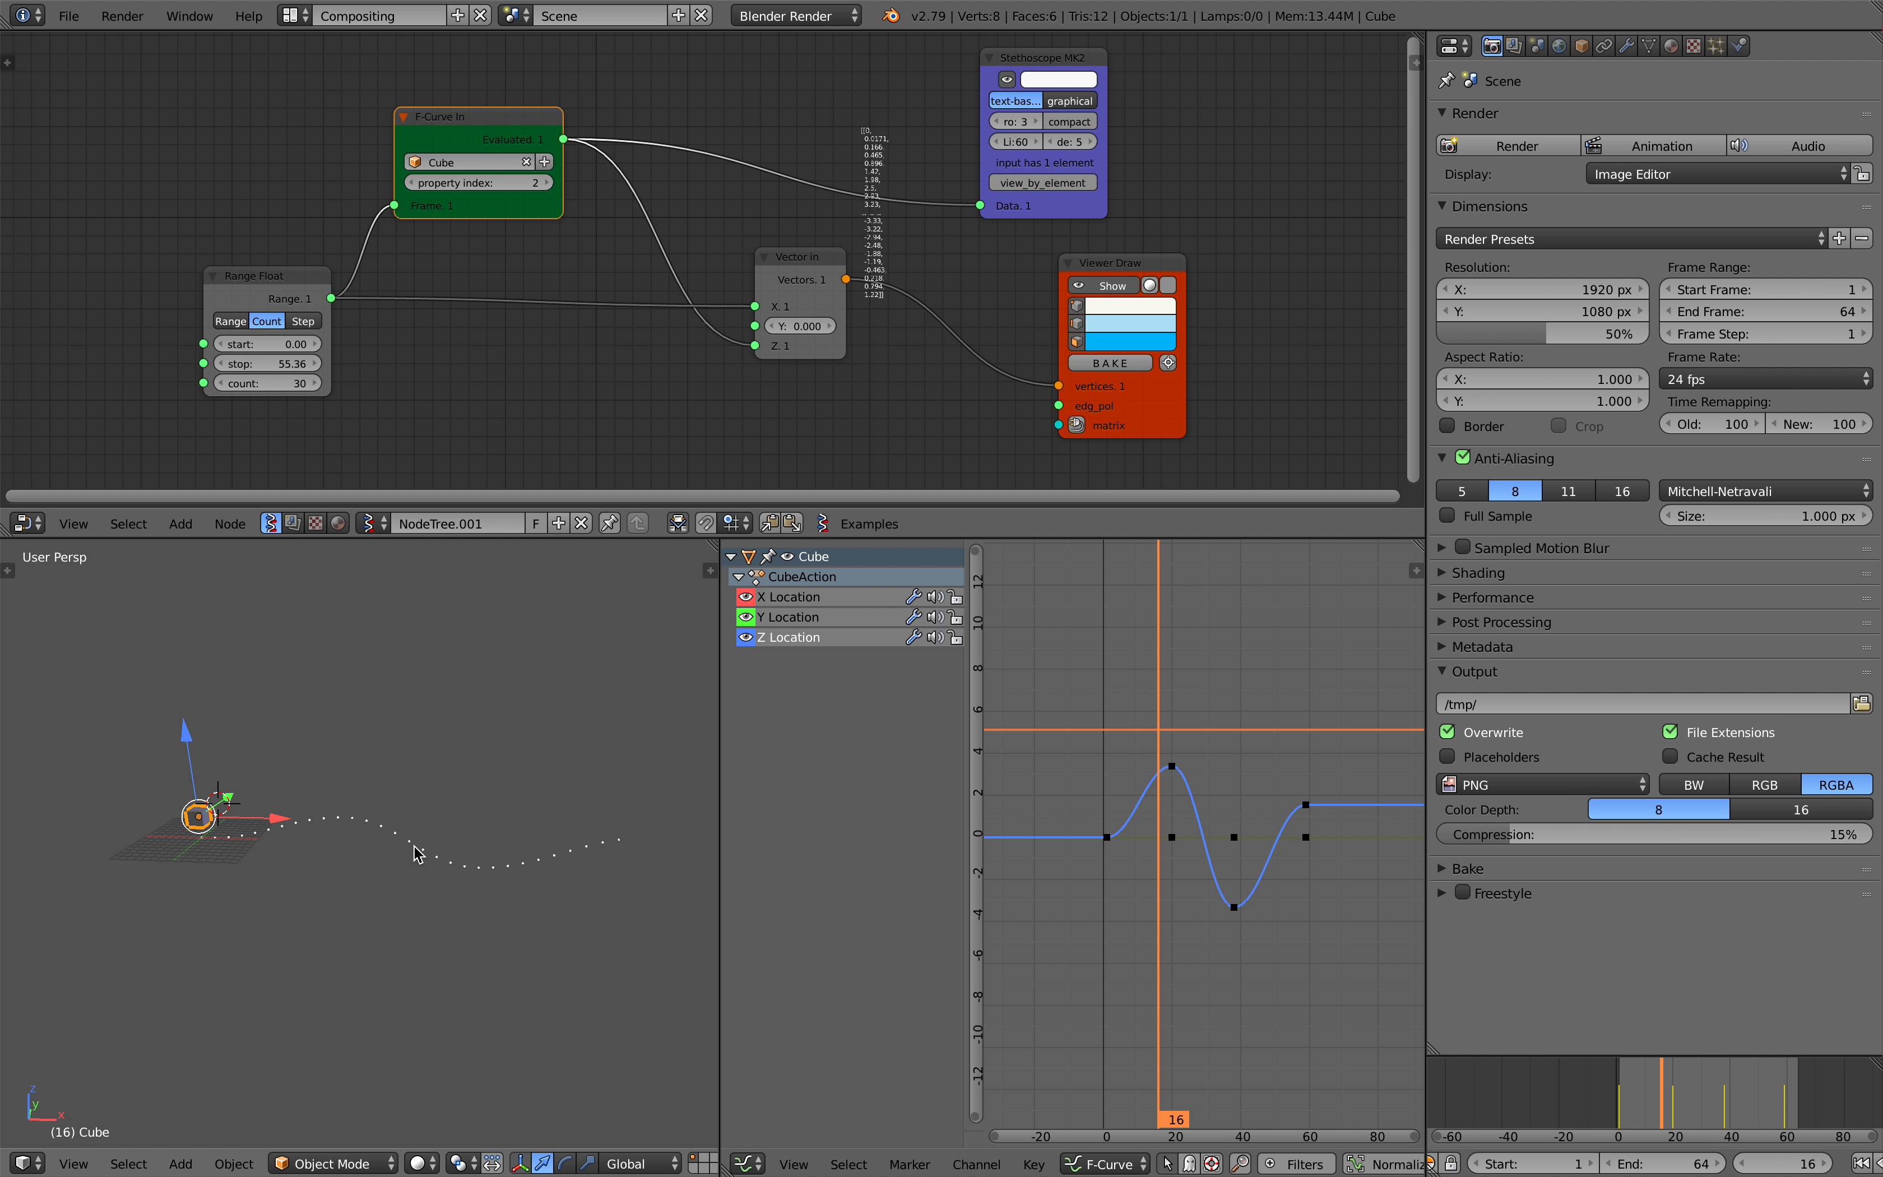
middle_click_drag(393, 831, 430, 790)
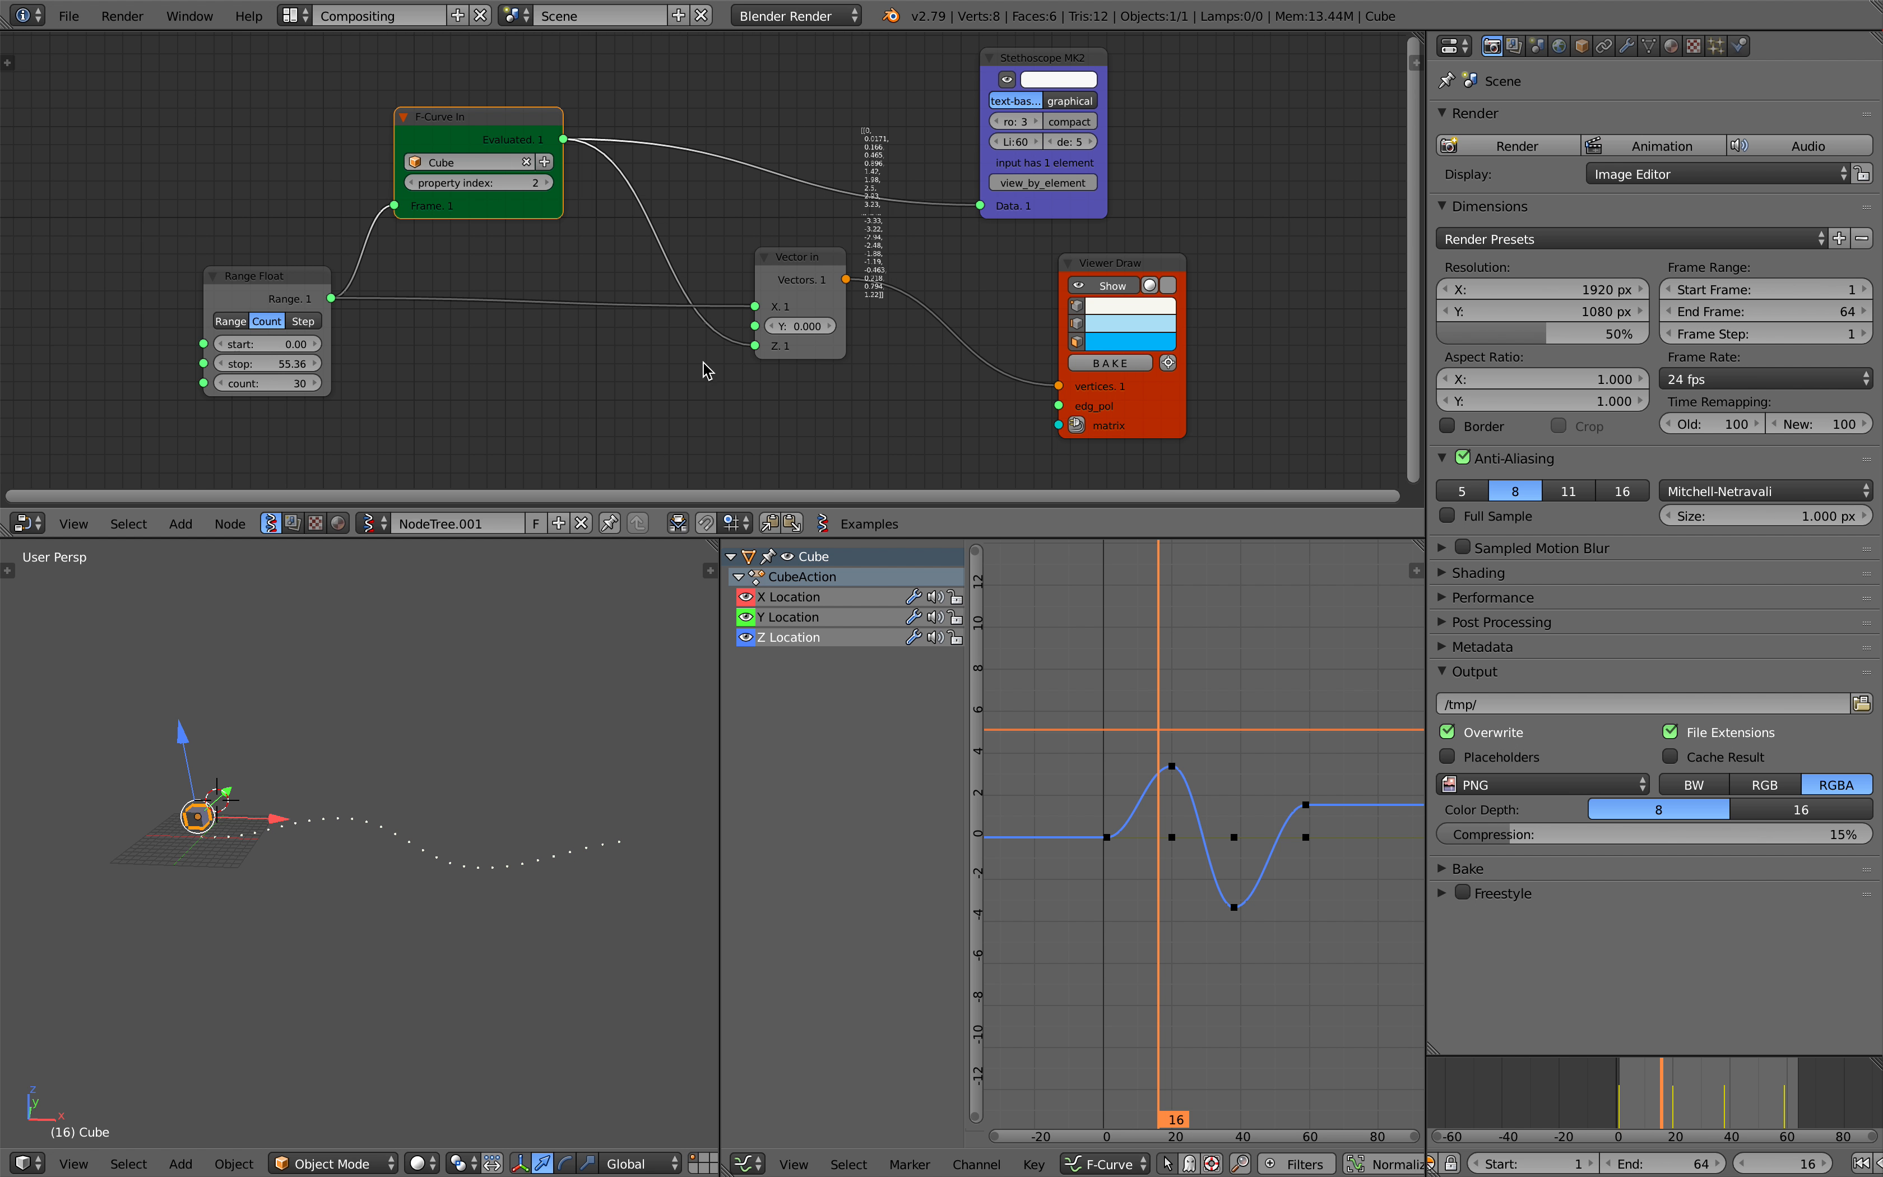
Move the Viewer Draw node farther right to make room after Vector In and save the file.
middle_click_drag(705, 370, 583, 365)
left_click_drag(989, 262, 1102, 257)
key("ctrl+s")
left_click(1102, 257)
Insert a UV Connection node between Vector In and Viewer Draw, linking its data output to Viewer Draw's edg_pol input.
key("shift+a")
left_click(743, 401)
type("uv")
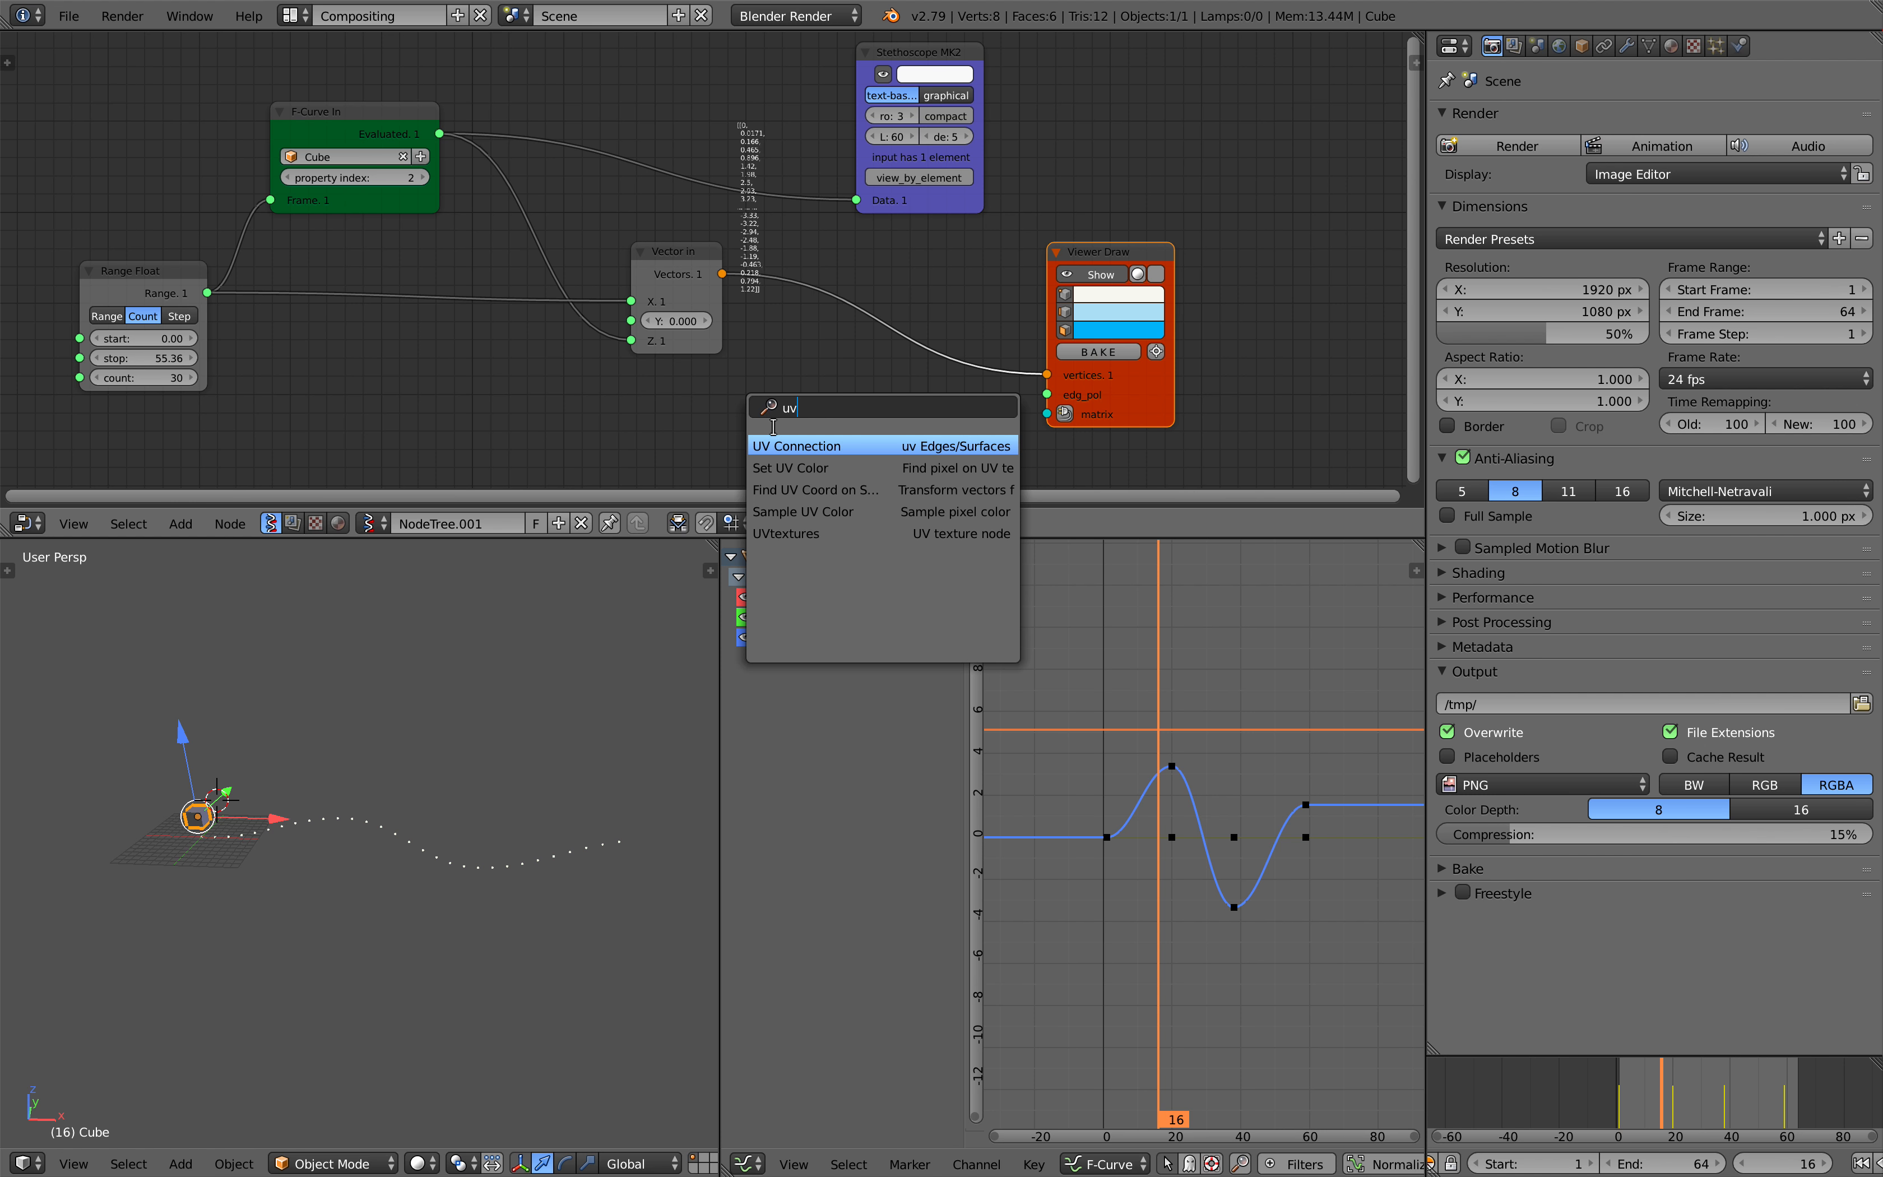
left_click(786, 445)
left_click(871, 326)
left_click_drag(932, 319, 1046, 395)
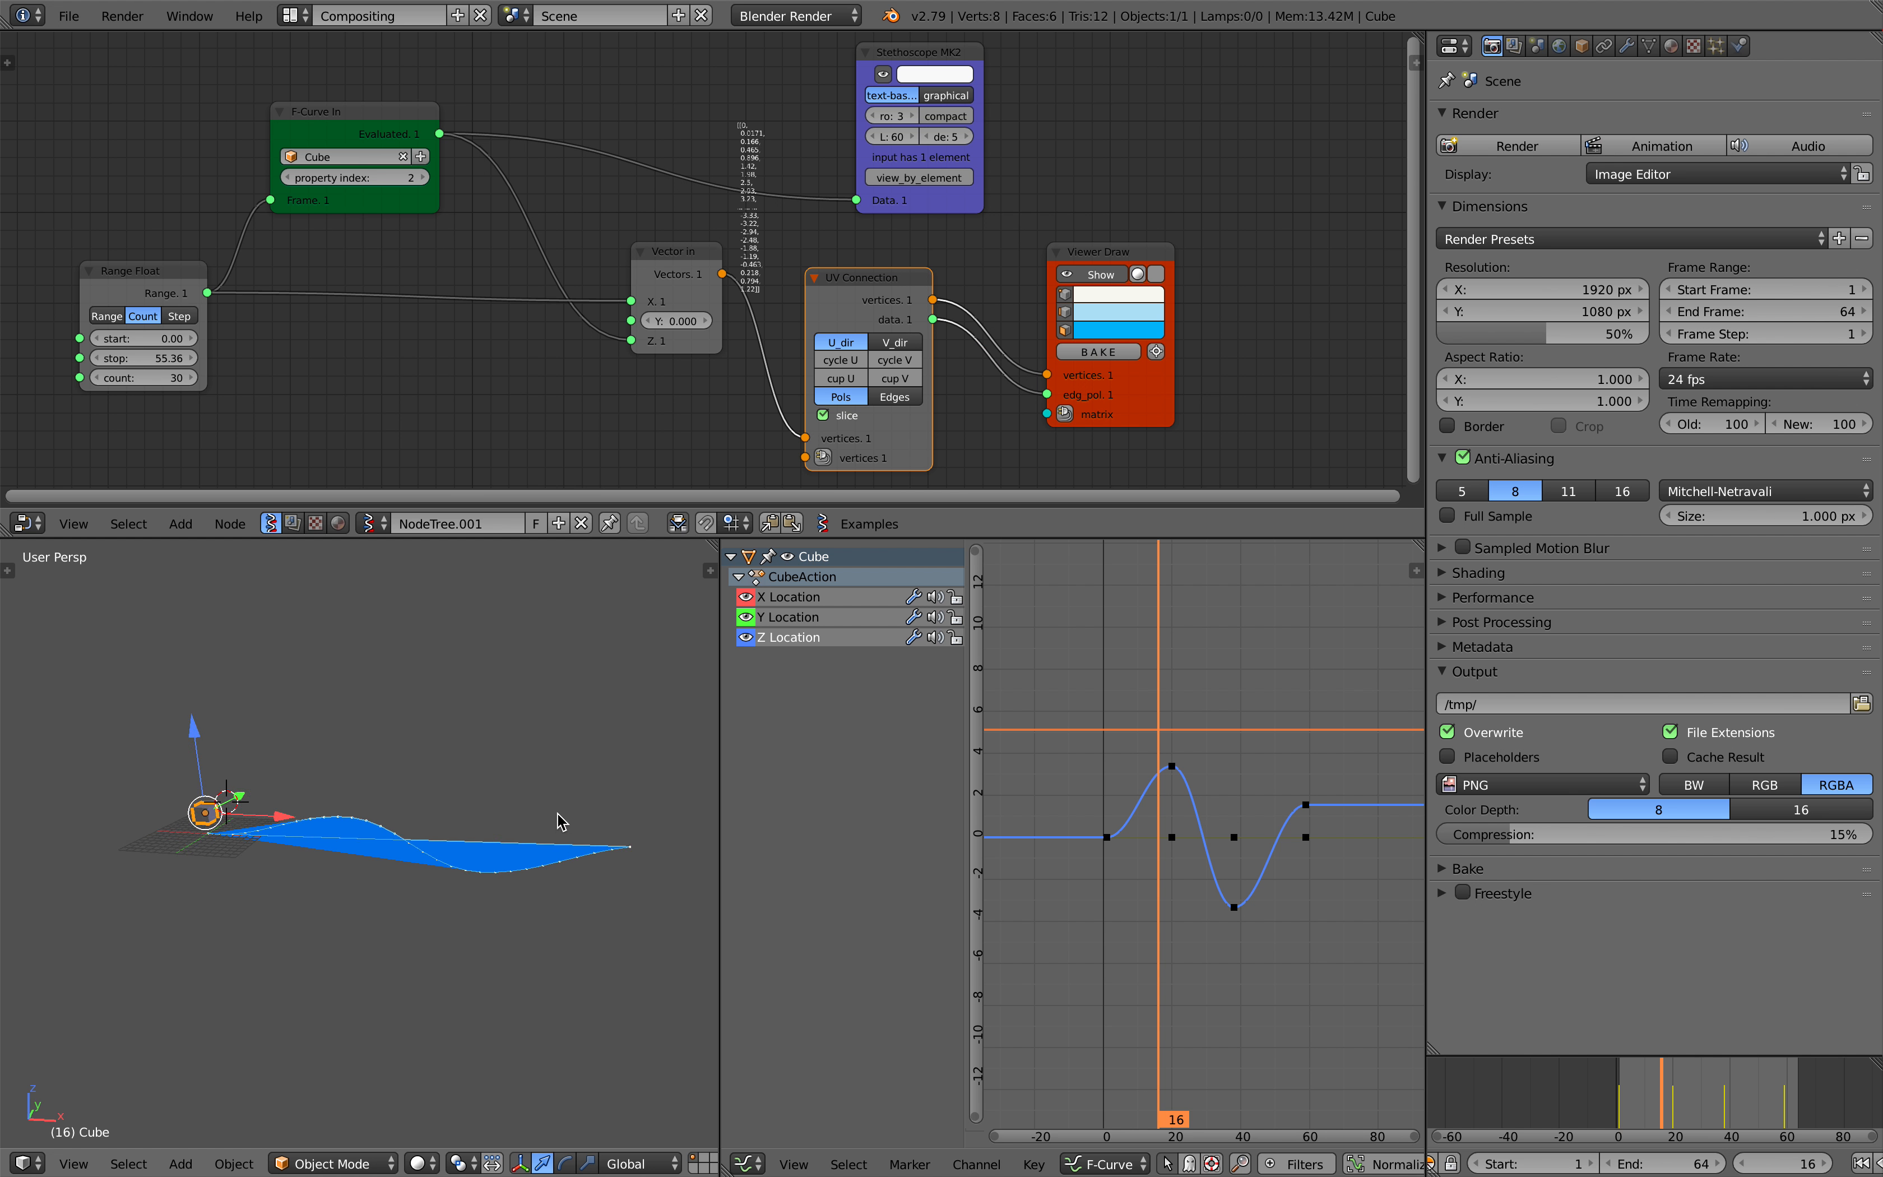
Switch the UV Connection node's output from polygons to Edges and save the file.
left_click(895, 397)
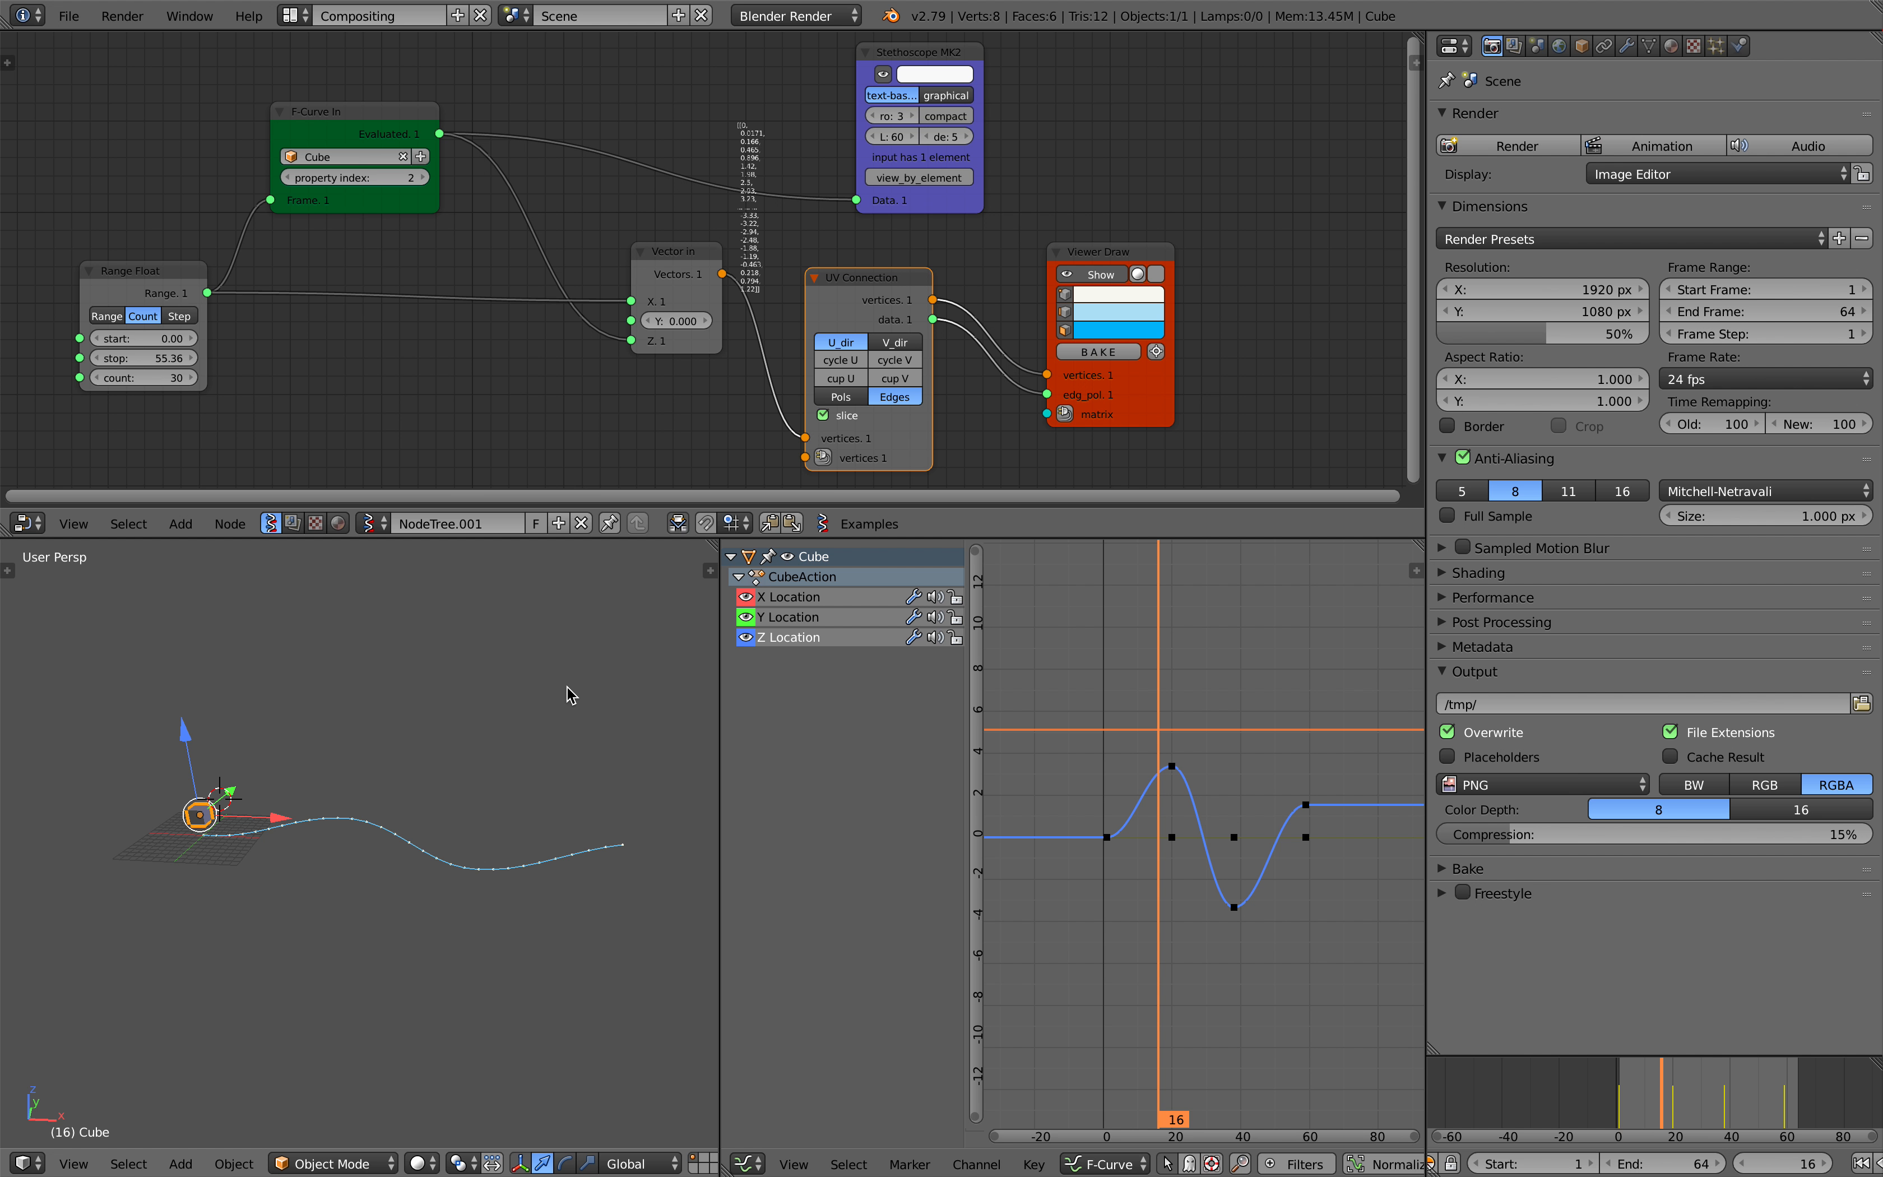
middle_click_drag(568, 686, 549, 697)
key("ctrl+s")
left_click(549, 696)
Bake the Viewer Draw curve to a mesh object, inspect it, and delete the baked object.
left_click(1097, 355)
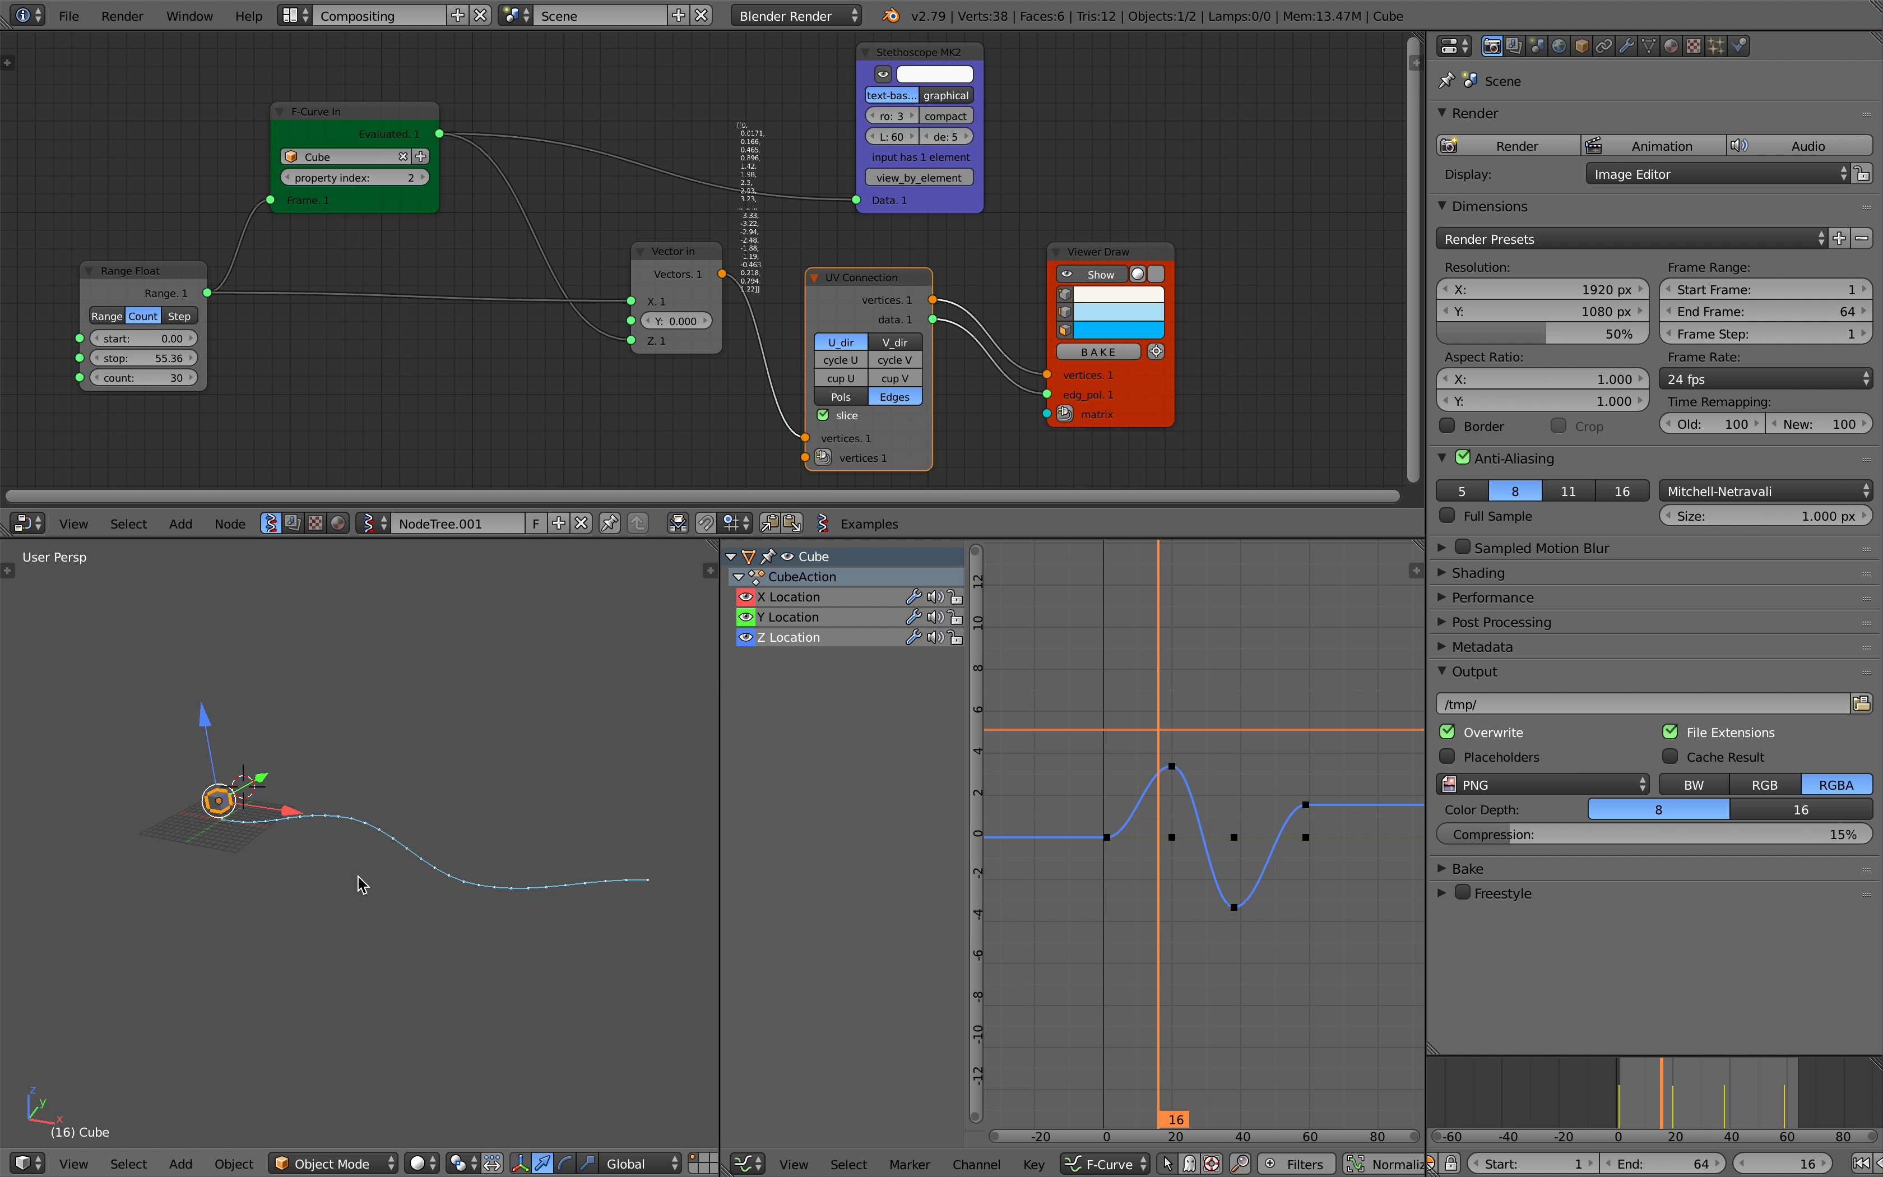
mouse_move(408, 857)
middle_mouse_down()
mouse_move(477, 717)
mouse_move(458, 759)
mouse_move(723, 897)
middle_mouse_up()
key("Delete")
Scrub the timeline to frame 22 and select the Cube again.
left_click_drag(1705, 1093, 1680, 1093)
right_click(201, 814)
middle_click_drag(257, 805, 265, 803)
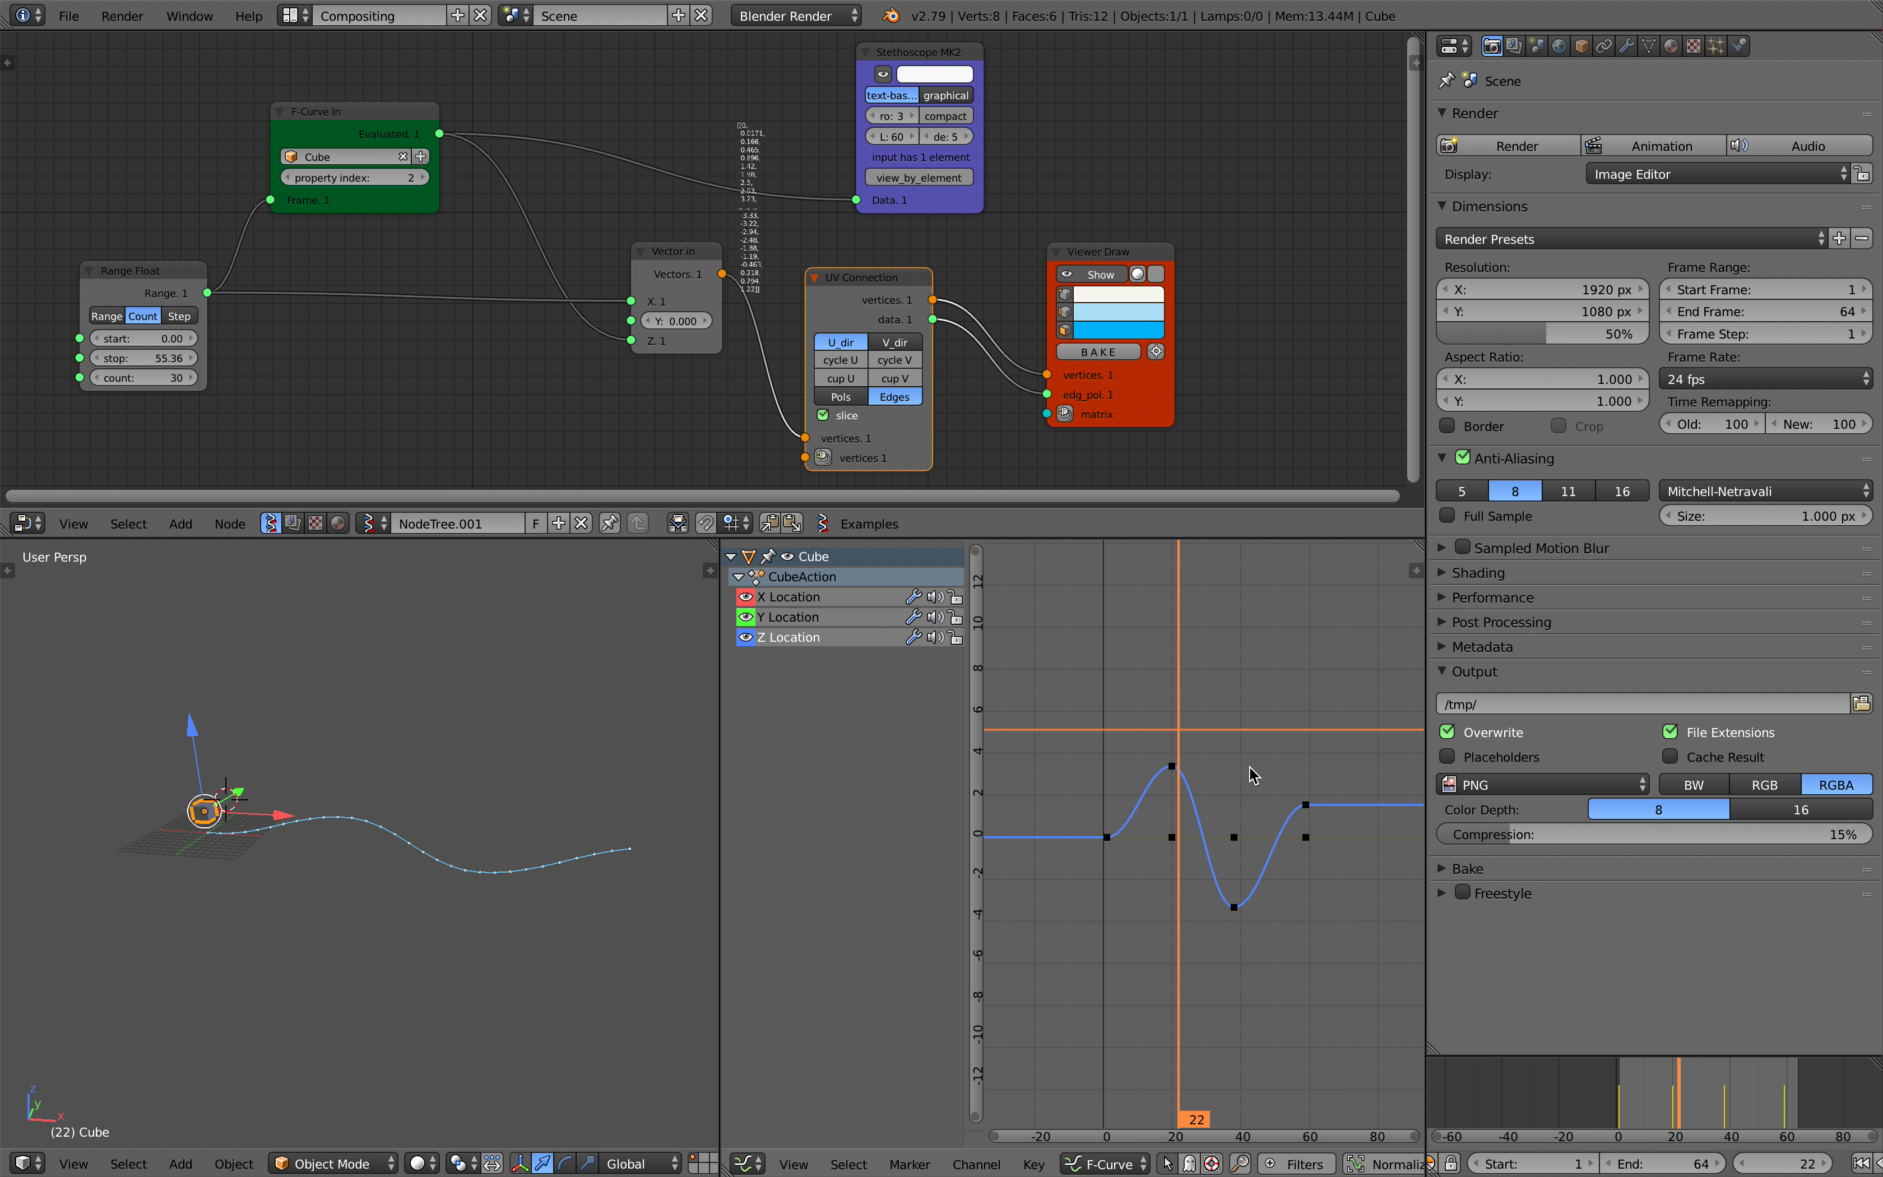
Split the Graph Editor horizontally and turn its upper half into a Dope Sheet.
middle_click_drag(1224, 833, 1196, 809)
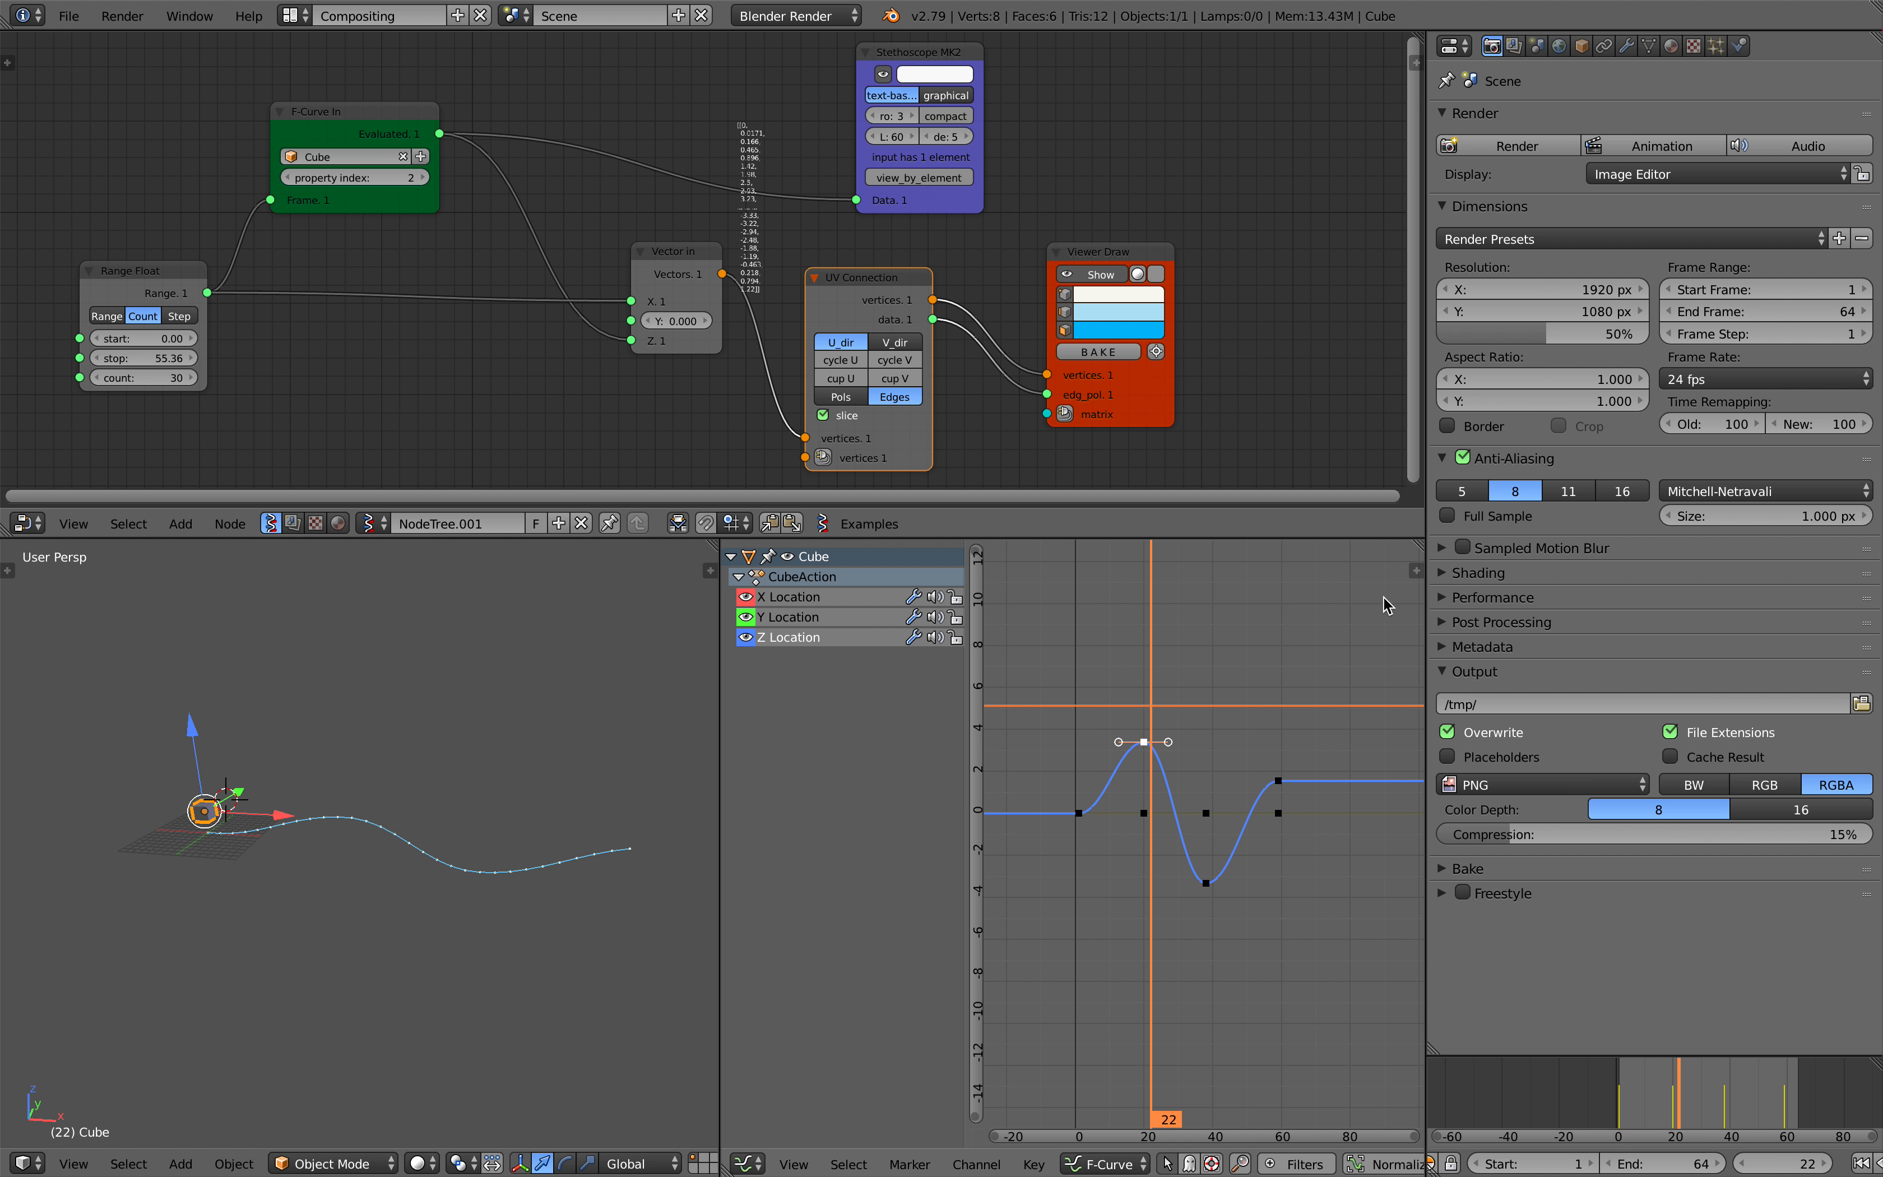
left_click_drag(1416, 564, 1414, 751)
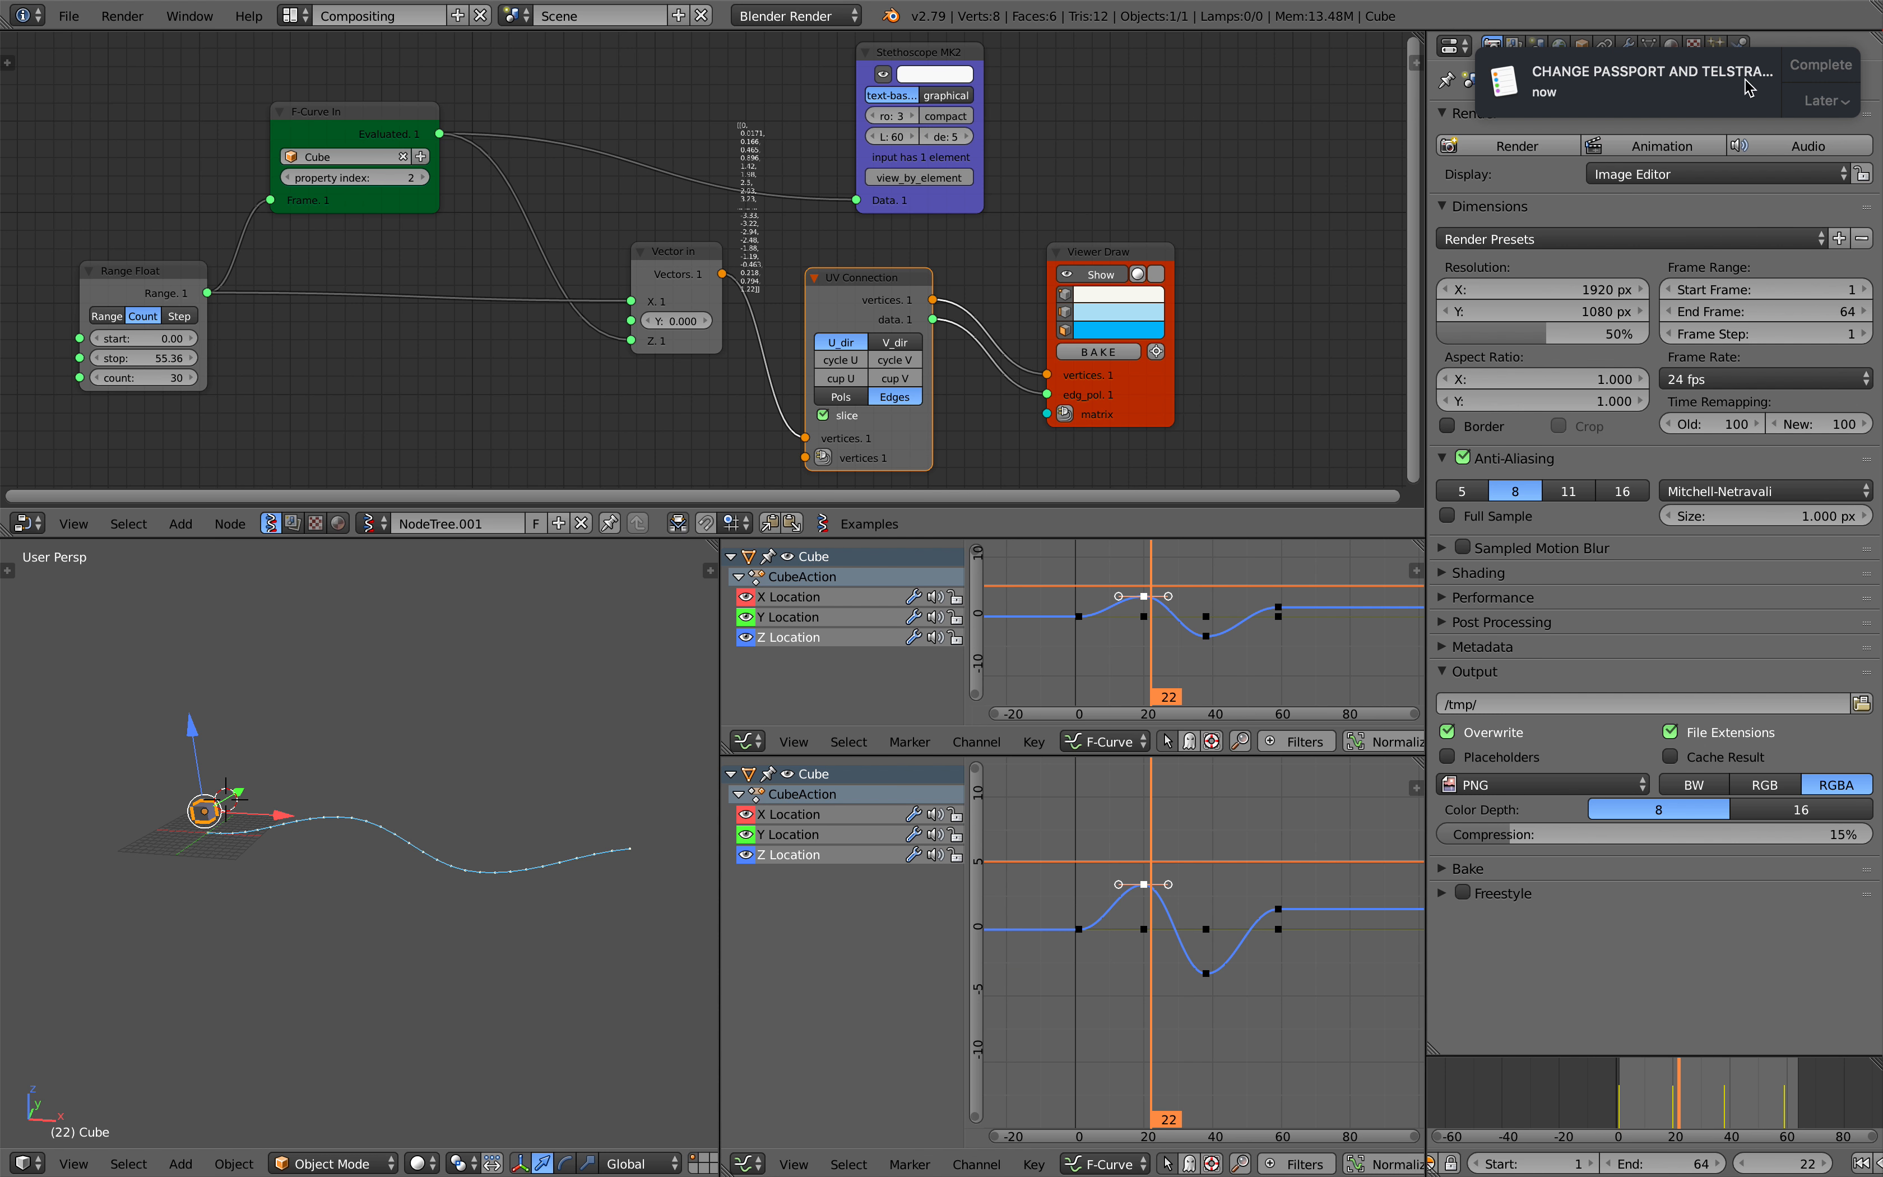
left_click(1799, 74)
left_click(748, 741)
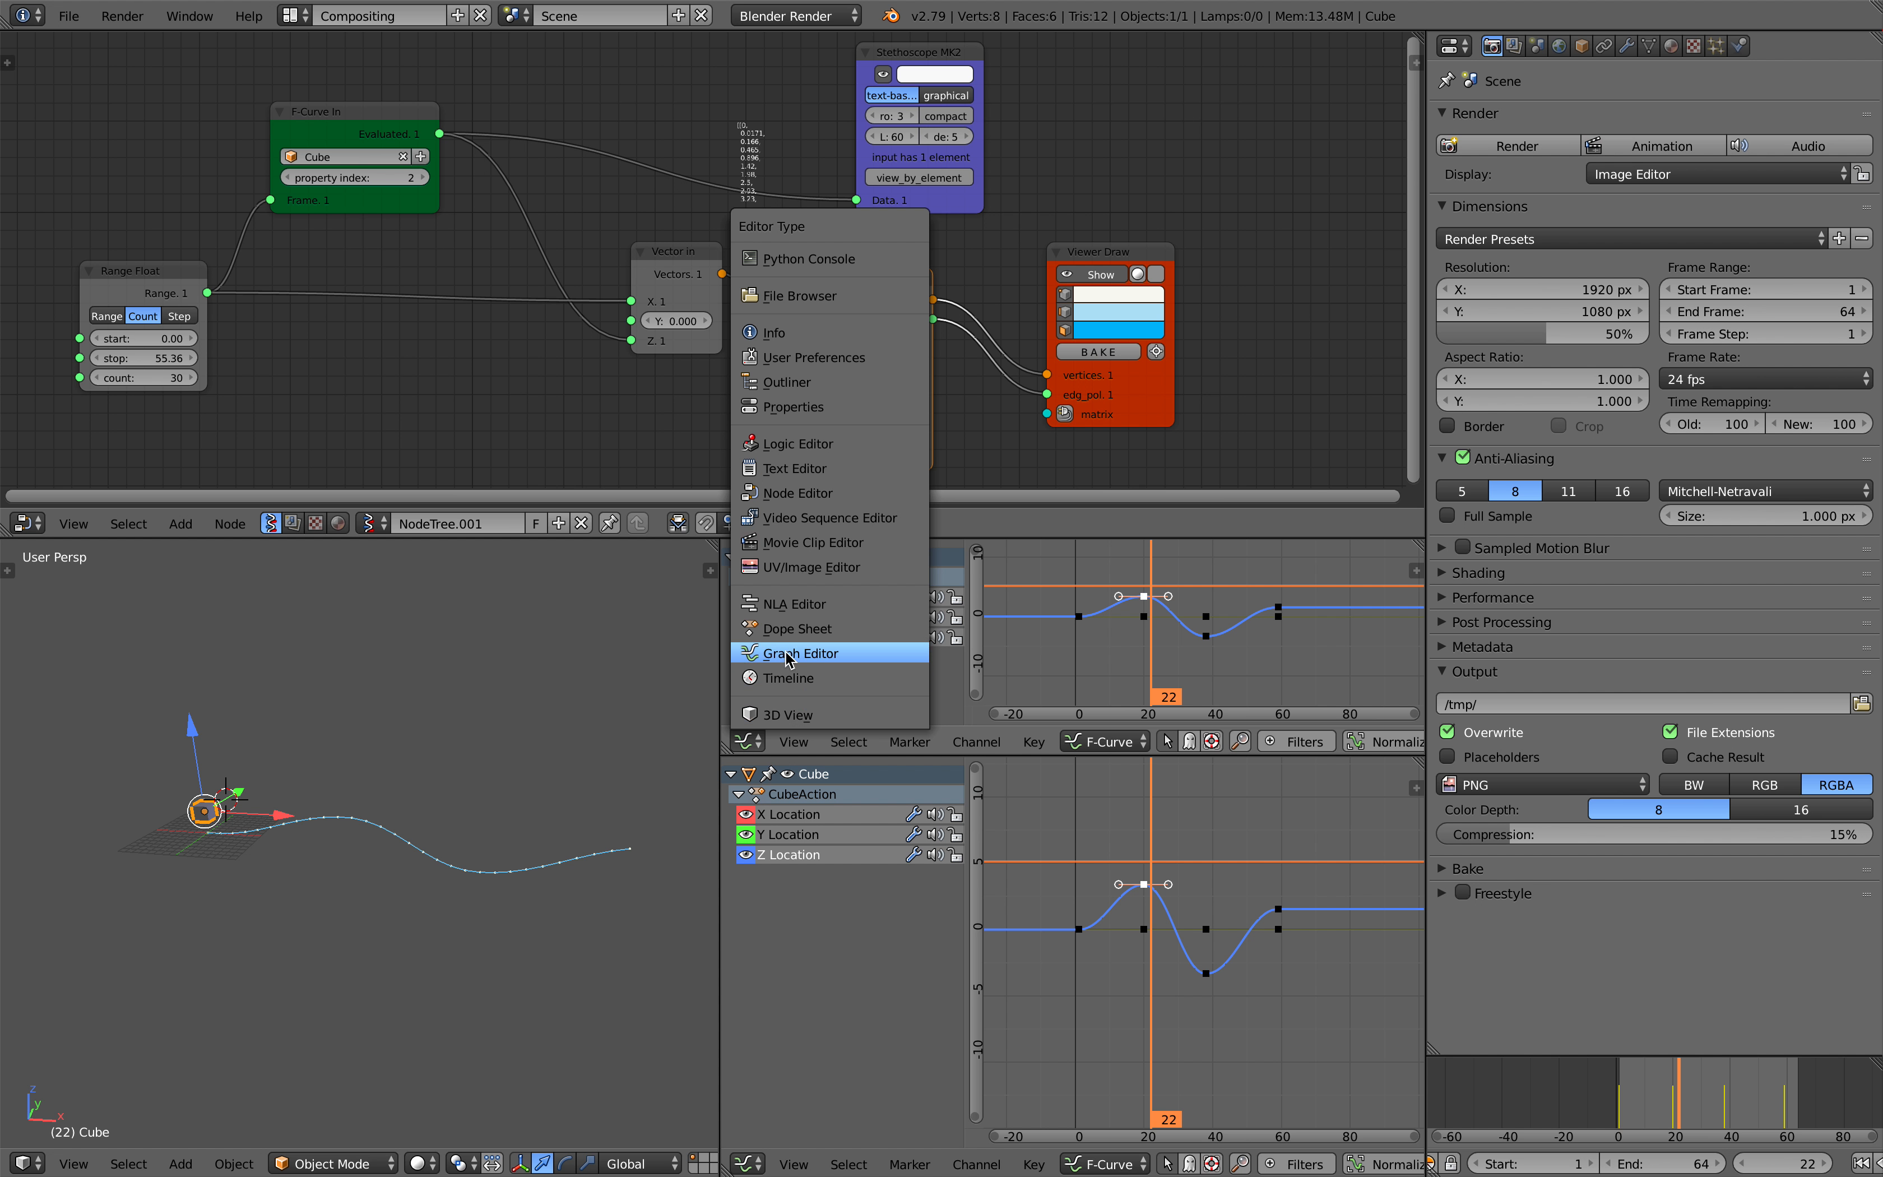
left_click(908, 642)
scroll(1110, 624, "down", 1)
Move the cube's second keyframe to about frame 12 and its third to about frame 51, and go to frame 10.
right_click_drag(1110, 558, 1075, 560)
right_click_drag(1204, 563, 1270, 560)
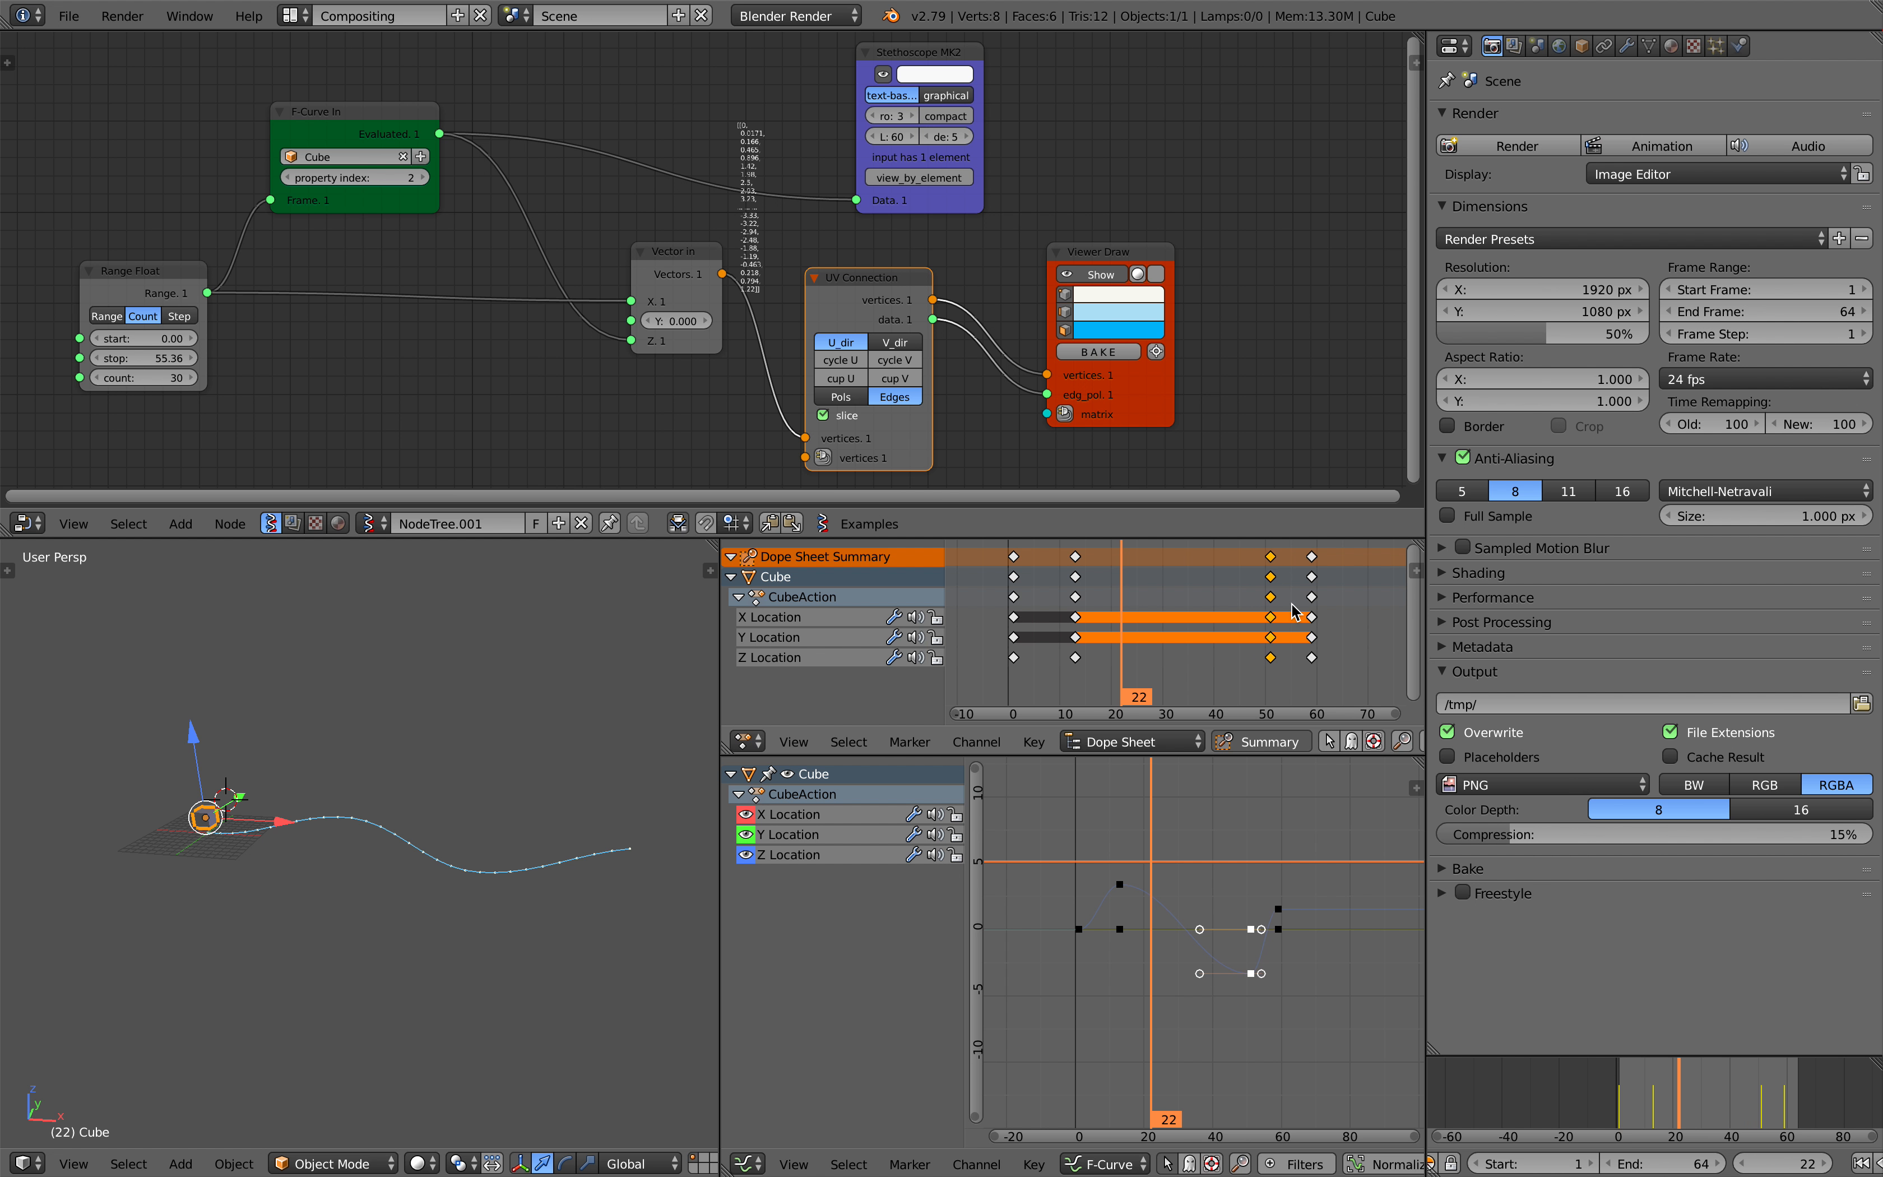
left_click(1647, 1091)
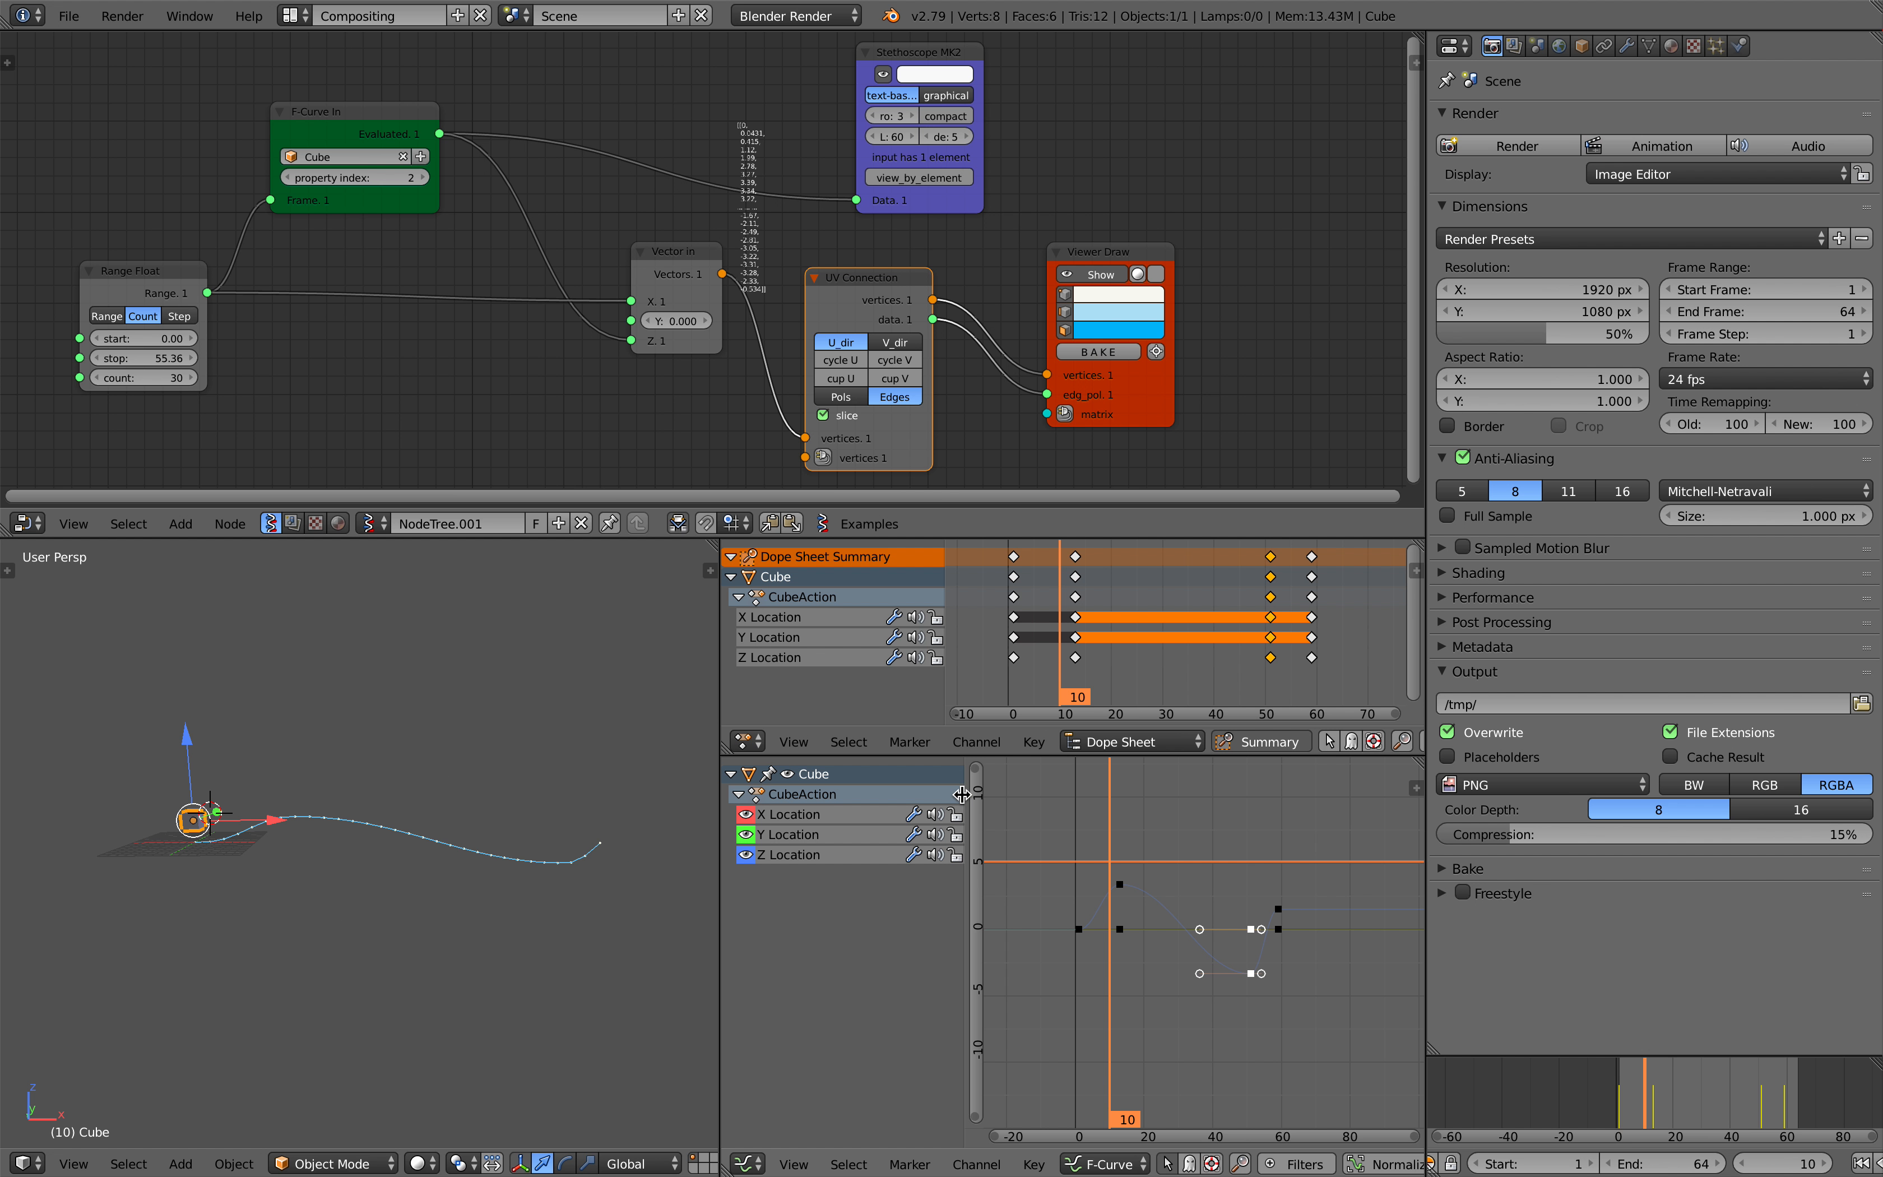
Move the cube's second keyframe to about frame 21 and its third to about frame 43, and save the file.
right_click_drag(1077, 557, 1121, 572)
right_click_drag(1268, 559, 1218, 572)
key("Left")
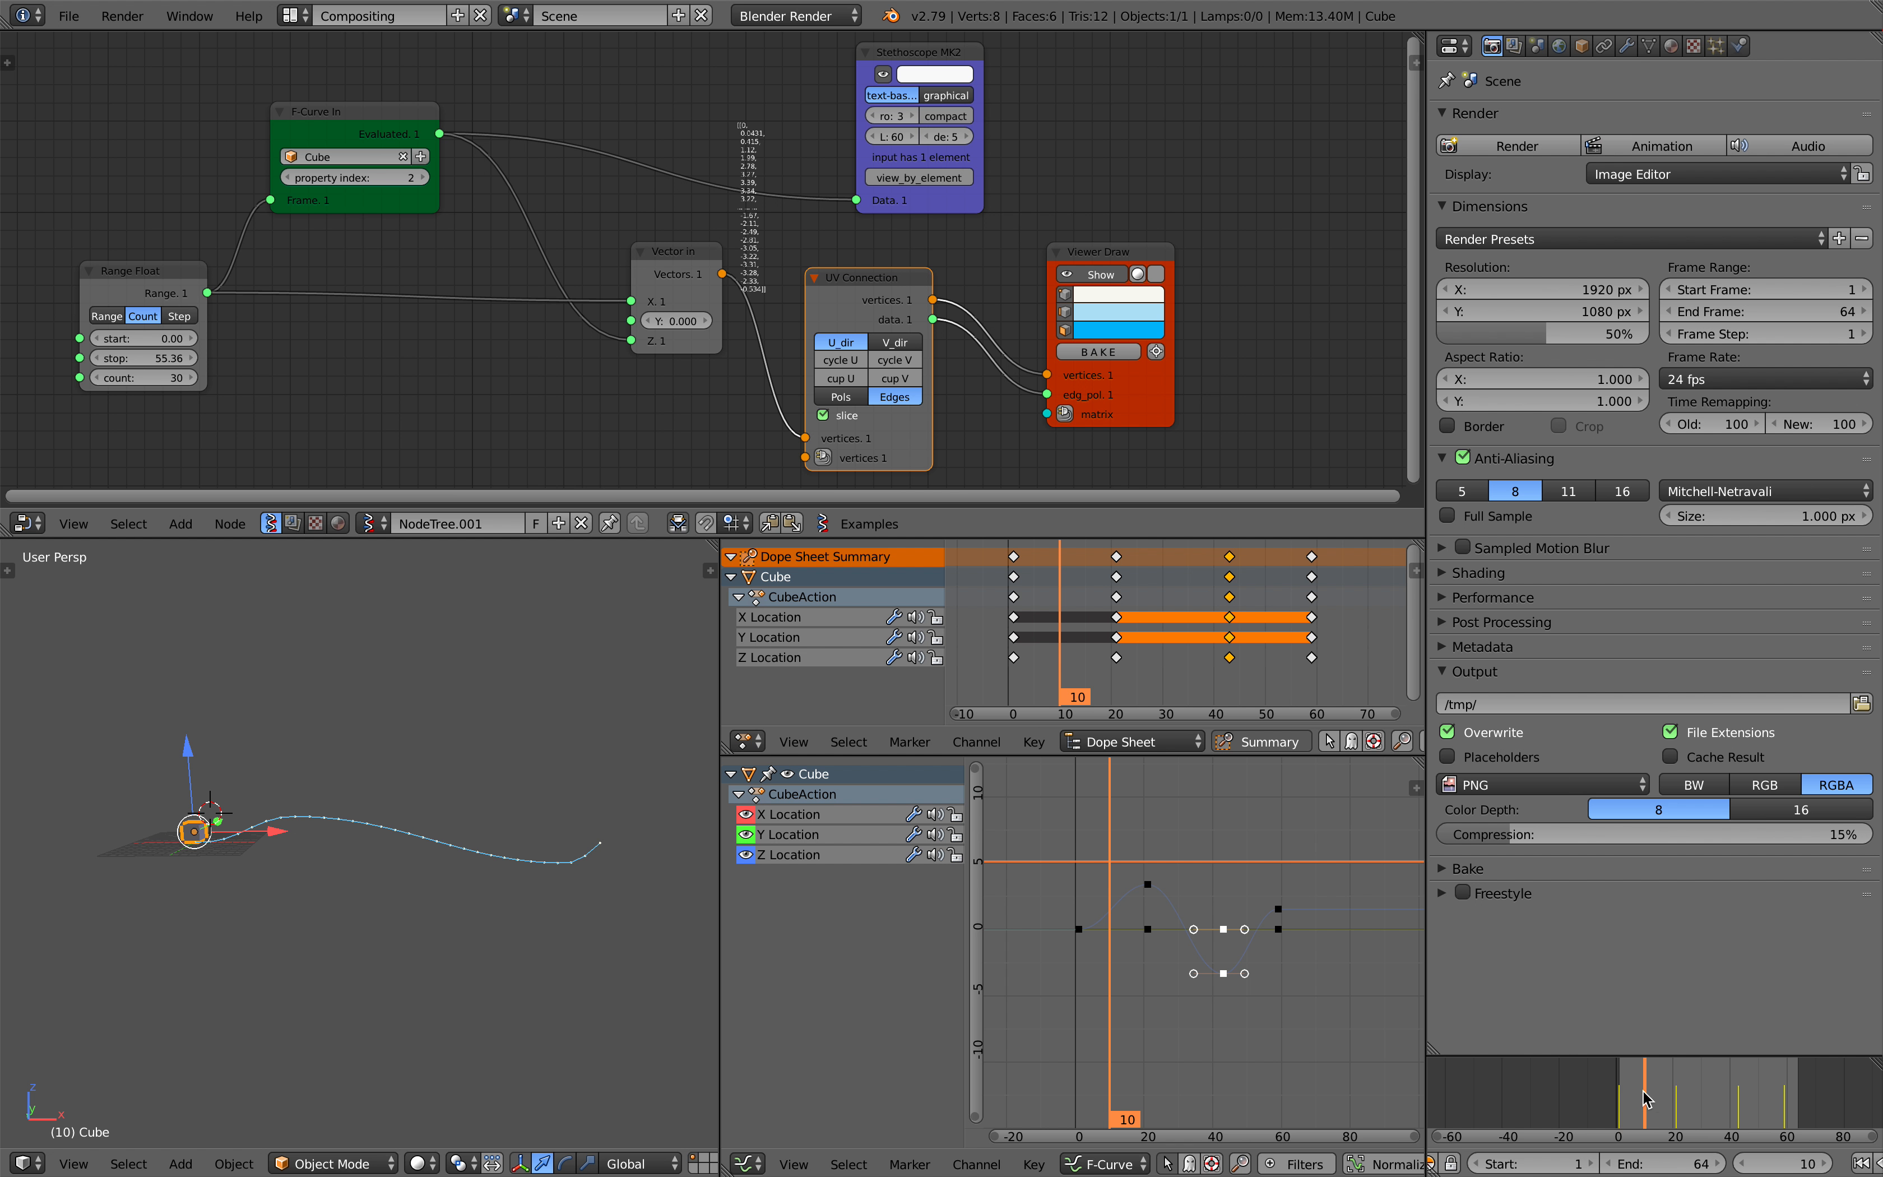
key("ctrl+s")
left_click(396, 888)
During animation playback, shift the two middle keyframes to about frames 20 and 41, and stop playback and save.
key("alt+a")
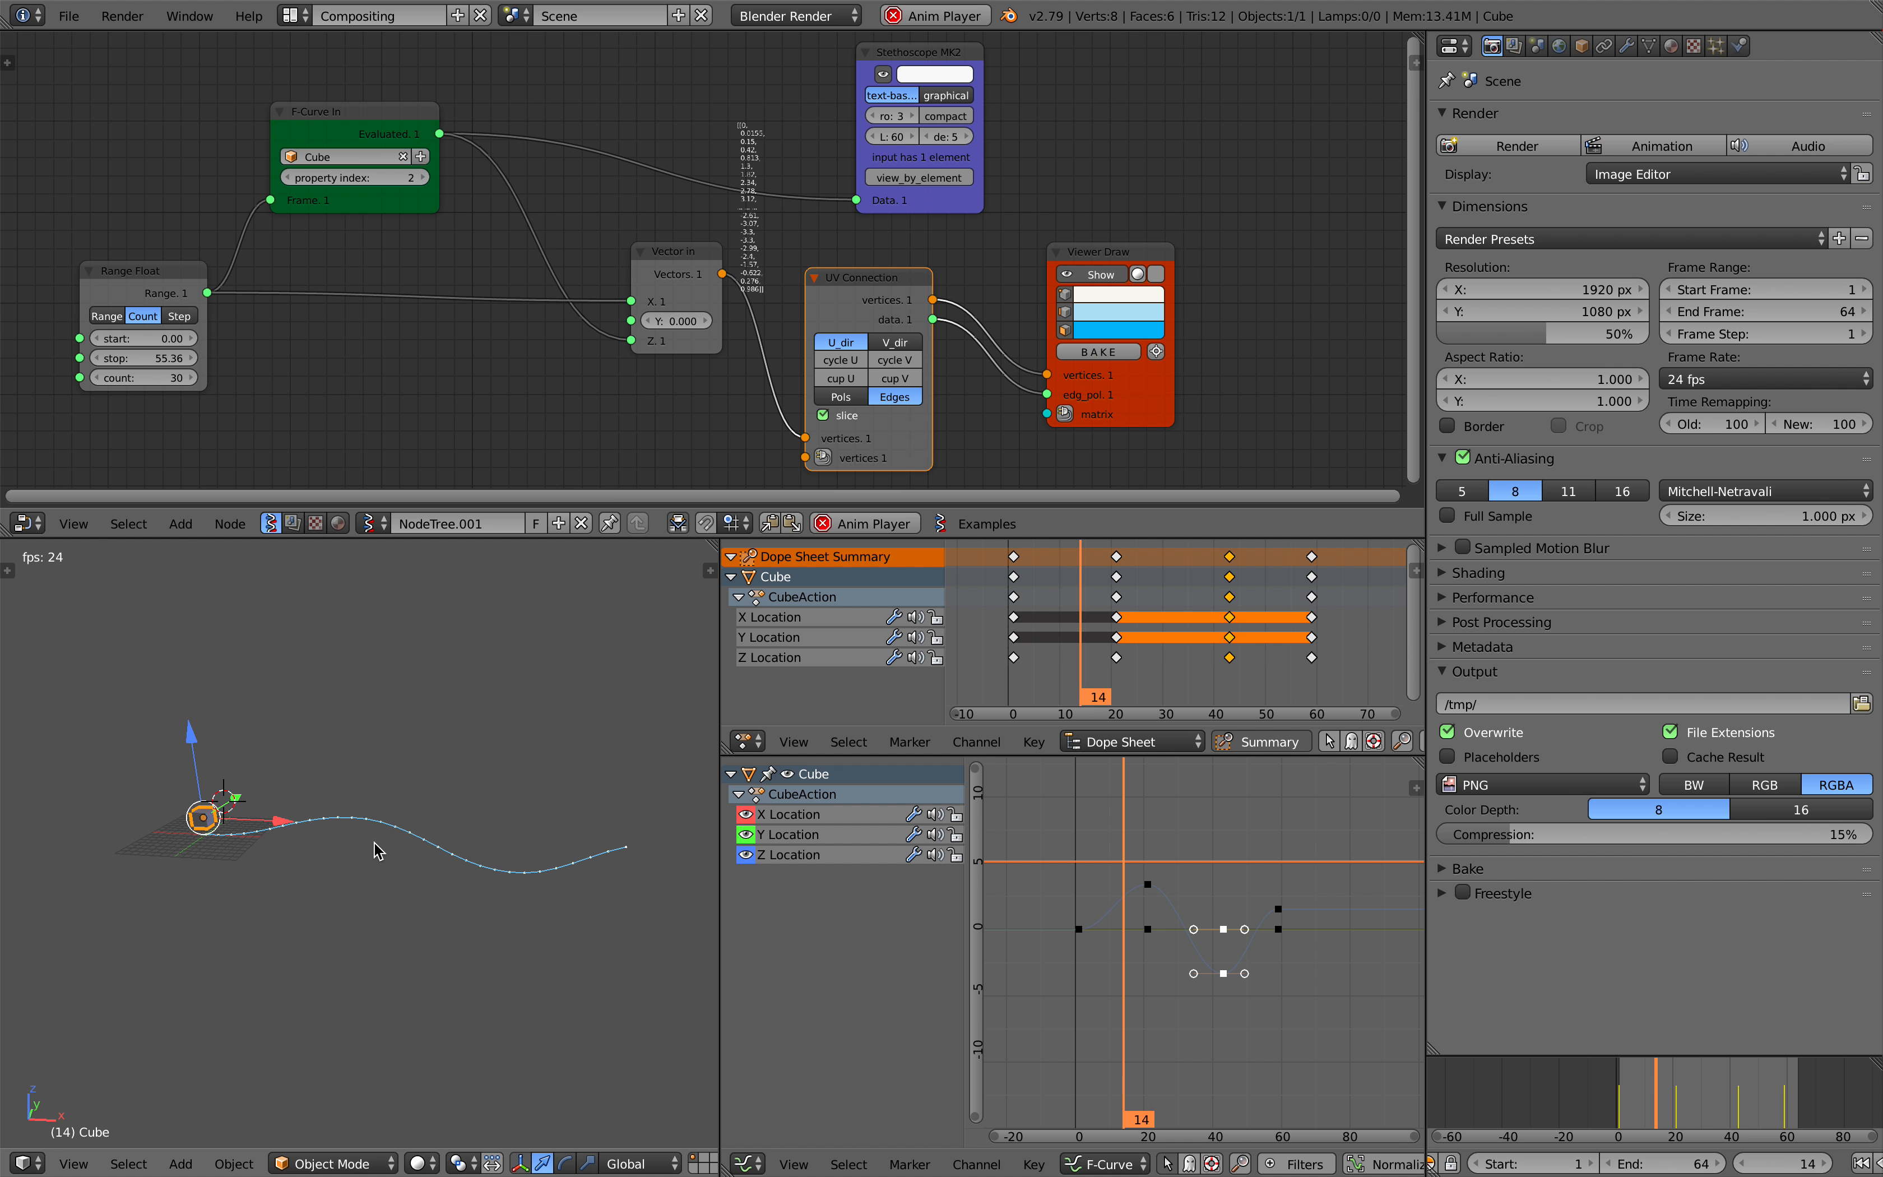
right_click_drag(1116, 559, 1215, 560)
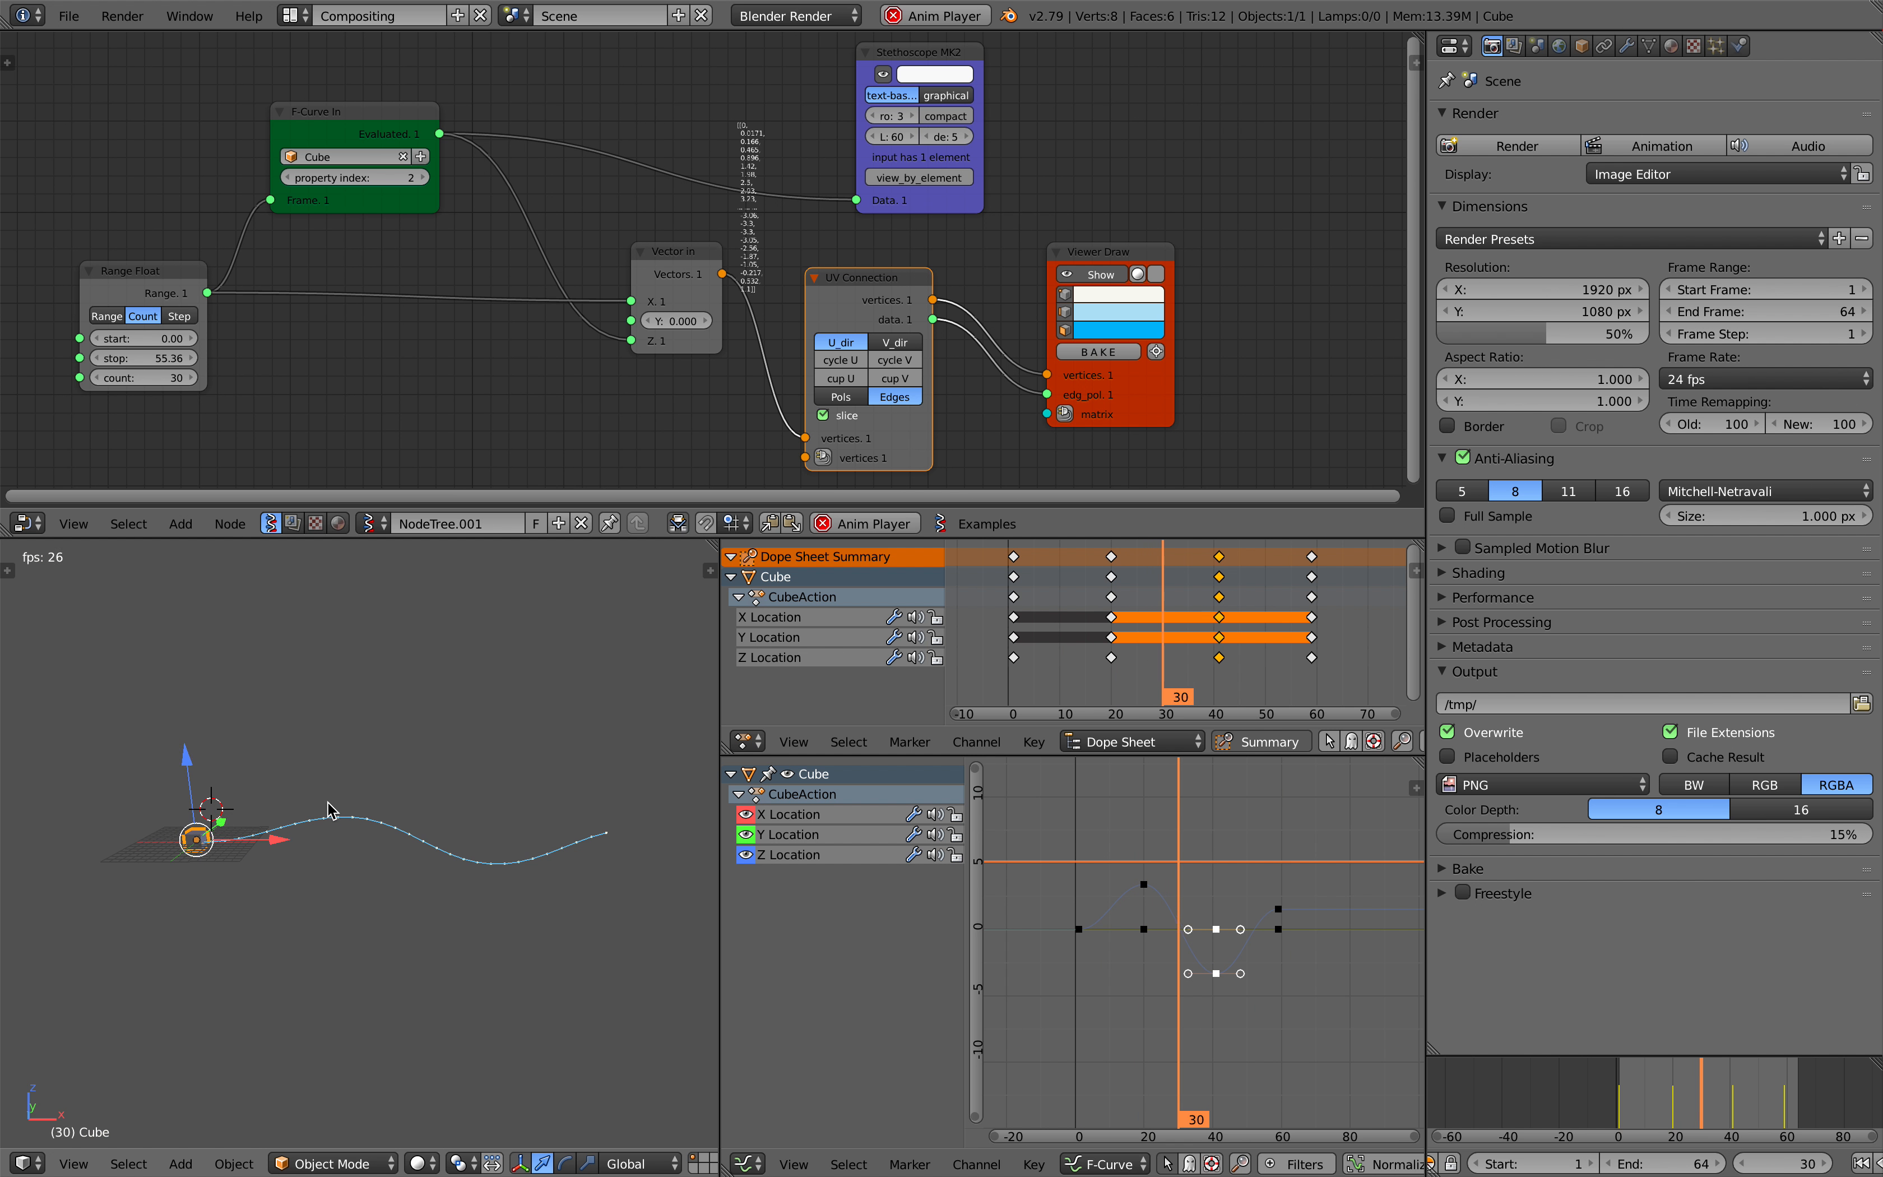
key("Escape")
scroll(372, 842, "up", 1)
key("ctrl+s")
left_click(379, 841)
Scrub the timeline to frame 24 and widen the 3D view to show more of the curve.
mouse_move(1654, 1090)
left_mouse_down()
mouse_move(1635, 1077)
mouse_move(1685, 1068)
left_mouse_up()
middle_click_drag(687, 832, 752, 832)
middle_click_drag(623, 794, 569, 777)
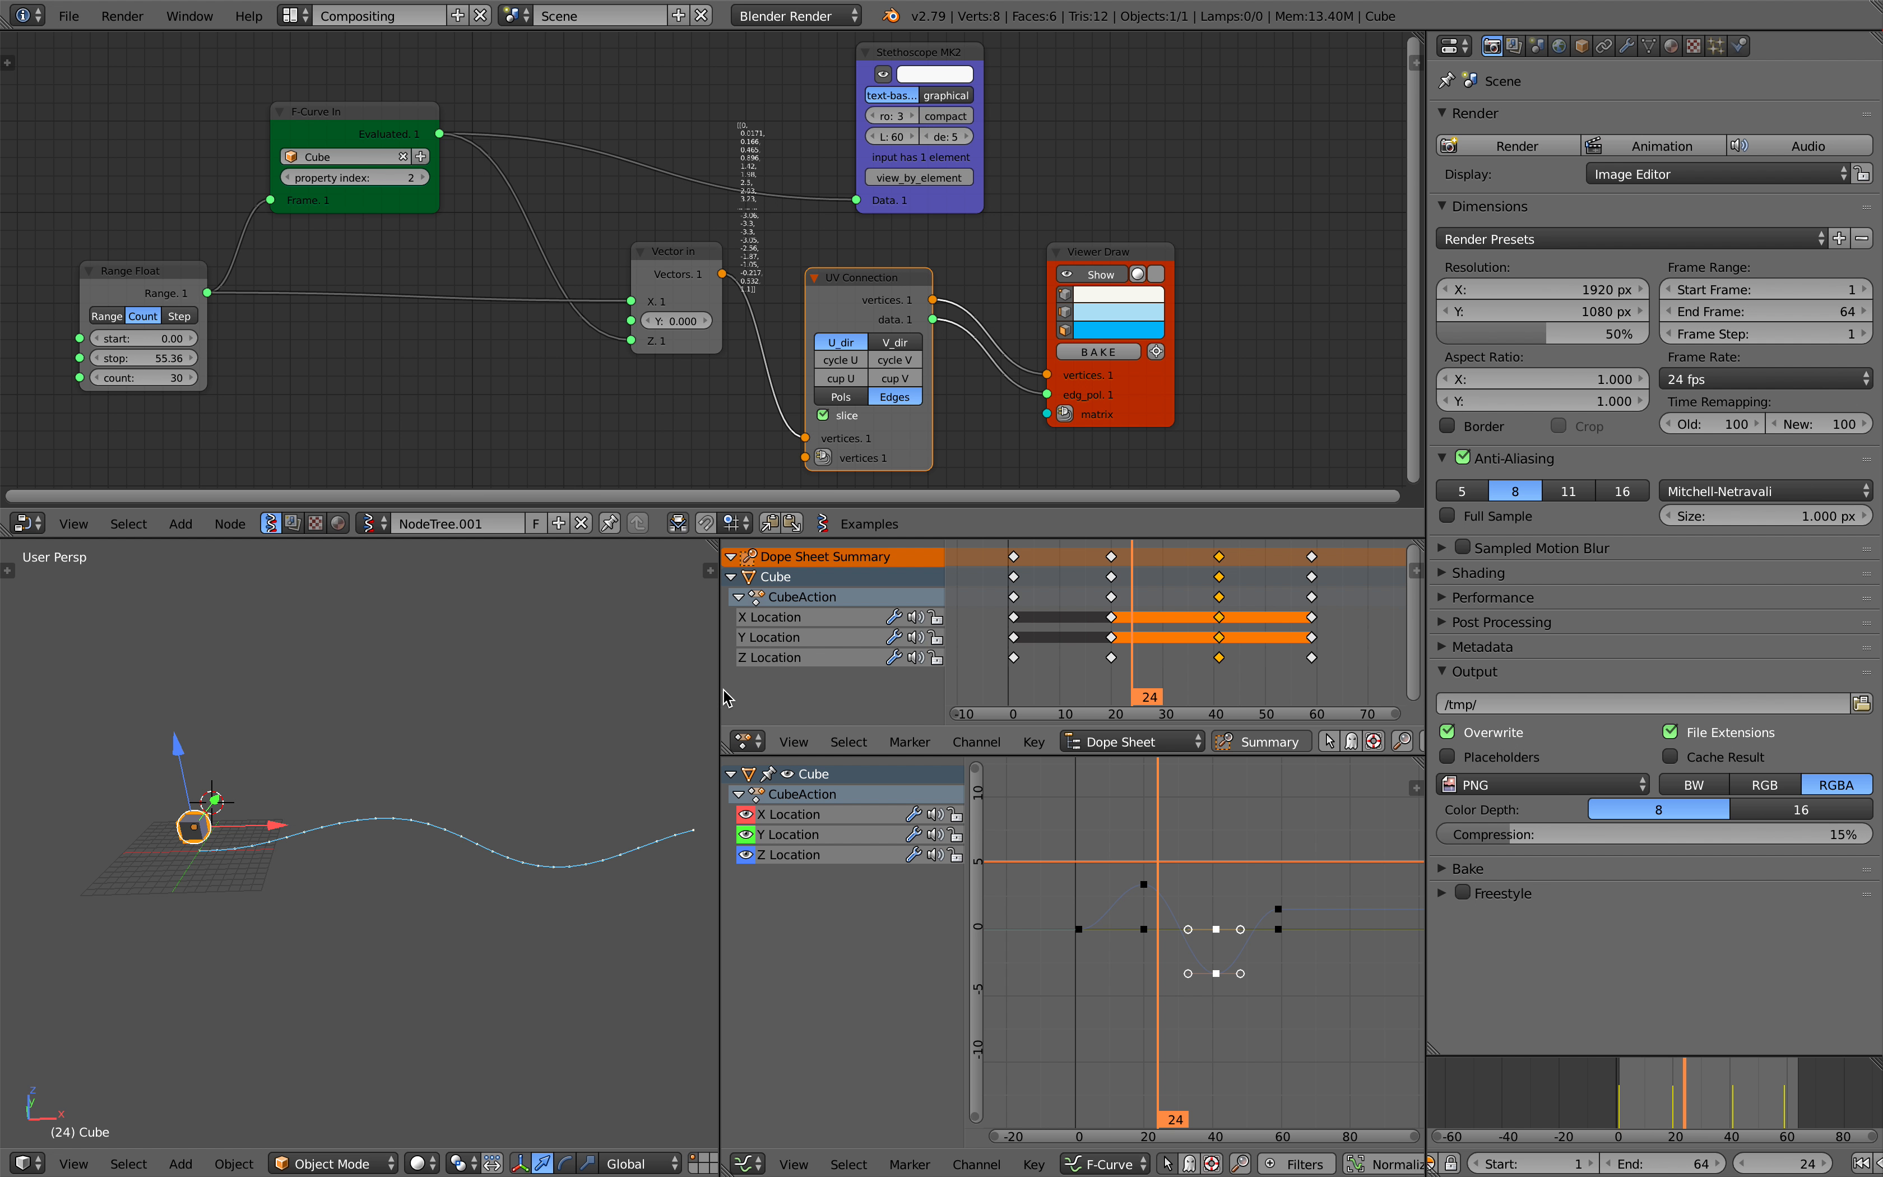
left_click_drag(722, 695, 774, 691)
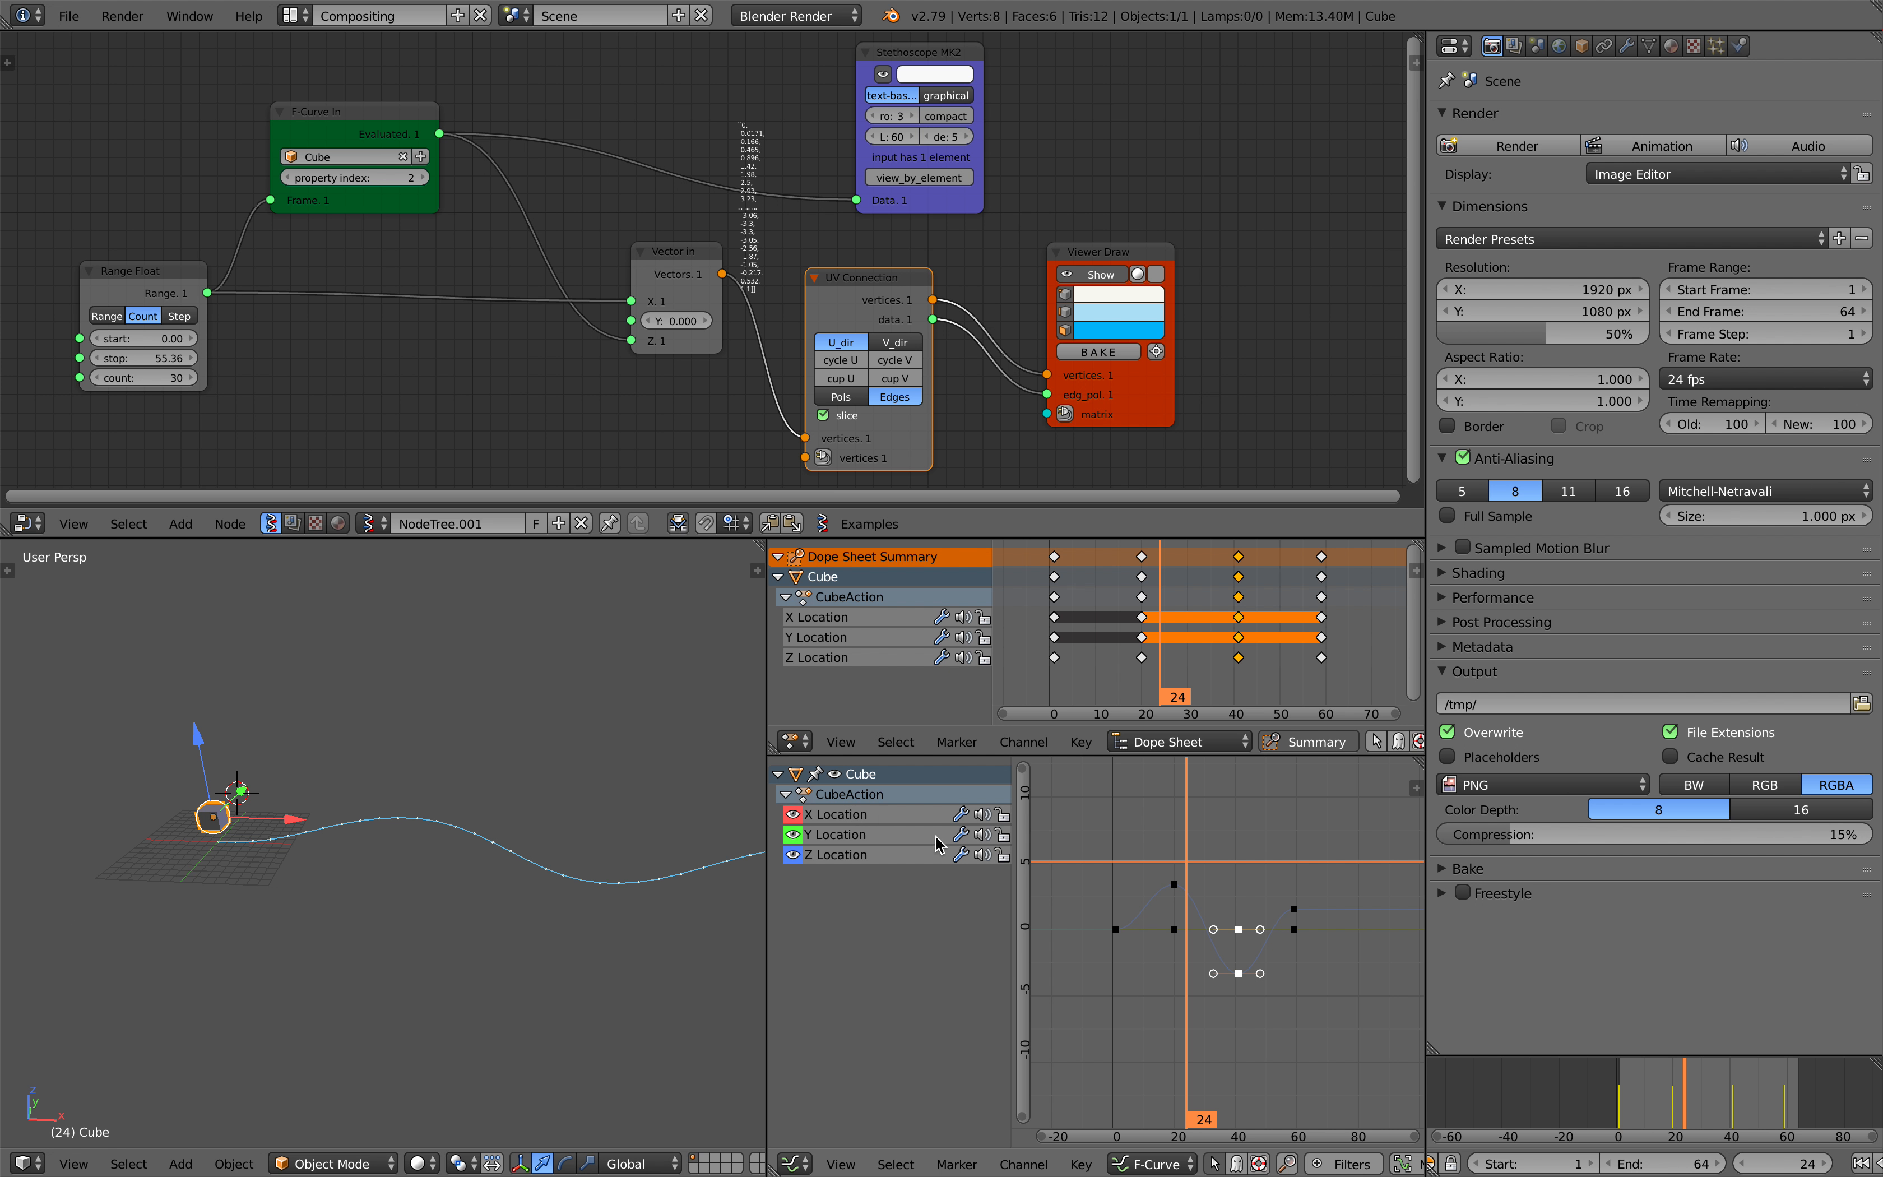
Deselect all keyframes and make the cube's Z Location the only selected channel in the Graph Editor.
middle_click_drag(1184, 882, 1206, 878)
key("a")
left_click(829, 831)
left_click(844, 839)
left_click(853, 858)
left_click(851, 837)
left_click(849, 818)
left_click(851, 837)
left_click(858, 857)
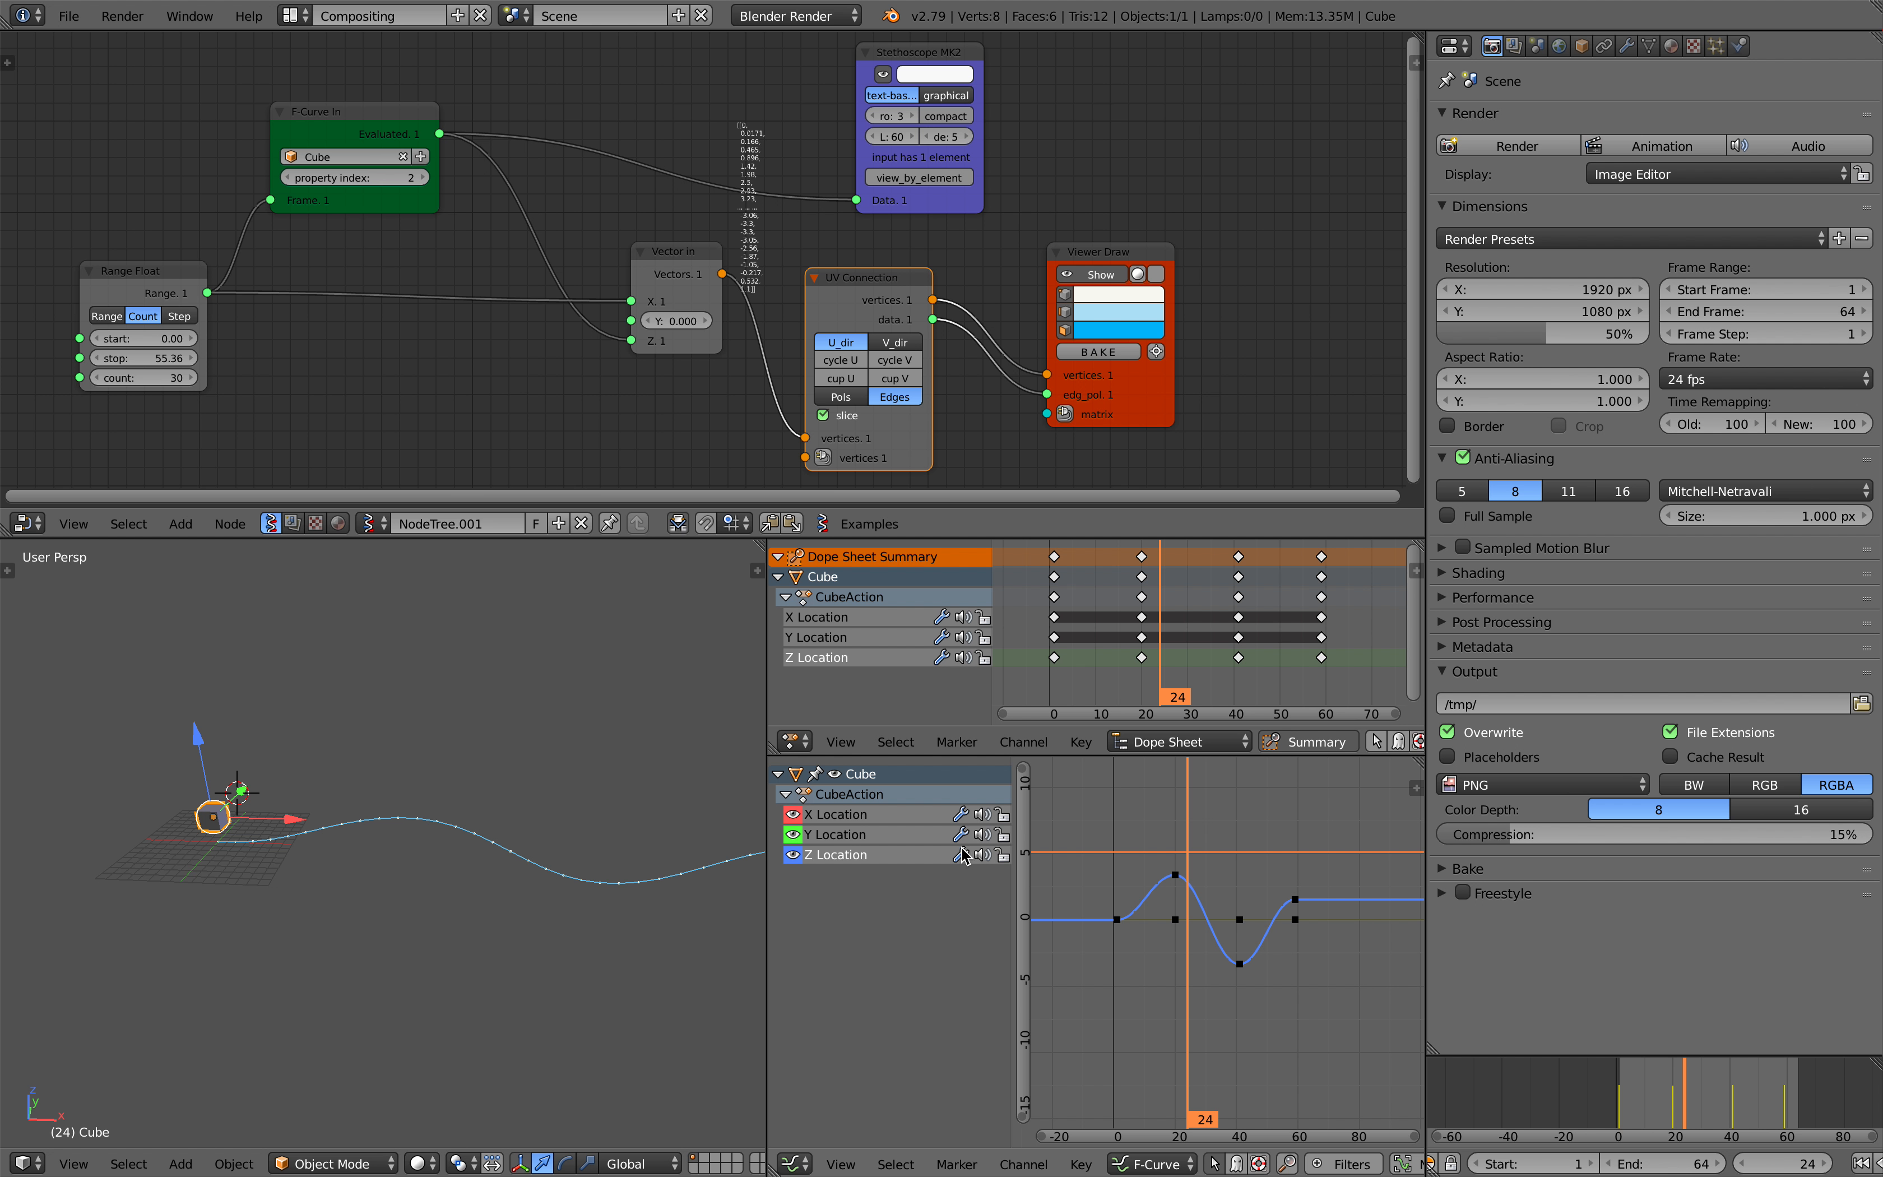
Show keyframes in the Graph Editor only for the selected curve, with the cube's Z Location channel selected.
left_click(898, 838)
left_click(894, 853)
left_click(841, 1163)
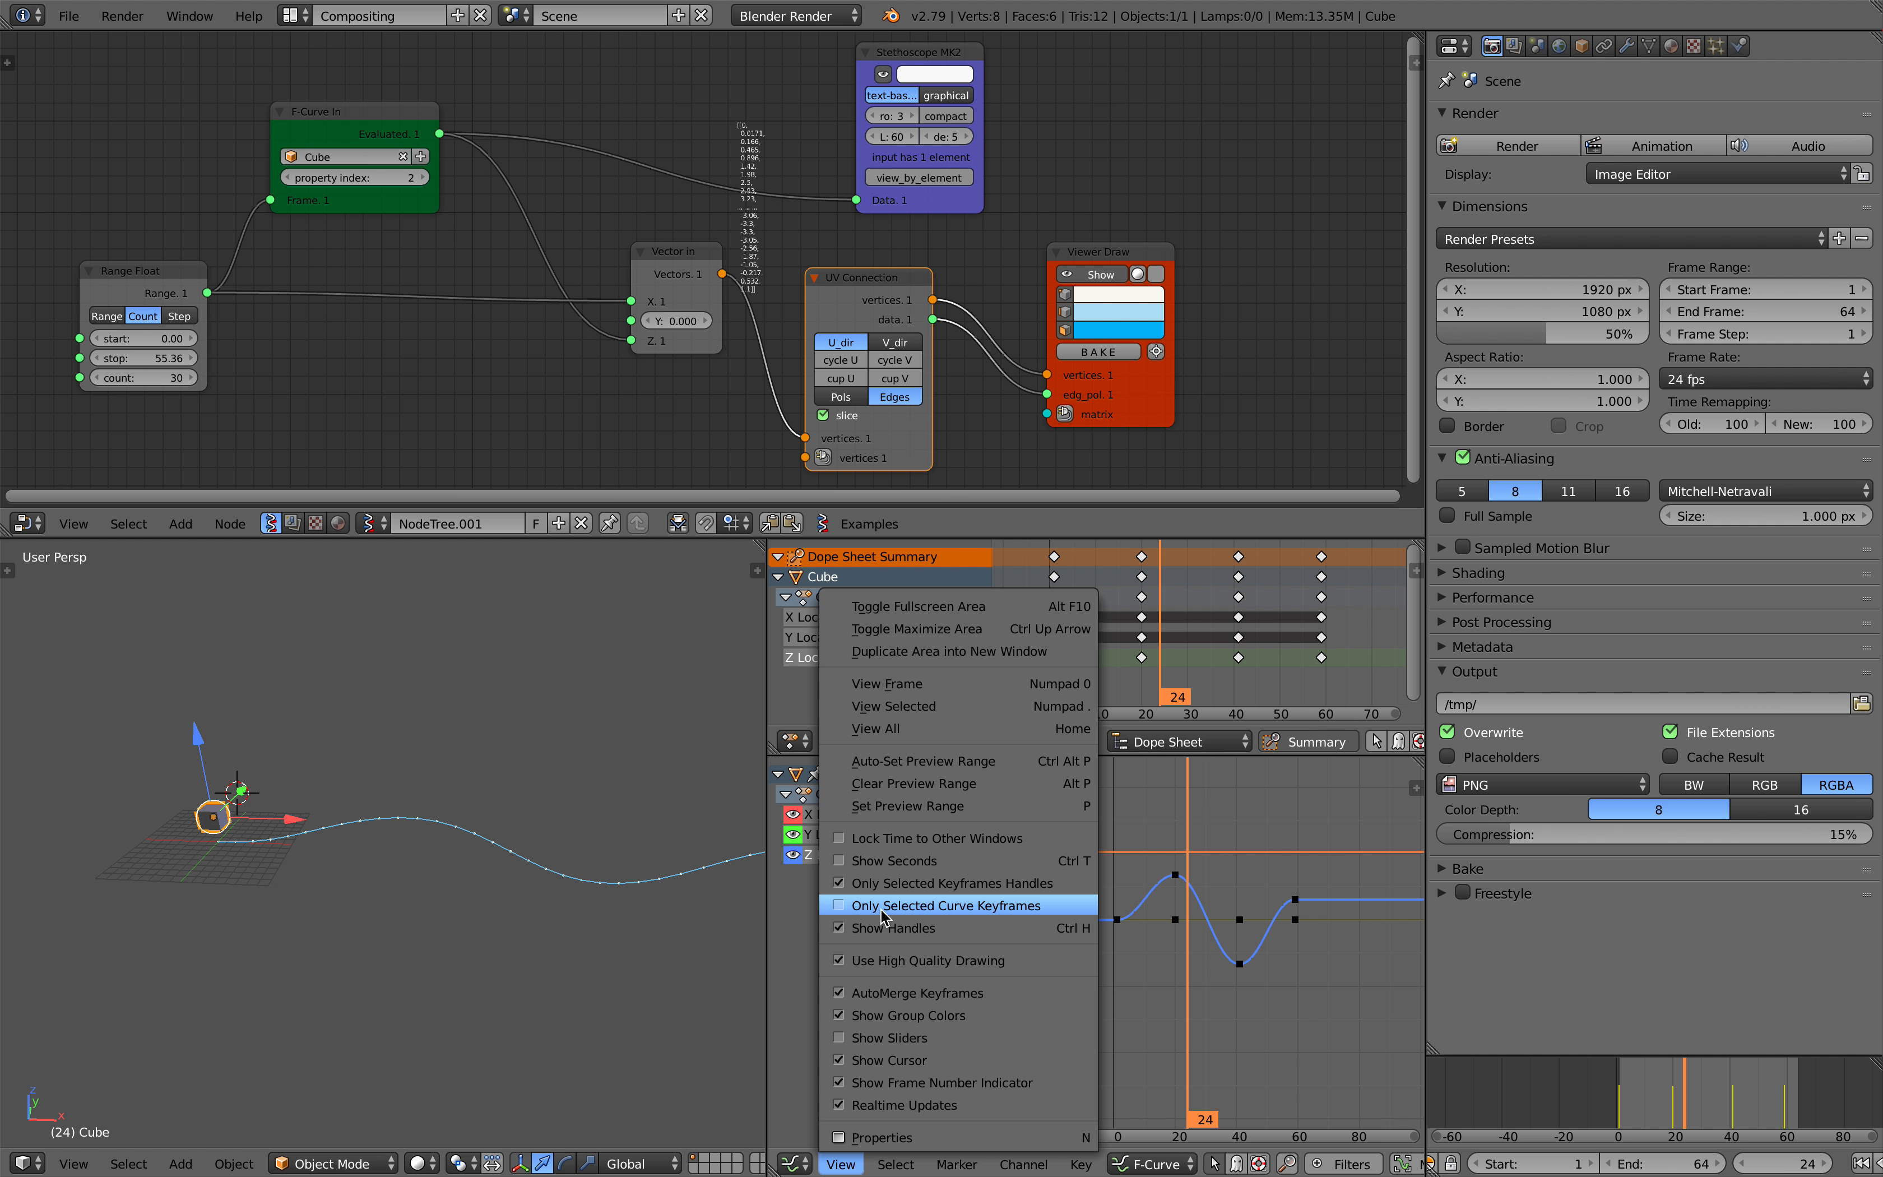
left_click(973, 906)
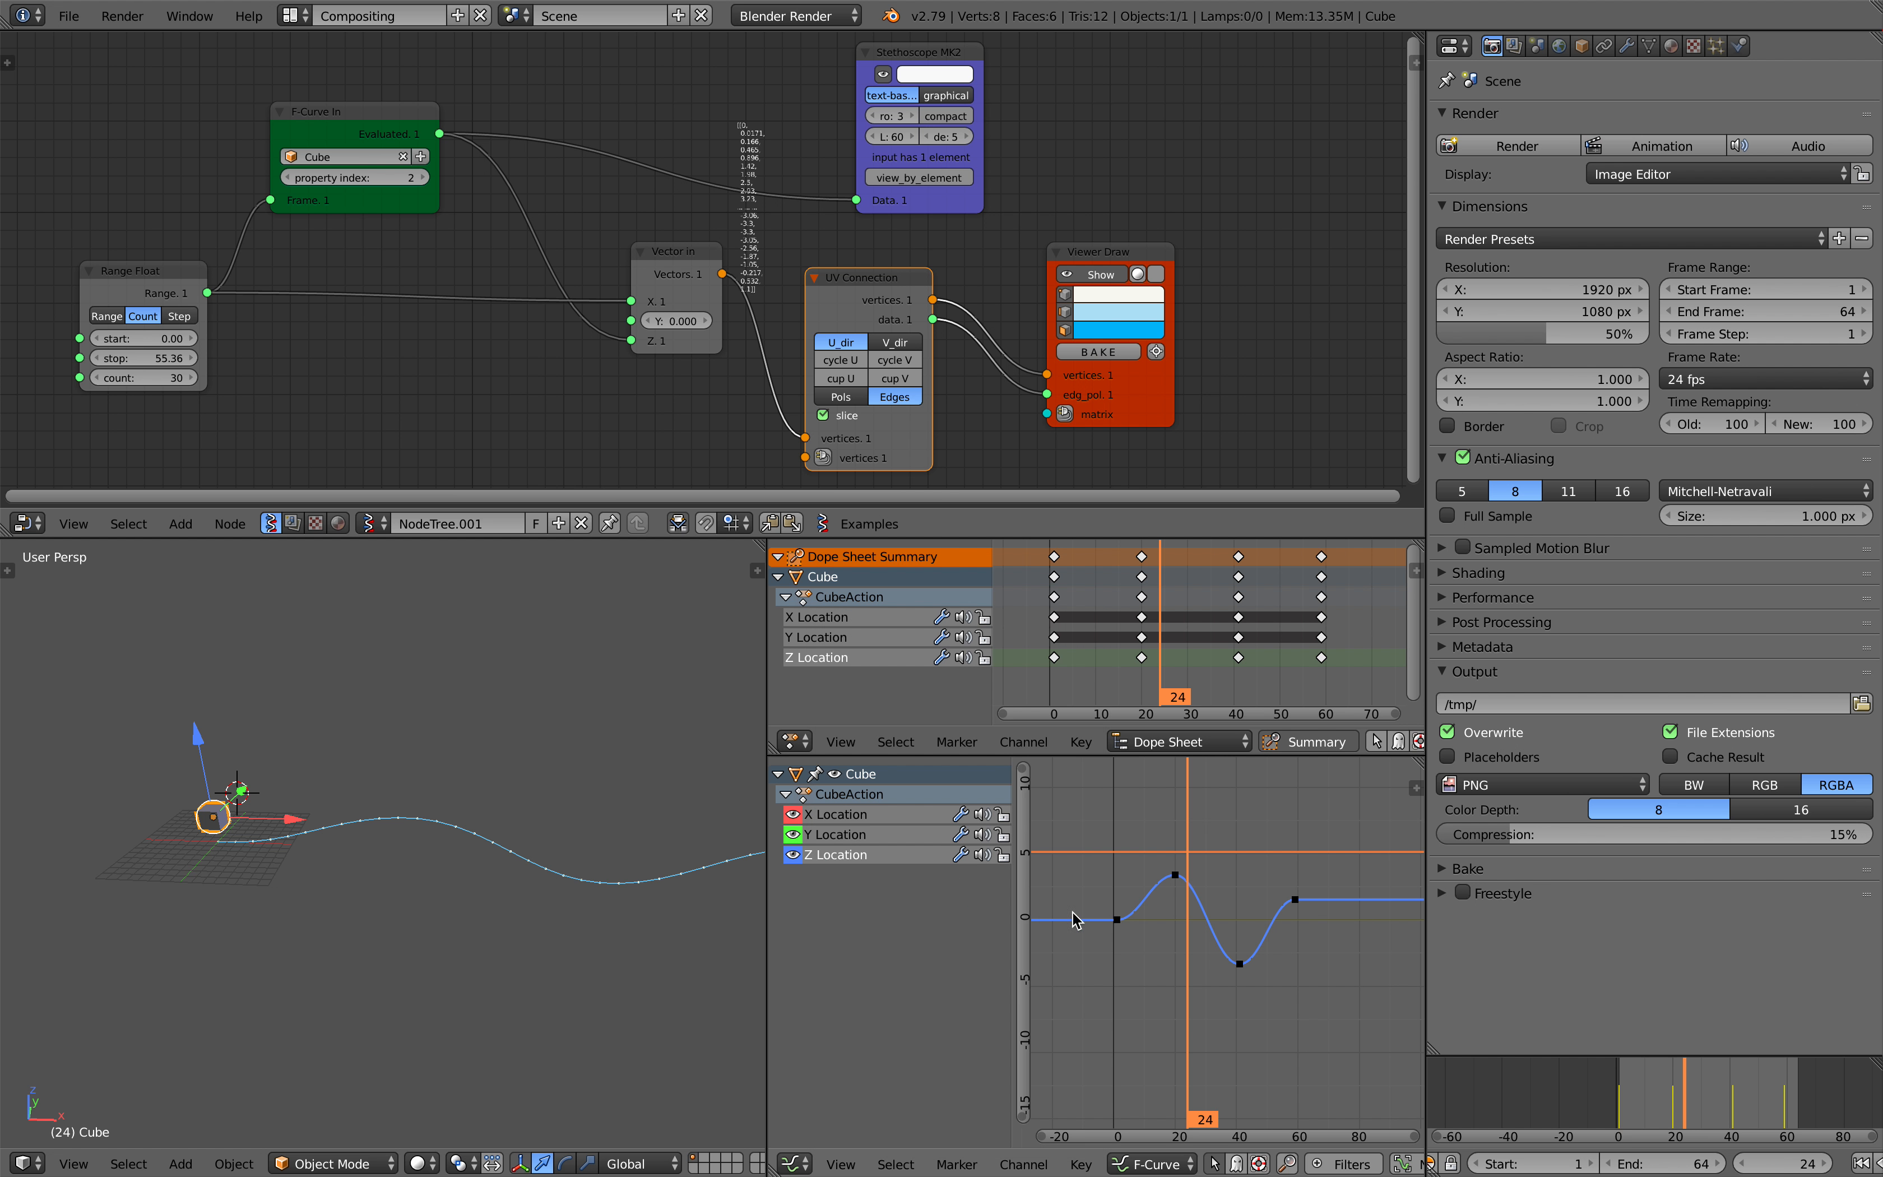
Raise the first Z Location keyframe to about 2.3, the second to about 5.5 and the third to about 9.
left_click(897, 836)
left_click(895, 815)
left_click(895, 855)
left_click_drag(1176, 878, 1176, 844)
left_click_drag(1241, 968, 1242, 799)
left_click_drag(1116, 925, 1118, 886)
Move the second Z Location keyframe to about frame 25 and value 5, scrub the timeline to frame 19, and save the file.
mouse_move(1673, 1097)
left_mouse_down()
mouse_move(1627, 1090)
mouse_move(1687, 1083)
left_mouse_up()
scroll(369, 831, "down", 2)
middle_click_drag(369, 831, 310, 857, "shift")
left_click_drag(1175, 846, 1191, 860)
left_click(1620, 1082)
left_click_drag(1620, 1077, 1672, 1080)
middle_click_drag(225, 826, 216, 814)
middle_click_drag(334, 917, 391, 883)
key("ctrl+s")
left_click(393, 899)
Insert a Lathe node between UV Connection and Viewer Draw, linking its Poly output to Viewer Draw's edg_pol input.
middle_click_drag(993, 242, 915, 247)
key("ctrl+s")
left_click(916, 246)
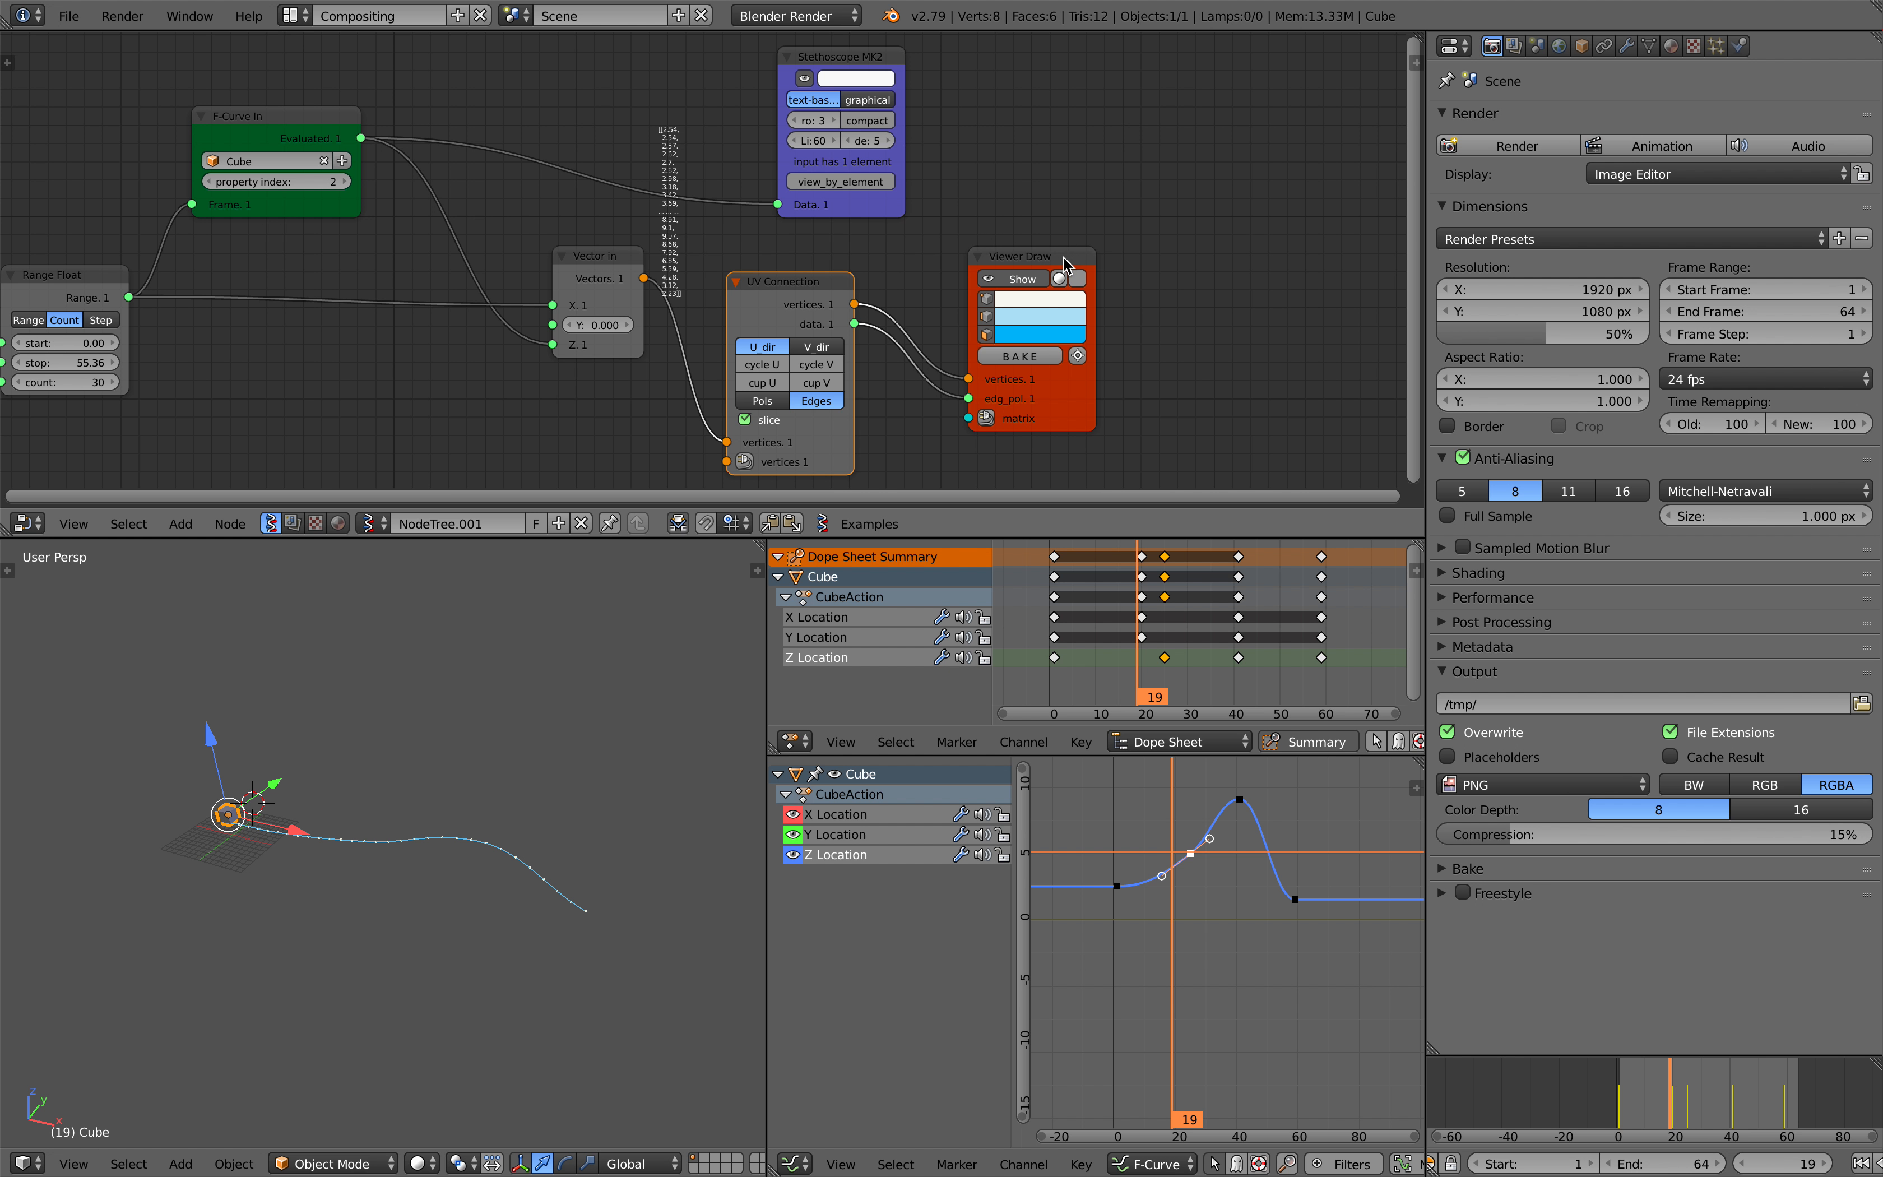
left_click_drag(969, 323, 1150, 303)
key("space")
type("rev")
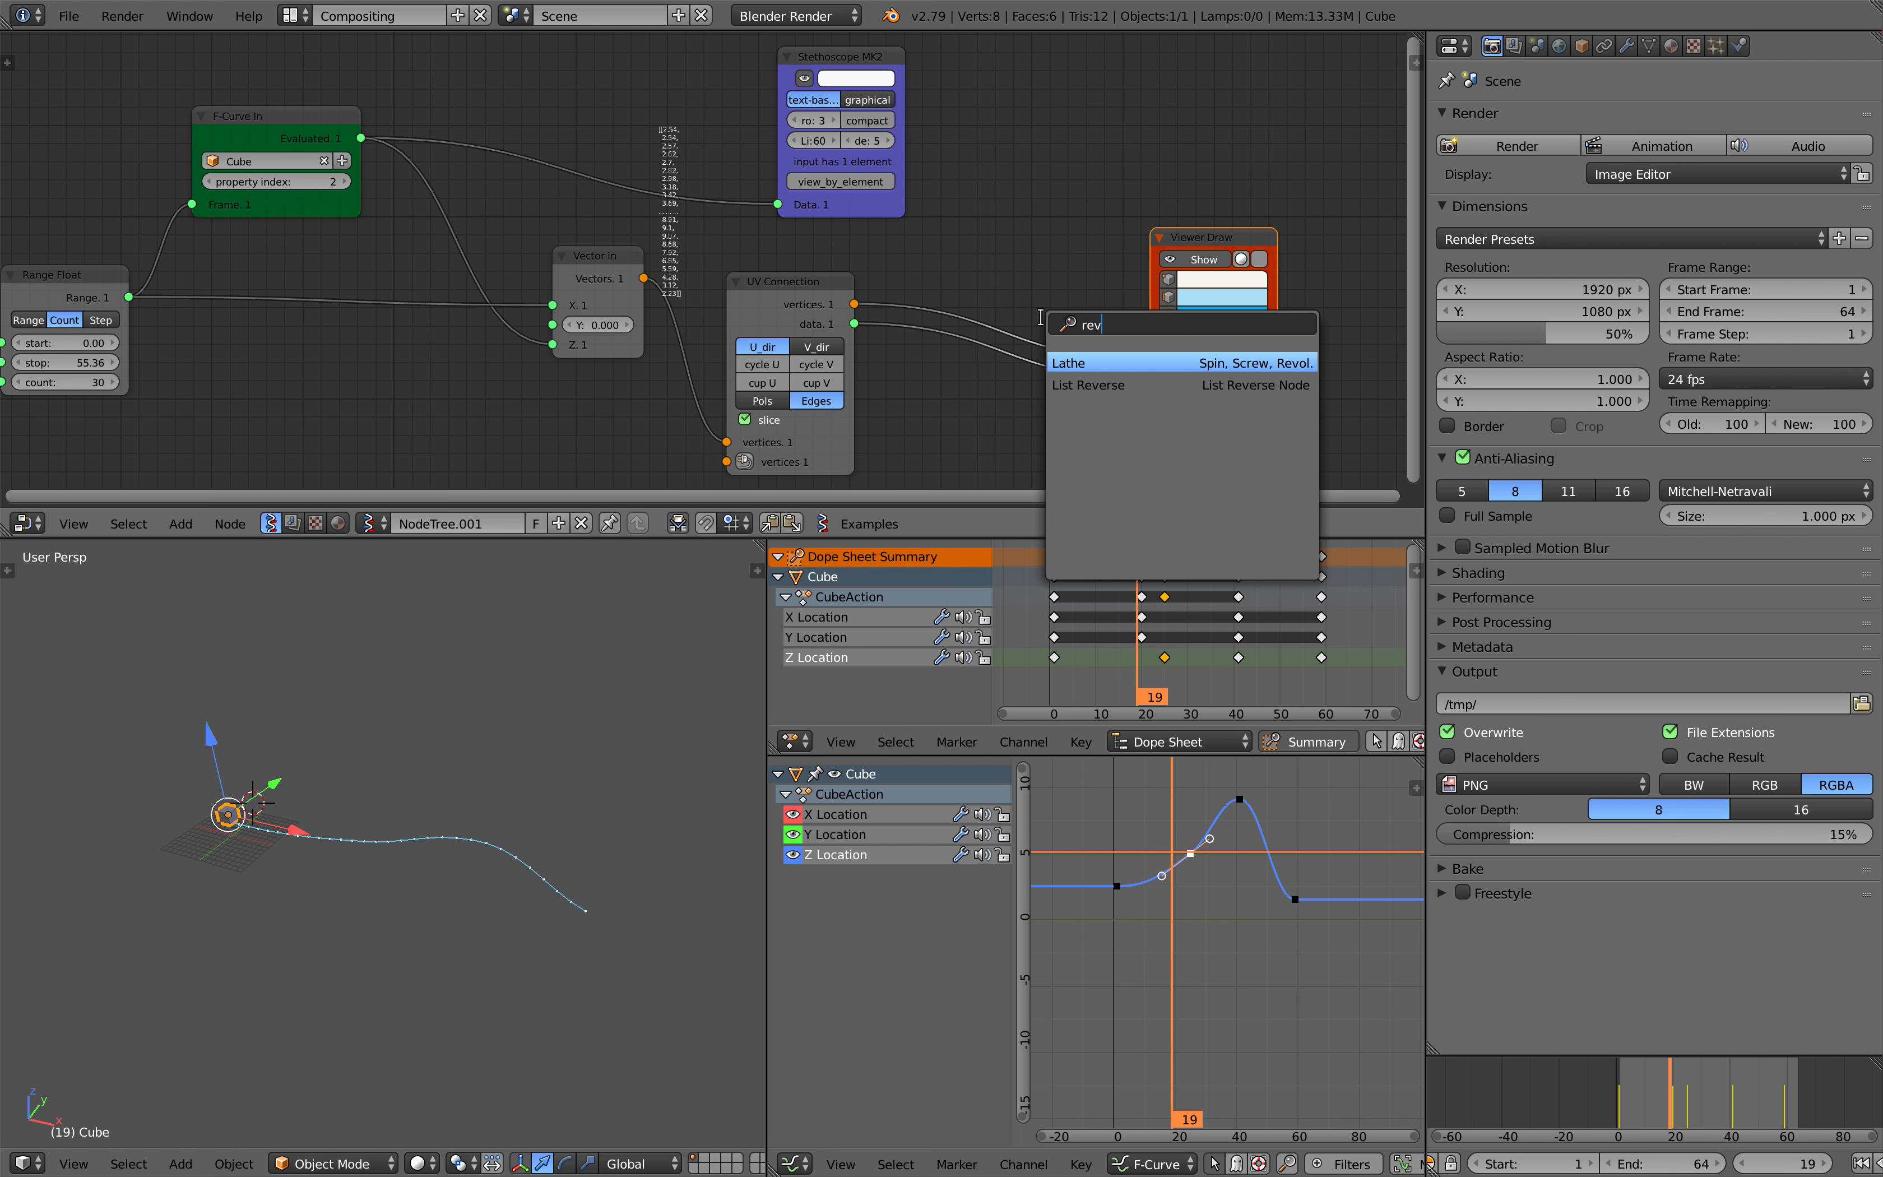
key("Return")
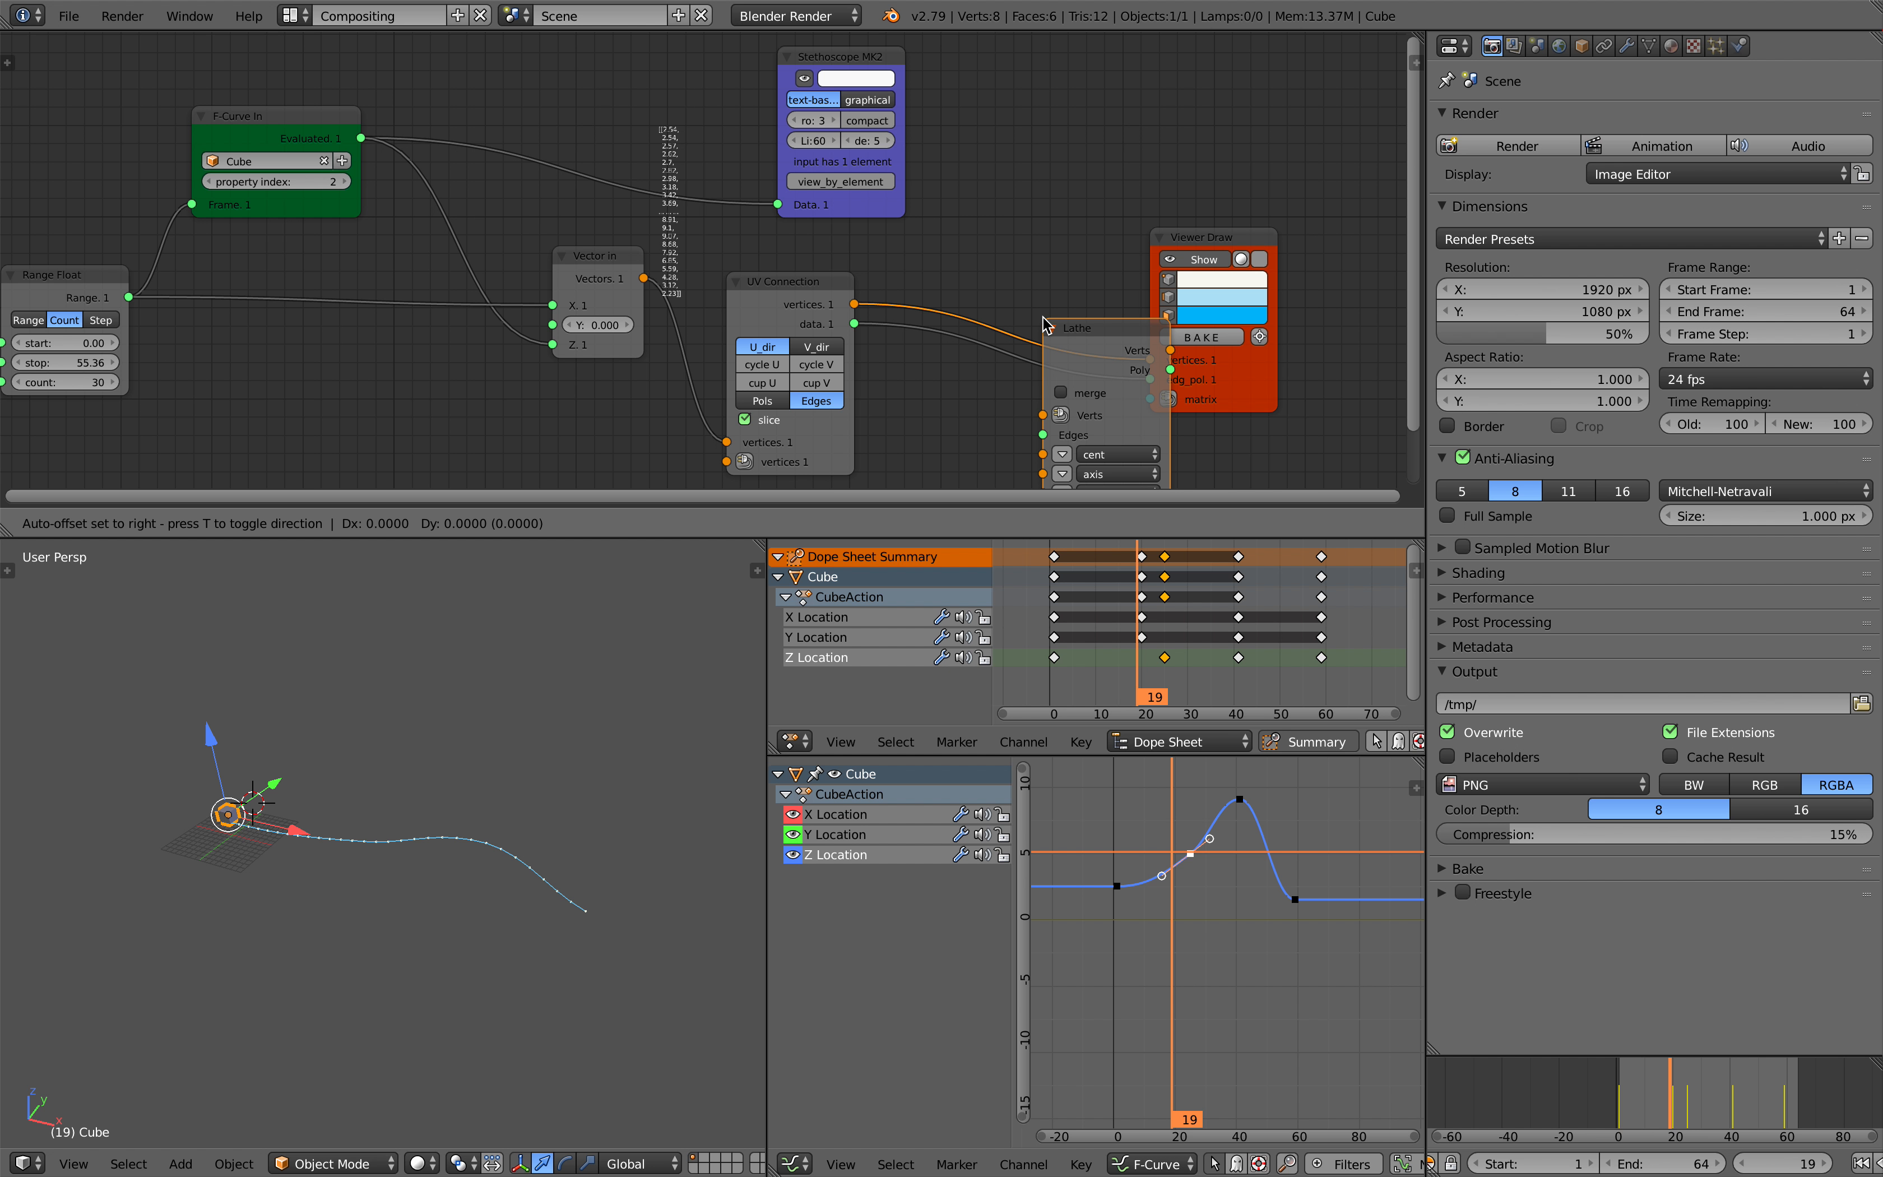
left_click(952, 227)
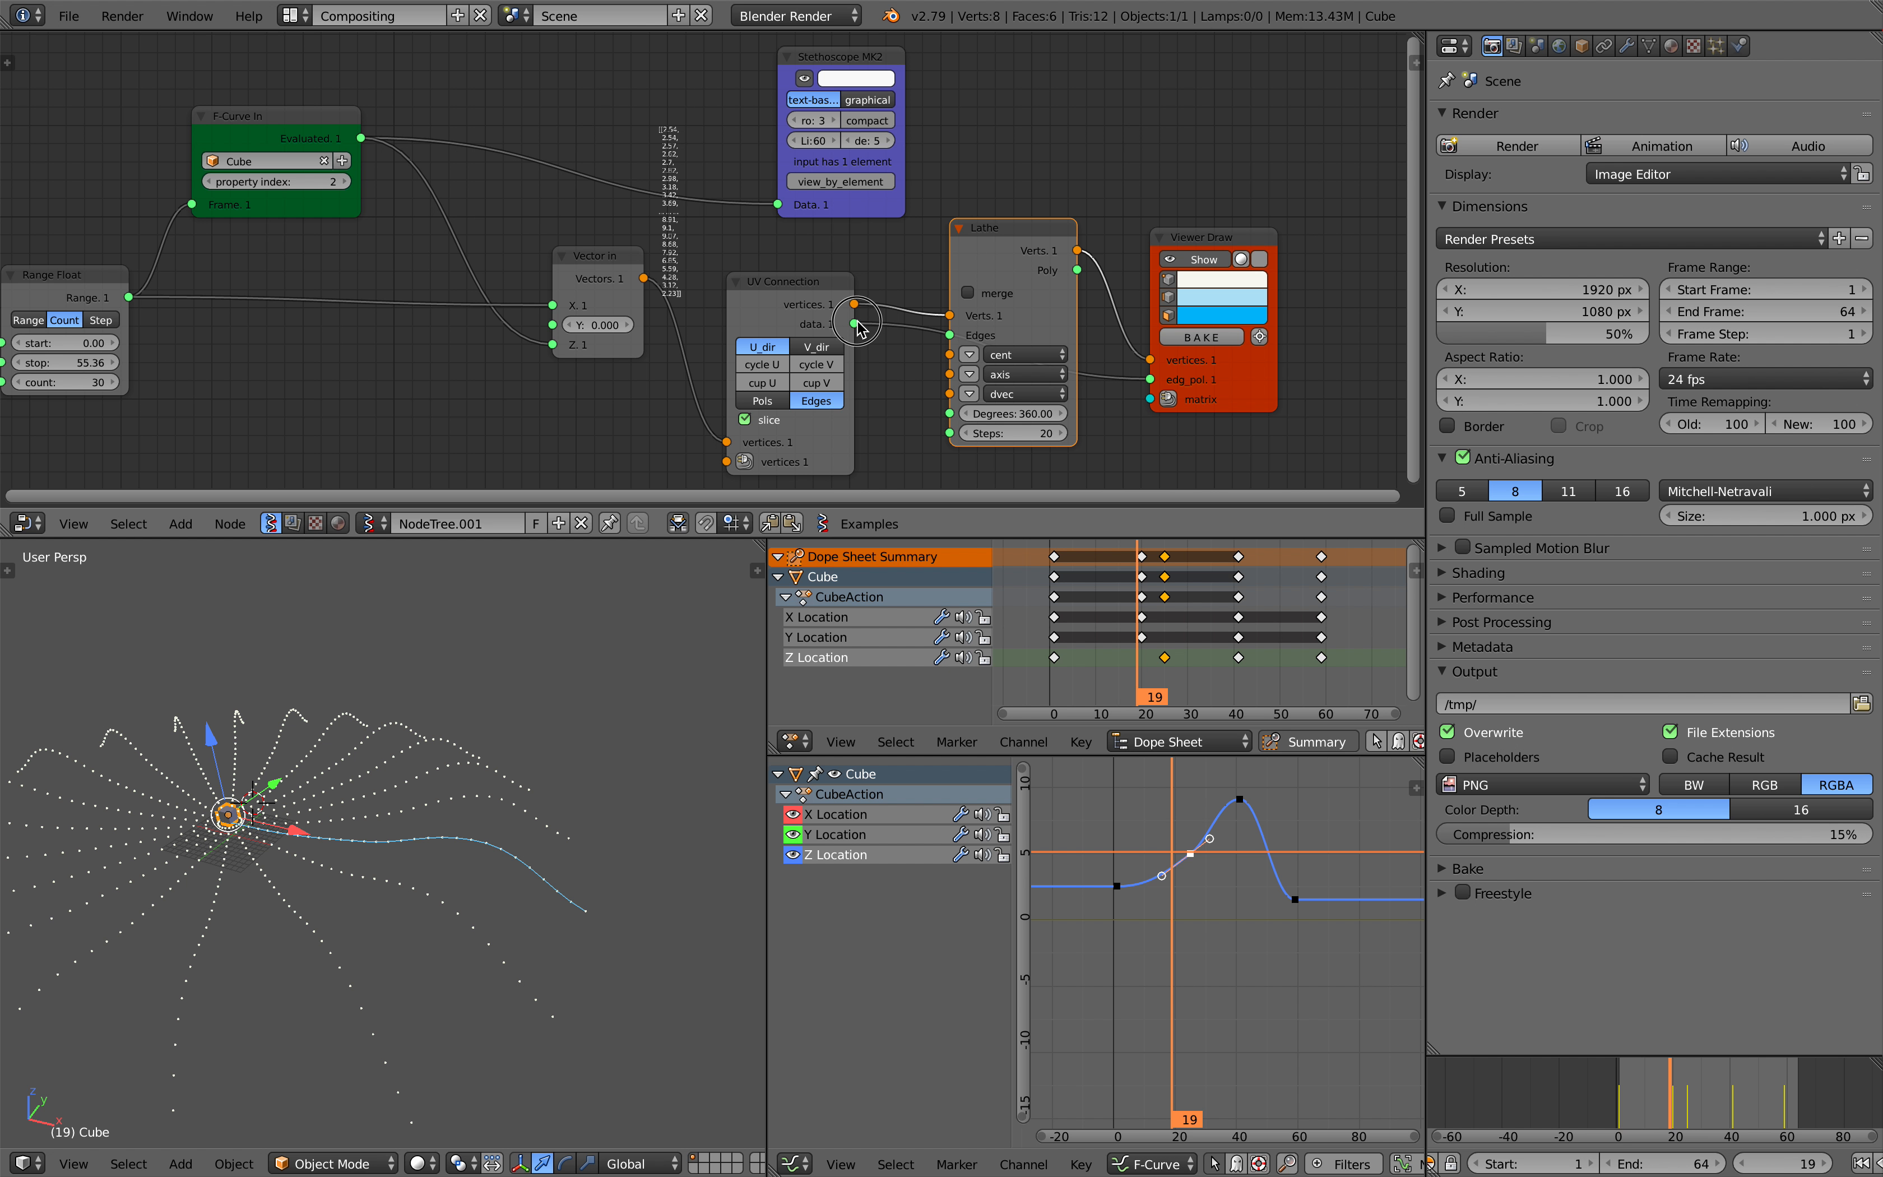
left_click_drag(1077, 270, 1150, 379)
middle_click_drag(622, 771, 591, 743)
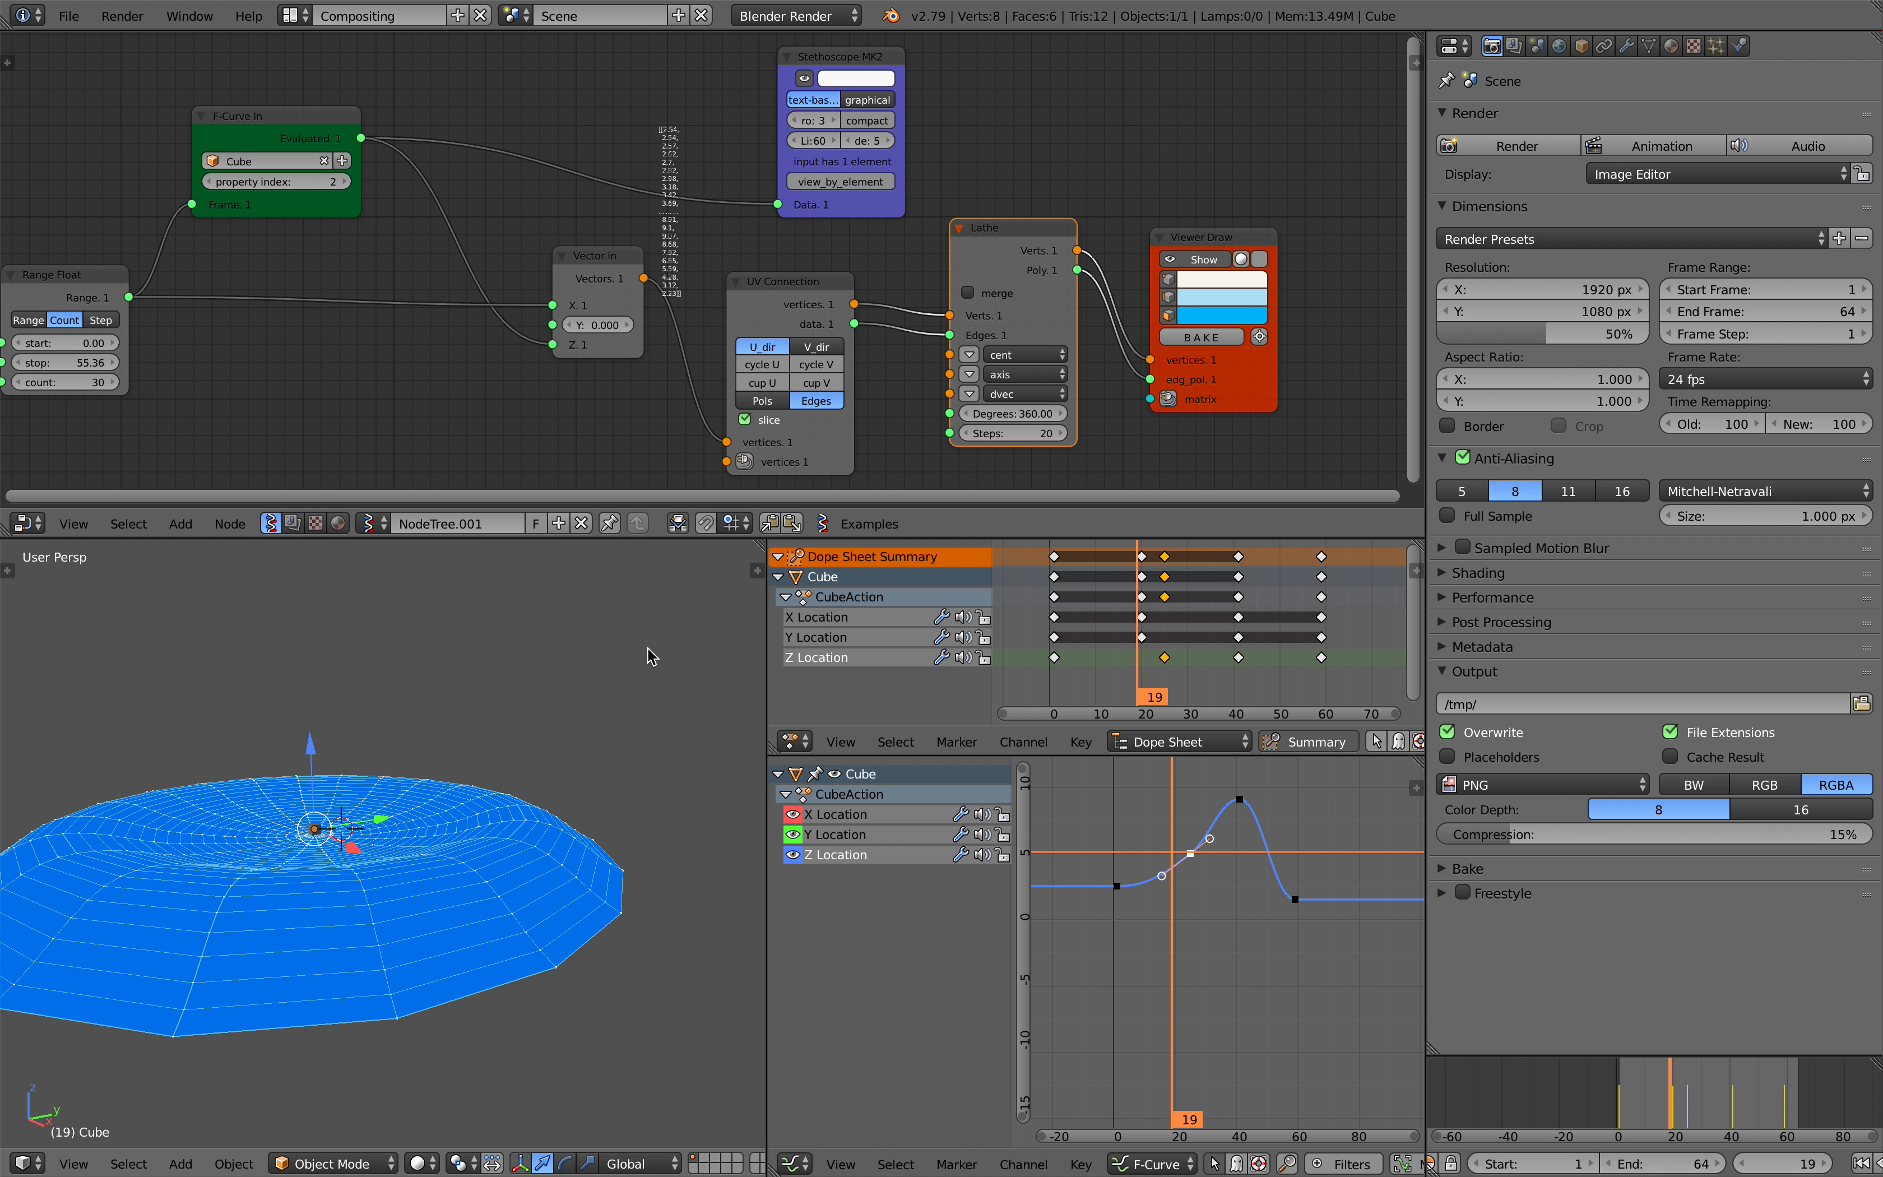
Move the Viewer Draw node farther from the Lathe node and scrub the timeline to frame 33.
left_click_drag(1234, 366, 1258, 337)
middle_click_drag(1110, 386, 1144, 375)
mouse_move(667, 727)
middle_mouse_down()
mouse_move(605, 776)
mouse_move(615, 763)
middle_mouse_up()
left_click_drag(1652, 1082, 1713, 1082)
middle_click_drag(575, 767, 657, 722)
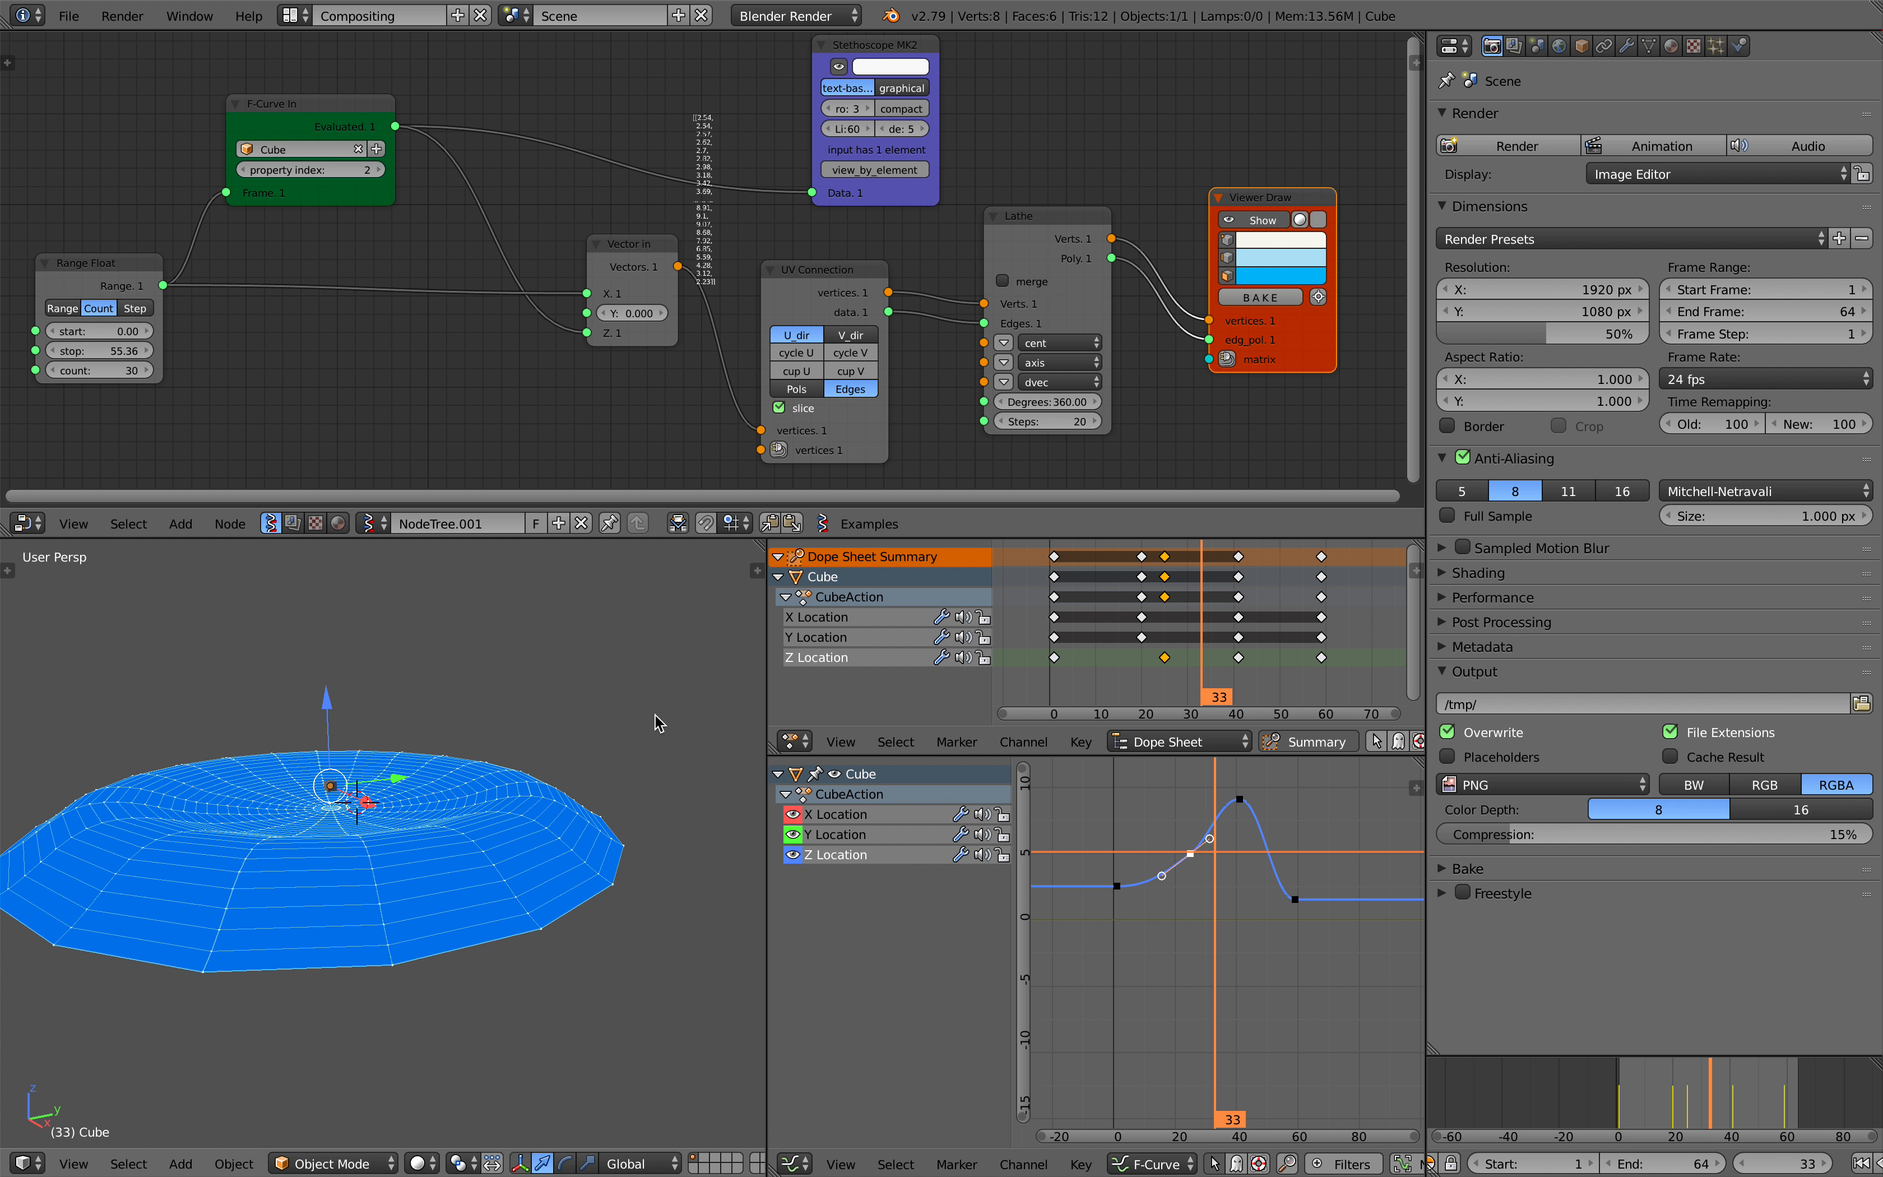
Inspect the Lathe node's axis vector, scrub the timeline to frame 22, and save the file.
left_click(1093, 364)
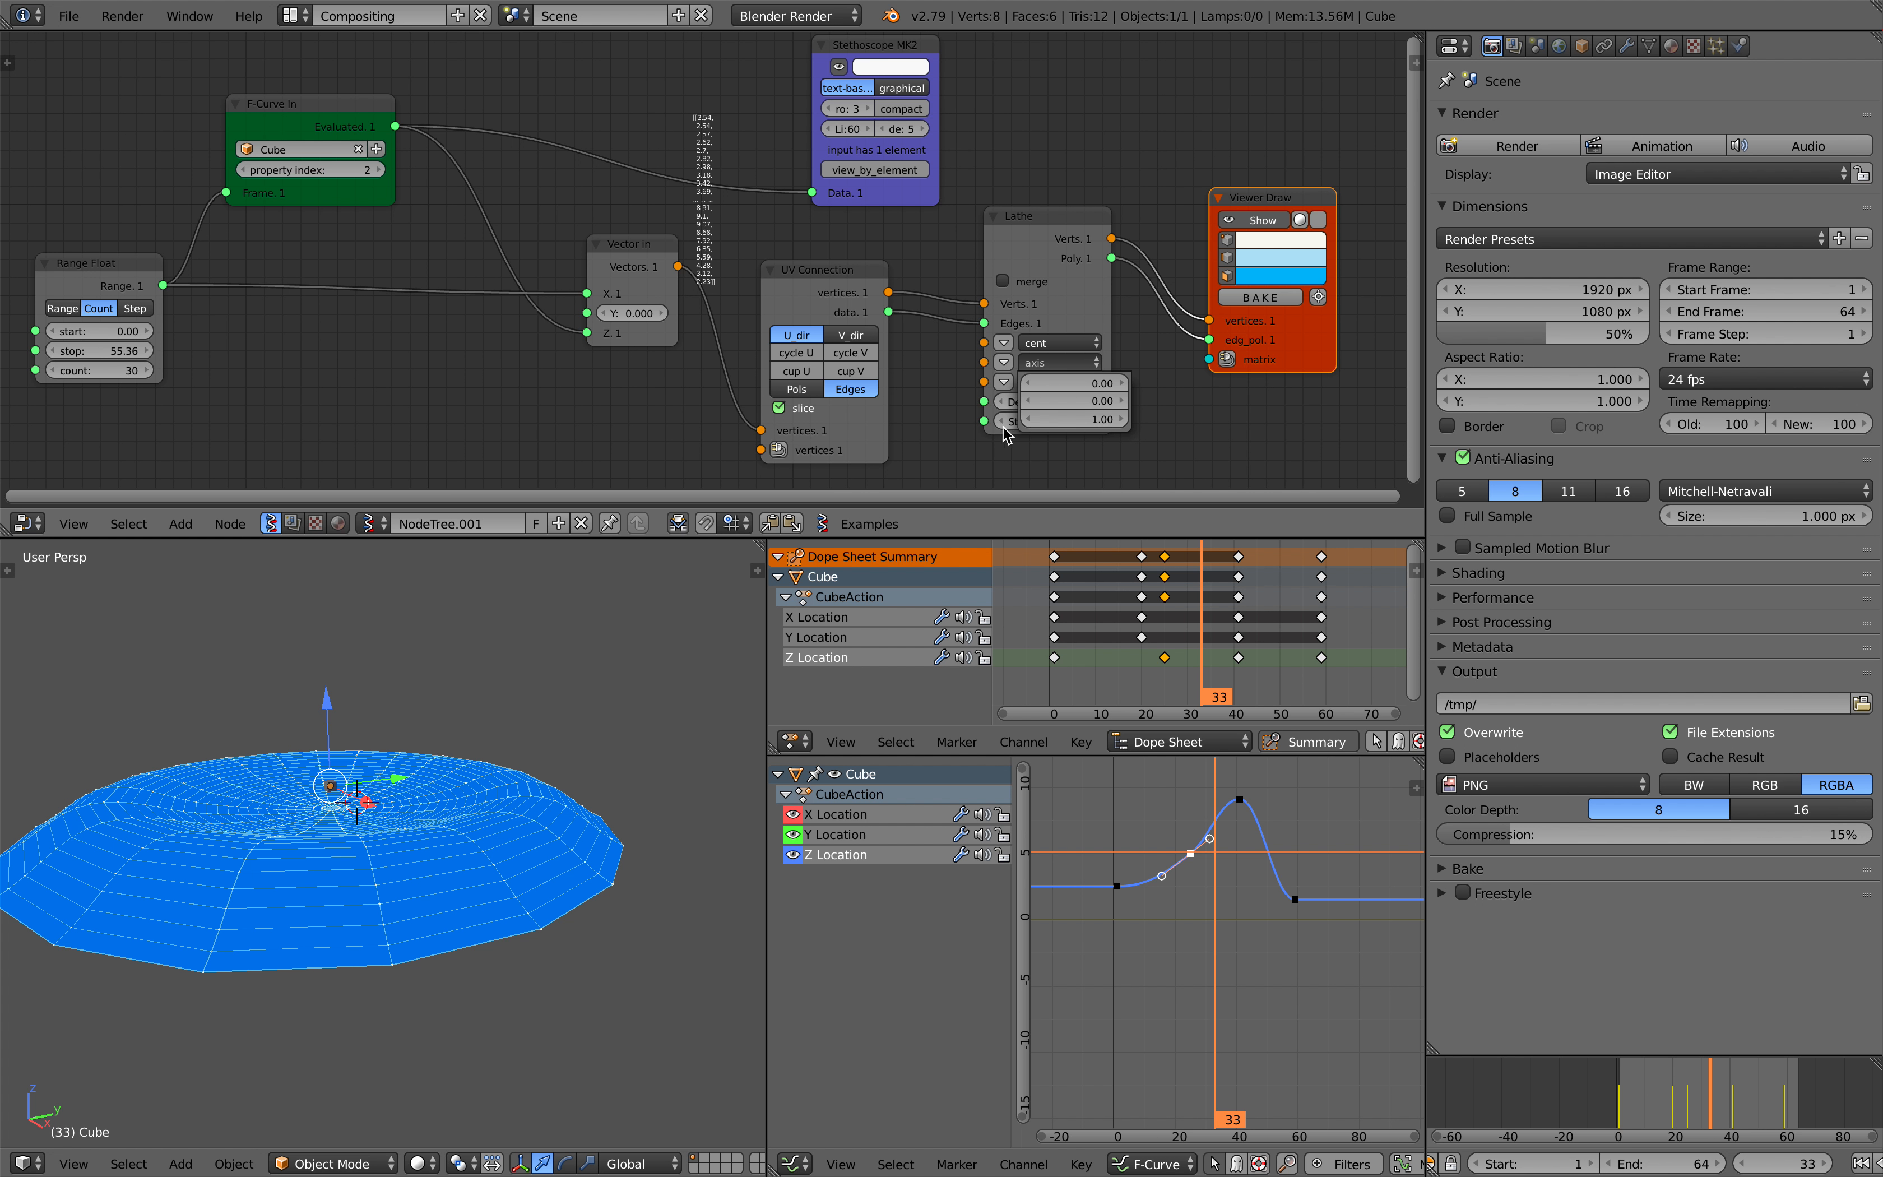
middle_click_drag(627, 774, 697, 755)
mouse_move(1656, 1093)
left_mouse_down()
mouse_move(1579, 1096)
mouse_move(1699, 1085)
mouse_move(1678, 1082)
left_mouse_up()
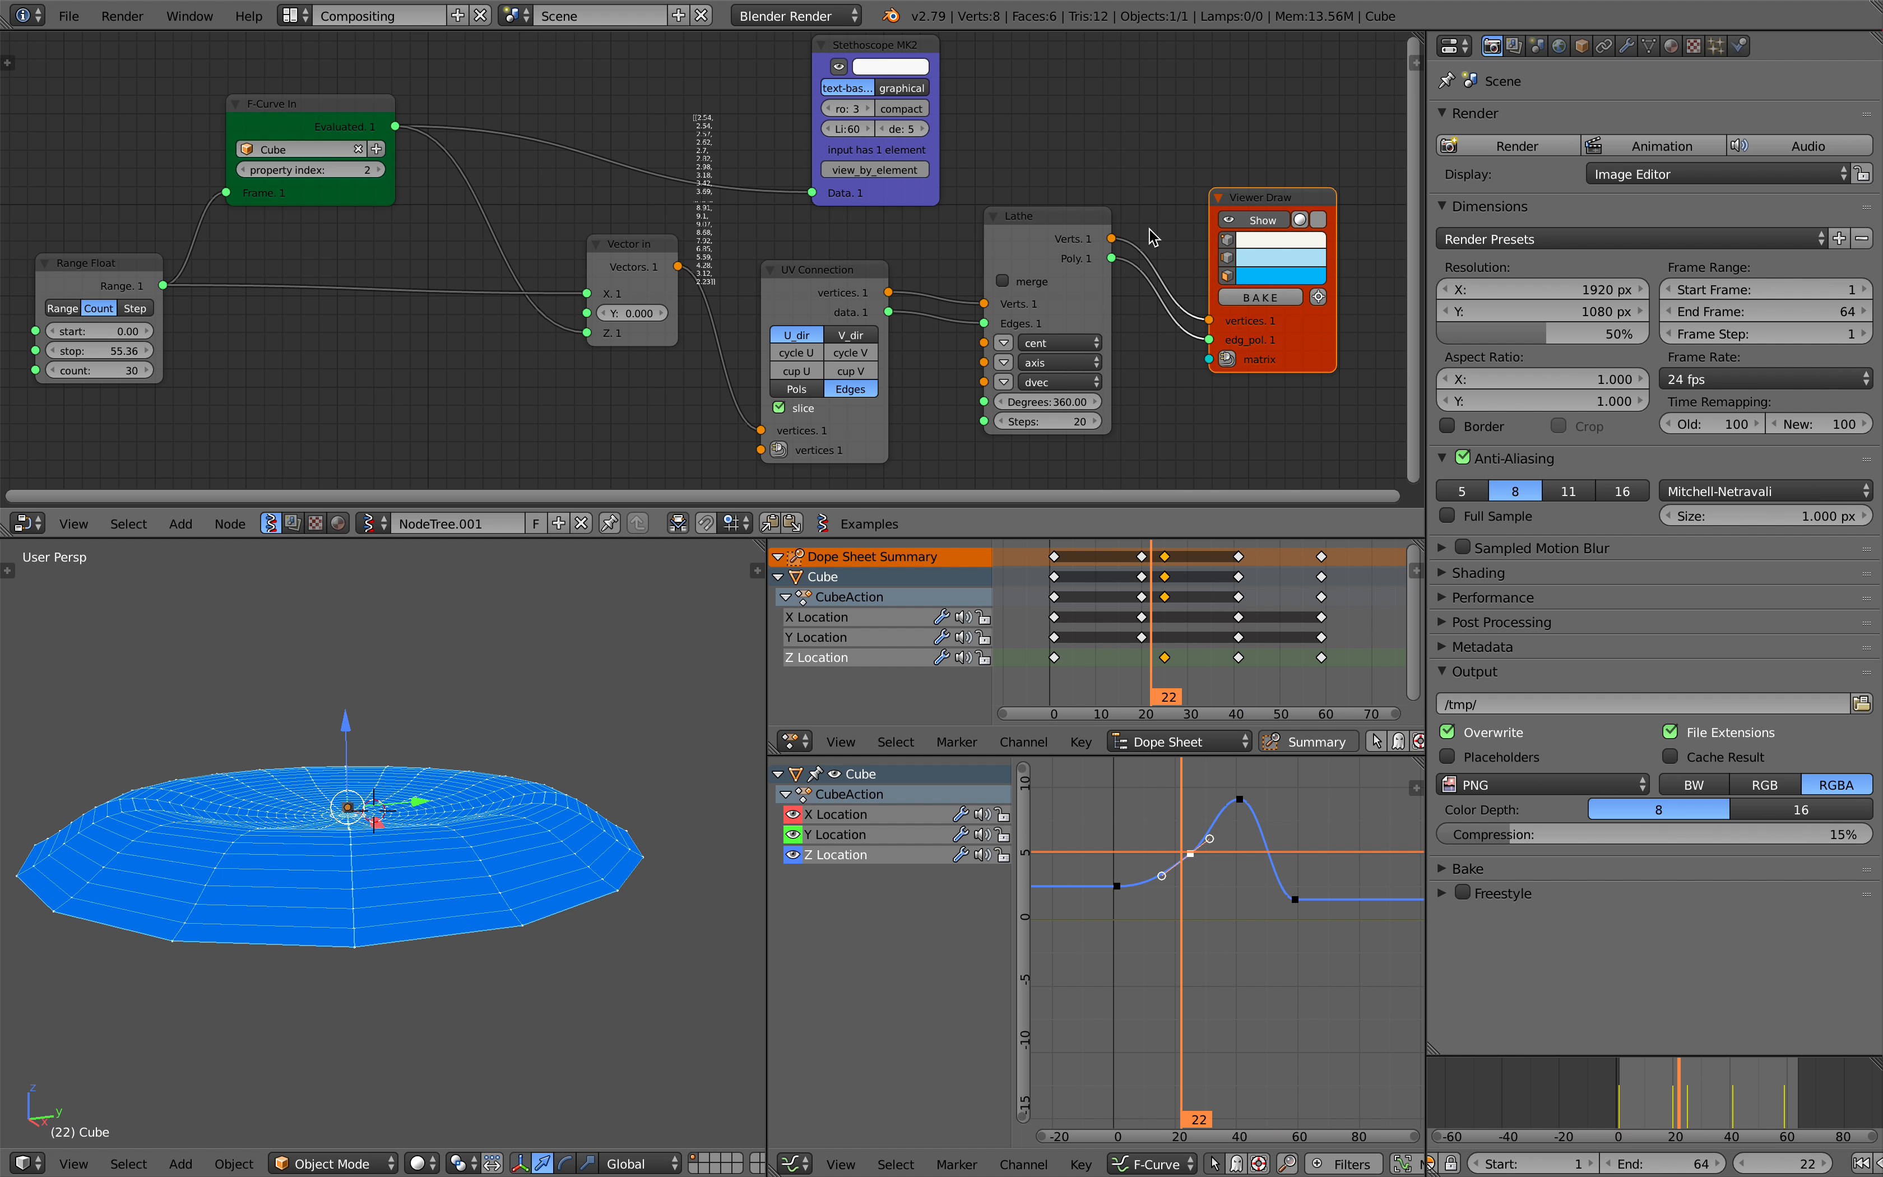
middle_click_drag(1214, 354, 1194, 374)
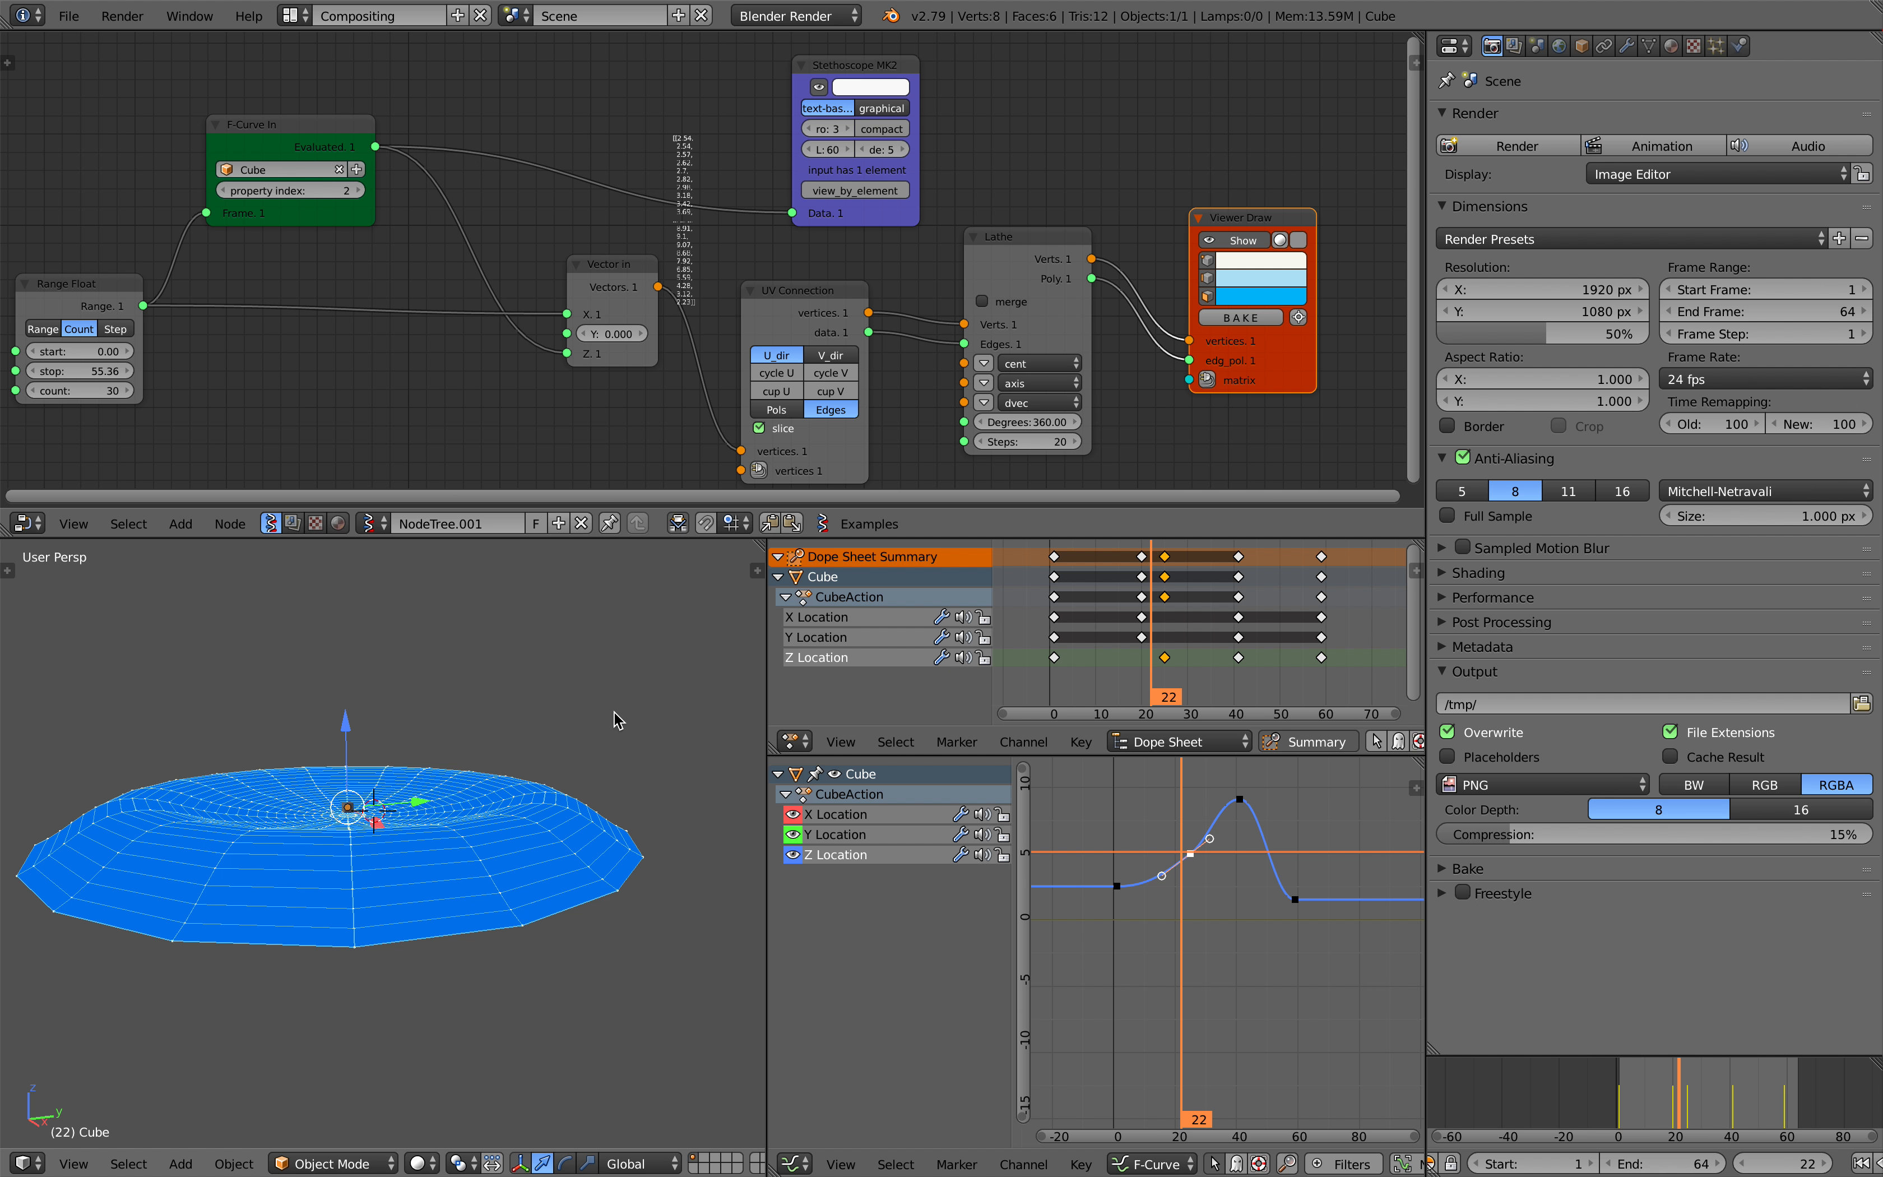
key("ctrl+s")
Scrub to frame 19 and widen the Graph Editor area, showing the Z Location curve's modifier properties beside it.
left_click(753, 577)
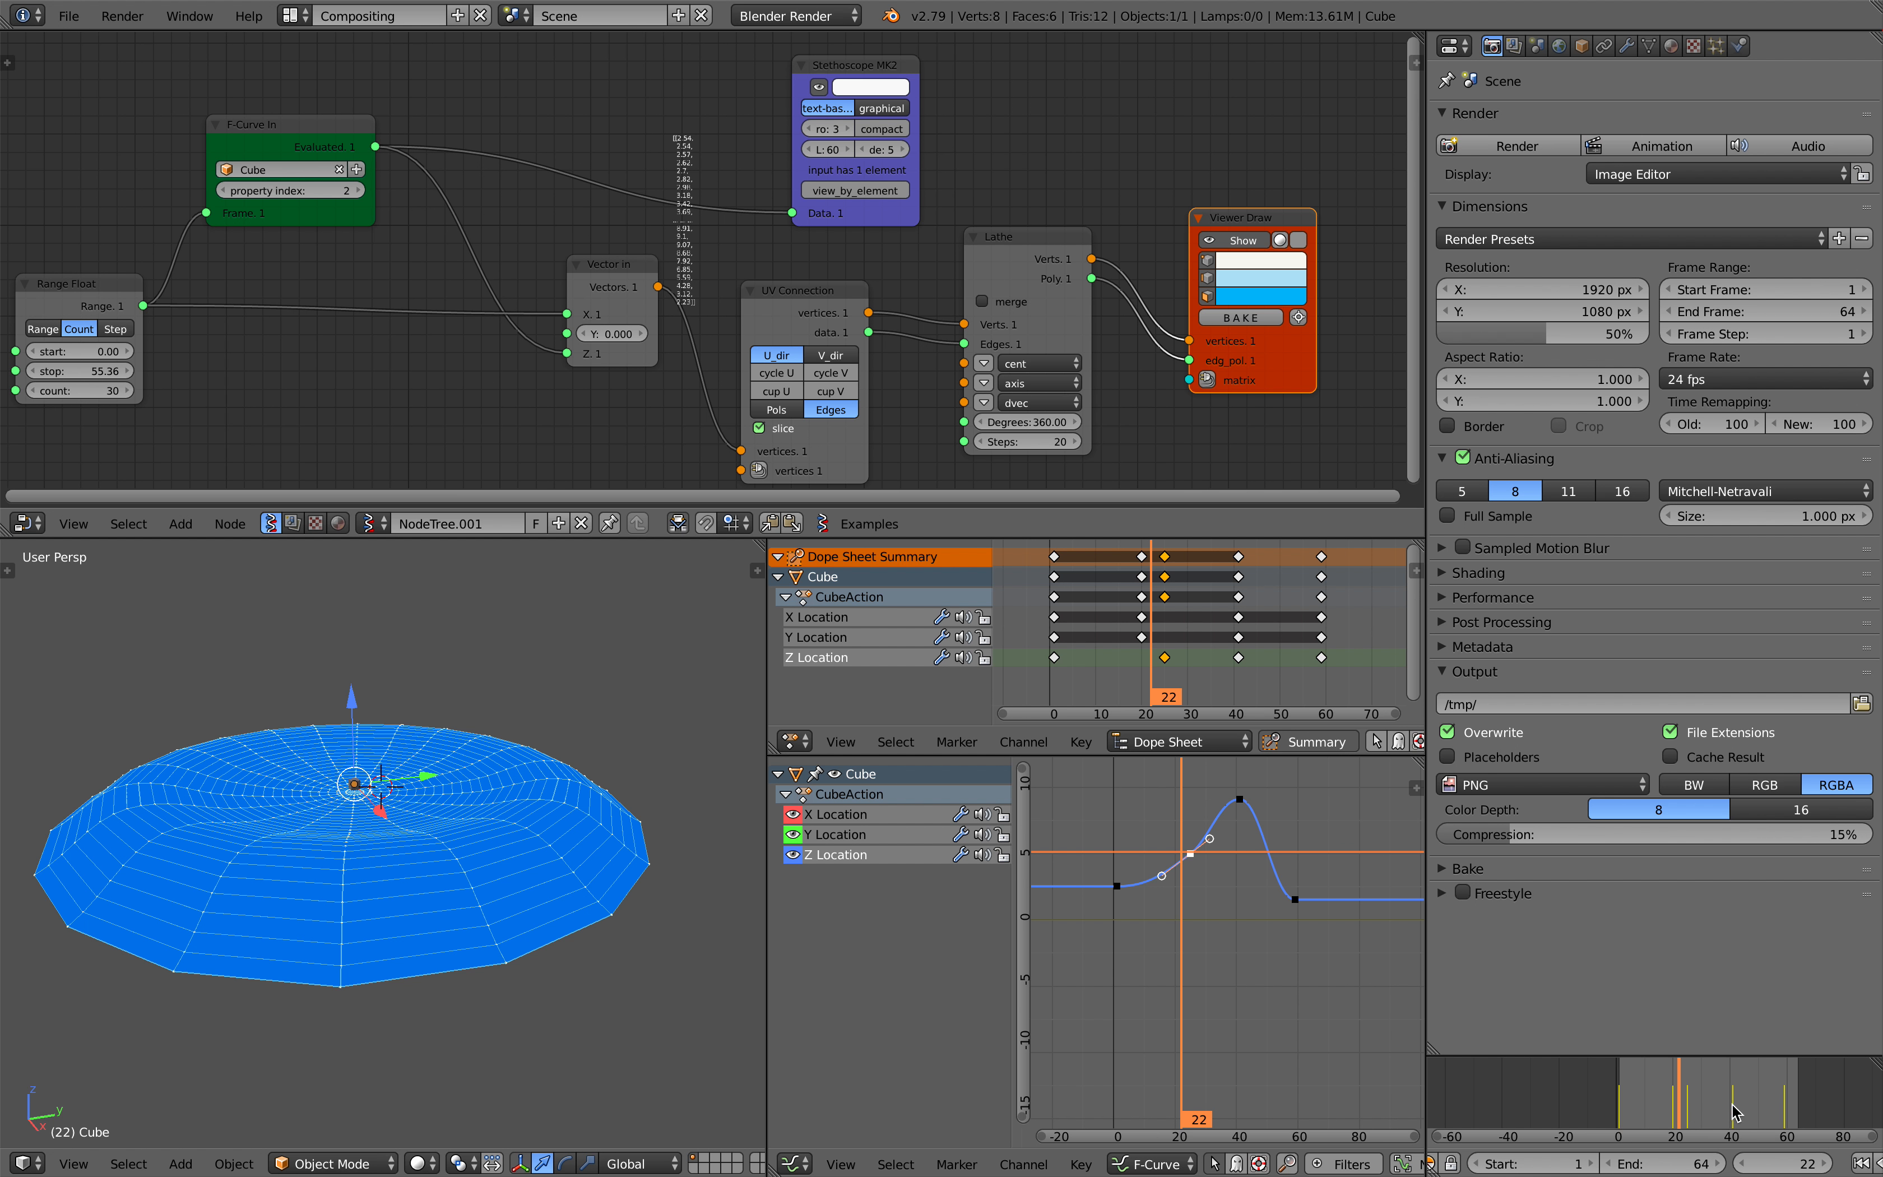
key("Down")
left_click_drag(768, 689, 665, 700)
scroll(494, 771, "up", 2)
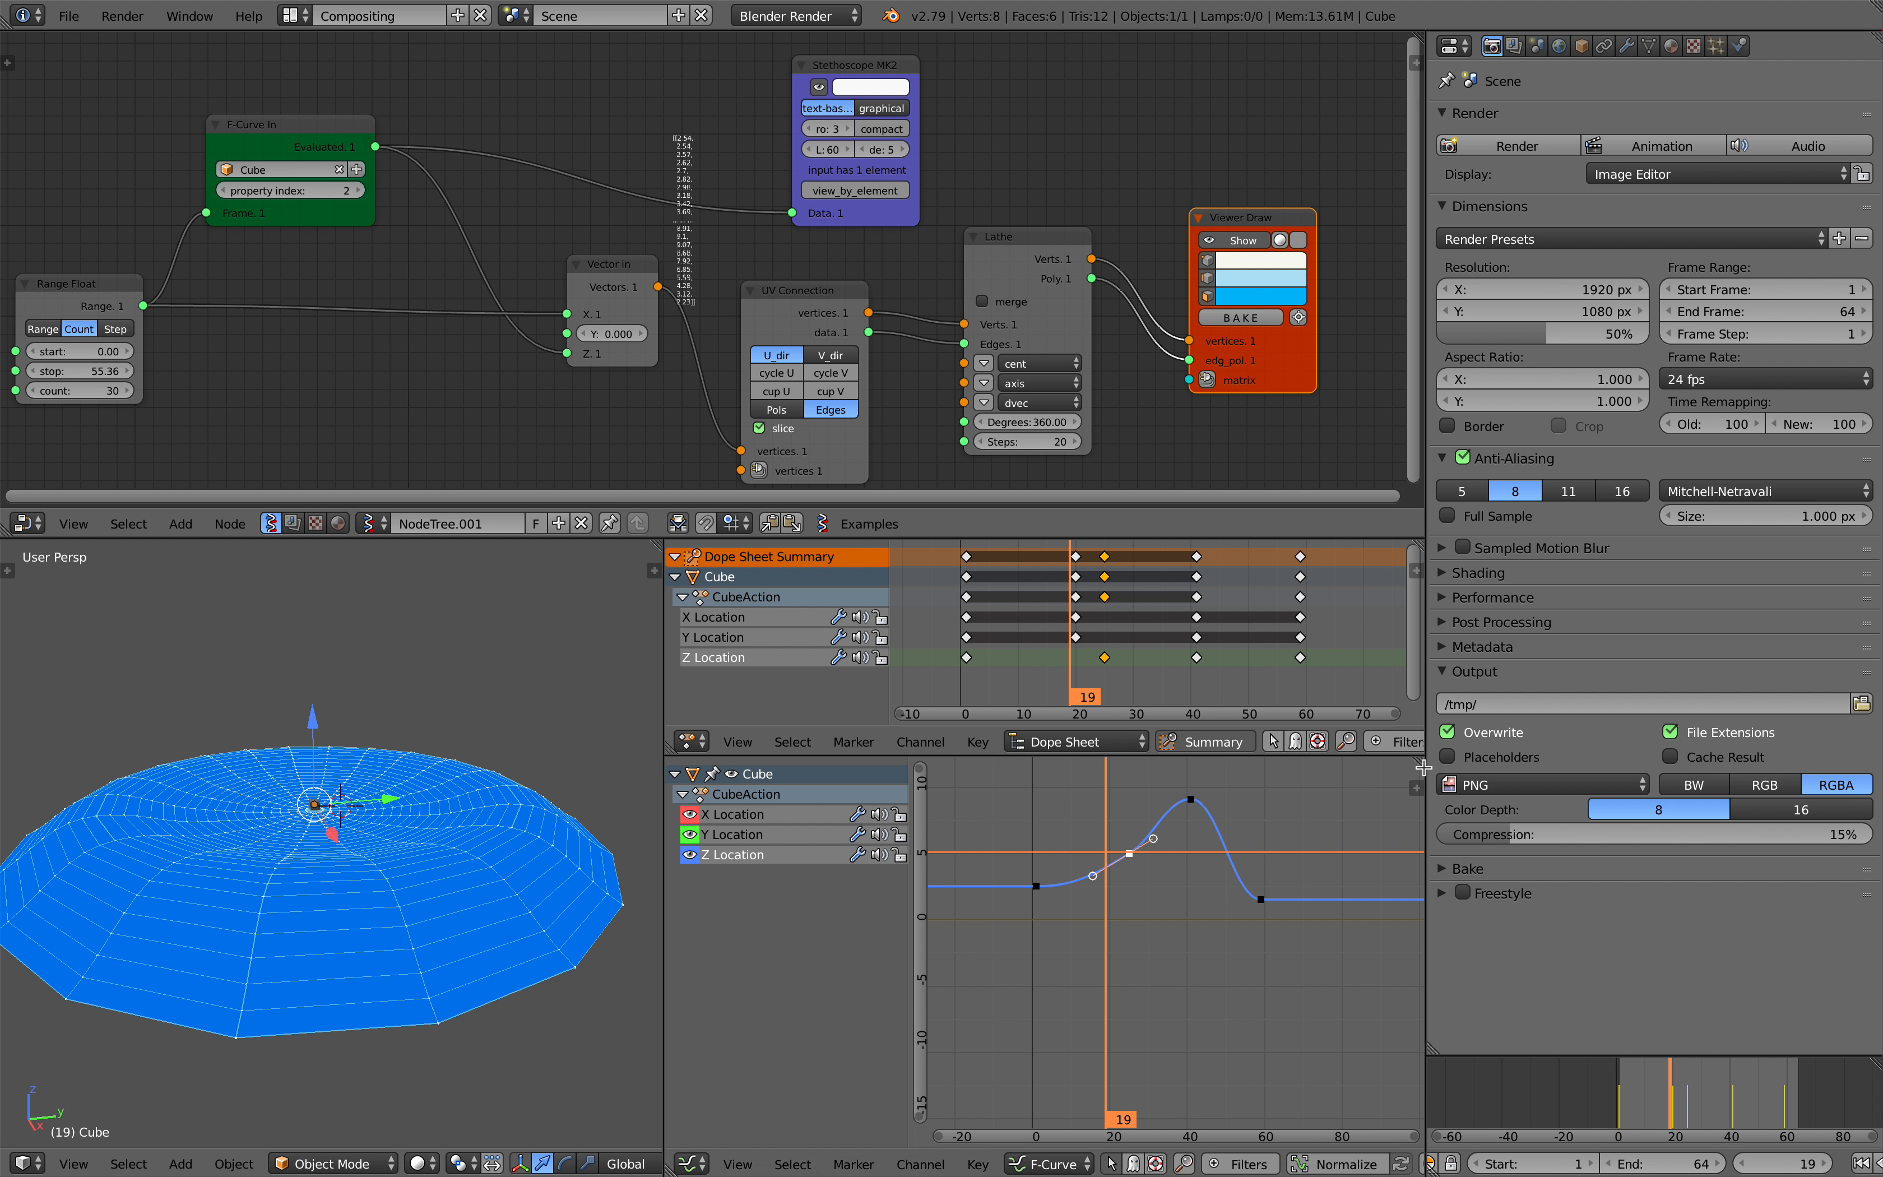
left_click(1415, 788)
left_click_drag(1426, 776, 1562, 777)
left_click(1346, 873)
left_click_drag(1300, 839, 1260, 839)
Add a Noise modifier to the cube's Z Location curve.
left_click(1392, 802)
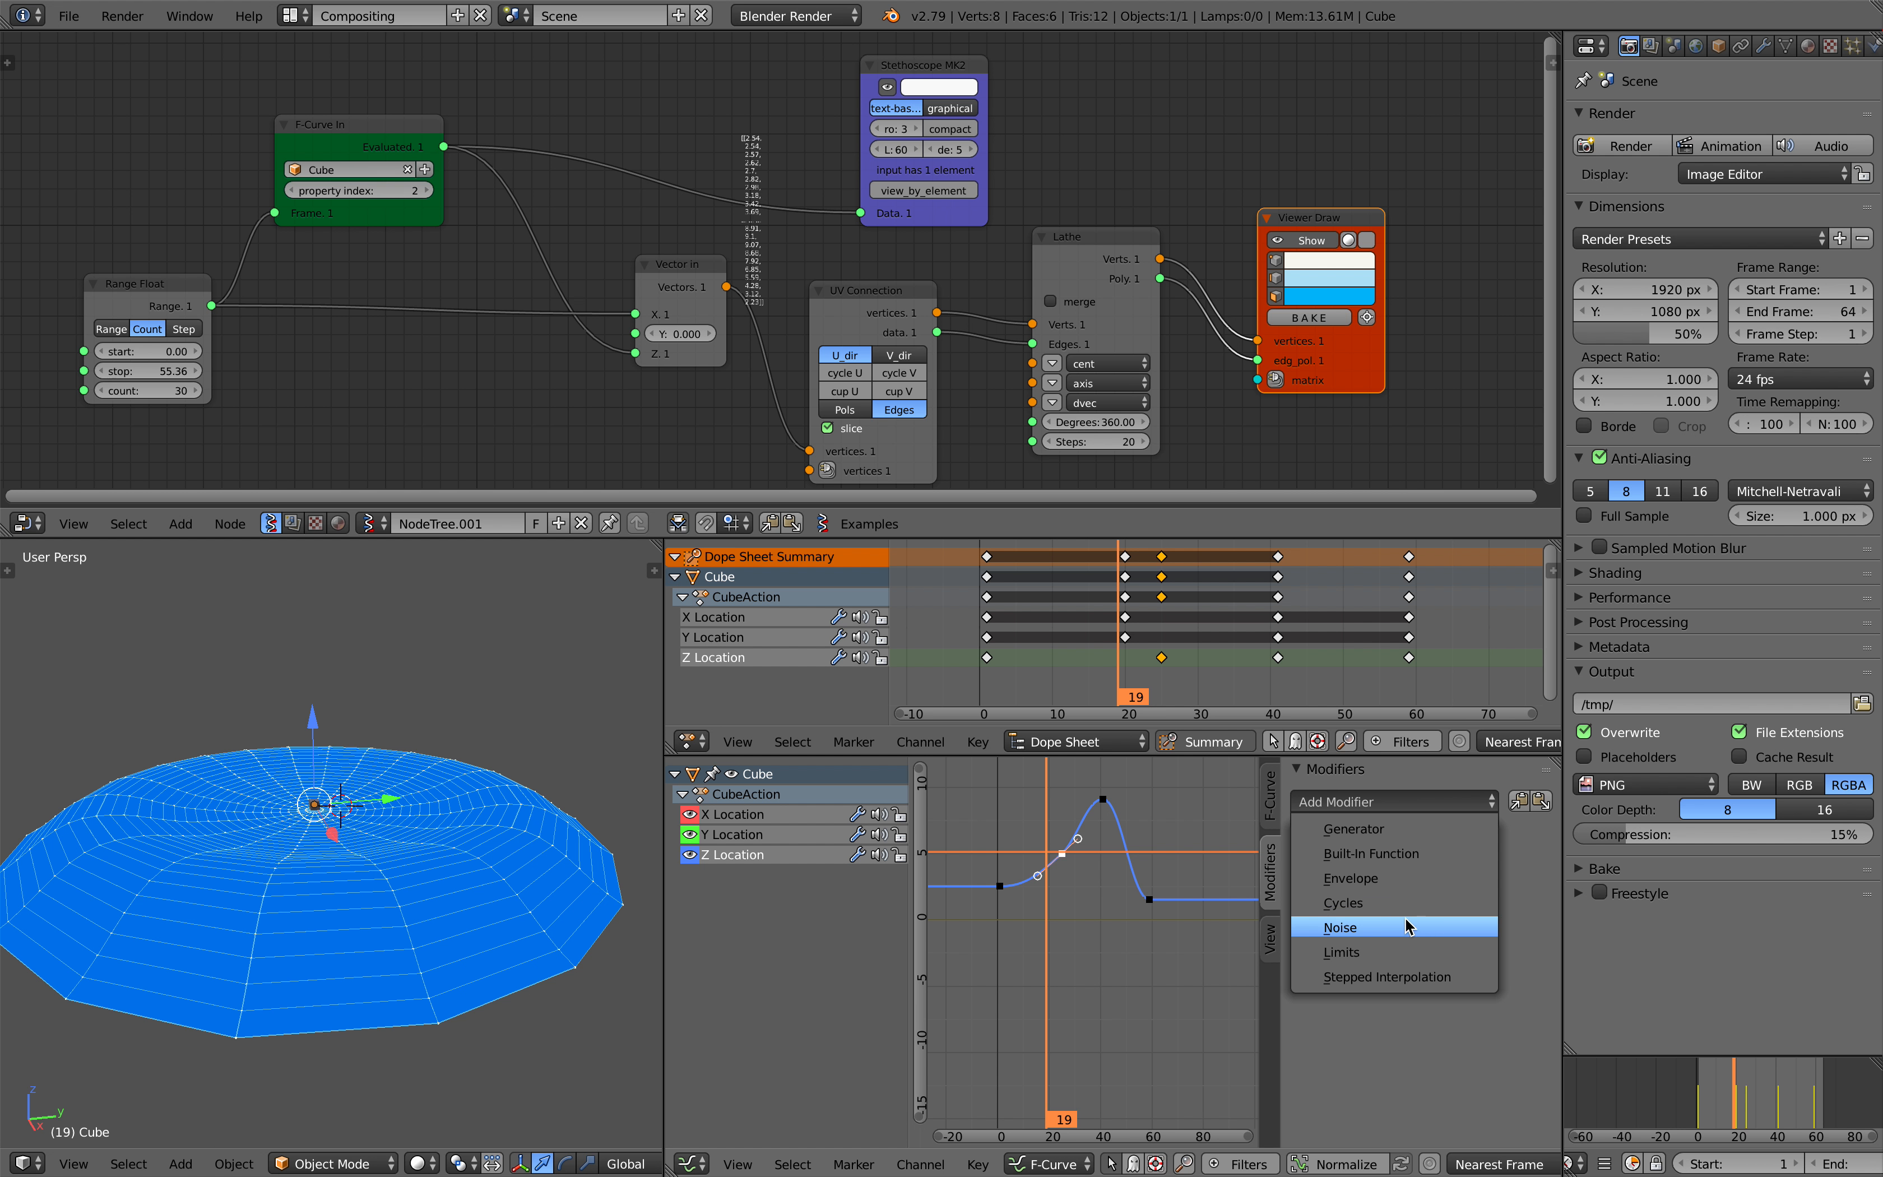
middle_click_drag(447, 809, 431, 857)
left_click(1392, 802)
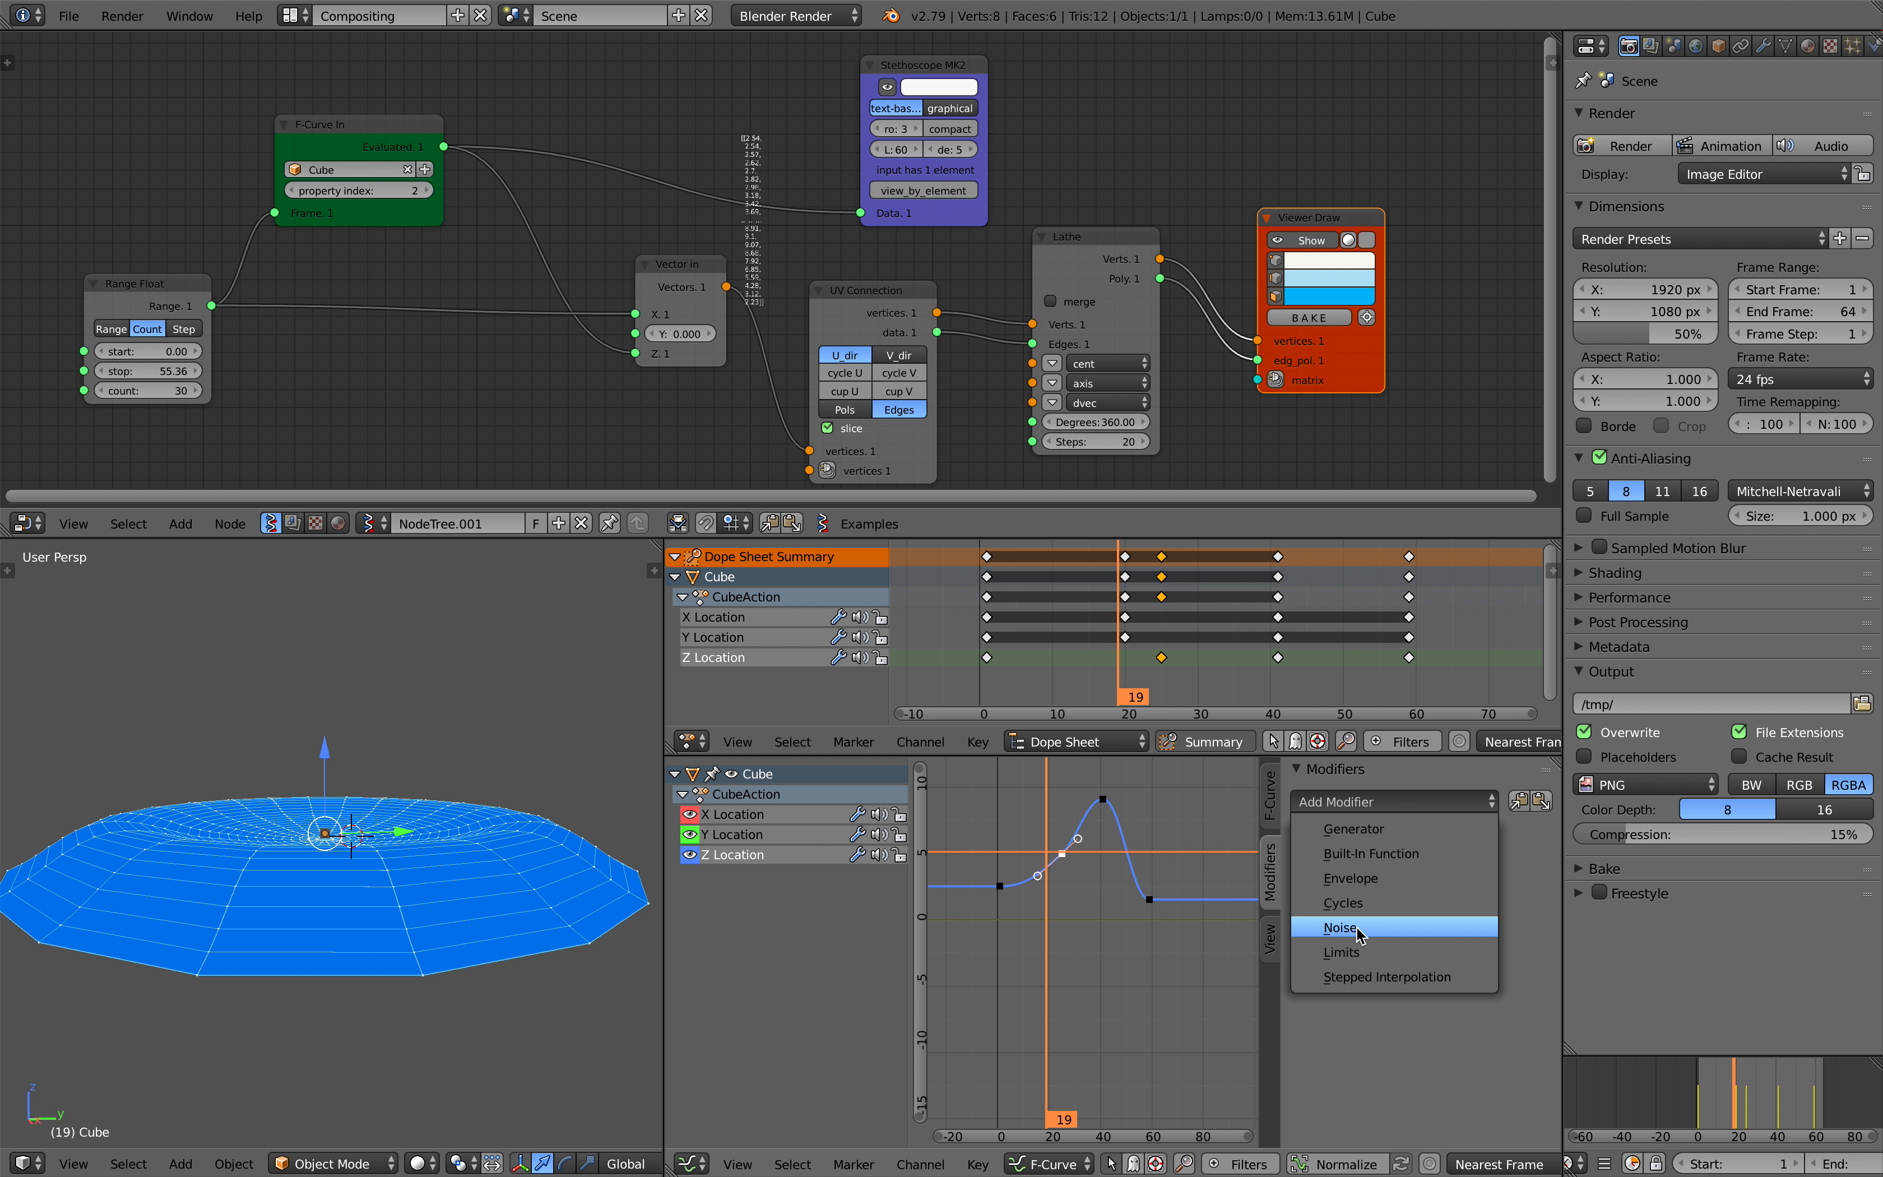
left_click(1340, 927)
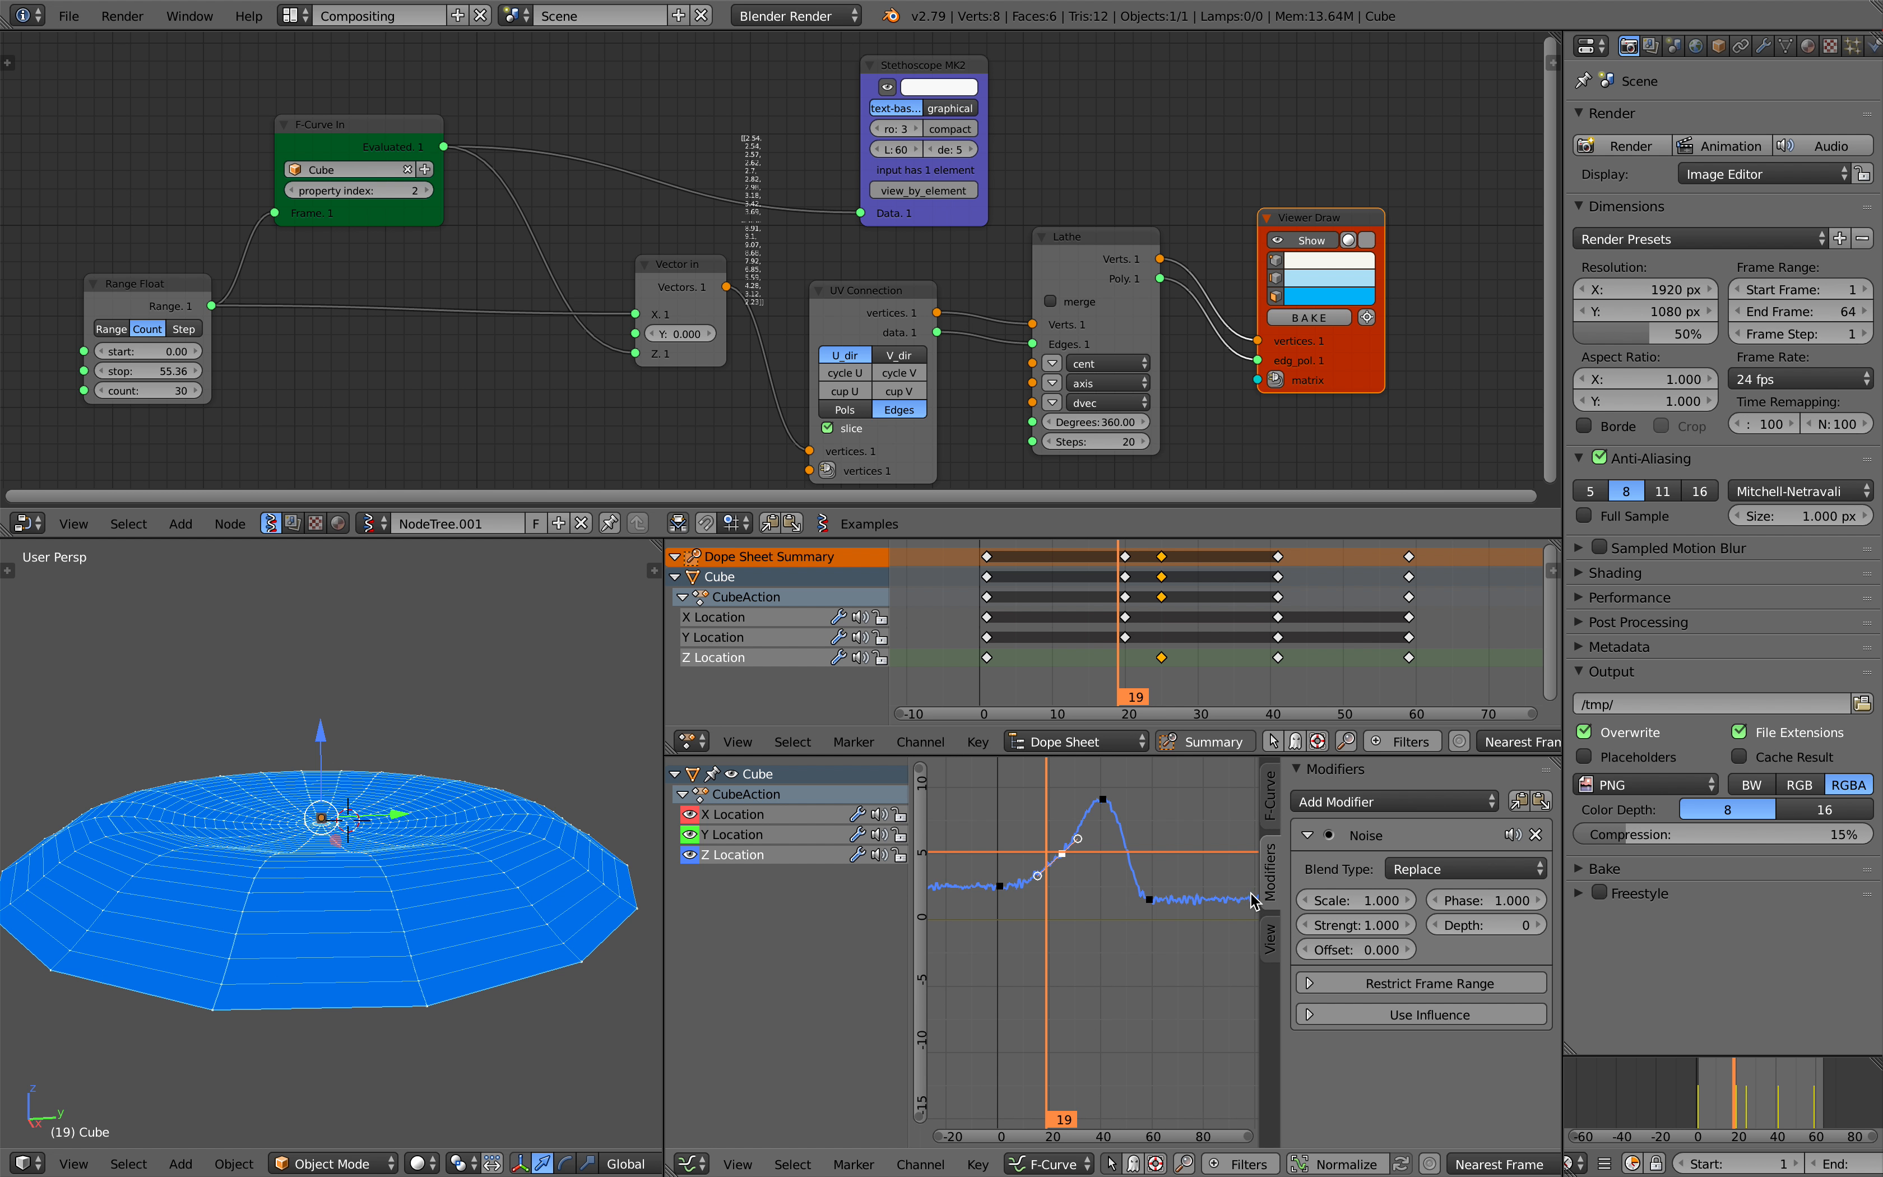
scroll(958, 856, "up", 1)
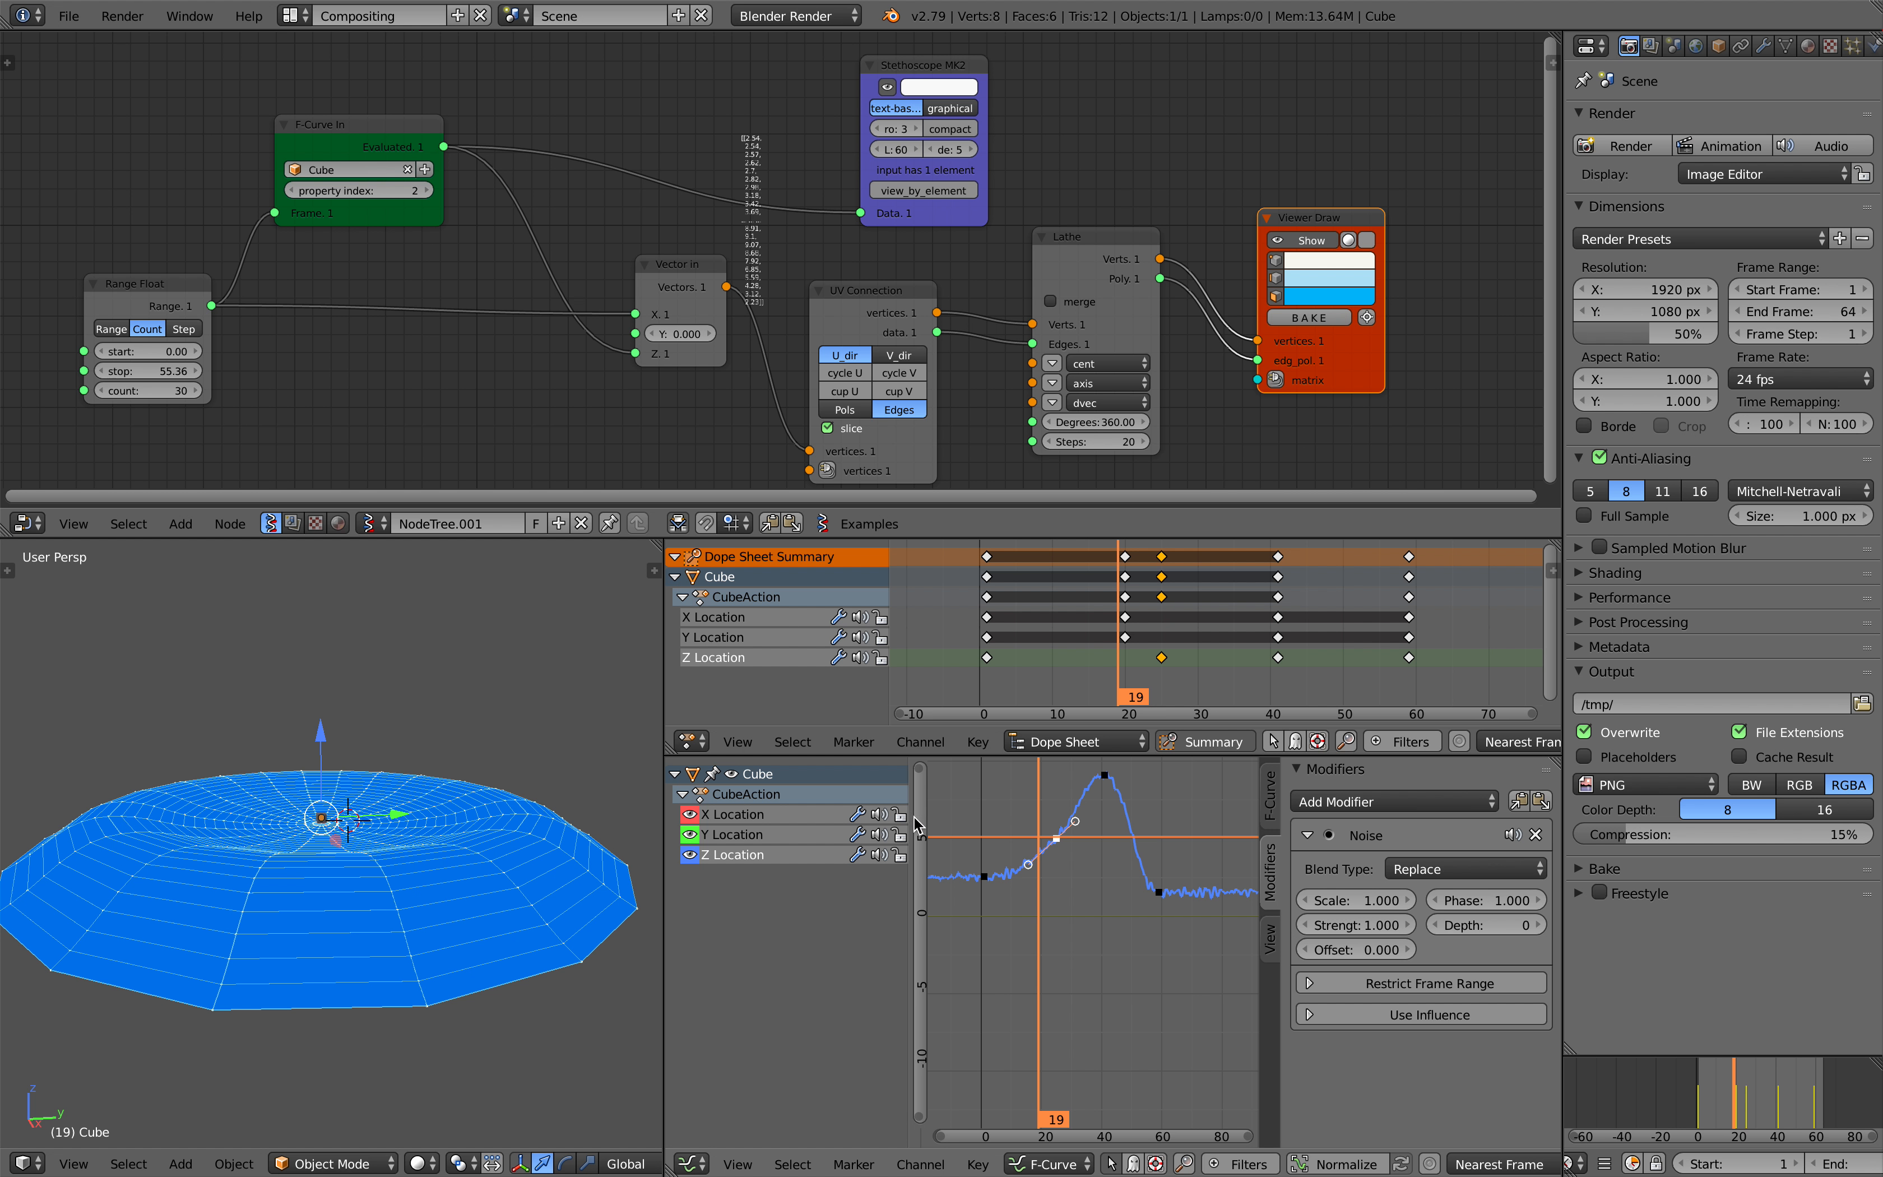
left_click_drag(909, 813, 834, 813)
middle_click_drag(1114, 859, 1120, 886)
left_click_drag(1703, 1088, 1767, 1079)
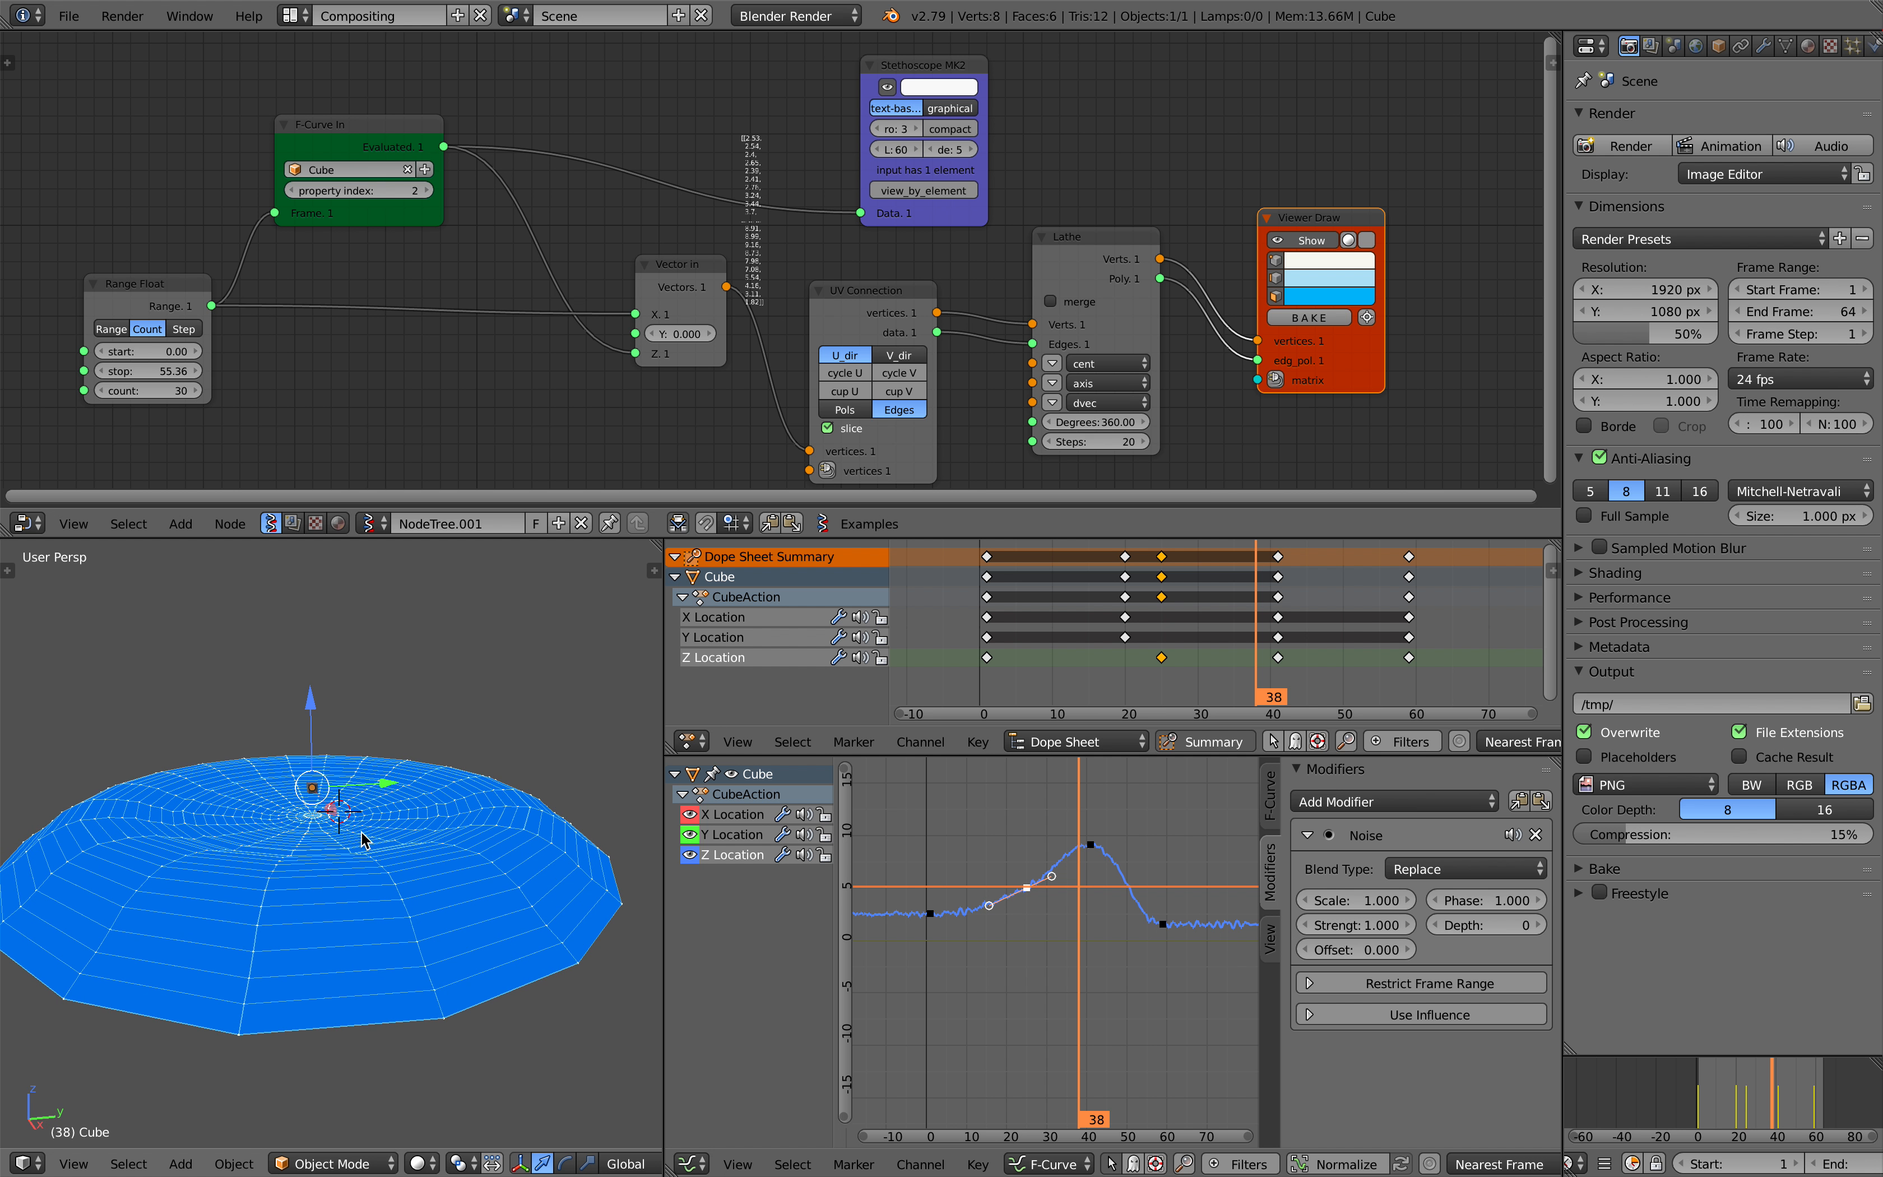
Link UV Connection's vertices and data outputs directly to Viewer Draw, and set the Range Float count to 80 and stop to 62.98.
mouse_move(938, 312)
left_mouse_down()
mouse_move(1257, 341)
mouse_move(1043, 343)
mouse_move(1258, 360)
left_mouse_up()
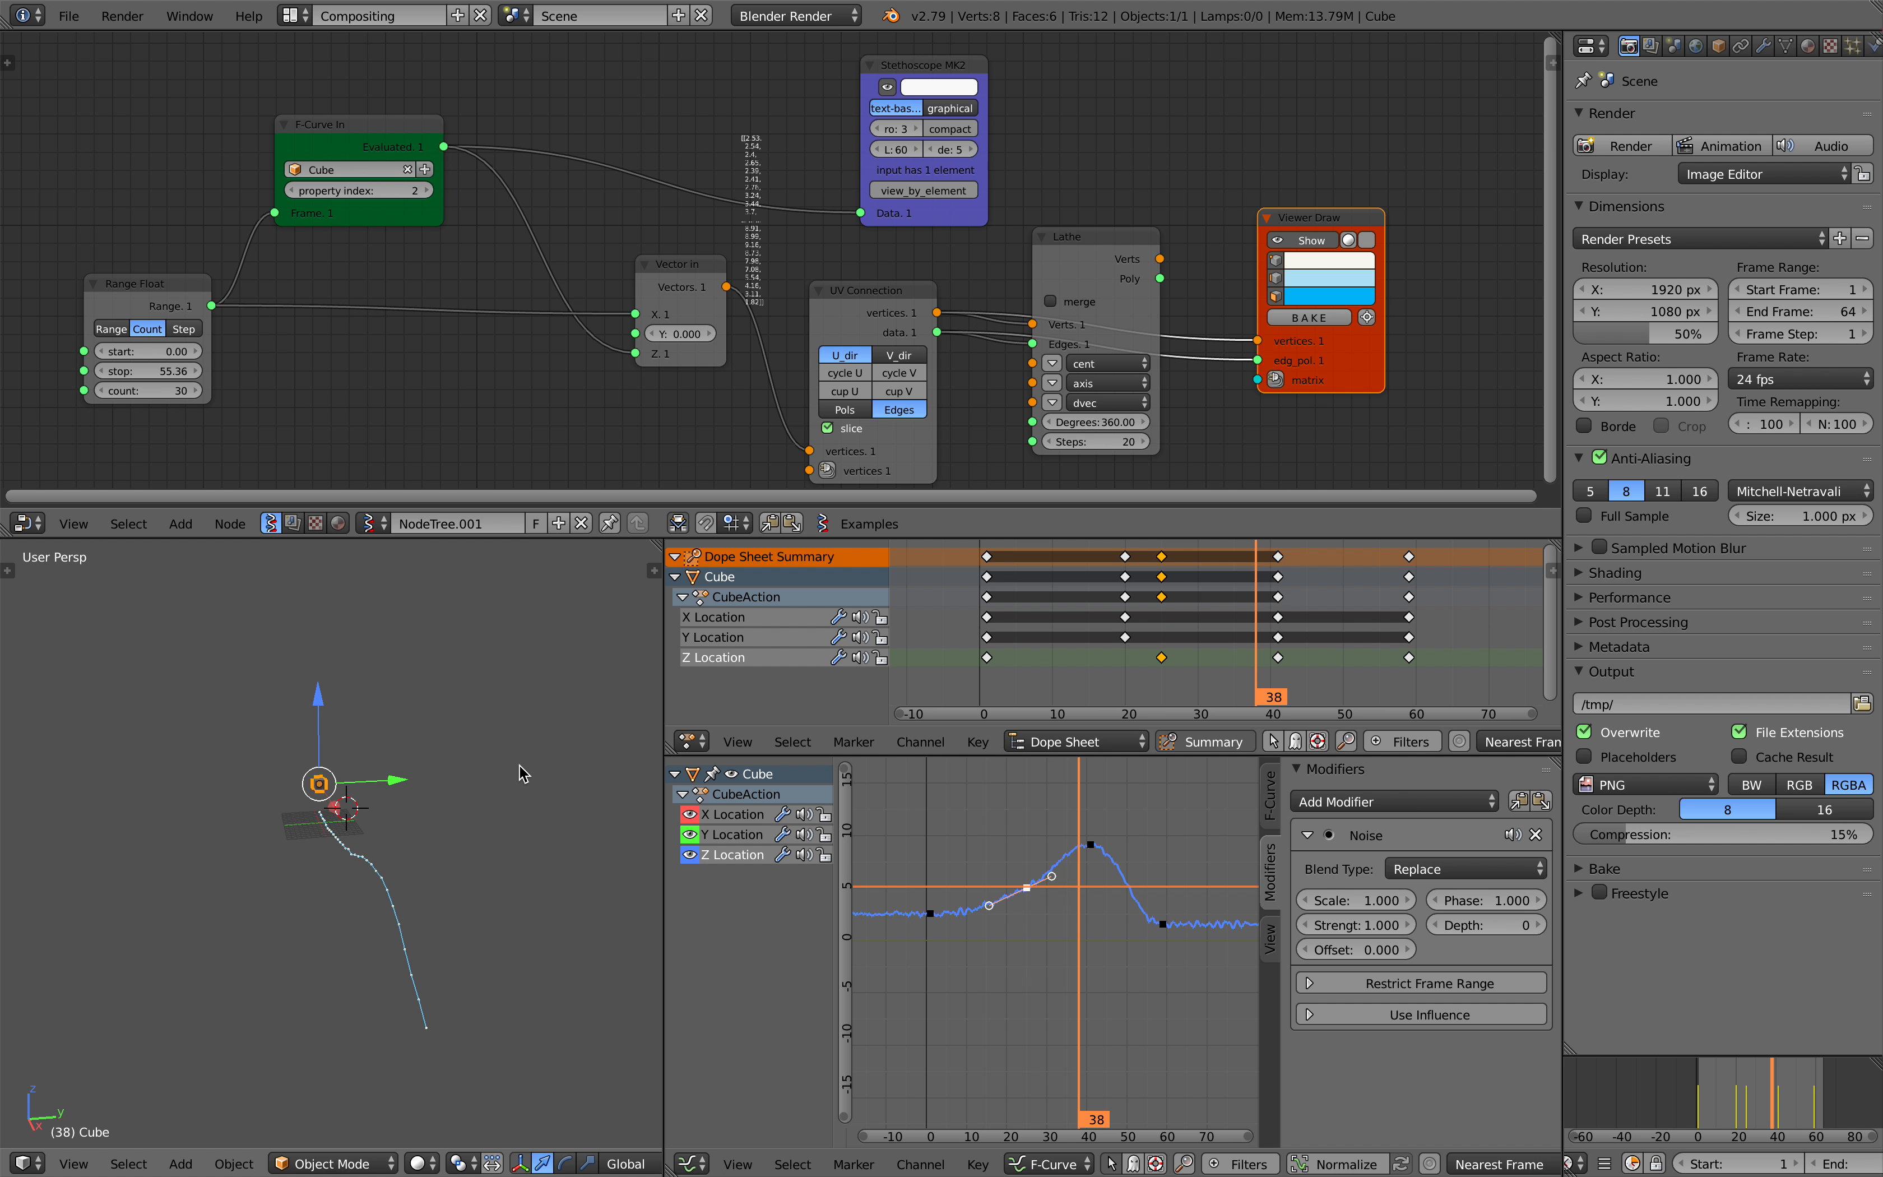
left_click_drag(1765, 1100, 1764, 1100)
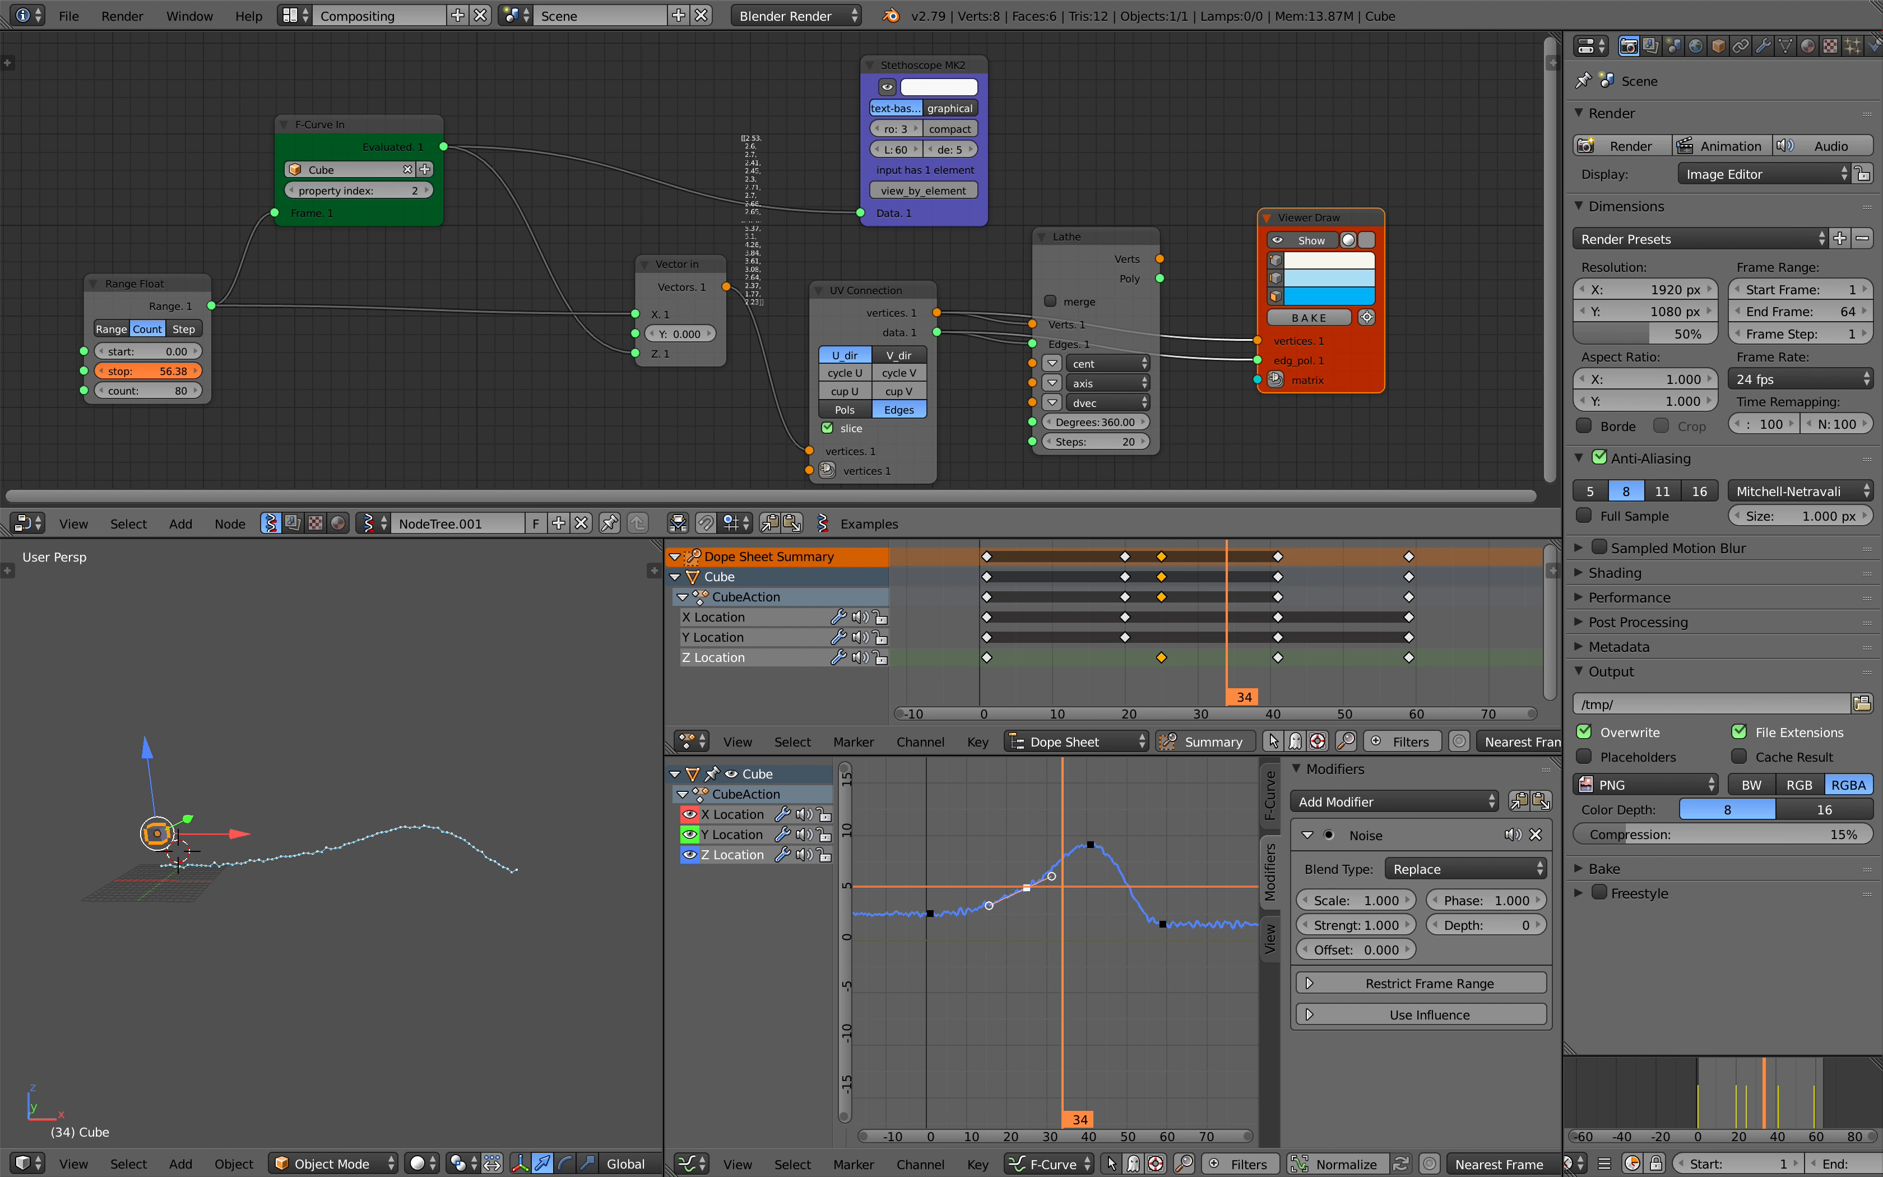
left_click_drag(166, 374, 166, 374)
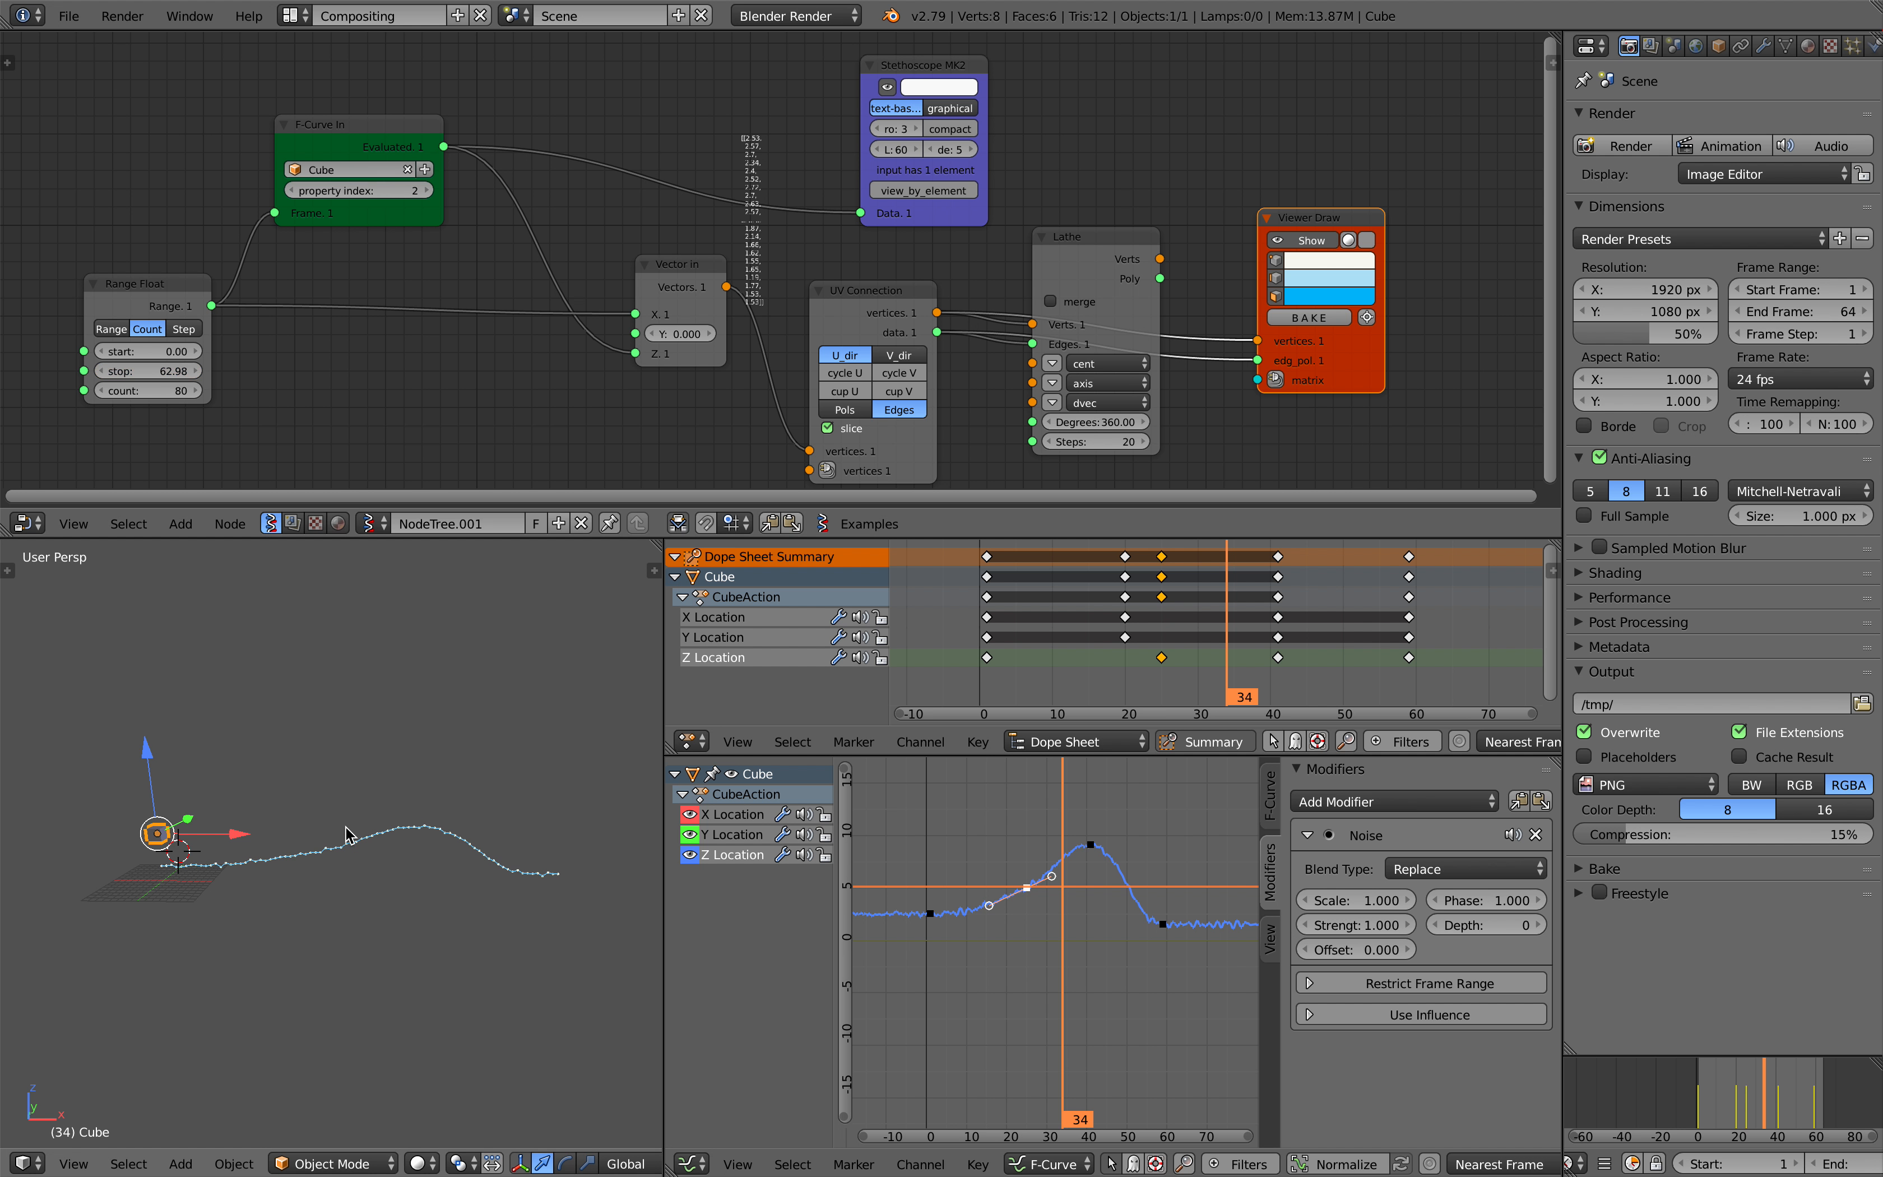
Scrub to frame 35 and set the Noise modifier's scale to 3.000, strength to 3.200 and phase to 3.800.
middle_click_drag(443, 831, 459, 828)
mouse_move(1757, 1082)
left_mouse_down()
mouse_move(1709, 1079)
mouse_move(1767, 1071)
left_mouse_up()
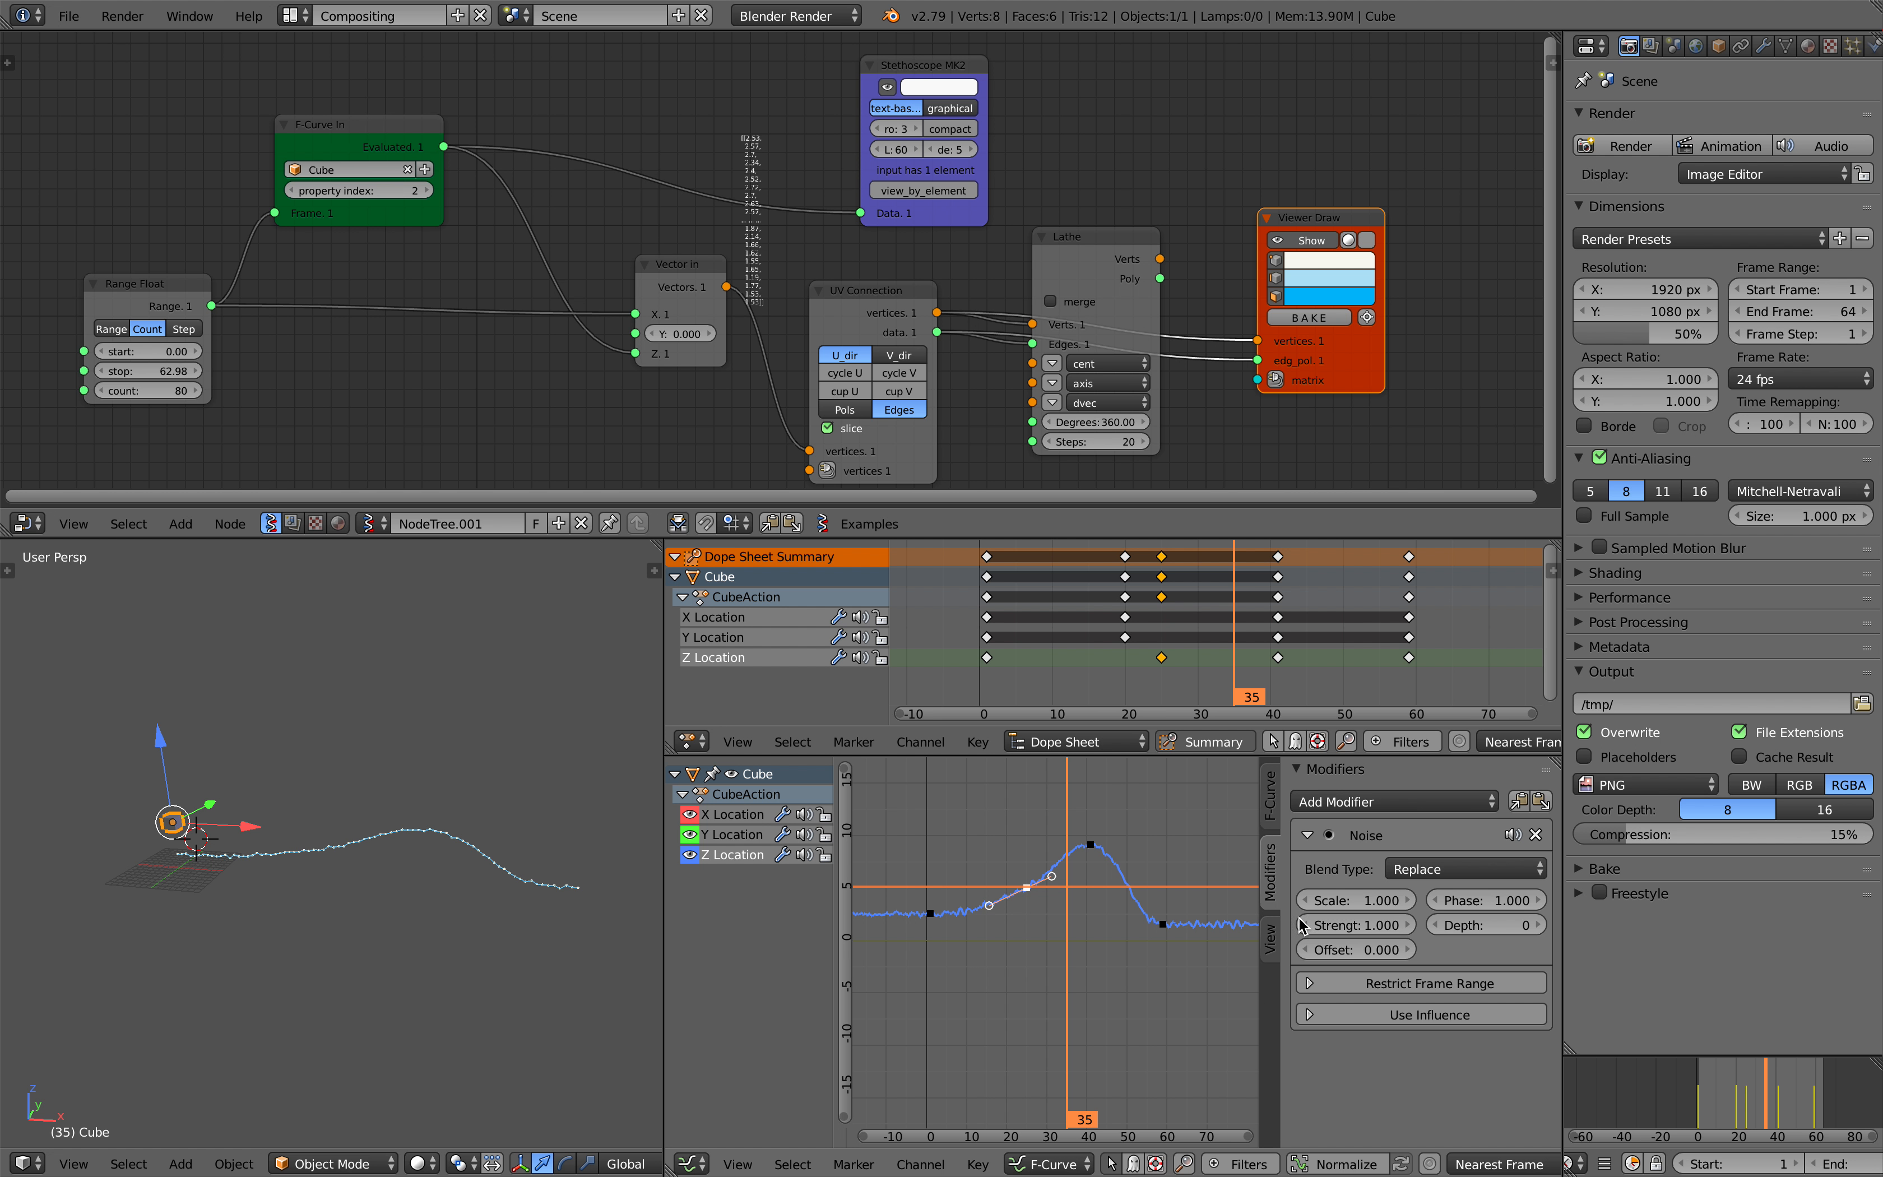
left_click_drag(1356, 900, 1479, 900)
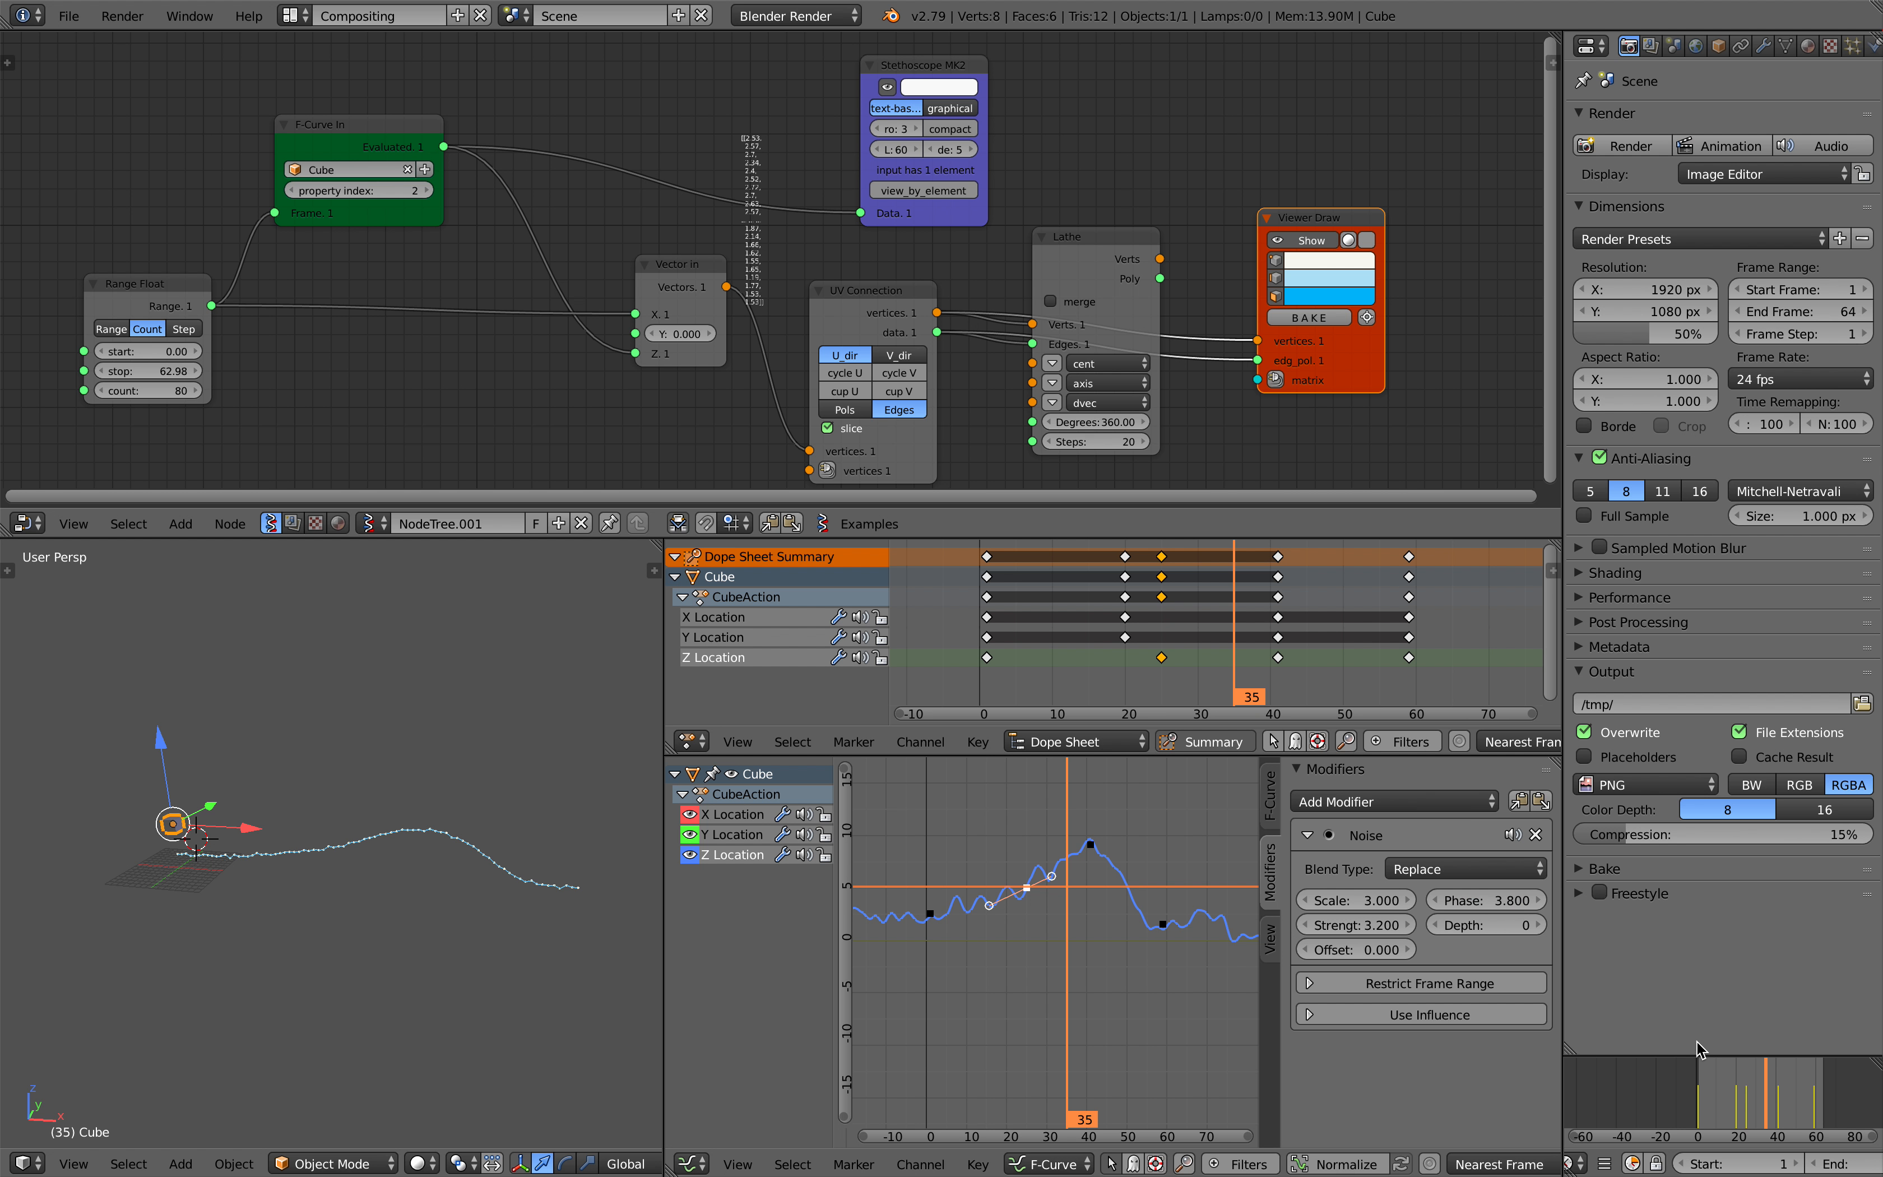
Play the animation briefly, stop it, and scrub through the frames around 23 to check the noisy curve.
key("alt+a")
key("alt+a")
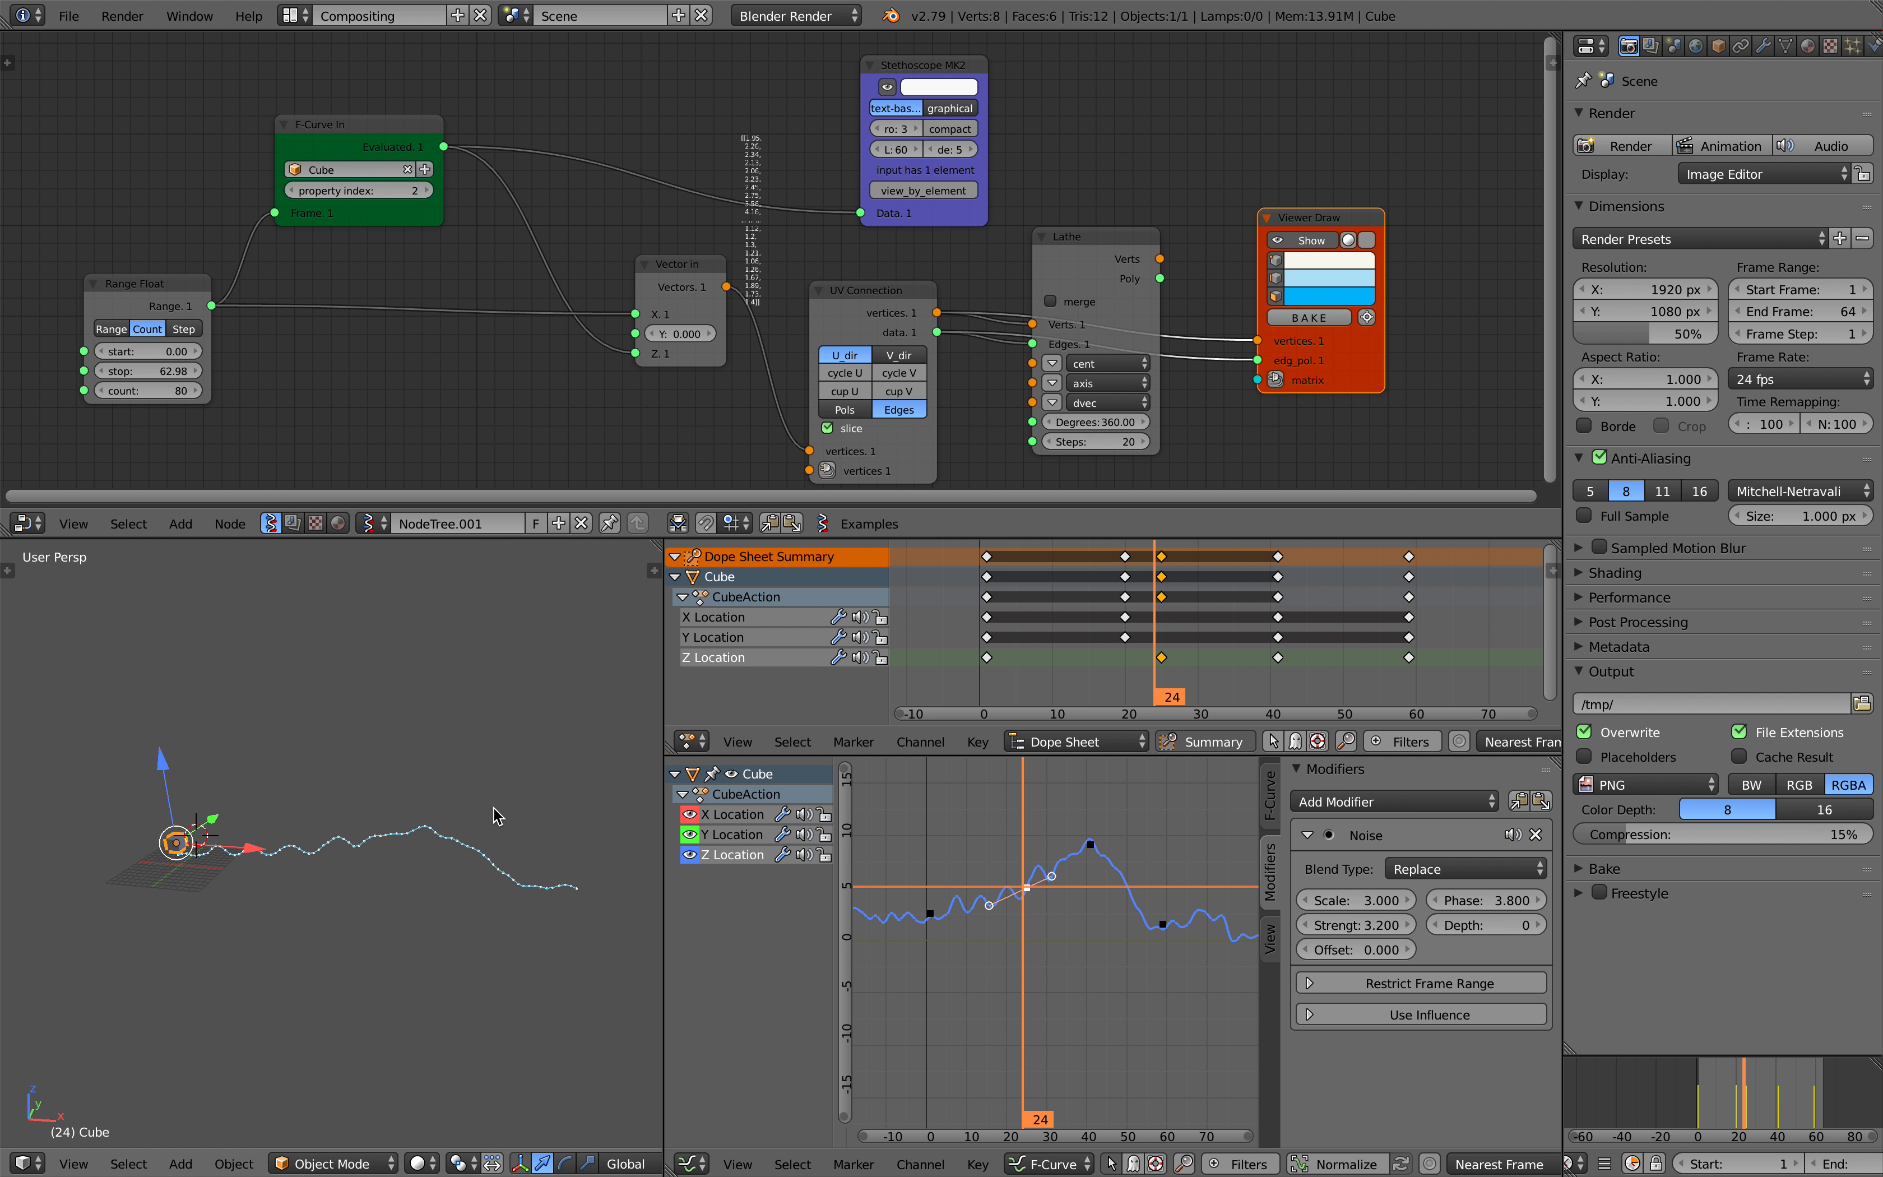
left_click(1705, 1089)
mouse_move(1721, 1091)
left_mouse_down()
mouse_move(1778, 1090)
mouse_move(1743, 1090)
left_mouse_up()
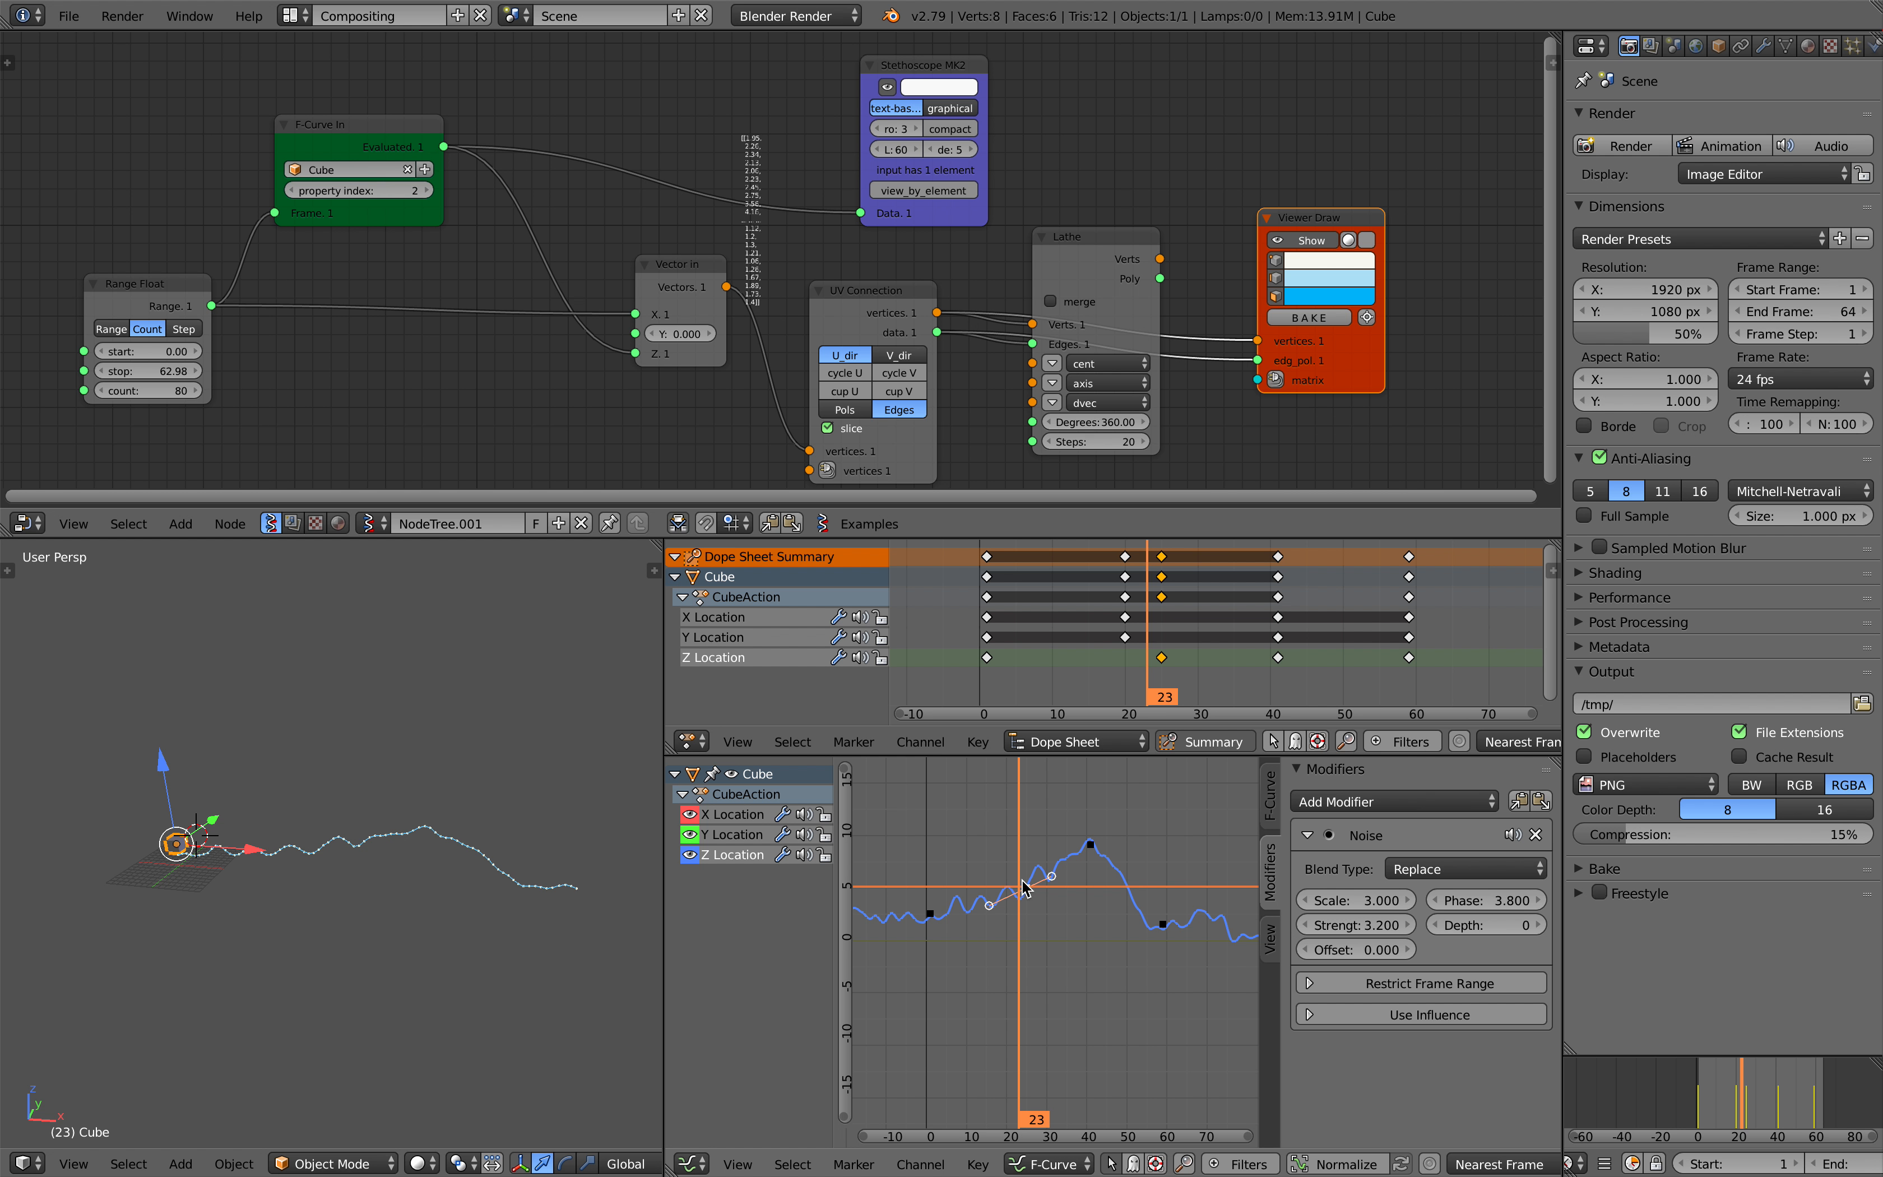
left_click_drag(1714, 1089, 1722, 1090)
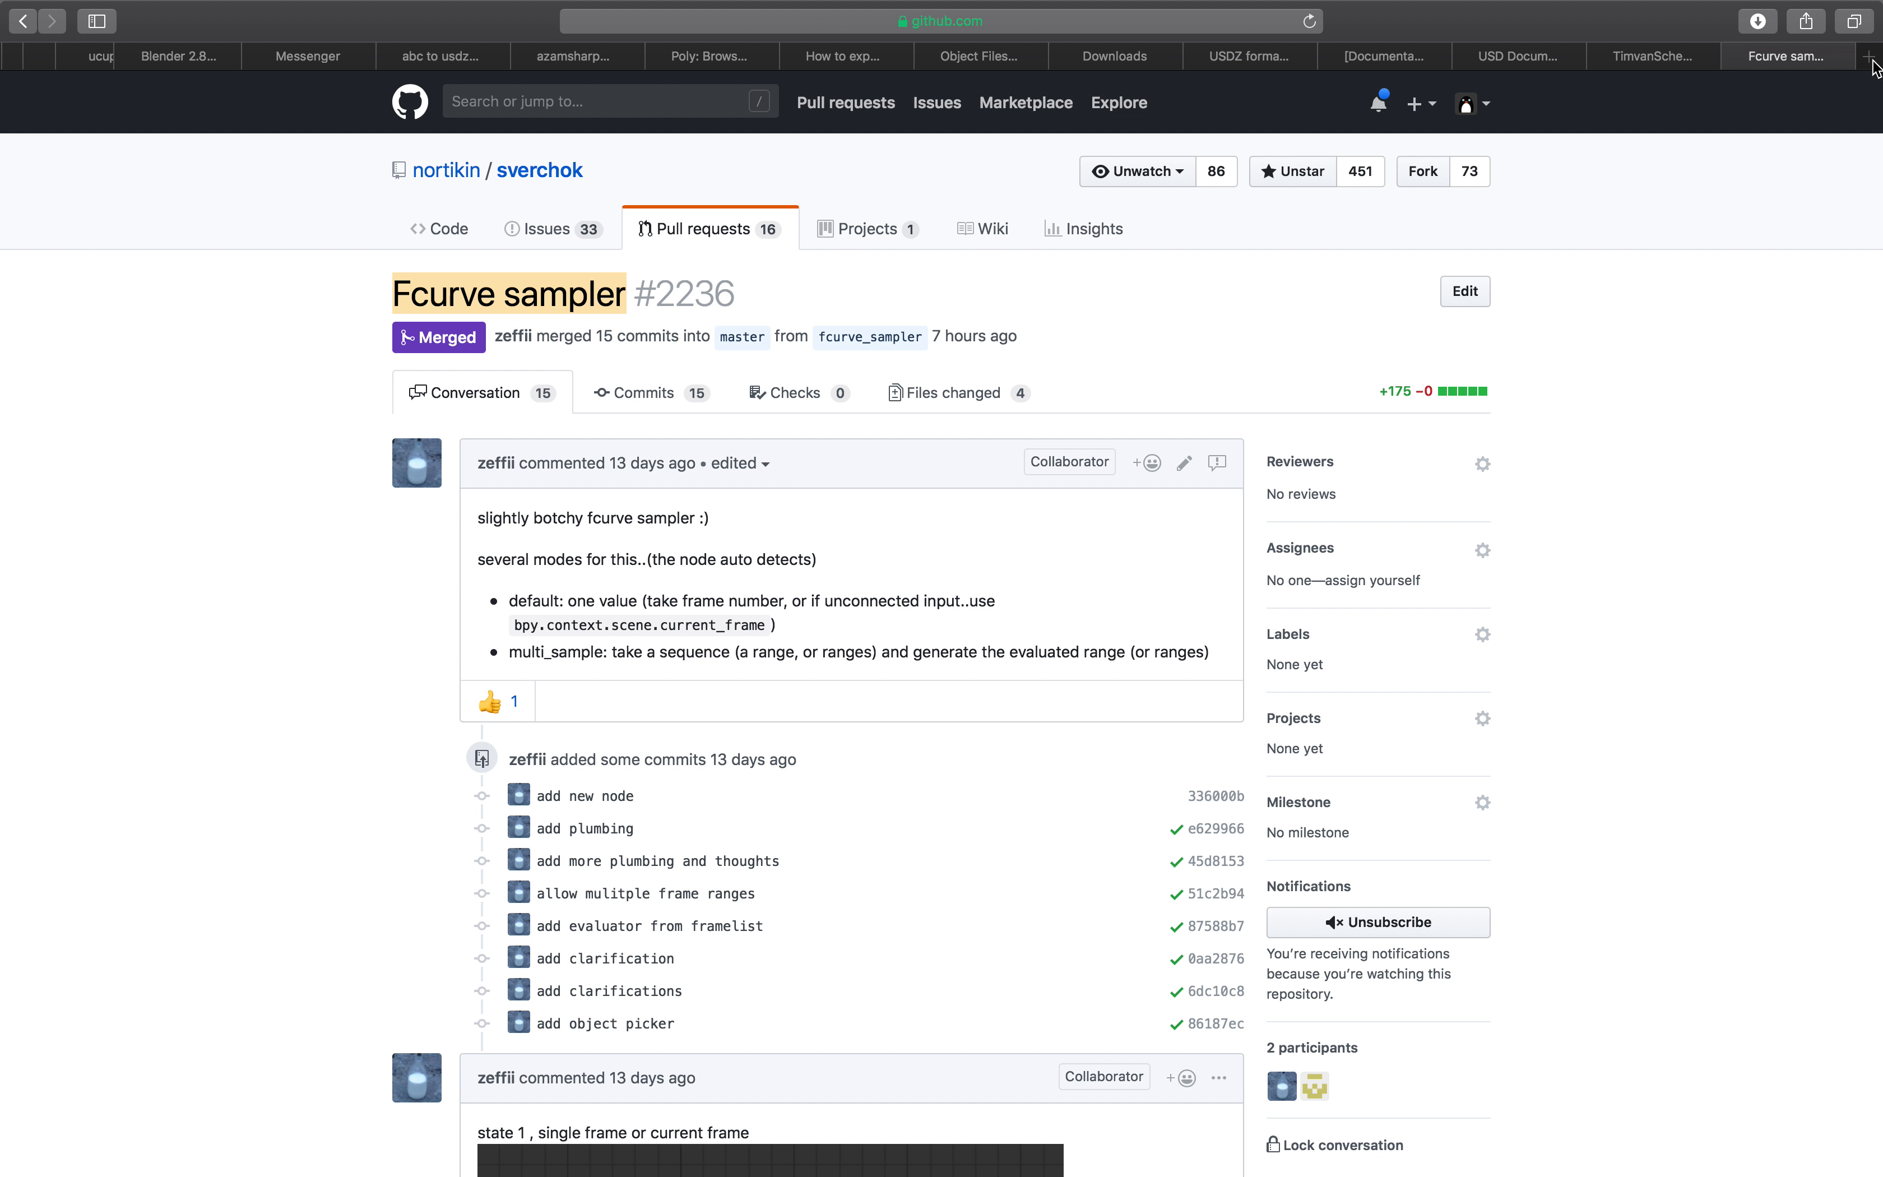
Switch to Safari and search Google Images for "japanese pottery imperfection" in a new tab.
left_click(1868, 56)
type("japanese ")
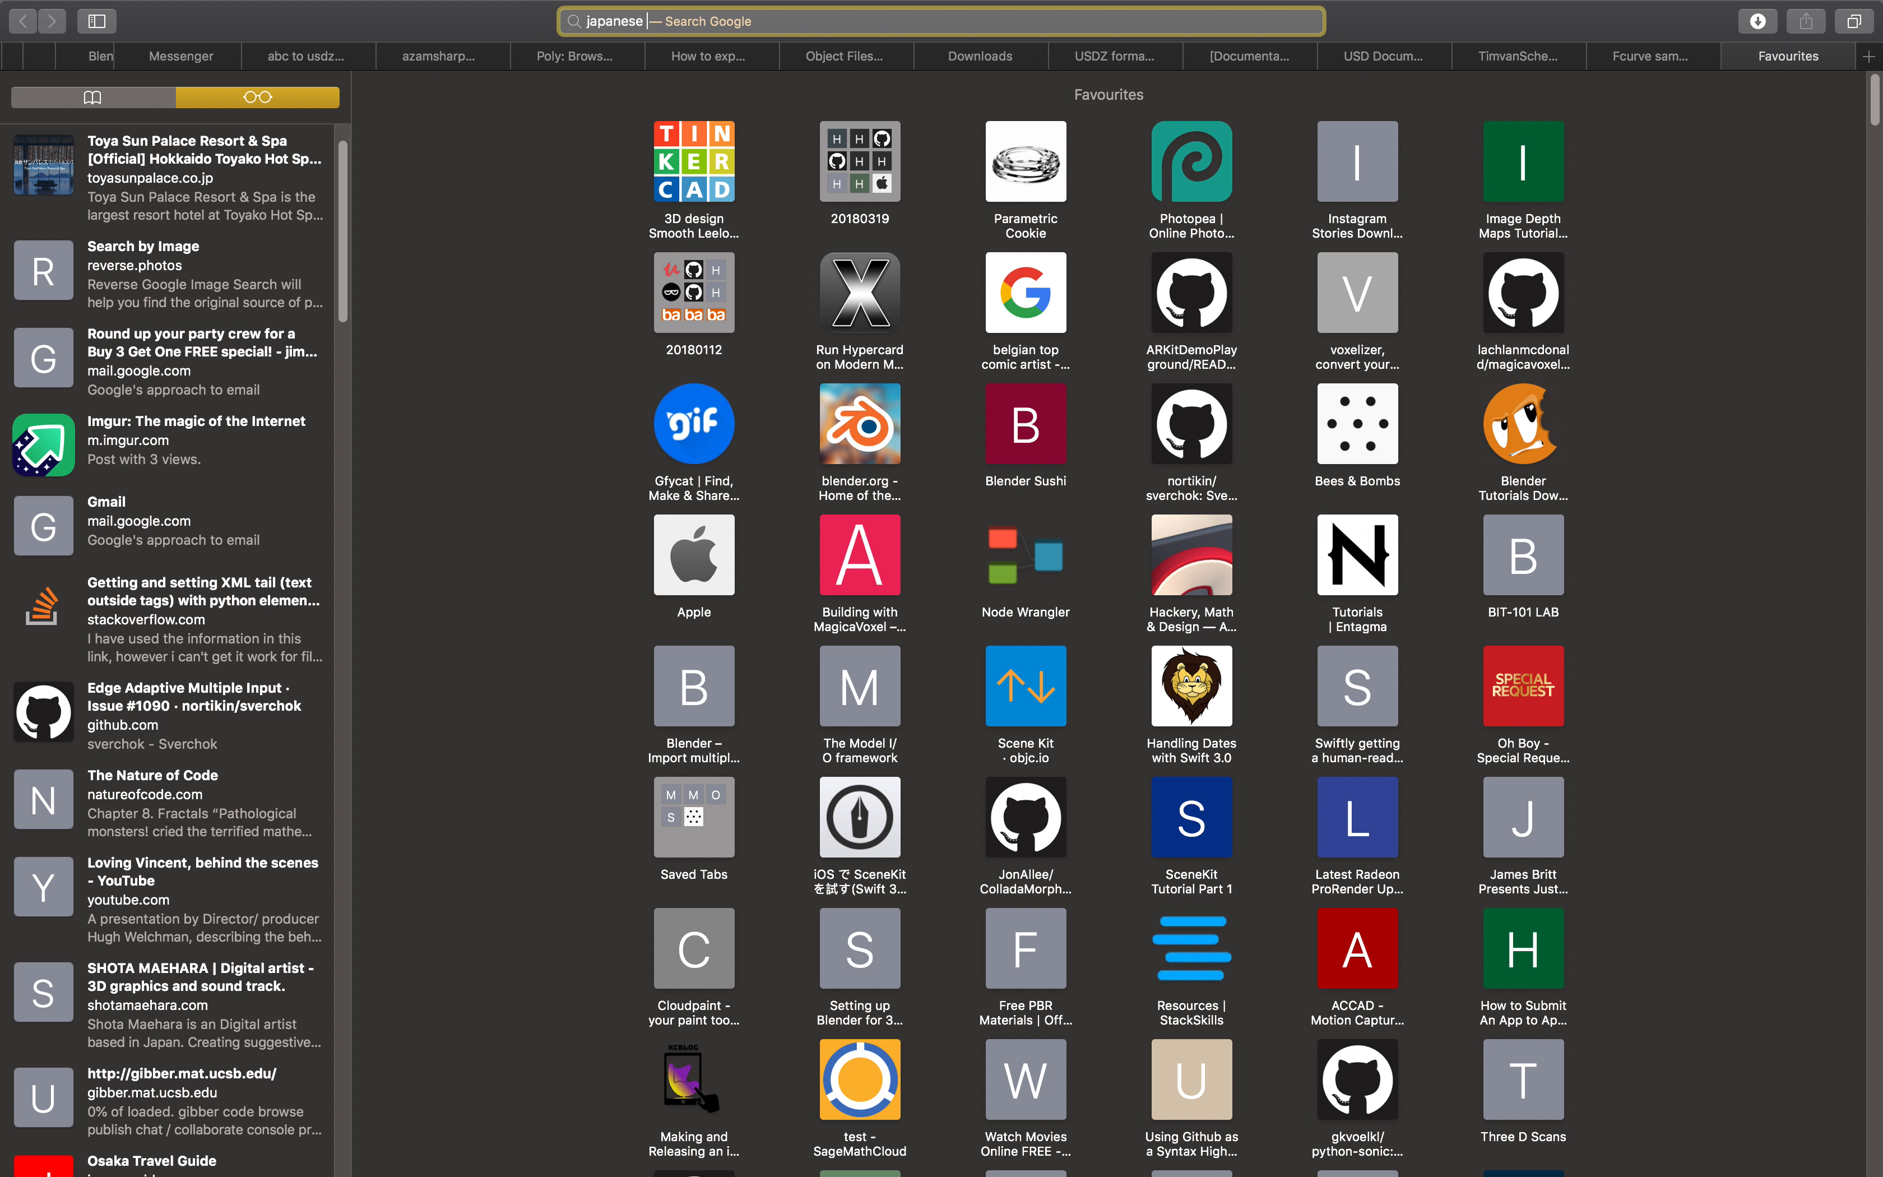
type("pottery imperfec")
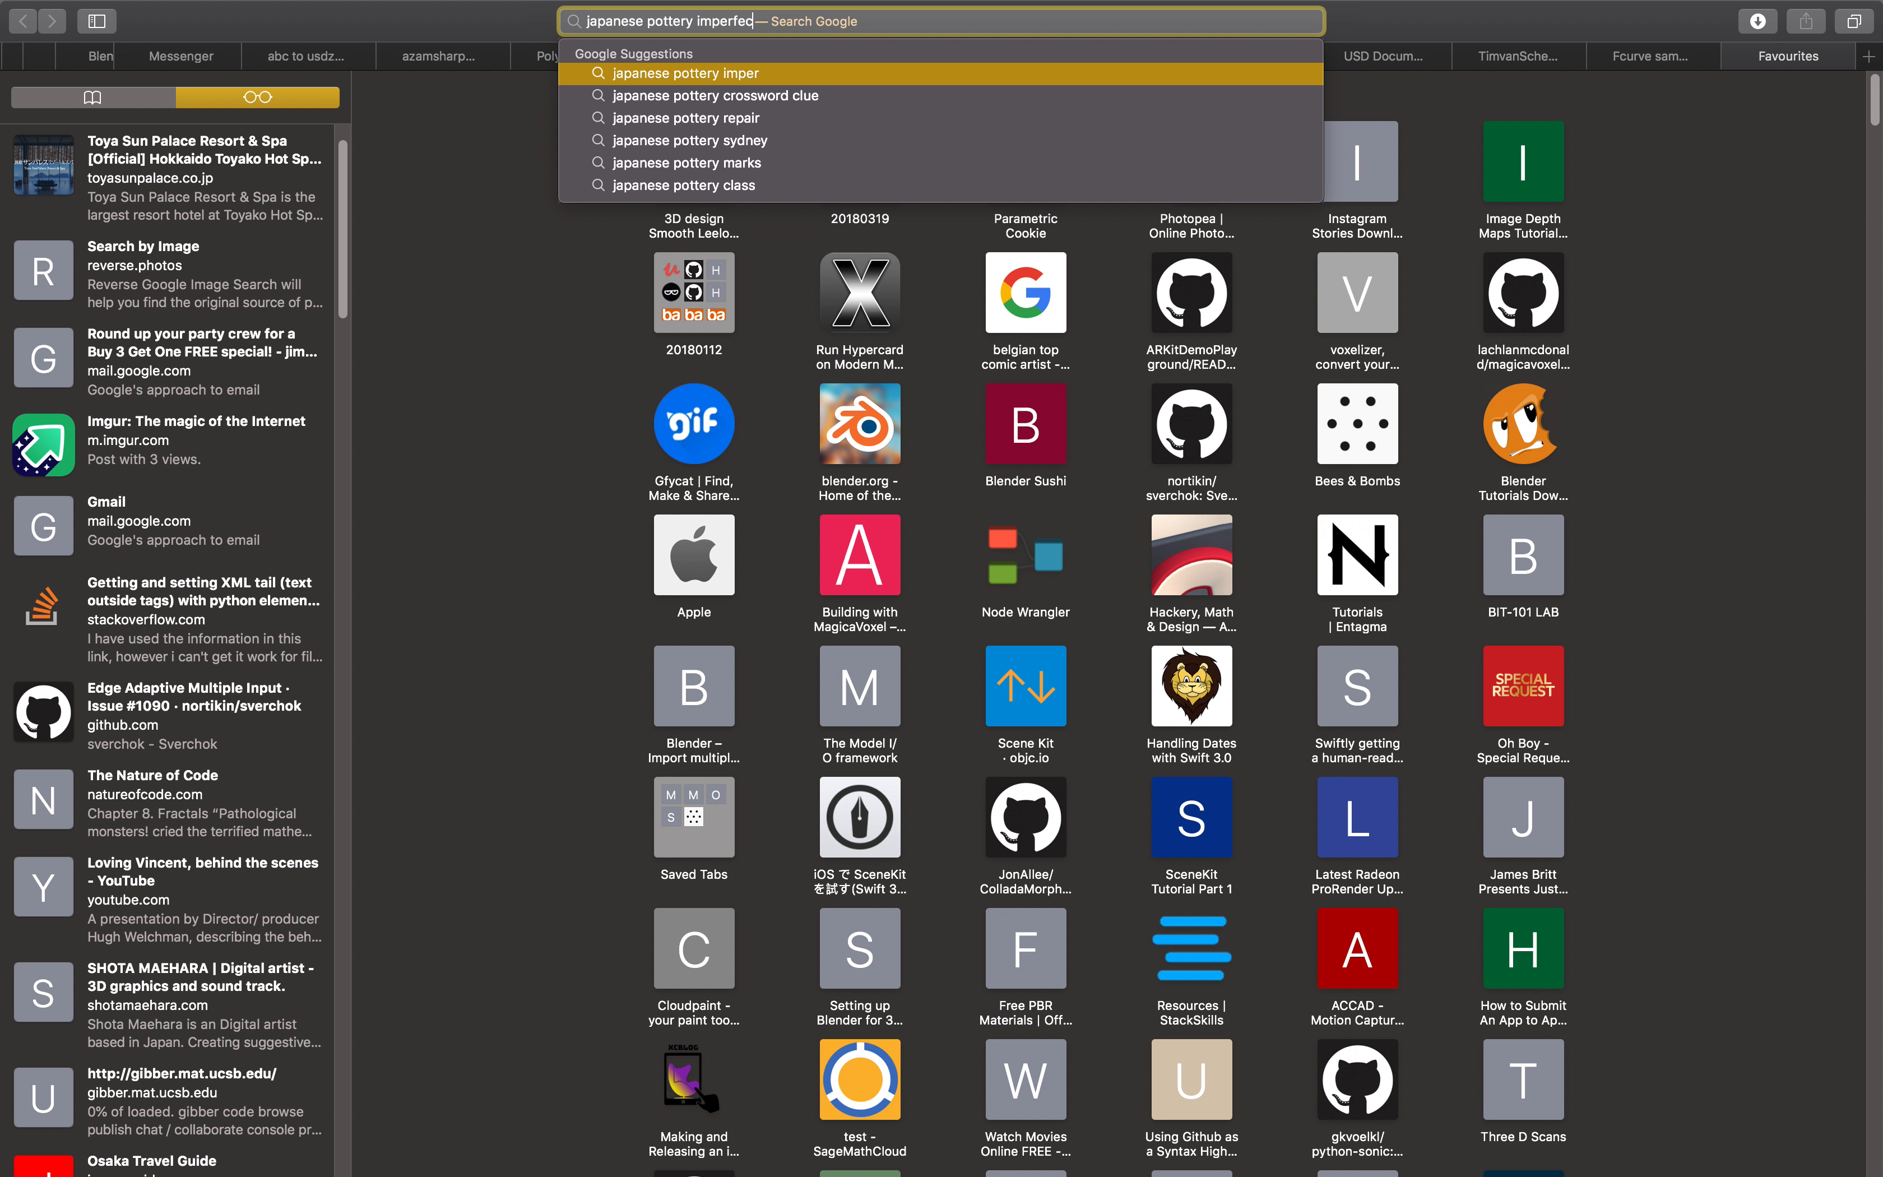
type("tion")
key("Return")
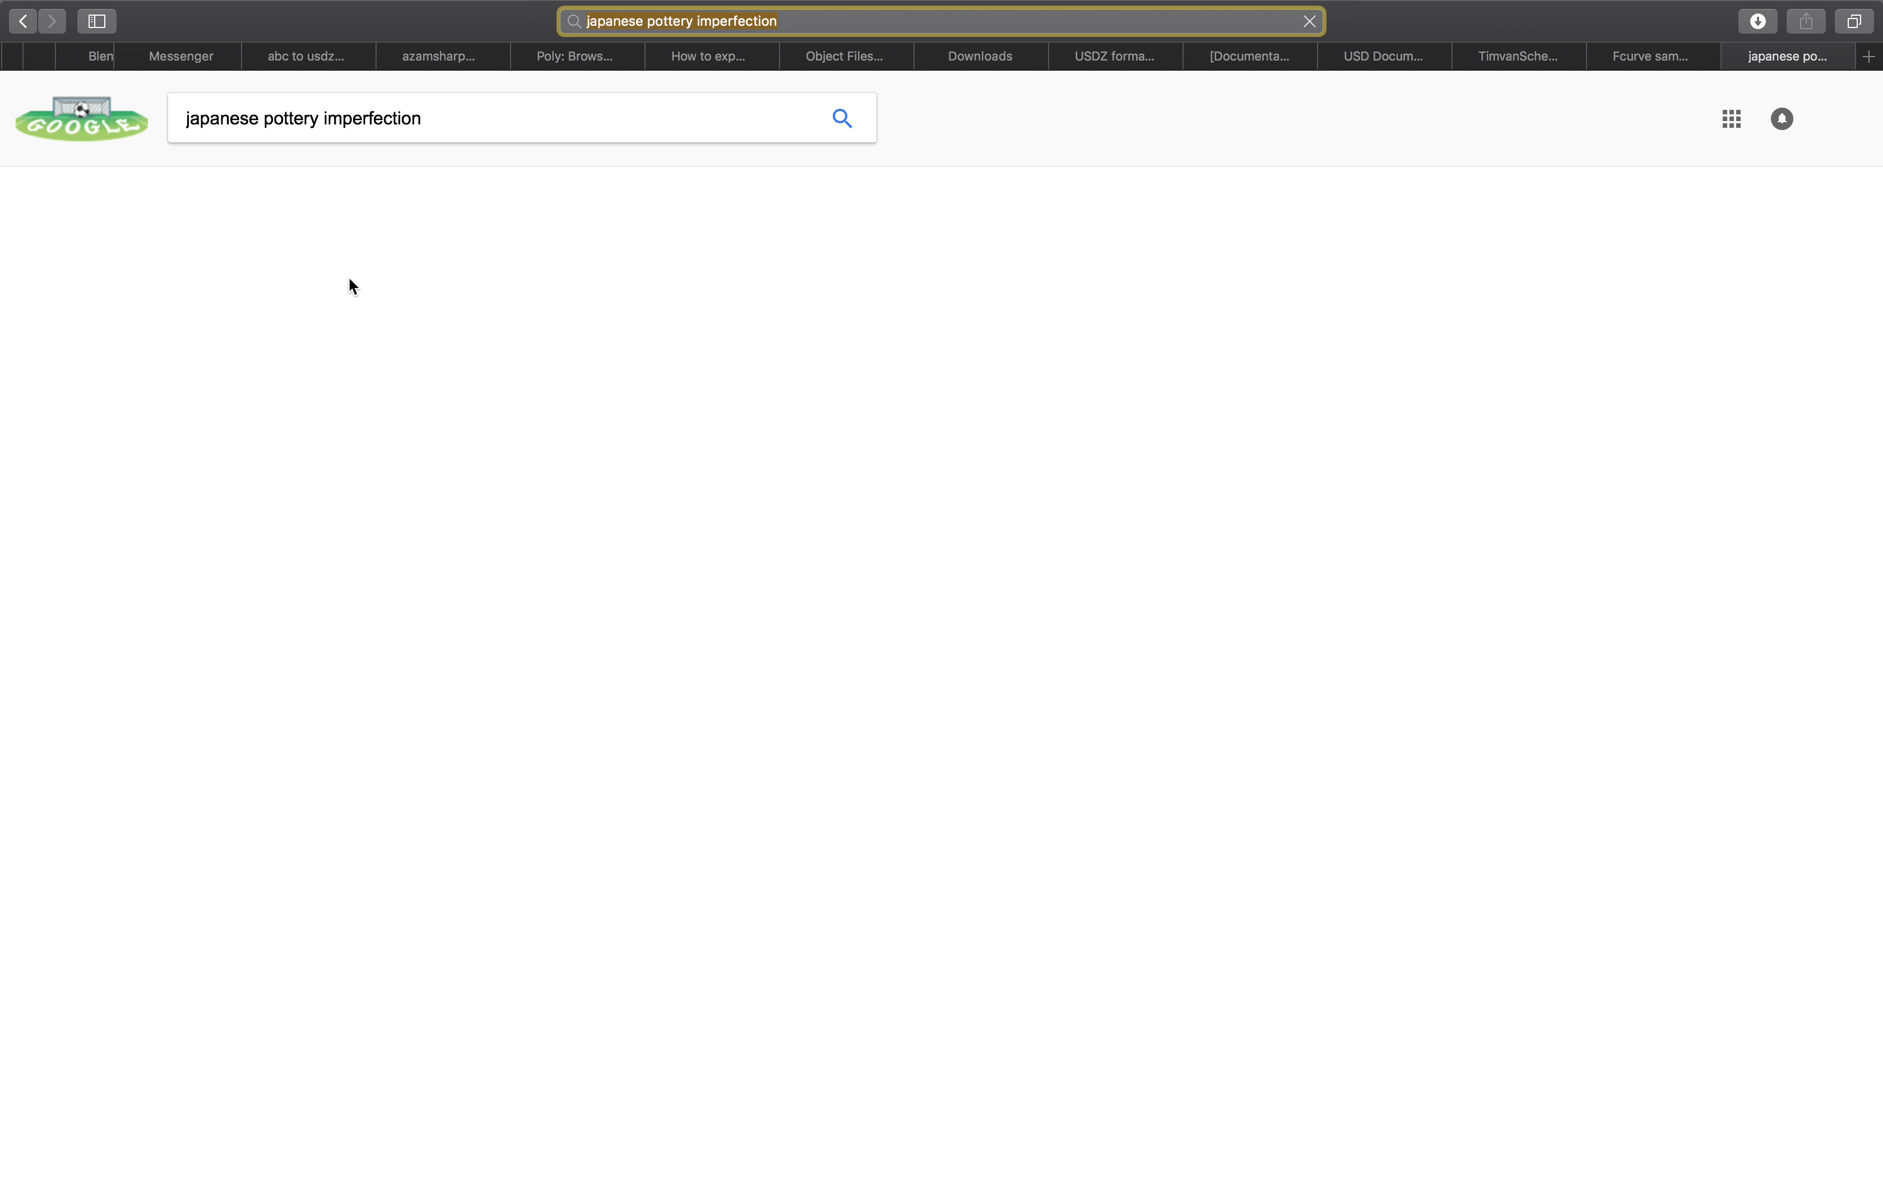
left_click(265, 184)
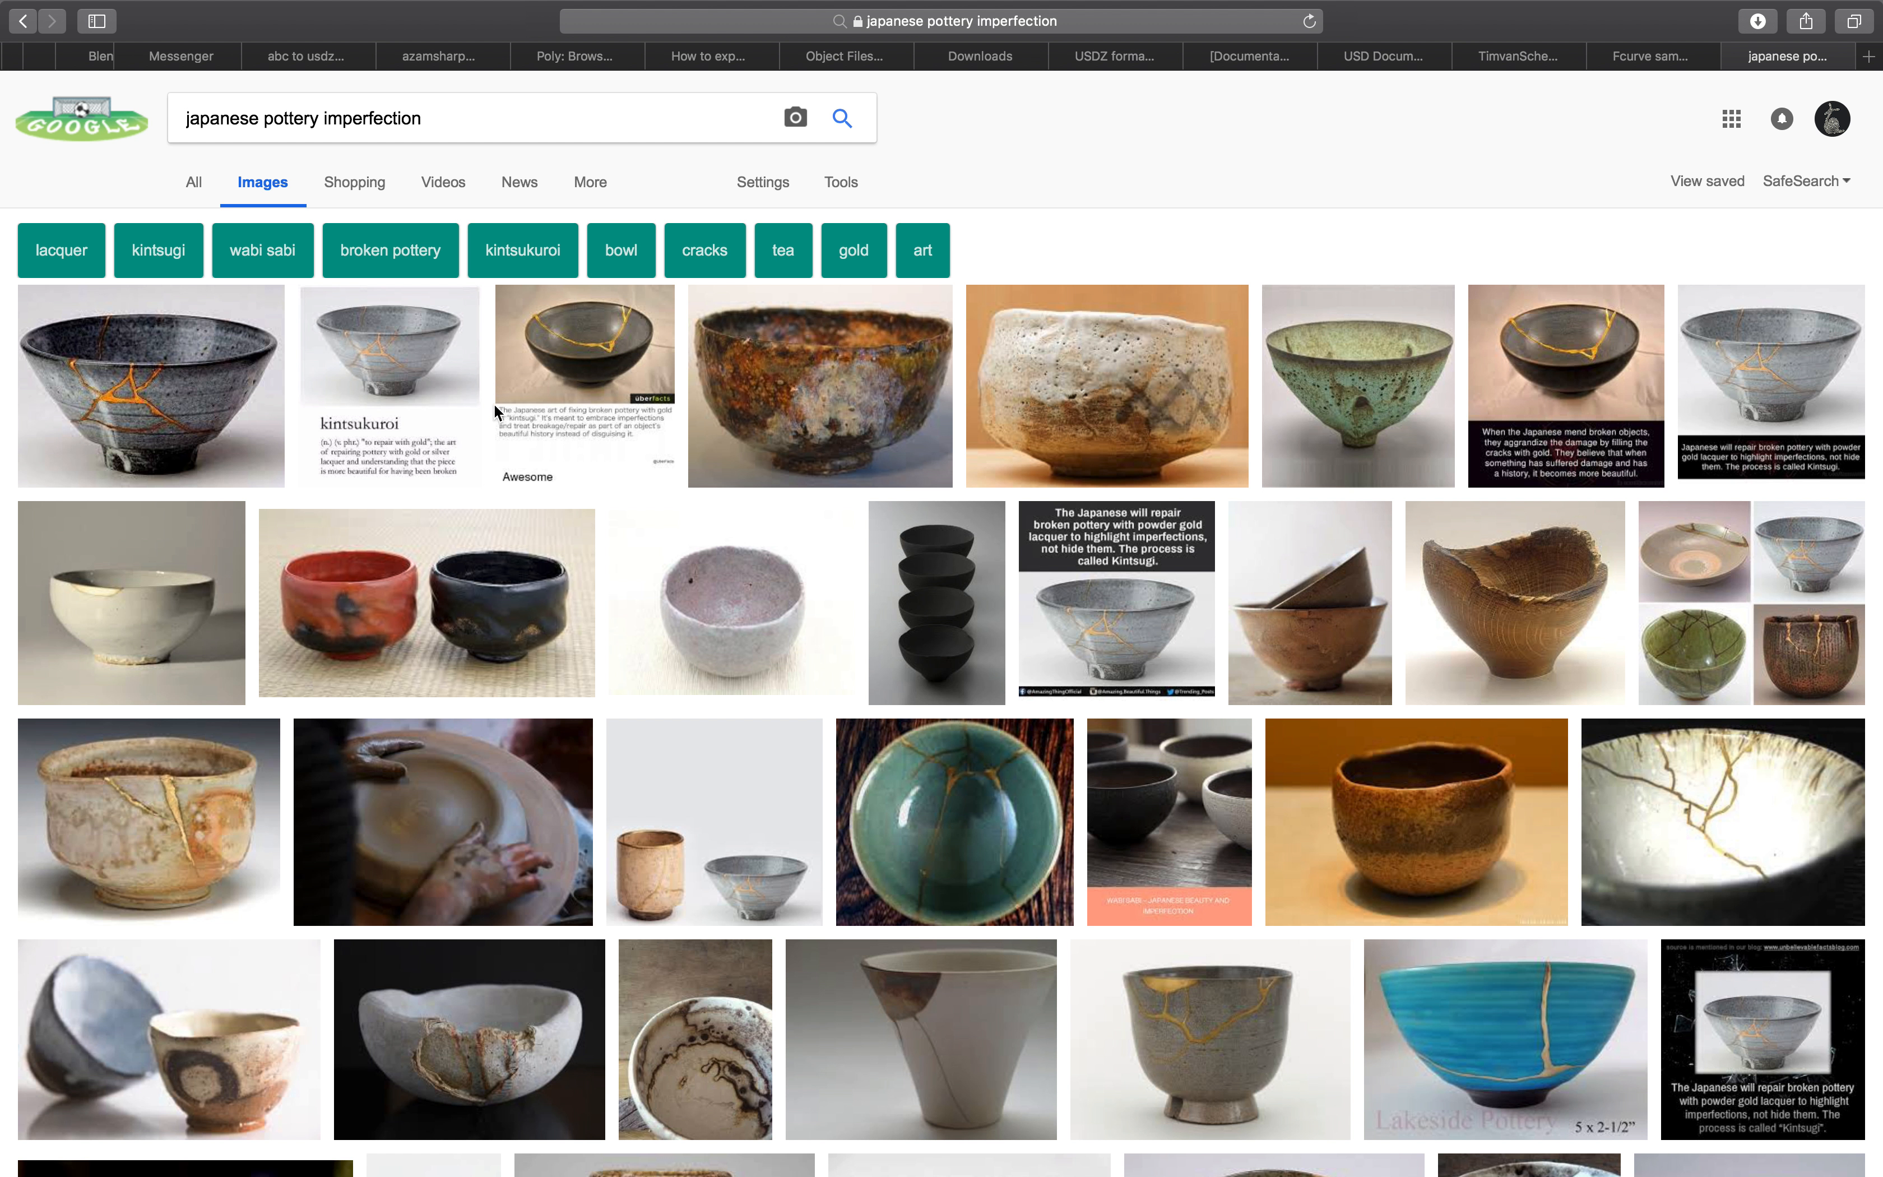
Browse the pottery images, enlarging the red and black tea cups and the Kintsugi bowl, to study their irregular shapes.
left_click(454, 594)
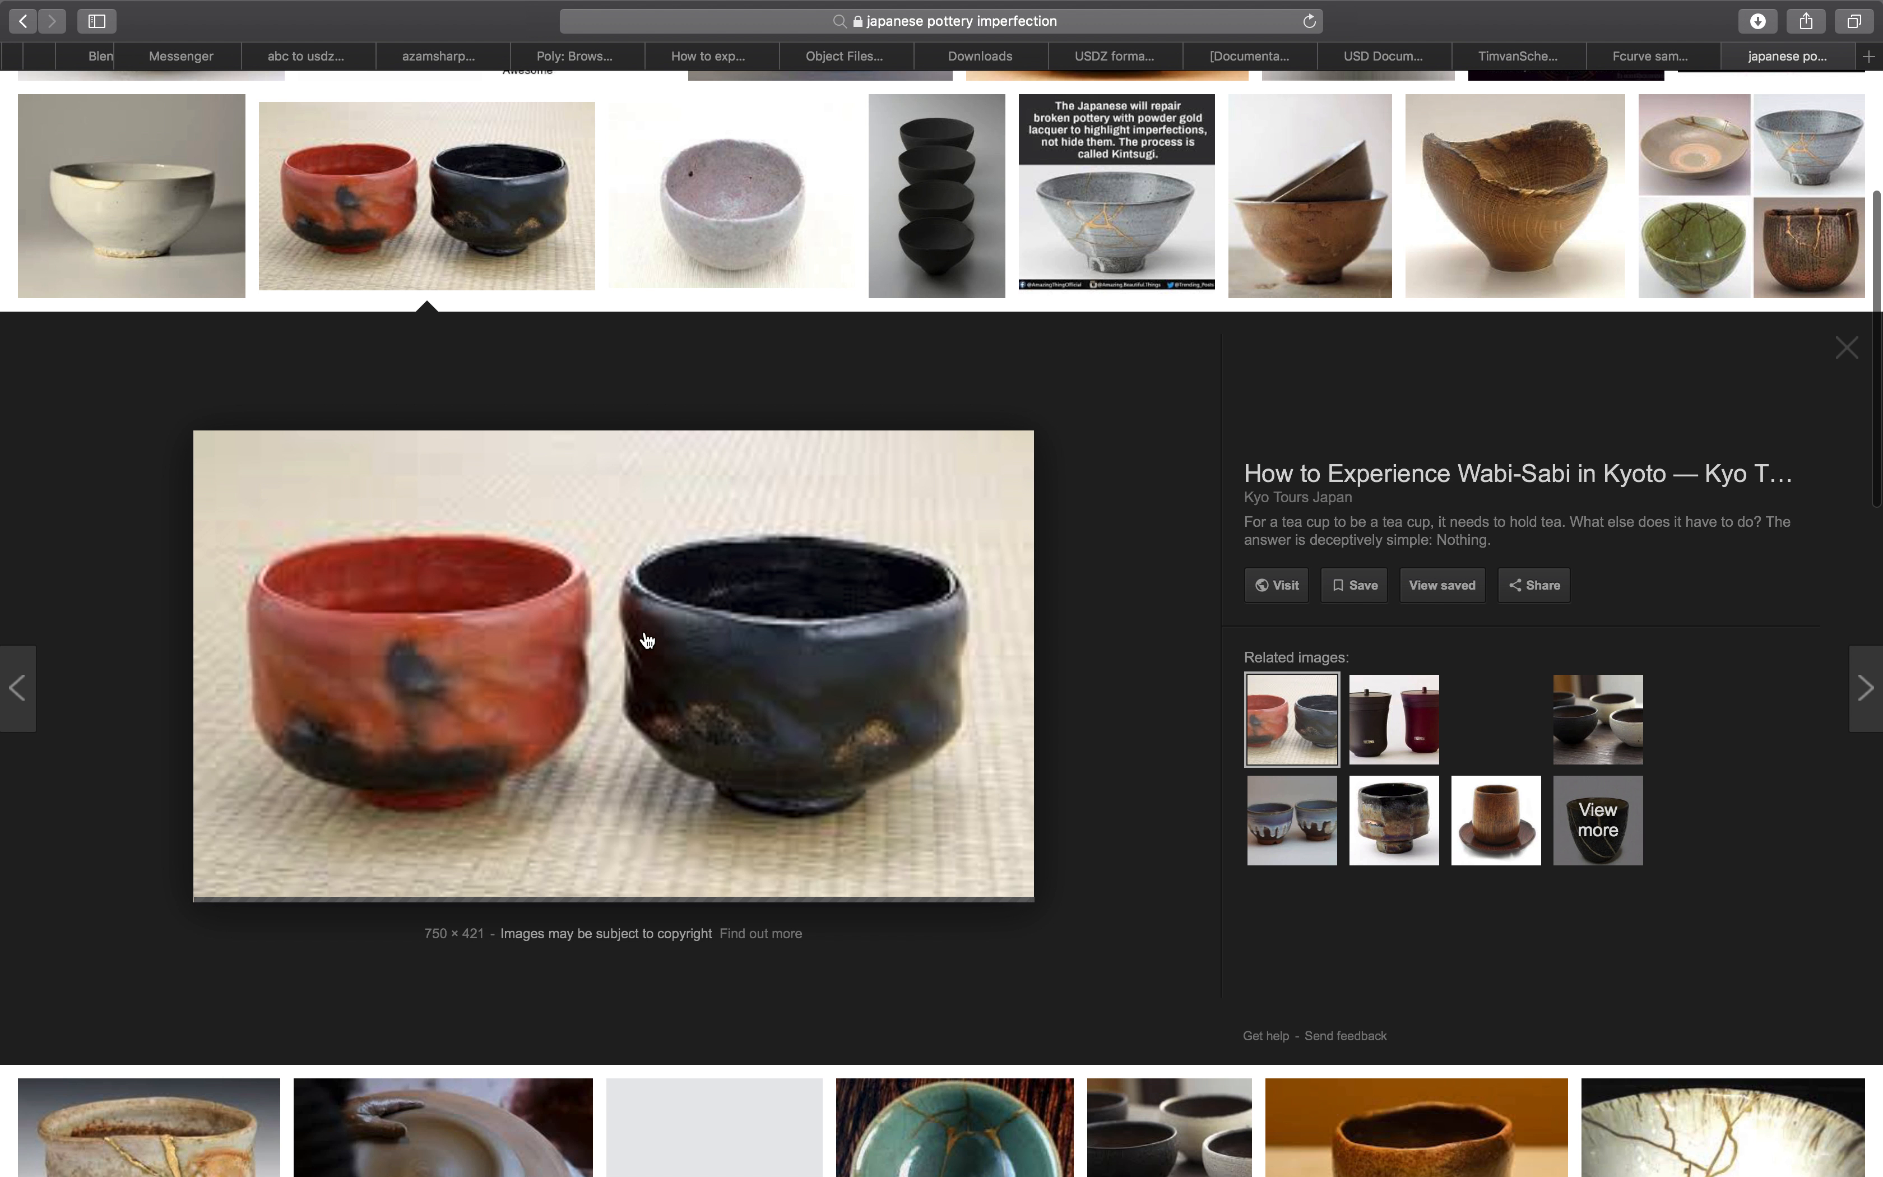
scroll(646, 732, "down", 10)
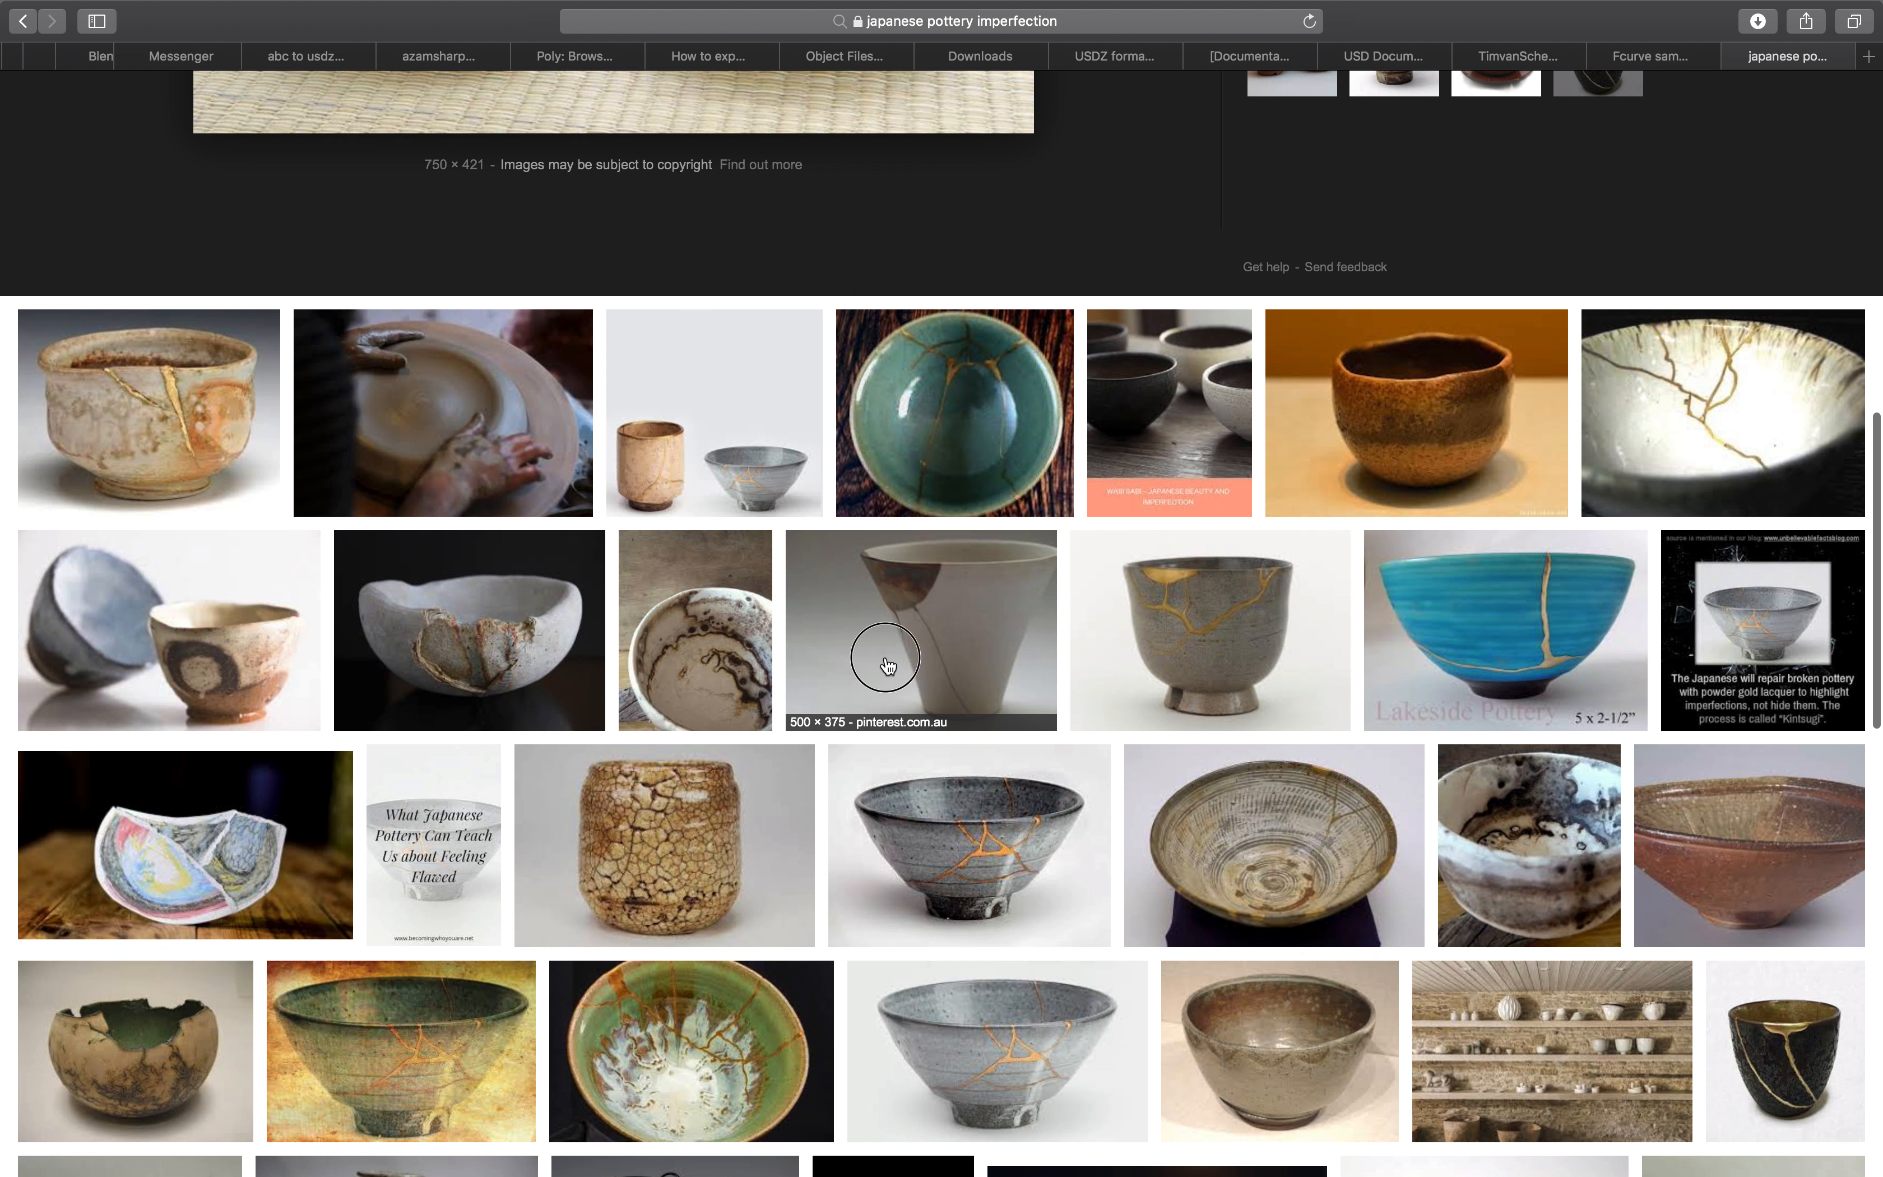
left_click(903, 661)
scroll(942, 677, "down", 5)
left_click(1245, 728)
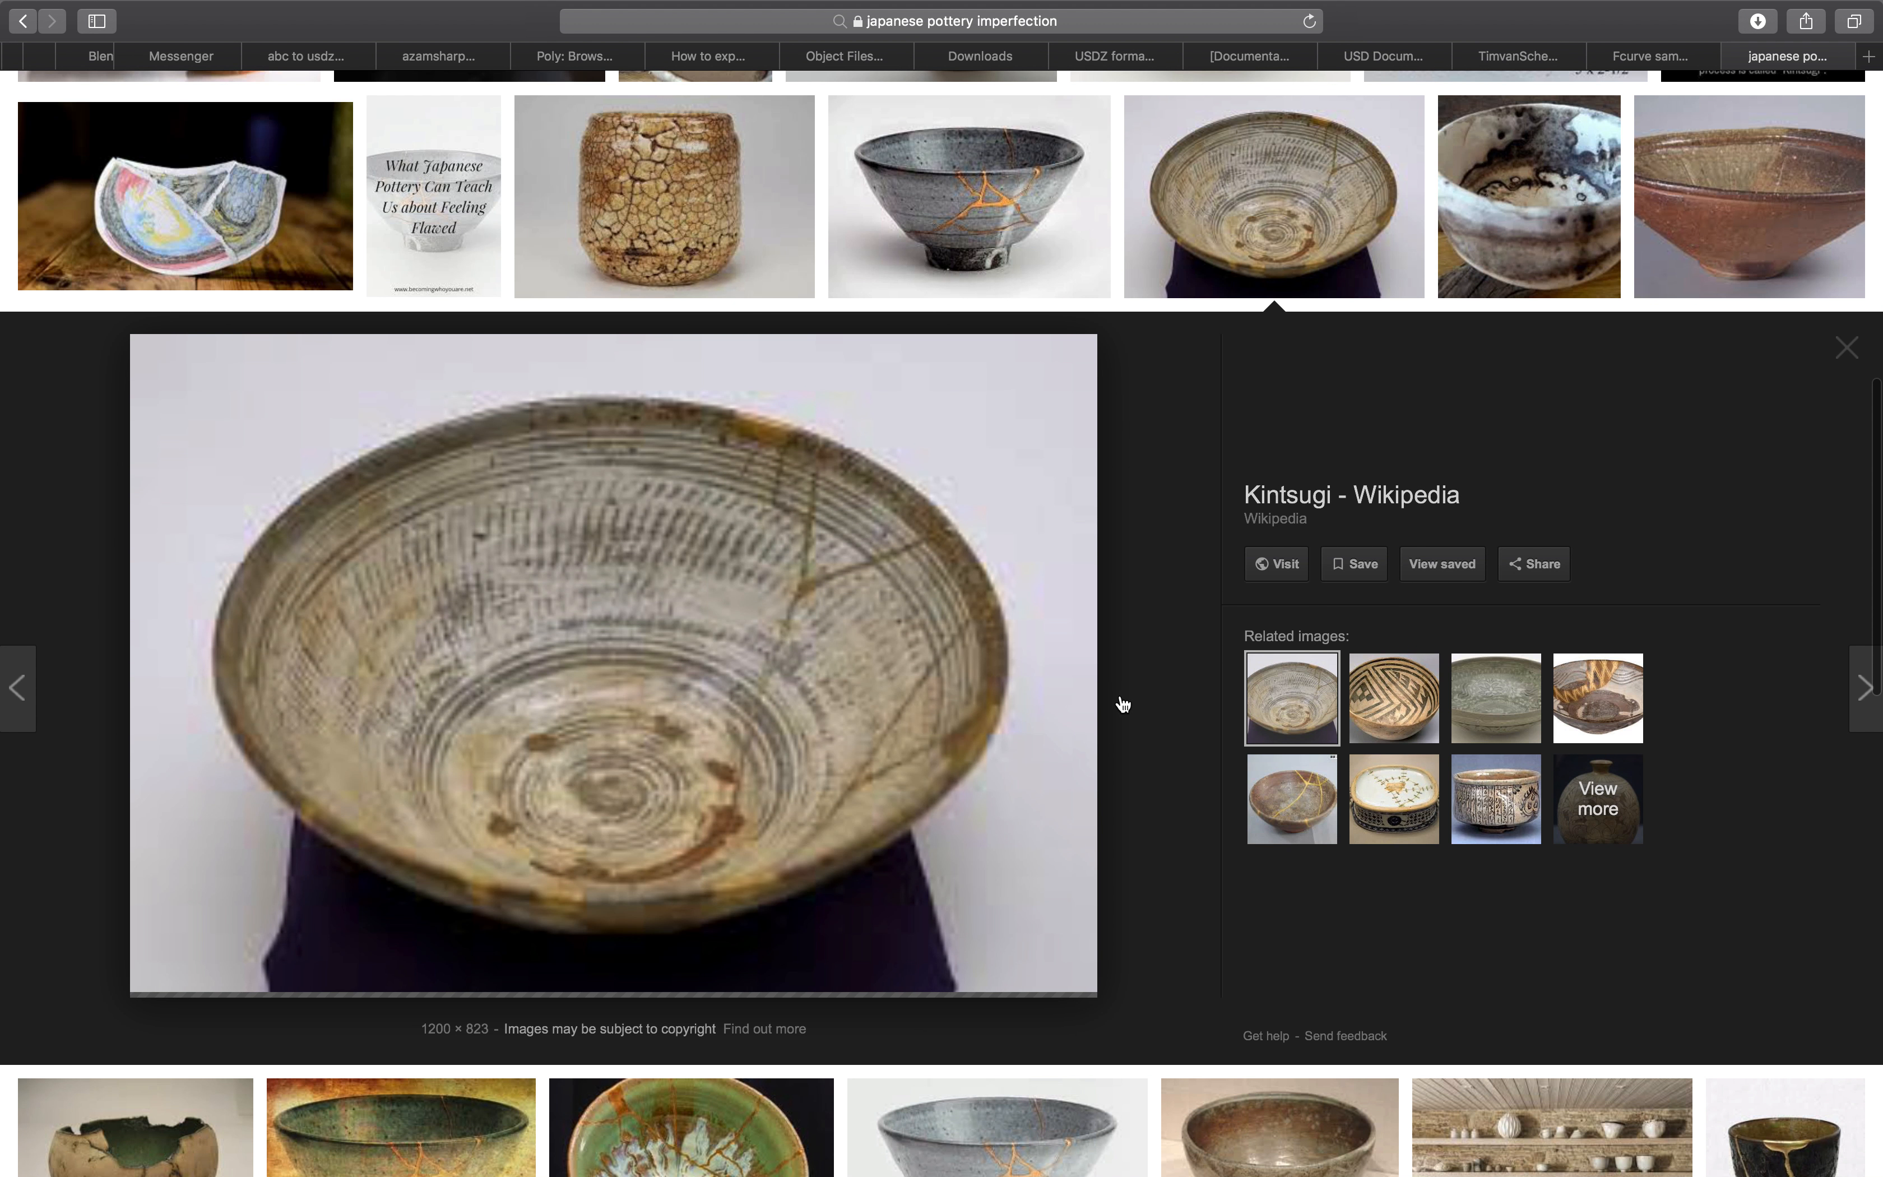
scroll(856, 662, "down", 6)
scroll(676, 685, "down", 3)
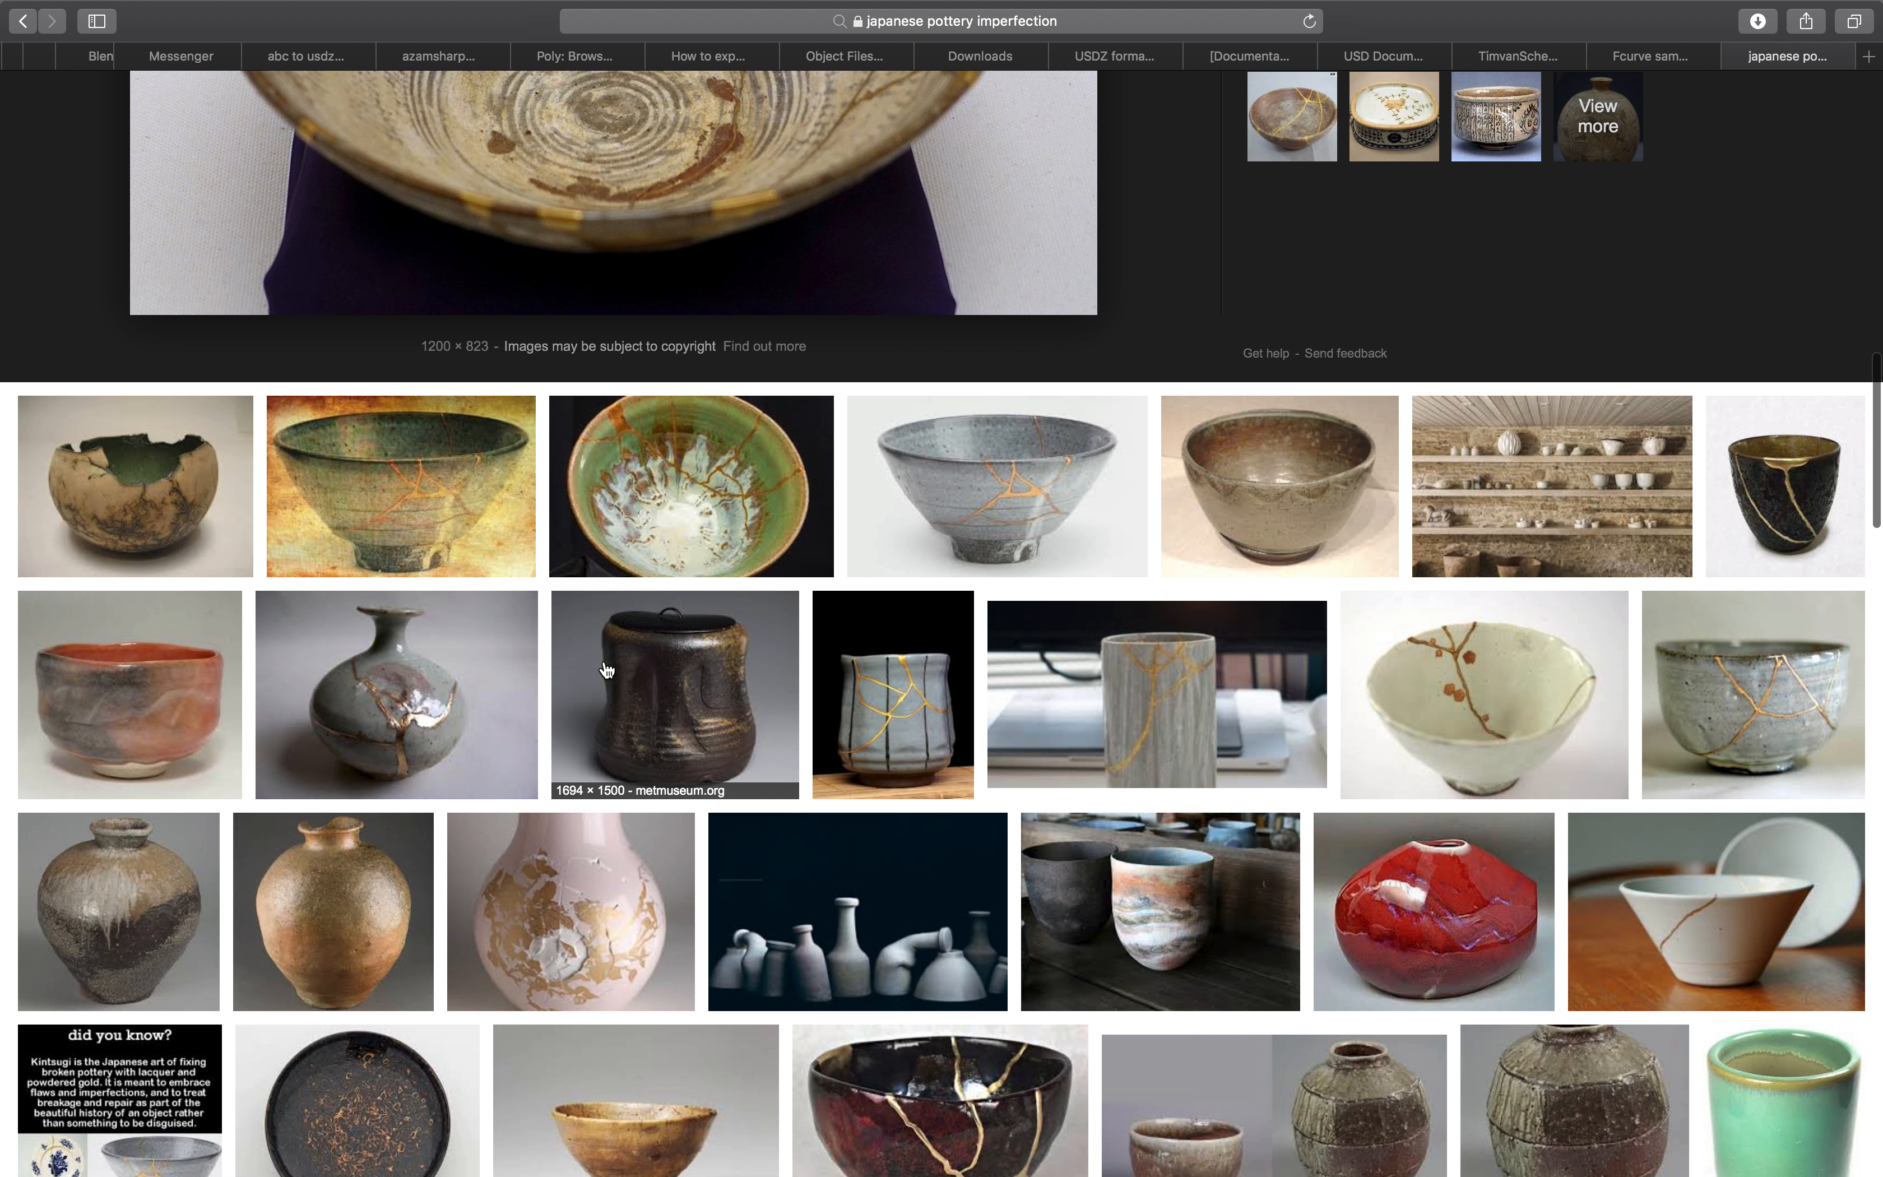
scroll(653, 669, "up", 15)
scroll(645, 662, "up", 10)
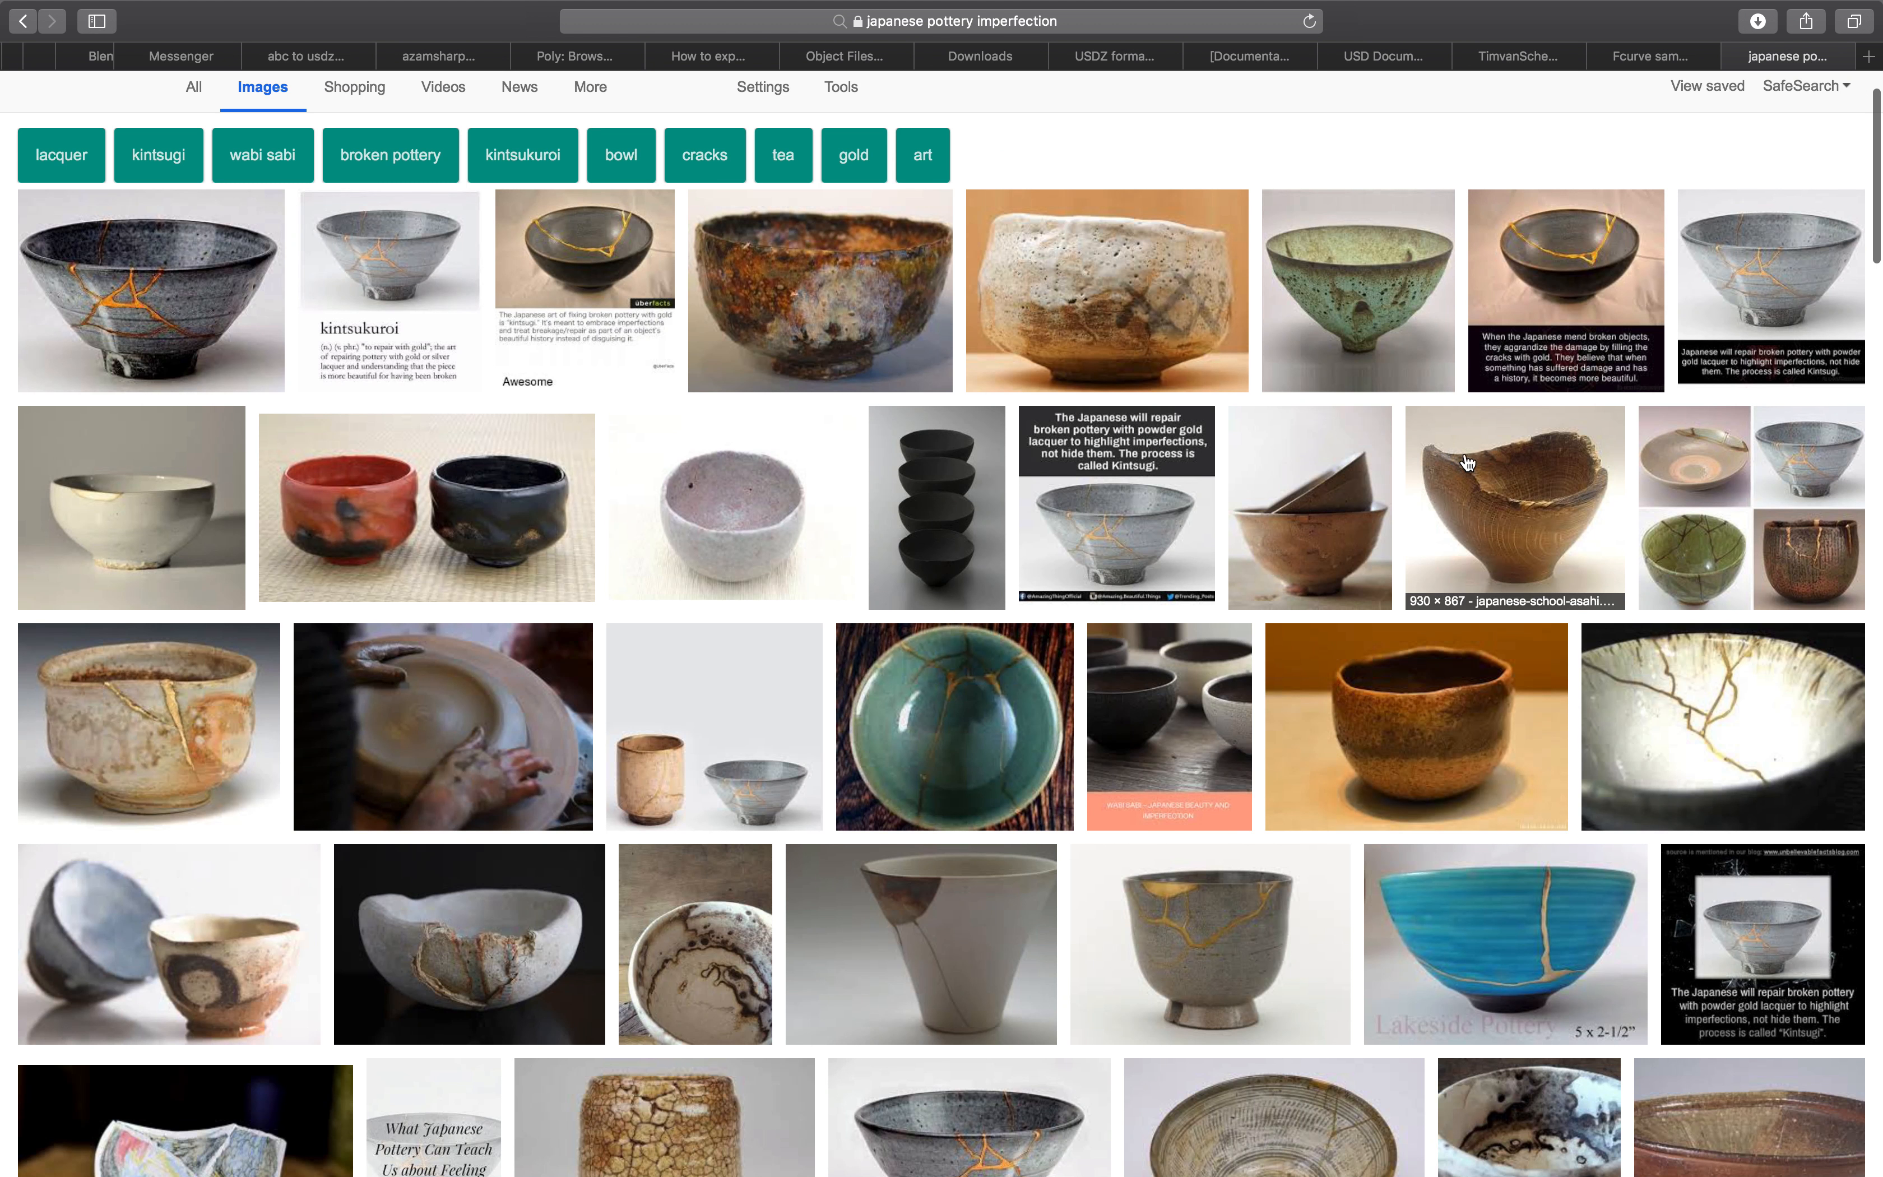
Enlarge the green footed bowl and the white tea bowl and browse further pottery images to study their irregular profiles.
left_click(1276, 263)
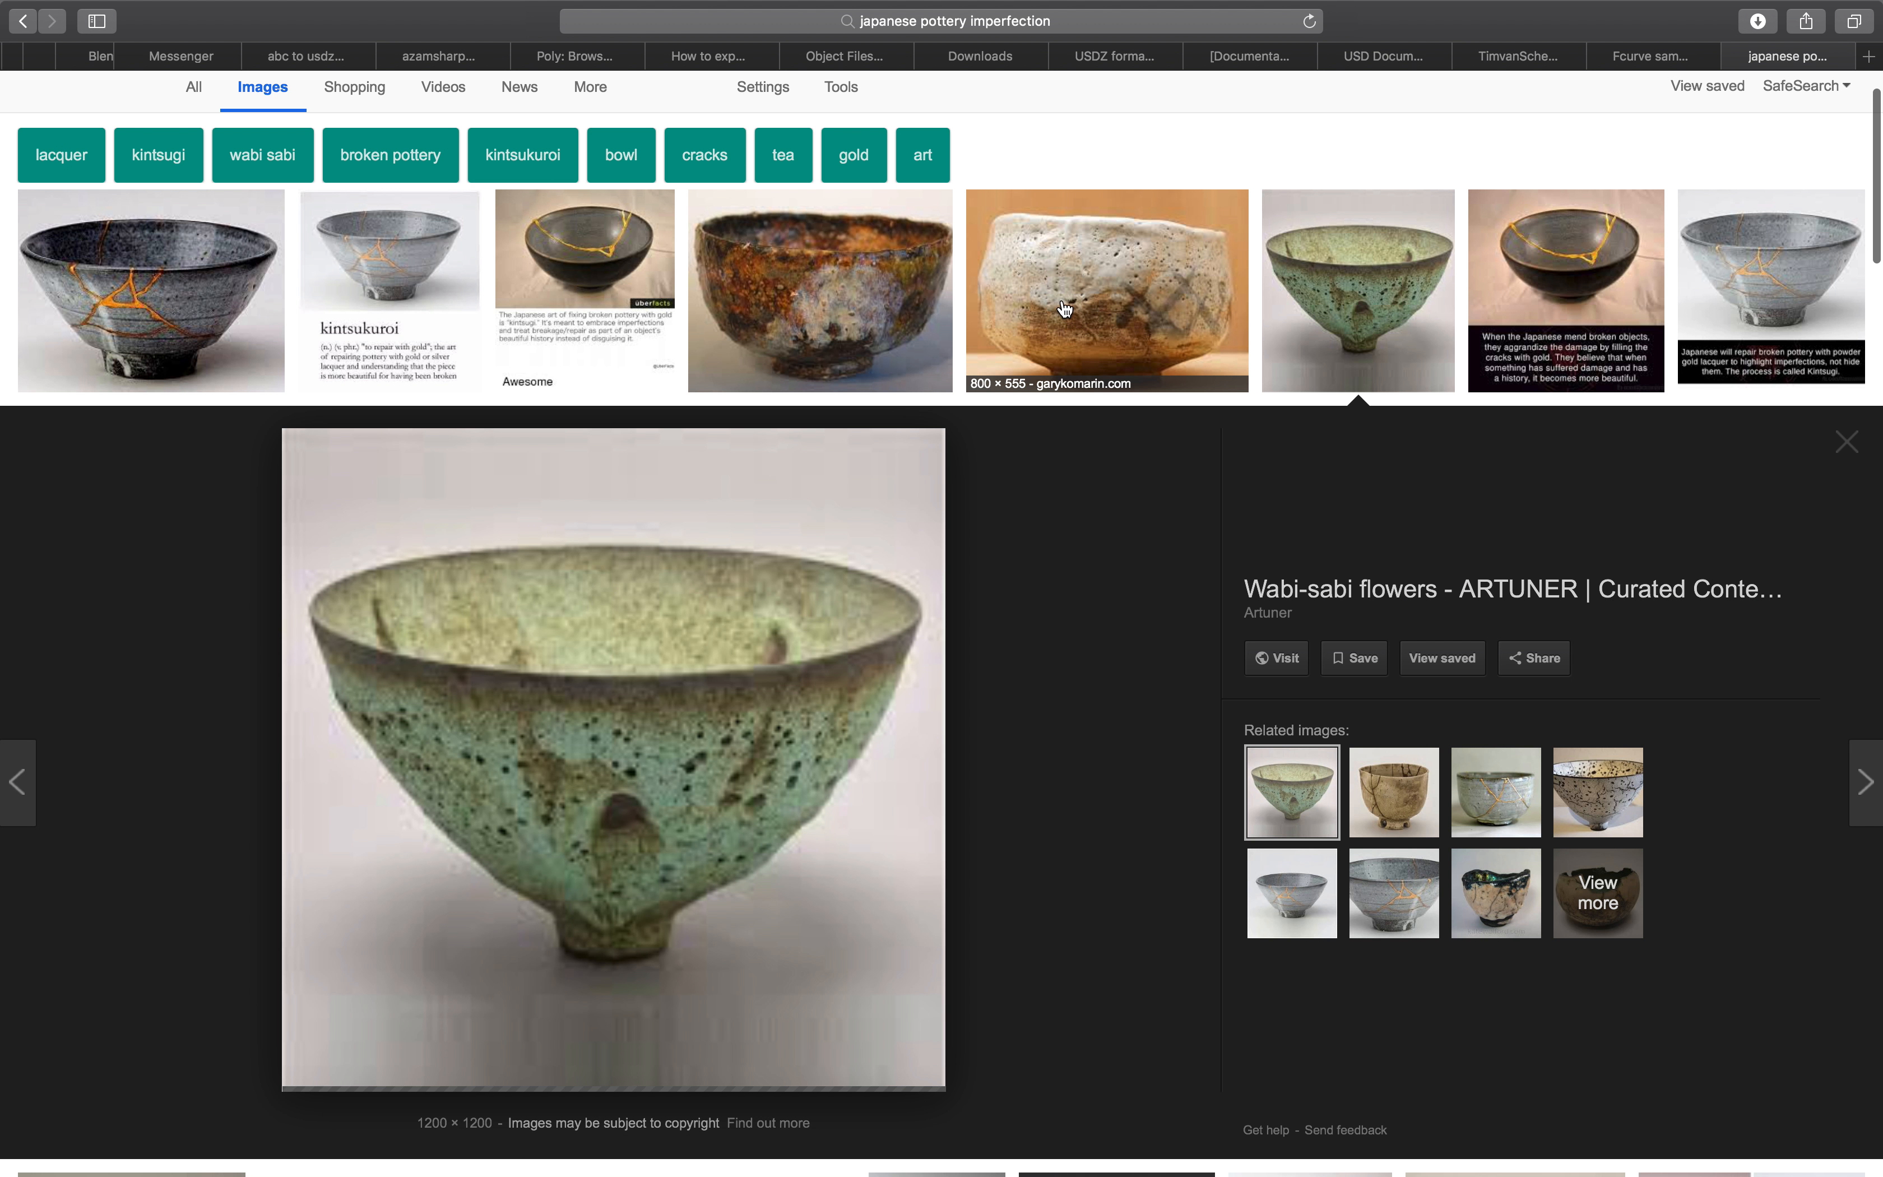
left_click(1064, 303)
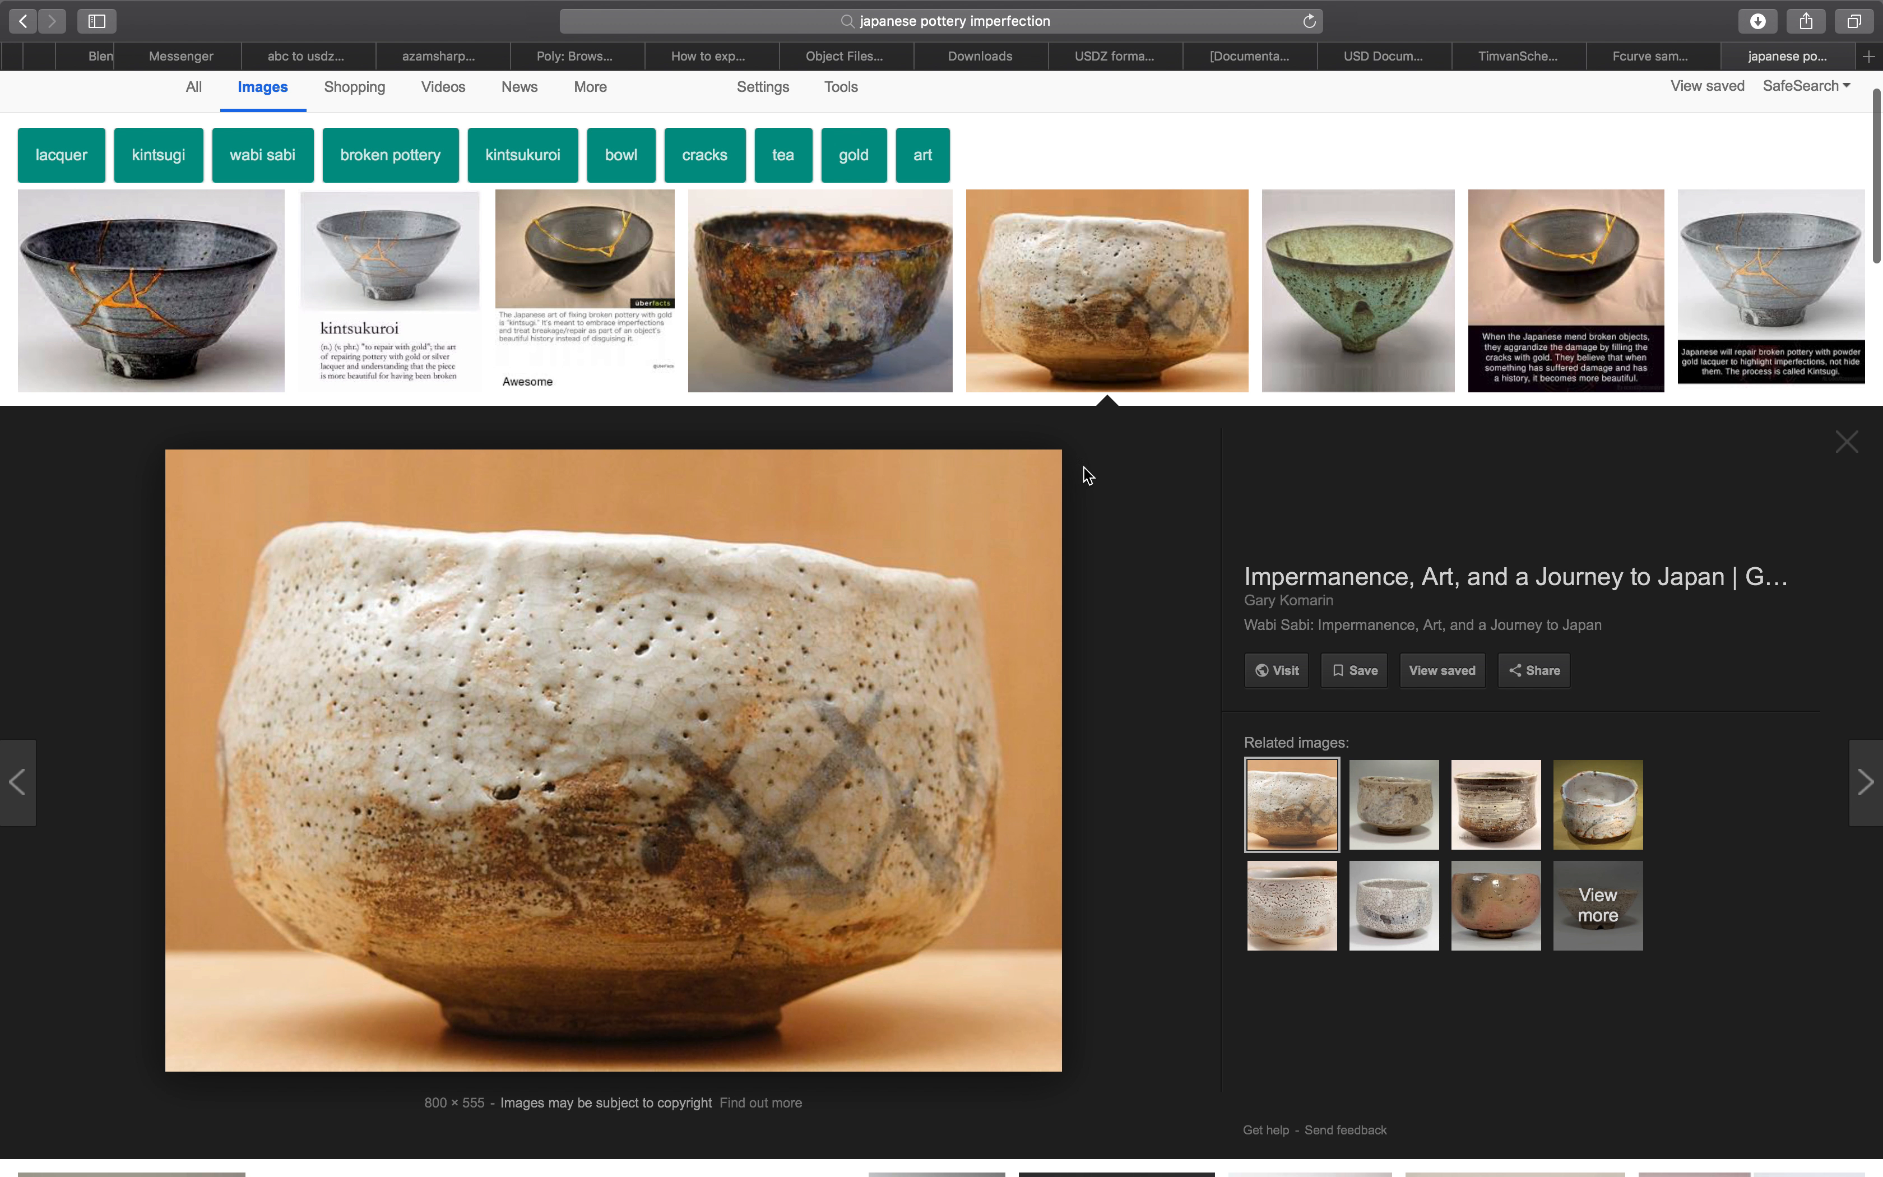
scroll(1043, 492, "down", 15)
Switch to Blender and save the current file over the existing one.
key("ctrl+Left")
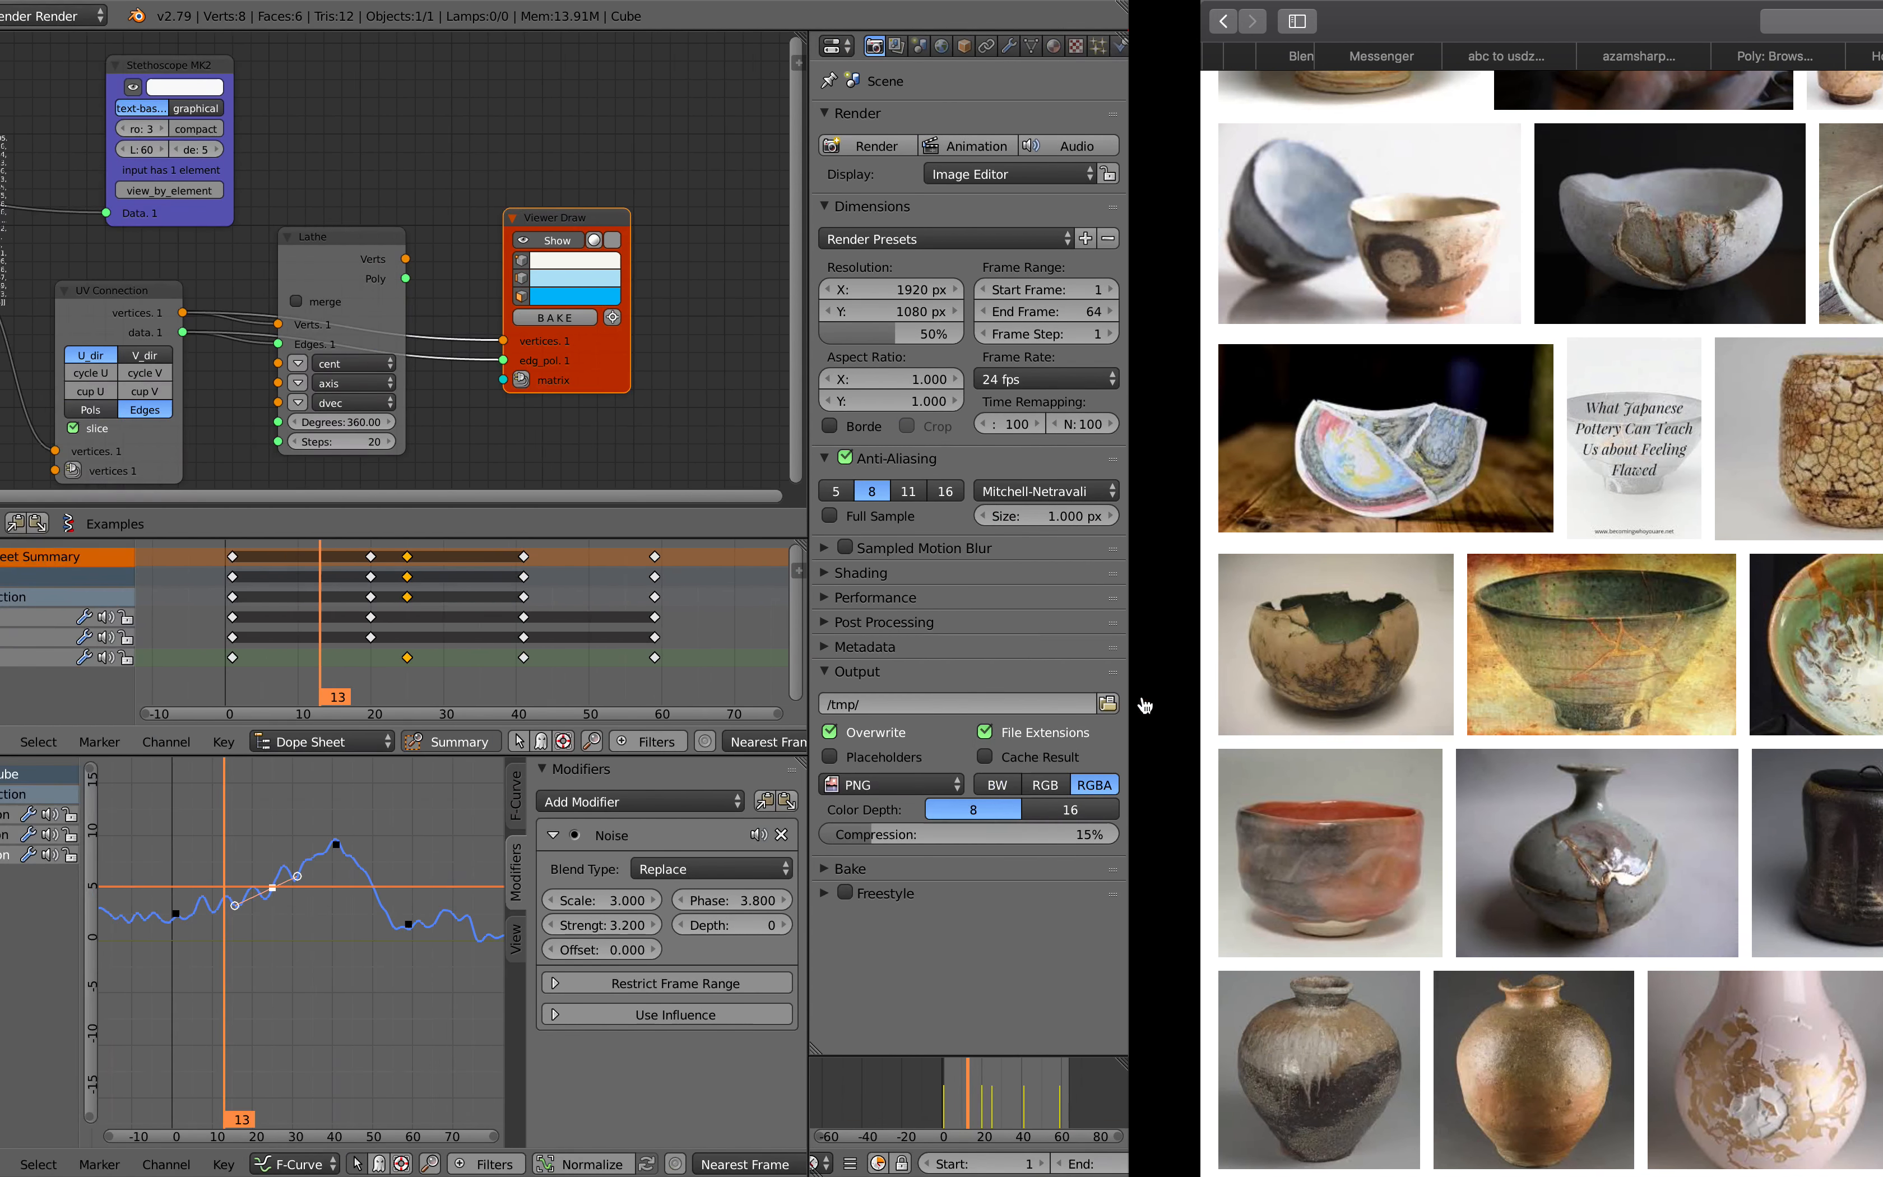
middle_click_drag(479, 783, 467, 794)
key("ctrl+s")
left_click(467, 794)
Move the Viewer Draw node farther from the Lathe node, and raise the Lathe node clear of the viewer's links.
middle_click_drag(647, 423, 474, 343)
left_click_drag(1203, 284, 1276, 245)
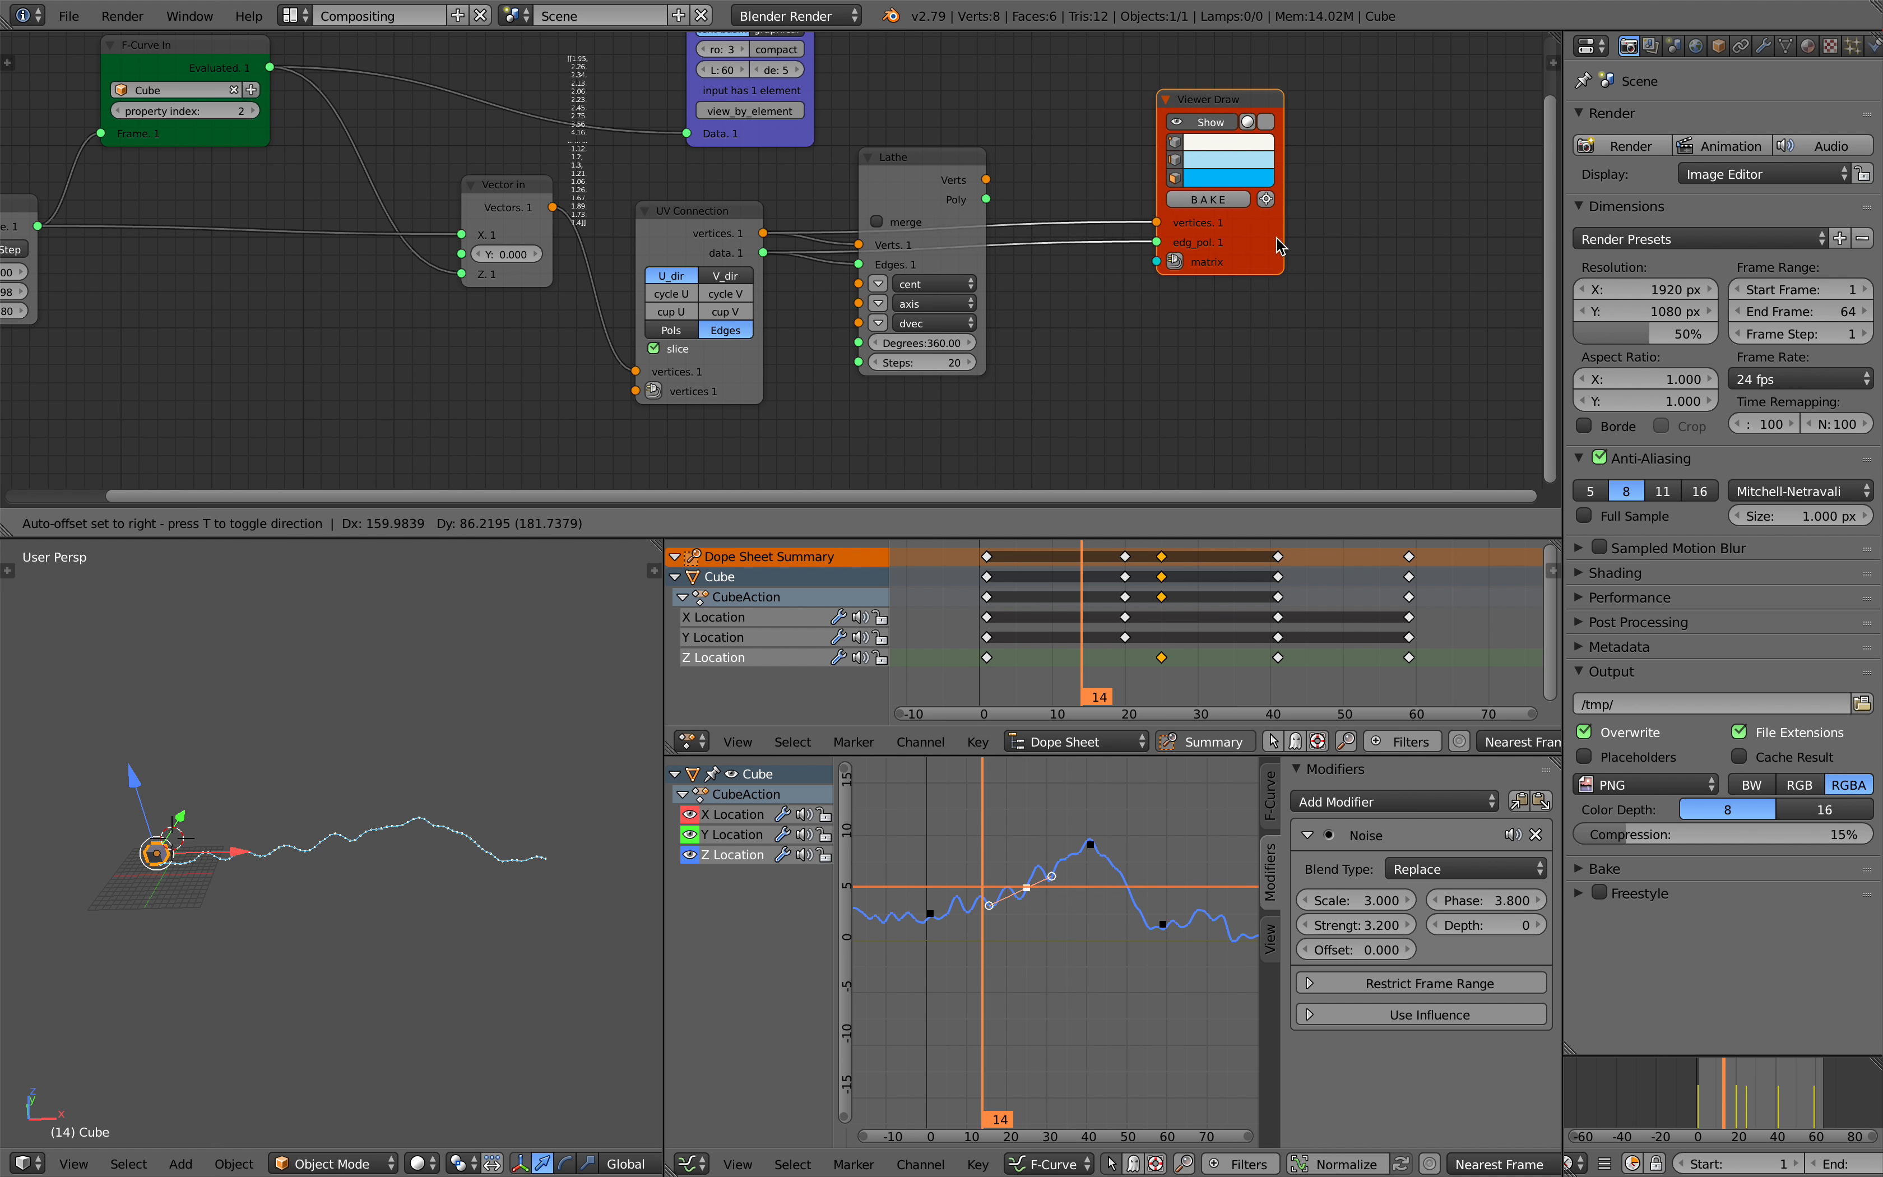
middle_click_drag(810, 323, 1136, 386)
left_click_drag(1224, 229, 1287, 50)
middle_click_drag(1282, 128, 1139, 178)
scroll(1190, 187, "down", 2)
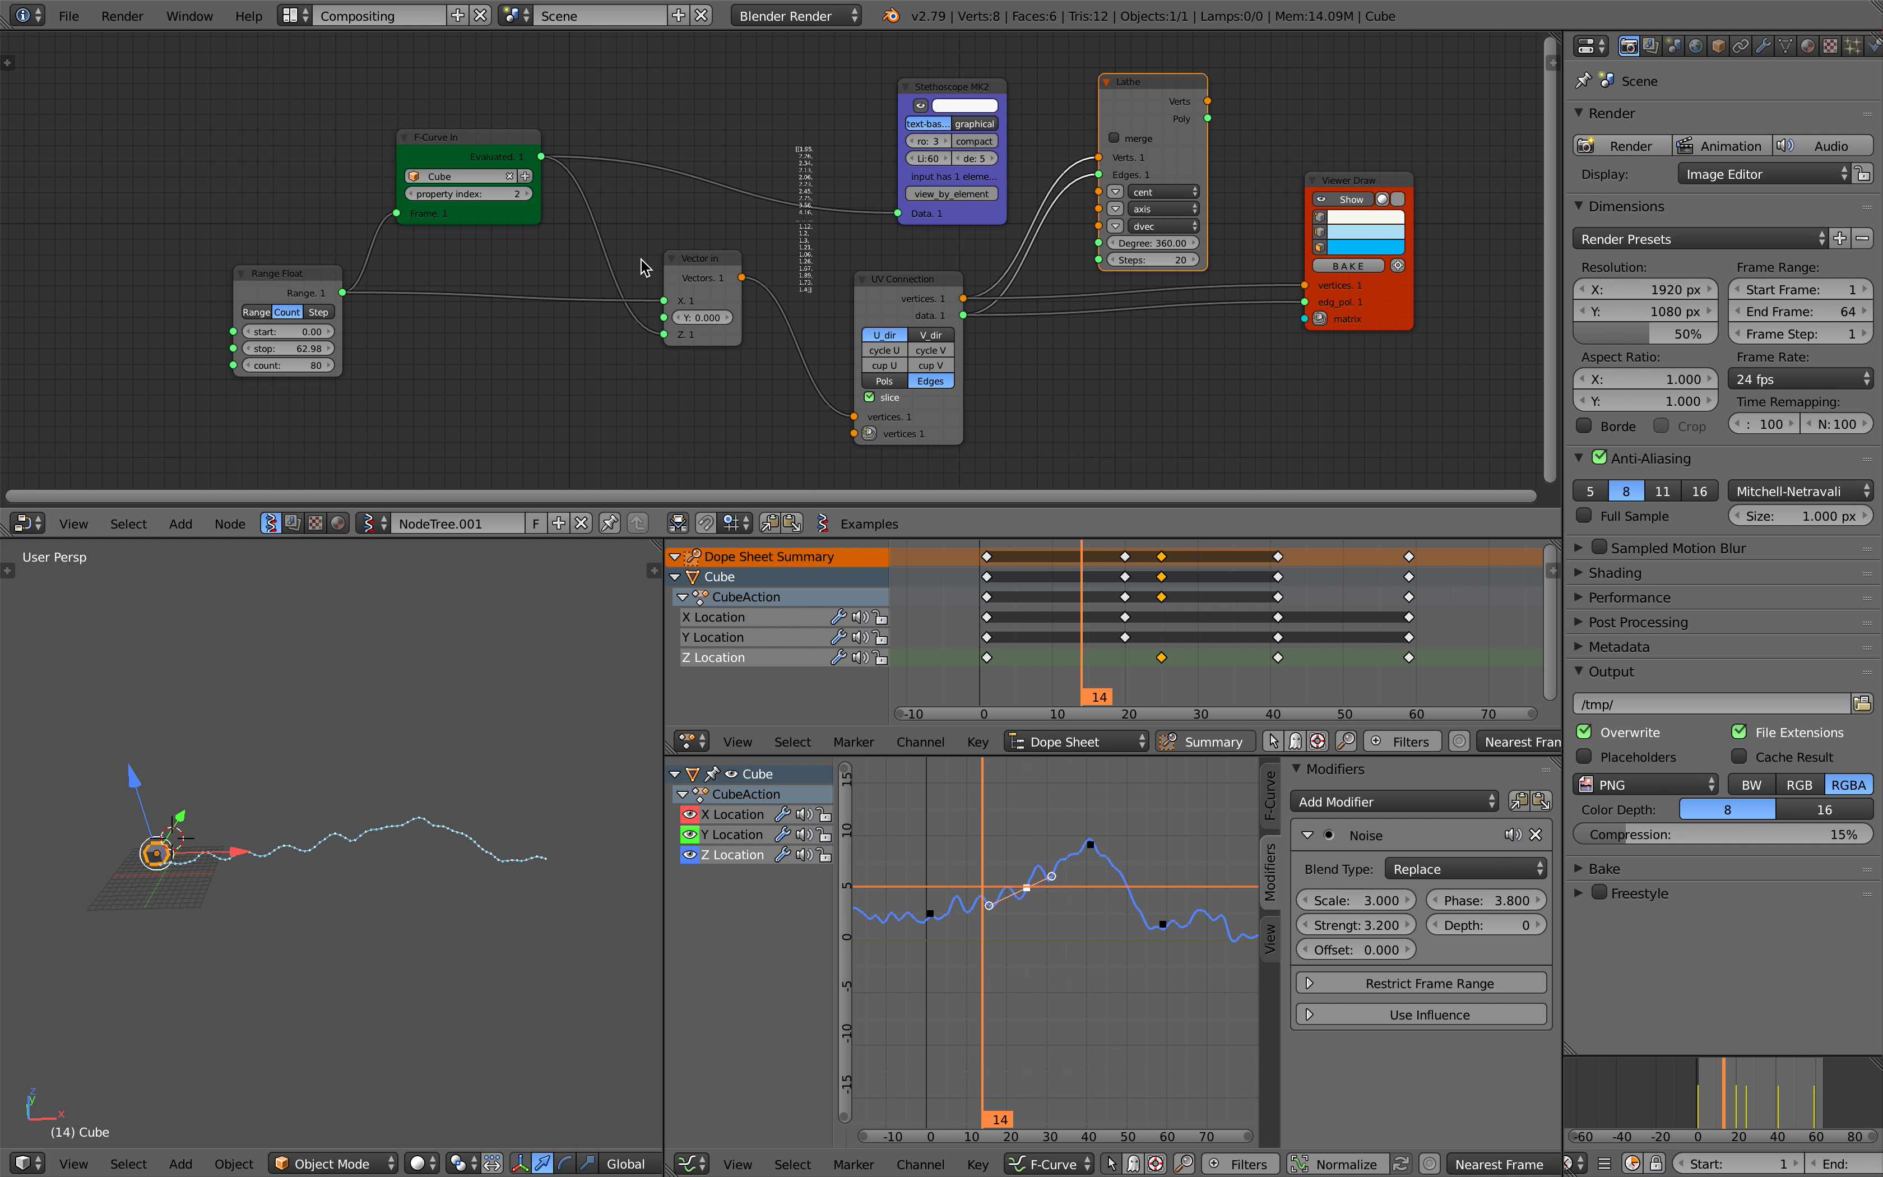
Save the project as sv_curveSampler_002.blend in the Desktop folder.
left_click(68, 16)
left_click(78, 185)
left_click(69, 16)
left_click(85, 213)
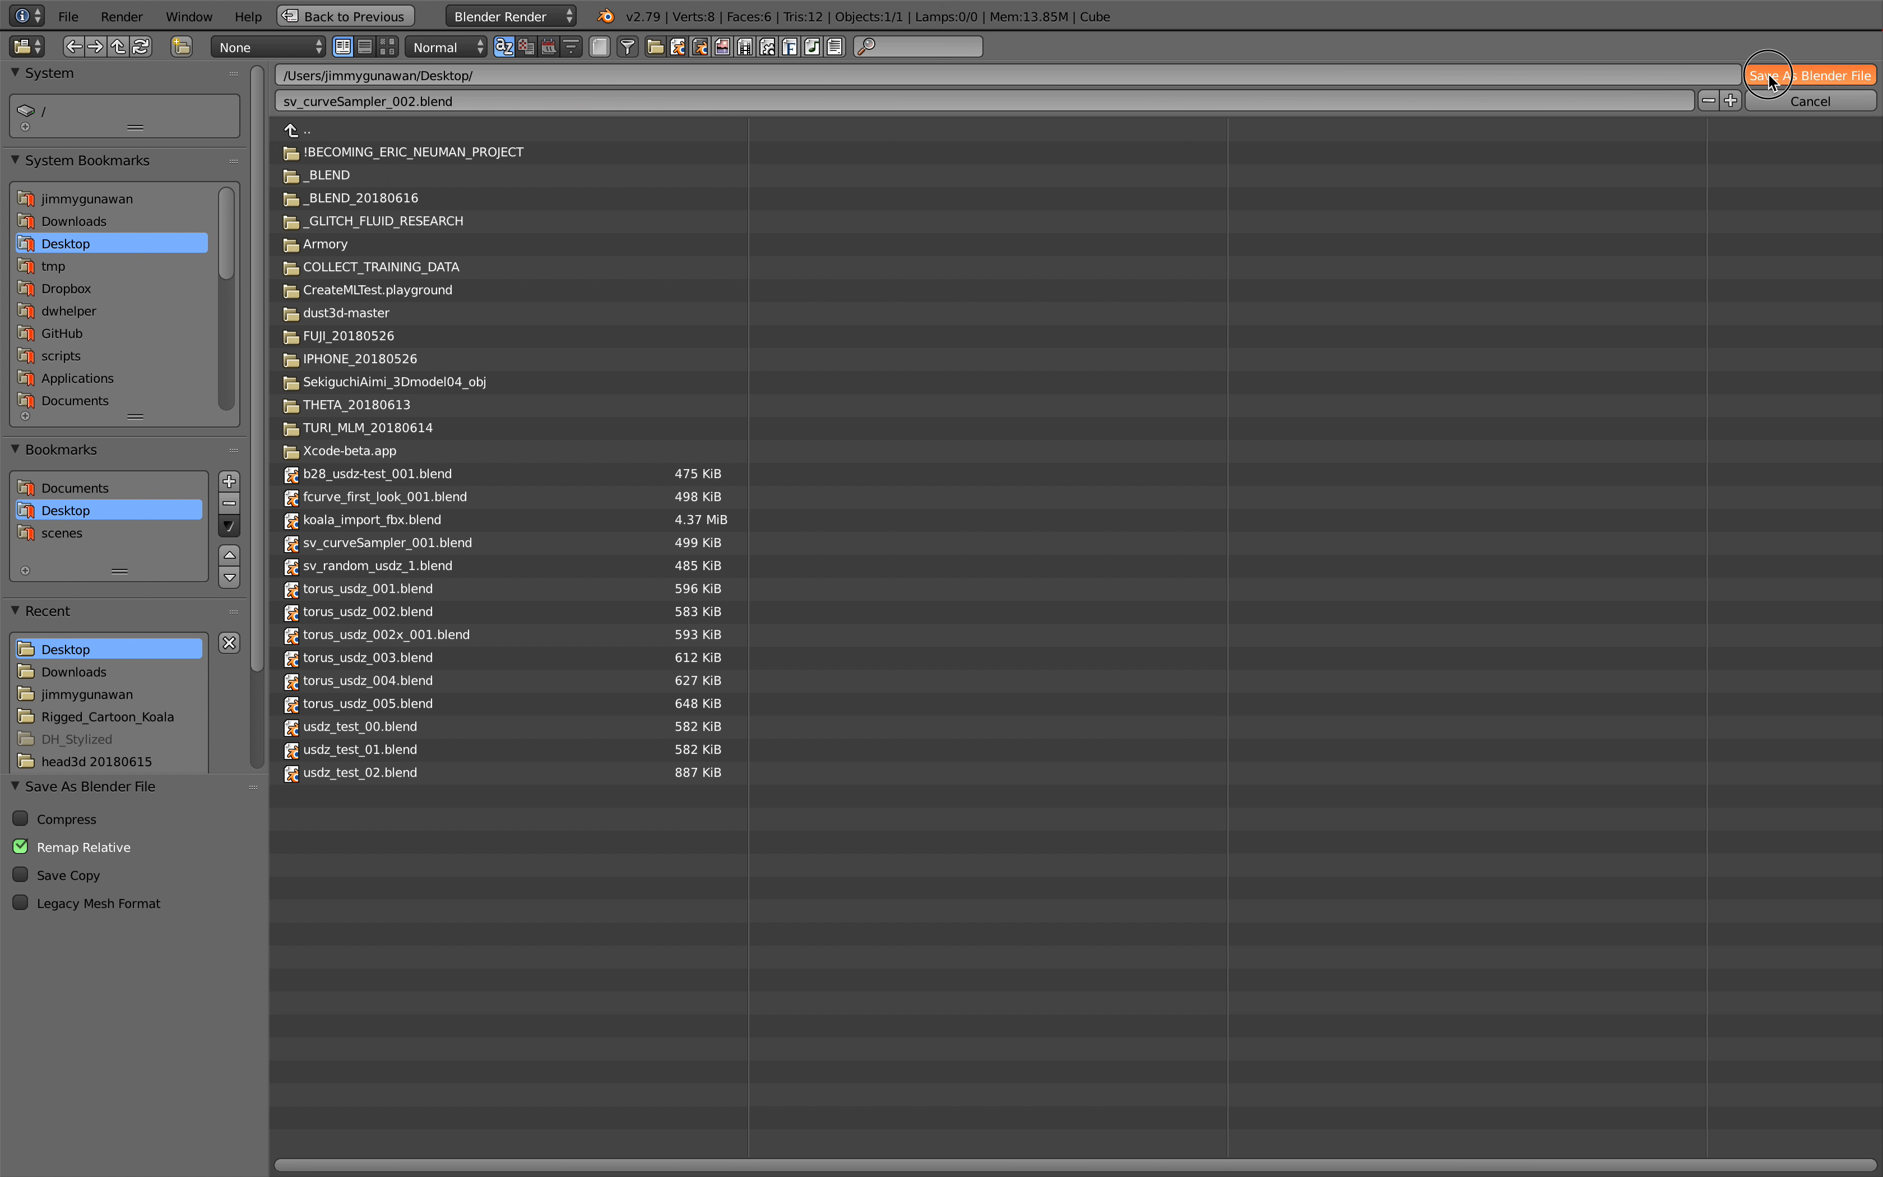
left_click(1809, 74)
Scrub the animation to frame 23 and save the file again.
left_click(1745, 1093)
middle_click_drag(327, 879, 391, 882)
key("ctrl+s")
left_click(487, 884)
Space out the node tree by shifting the Range Float, Vector In and UV Connection nodes to the left.
left_click_drag(296, 279, 200, 298)
left_click_drag(685, 277, 633, 267)
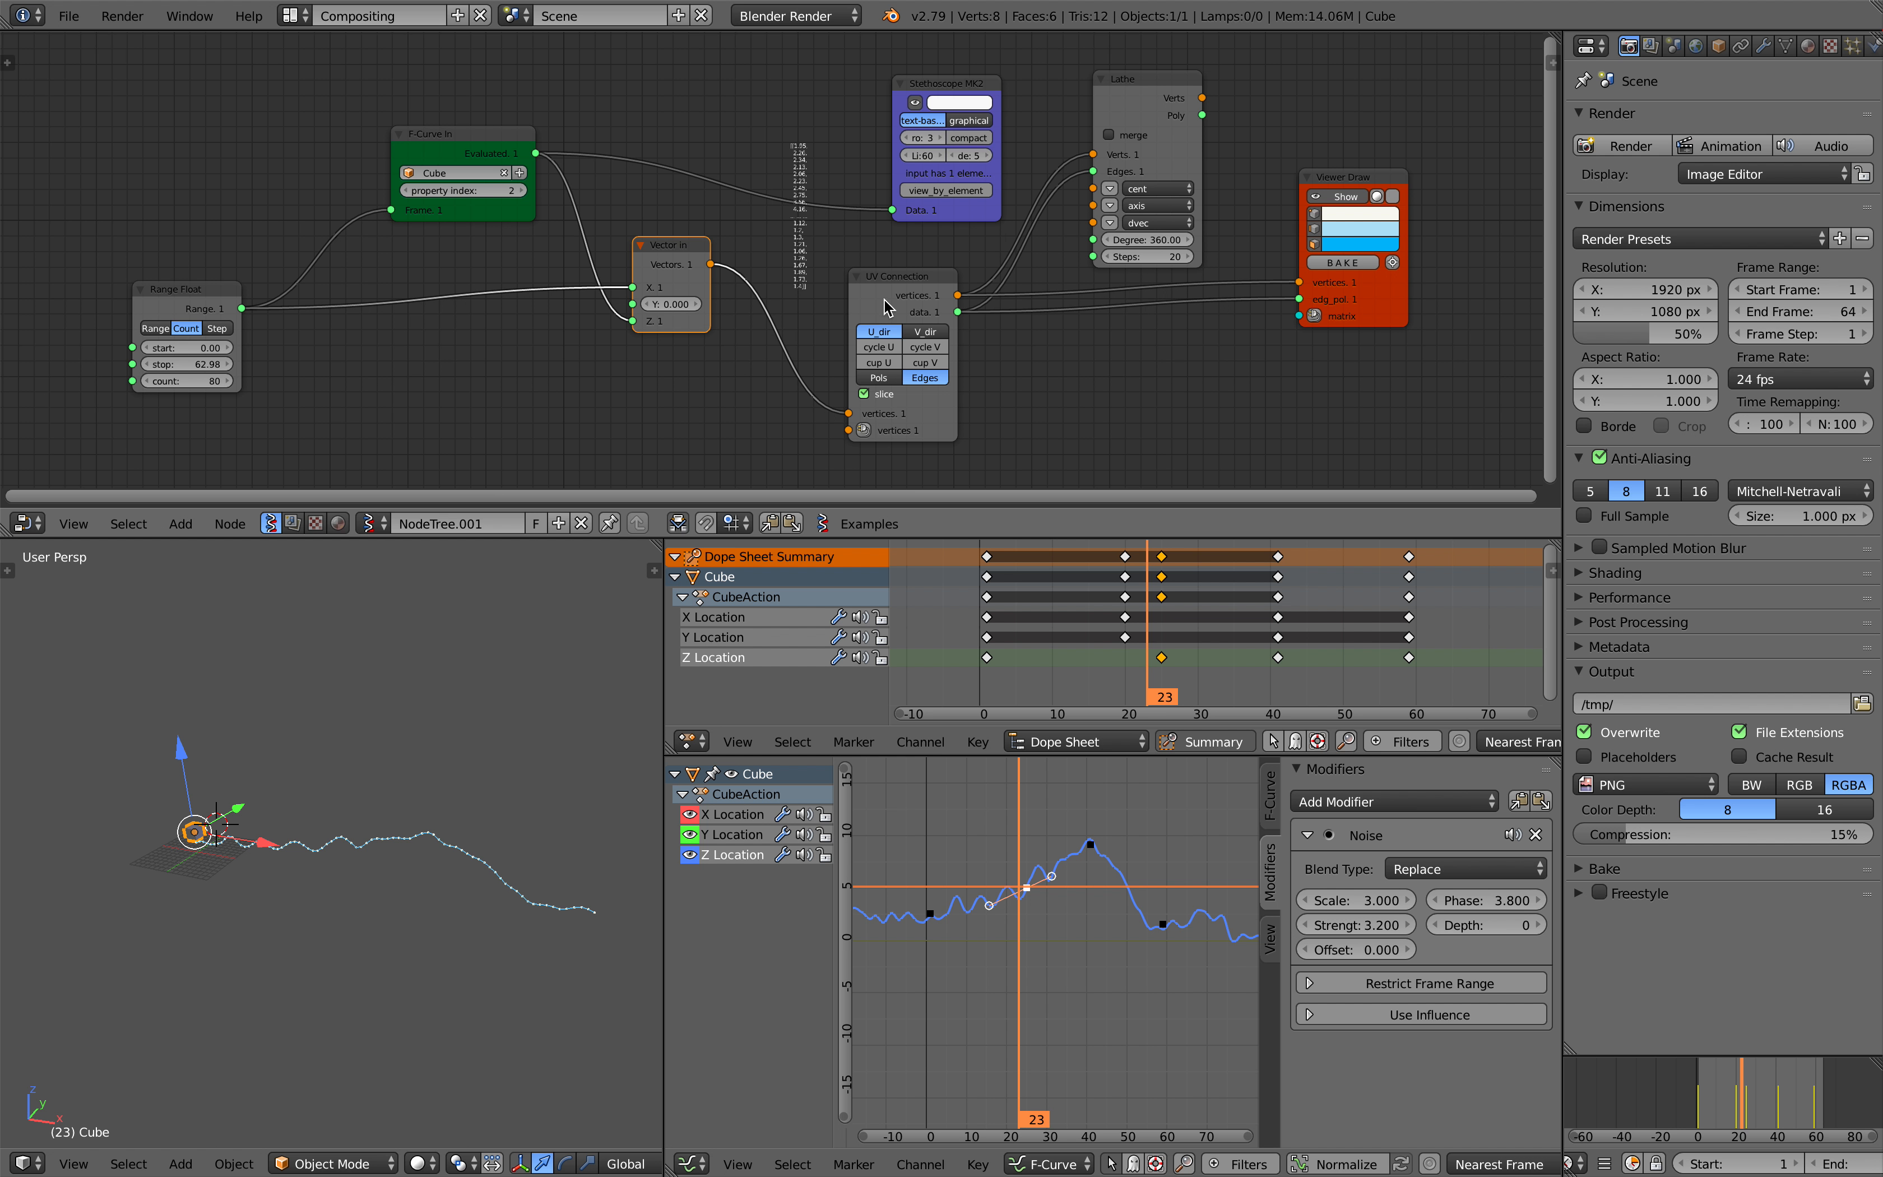
left_click_drag(888, 308, 883, 308)
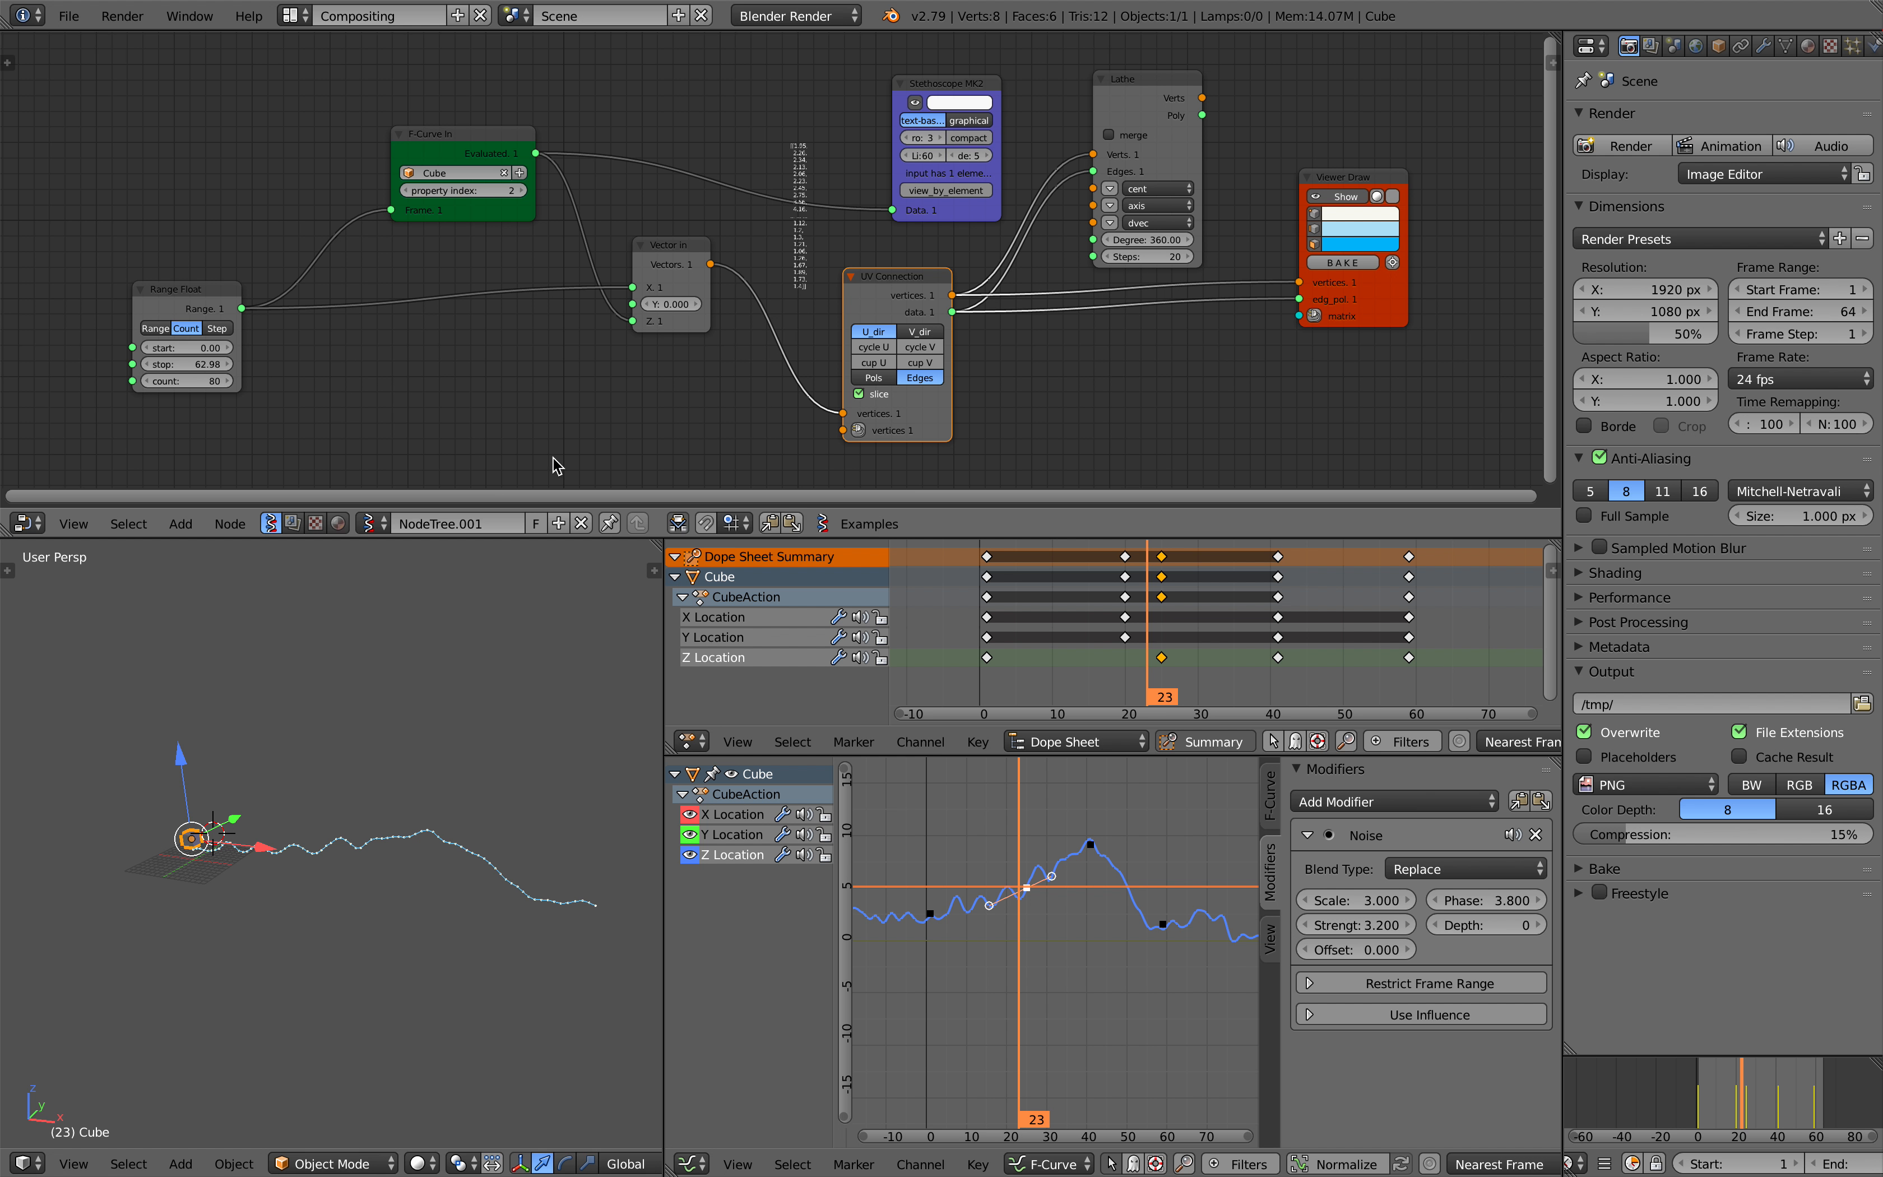
Try feeding the F-curve values into Vector In's X and the range into Y, and restore the original X and Z links.
mouse_move(632, 286)
left_mouse_down()
mouse_move(632, 304)
mouse_move(633, 287)
left_mouse_up()
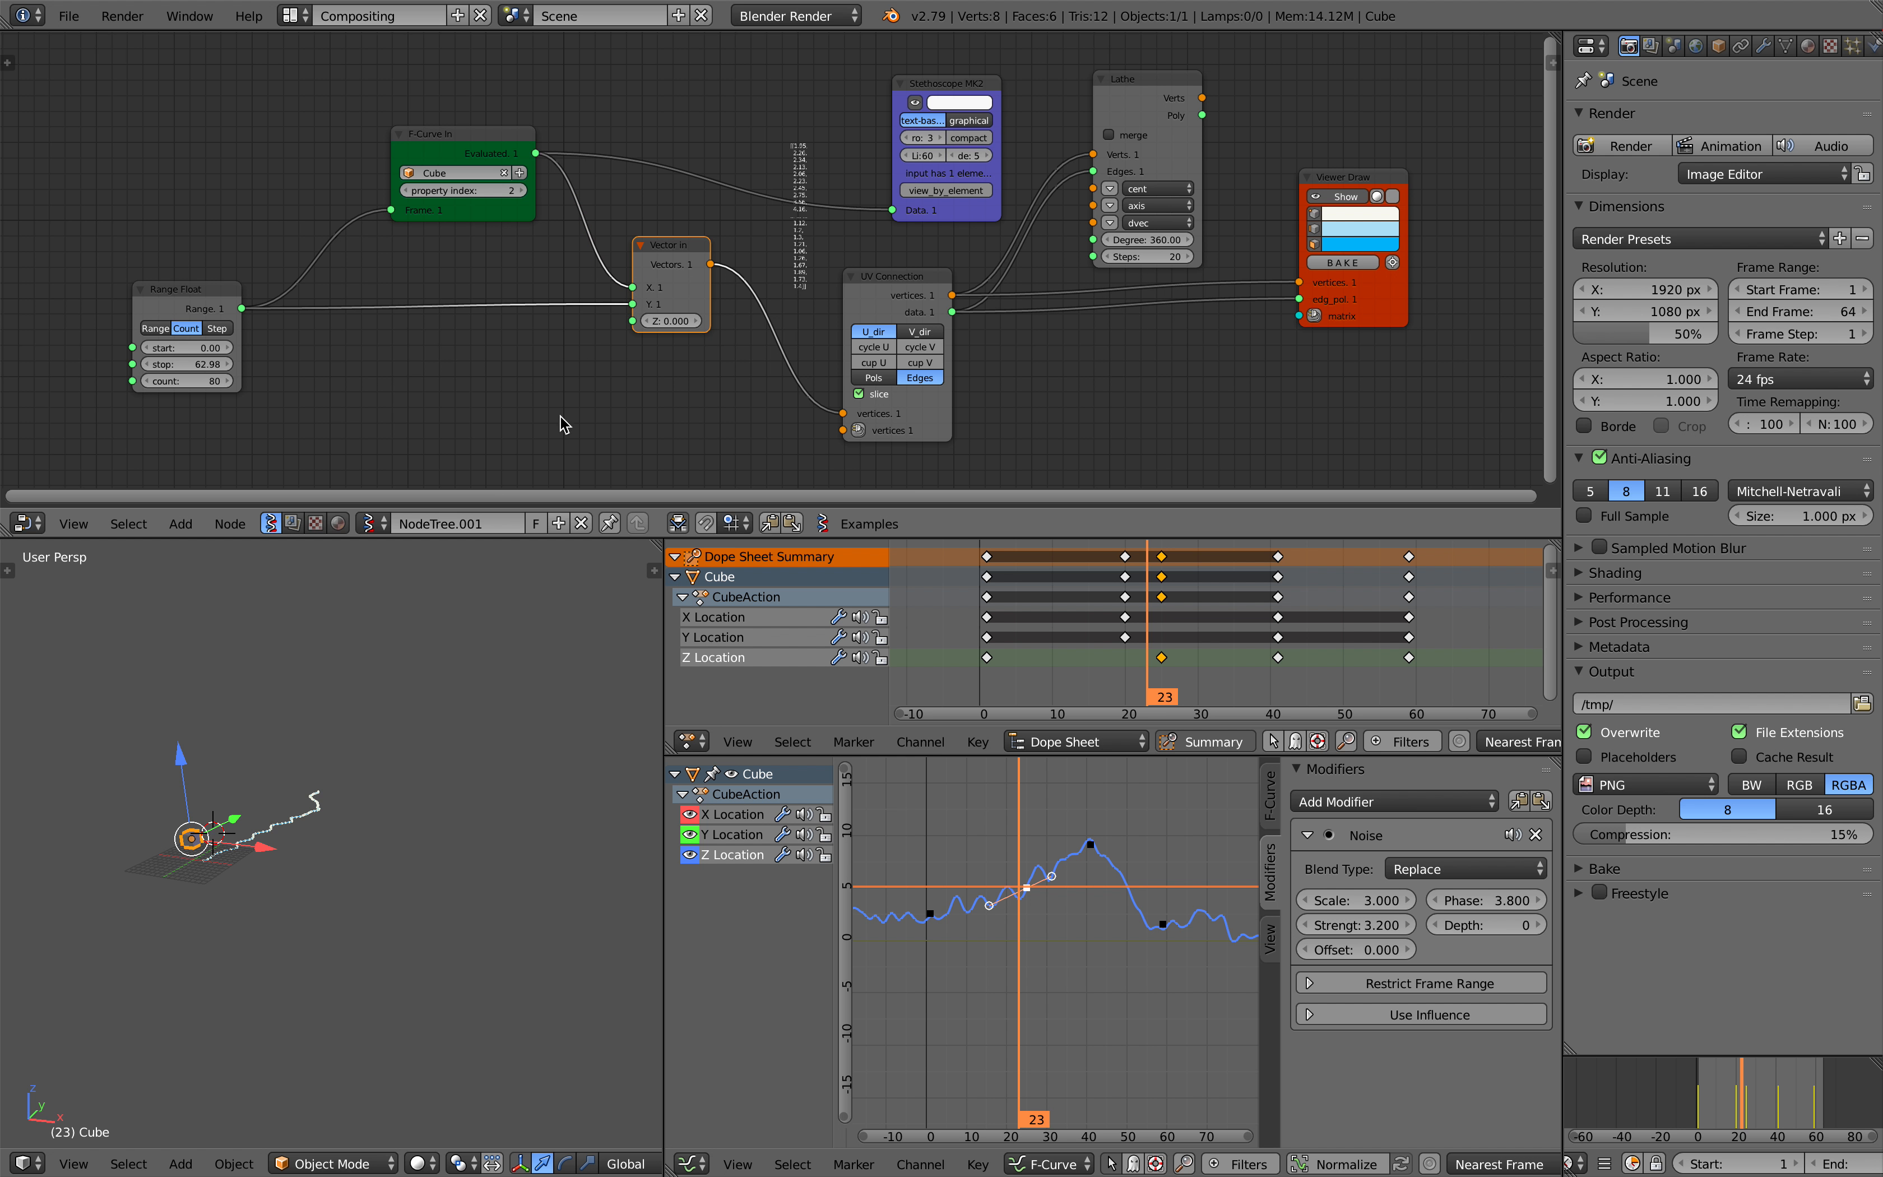
mouse_move(633, 287)
left_mouse_down()
mouse_move(633, 321)
mouse_move(633, 287)
left_mouse_up()
middle_click_drag(513, 681, 529, 646)
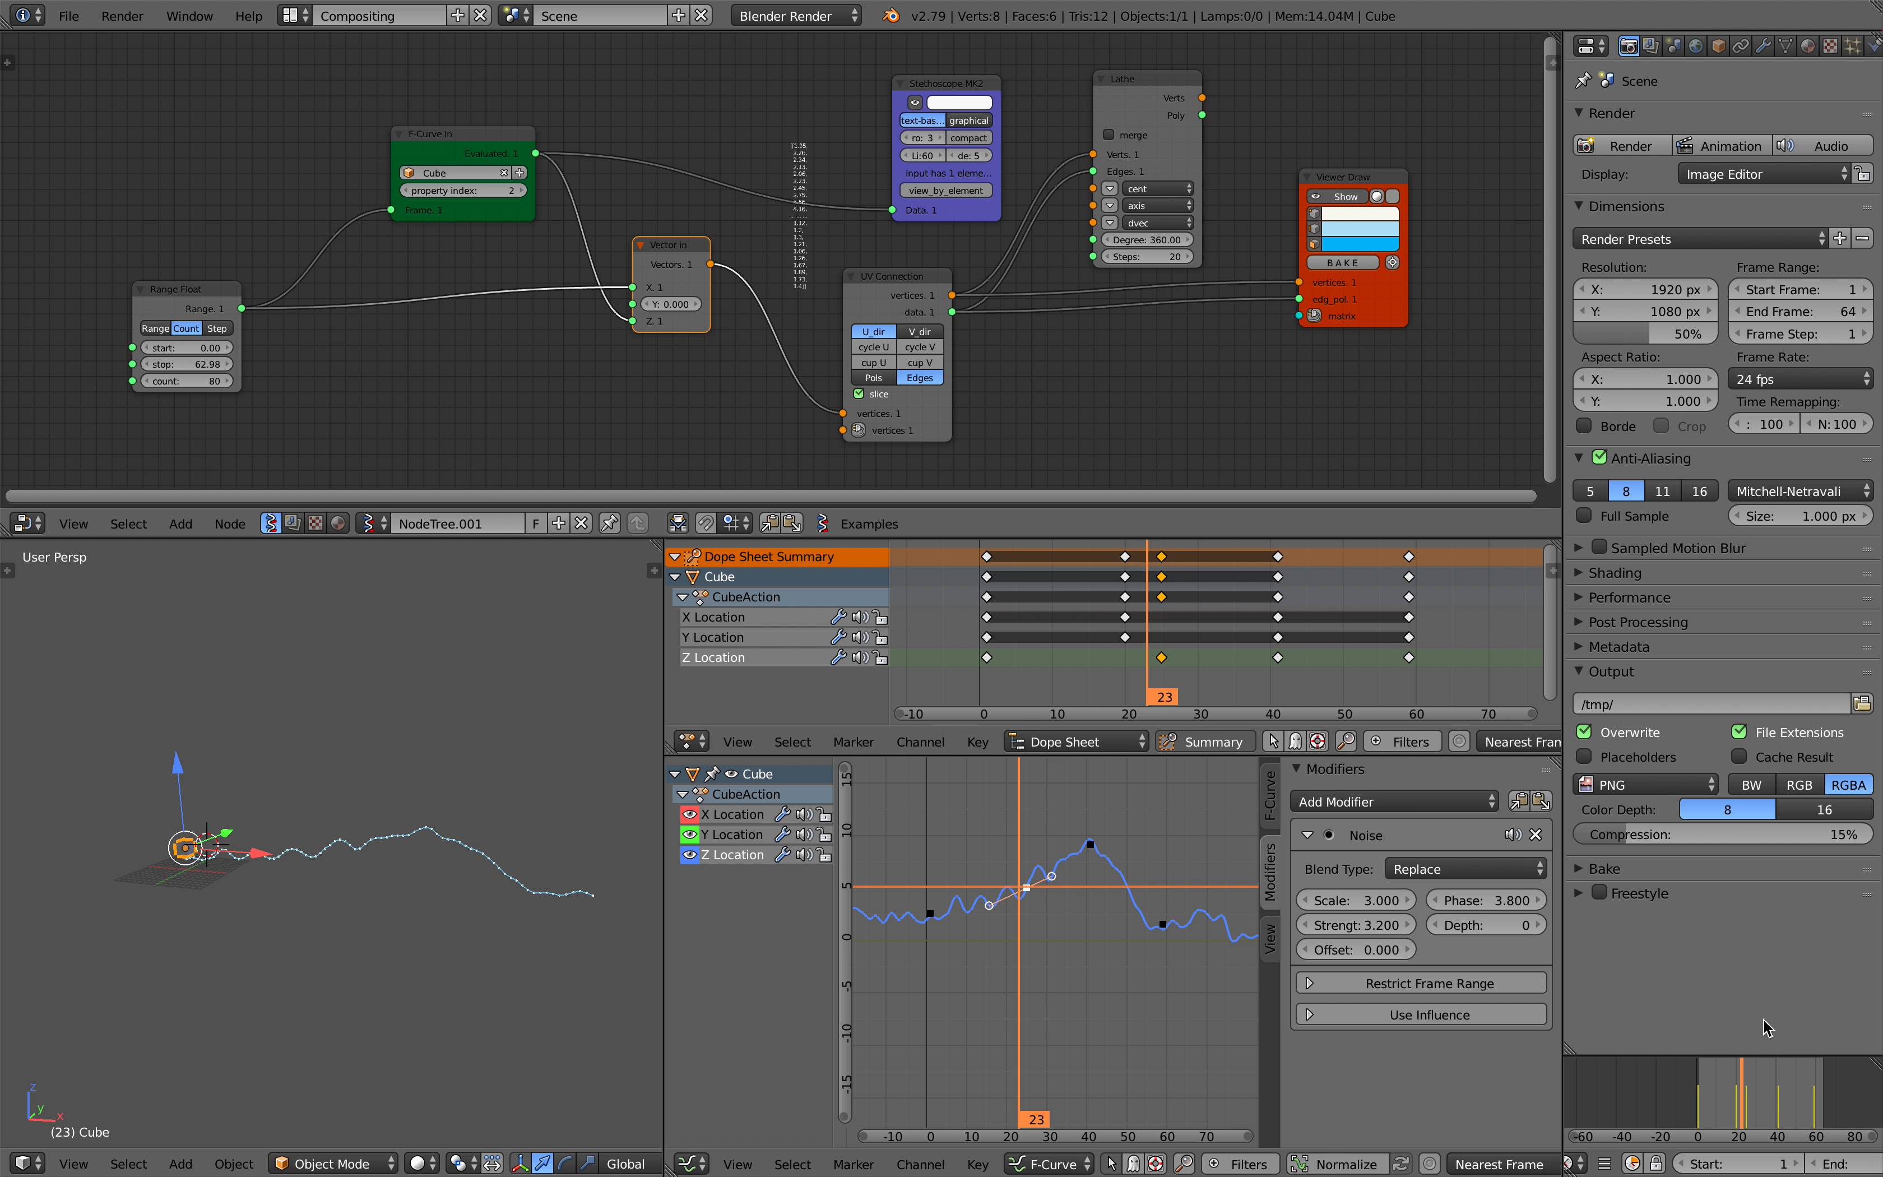
mouse_move(1763, 1097)
left_mouse_down()
mouse_move(1721, 1086)
mouse_move(1741, 1087)
left_mouse_up()
middle_click_drag(548, 743, 533, 737)
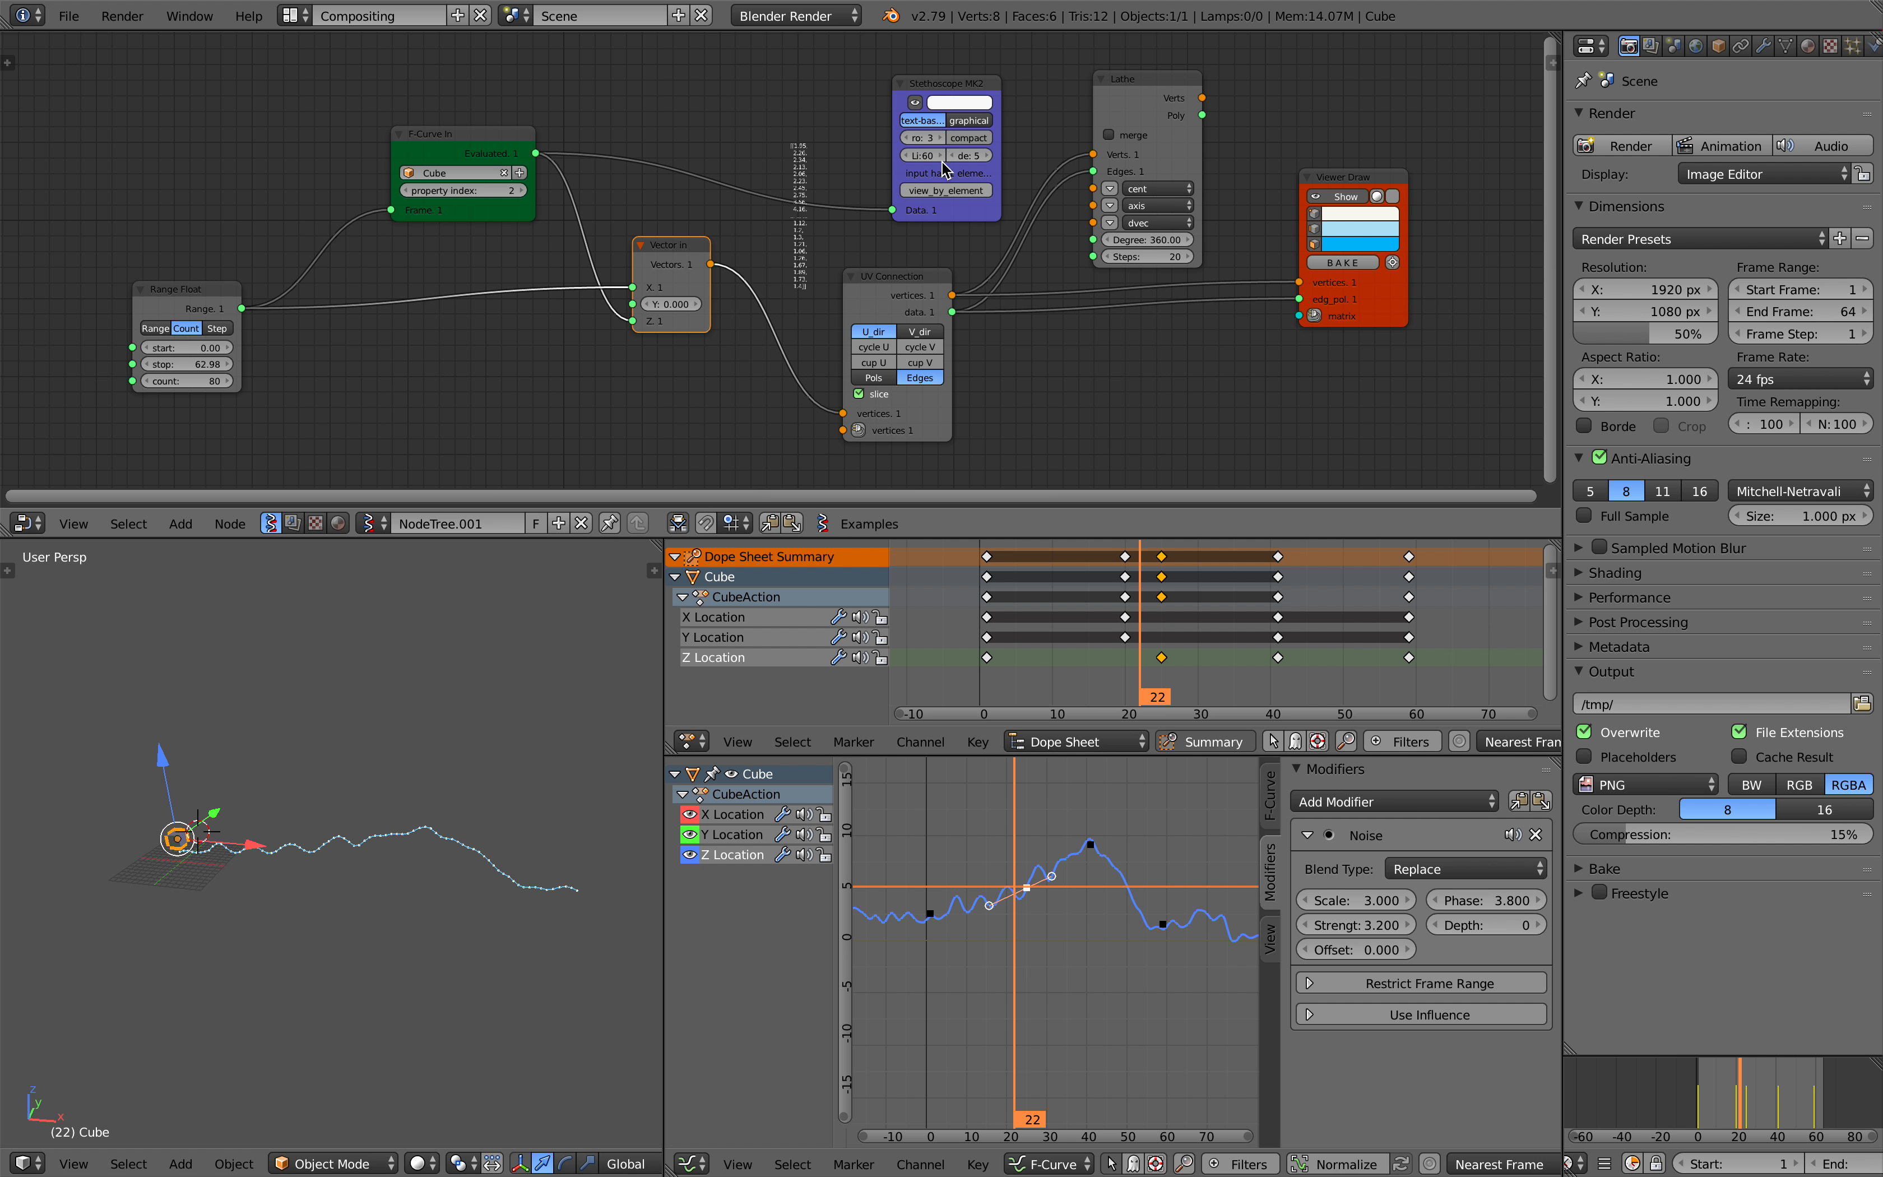
Check the Lathe node's dvec vector and connect its Verts and Poly outputs to Viewer Draw's vertices and edg_pol inputs.
middle_click_drag(938, 187, 798, 198)
scroll(798, 199, "up", 2)
left_click(1049, 216)
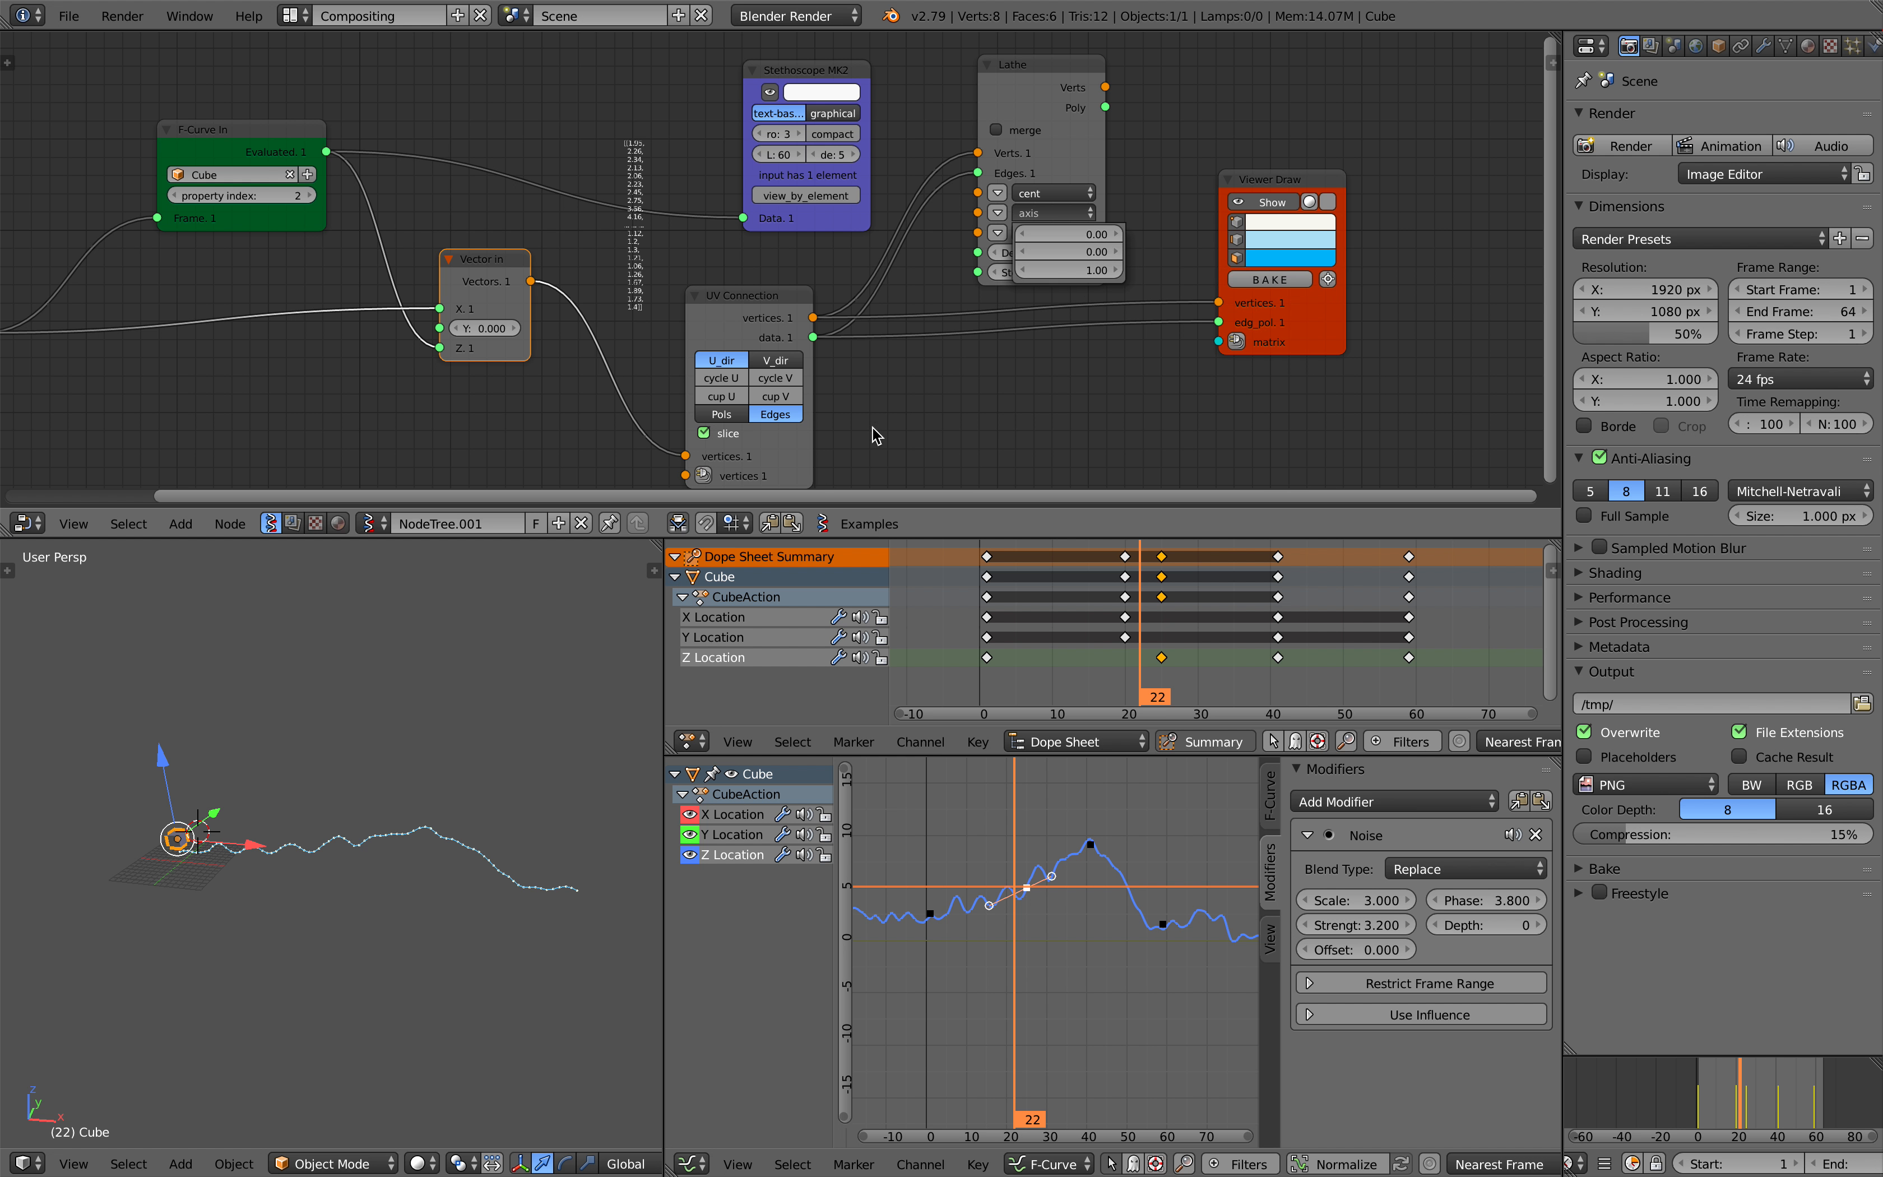
left_click(1061, 214)
left_click_drag(1230, 314, 1219, 322)
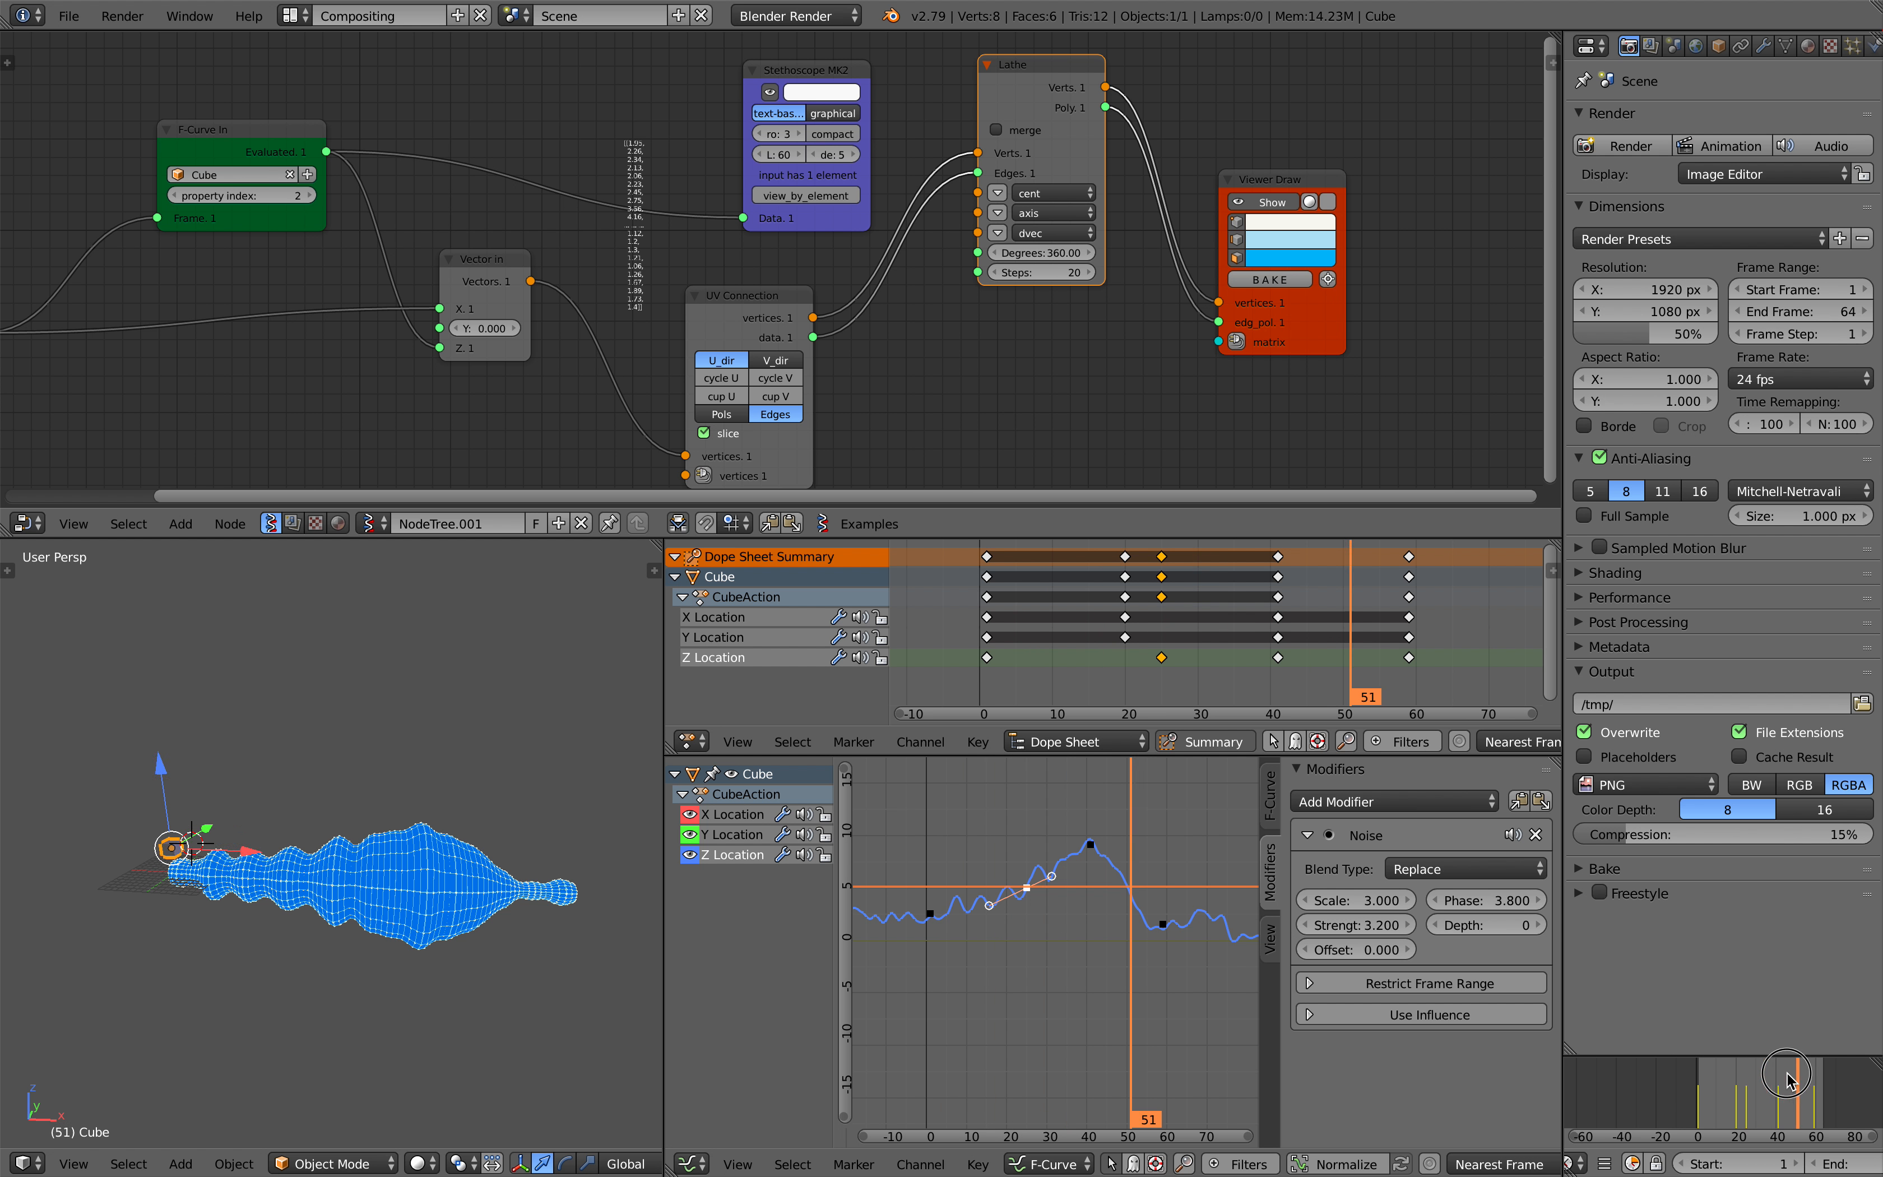
Bake the lathed mesh from Viewer Draw and move the baked object above the live preview.
middle_click_drag(281, 868, 401, 866)
left_click(1298, 282)
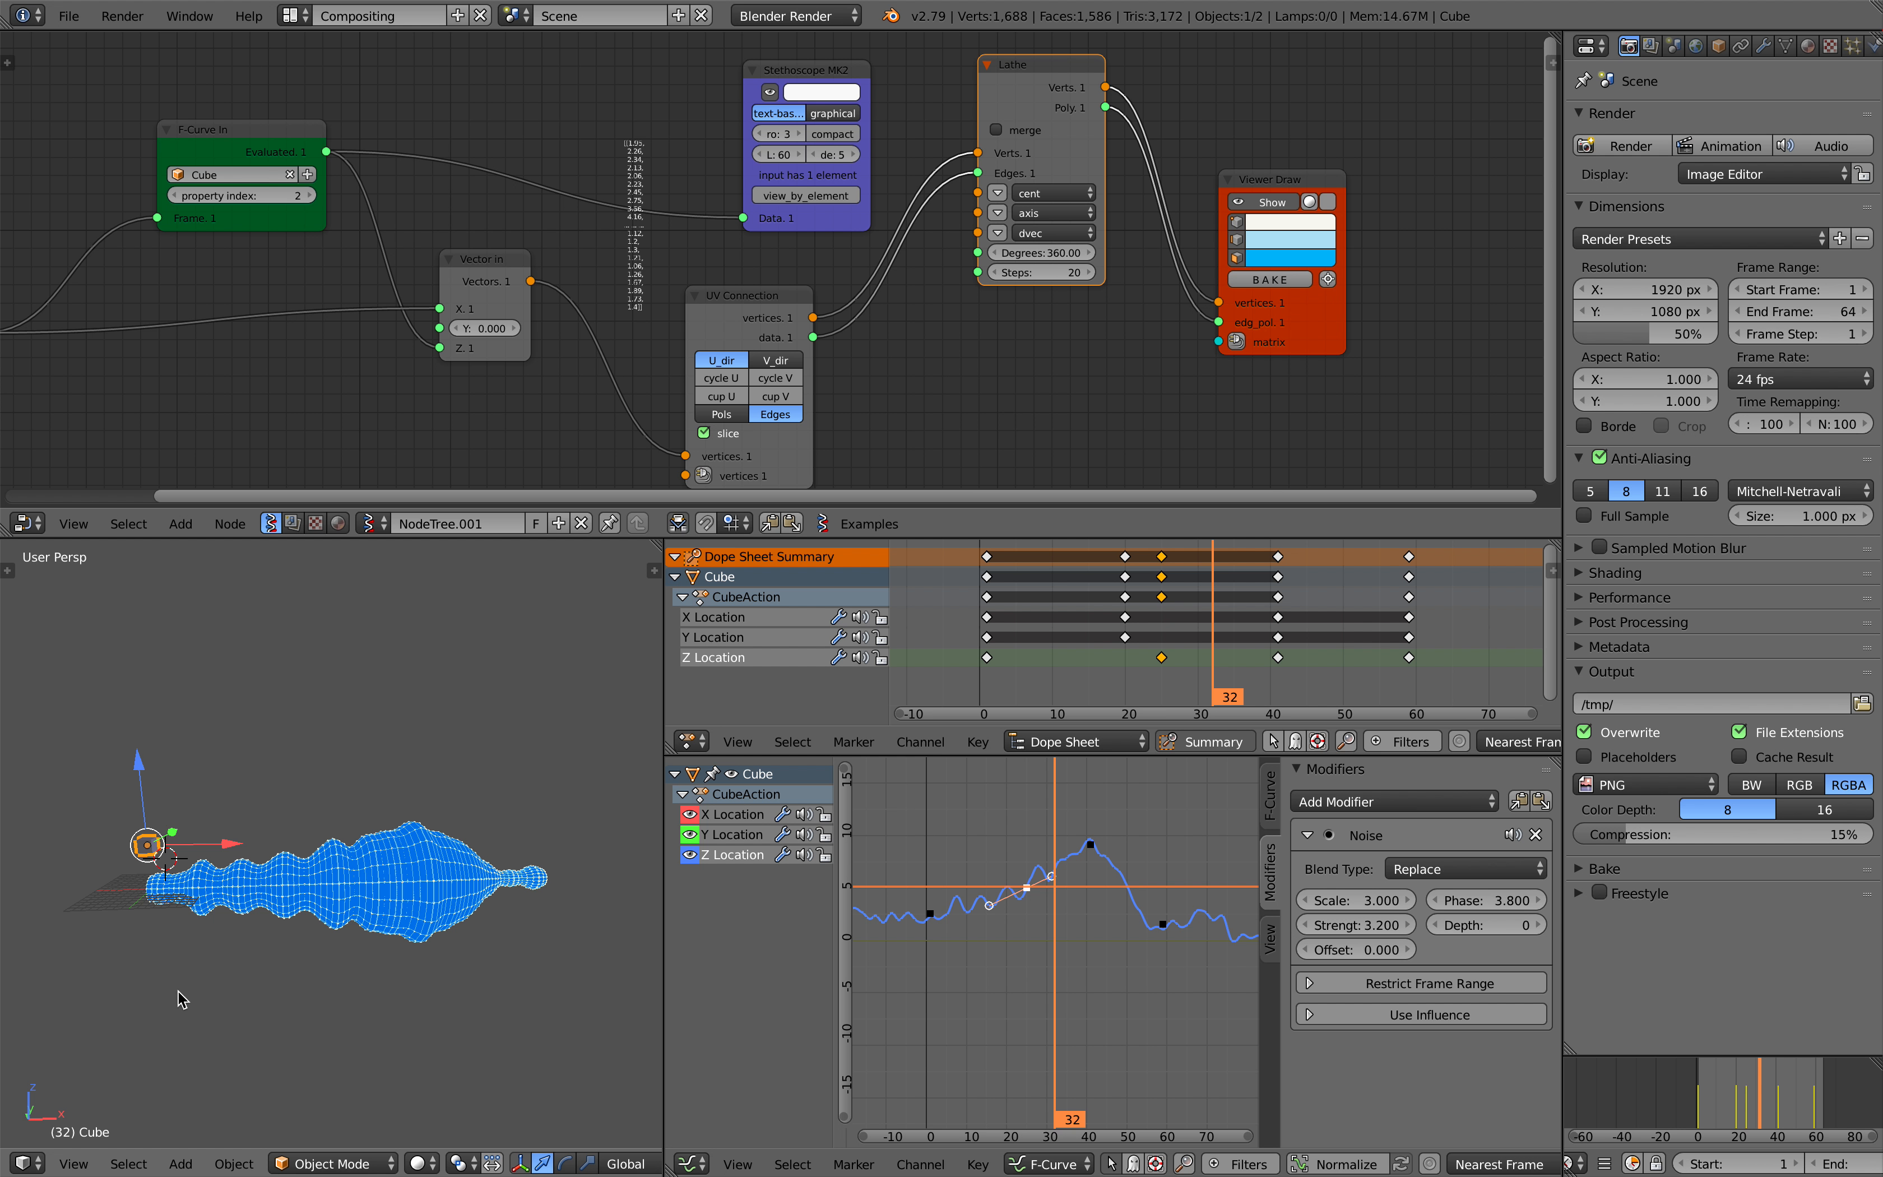
right_click_drag(369, 858, 360, 771)
mouse_move(357, 769)
middle_mouse_down()
mouse_move(478, 765)
mouse_move(344, 778)
middle_mouse_up()
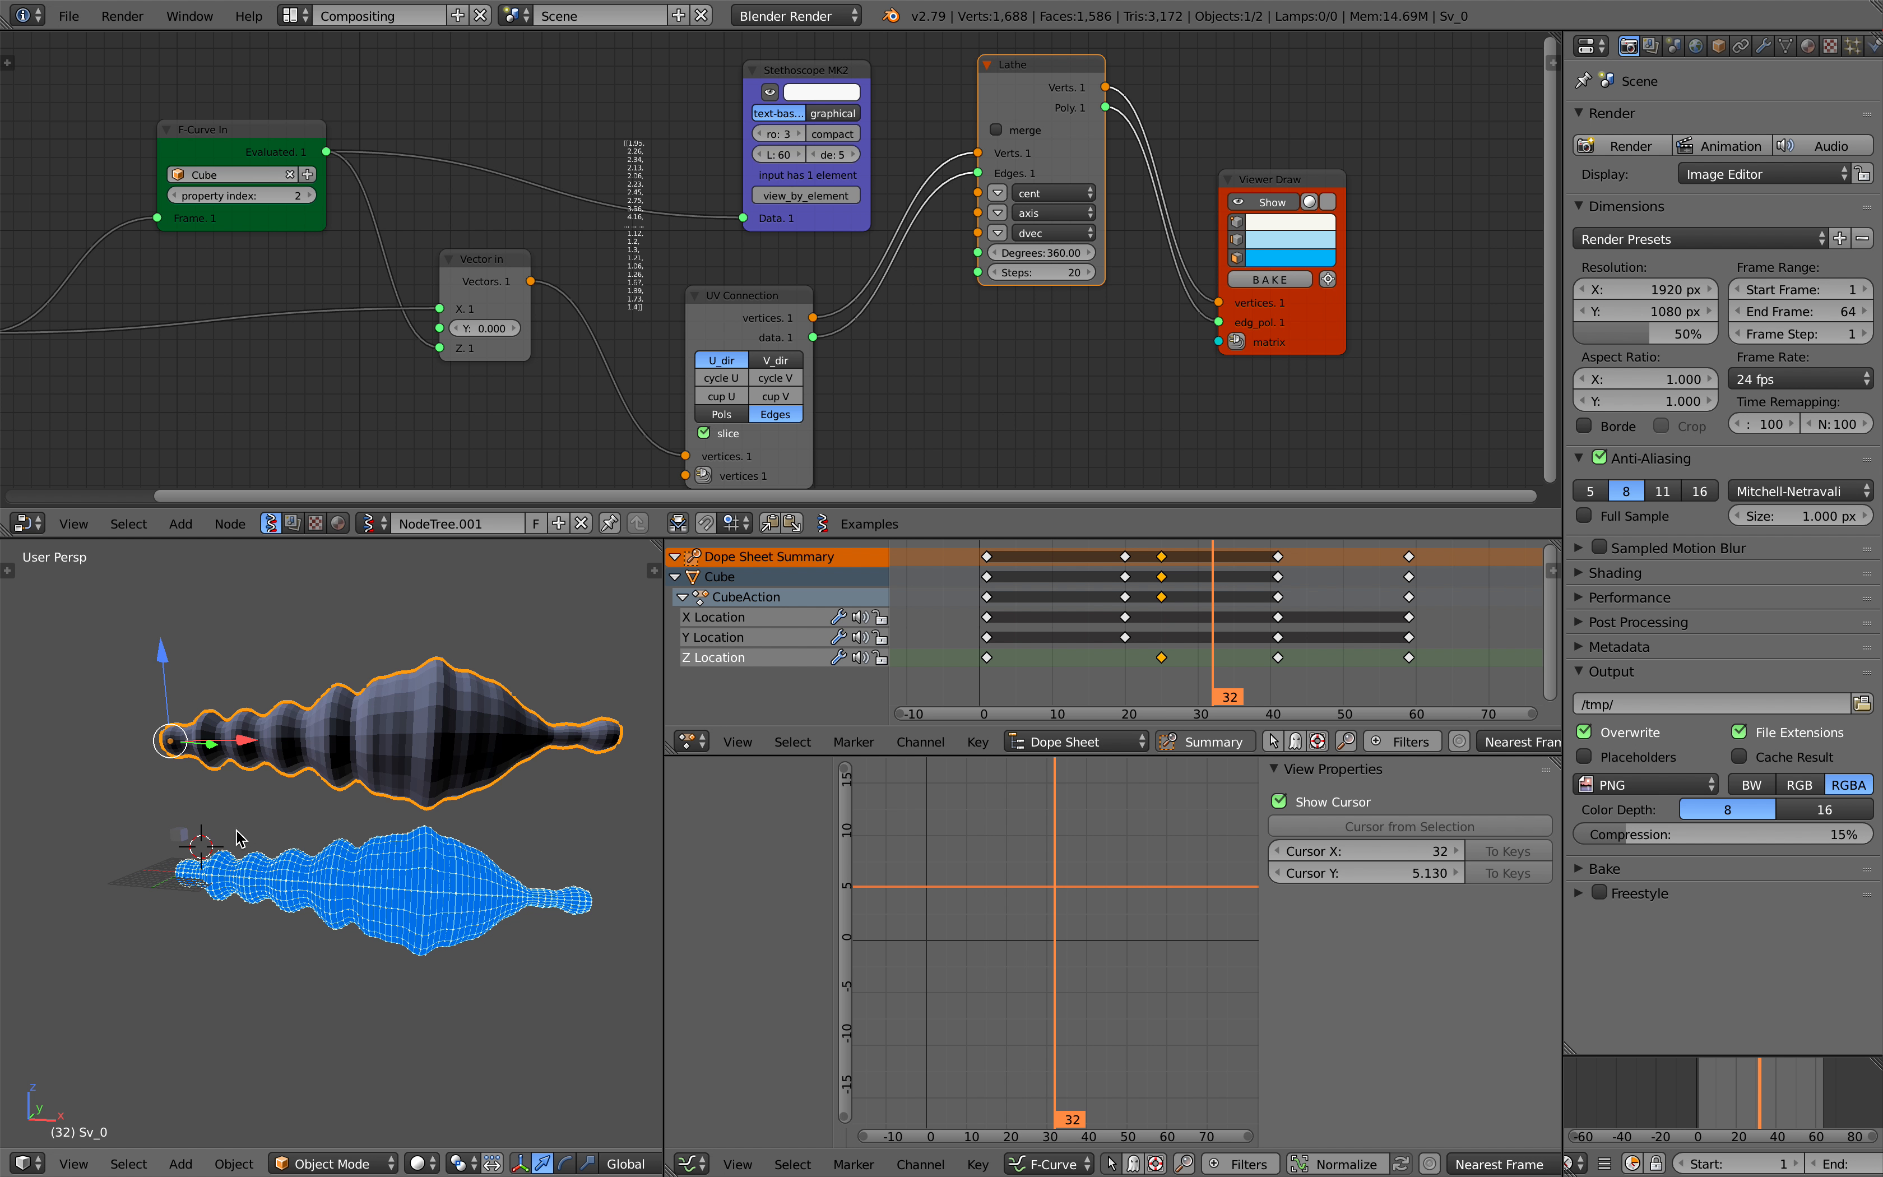
Reselect the animated cube and save the file, inspecting the baked and live lathe shapes from several angles.
right_click(180, 834)
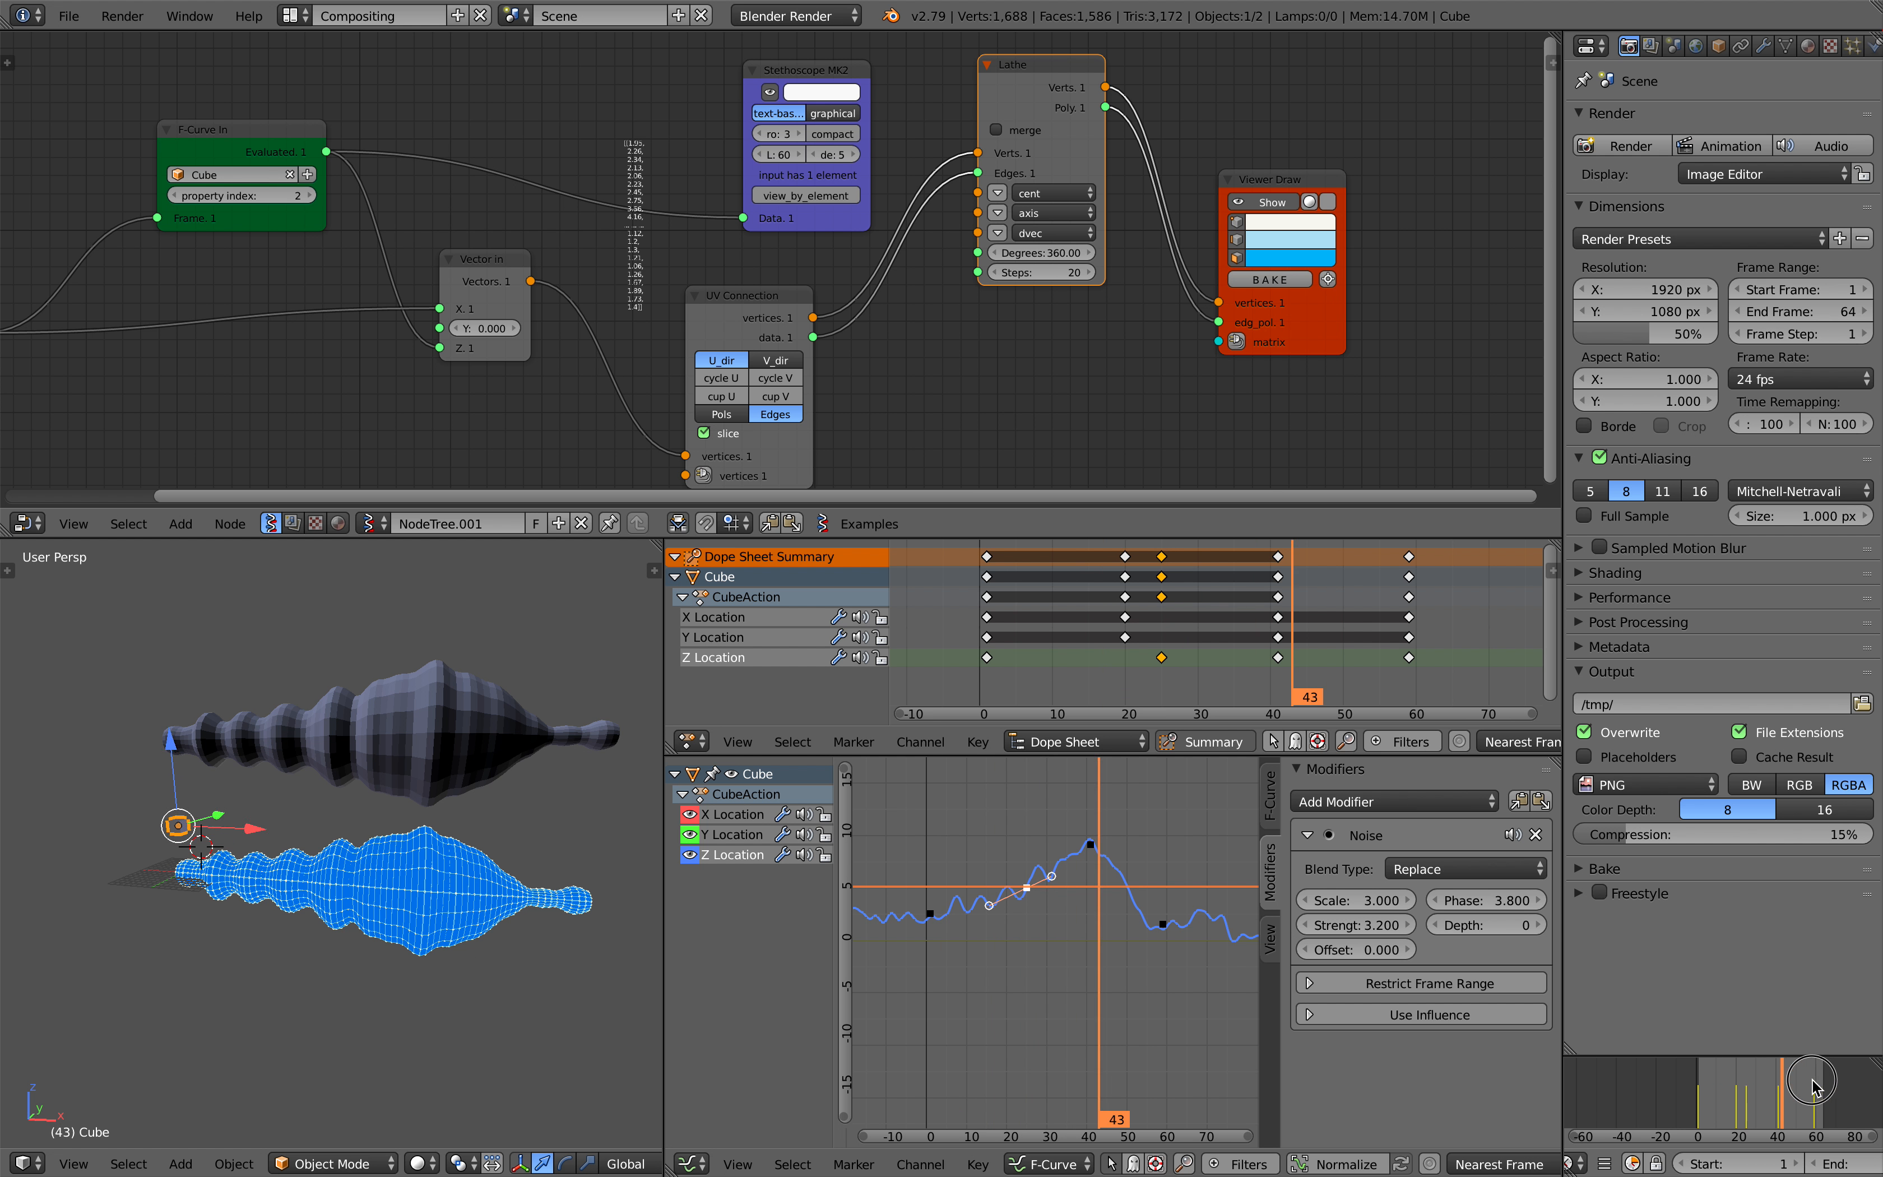
middle_click_drag(453, 882, 315, 799)
scroll(357, 807, "up", 3)
key("ctrl+s")
left_click(315, 794)
scroll(315, 884, "down", 2)
middle_click_drag(315, 885, 360, 870)
middle_click_drag(239, 931, 284, 924)
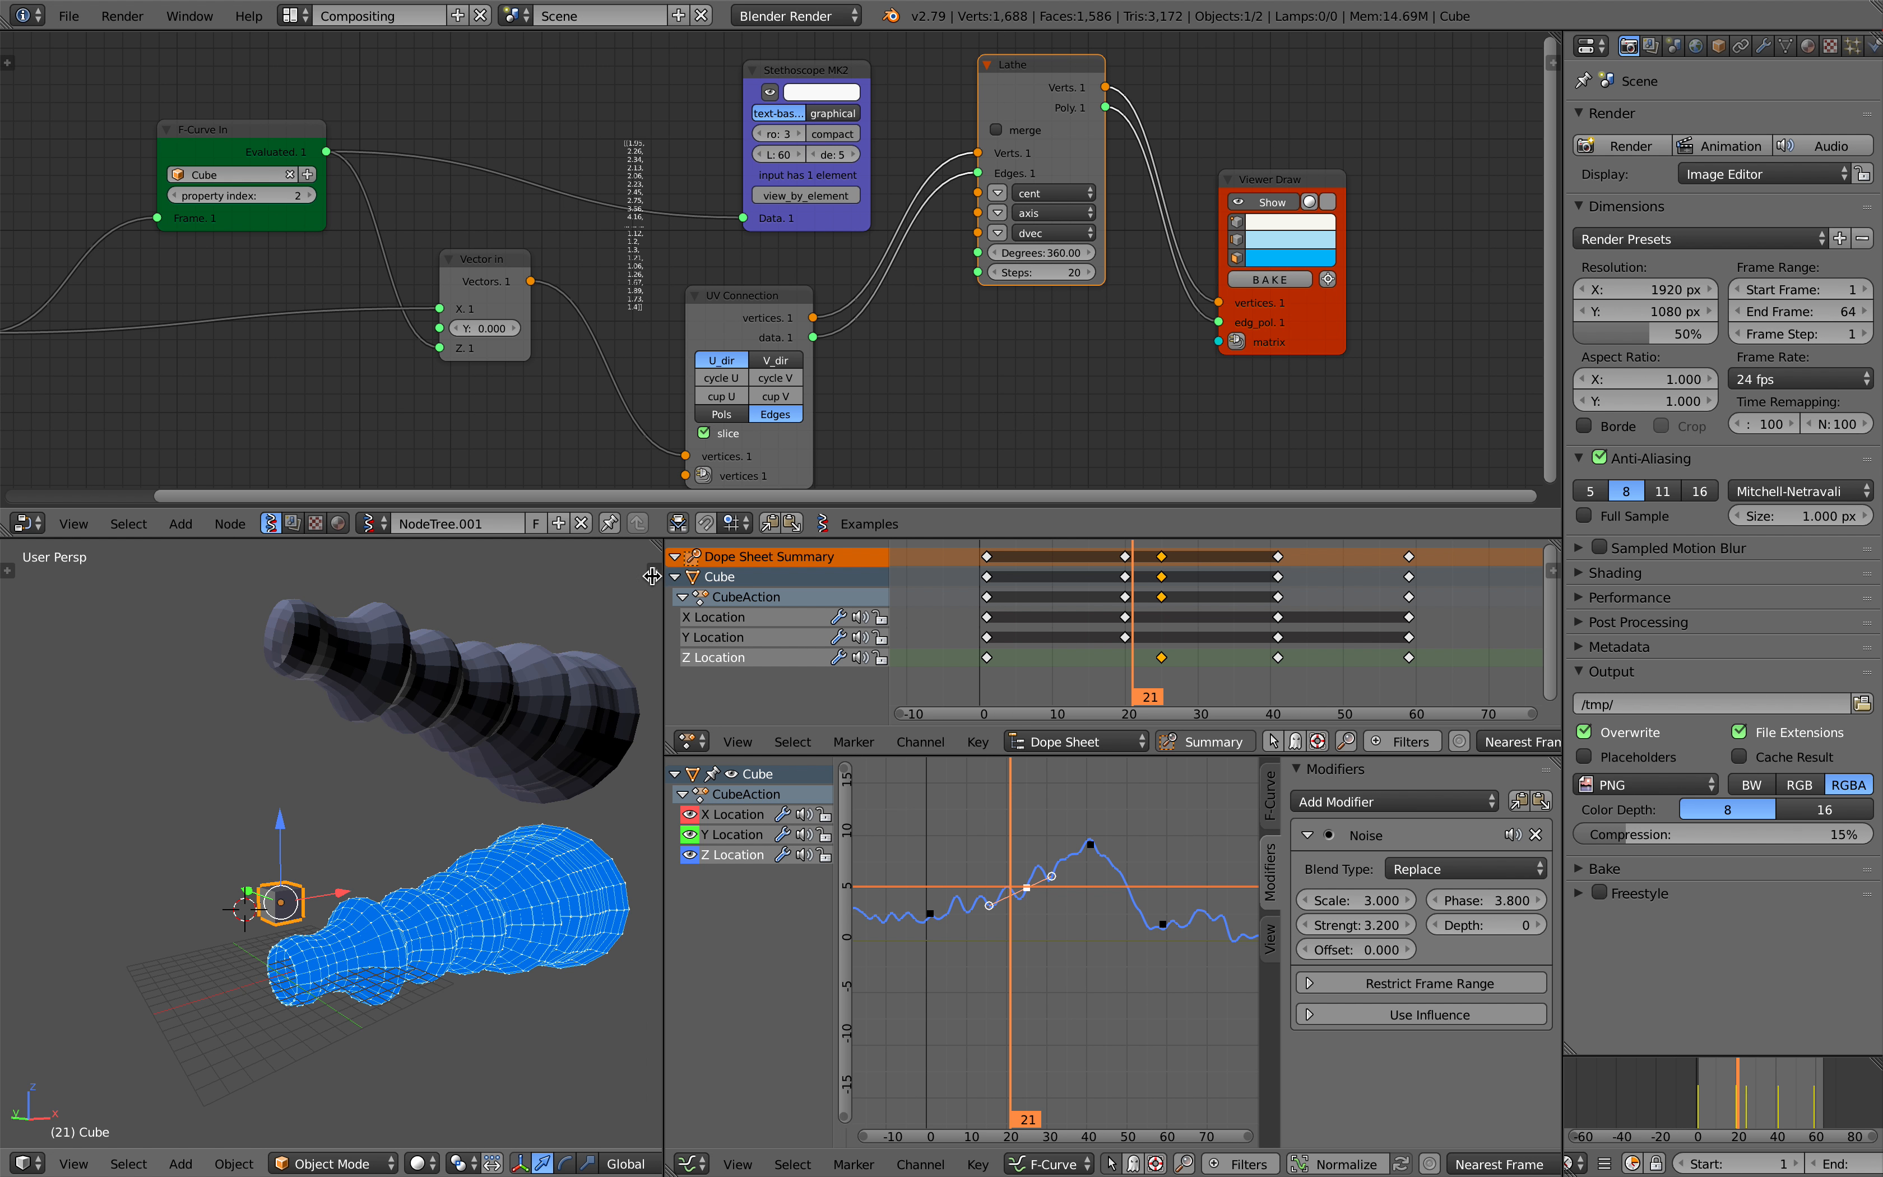
Display the cube's transform values, scrub the timeline back to frame 0, and hide the values again.
key("n")
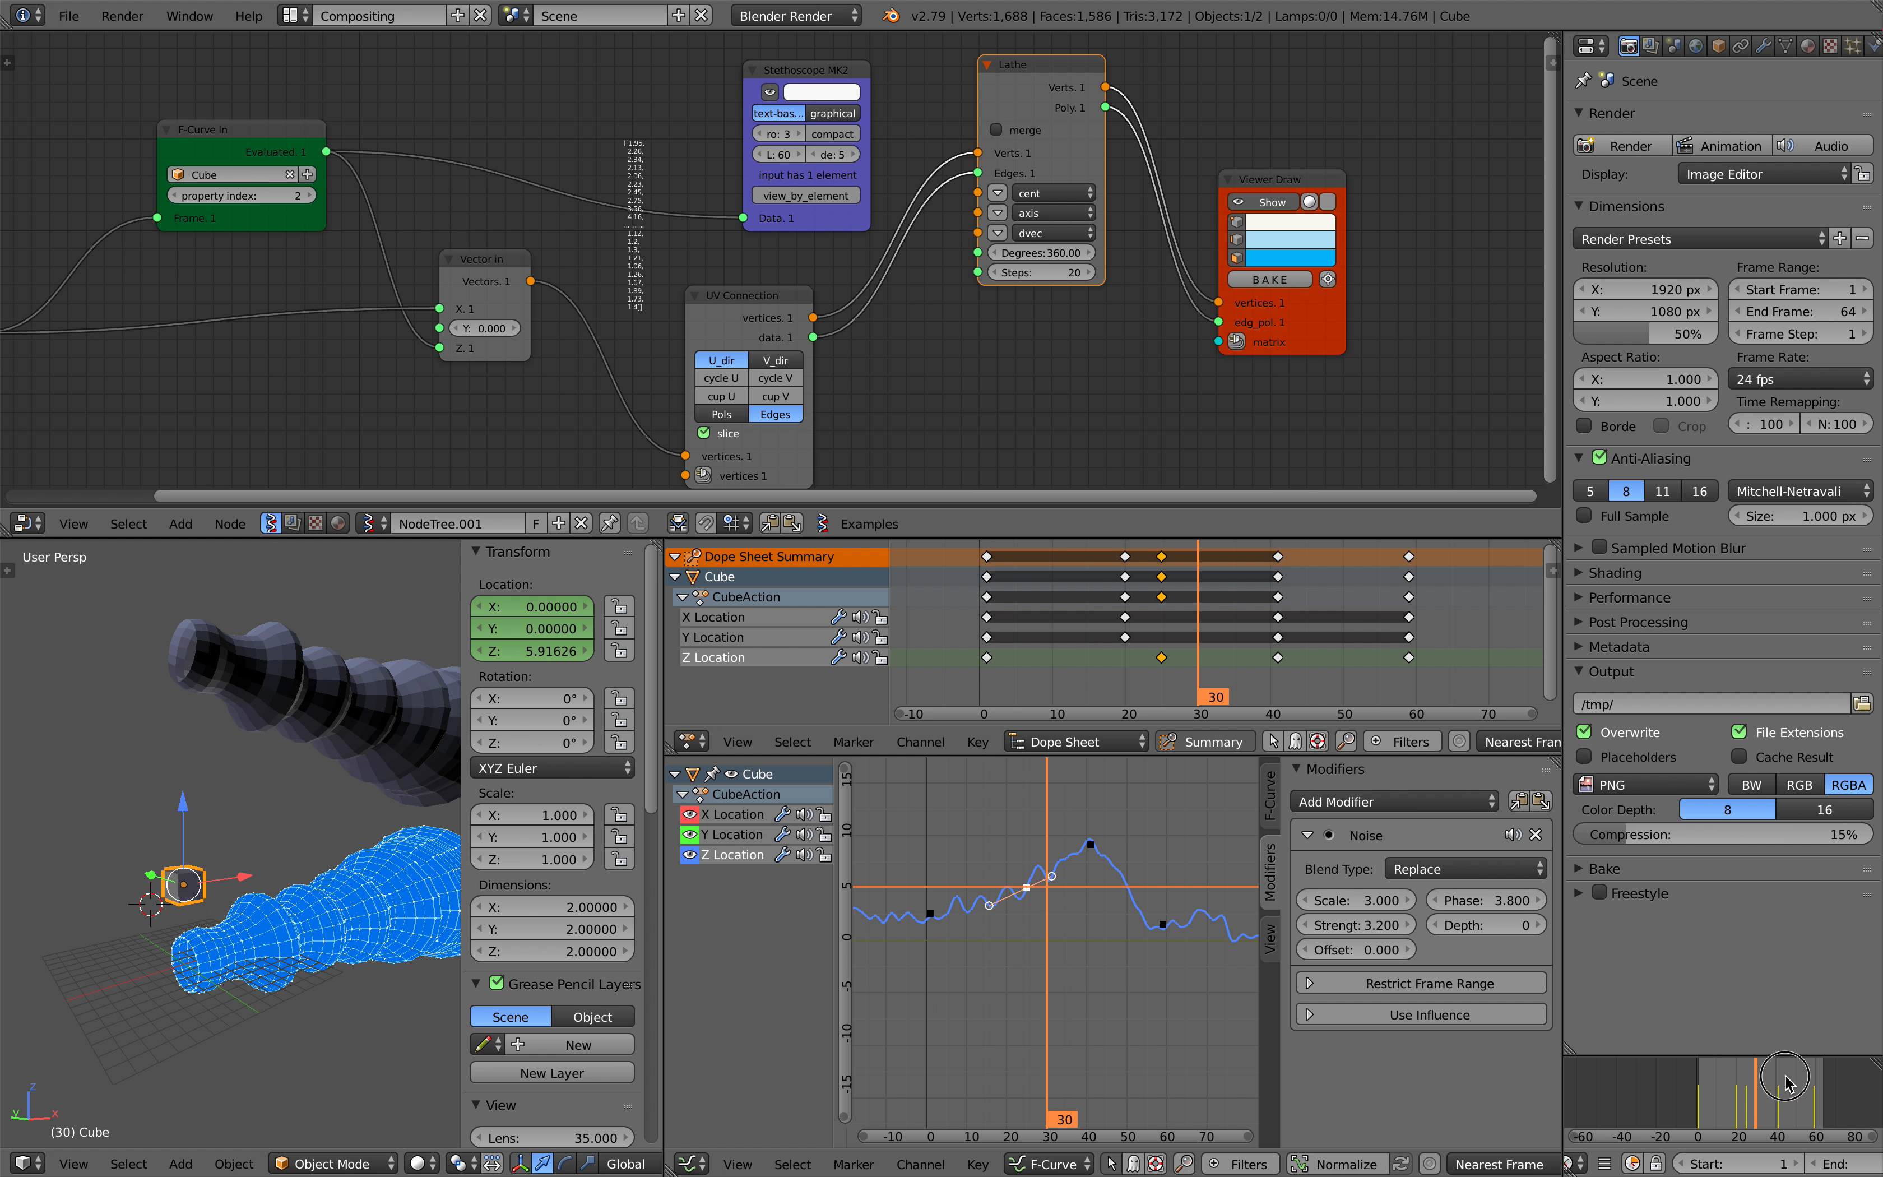
left_click_drag(1775, 1082, 1697, 1079)
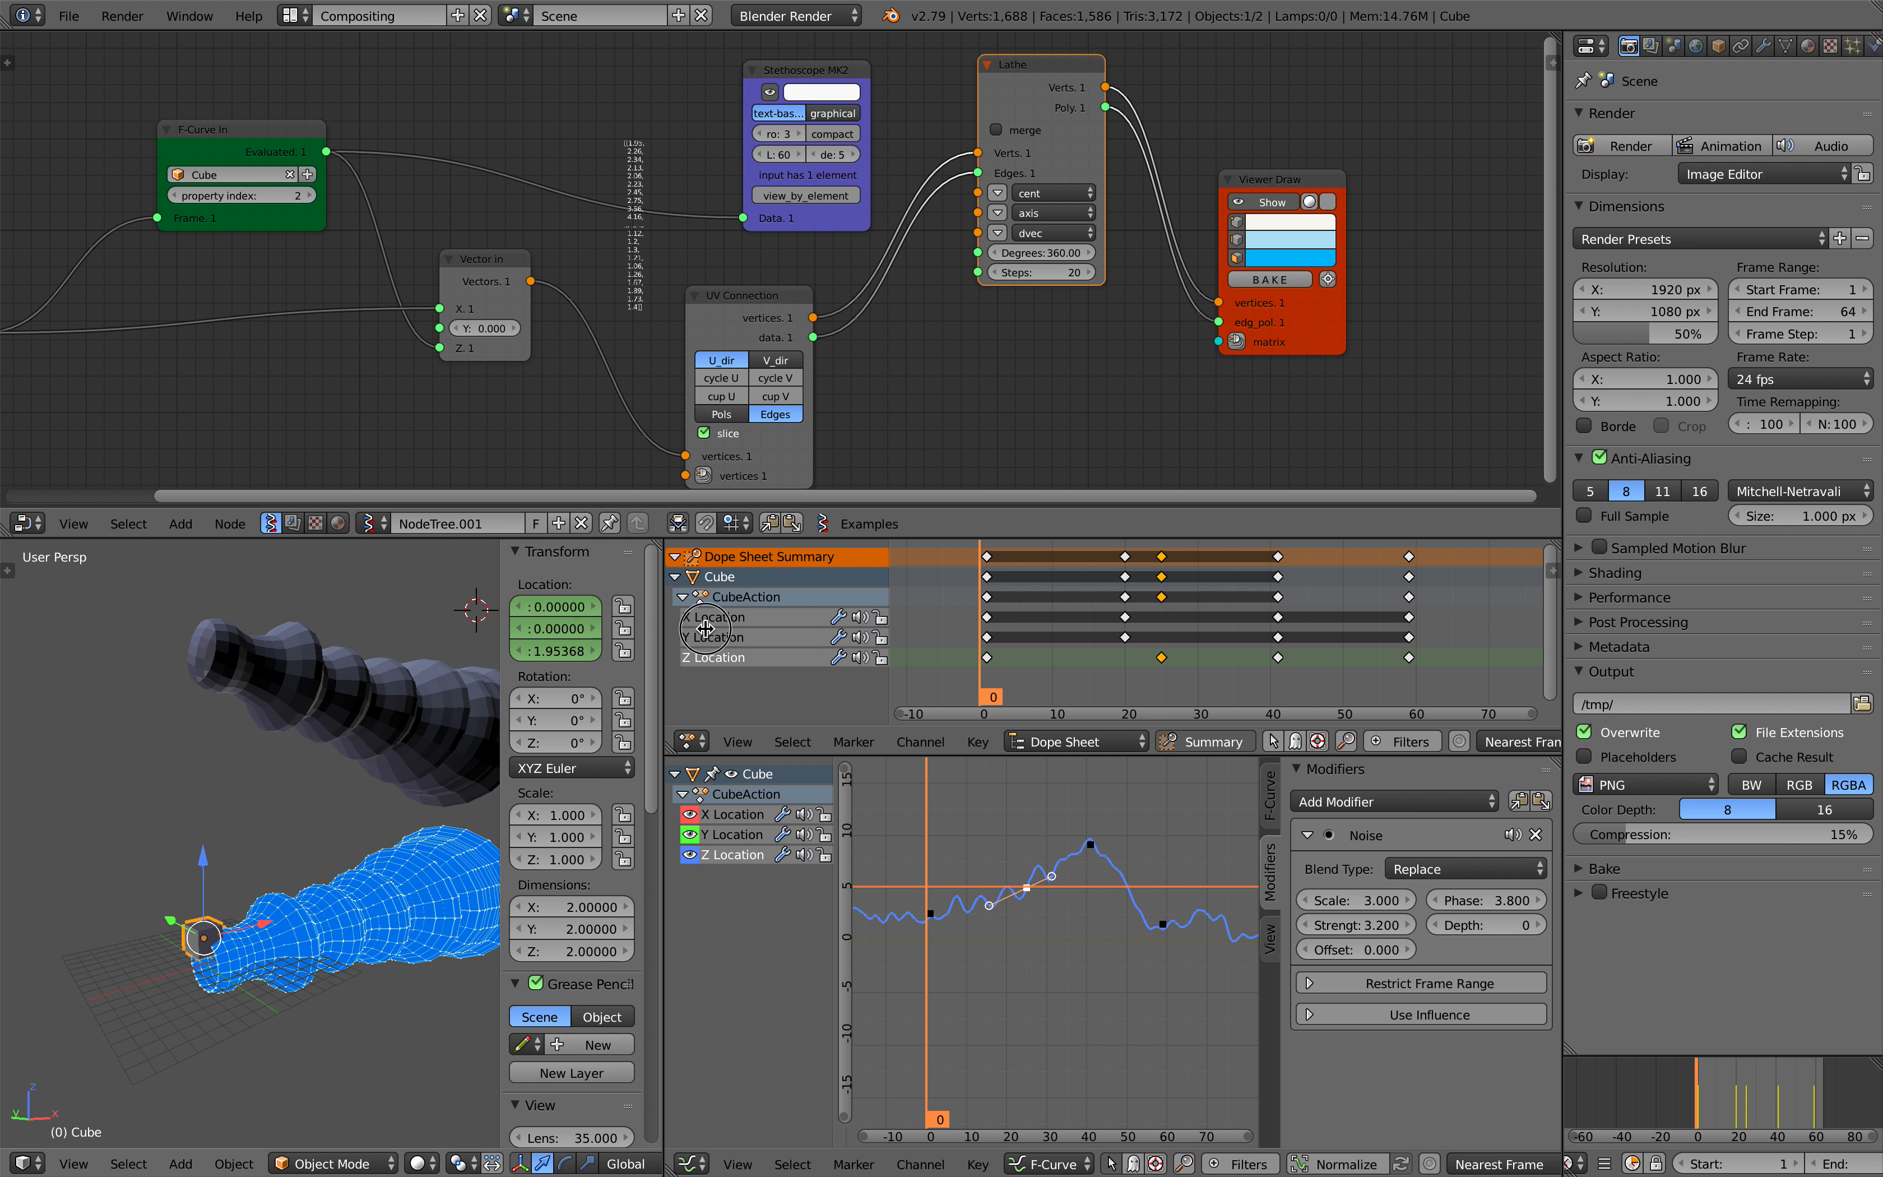
key("n")
middle_click_drag(498, 724, 545, 701)
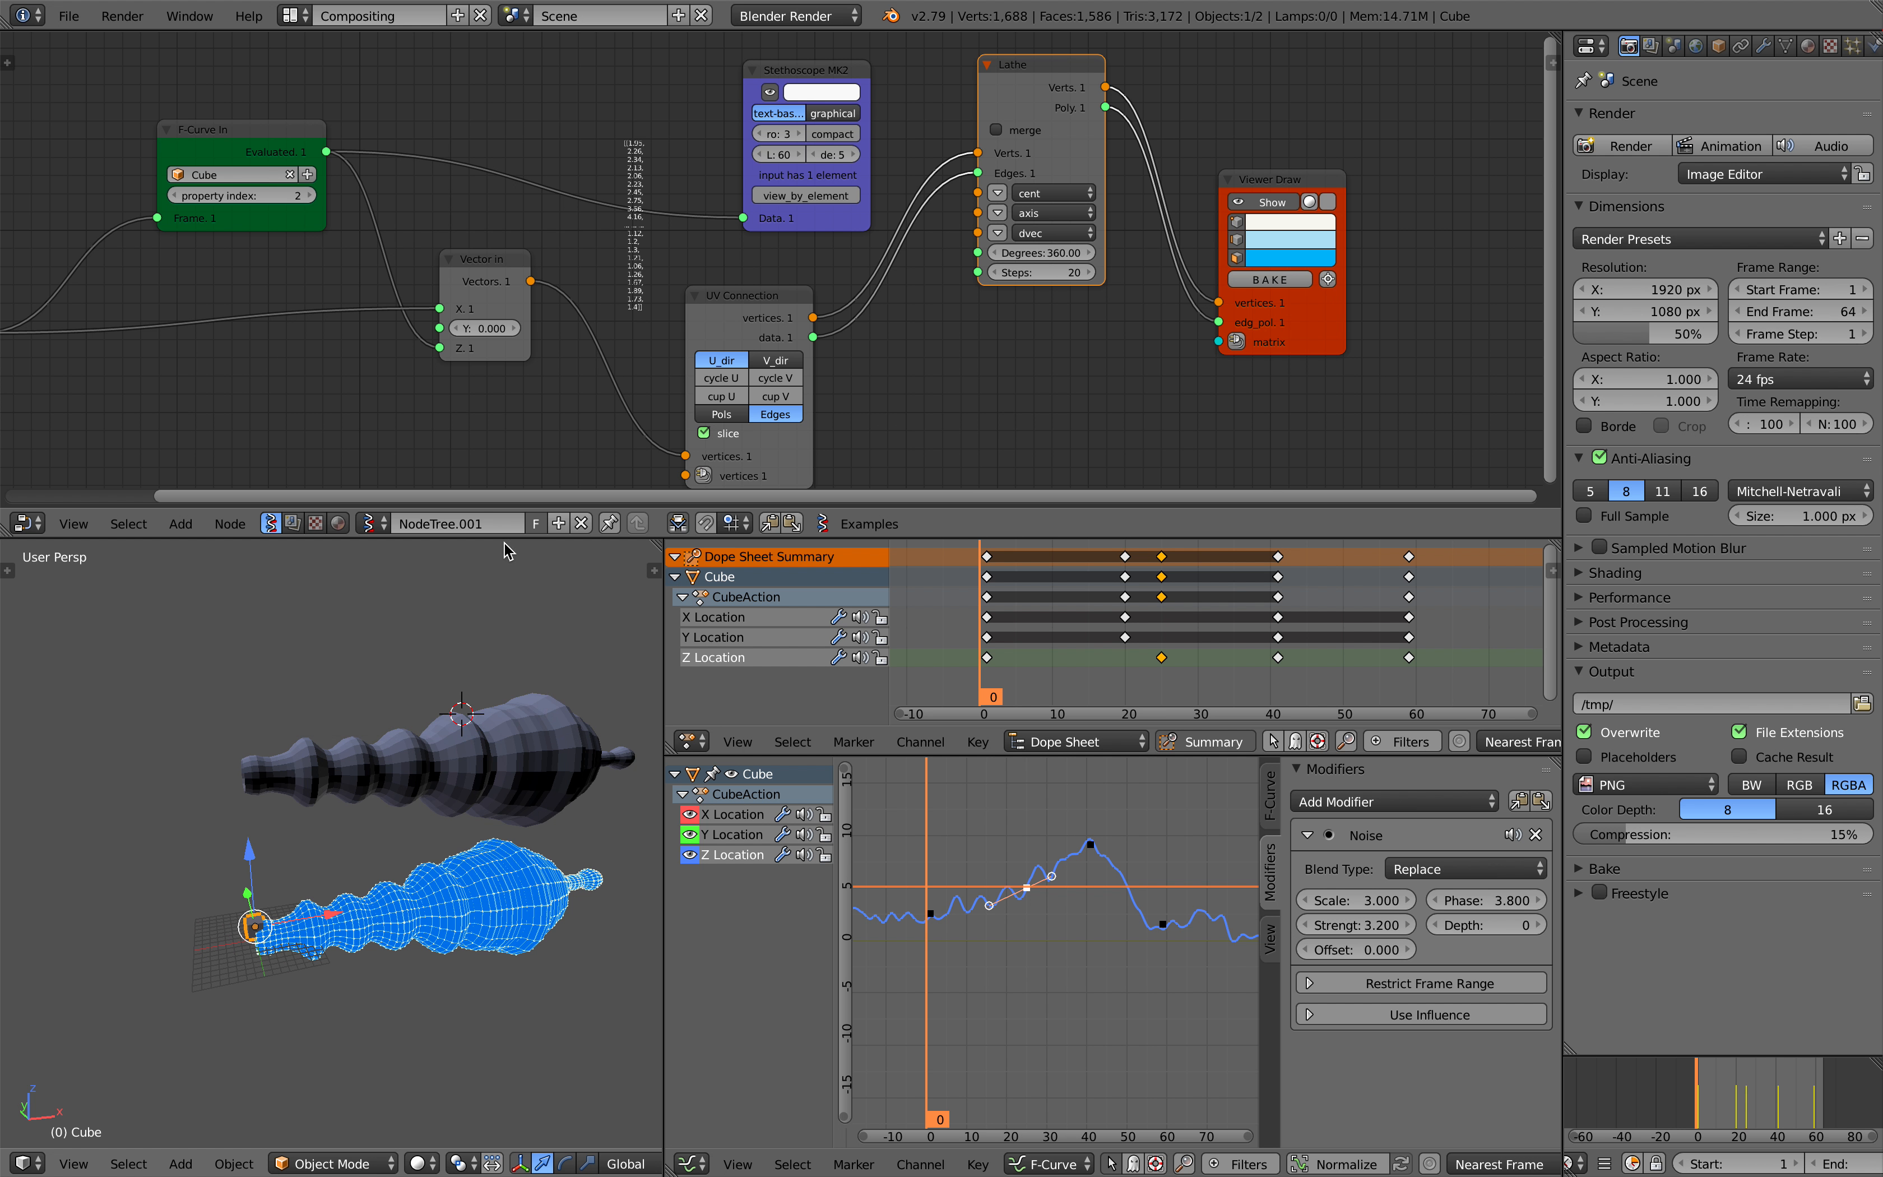
Move the F-Curve In node farther up and to the left, away from the Vector In node.
scroll(491, 194, "down", 3)
middle_click_drag(492, 192, 577, 167)
scroll(527, 190, "up", 2)
left_click_drag(413, 128, 323, 114)
mouse_move(652, 144)
middle_mouse_down()
mouse_move(621, 194)
mouse_move(627, 130)
middle_mouse_up()
middle_click_drag(505, 965, 453, 941)
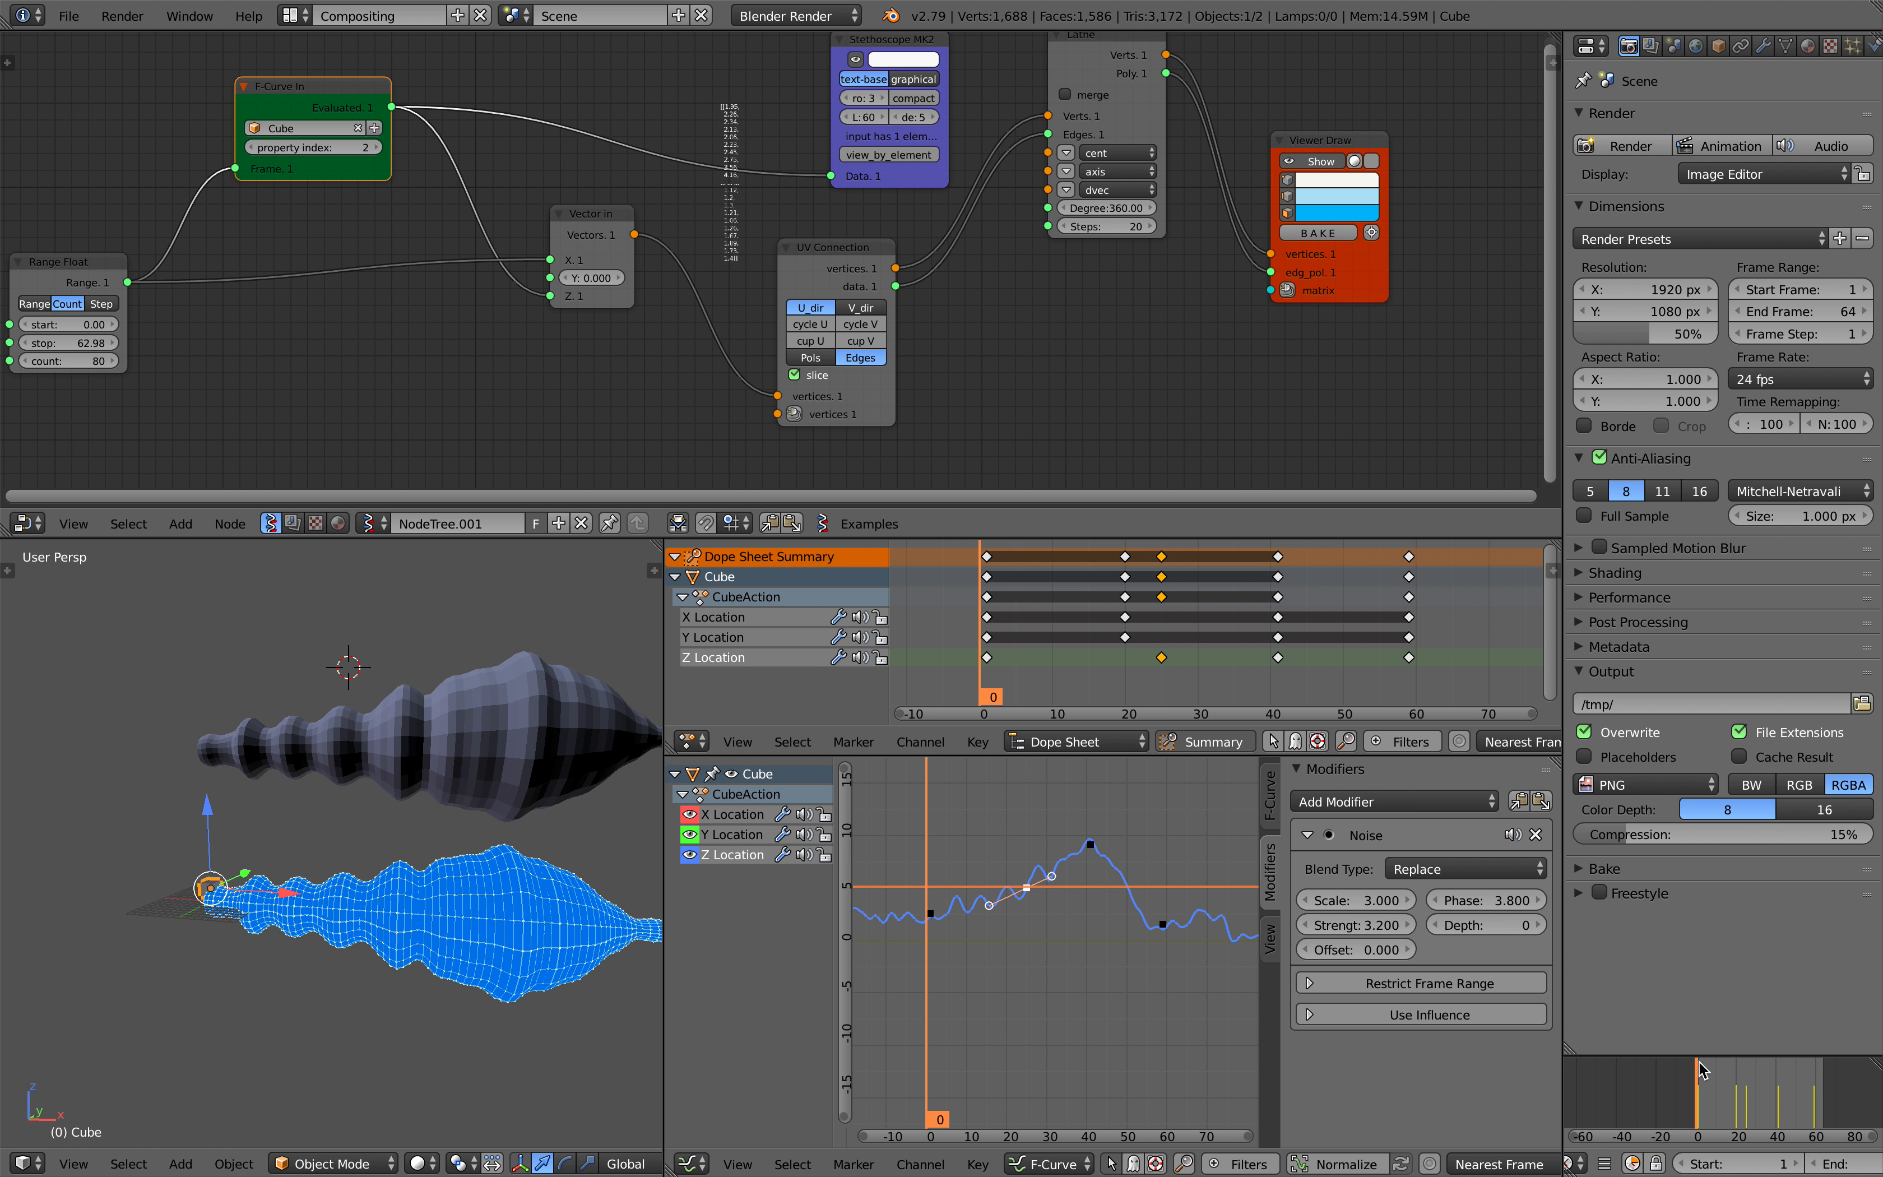
Switch to Safari and read through the Fcurve sampler pull request on GitHub, examining its example node setups and lathe-like results.
key("ctrl+Right")
left_click(1651, 61)
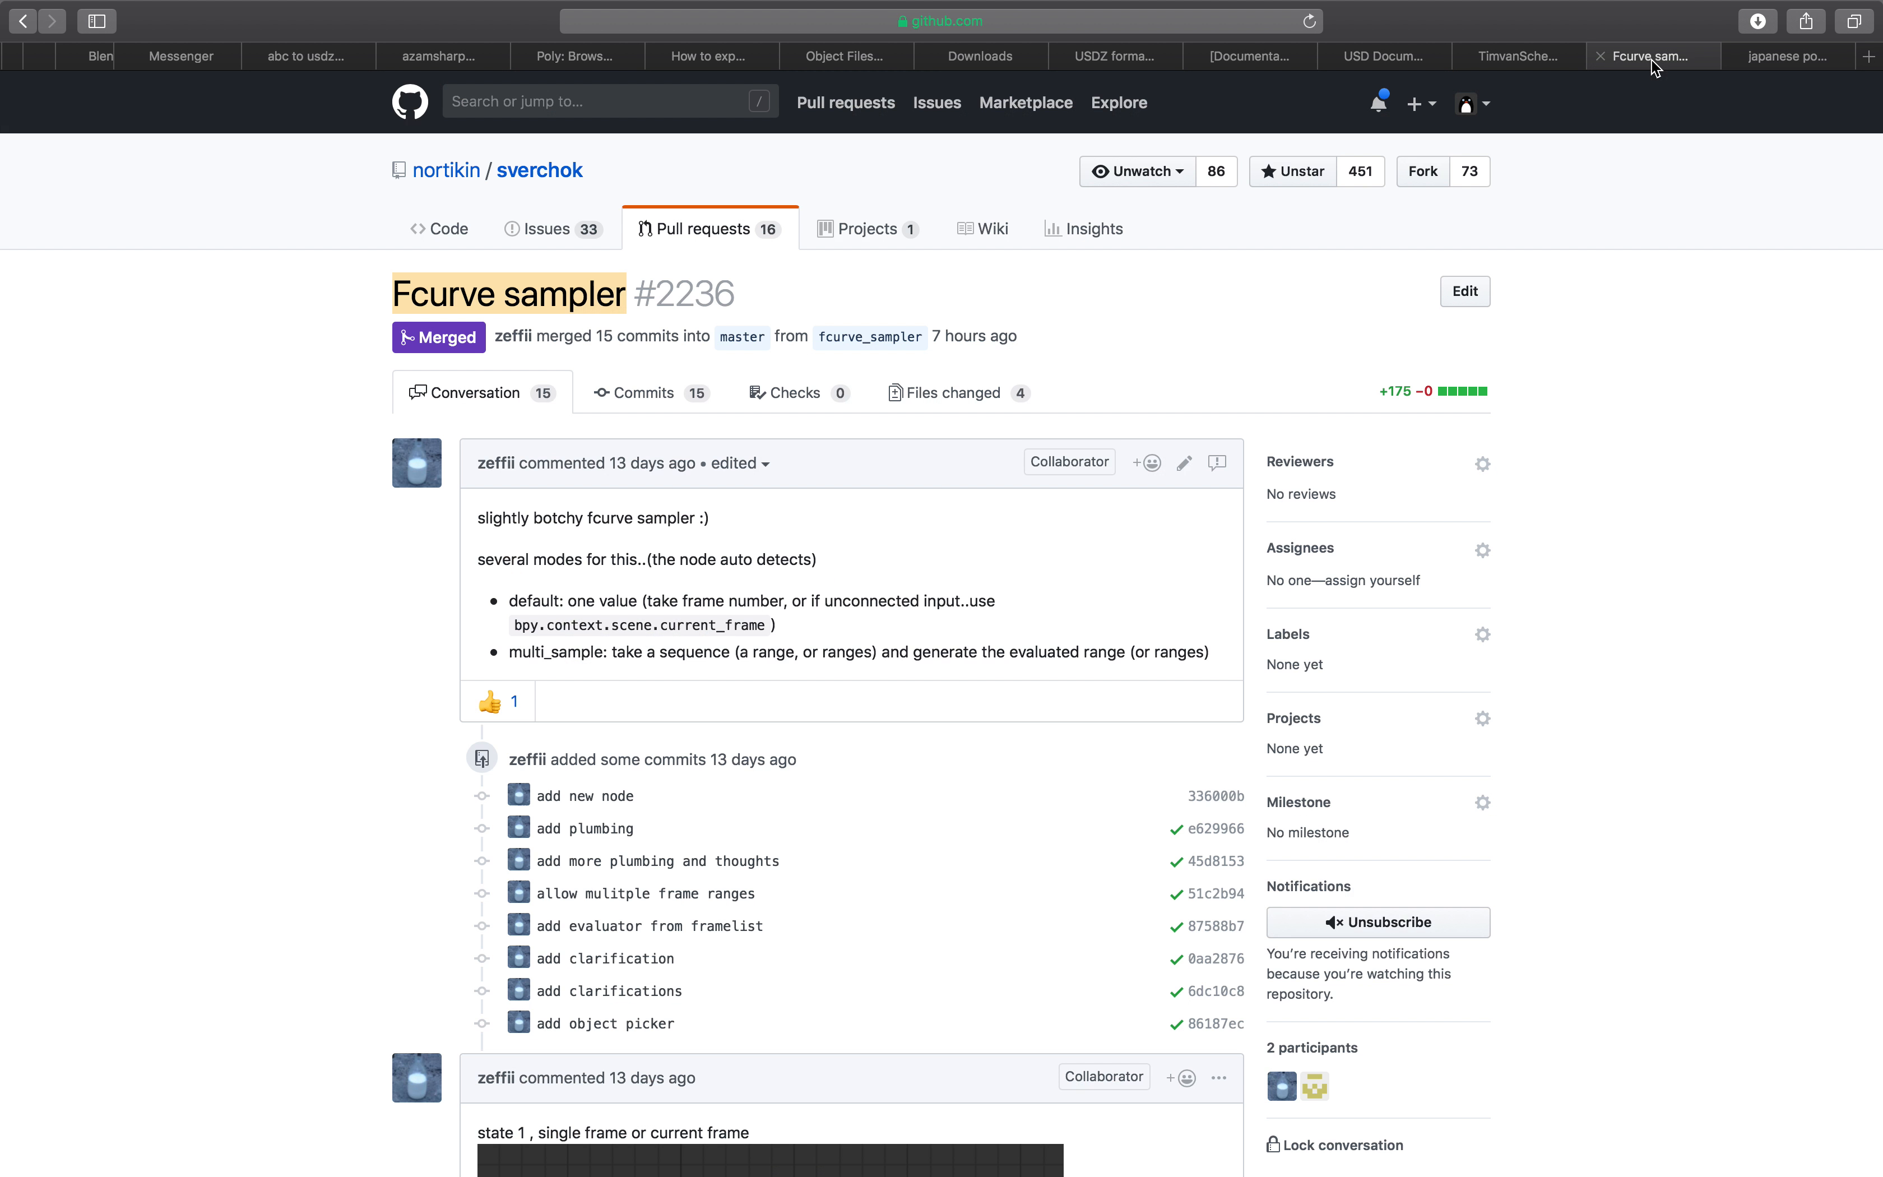
scroll(936, 453, "down", 15)
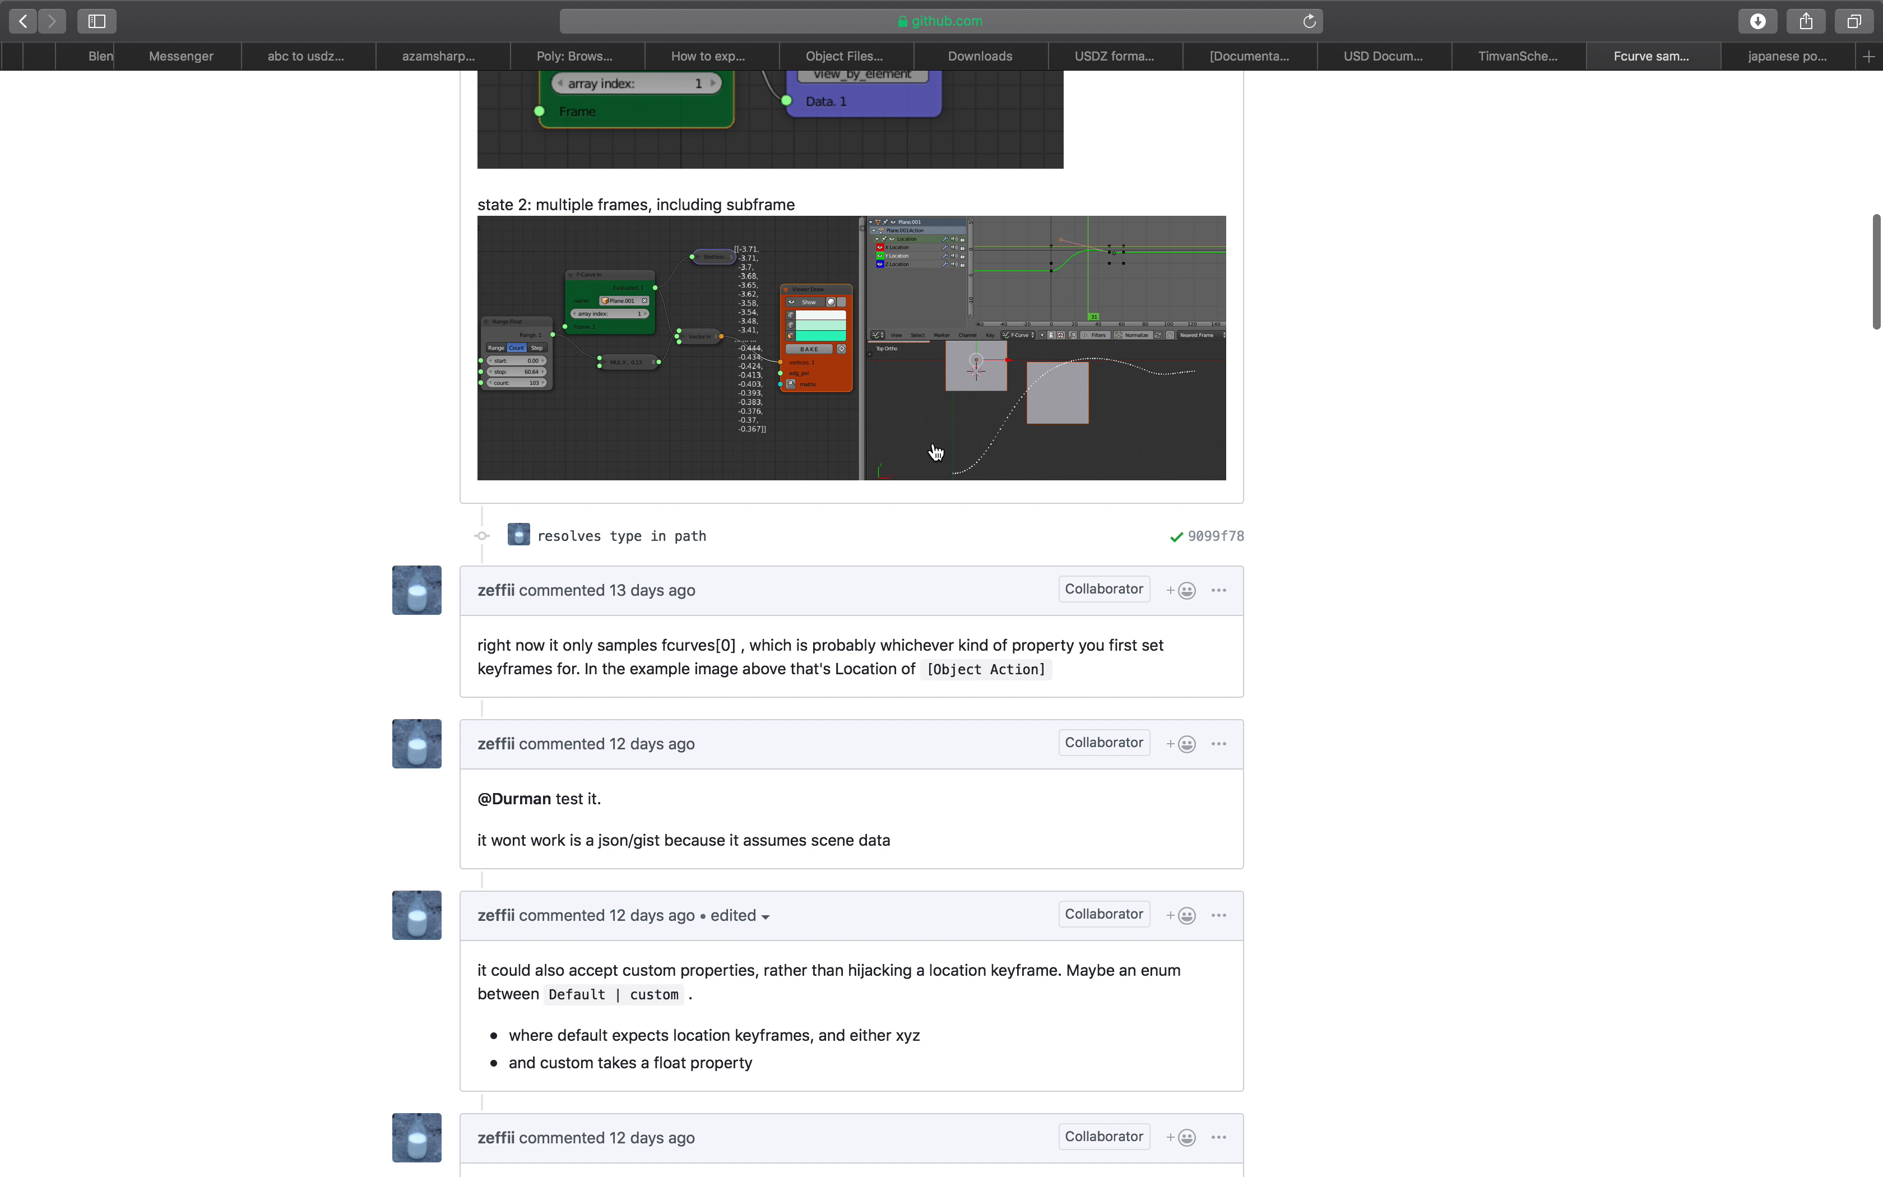
scroll(706, 378, "up", 5)
scroll(778, 466, "down", 6)
scroll(739, 501, "up", 3)
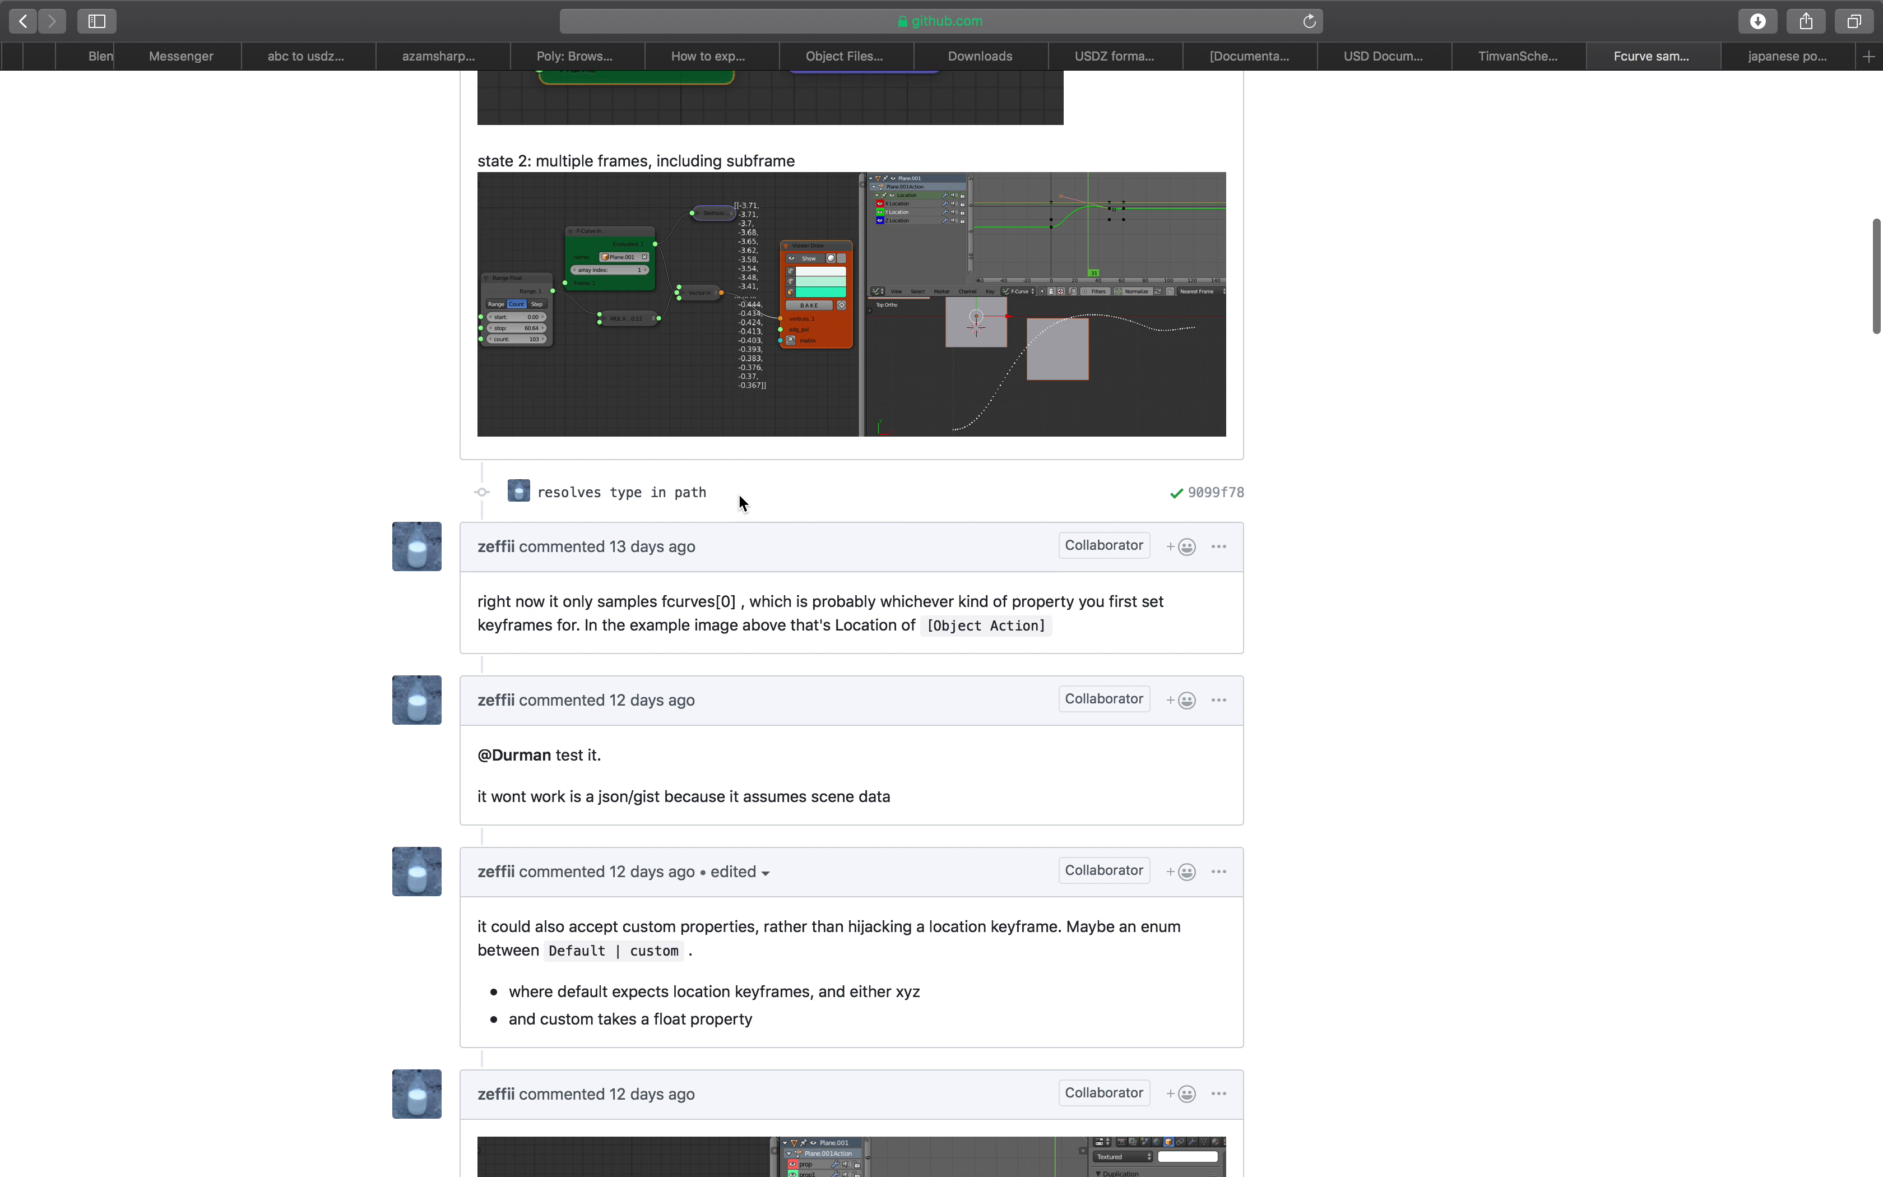
scroll(717, 496, "down", 10)
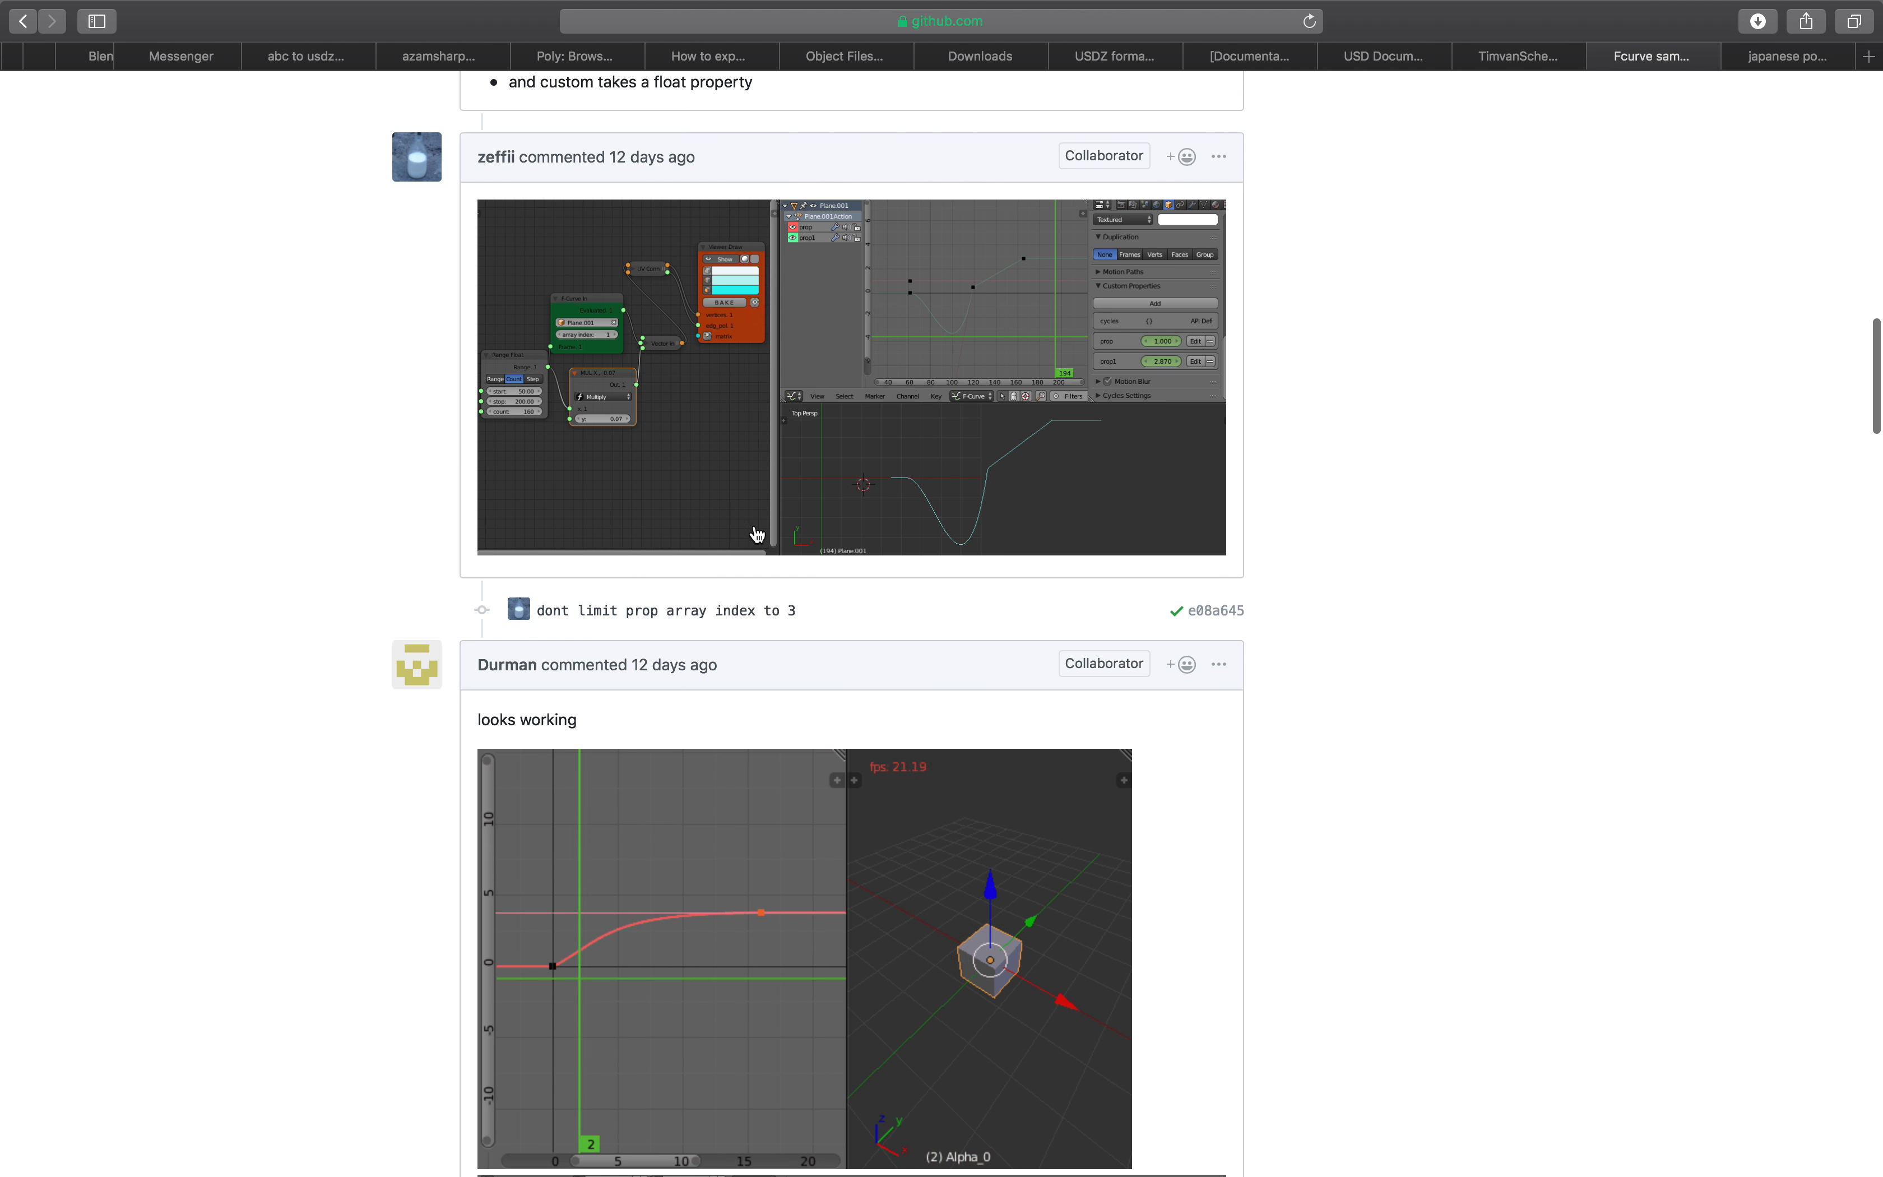
scroll(809, 656, "down", 4)
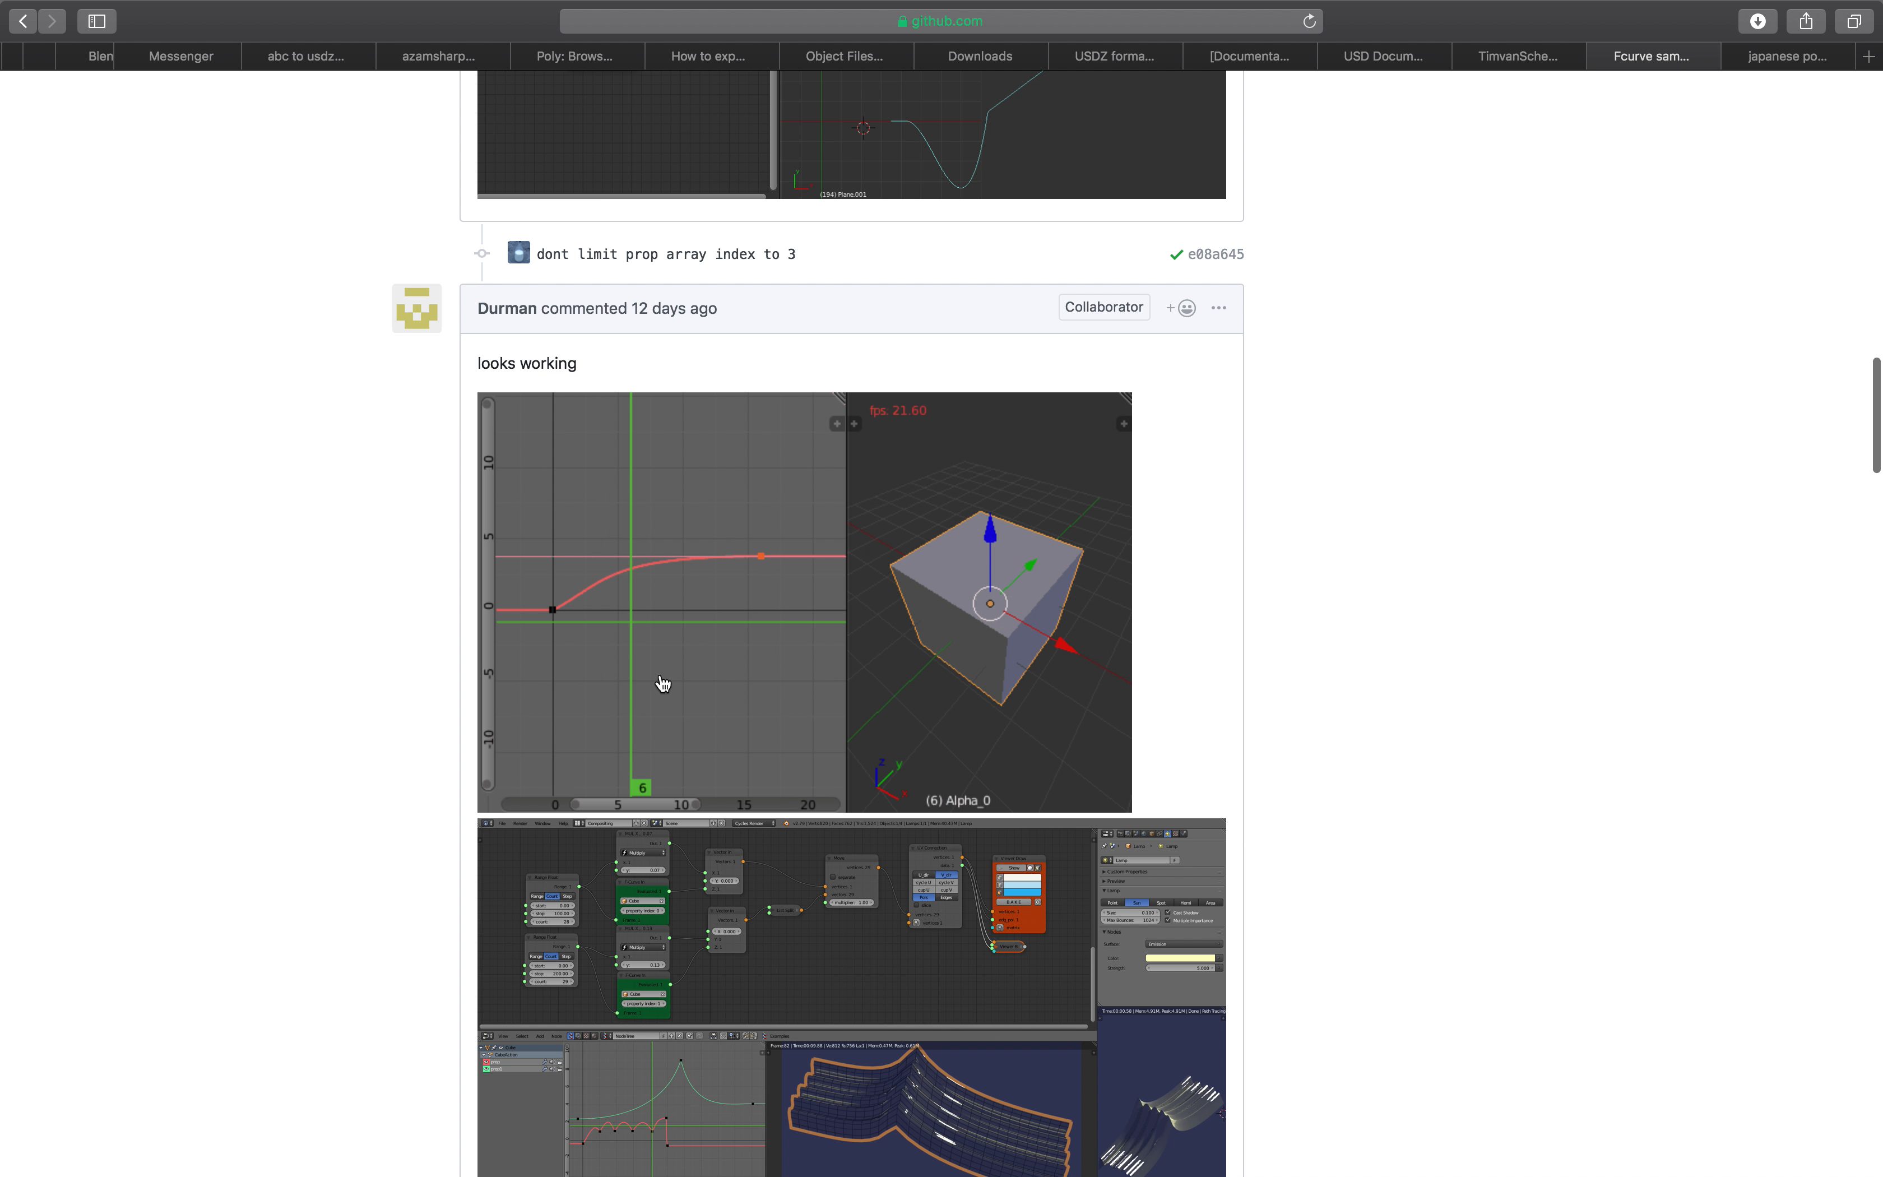
scroll(829, 566, "down", 5)
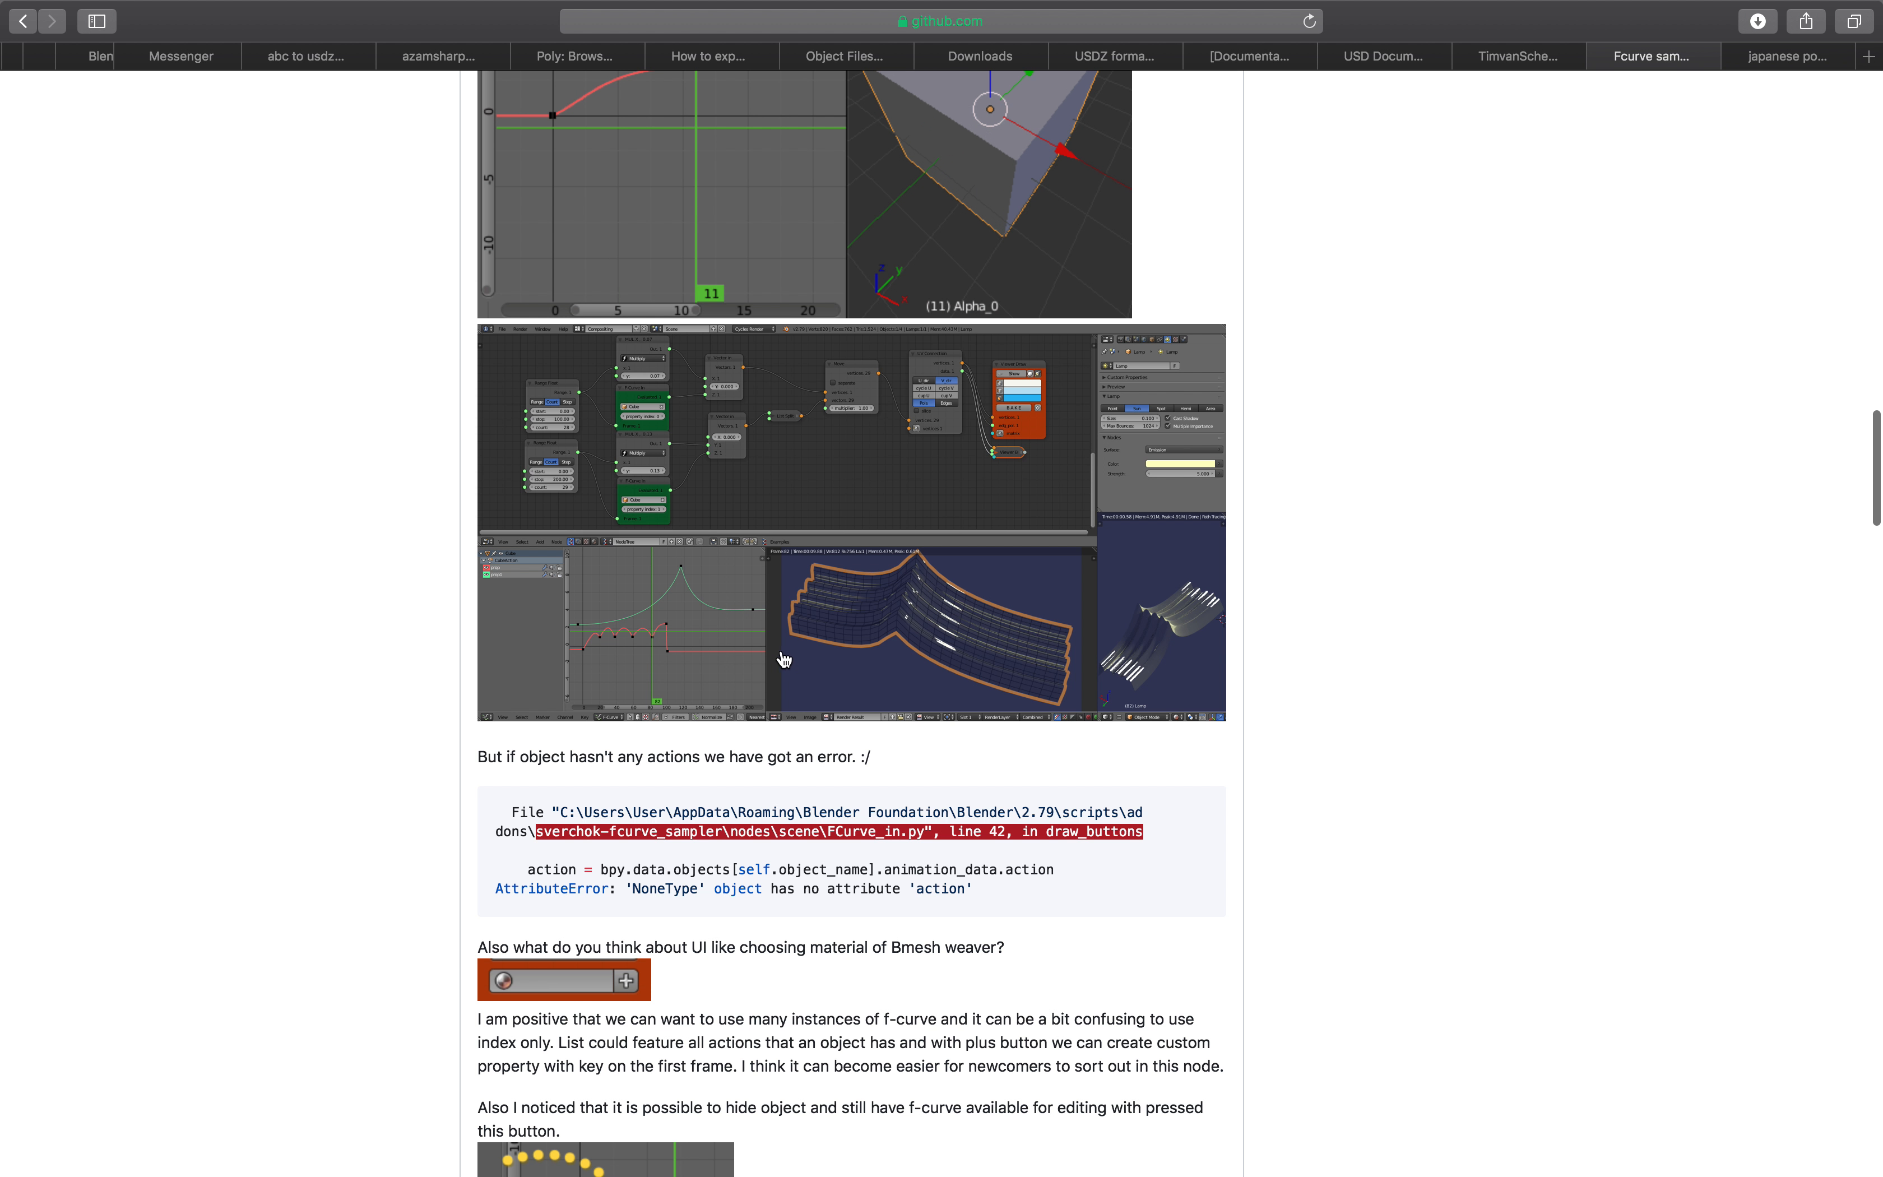
scroll(773, 644, "up", 5)
scroll(773, 644, "down", 3)
scroll(778, 646, "down", 15)
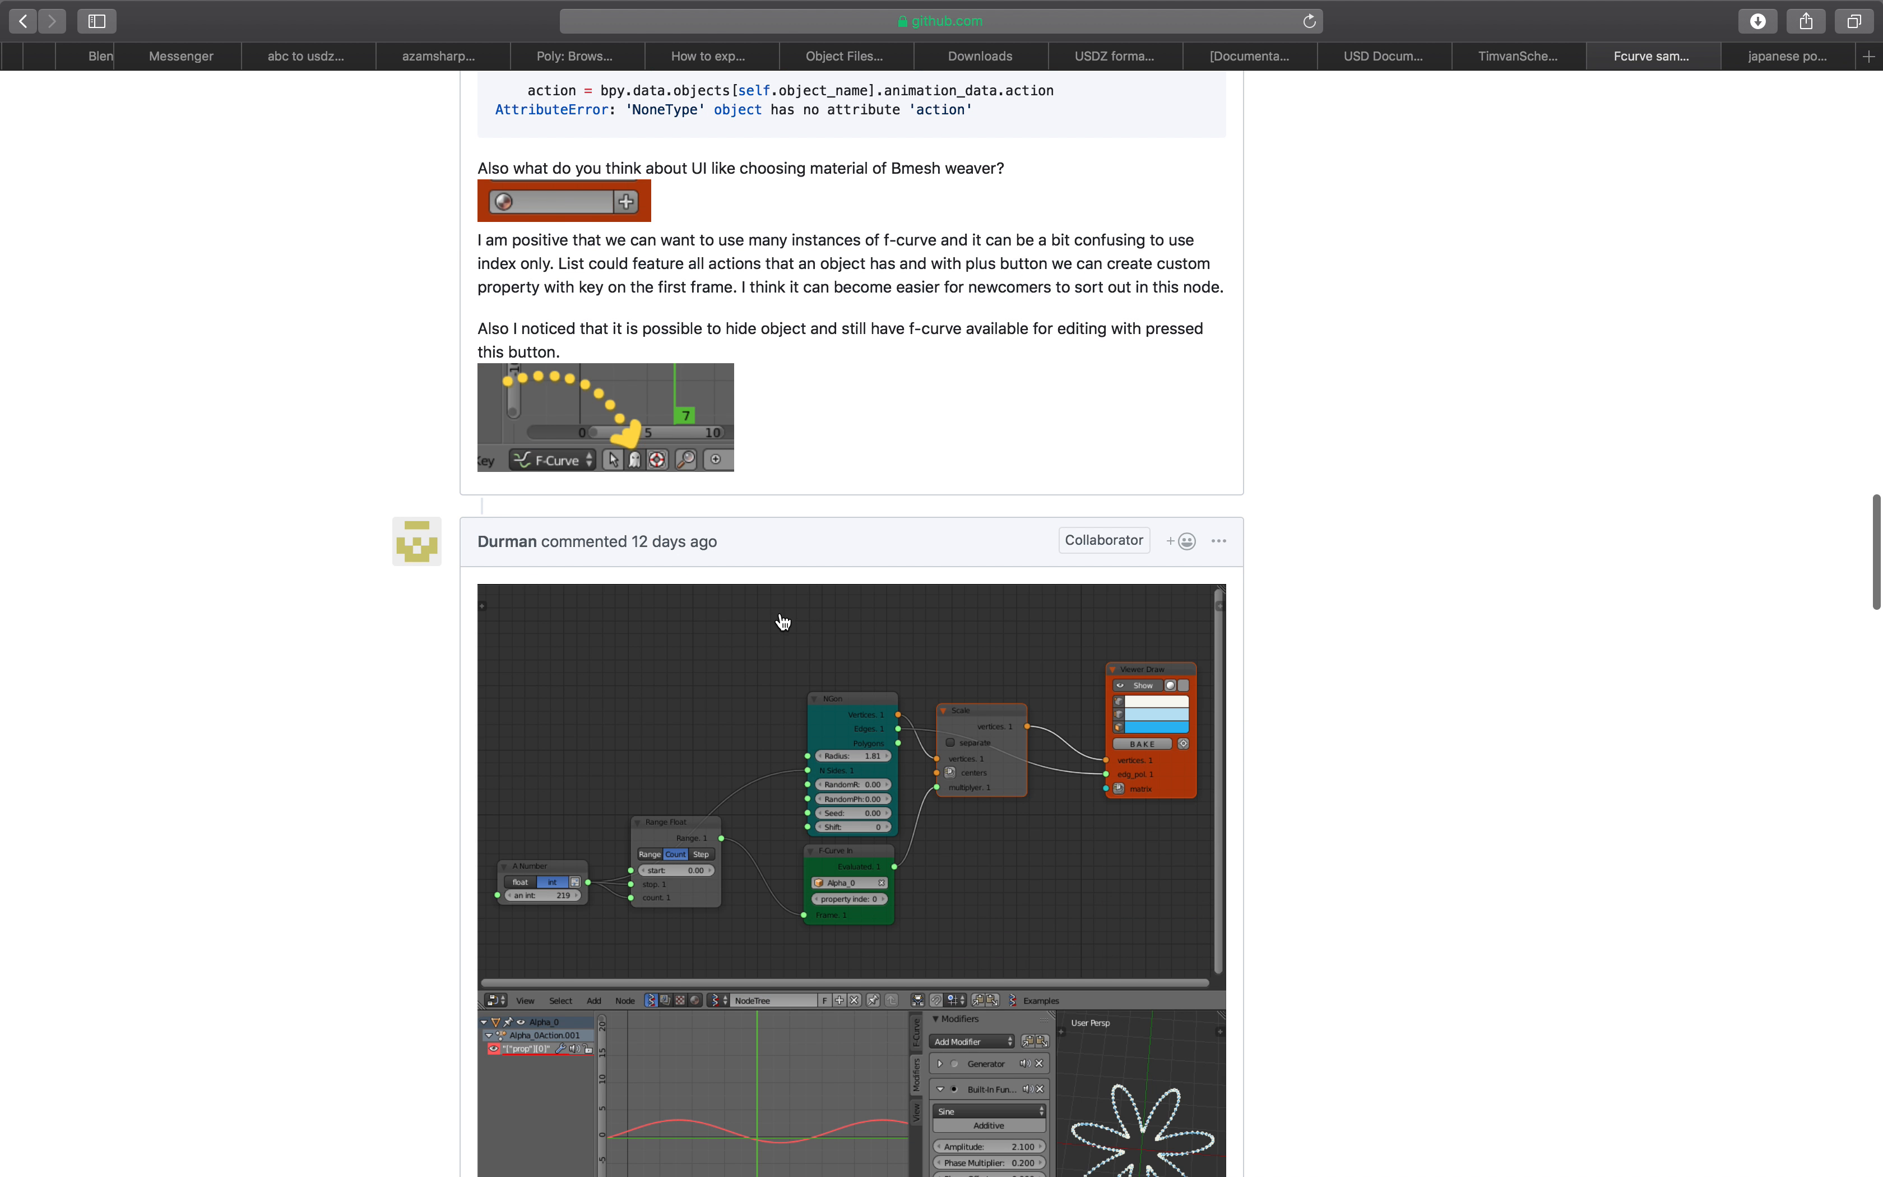
scroll(792, 632, "down", 20)
scroll(803, 618, "up", 9)
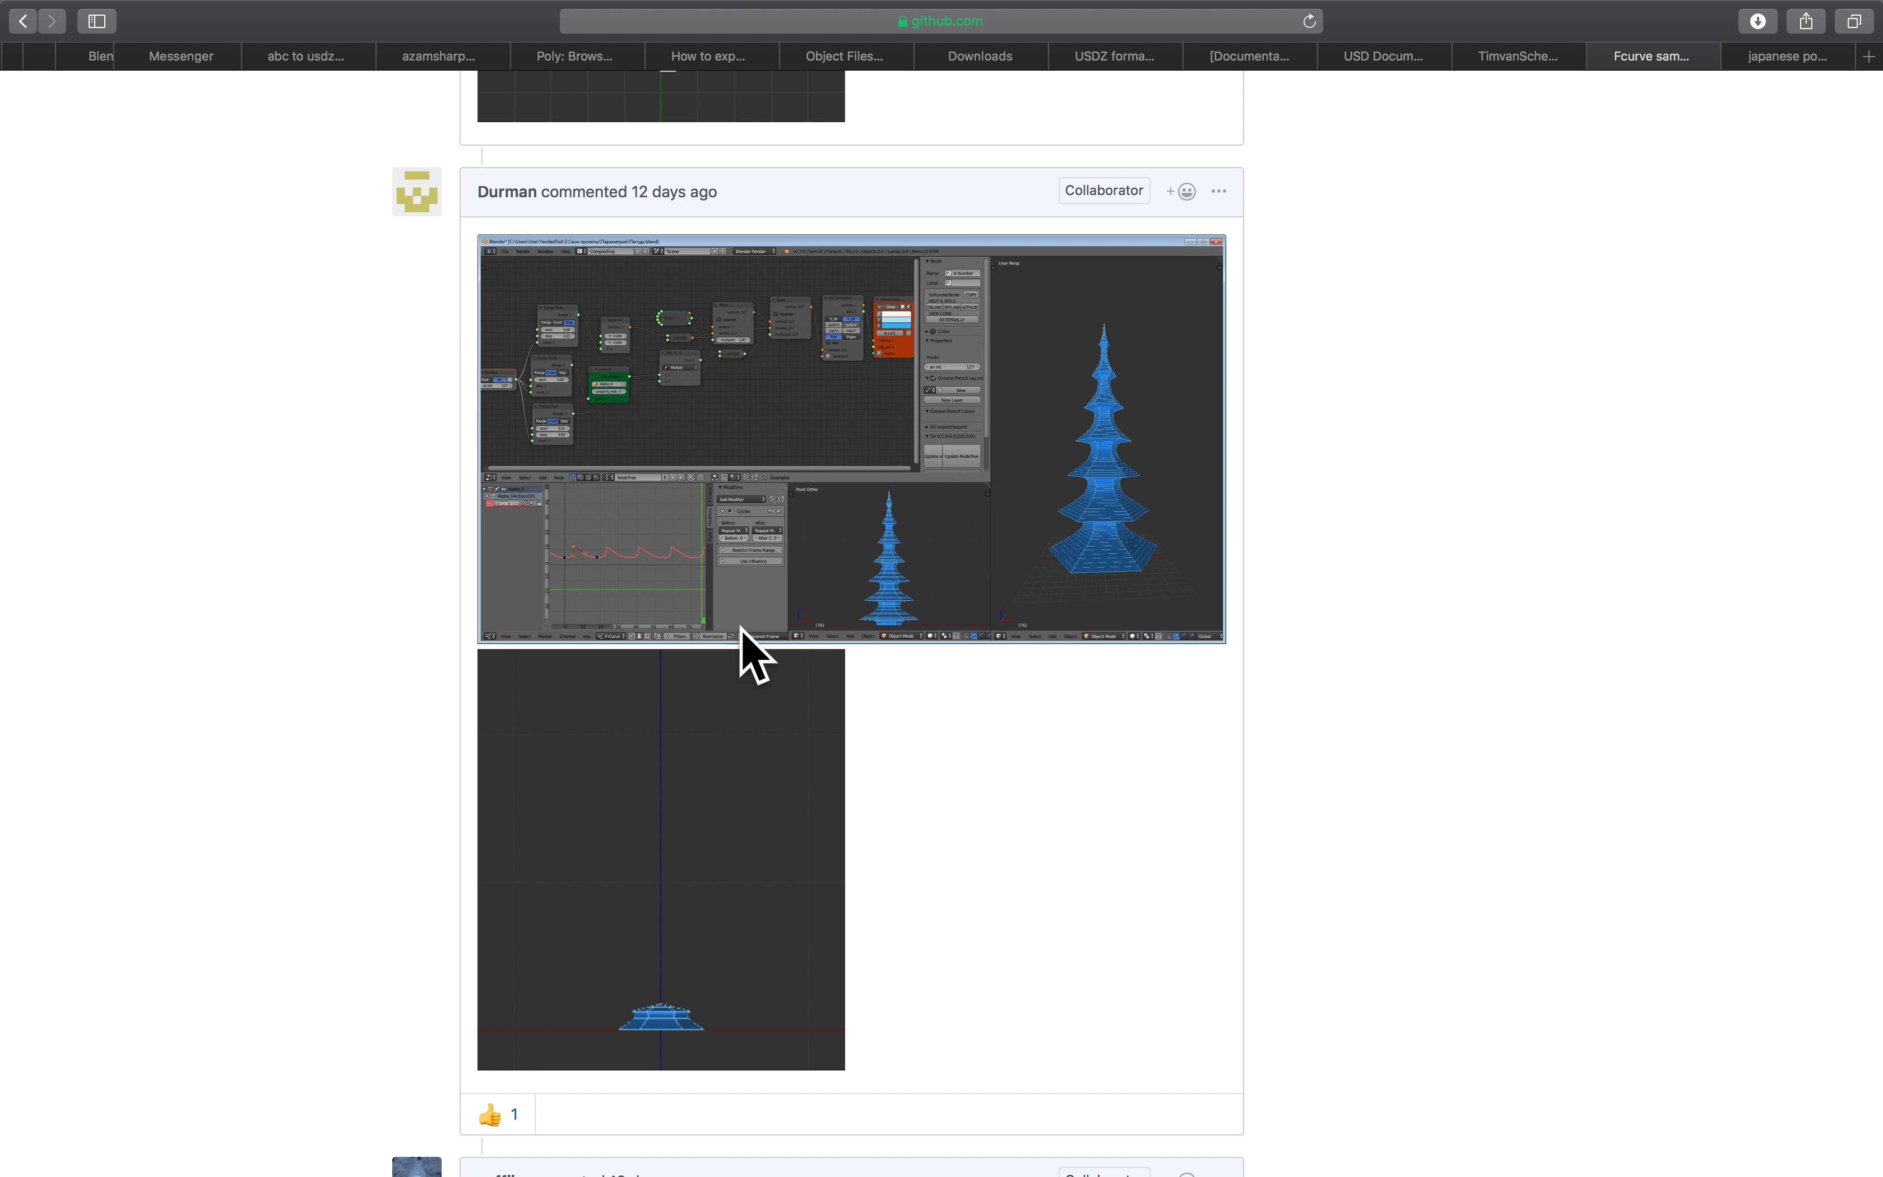
scroll(650, 802, "down", 15)
scroll(643, 809, "up", 20)
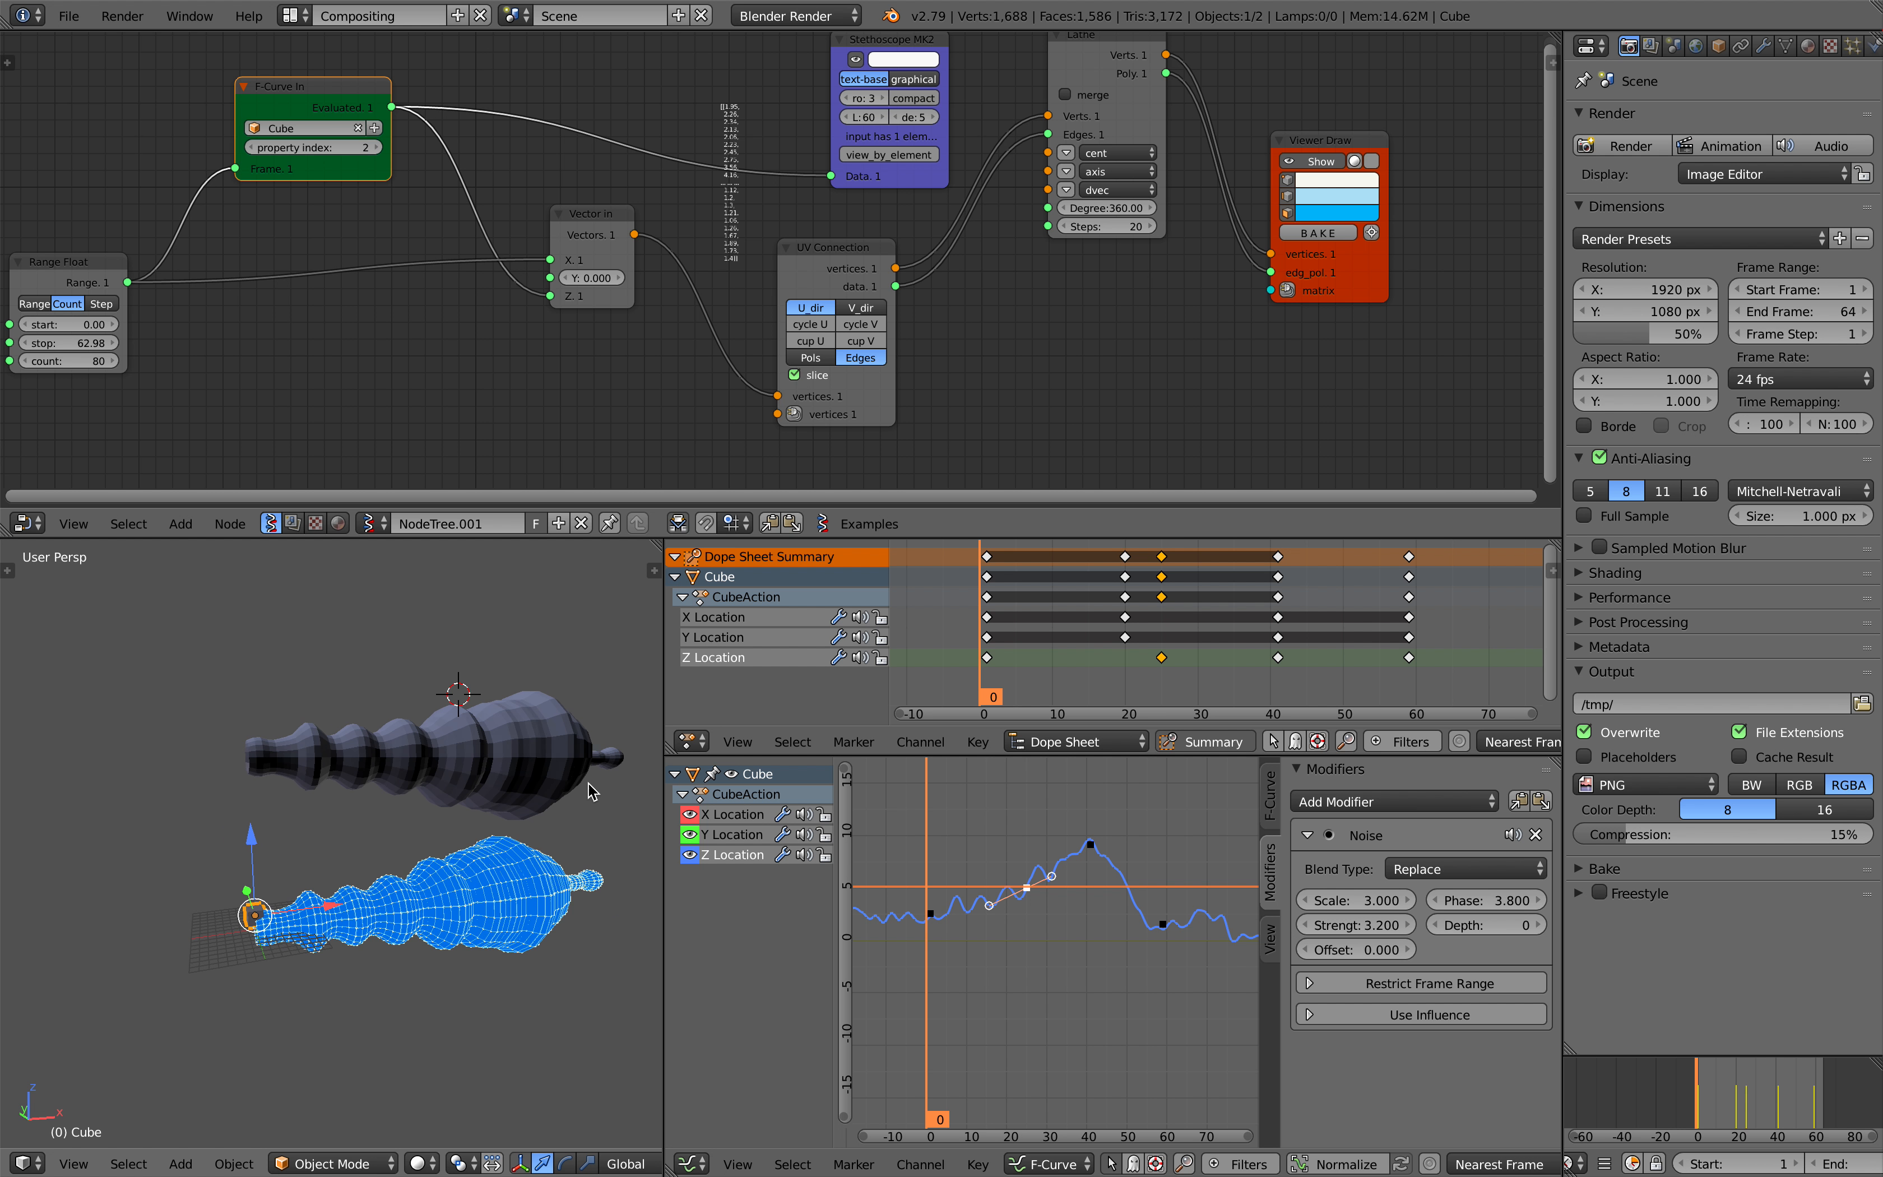
Switch back to Blender and widen the 3D viewport beside the animation editors.
left_click_drag(663, 694, 783, 694)
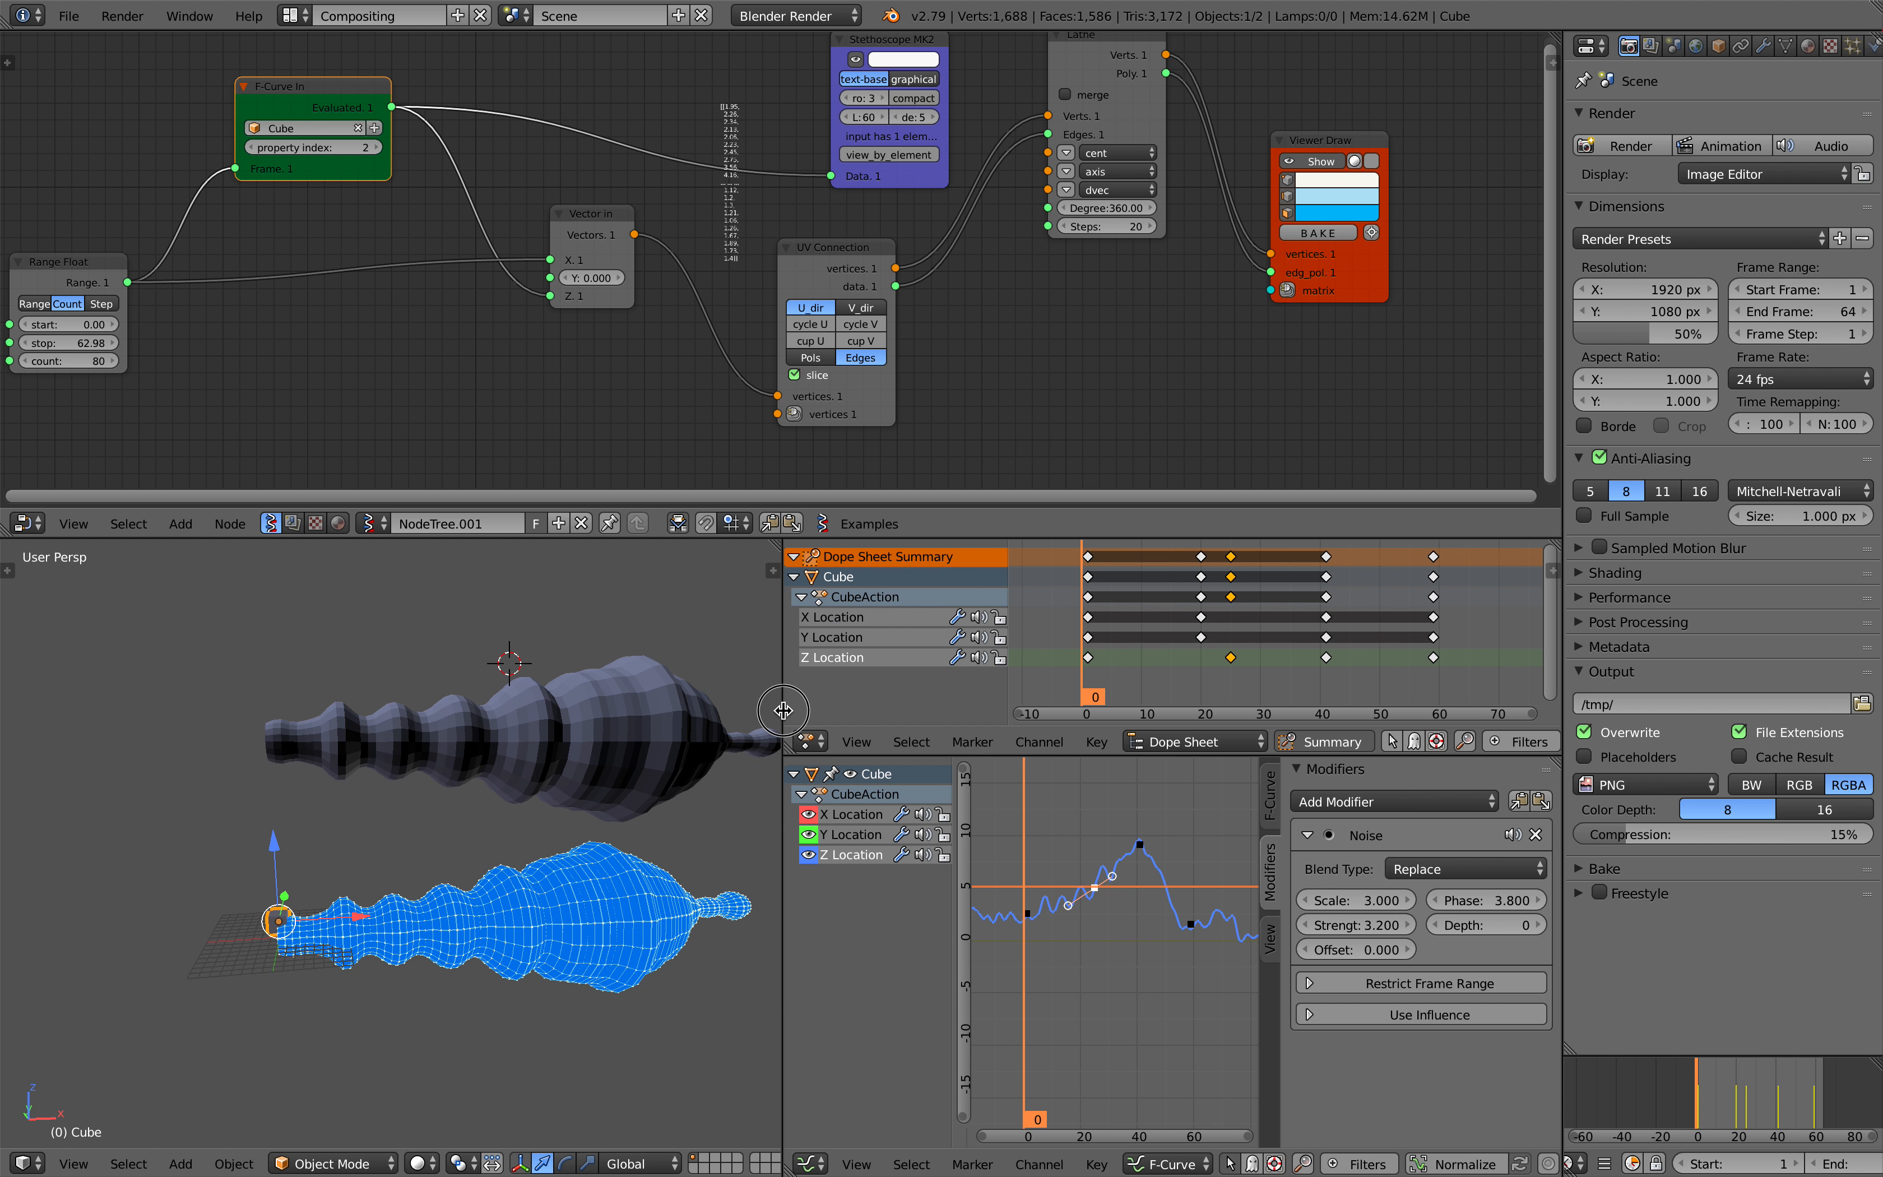
middle_click_drag(506, 873, 459, 826)
middle_click_drag(367, 286, 390, 295)
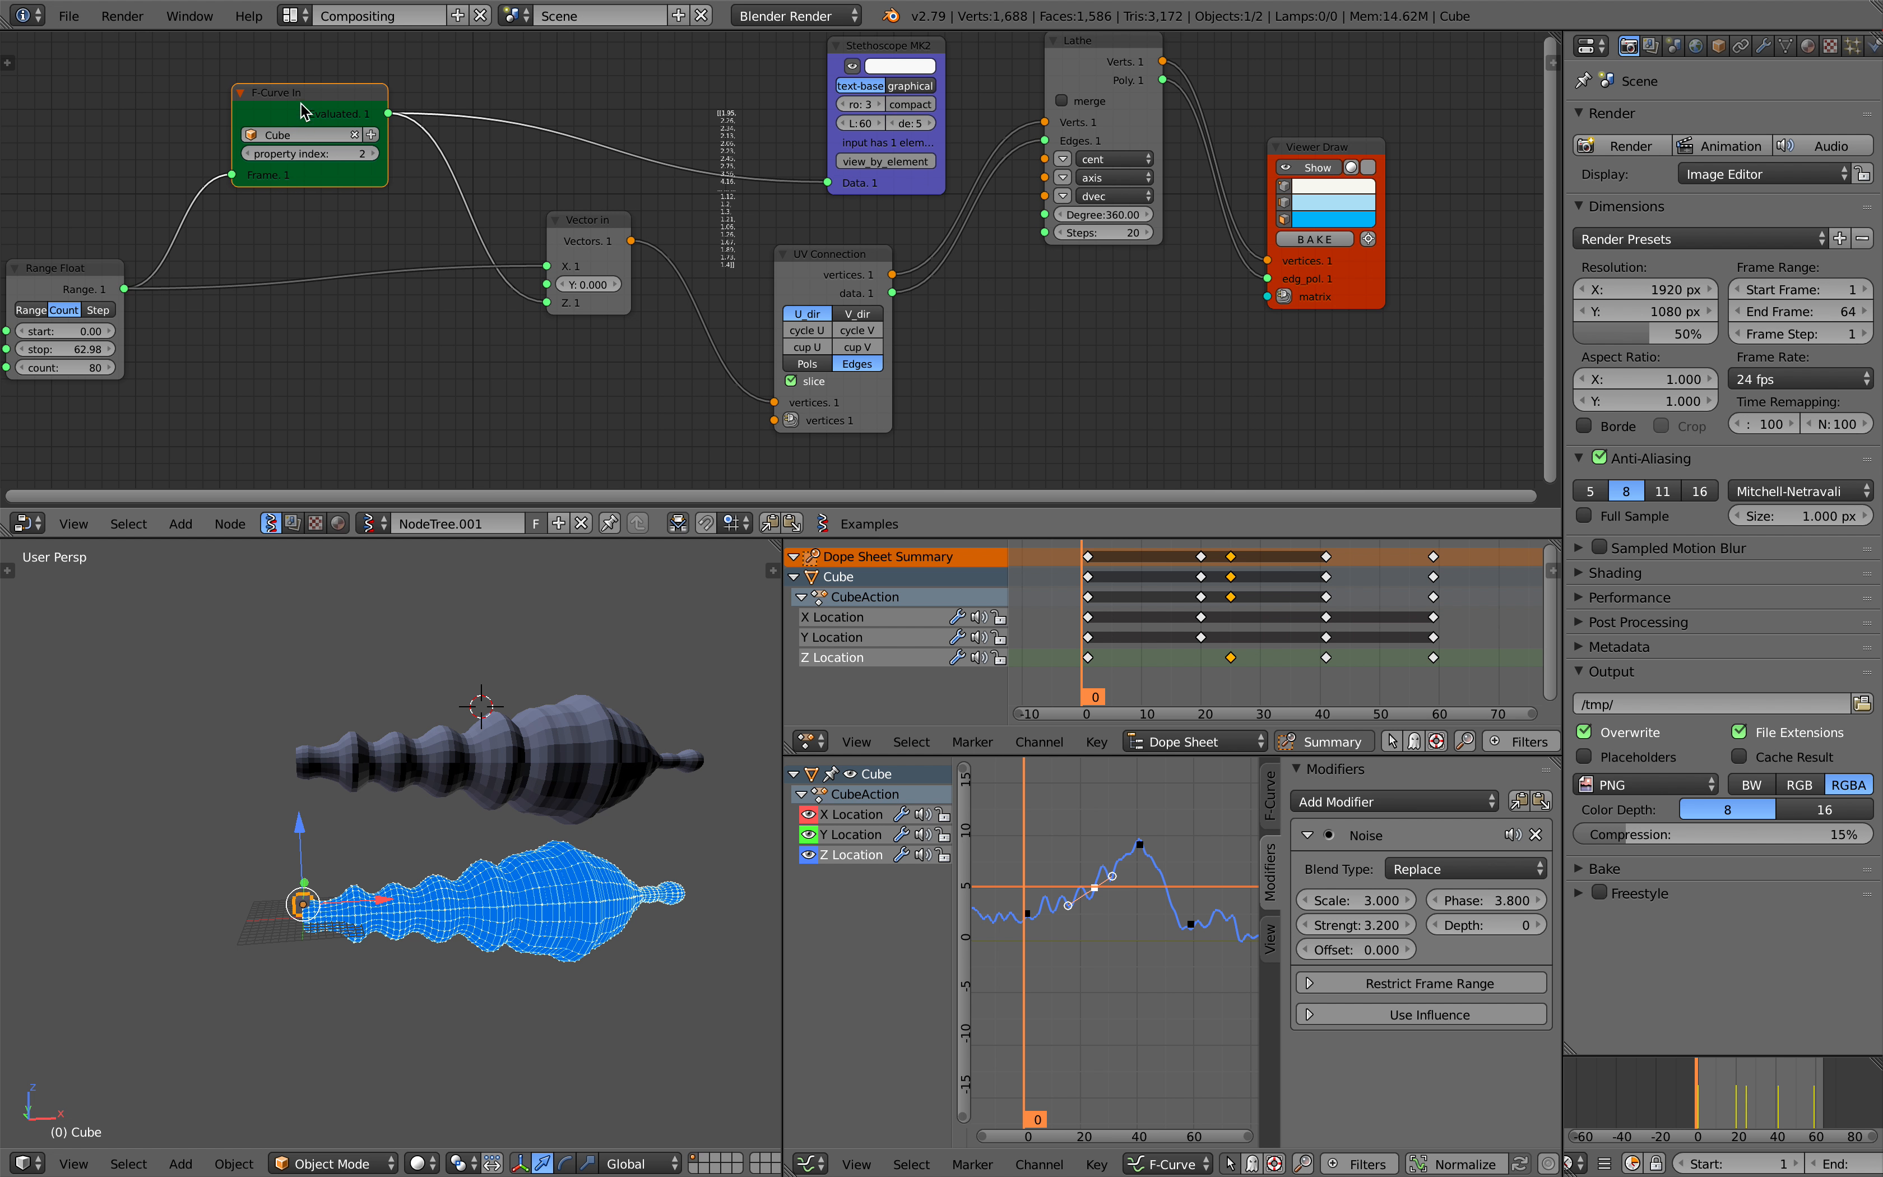
Nudge the F-Curve In node slightly up and to the right, and review the complete node tree with both lathe shapes.
left_click_drag(302, 102, 312, 86)
middle_click_drag(482, 837, 599, 845)
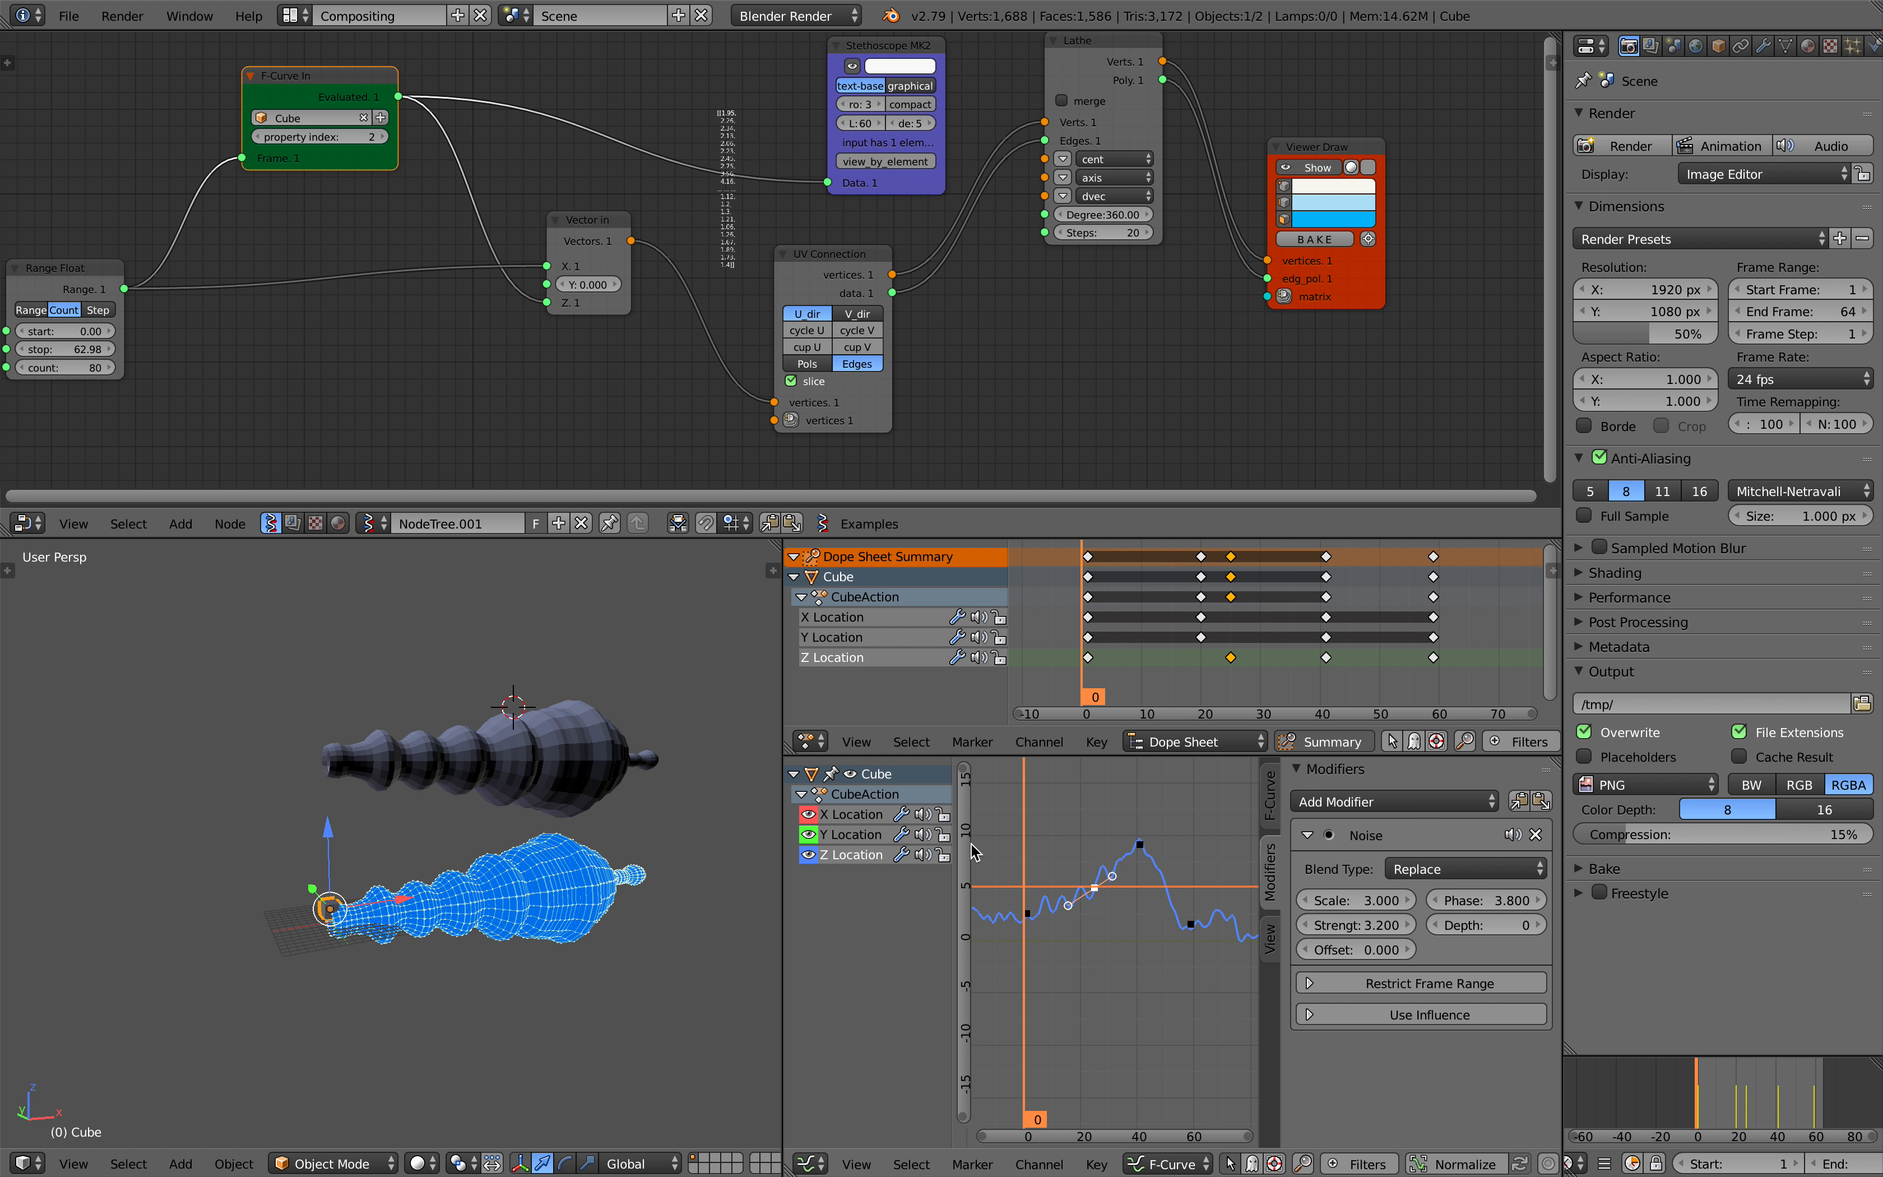
scroll(499, 339, "down", 1)
mouse_move(470, 817)
middle_mouse_down()
mouse_move(526, 832)
mouse_move(451, 803)
middle_mouse_up()
middle_click_drag(743, 808, 634, 813)
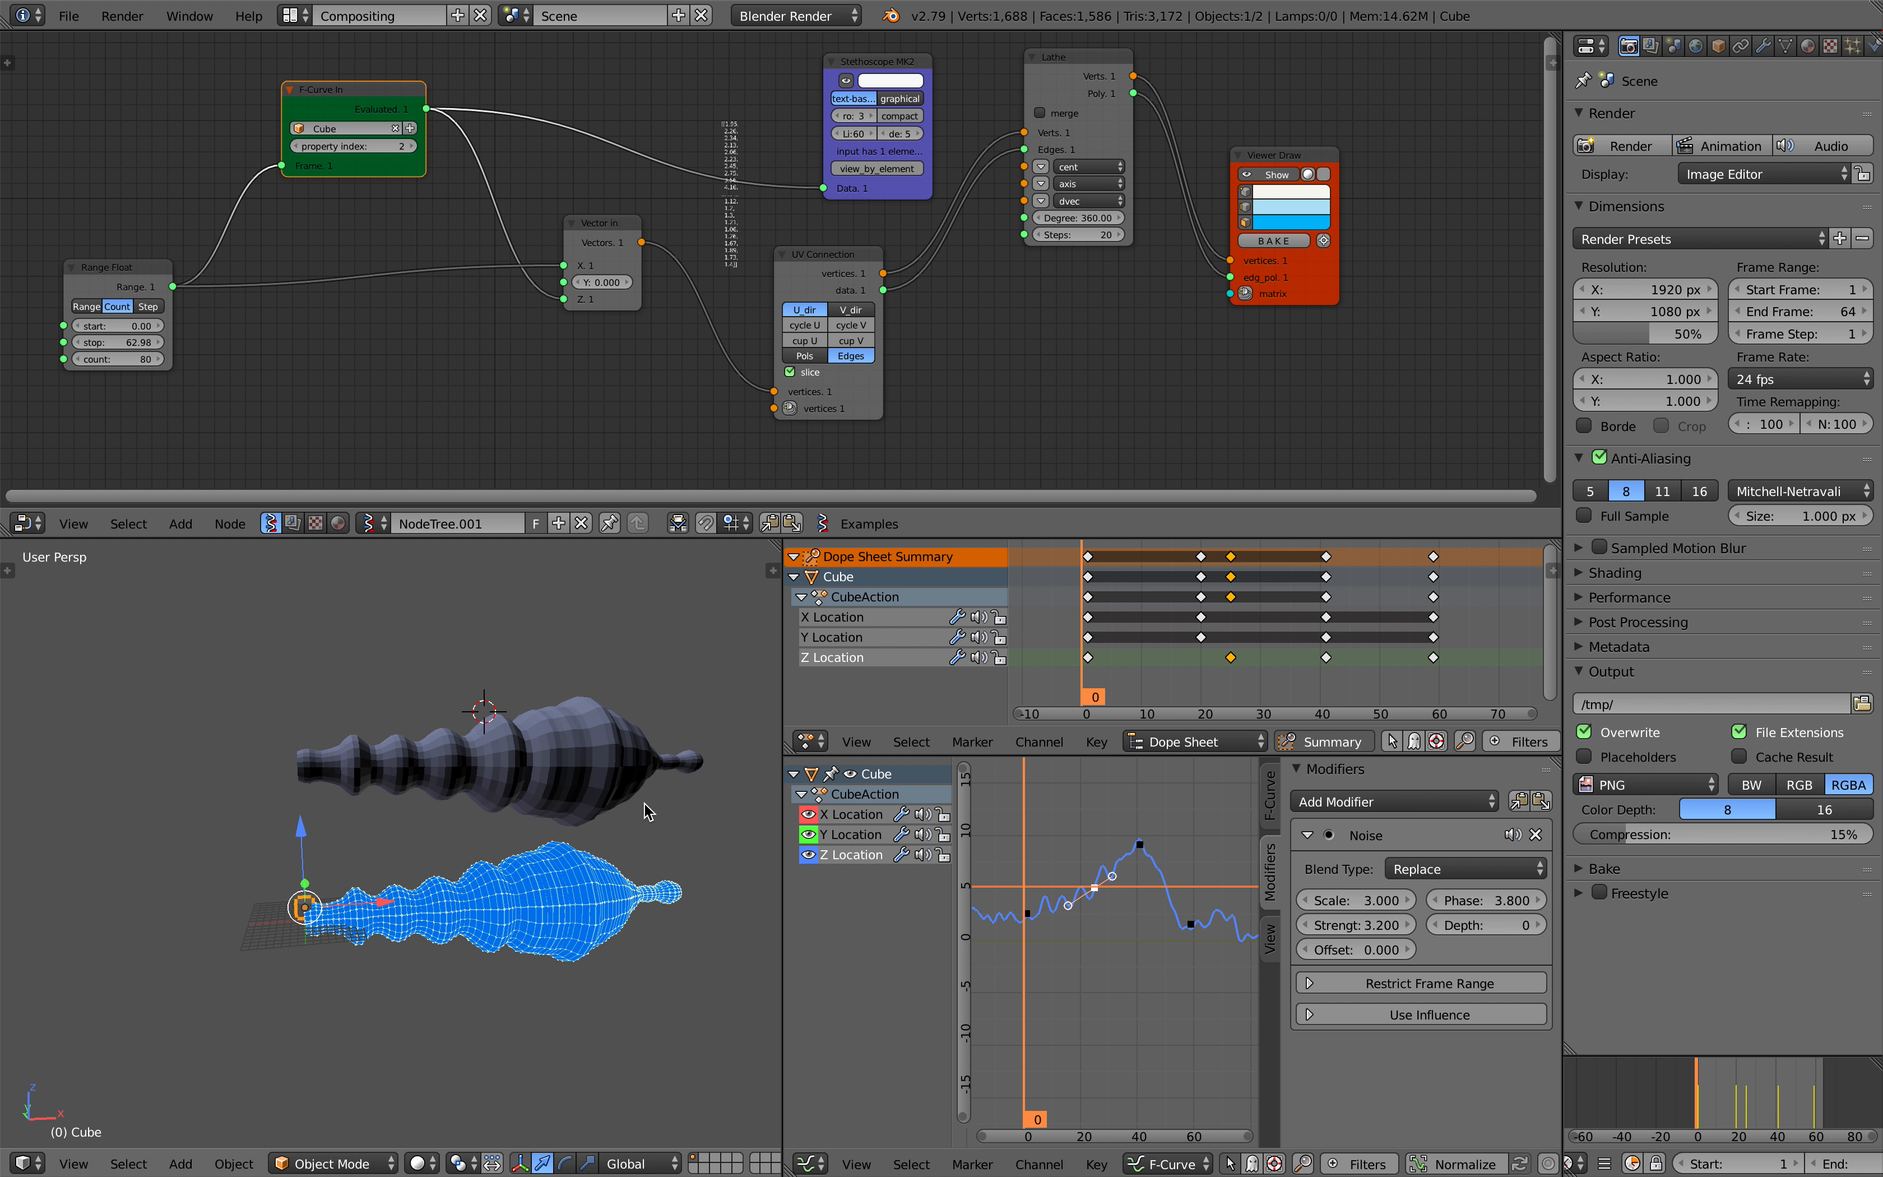